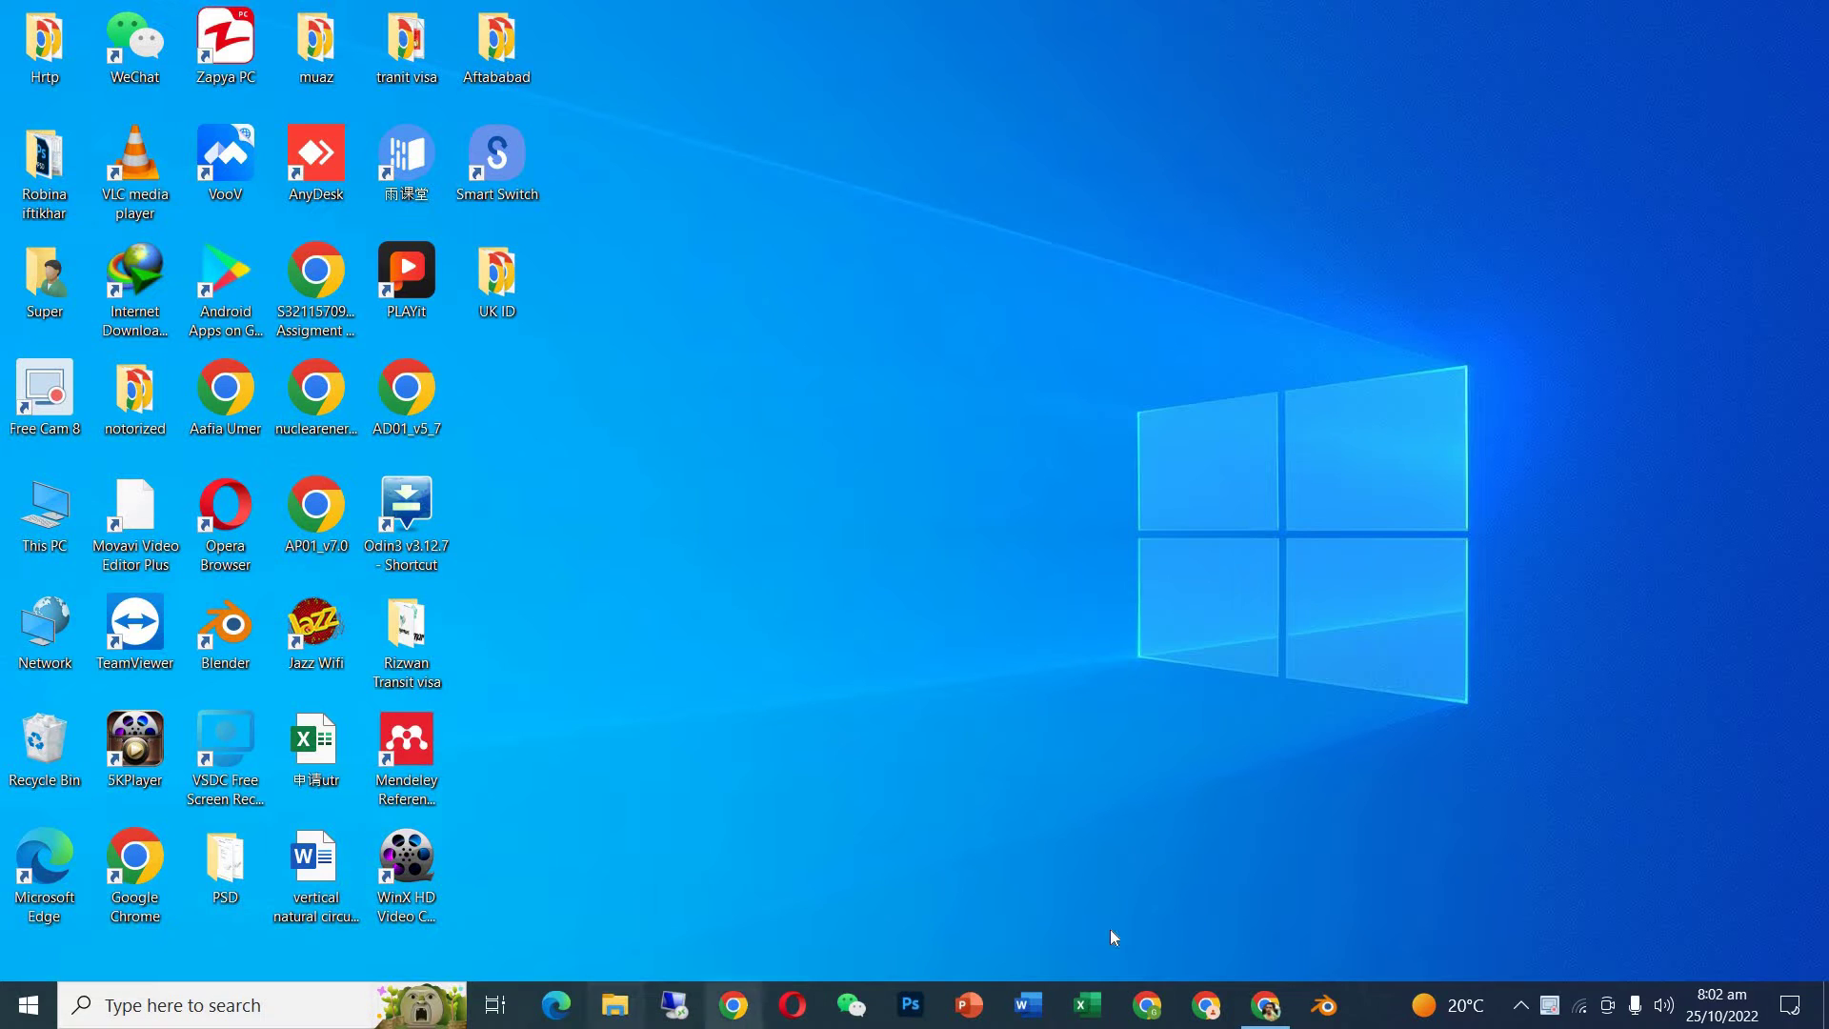
Open the Hostinger login page in Chrome and submit the filled-in account credentials.
click(1266, 1002)
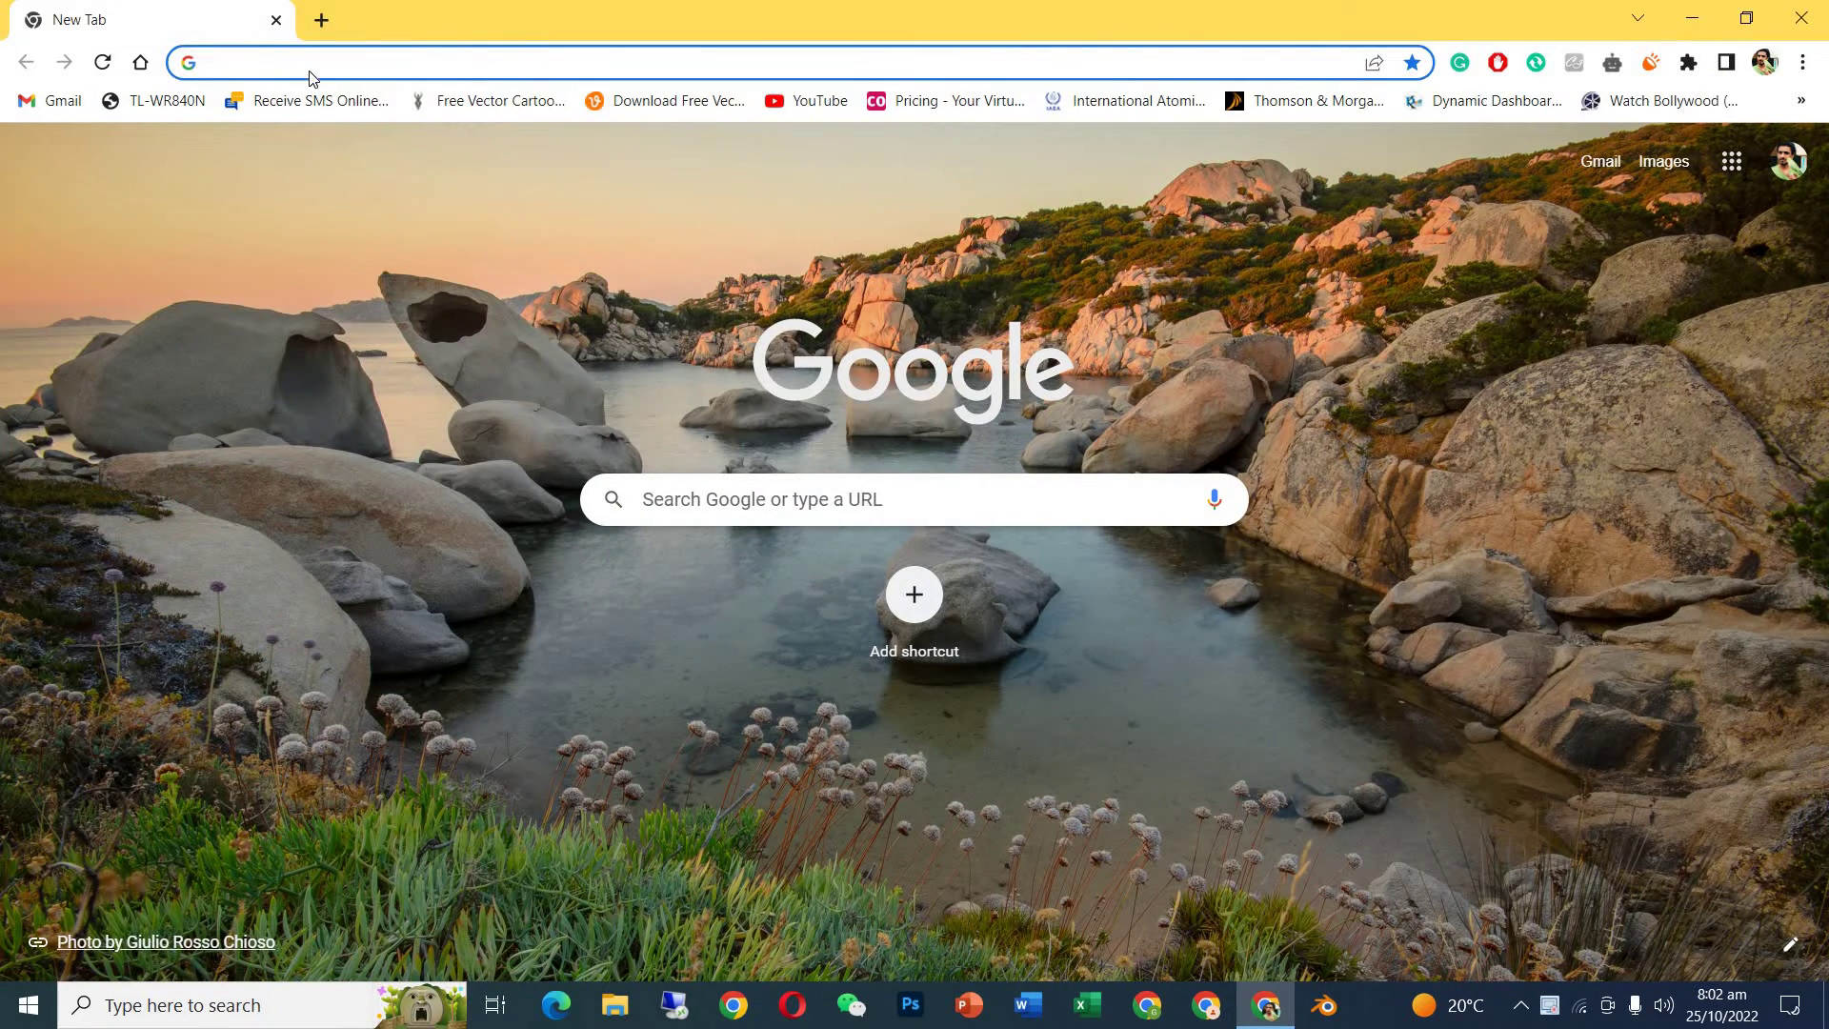
text(ho)
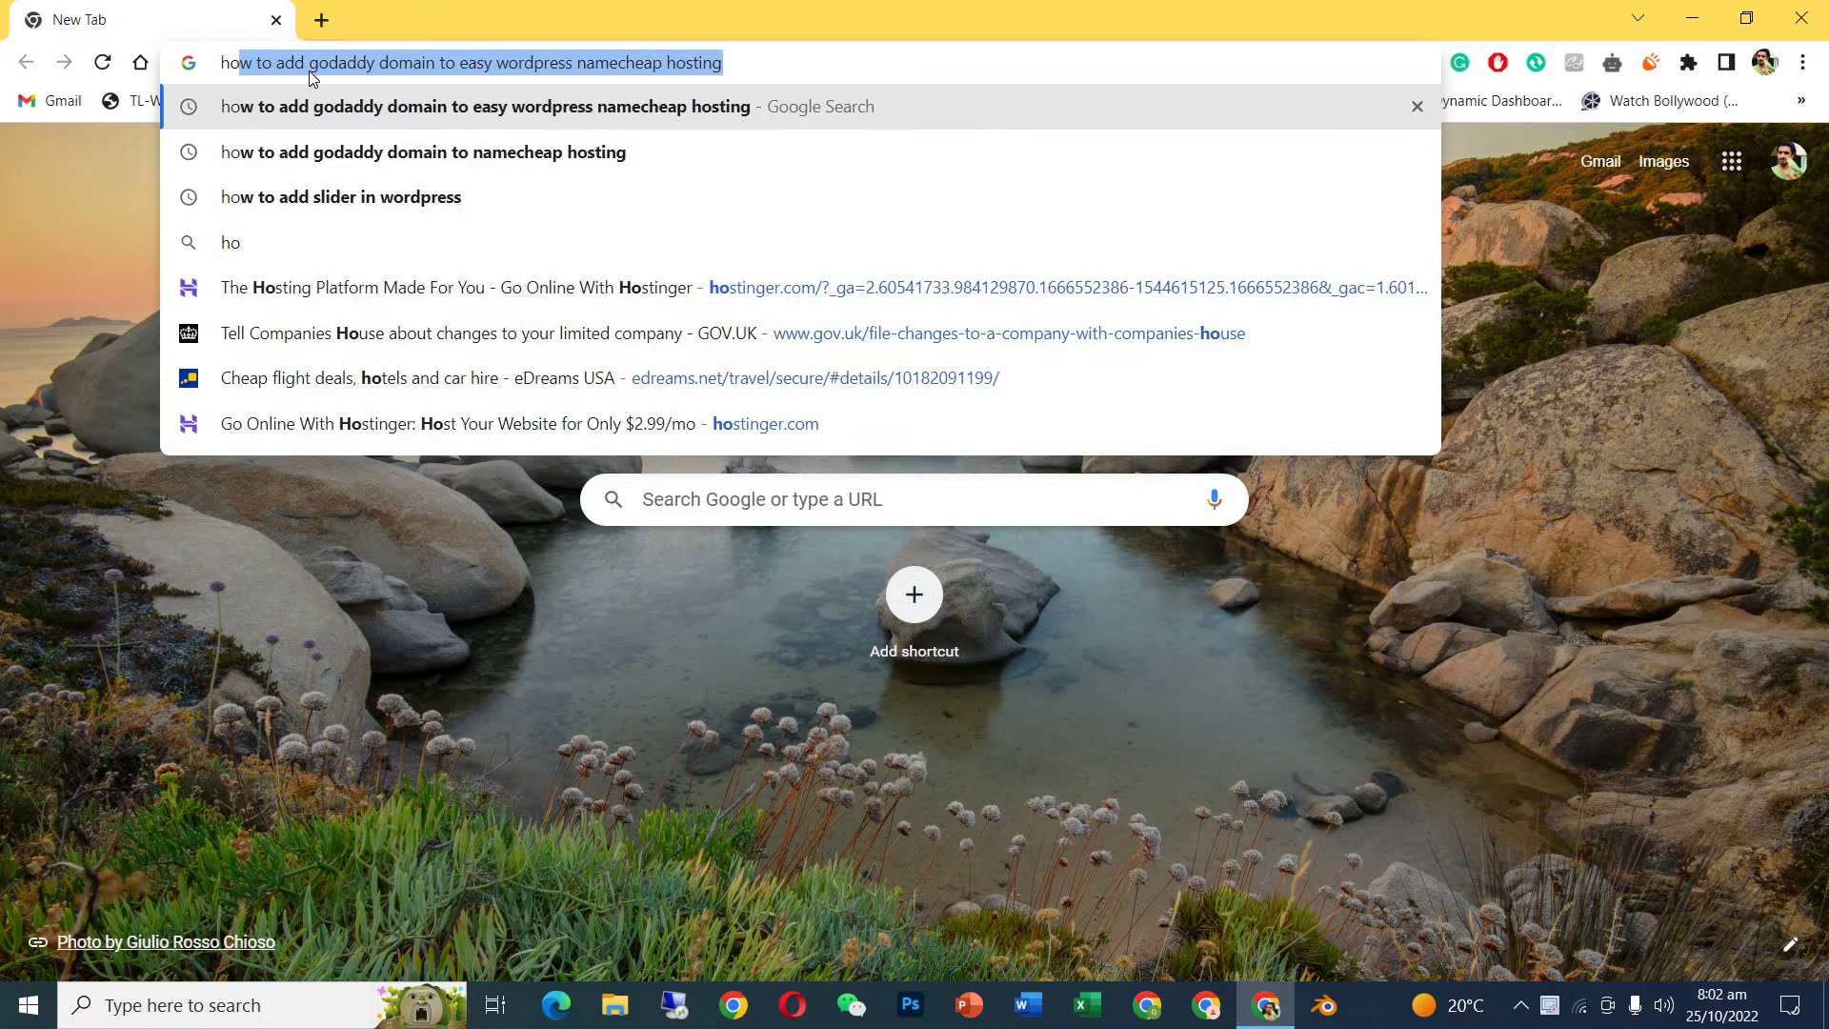
text(st)
key(Return)
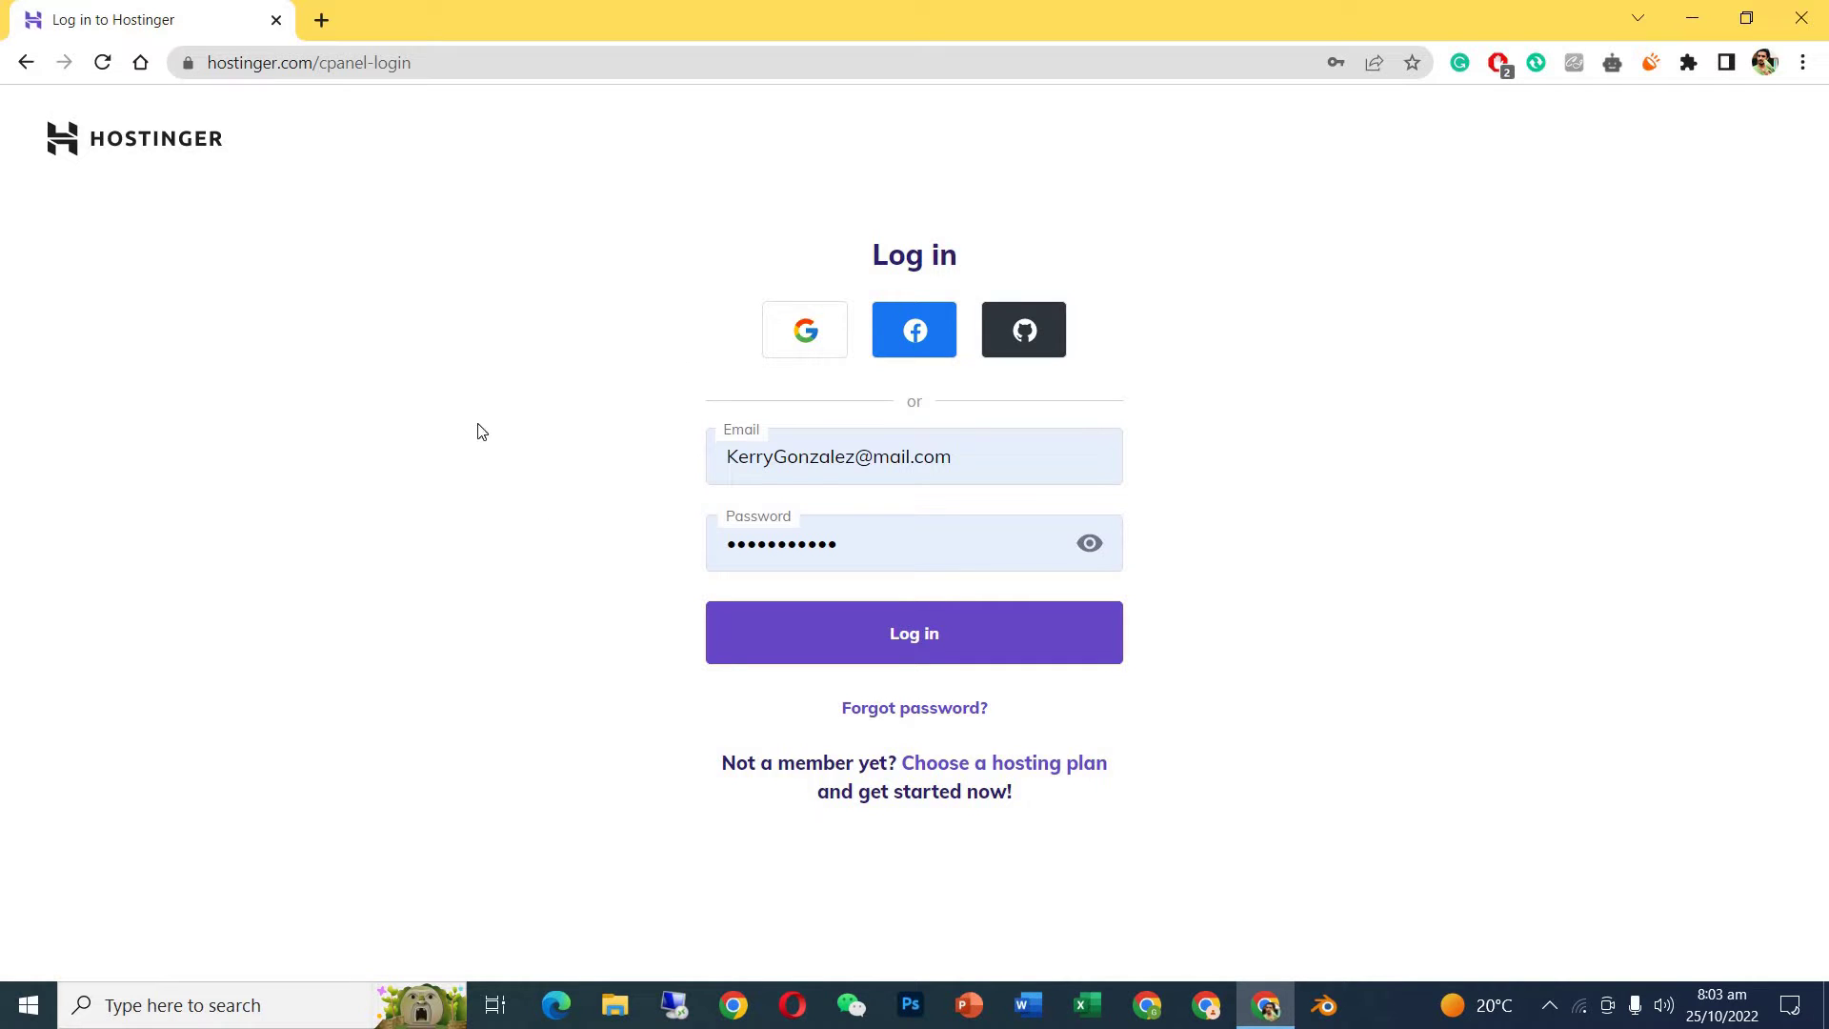
click(920, 646)
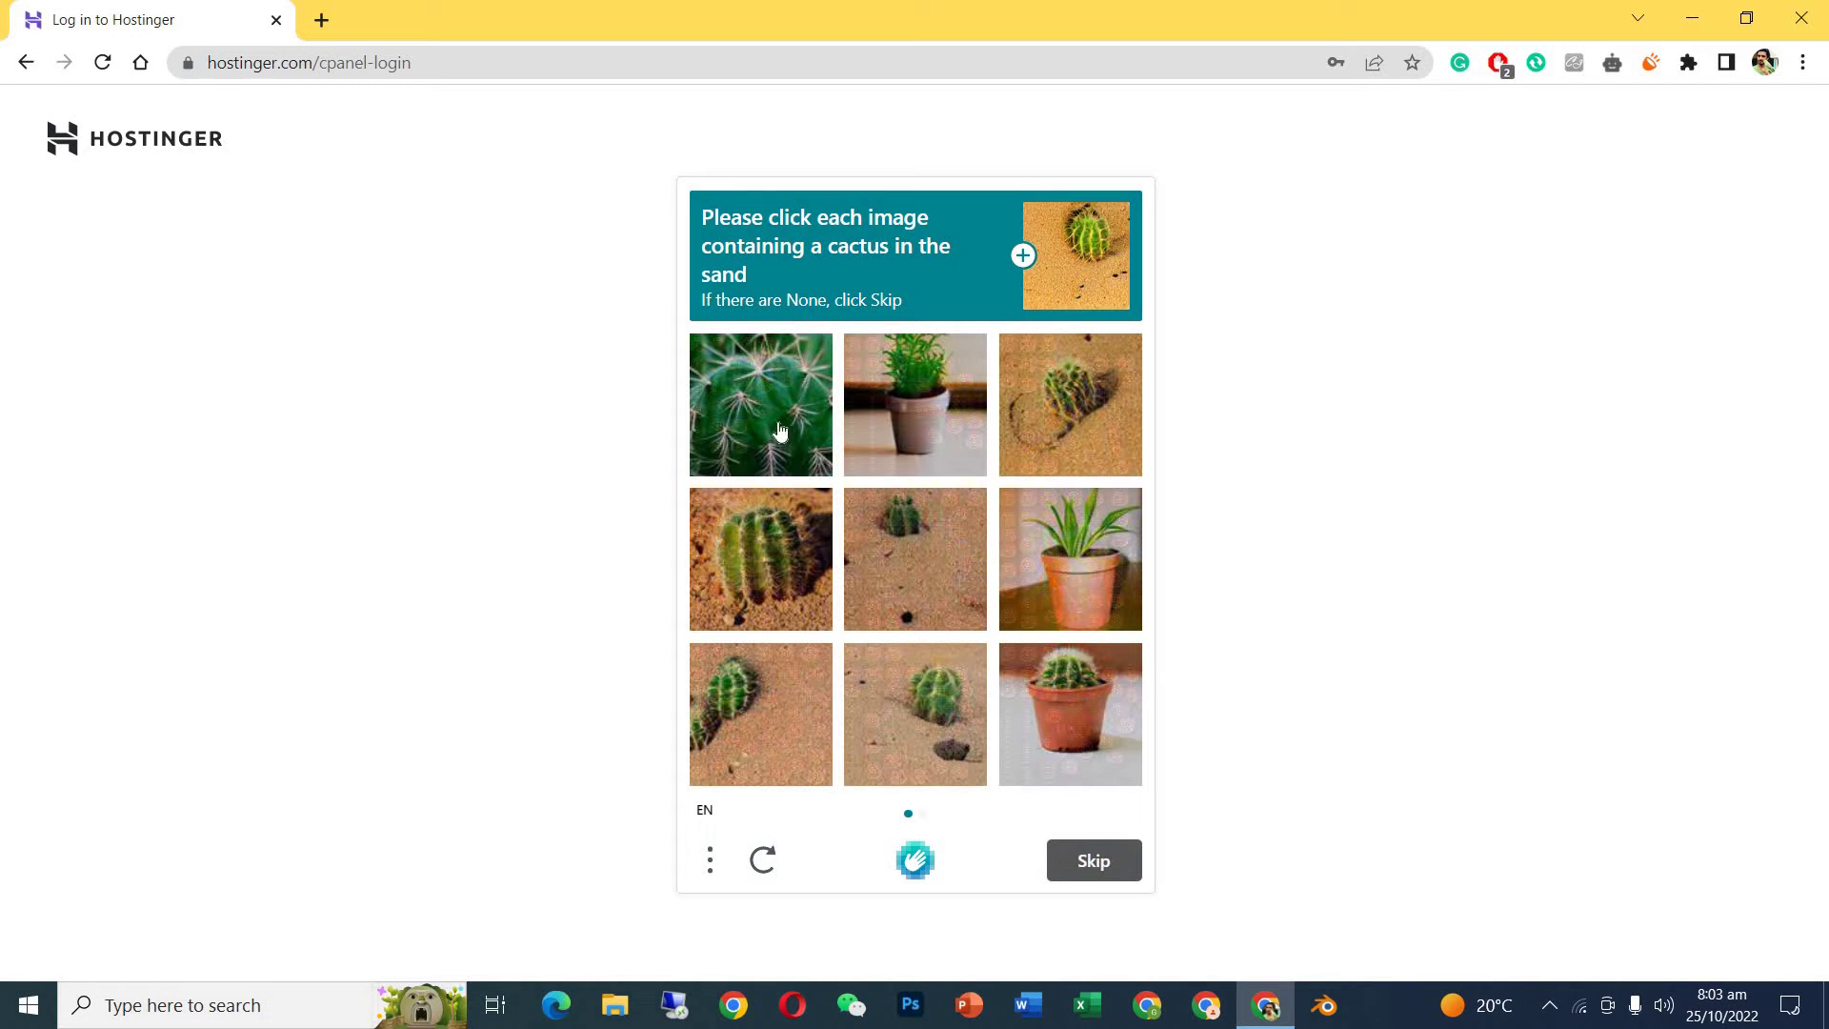
Try to pass the image verification by selecting pictures of a cactus in the sand across both image sets.
click(780, 431)
click(966, 428)
click(1073, 416)
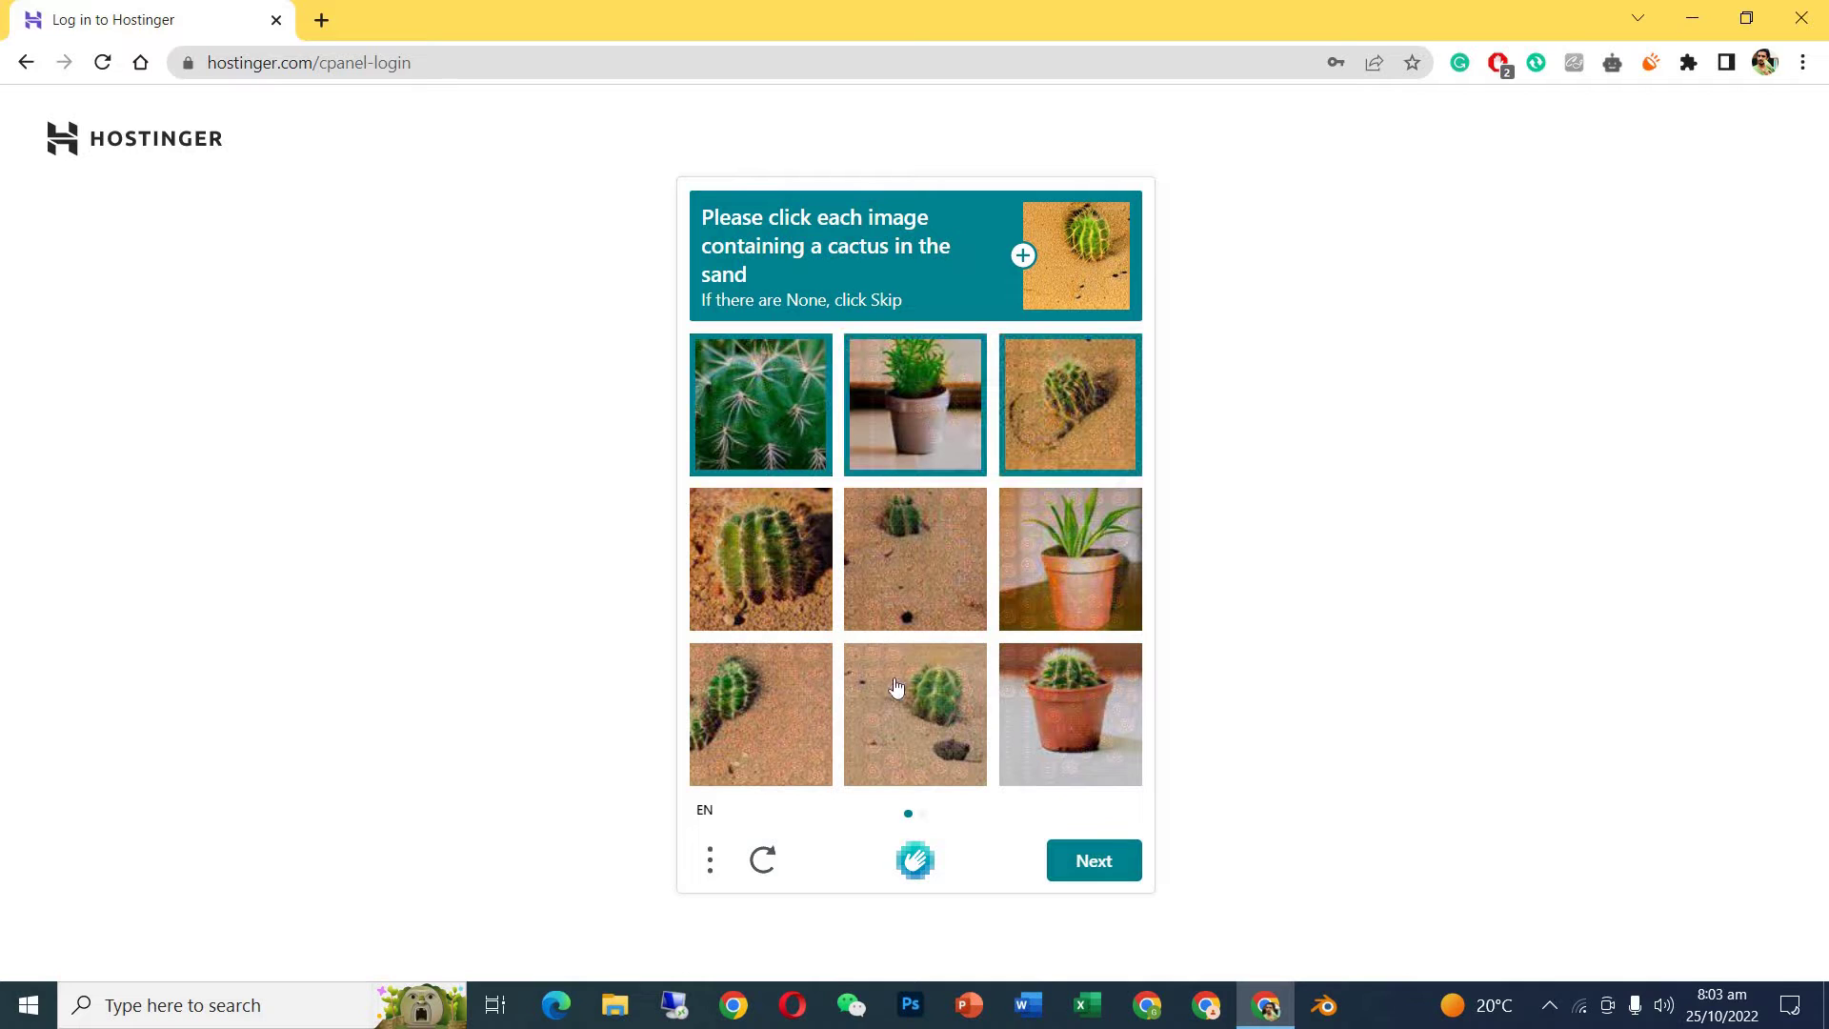
click(898, 693)
click(763, 610)
click(744, 745)
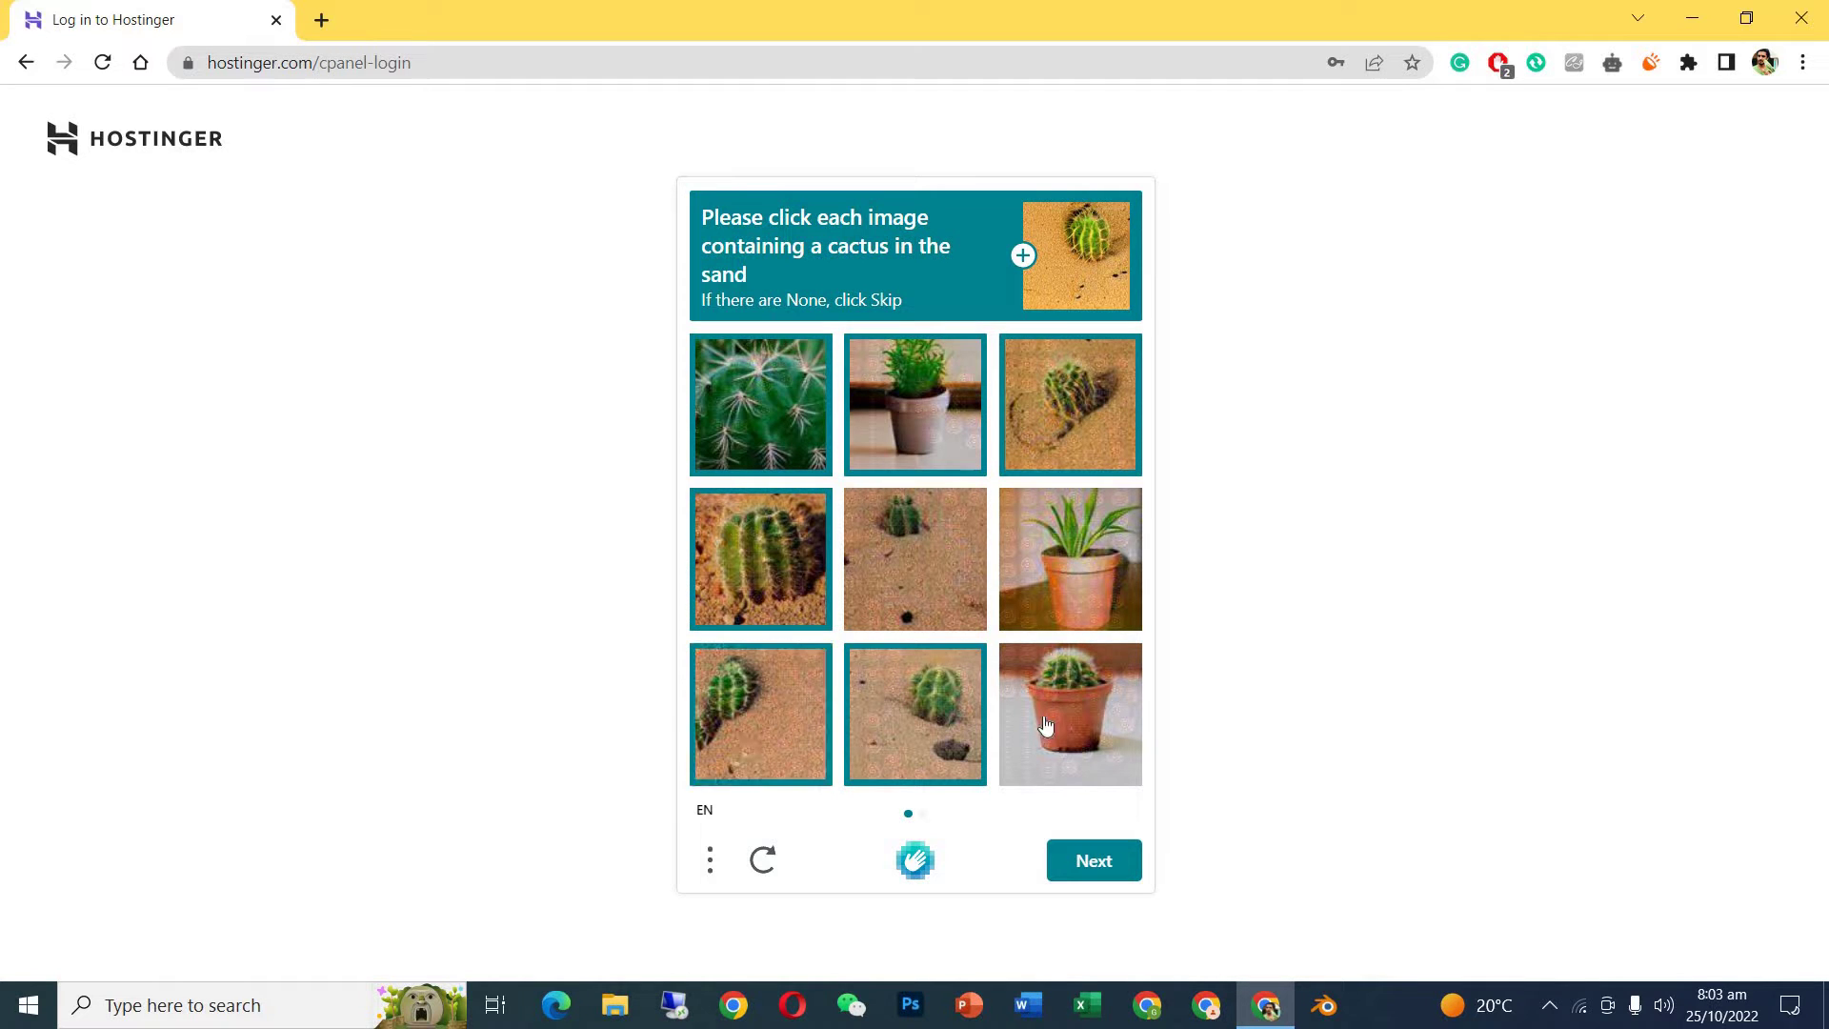
click(1071, 726)
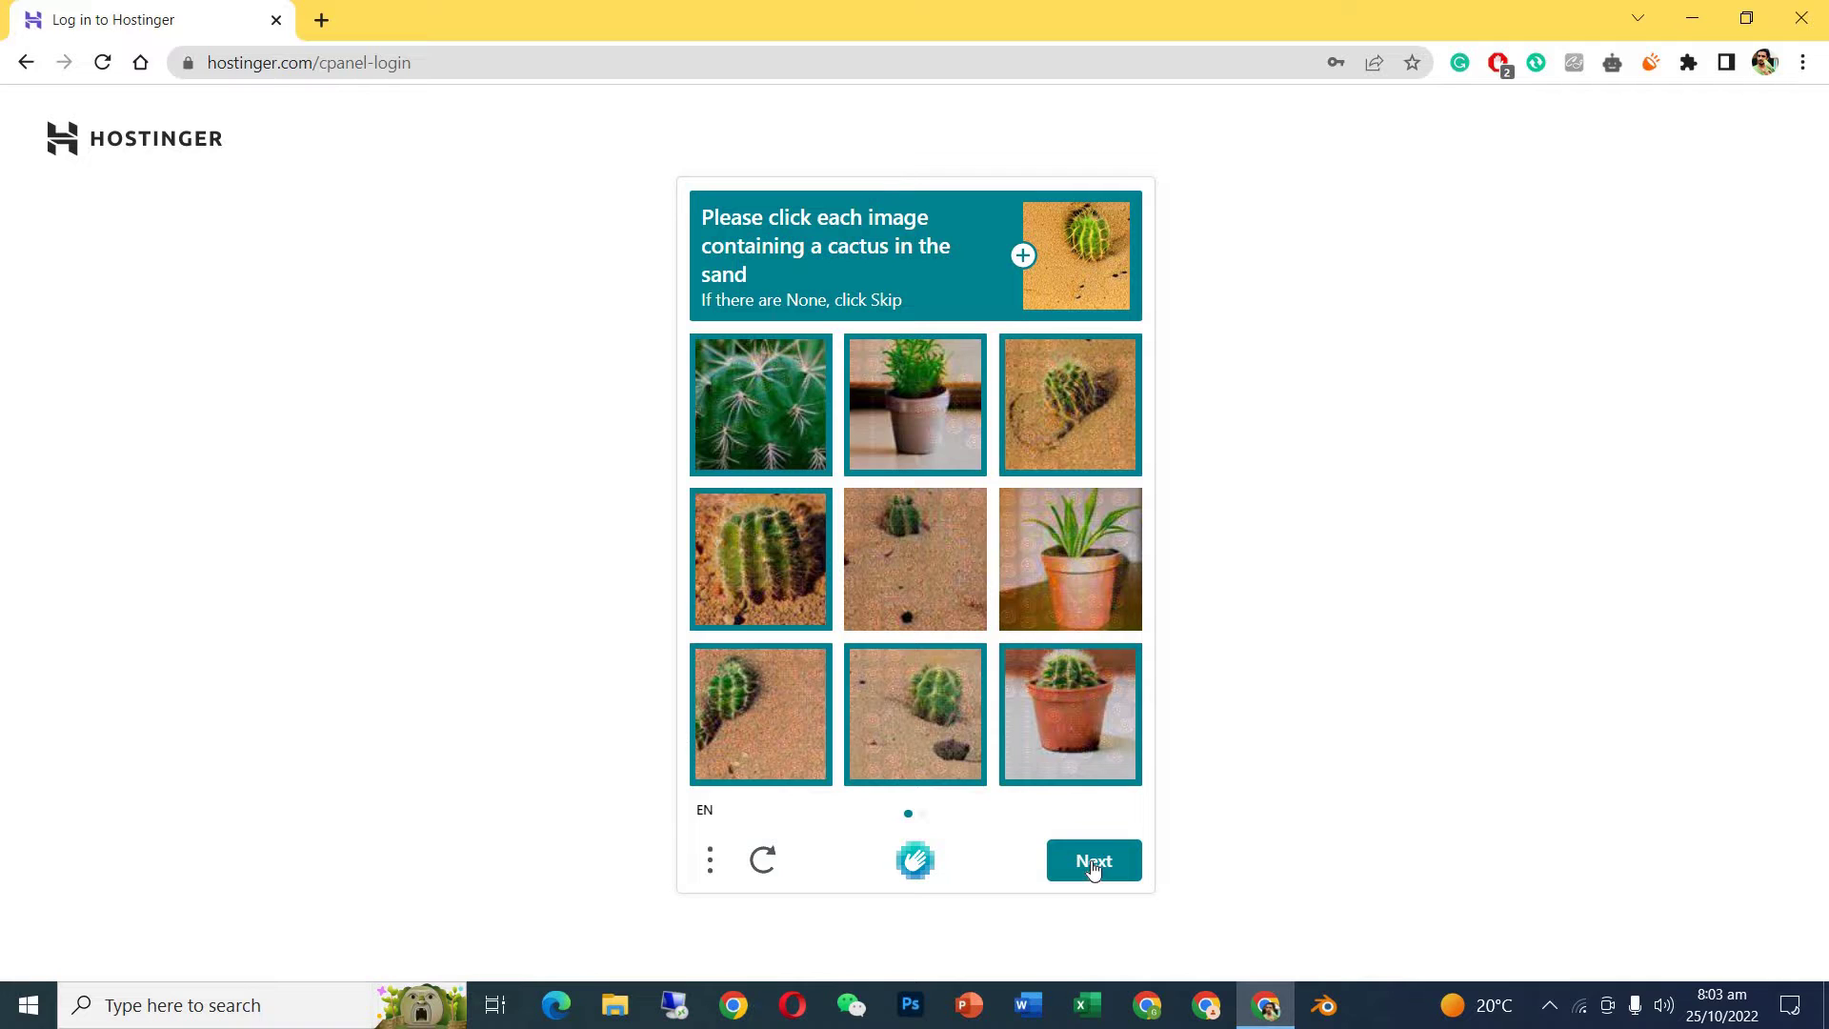
click(1092, 862)
click(924, 418)
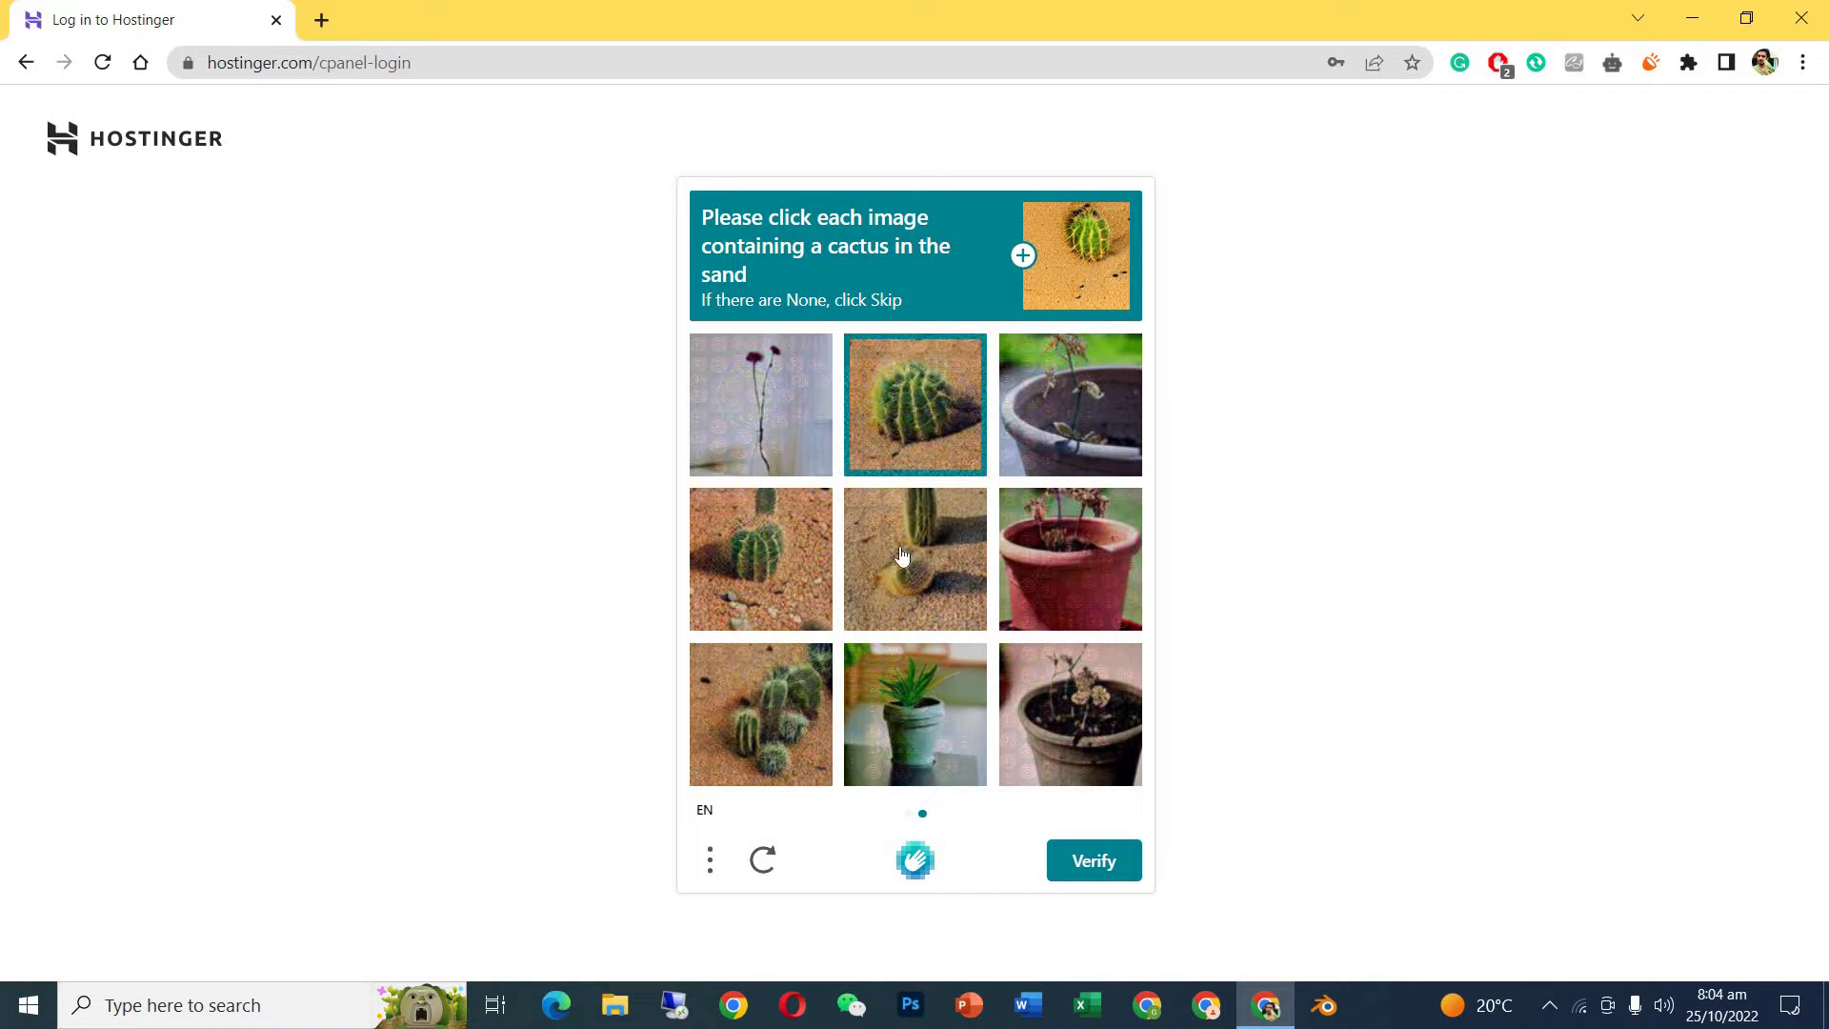
click(903, 555)
click(790, 562)
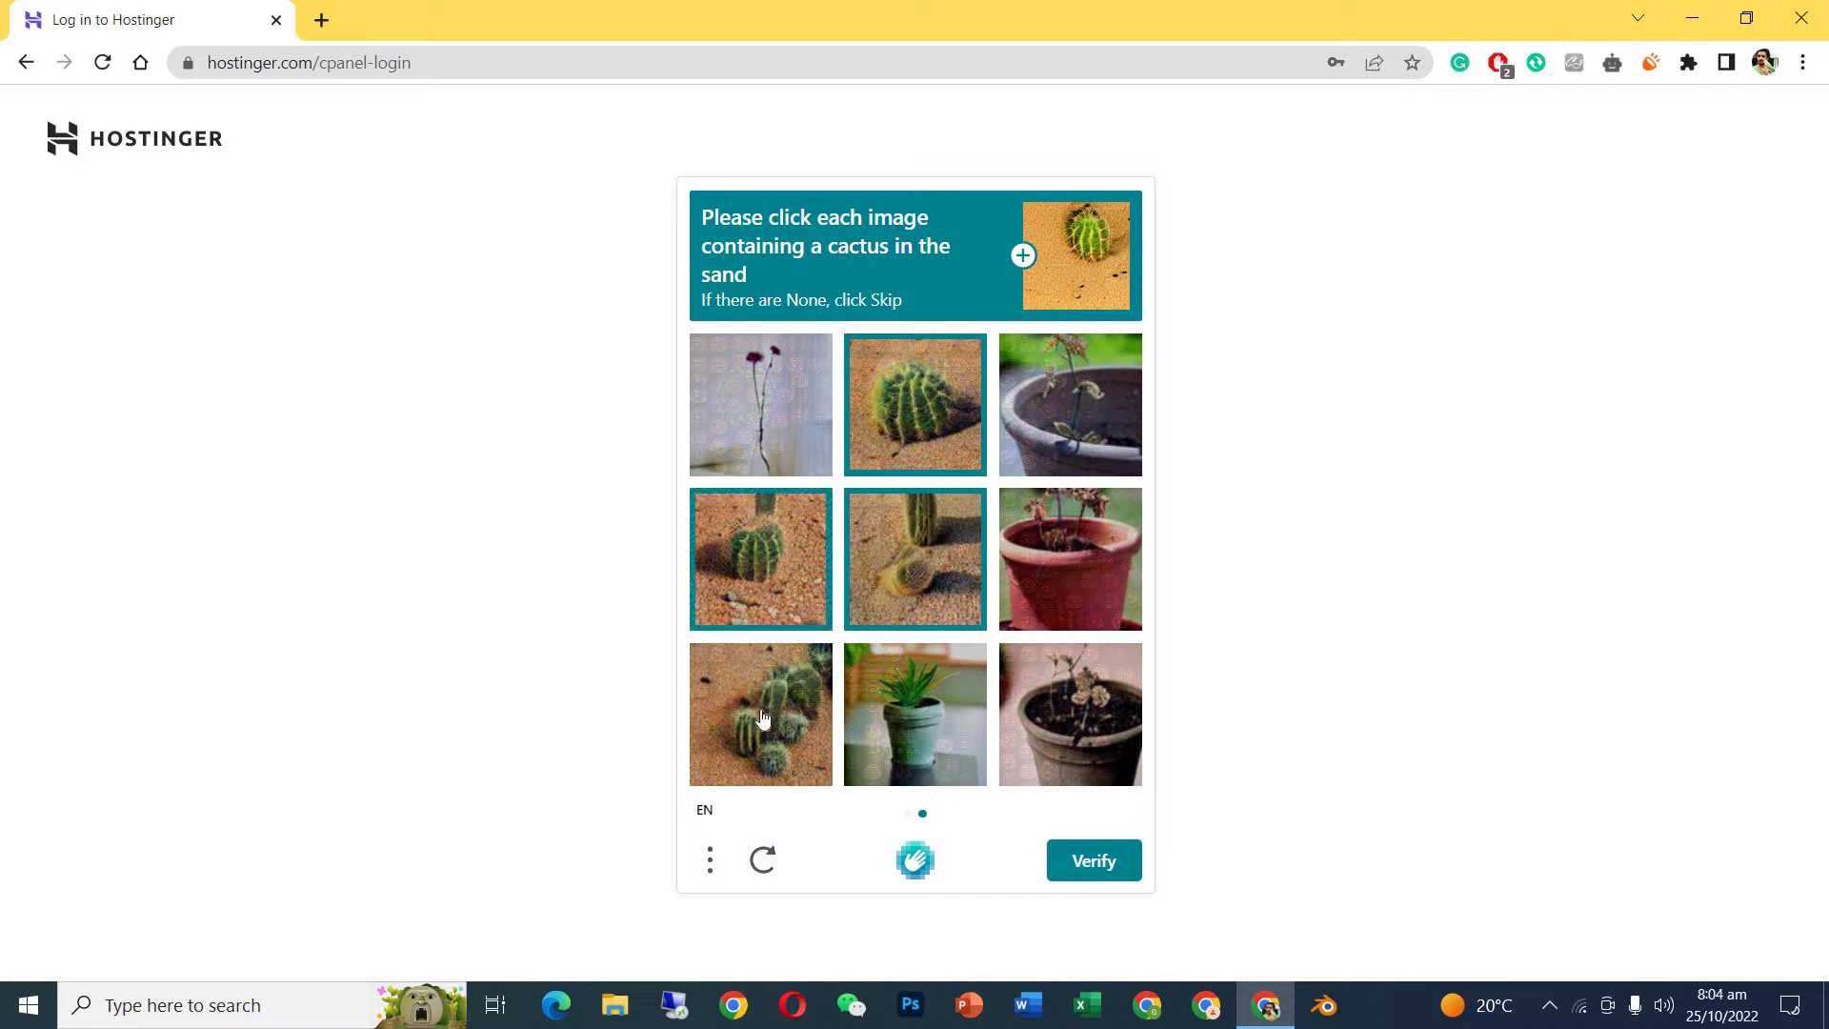
click(924, 704)
click(1106, 862)
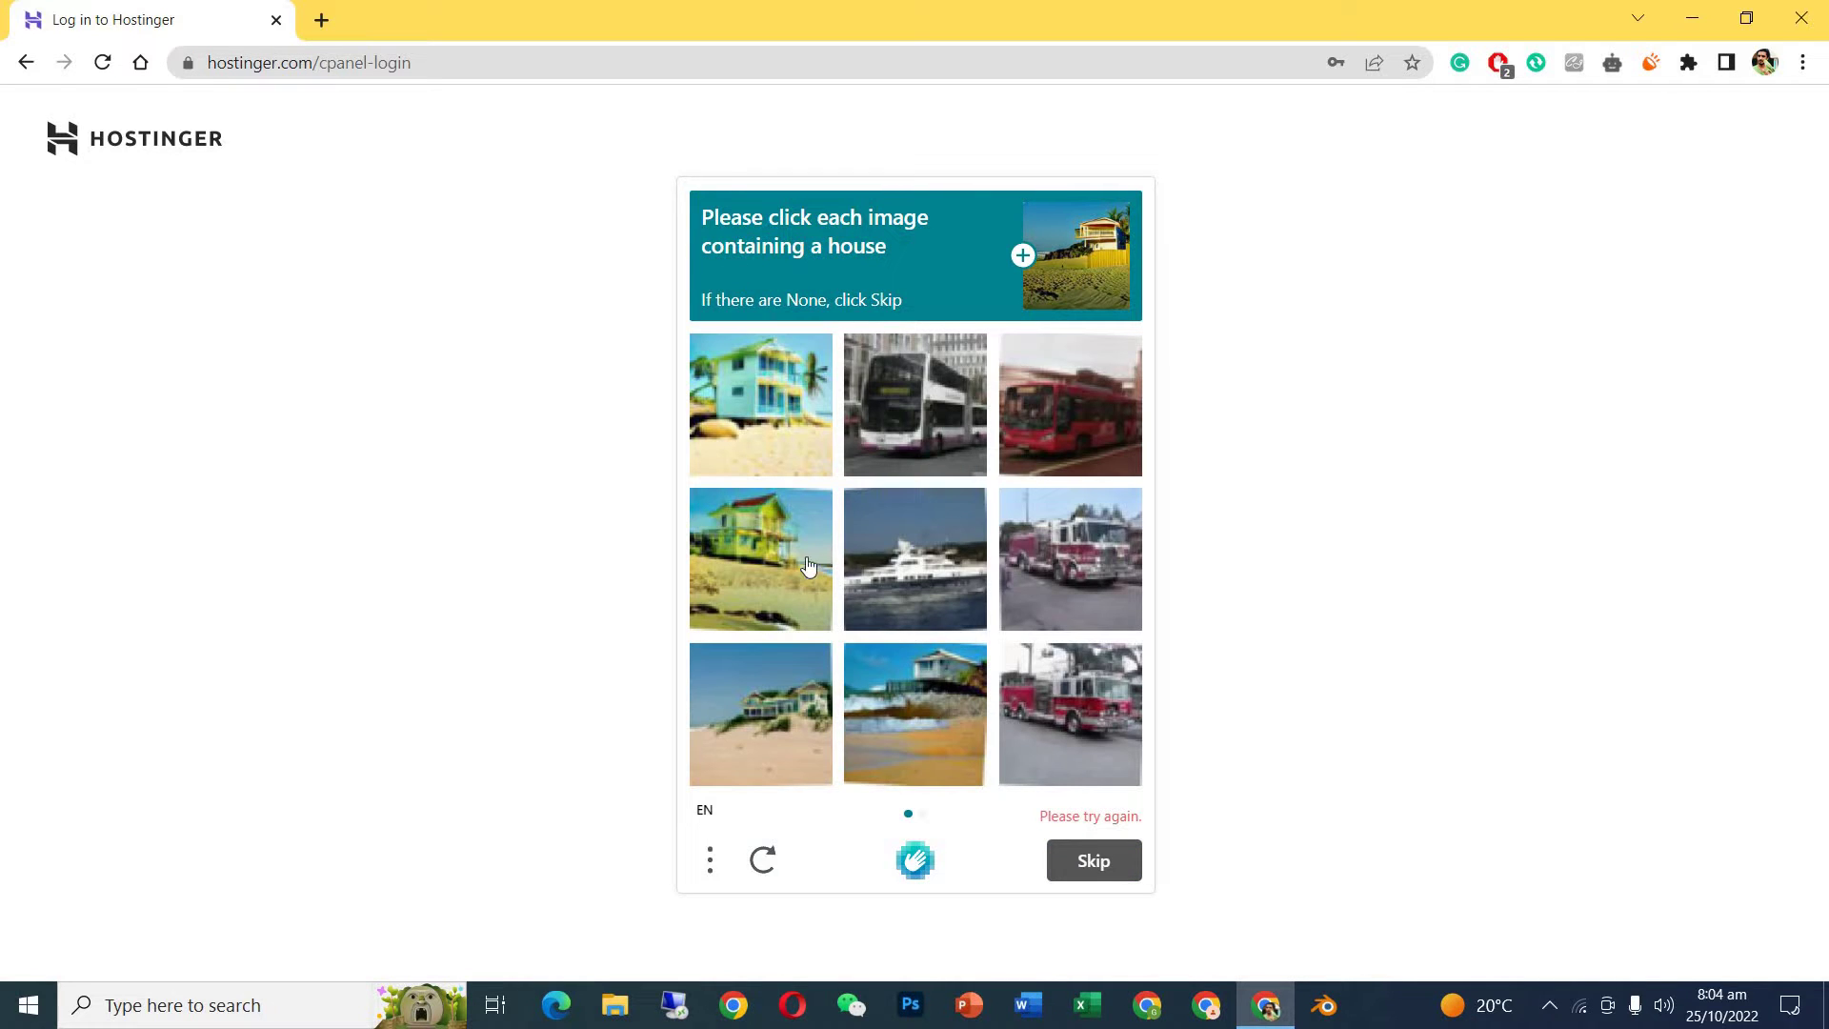
Select only the four house pictures in the first verification image set and continue to the second set.
click(929, 459)
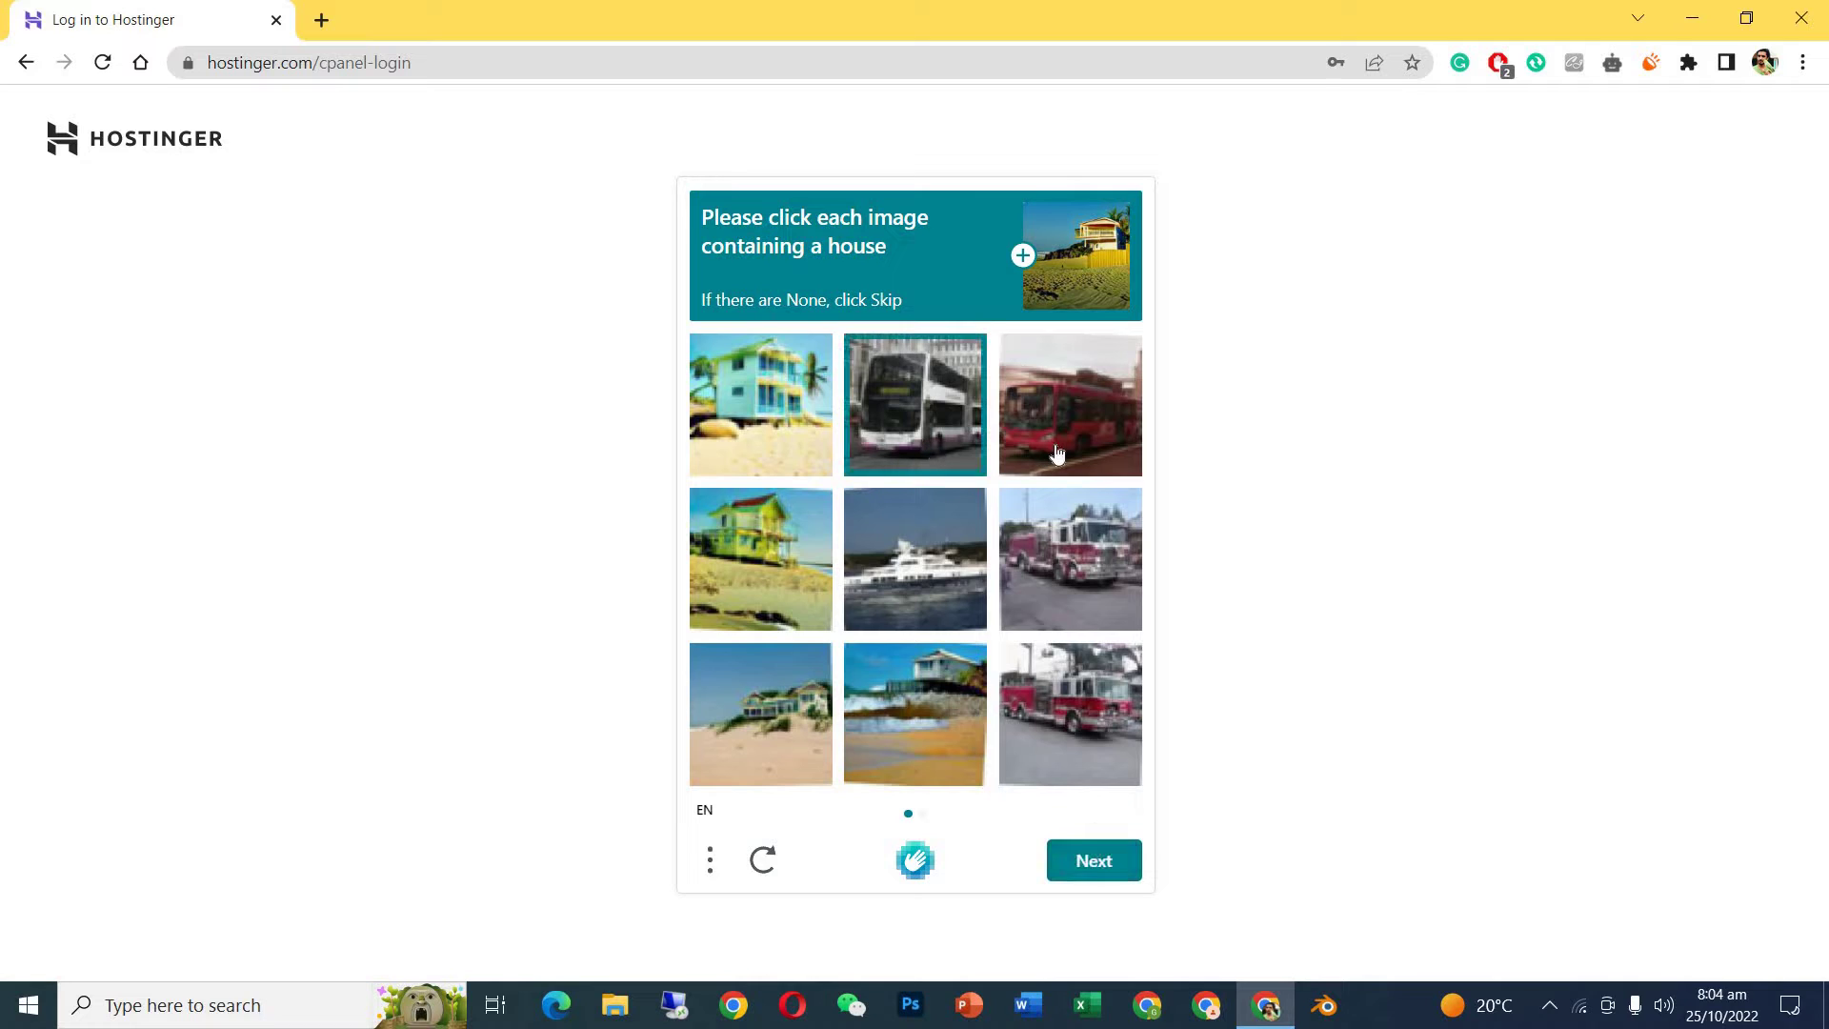
click(1062, 457)
click(1061, 545)
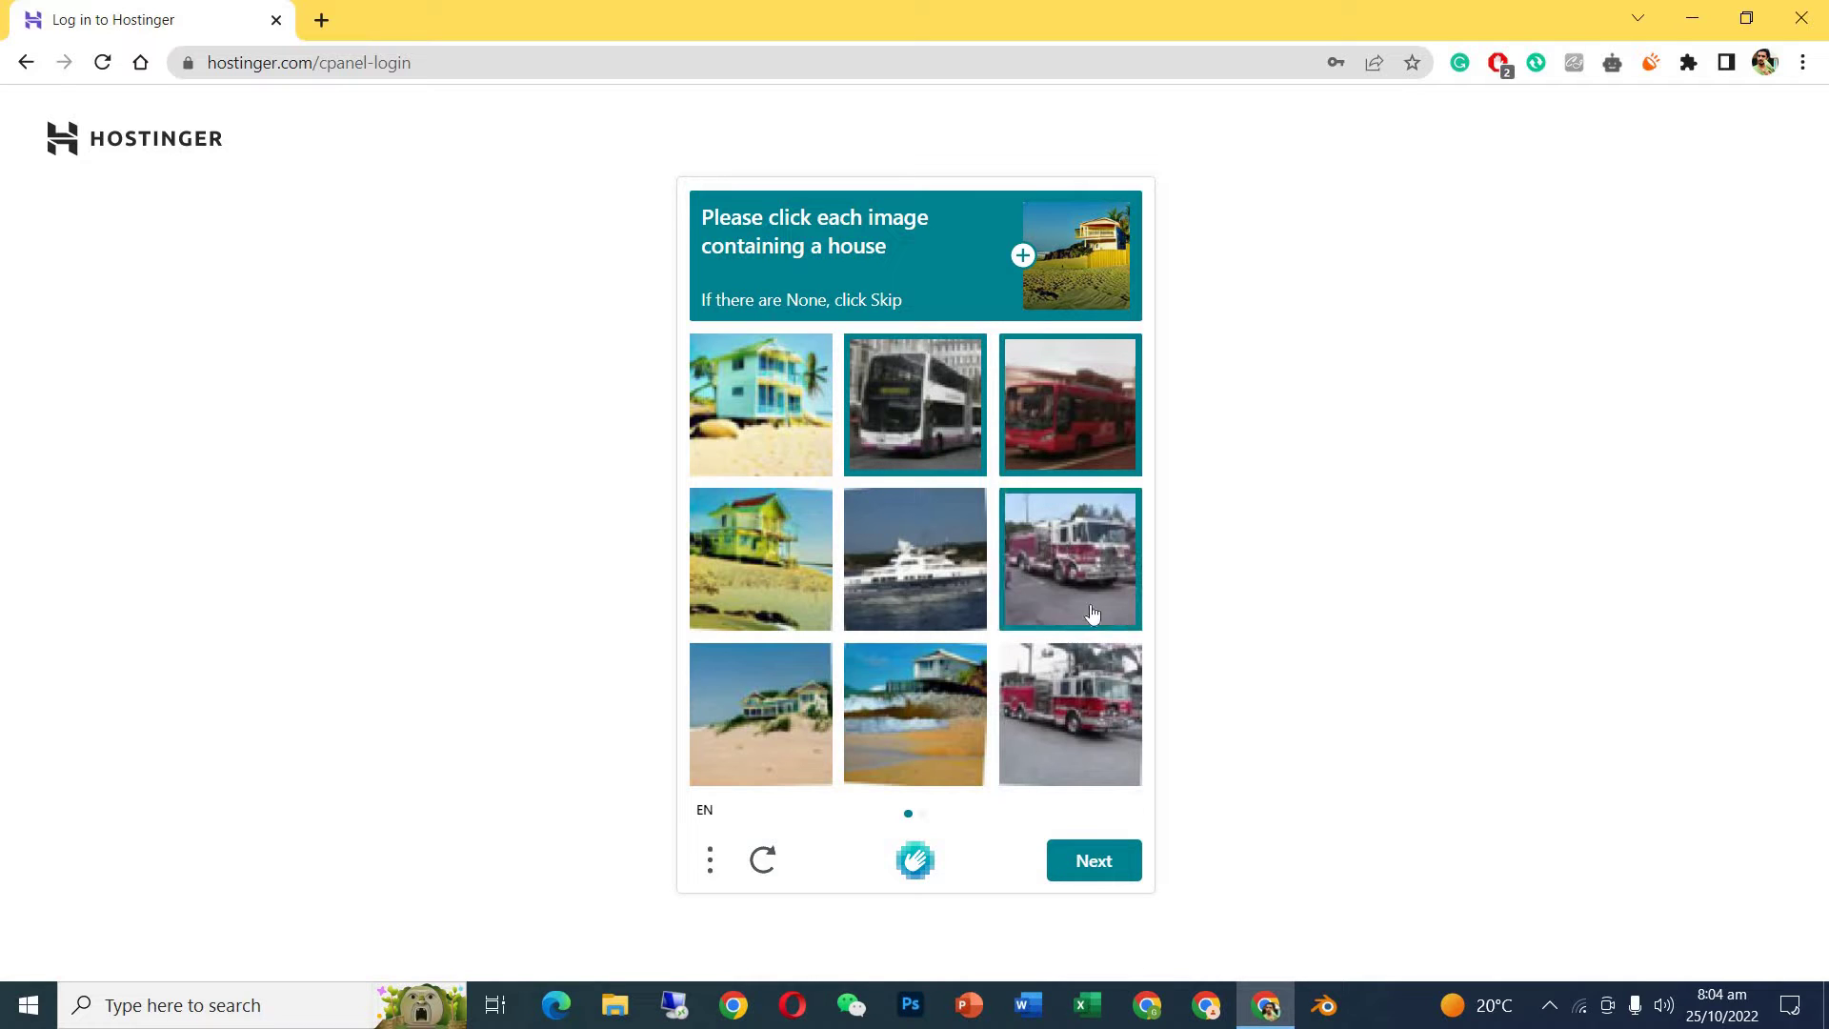
click(786, 423)
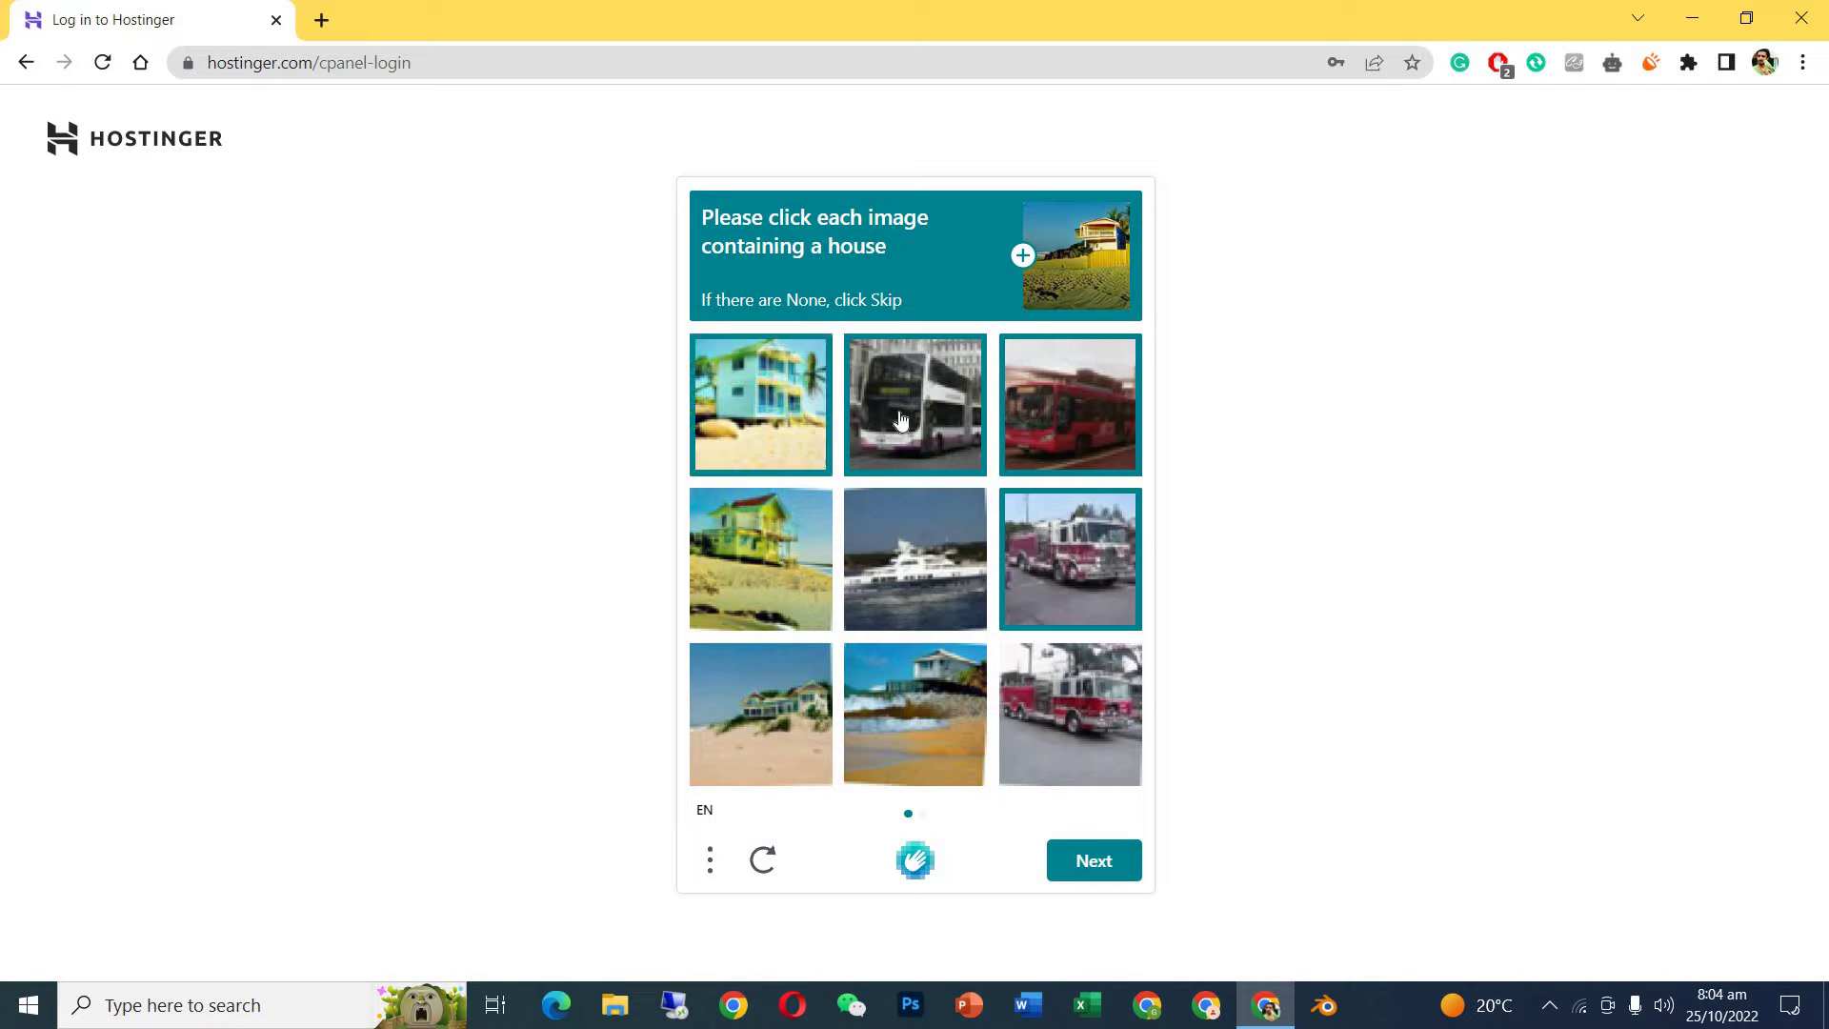
click(903, 428)
click(761, 546)
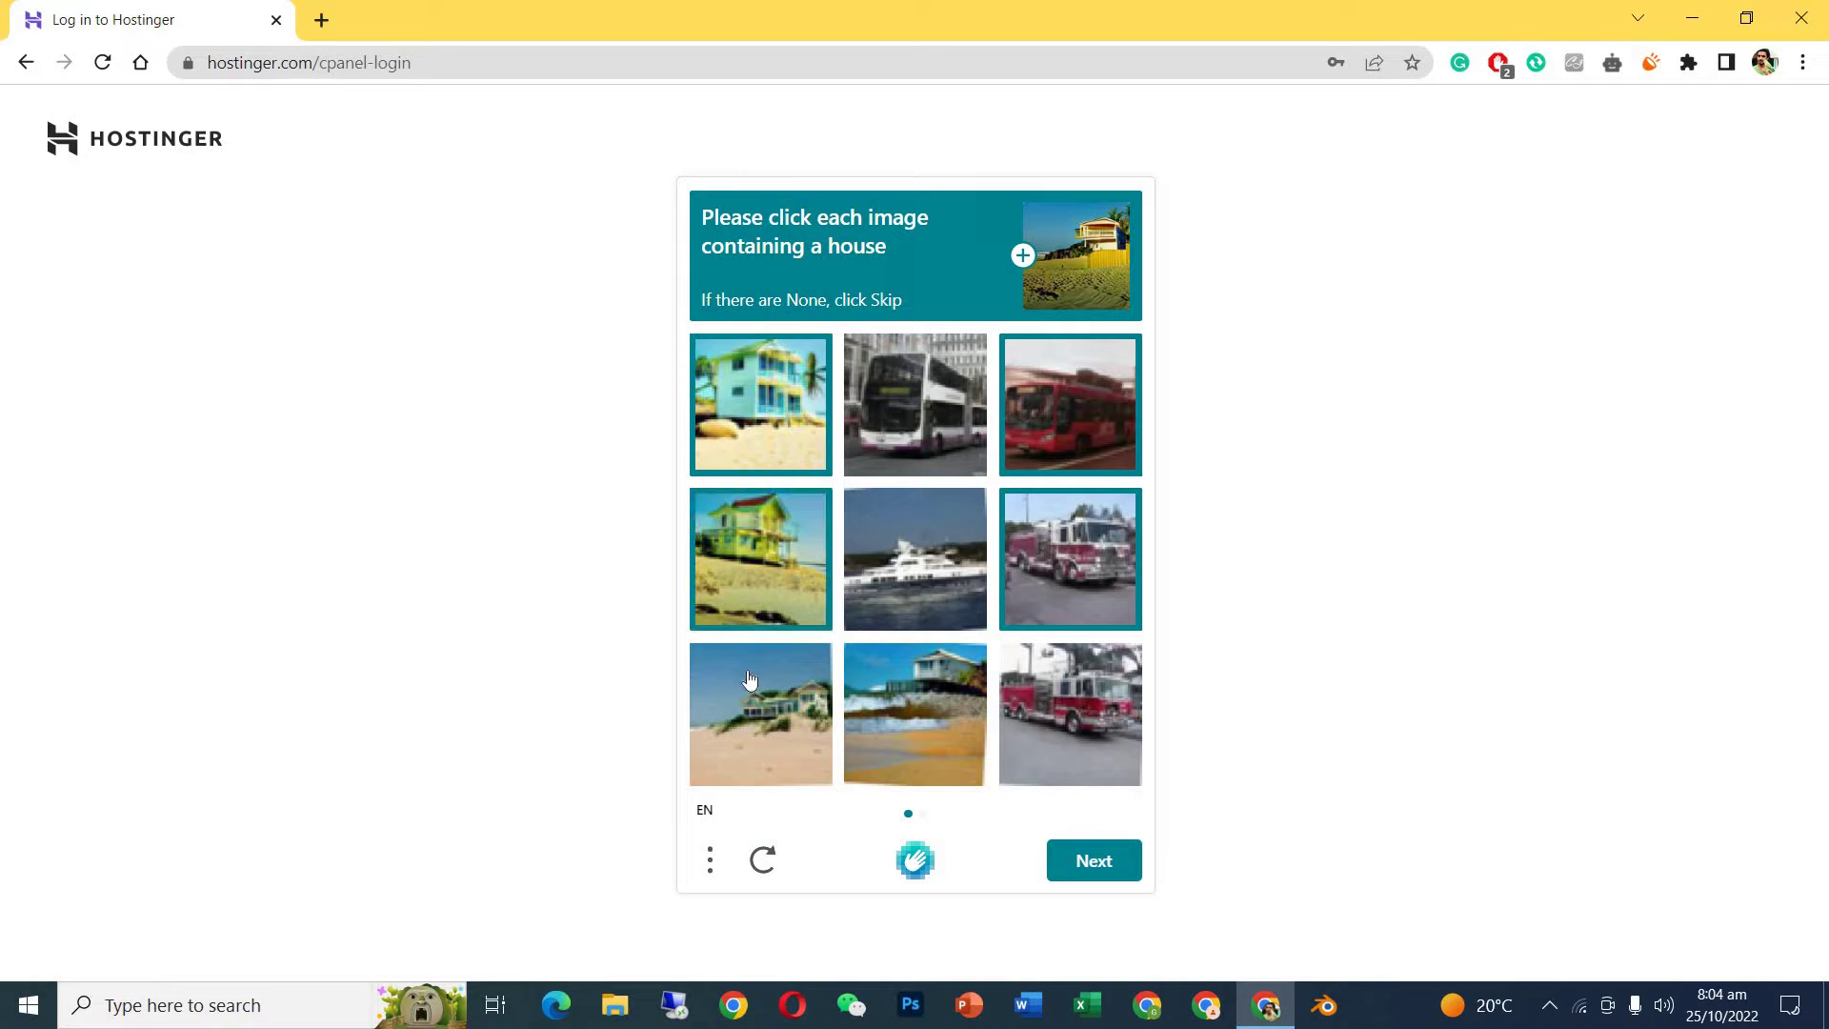
click(753, 685)
click(878, 702)
click(1048, 556)
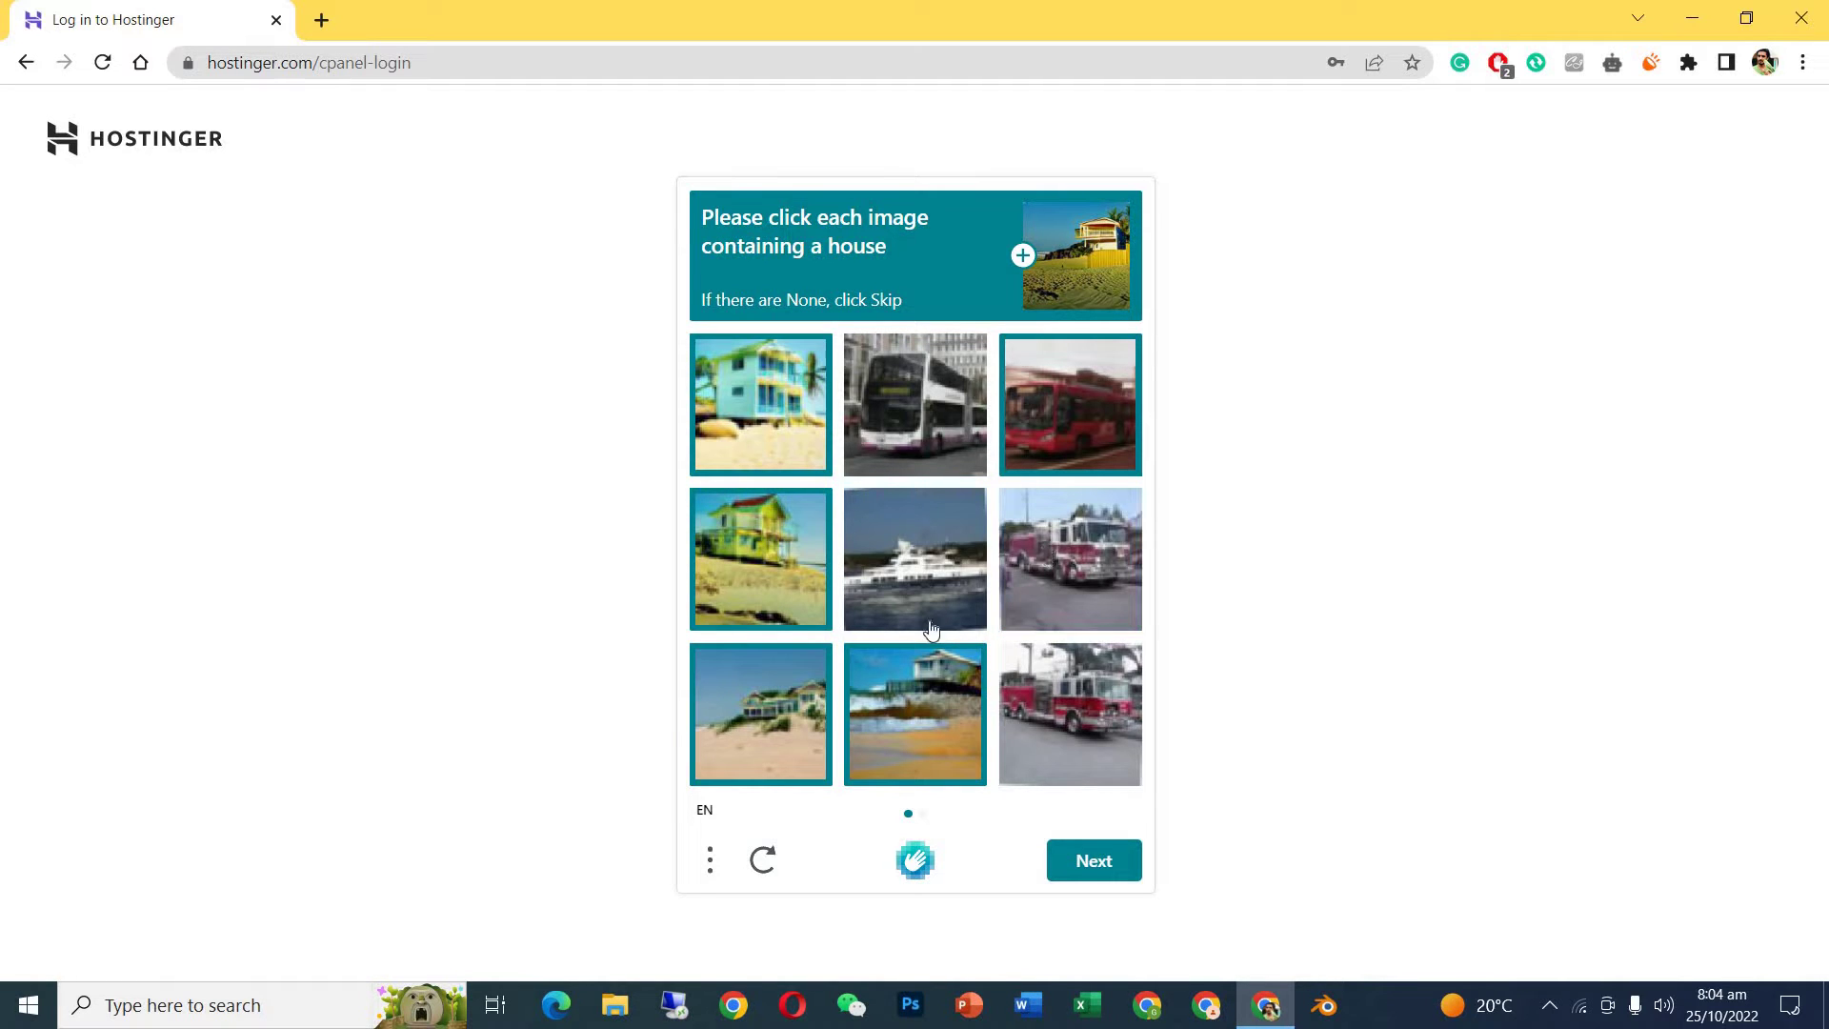
click(1088, 867)
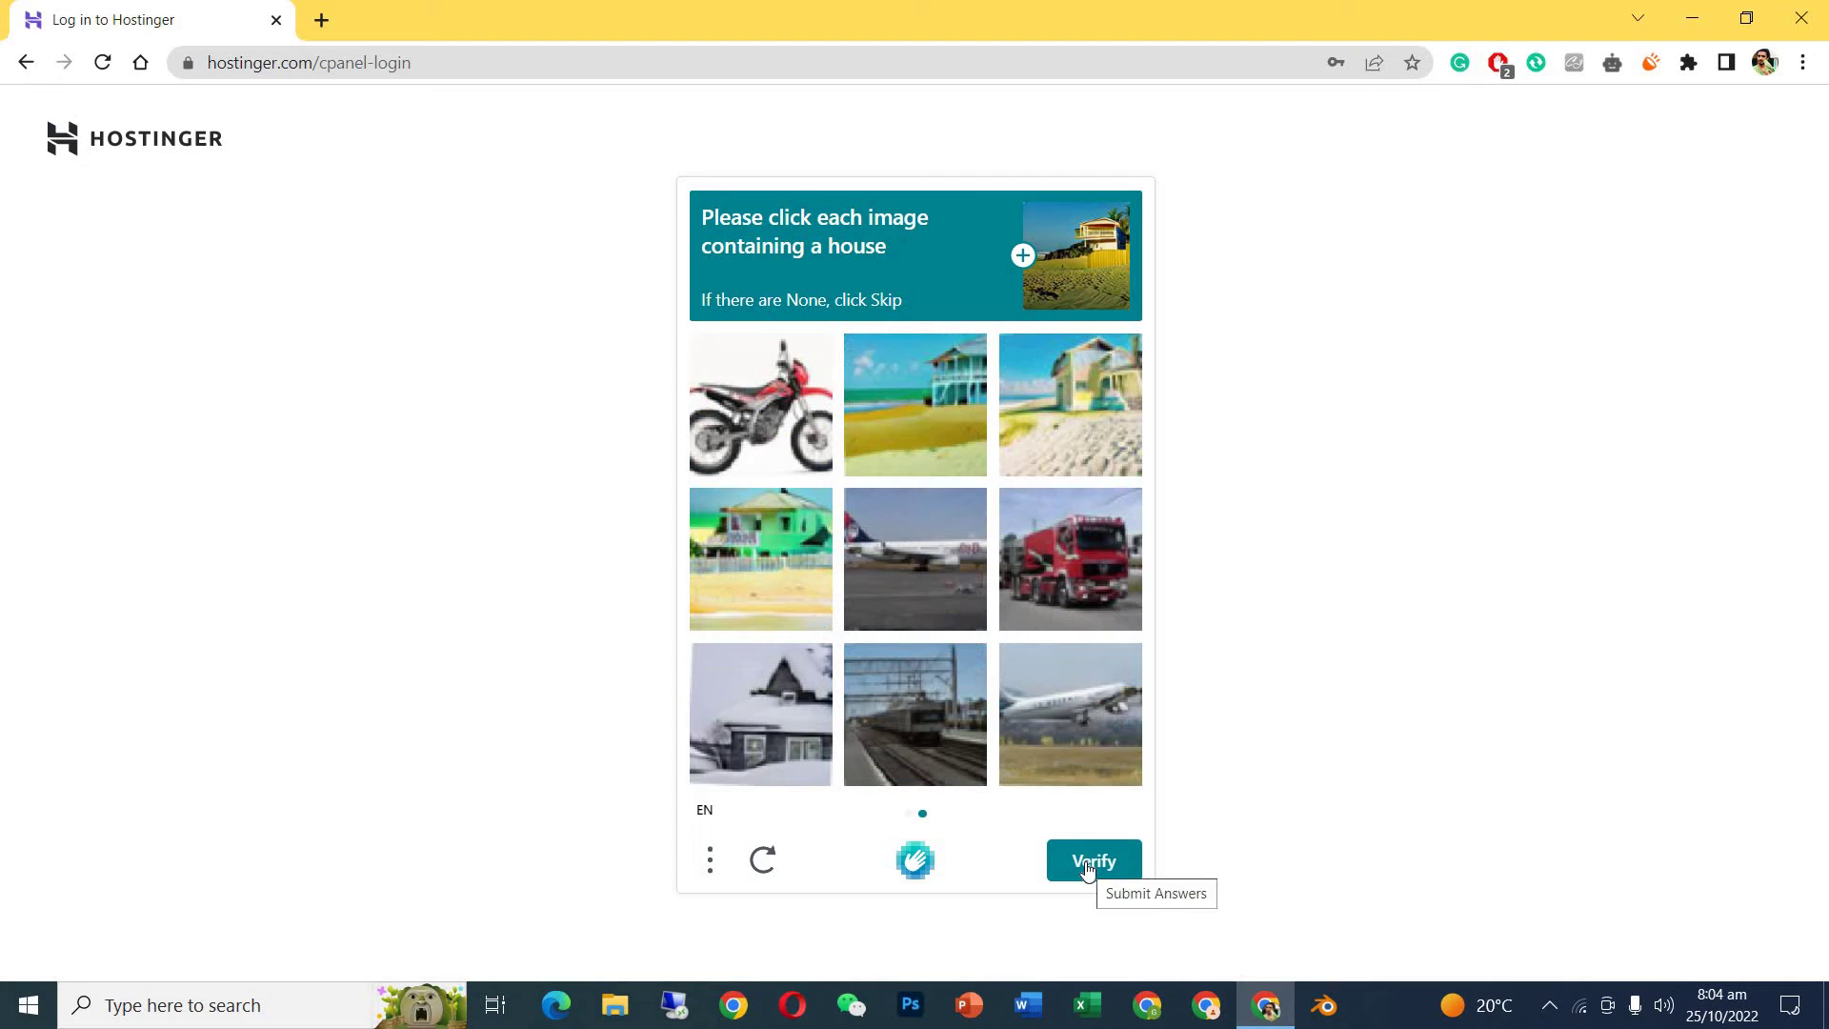
Select the four house pictures in the second verification image set and submit the answers.
click(972, 413)
click(1063, 407)
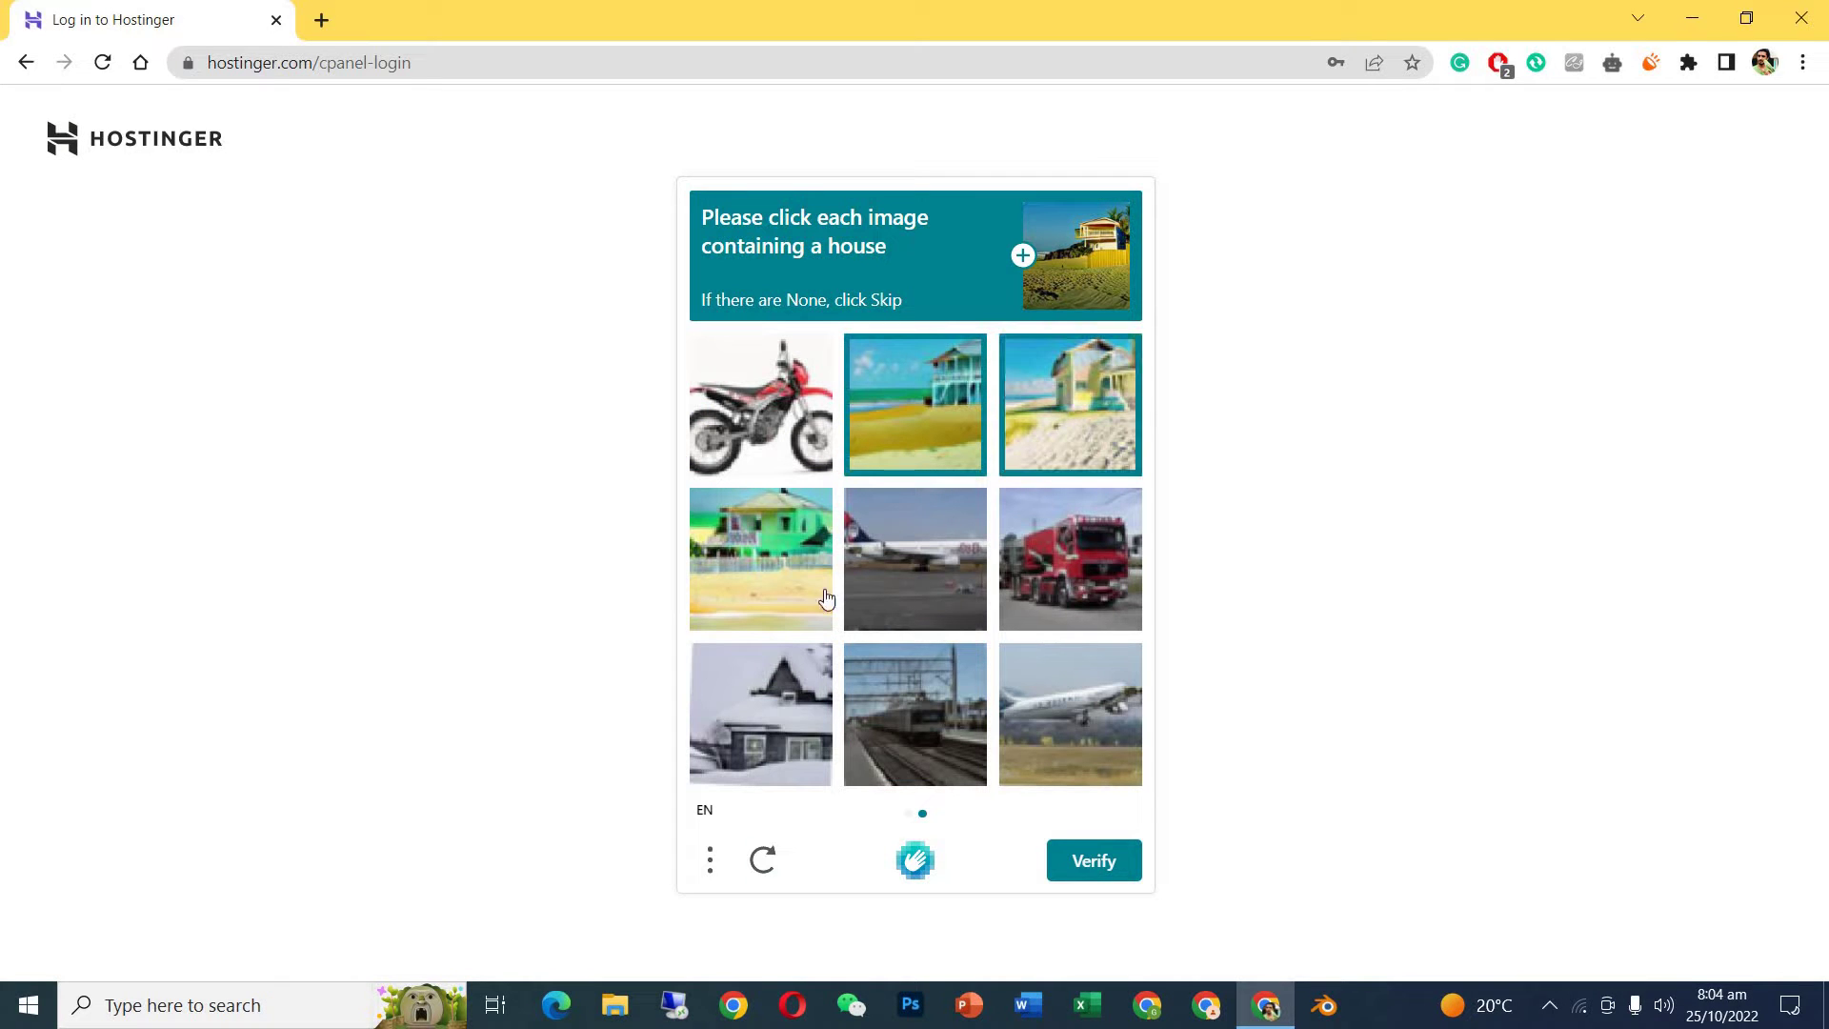
click(794, 596)
click(781, 779)
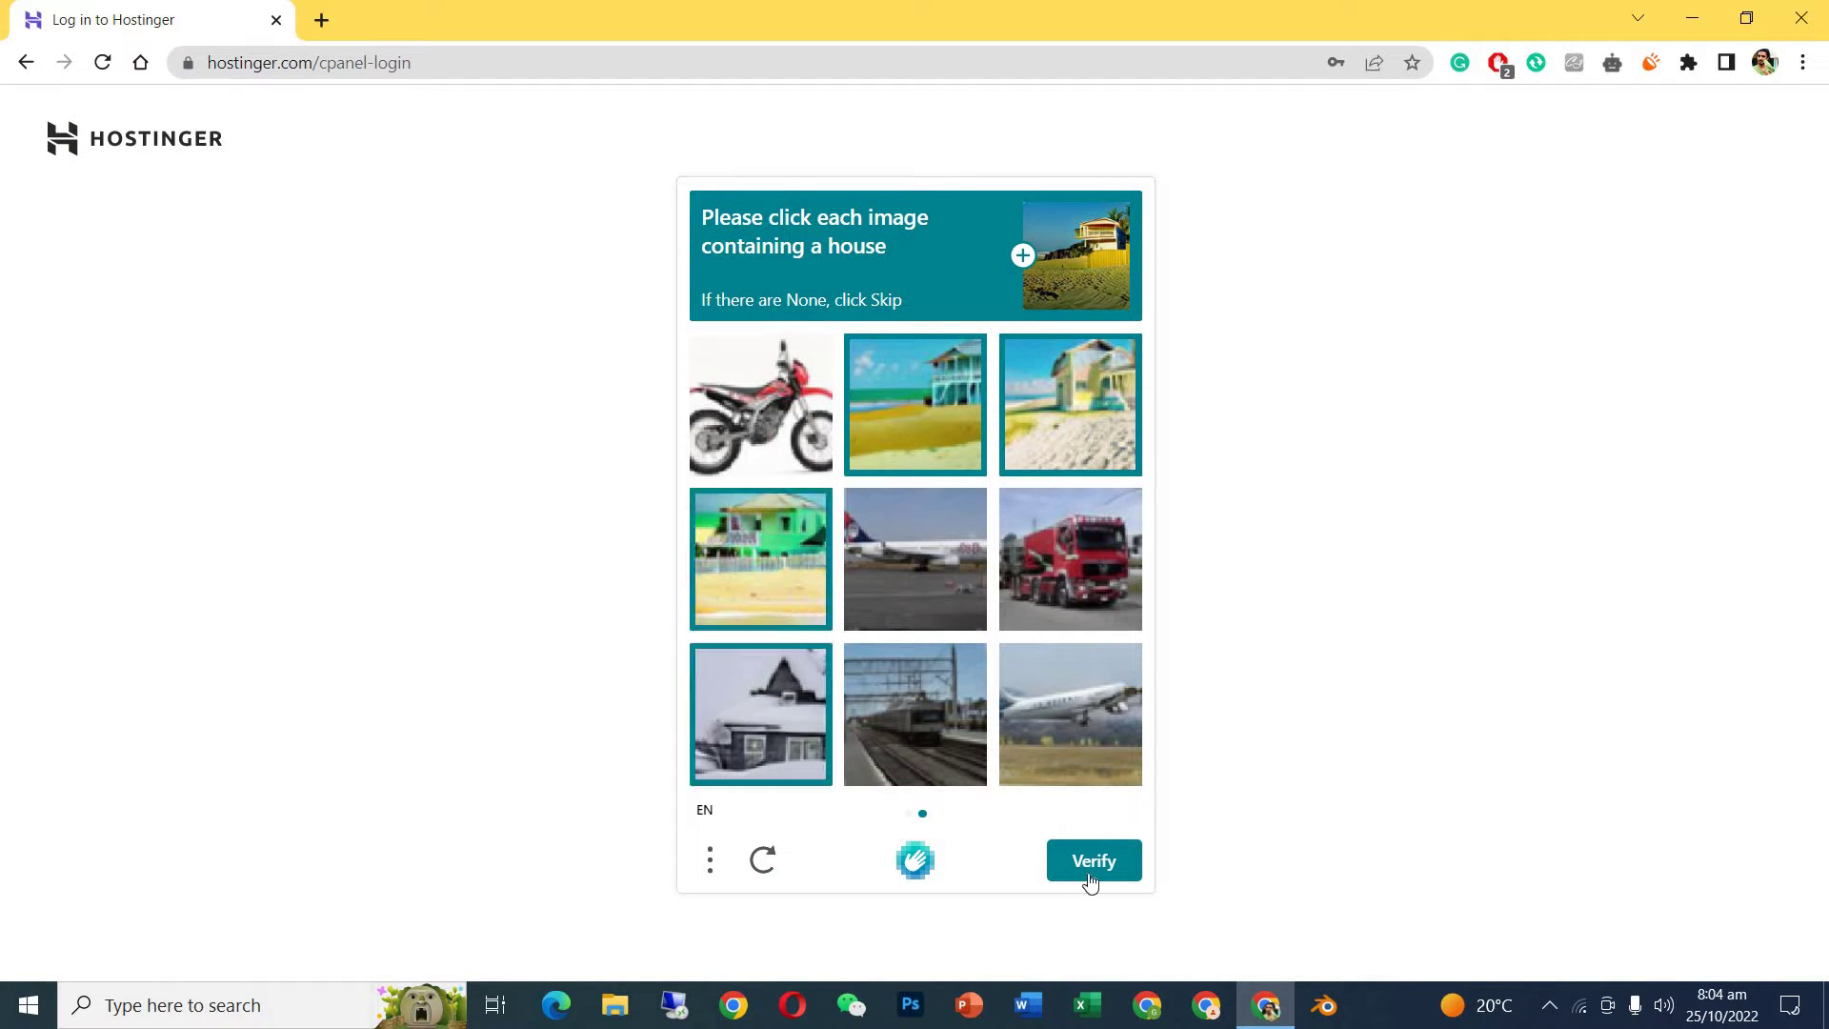
click(1093, 885)
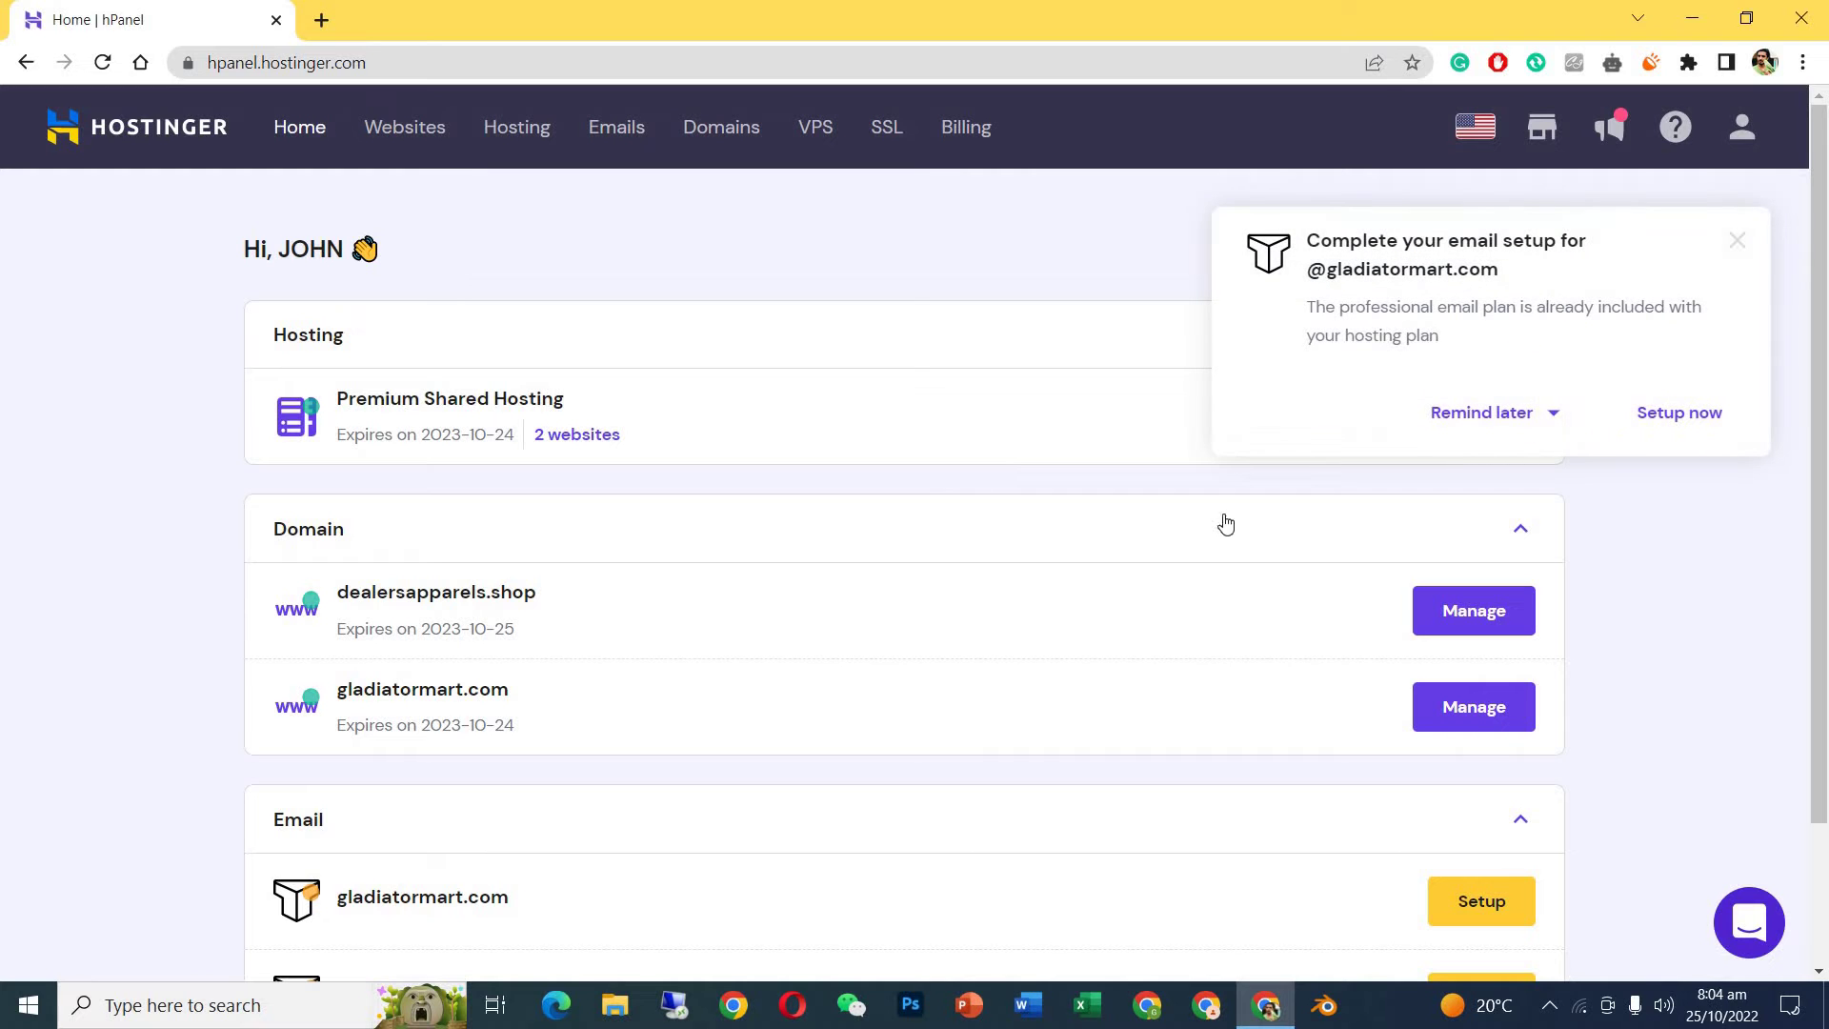
Dismiss the email setup reminder and review the domain overview of dealersapparels.shop.
click(1738, 242)
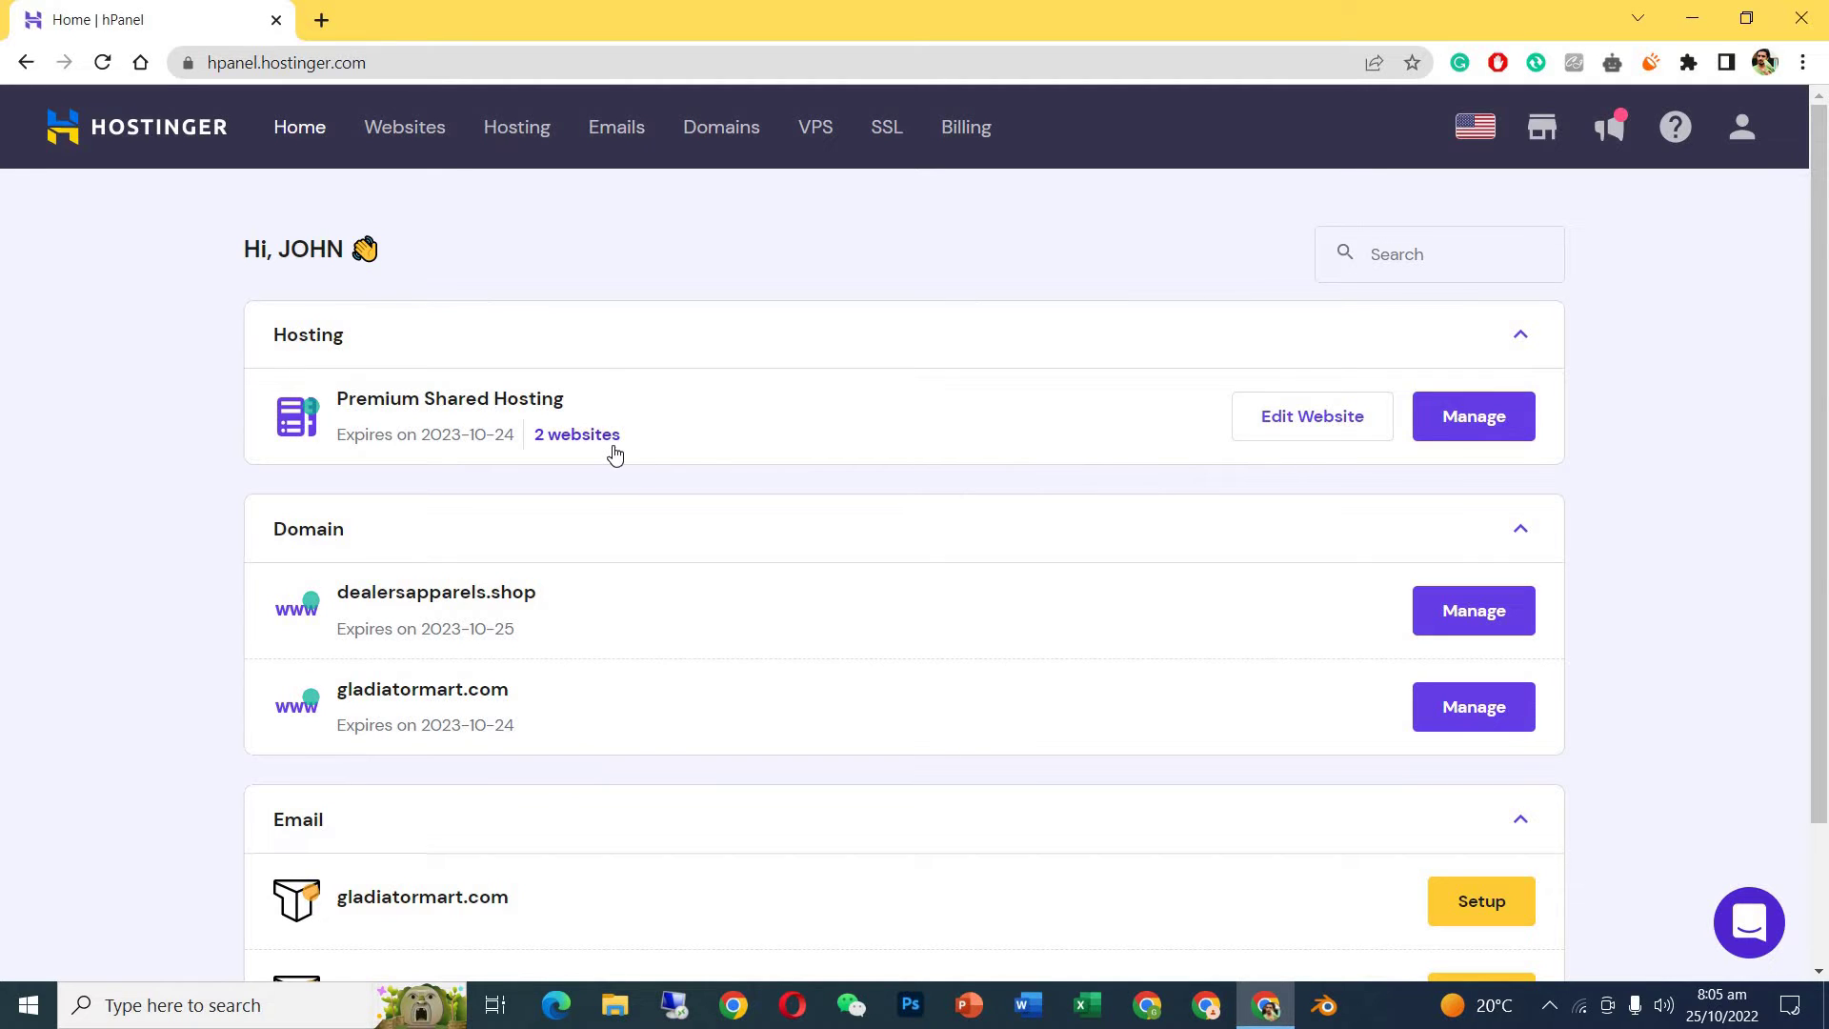
click(1446, 615)
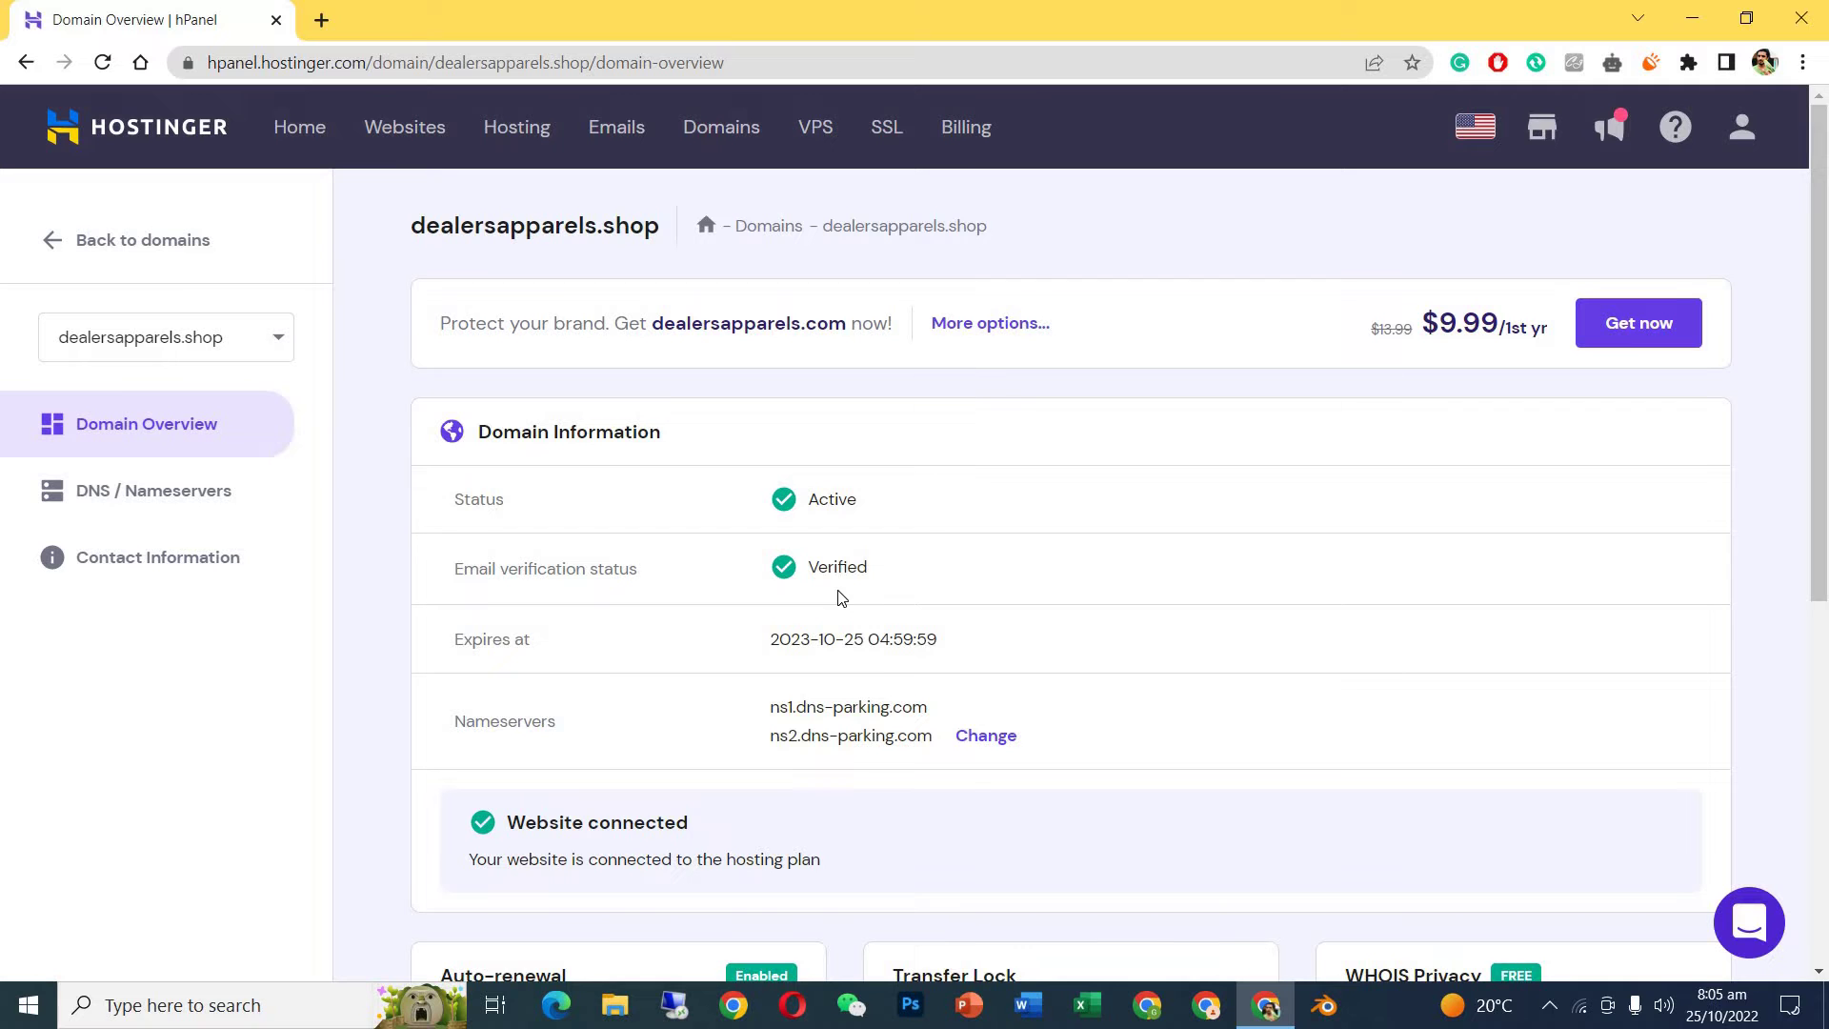
drag(1819, 419, 1799, 824)
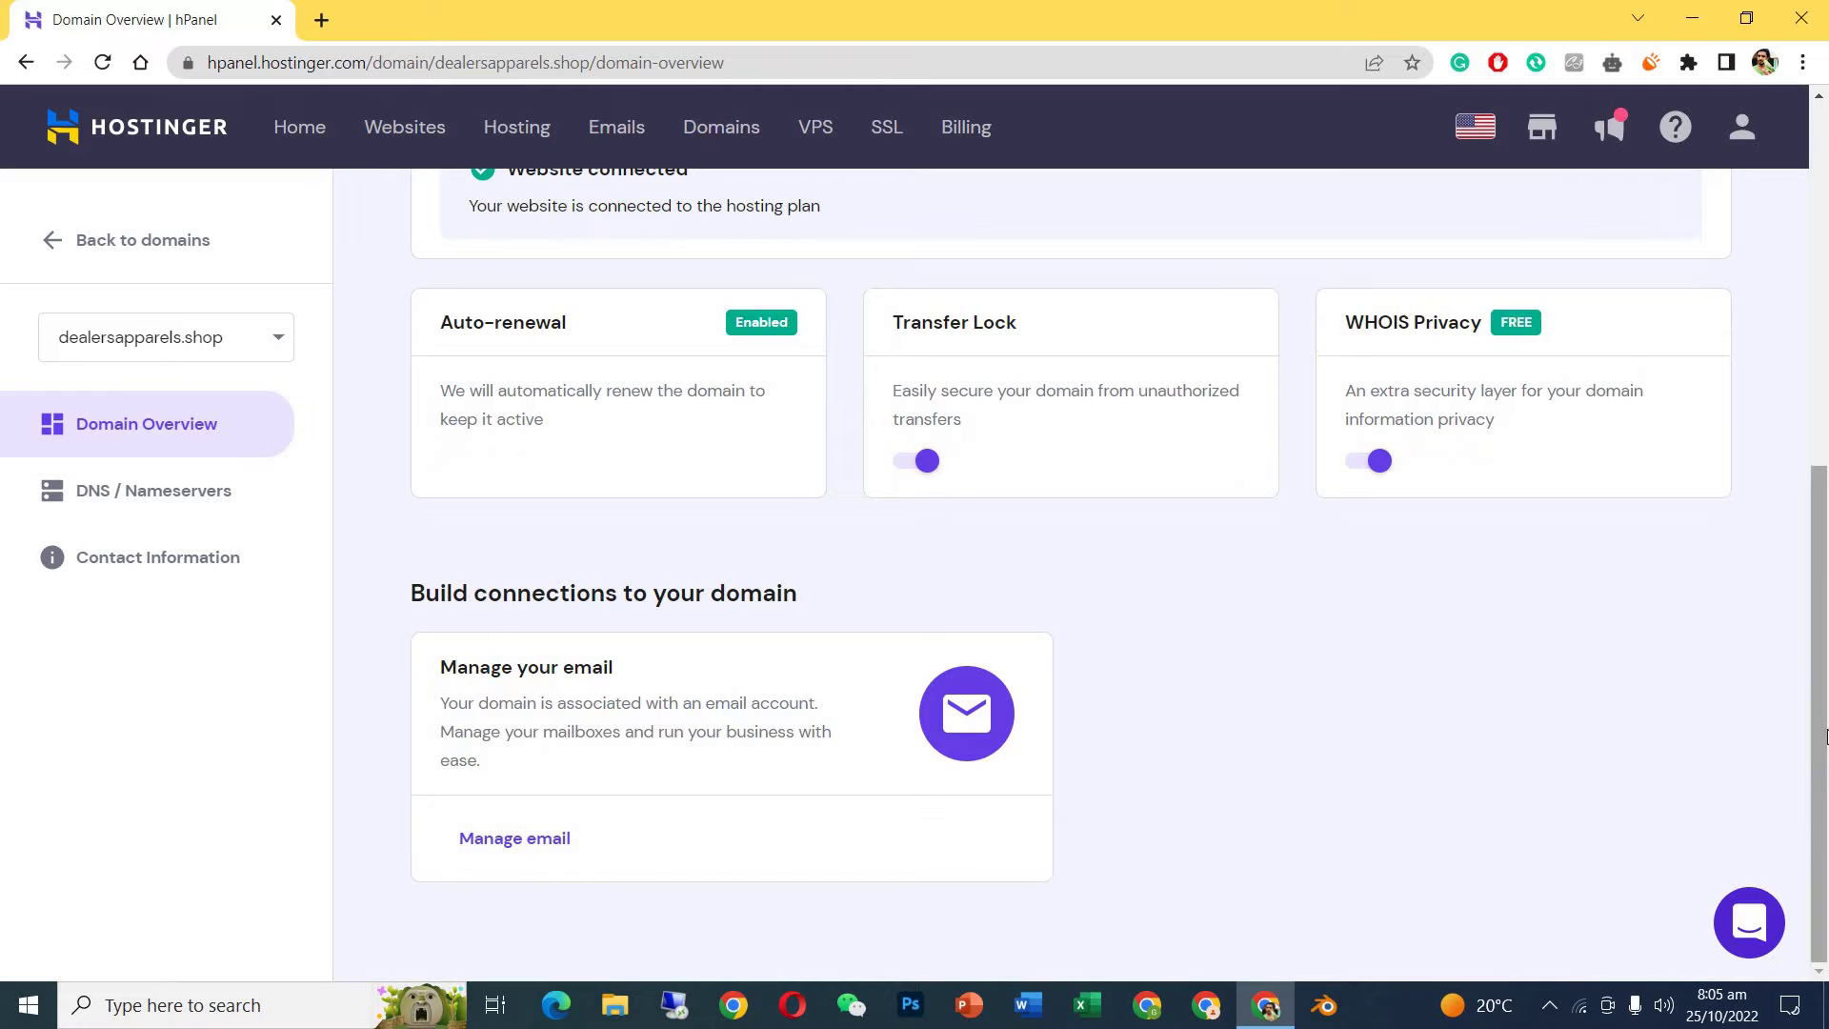
scroll(884, 553, up, 6)
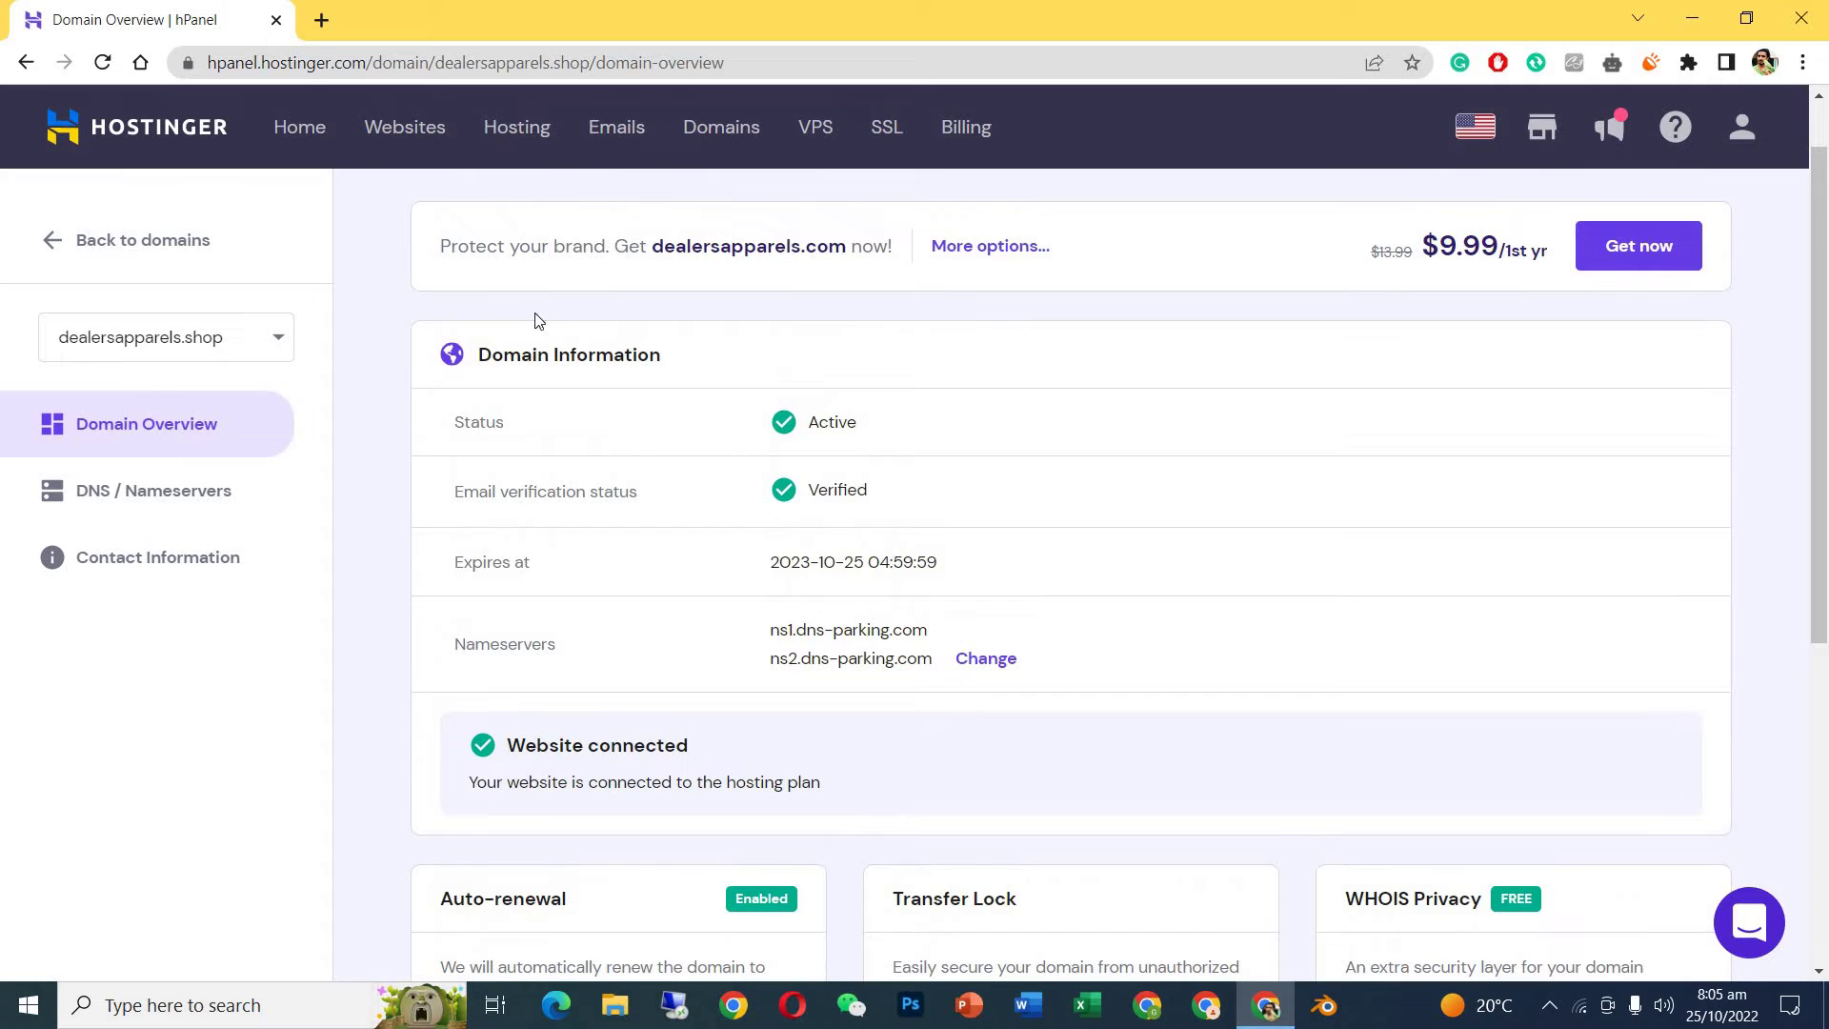
Open the hosting dashboard of dealersapparels.shop from the list of websites.
click(381, 130)
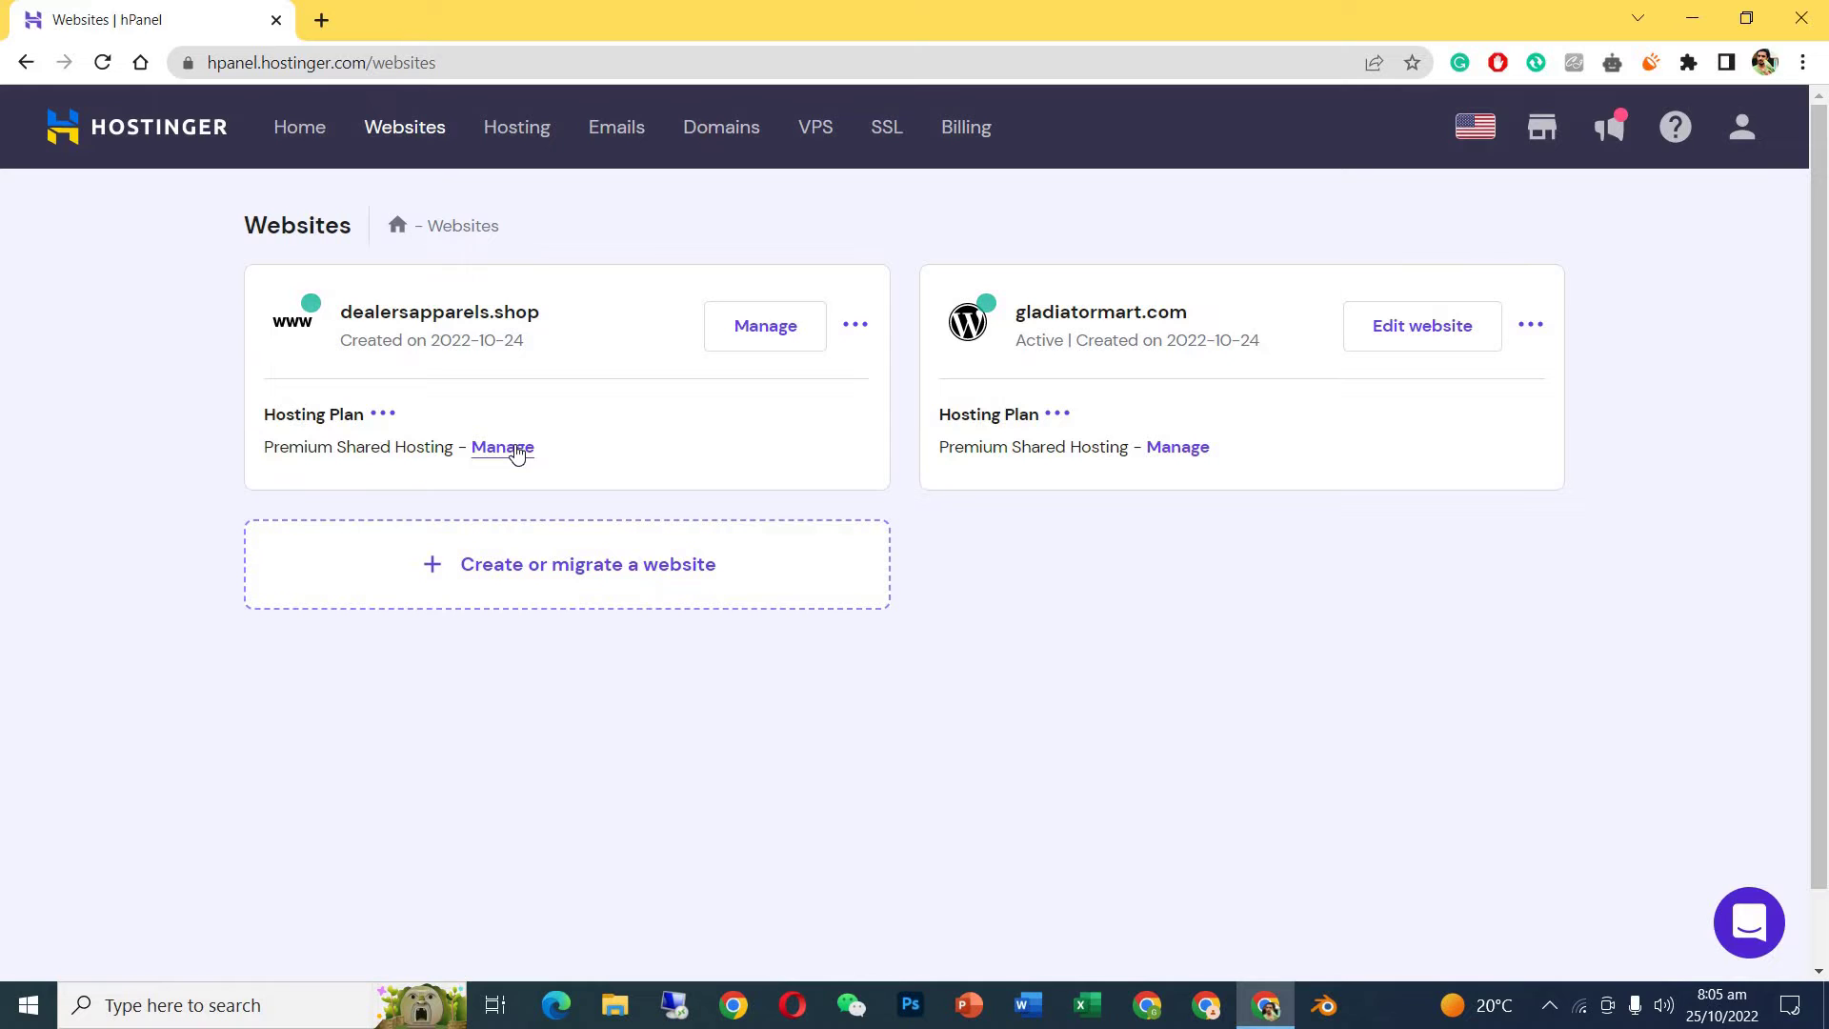
click(855, 324)
click(776, 337)
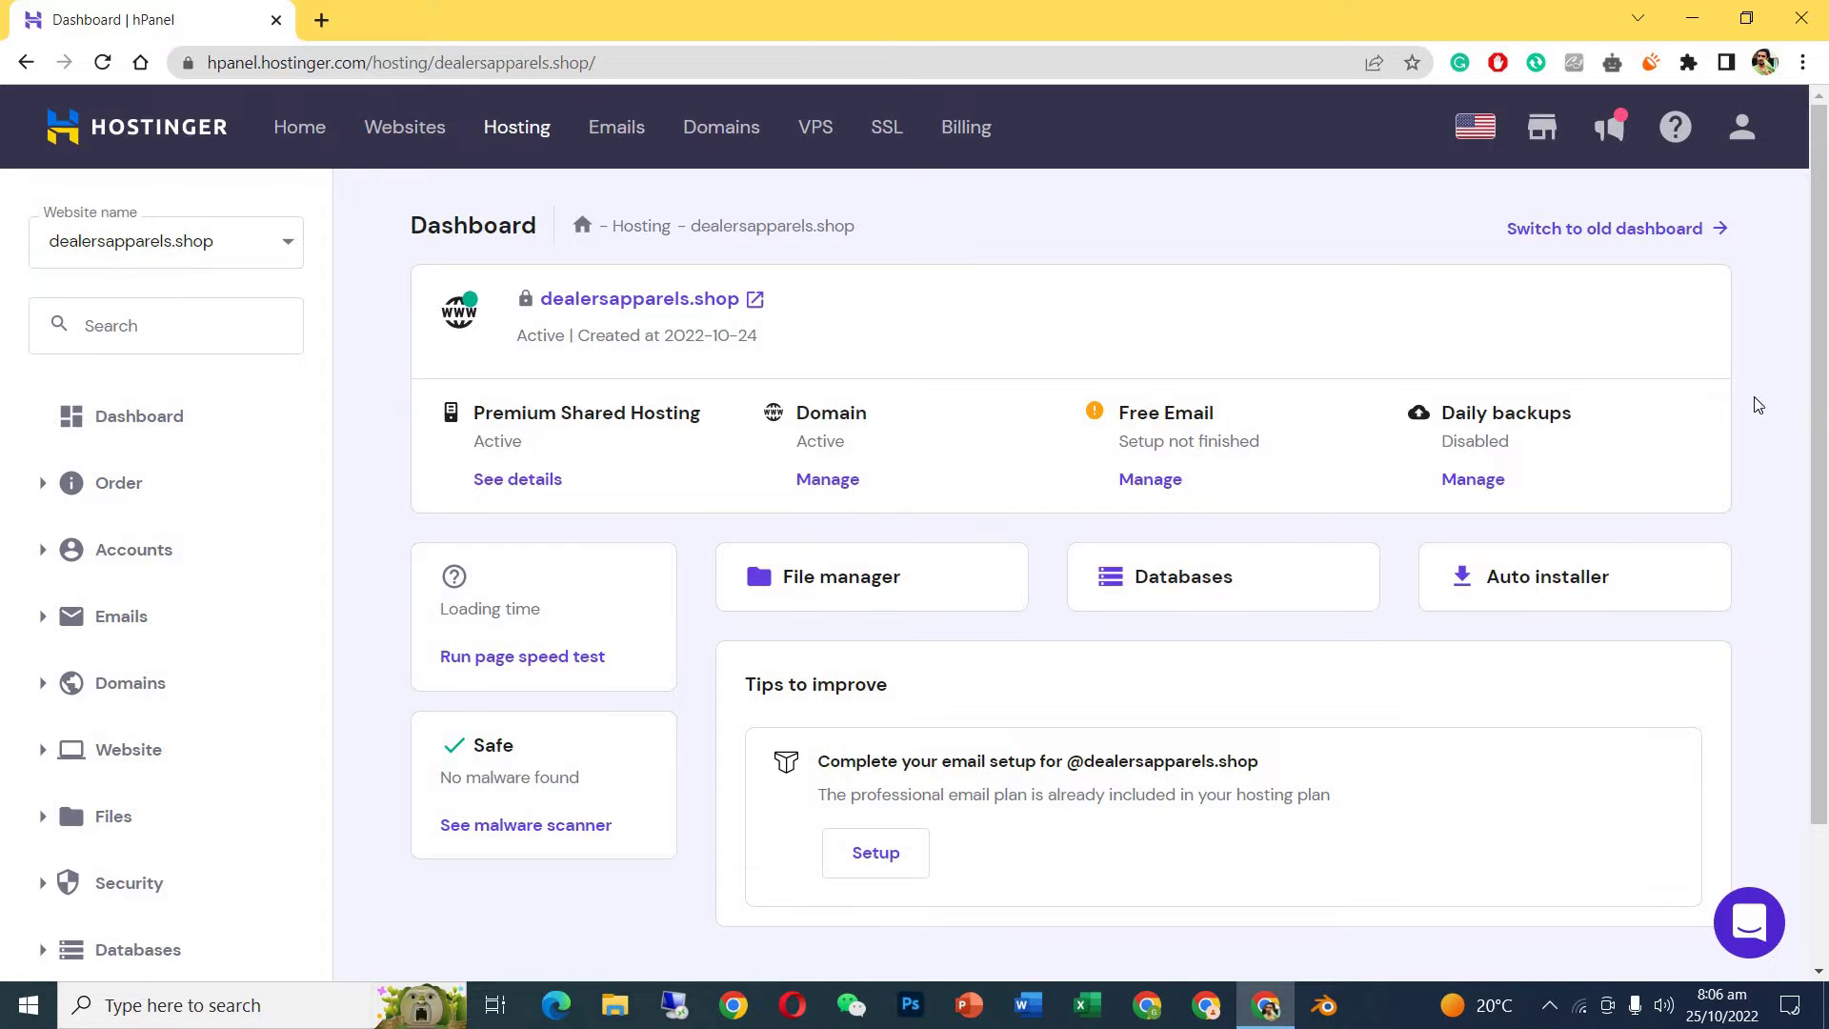
Open the Auto Installer for dealersapparels.shop and choose WordPress as the application to install.
drag(1823, 405, 1808, 560)
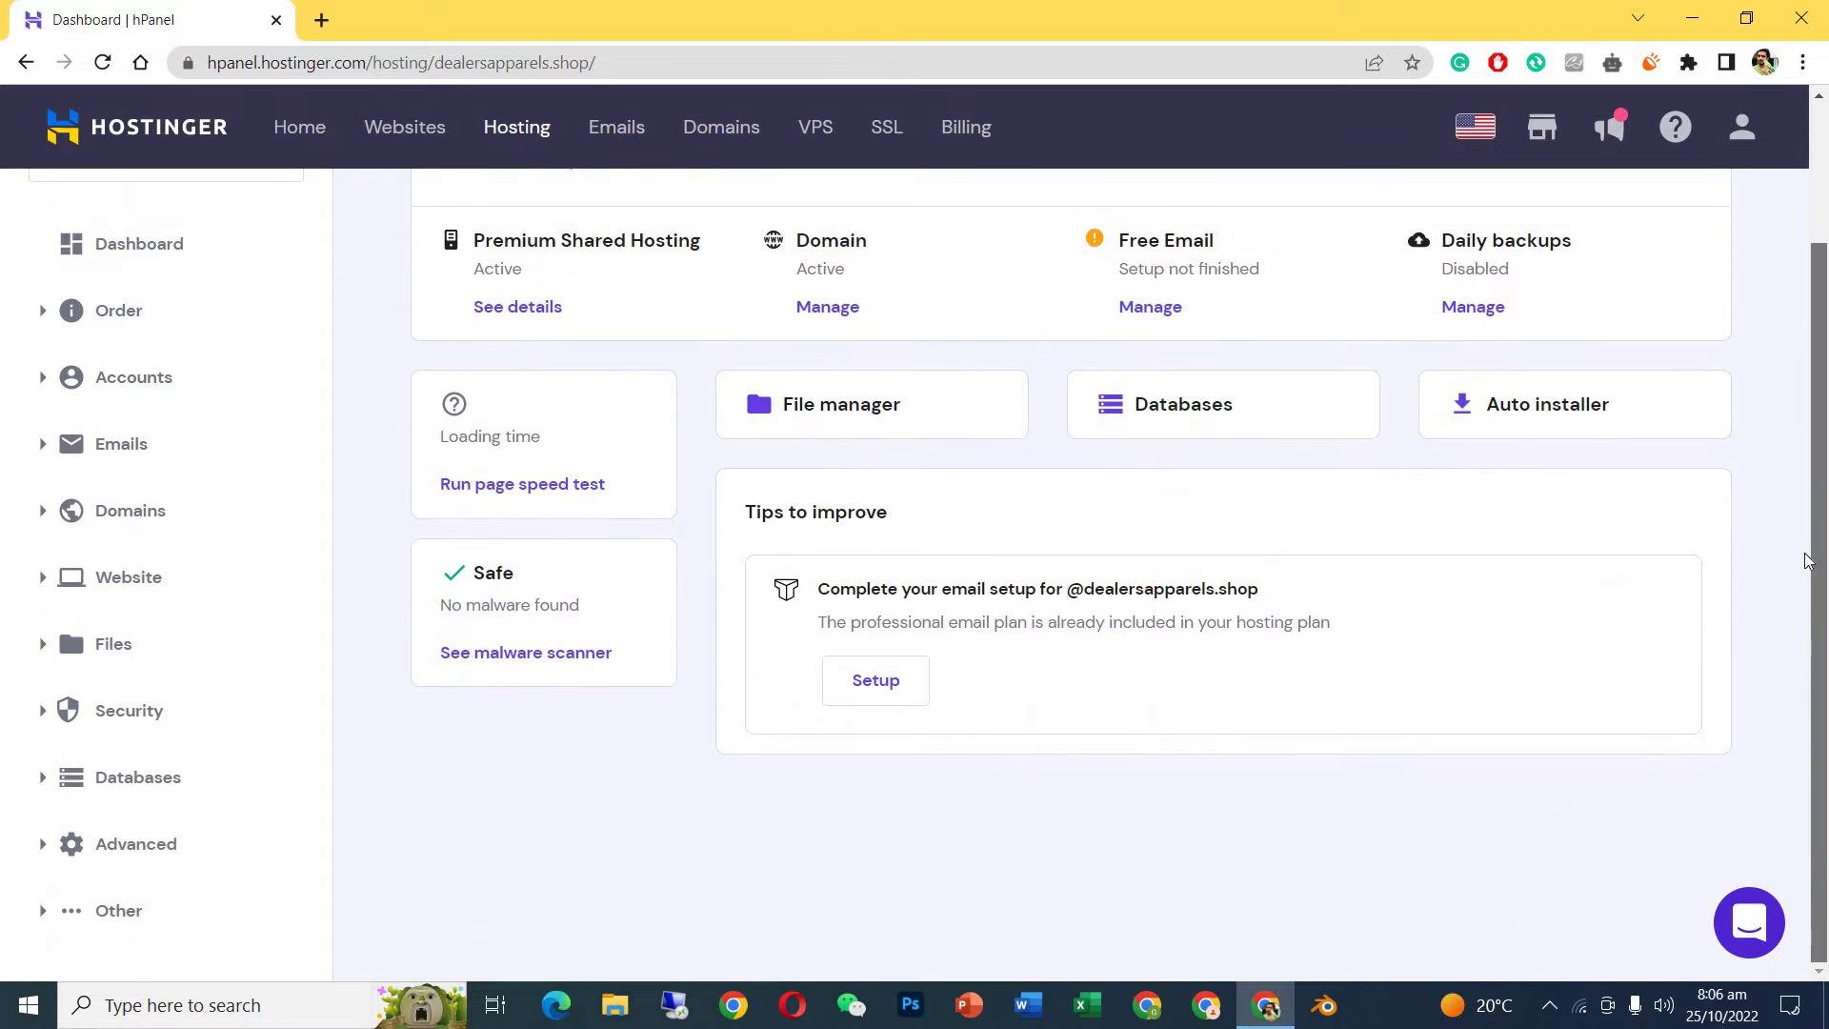
scroll(1809, 560, up, 2)
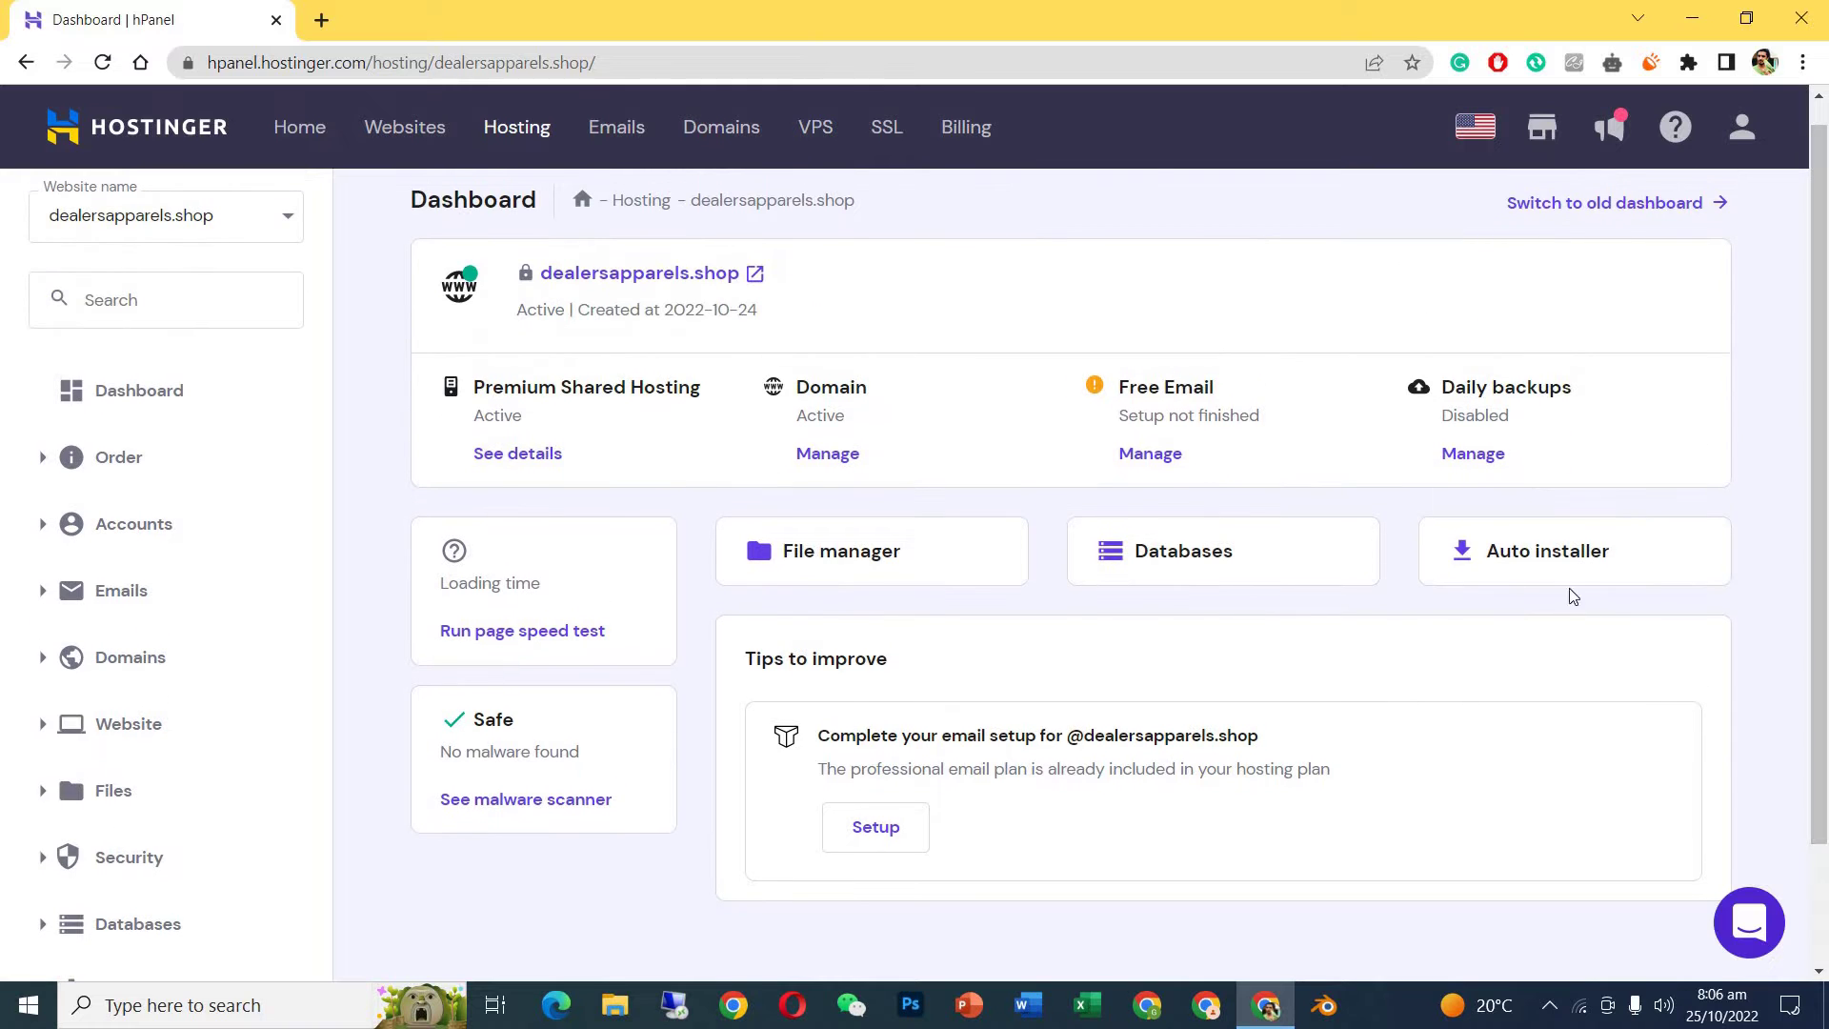
click(1575, 574)
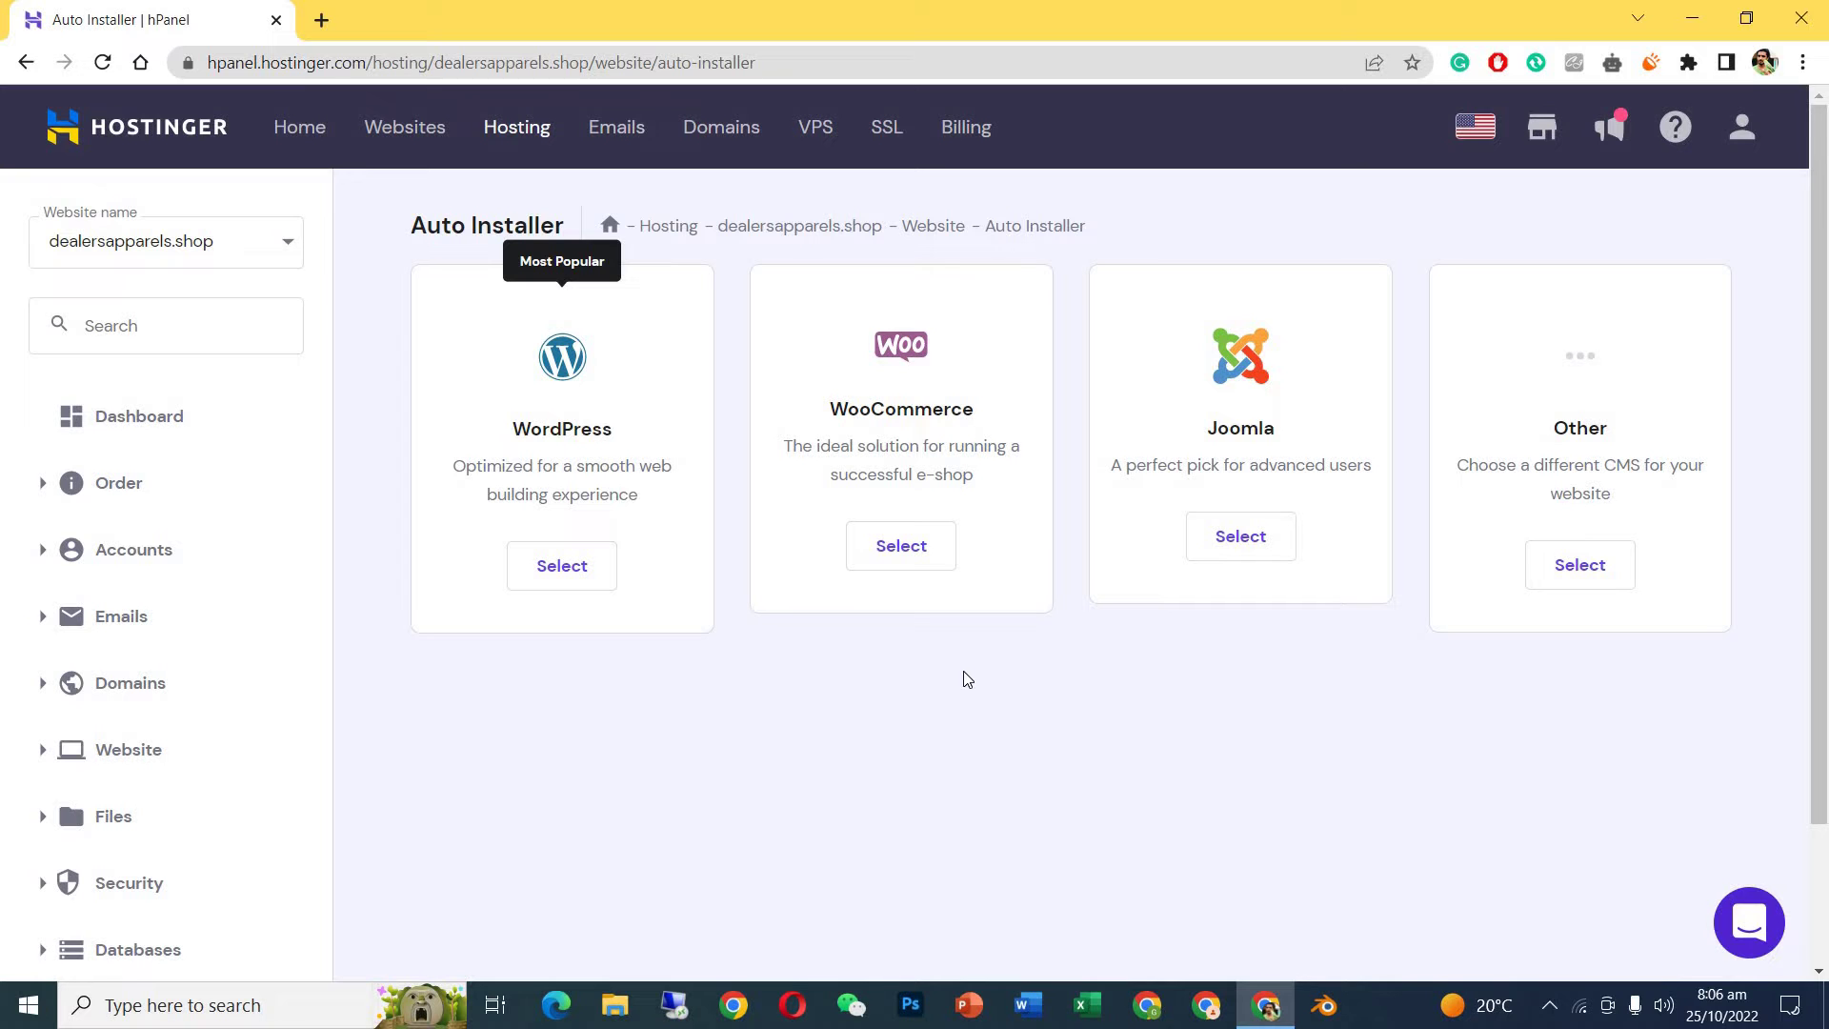
click(542, 568)
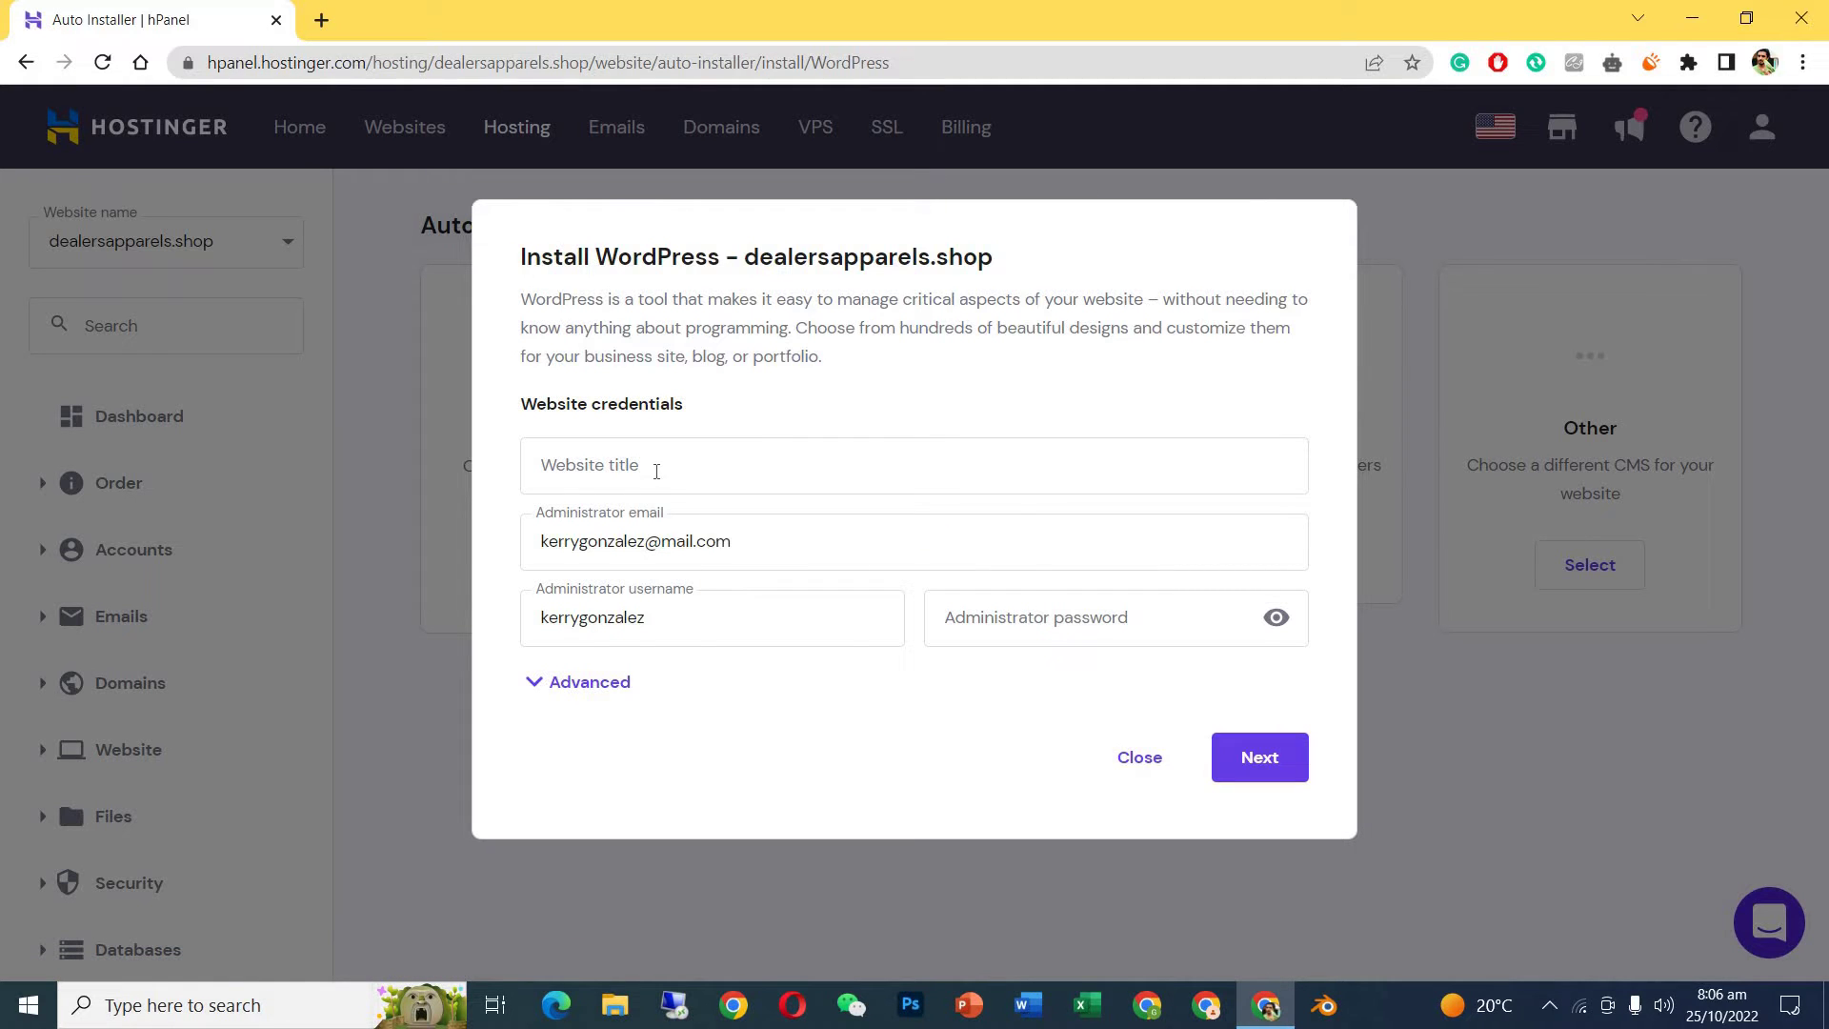
Set the website title to "Dealer Apparel" and fill in the administrator password from the saved credentials.
click(656, 471)
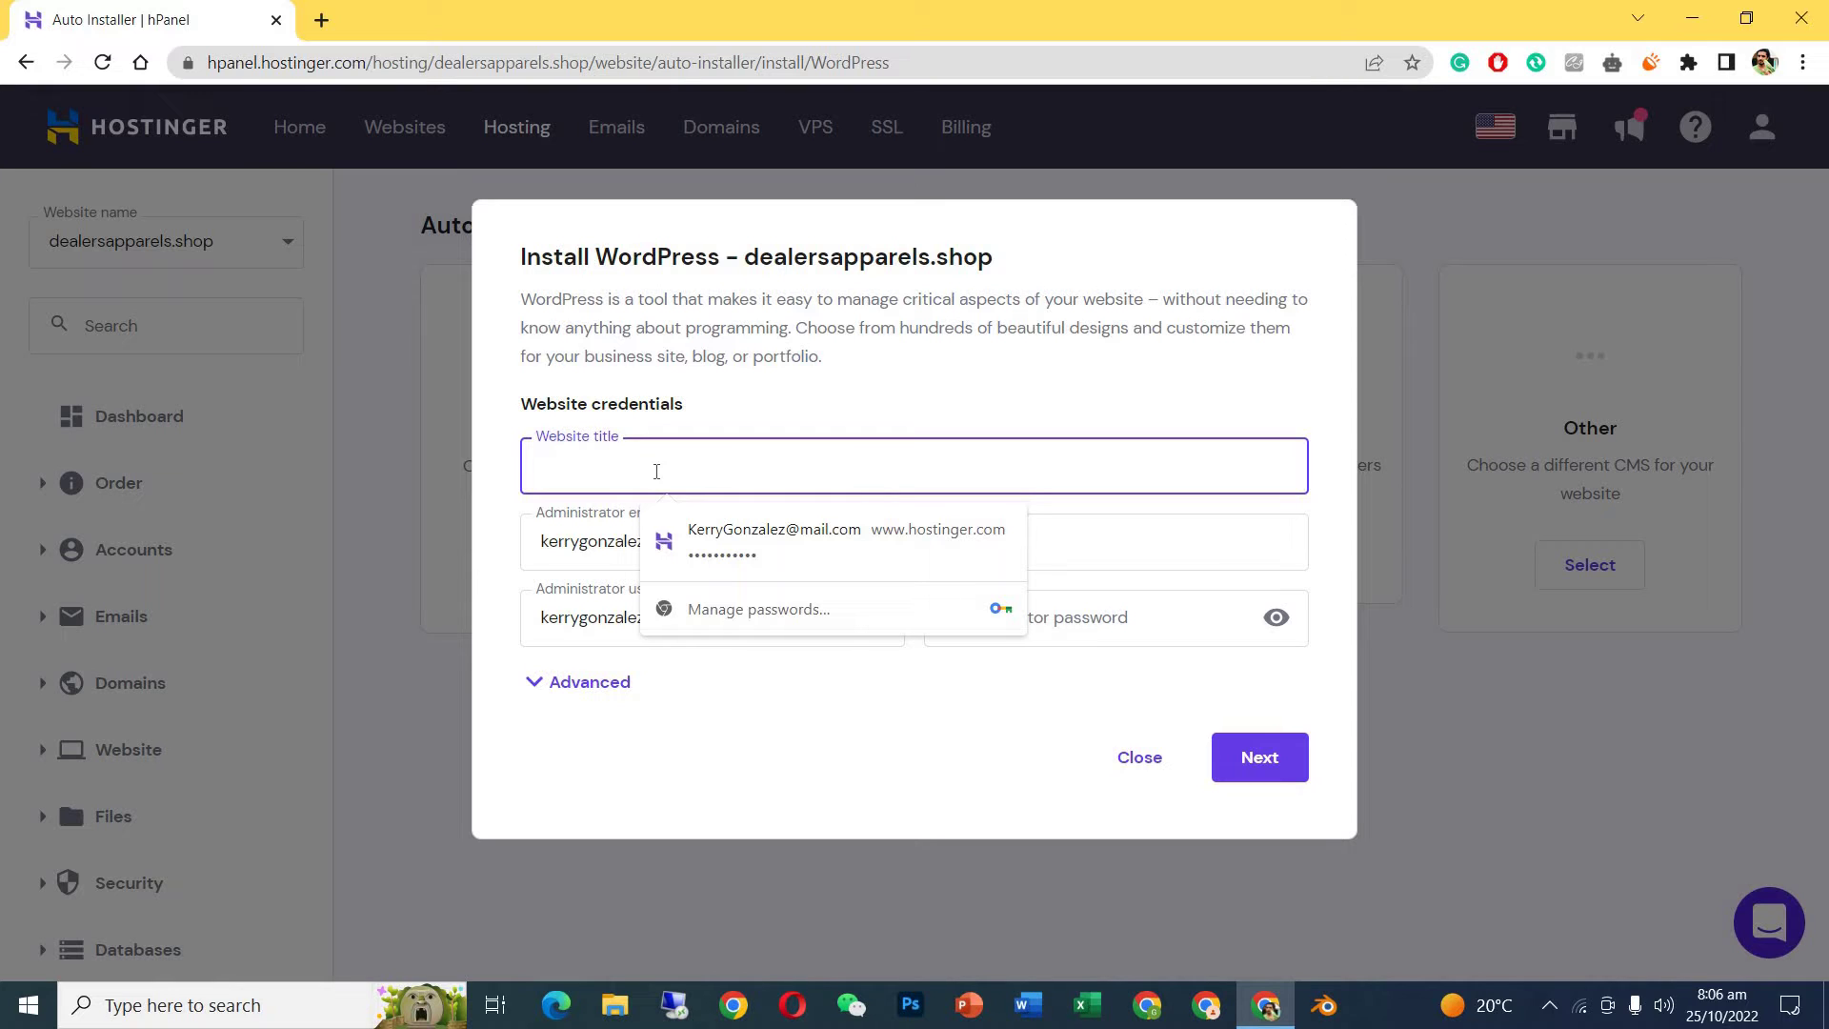
text(De)
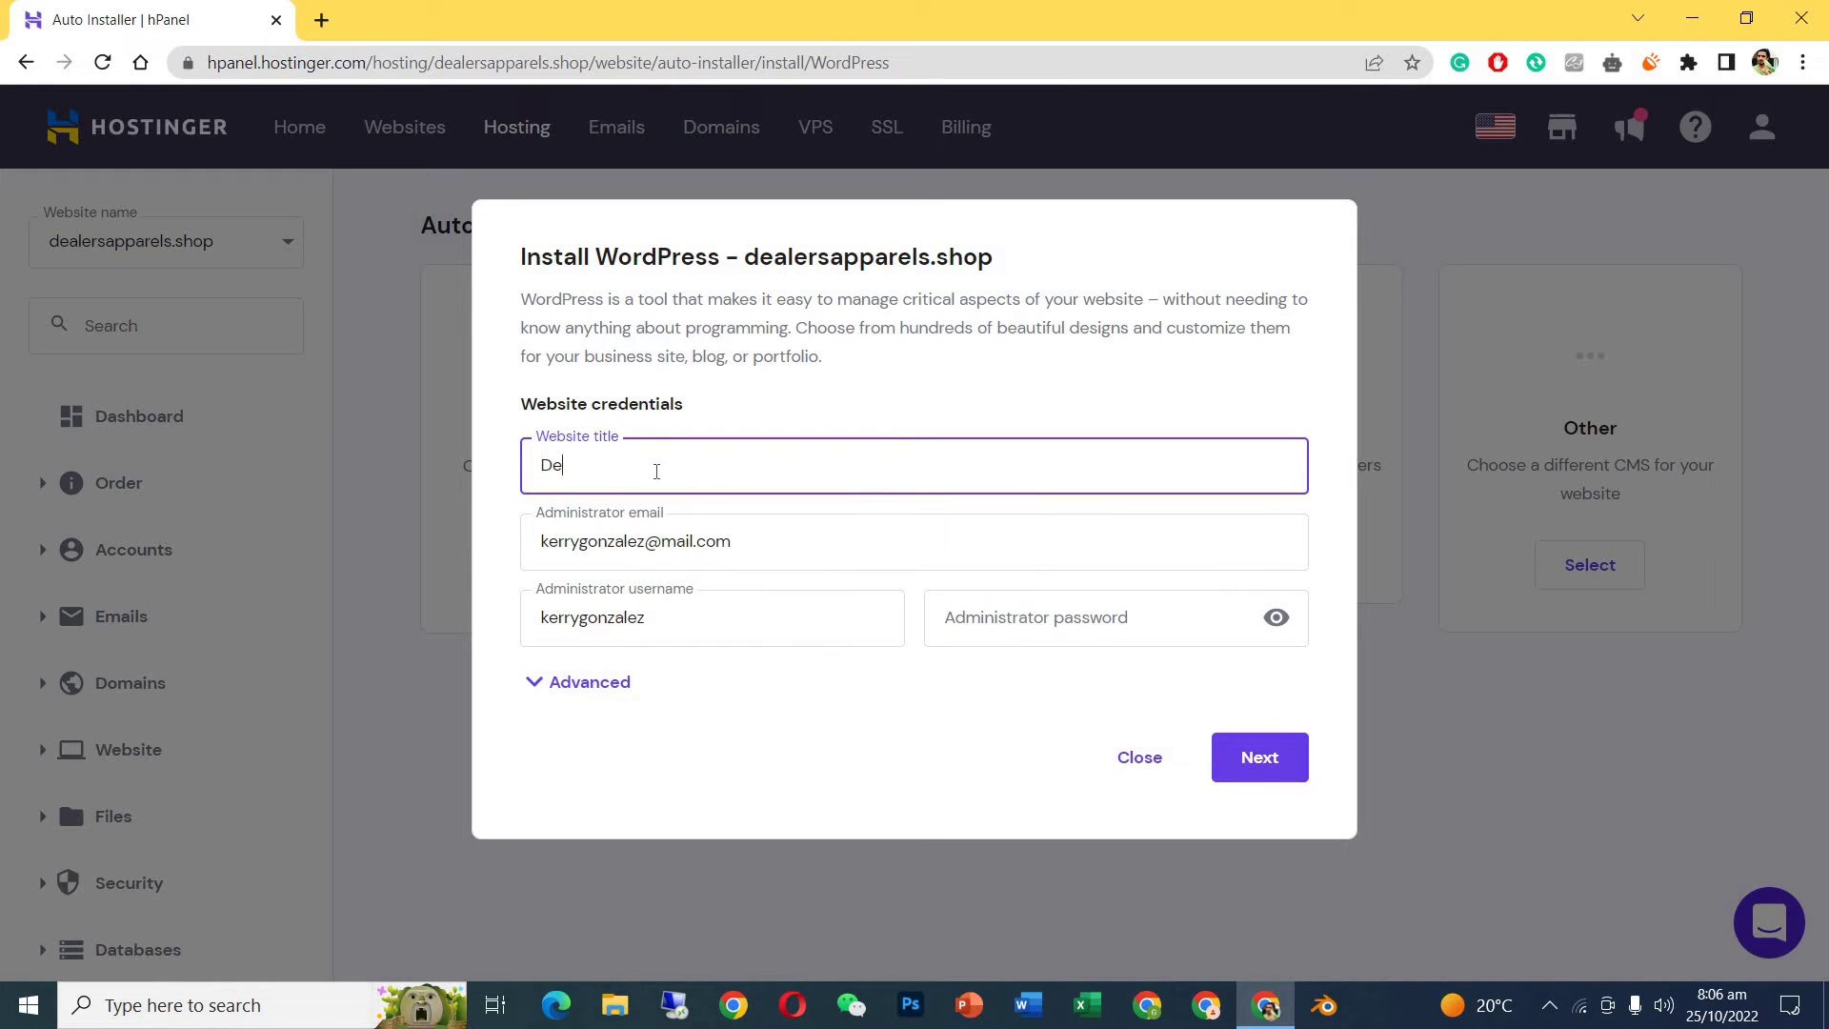
text(aler)
text(Apparel)
click(1079, 618)
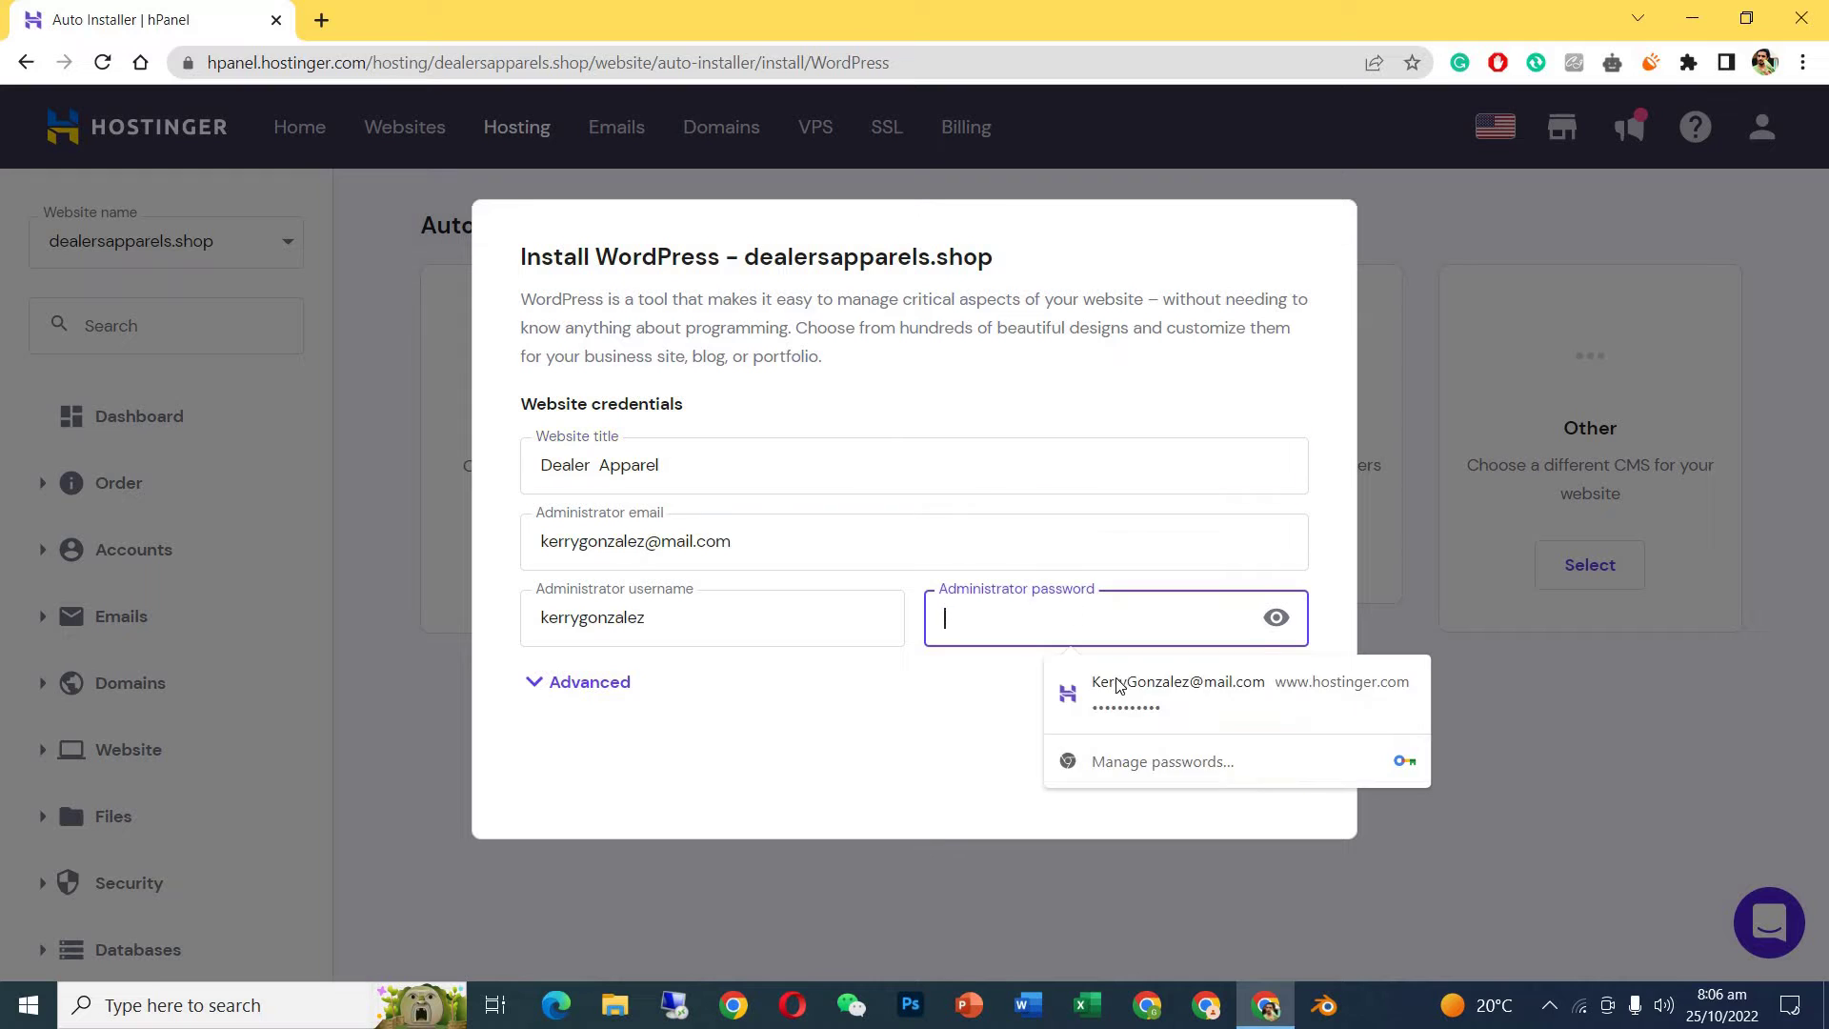
click(1133, 678)
Continue to the installation options, dismiss the password-saving prompt, and install WordPress 6.0.3 in English with minor-version updates only.
click(1260, 762)
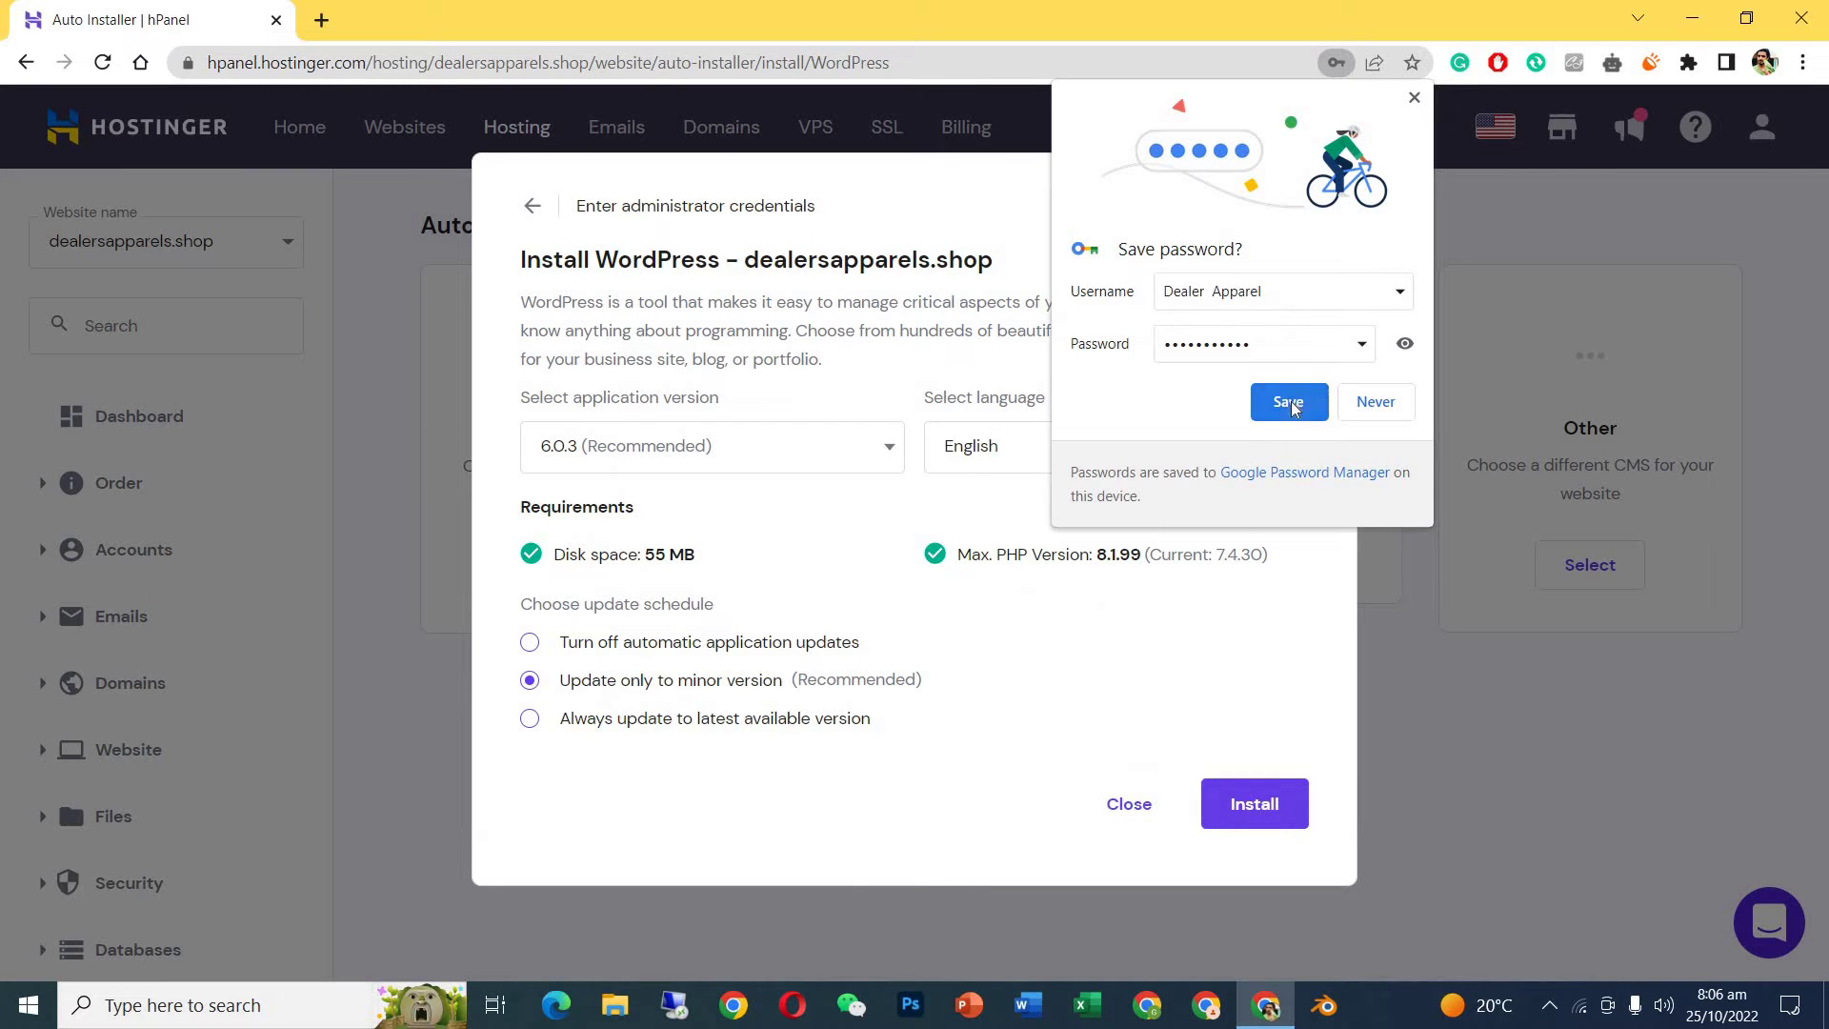
click(1414, 97)
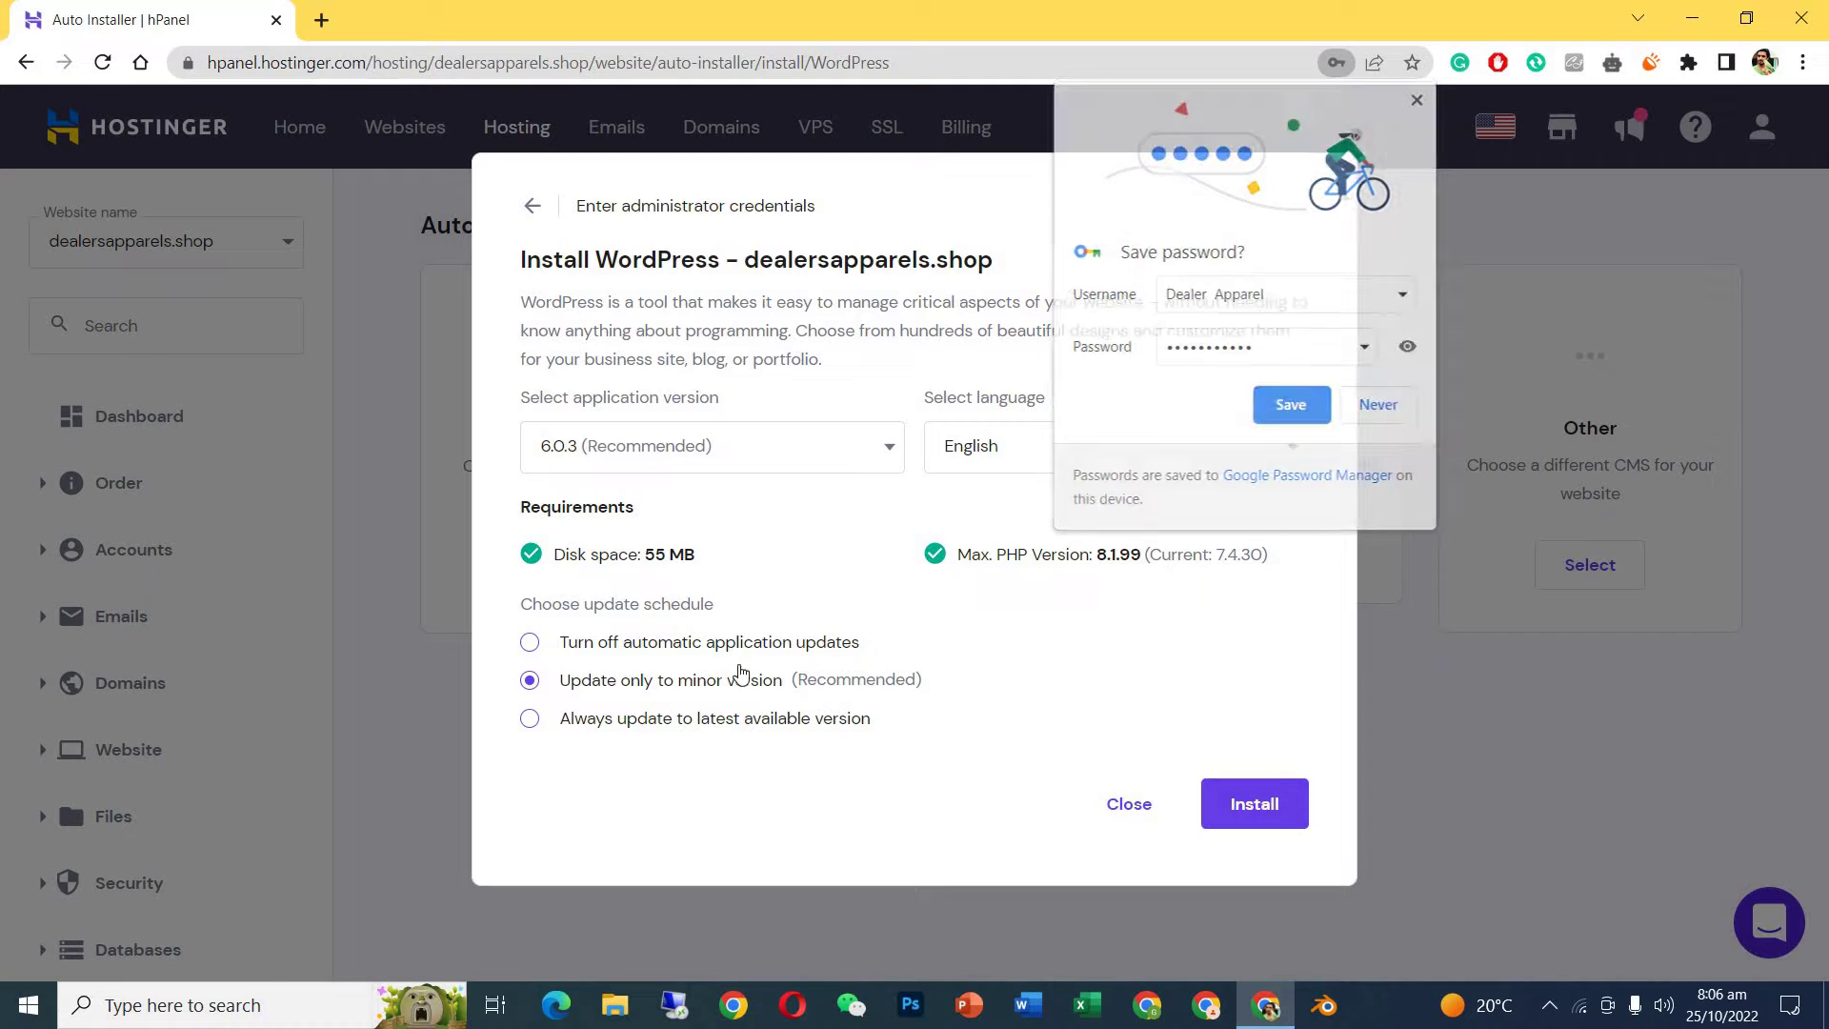
click(1244, 800)
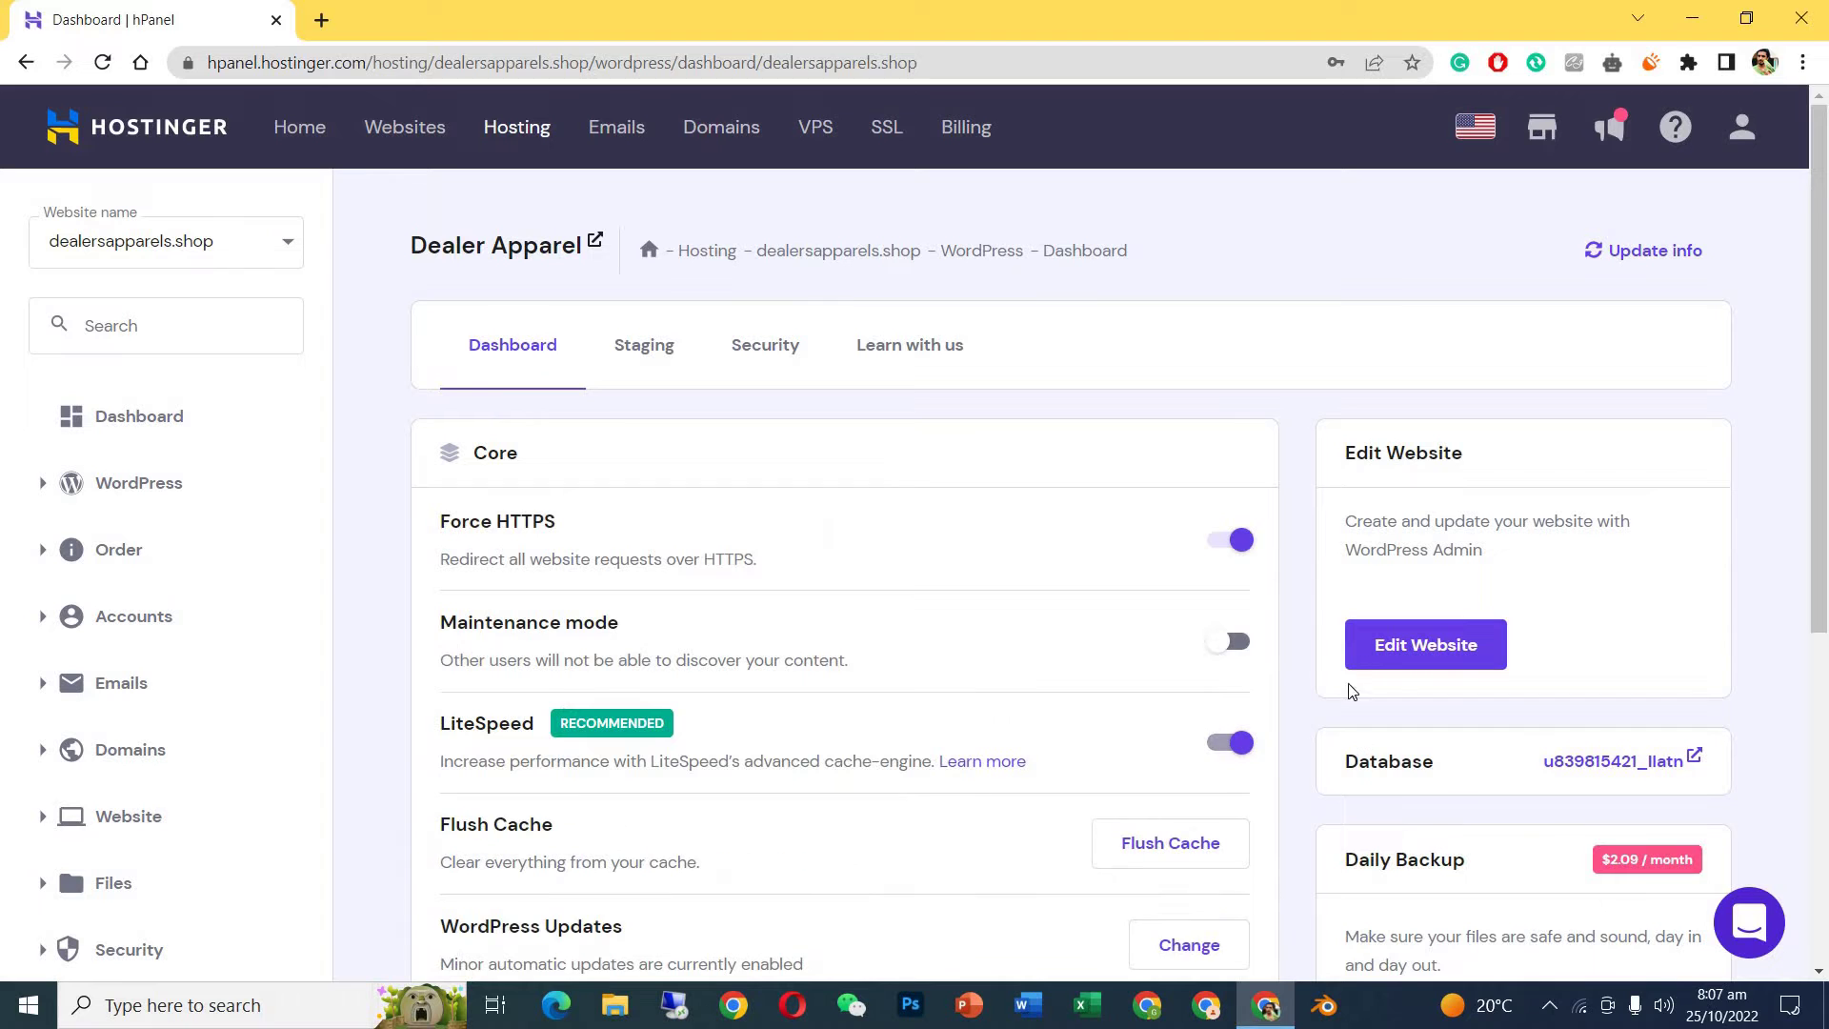
Open the WordPress admin of the Dealer Apparel site for editing and go to the page for adding new themes.
click(1390, 645)
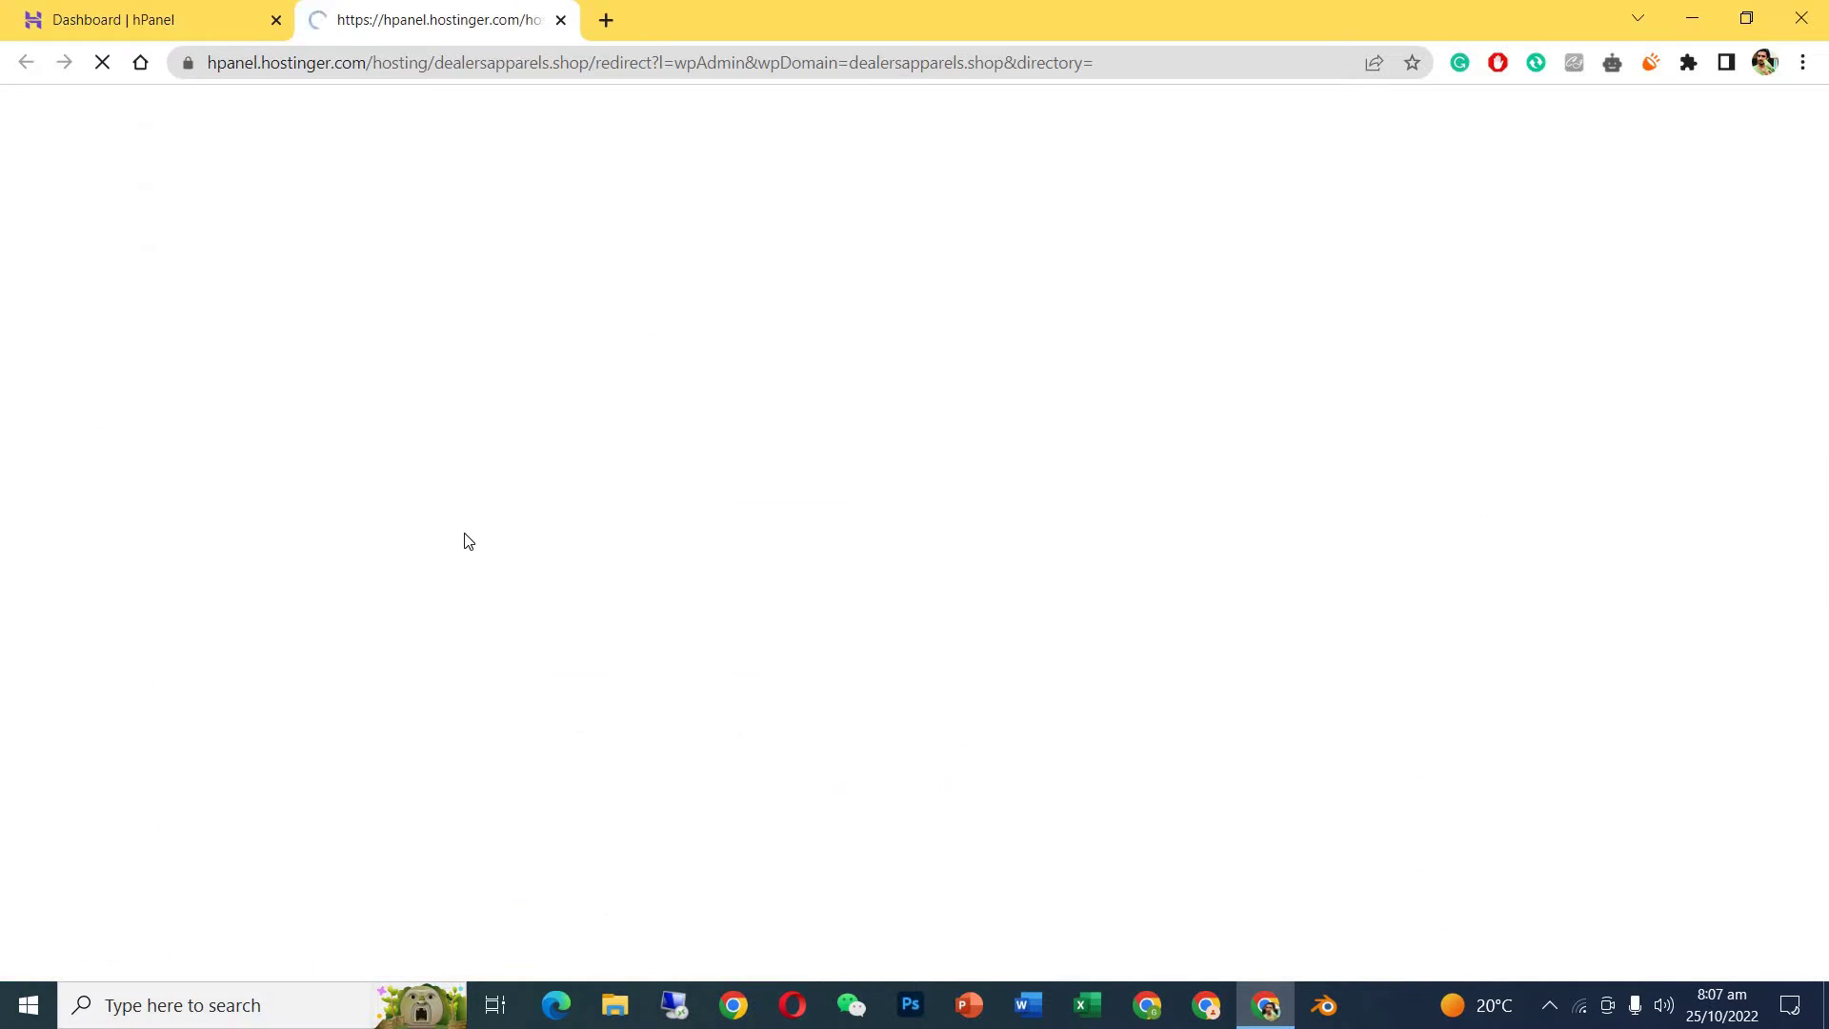
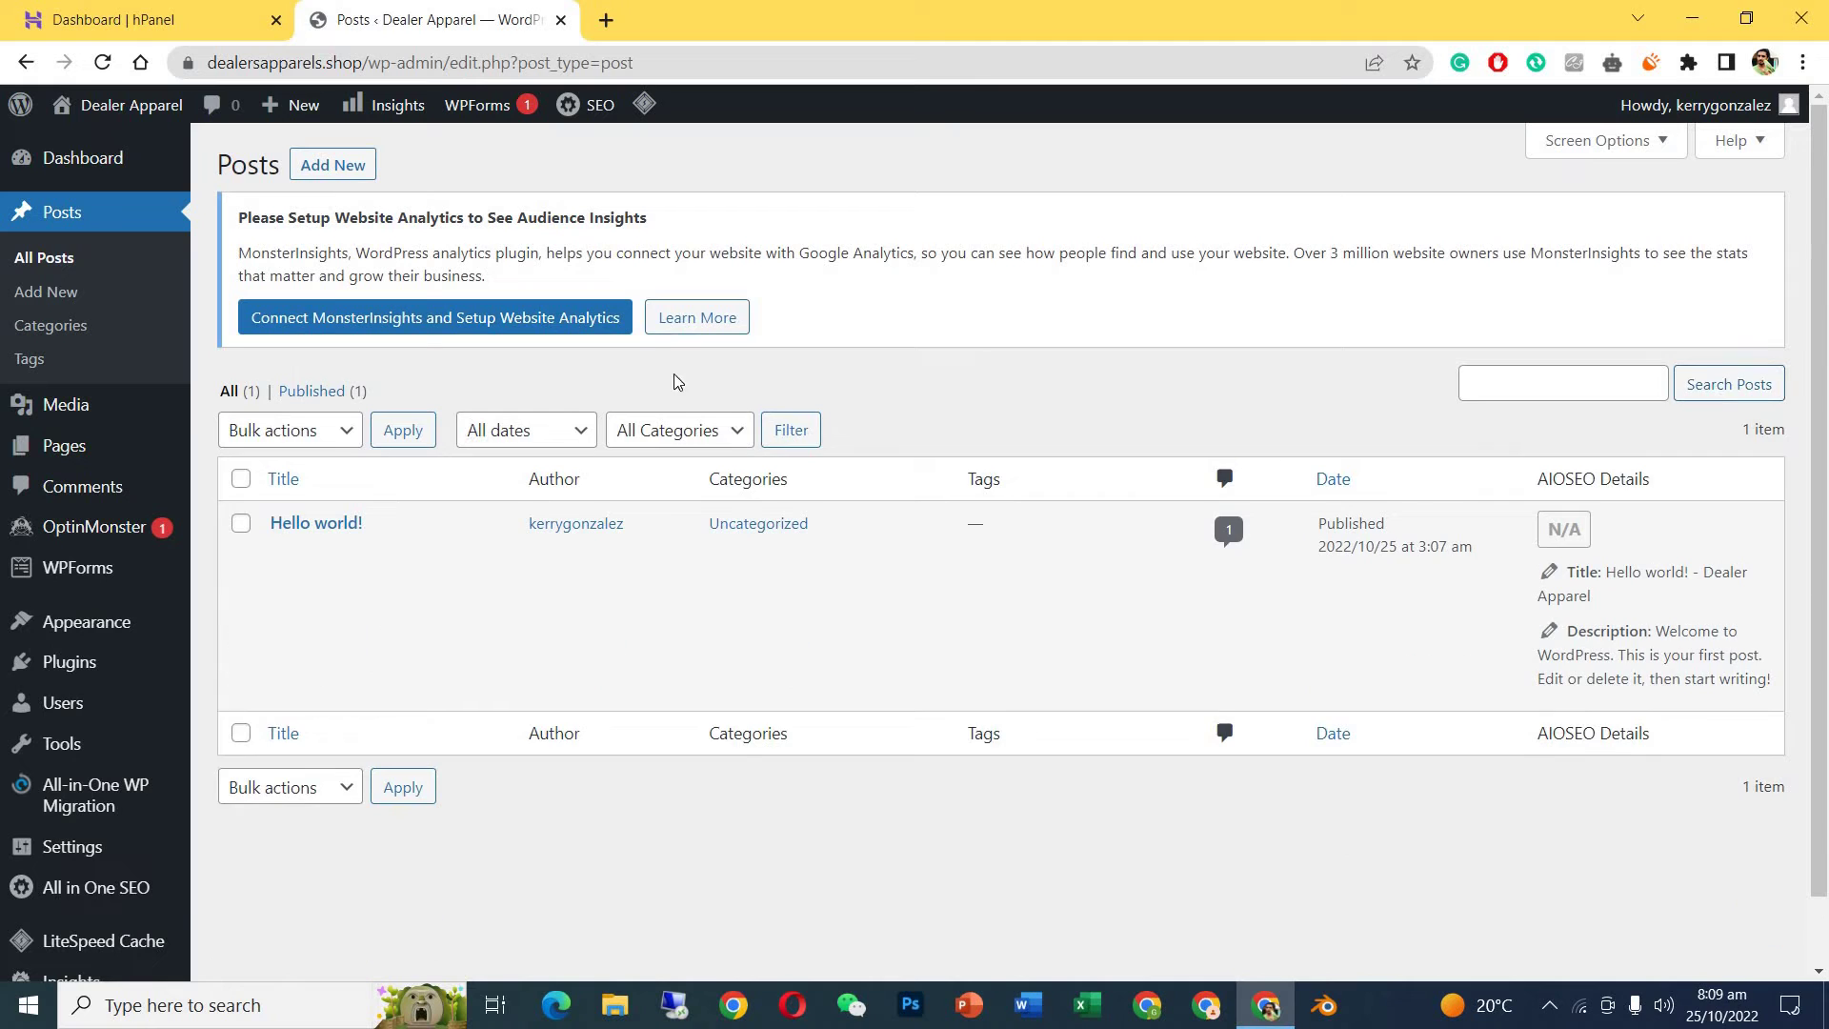
mouse_move(81, 753)
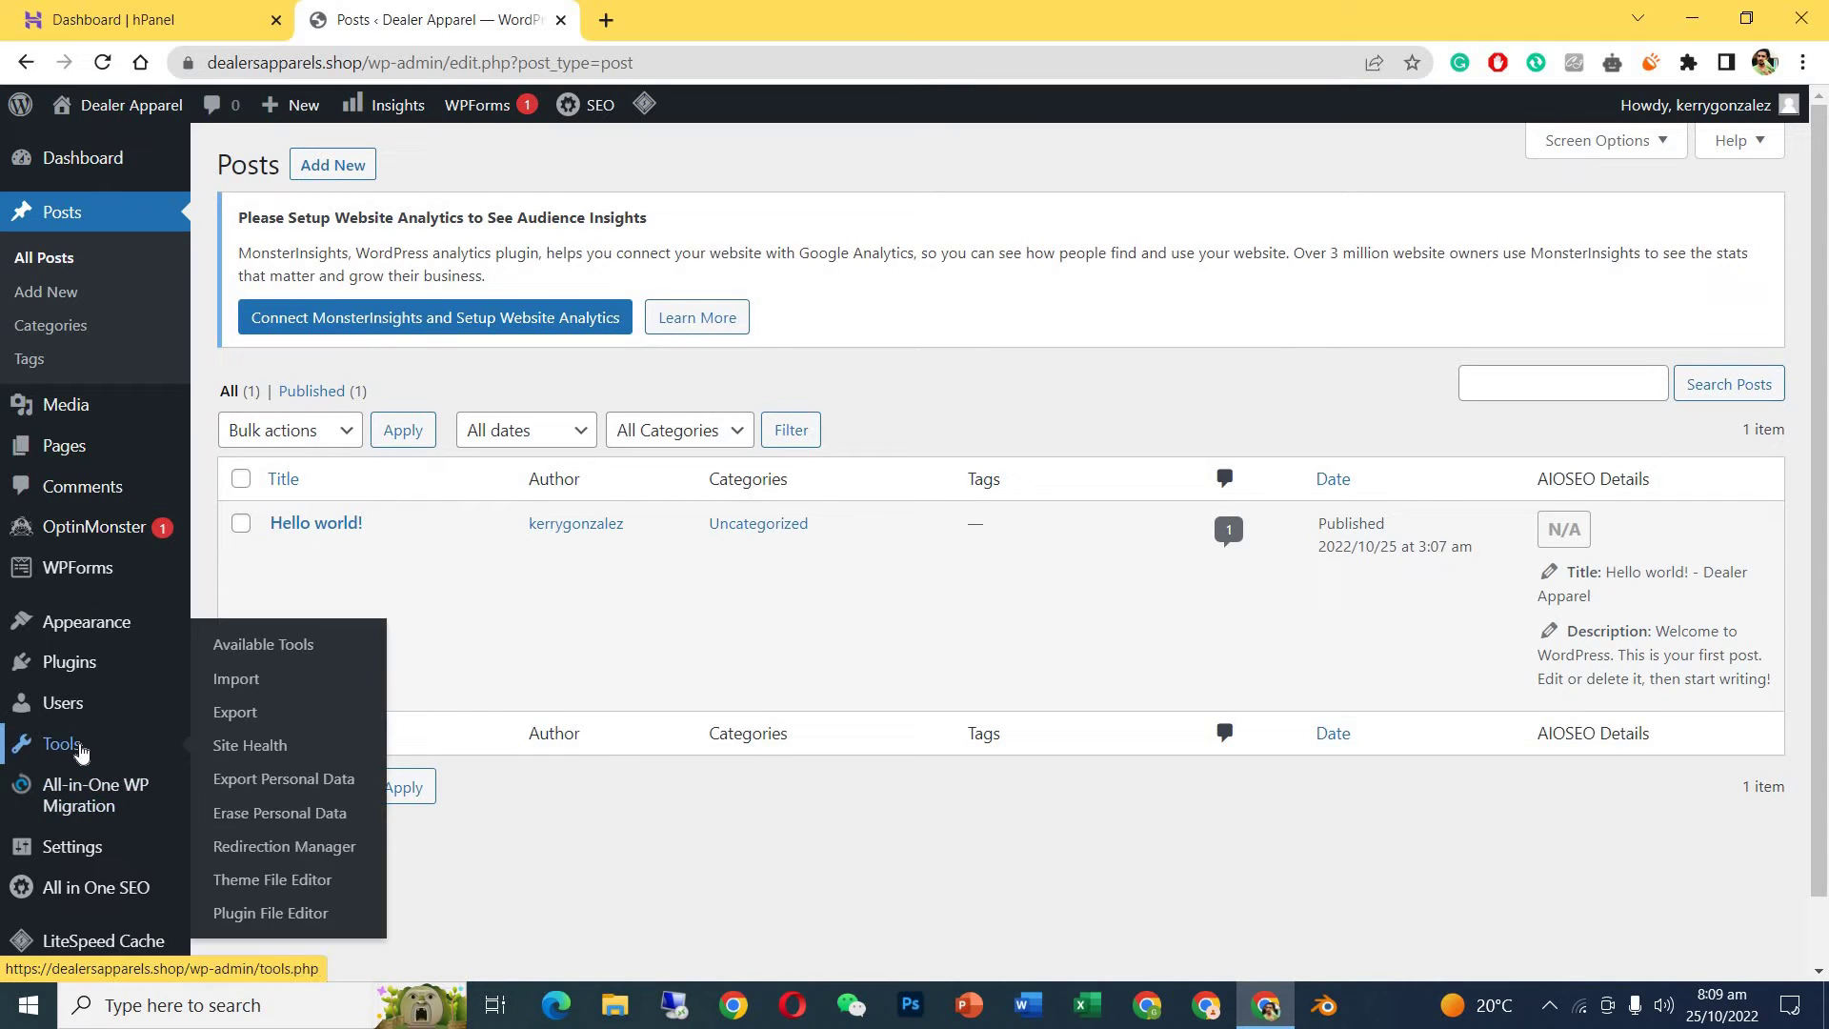
mouse_move(164, 627)
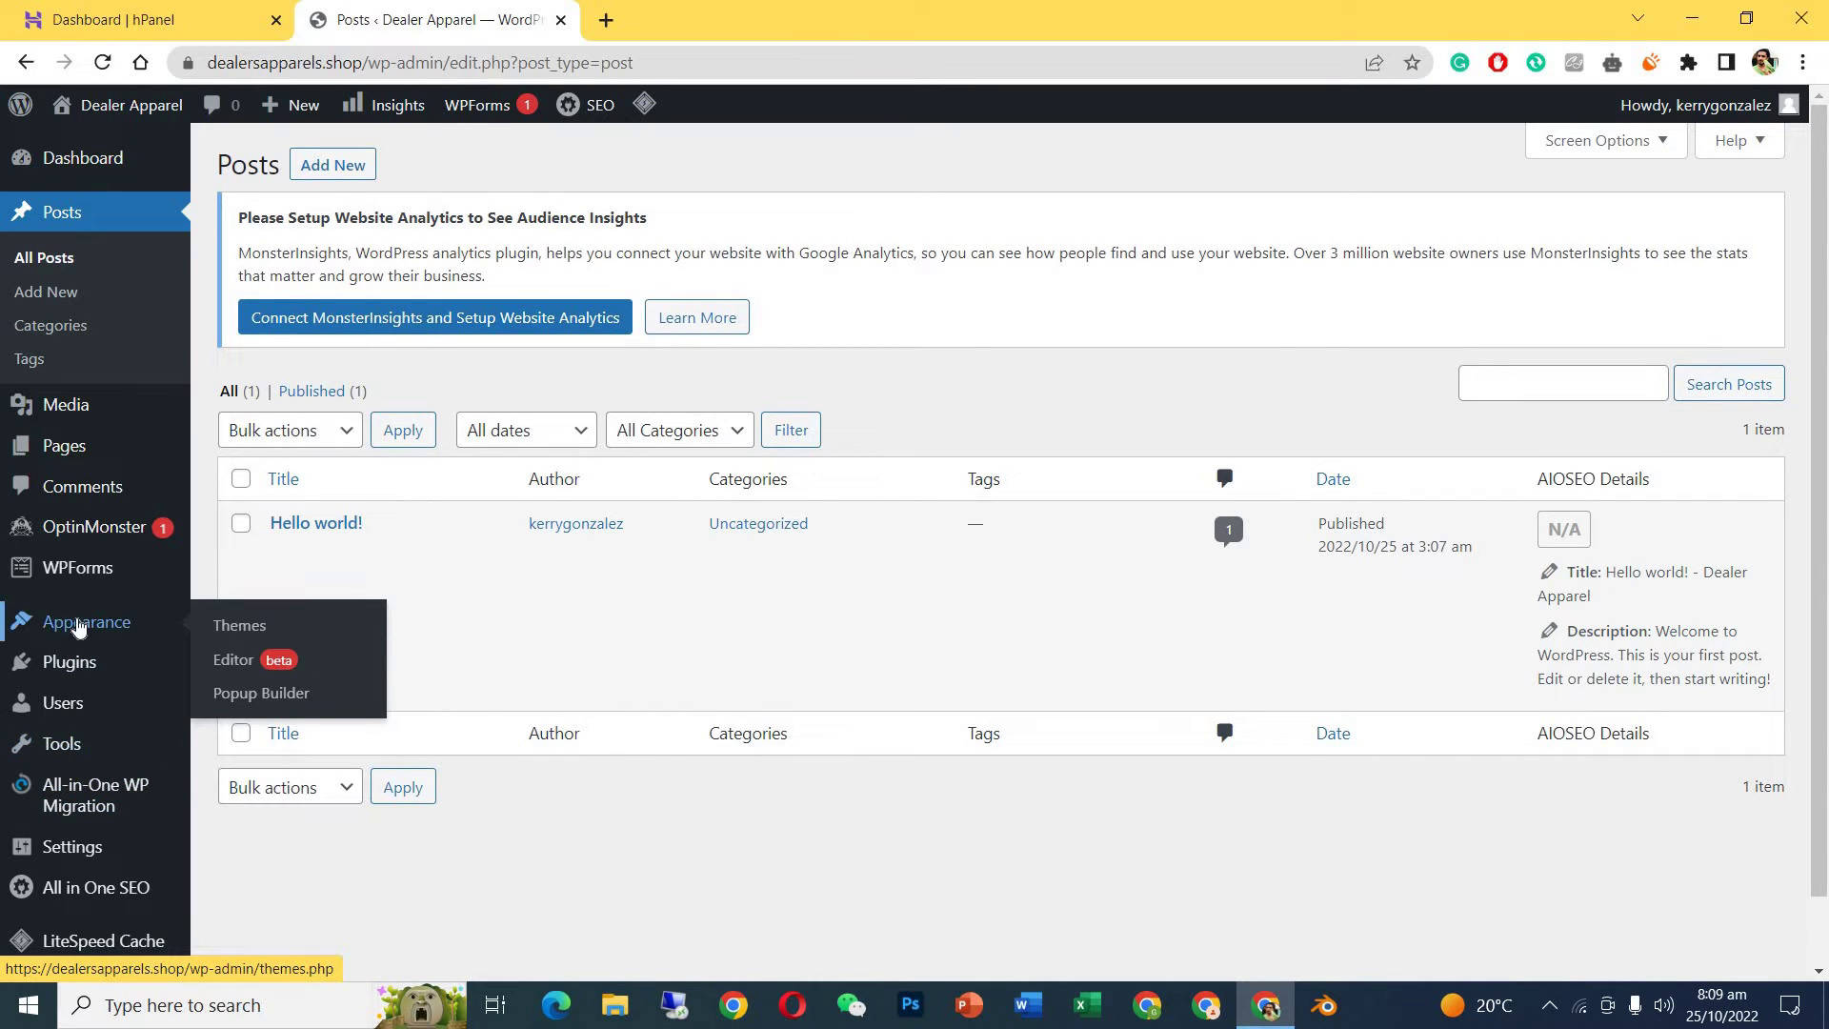
click(225, 629)
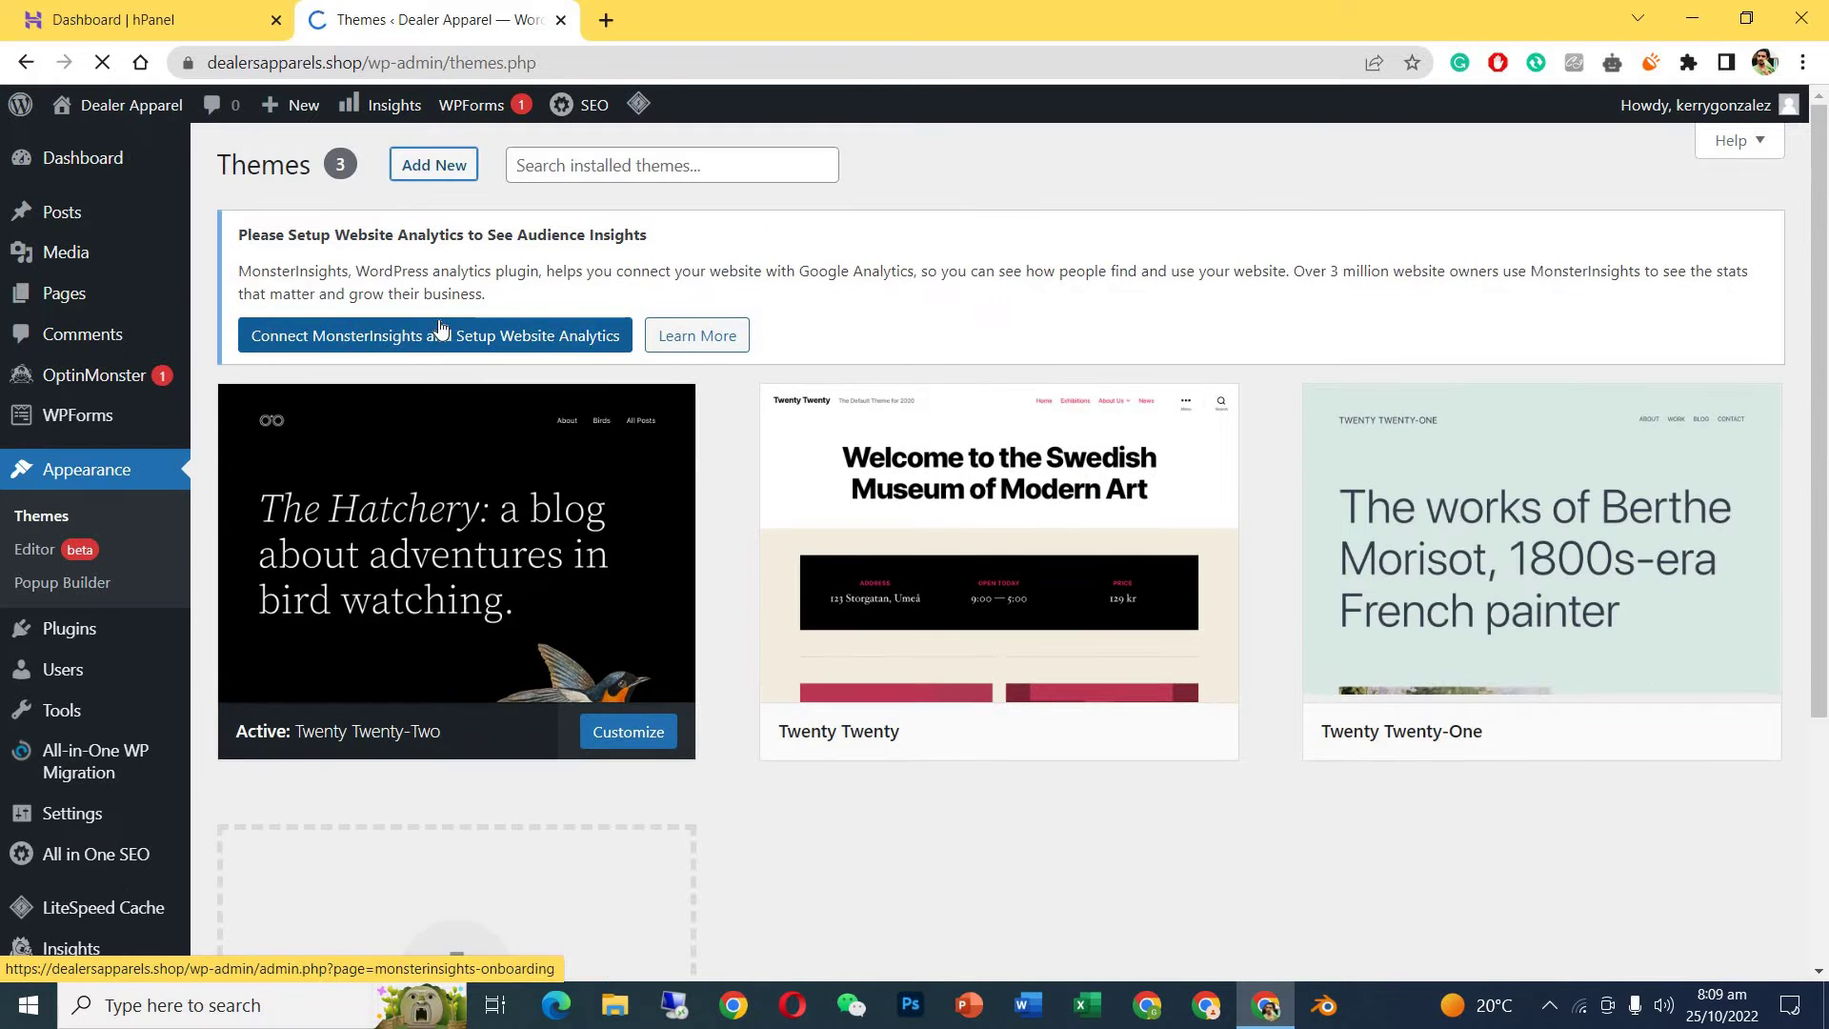
click(452, 170)
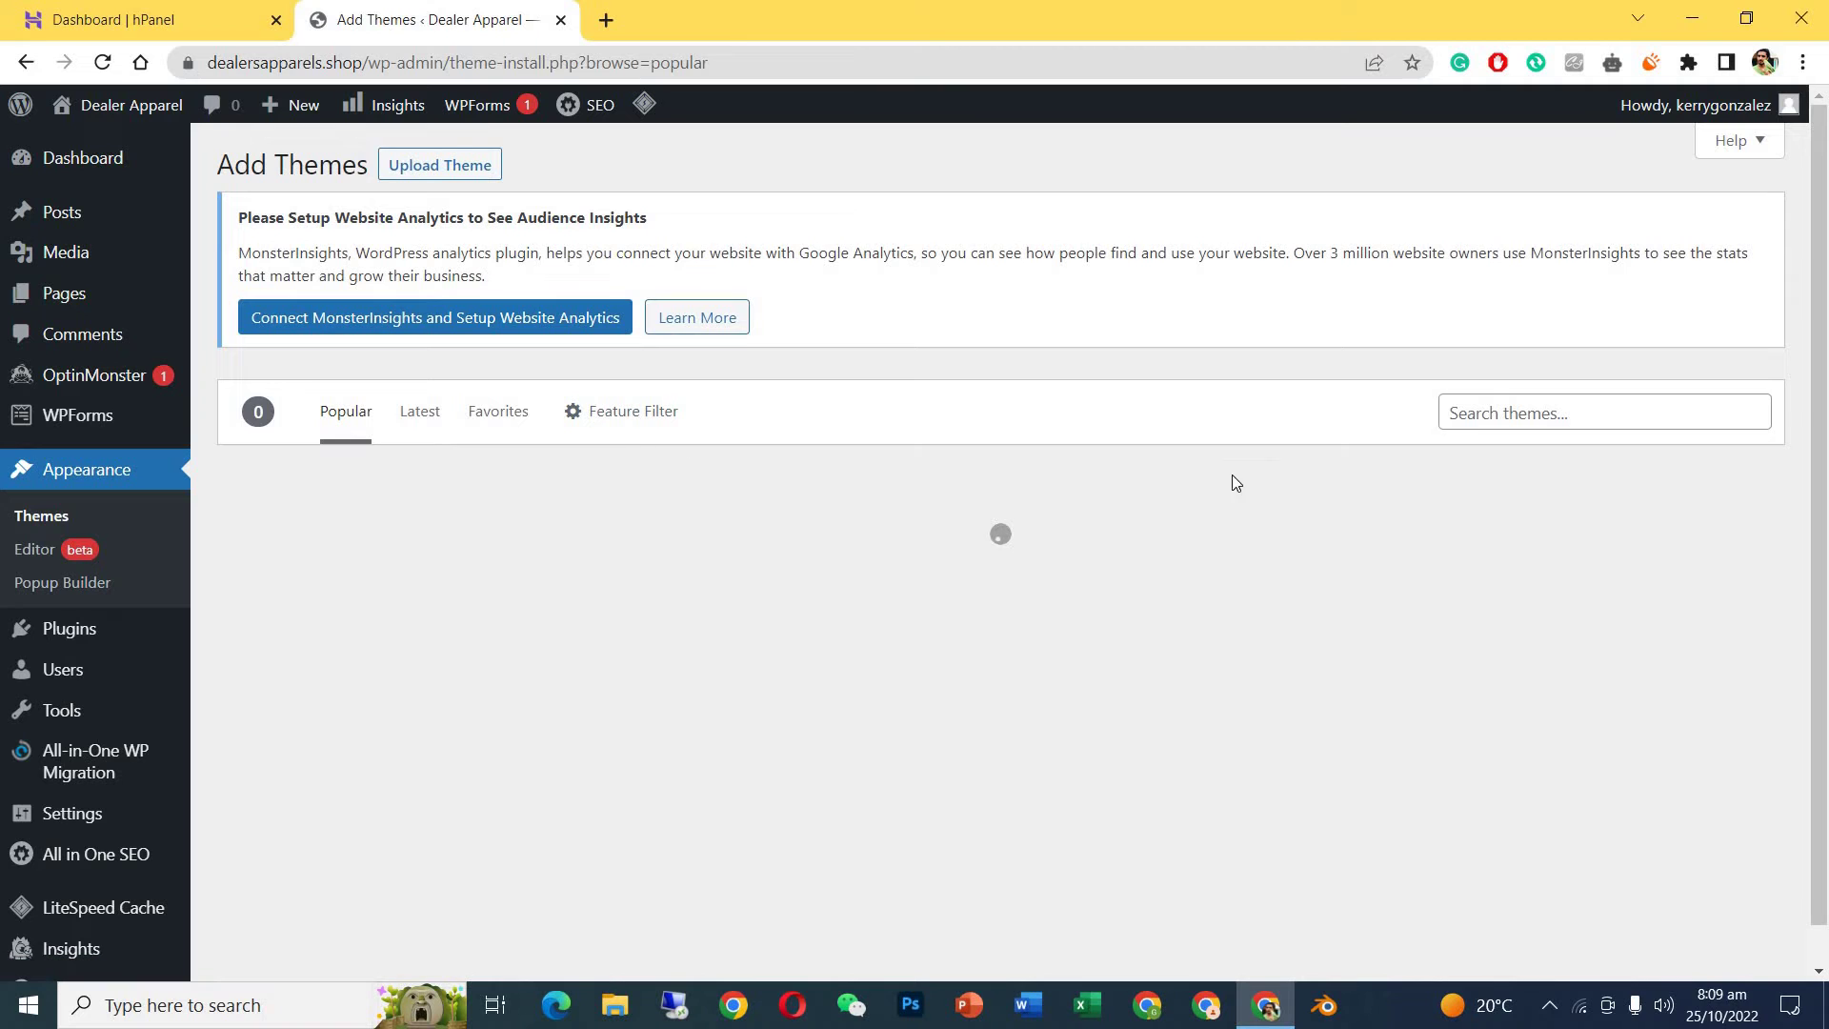
Search the theme directory for "astra", repeating the search once to refresh the listed themes.
click(1485, 420)
text(astra)
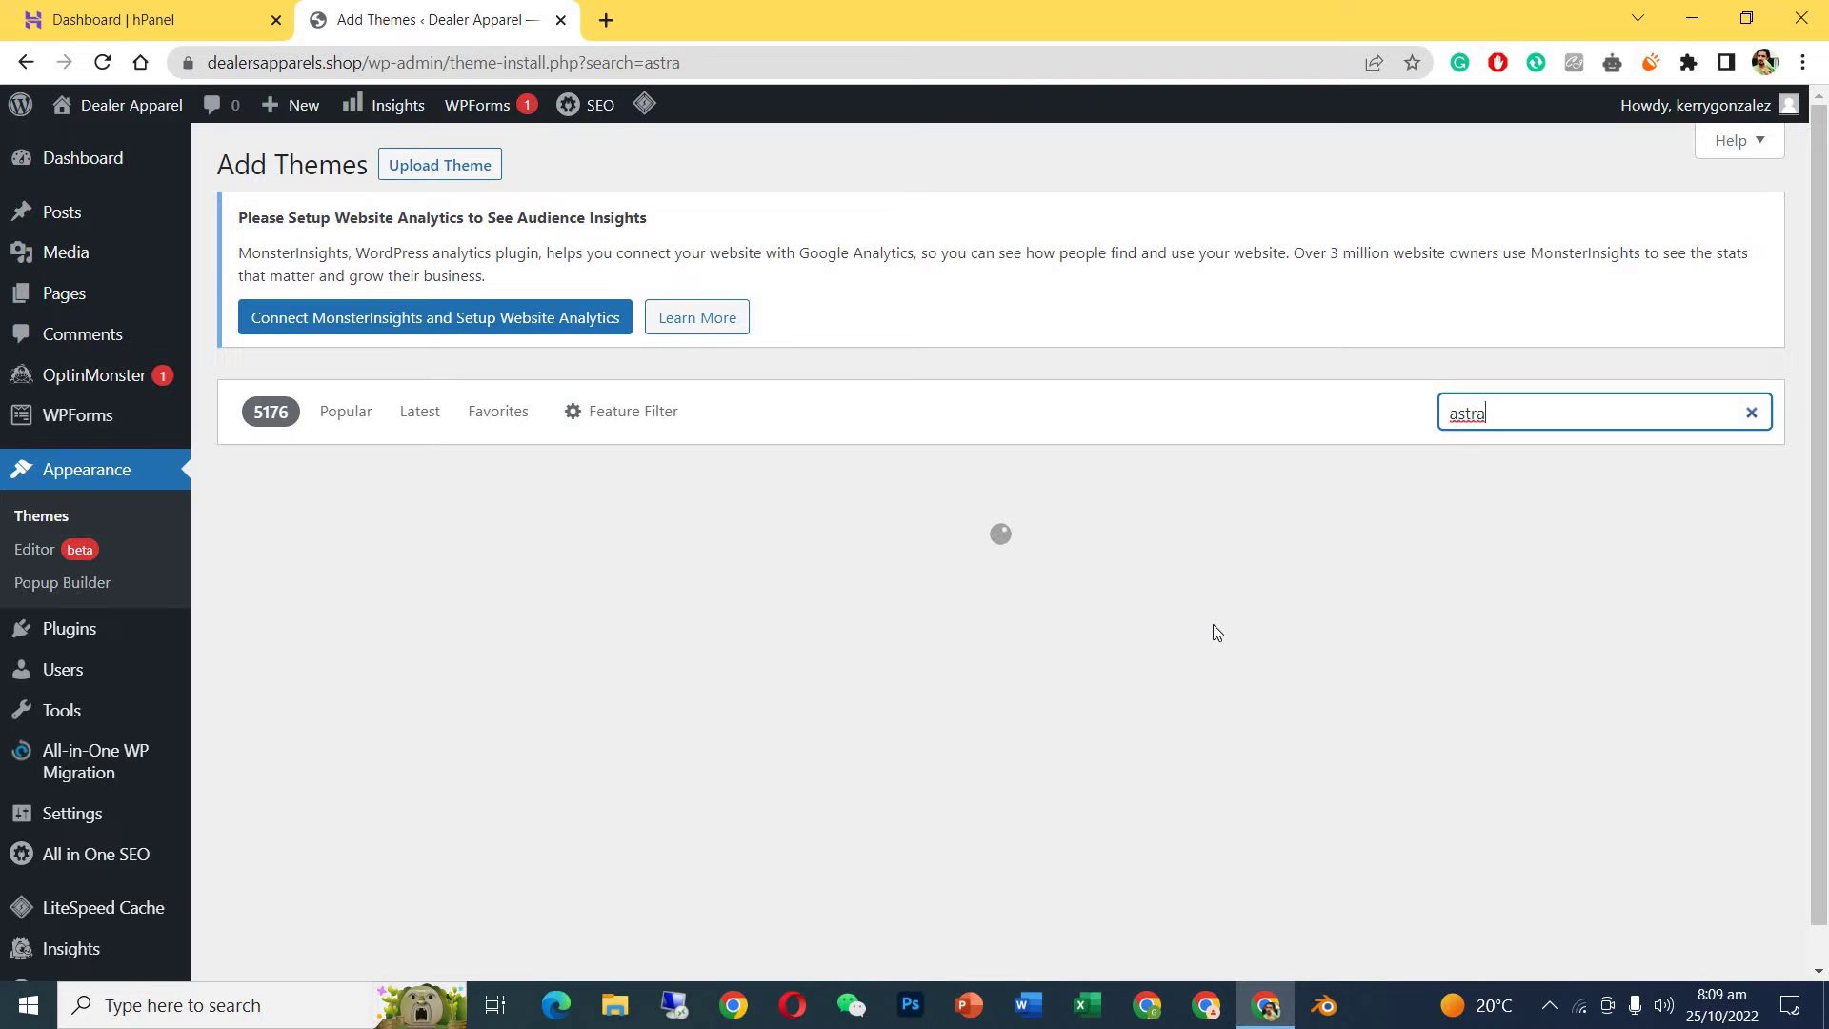
mouse_move(523, 832)
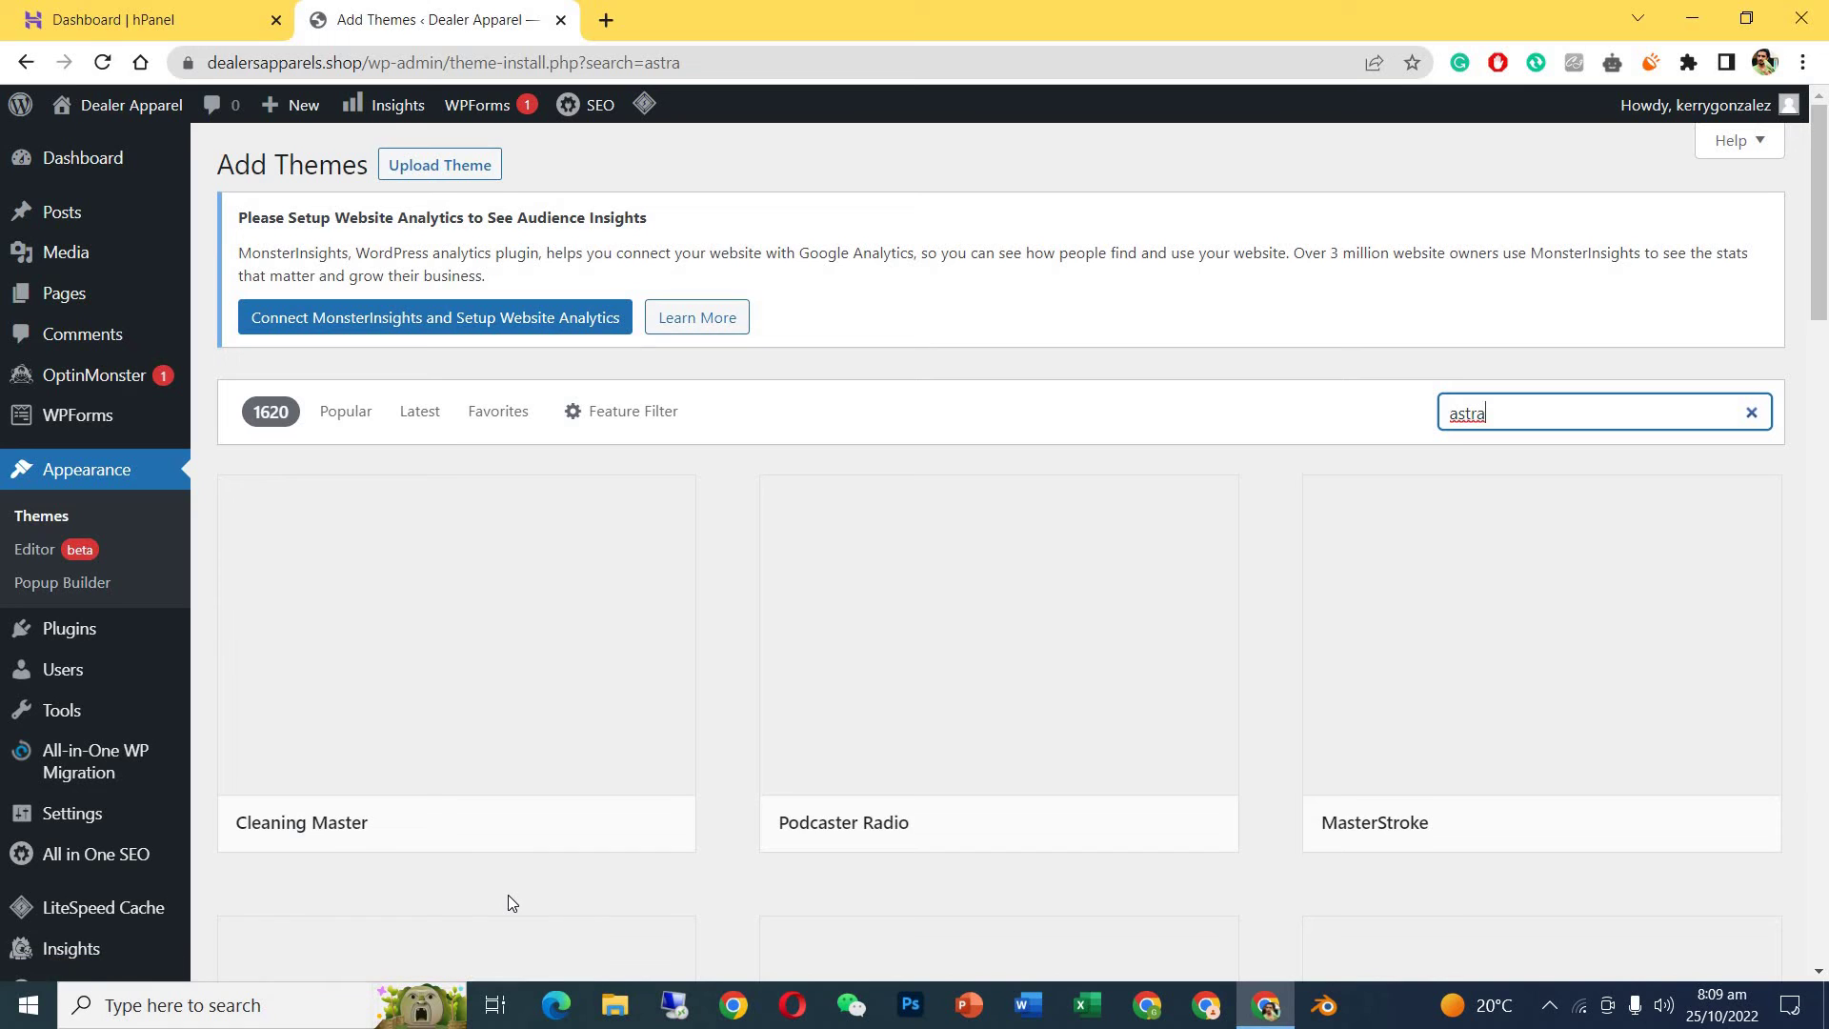
mouse_move(1059, 631)
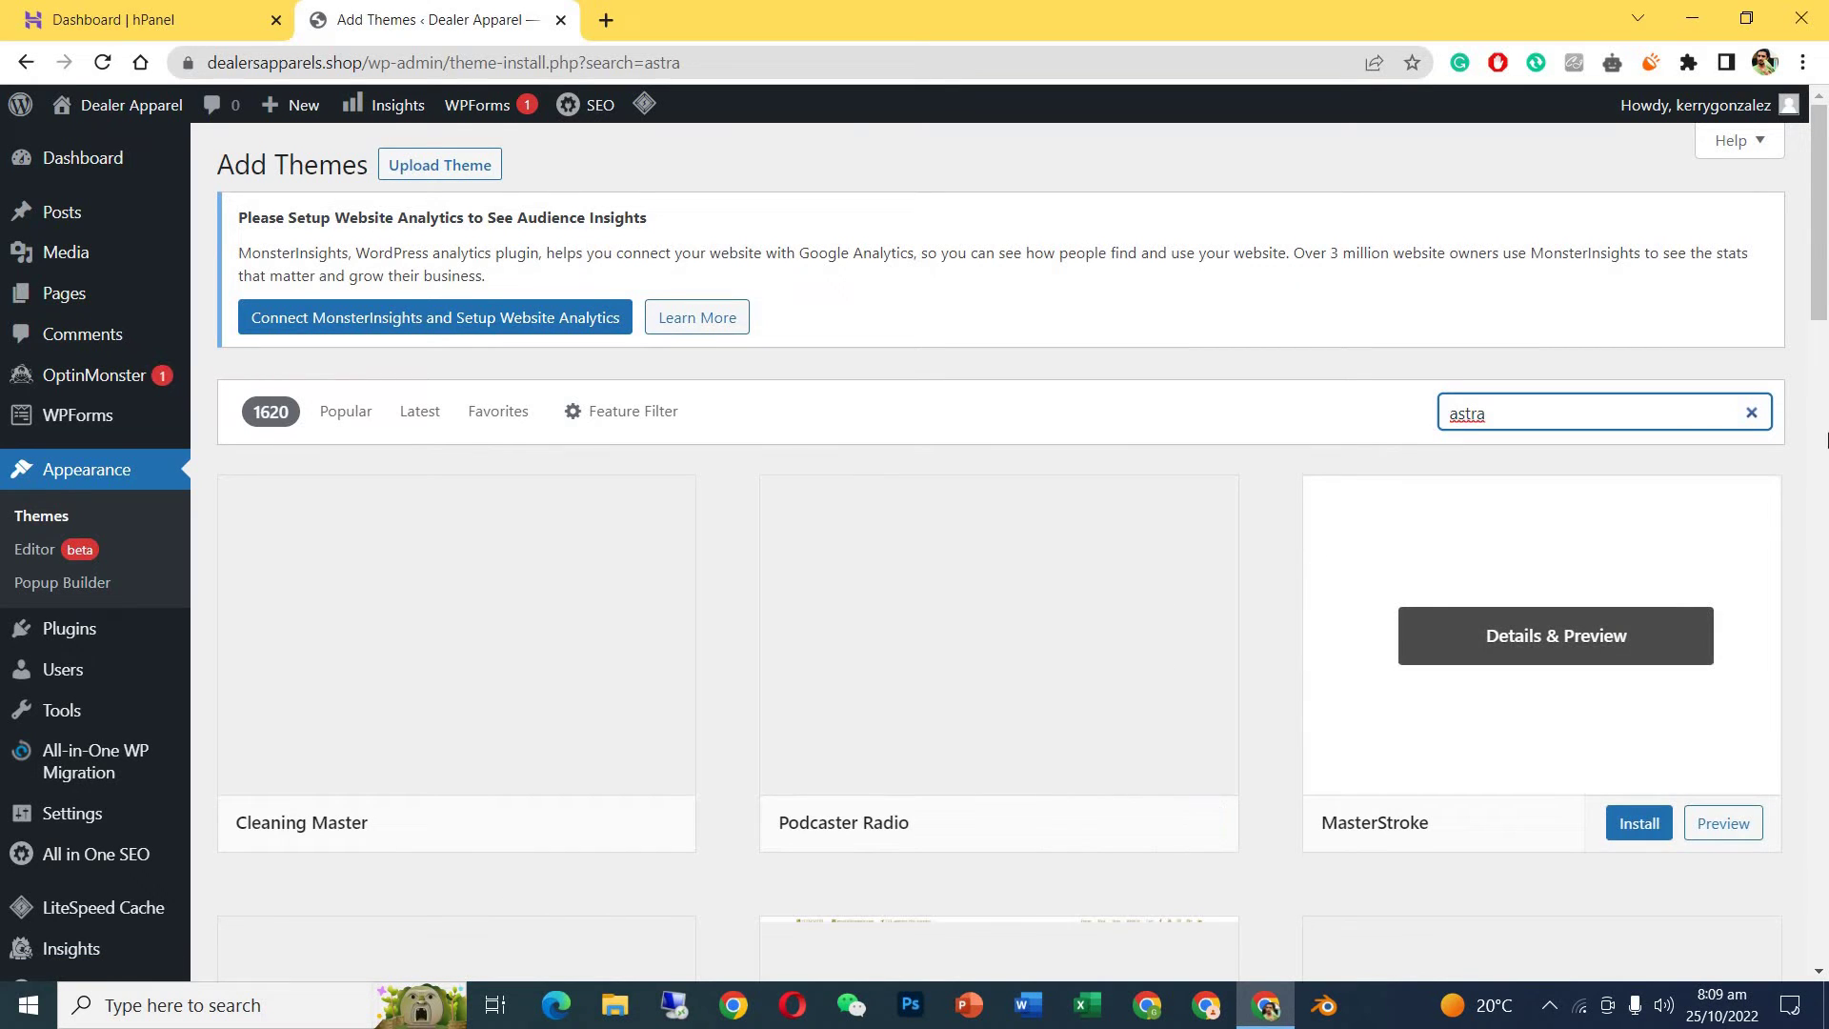
scroll(1824, 219, down, 8)
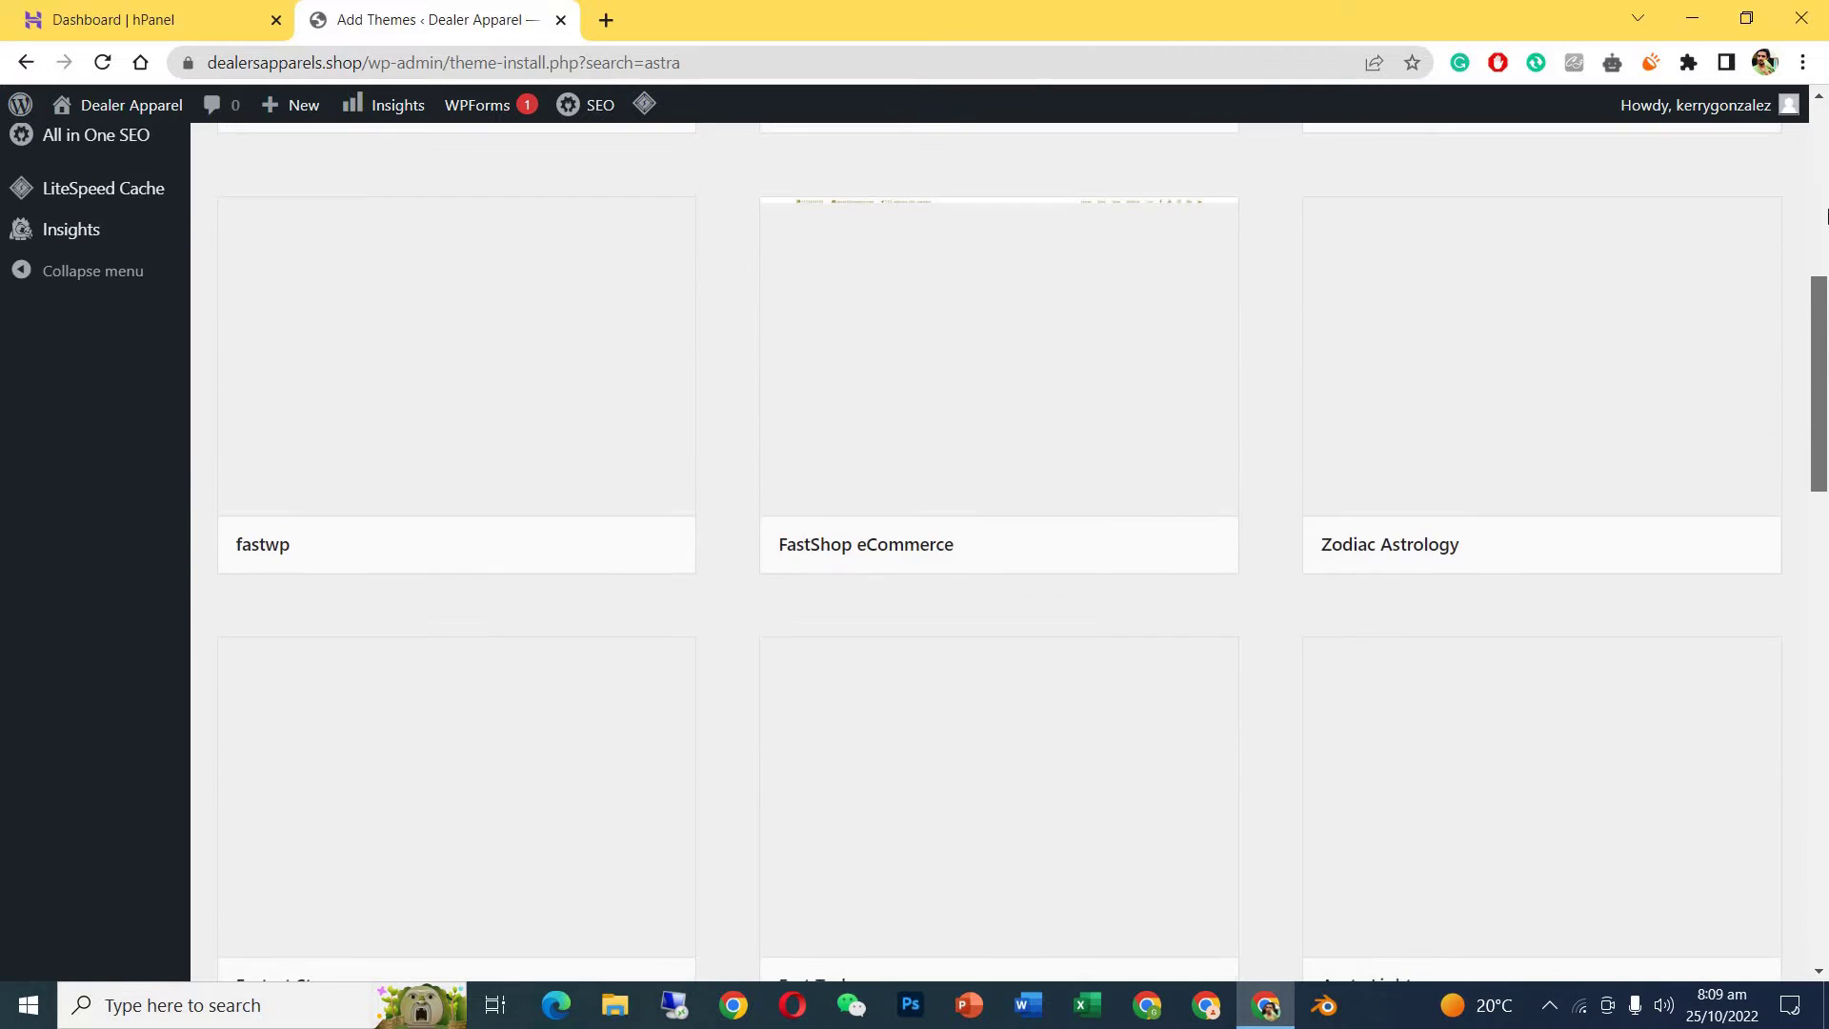
scroll(1825, 217, up, 8)
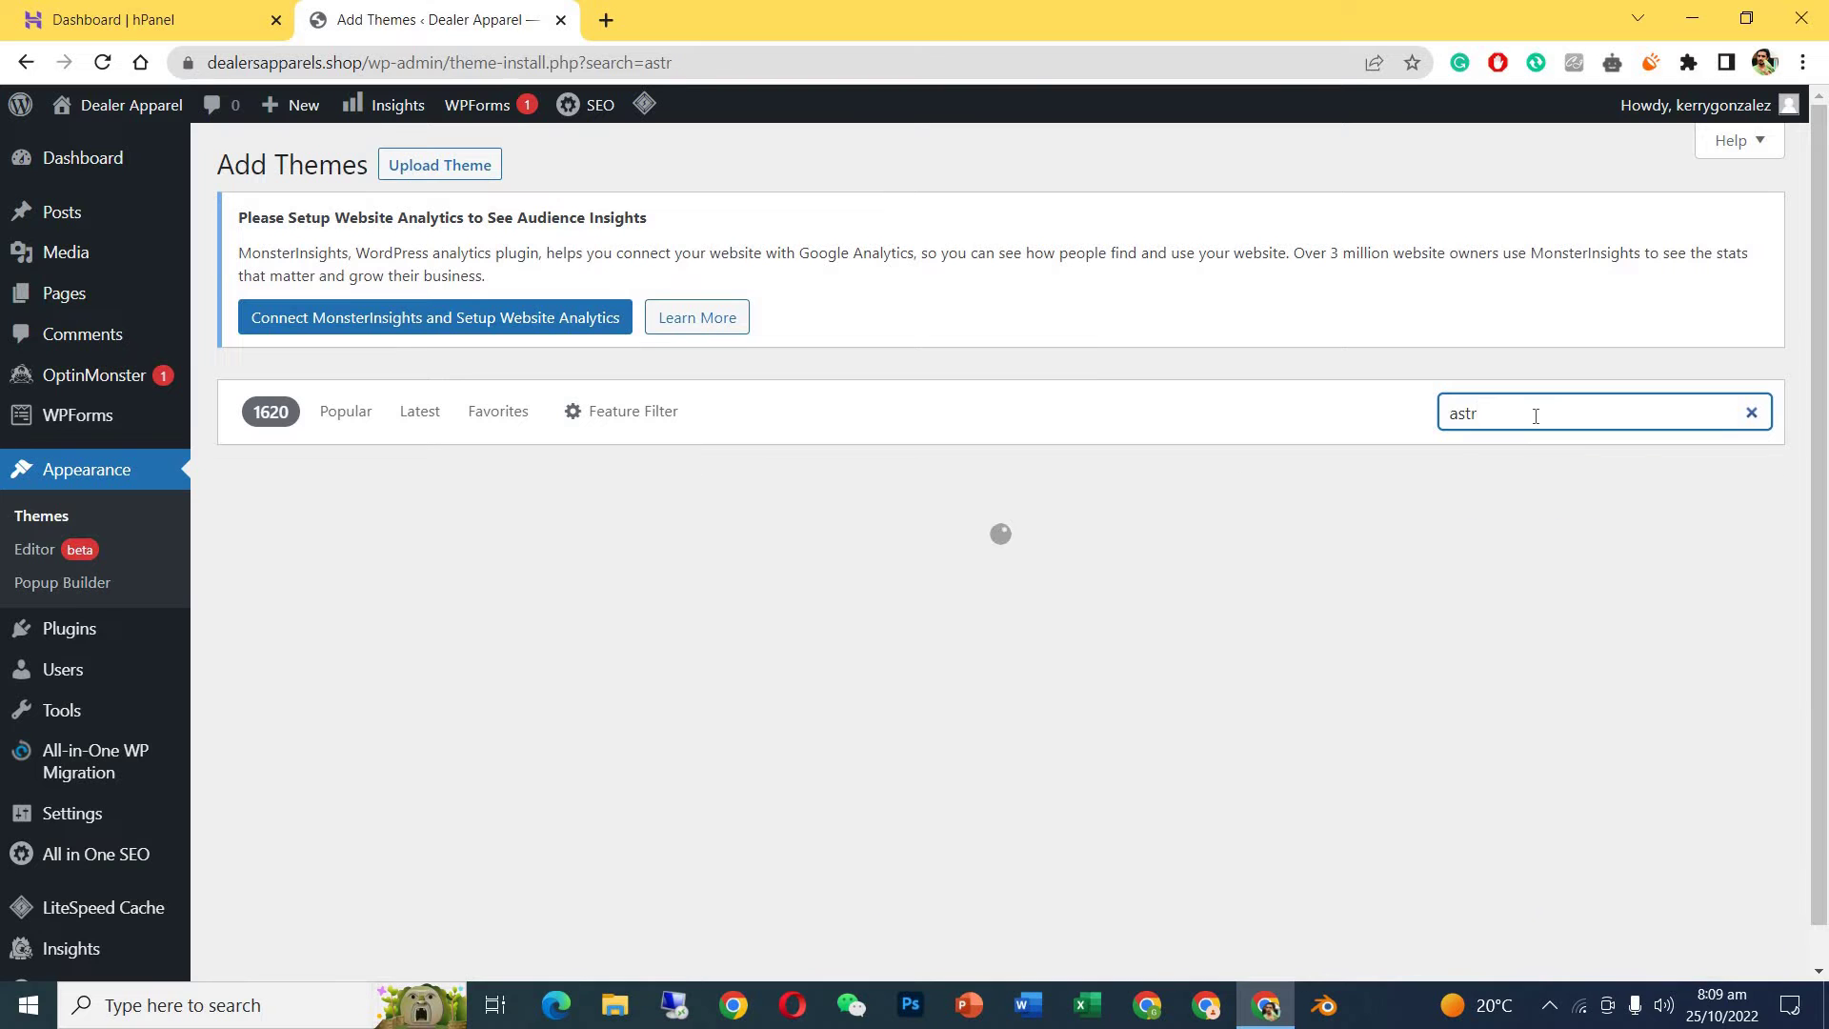
mouse_move(864, 643)
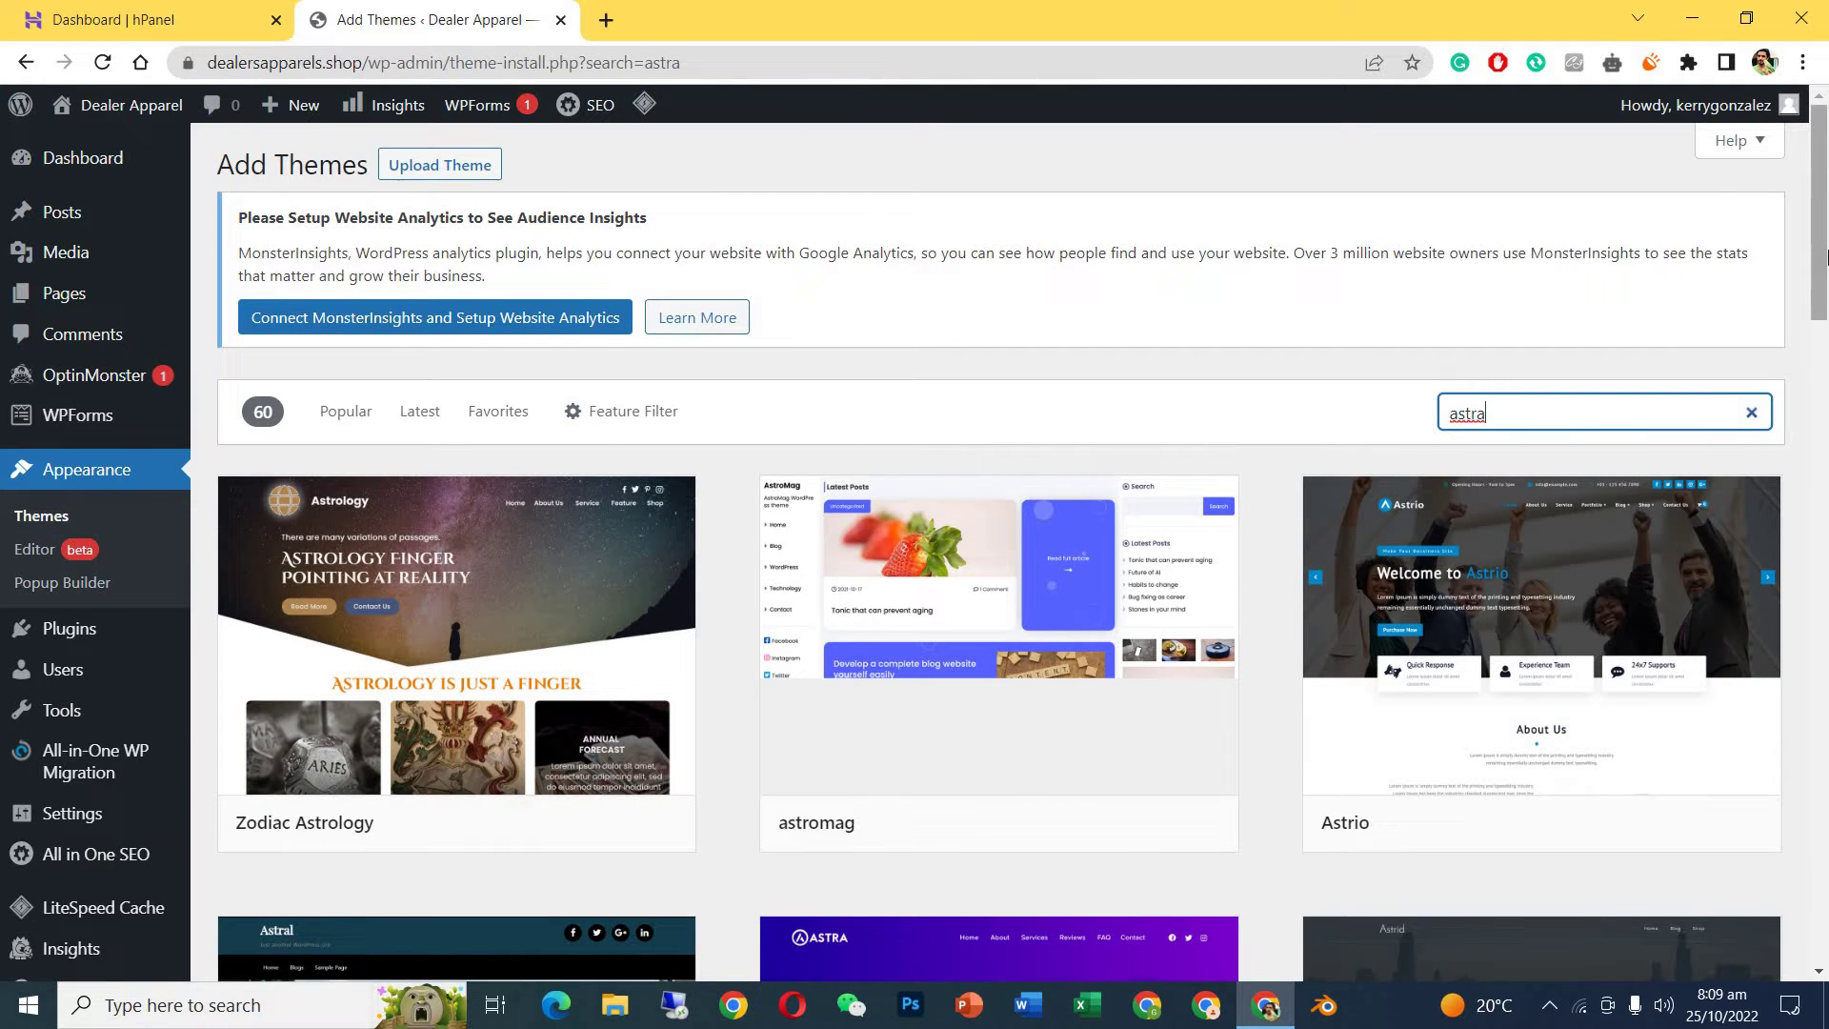
Install the Astra theme from the search results and activate it.
scroll(1791, 370, down, 4)
scroll(1792, 370, down, 1)
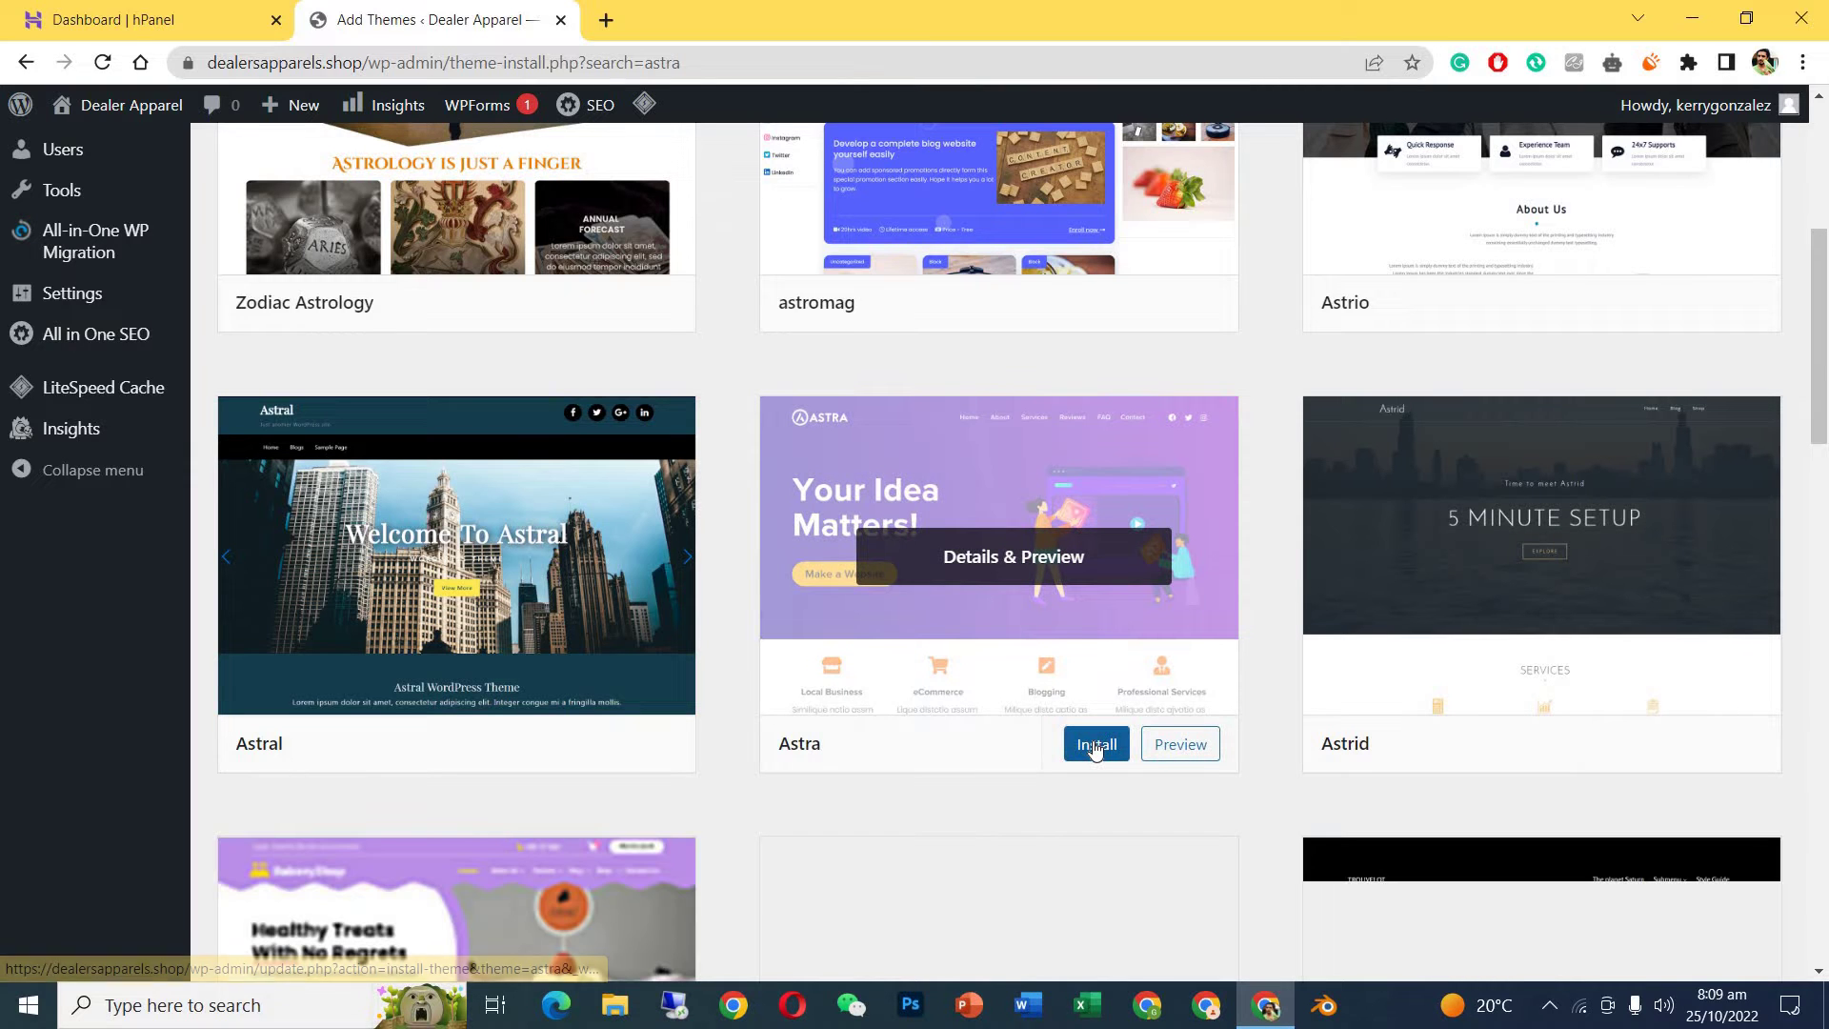
click(1095, 746)
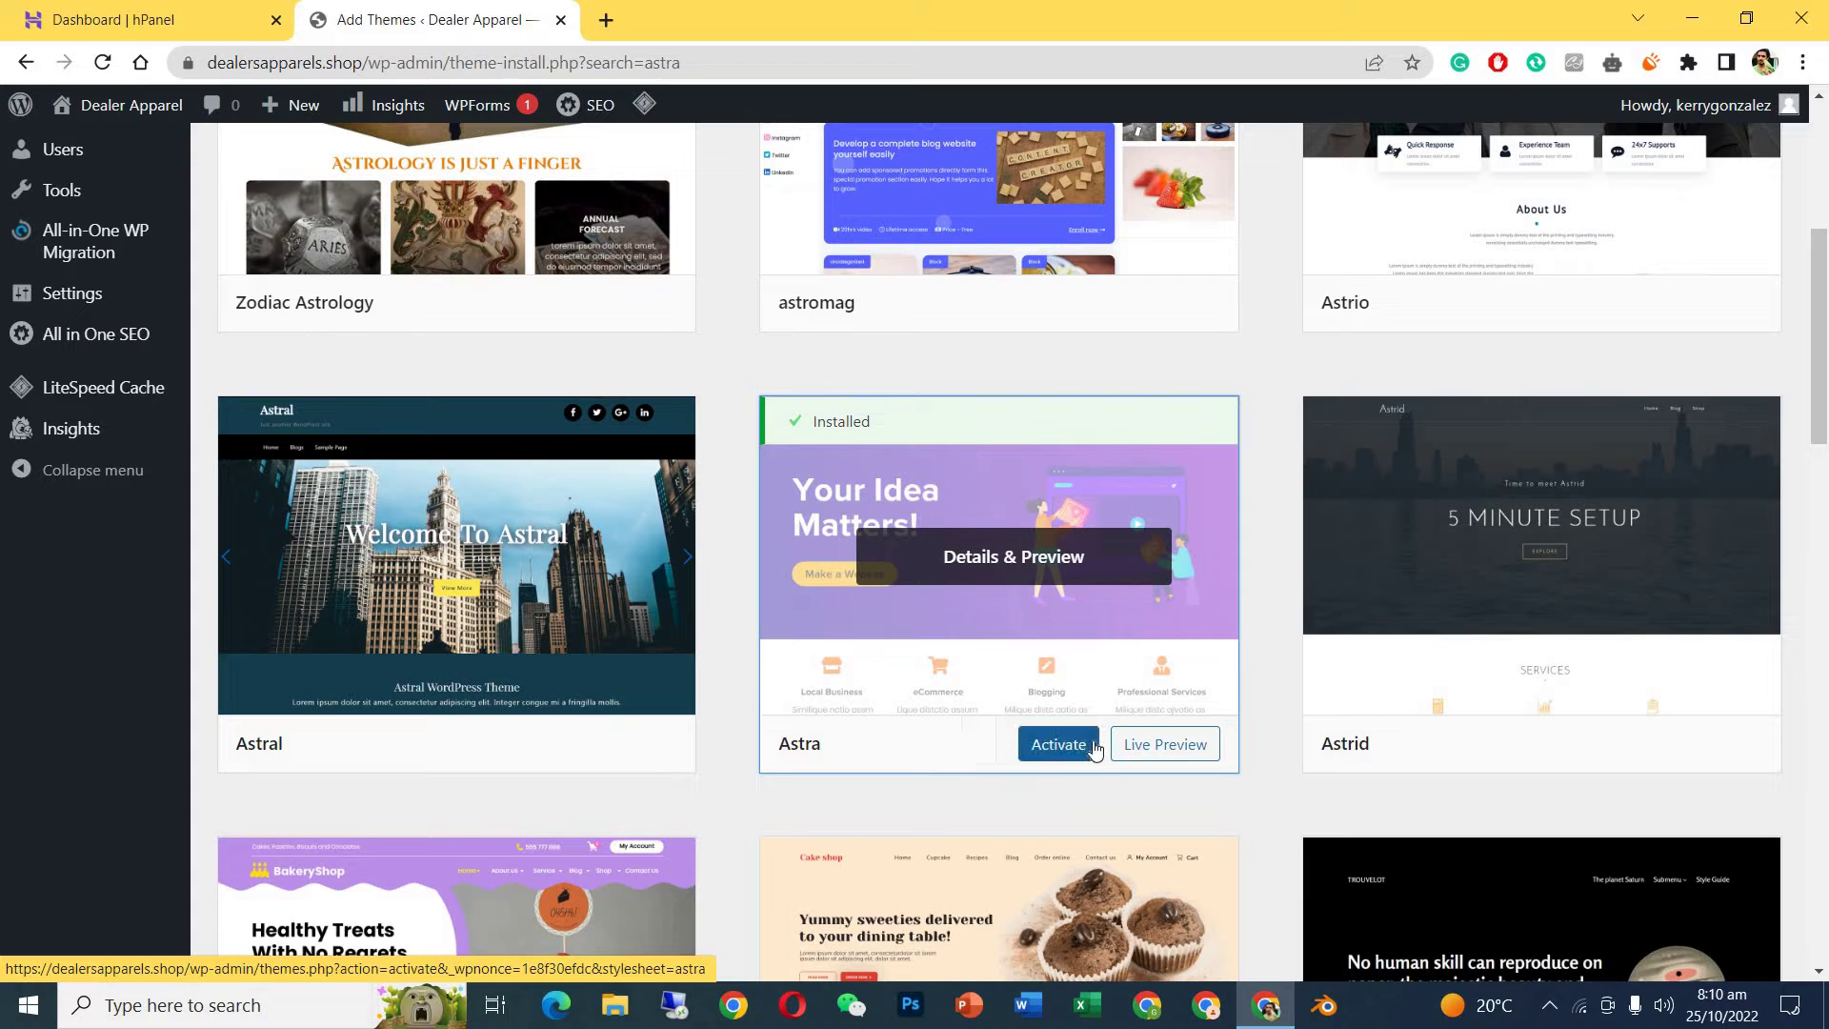
click(1043, 745)
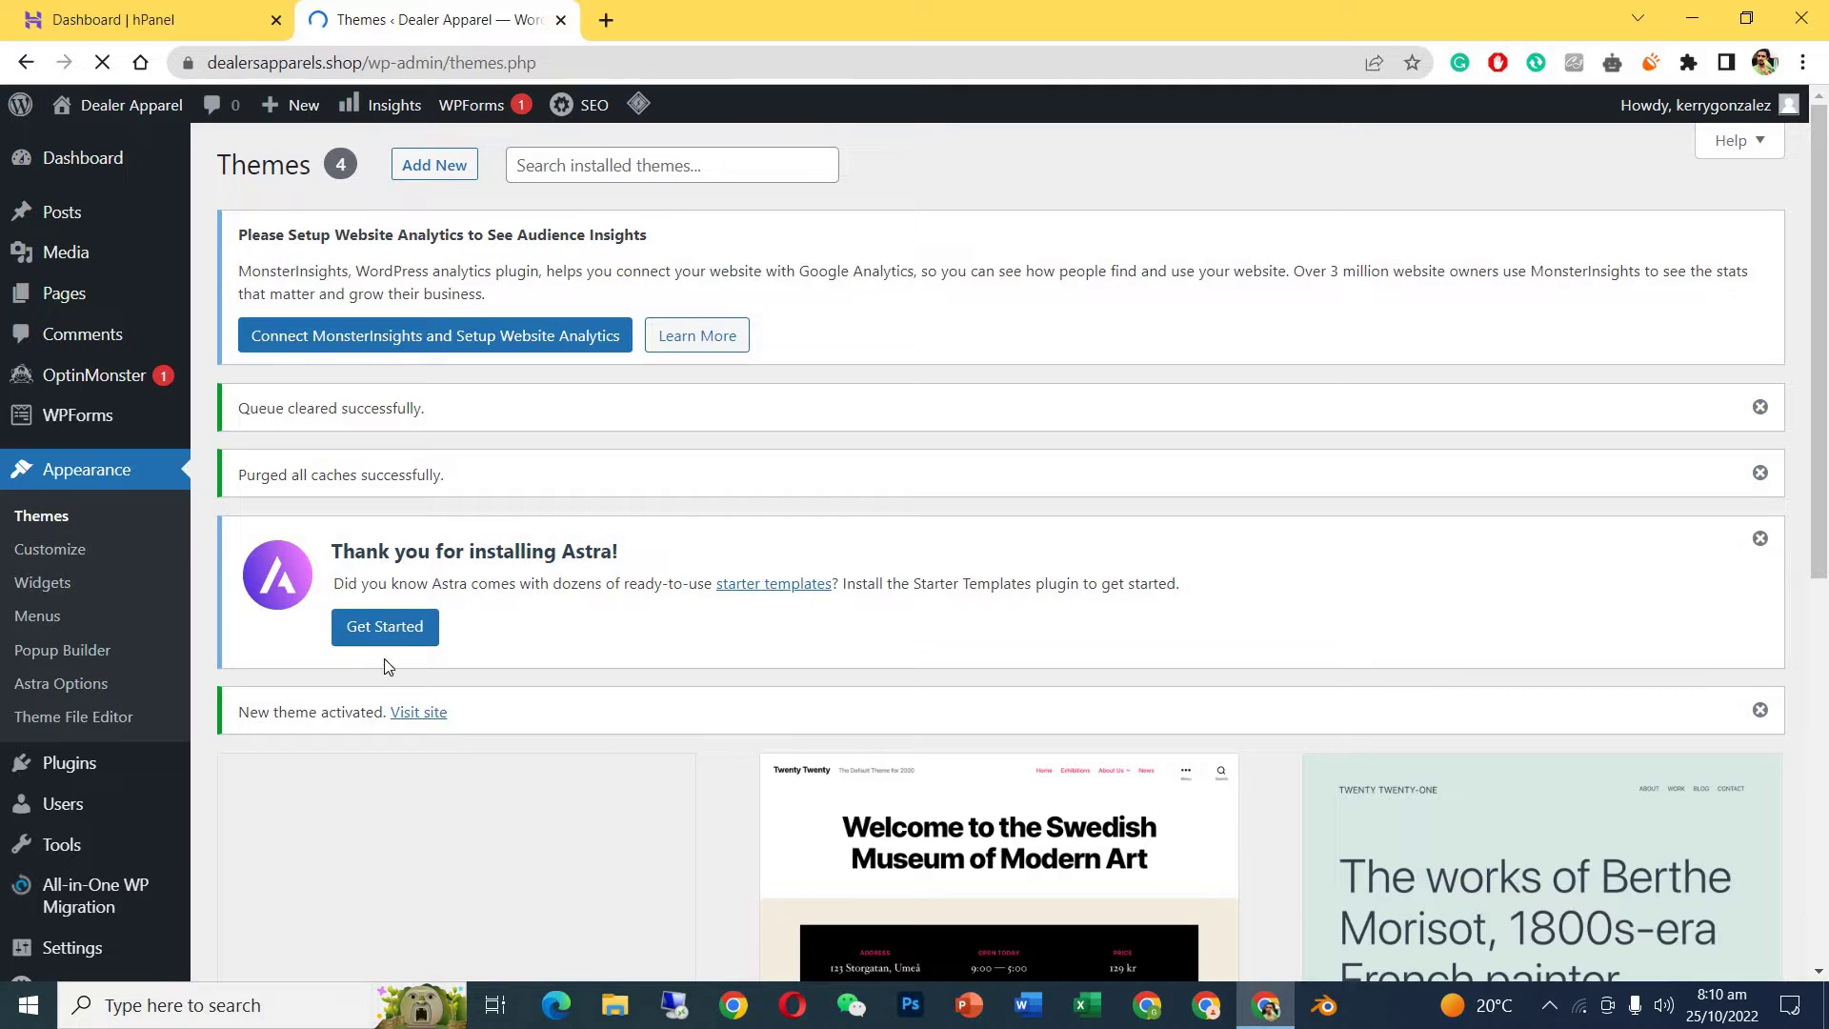
Get started with Astra's Starter Templates and choose Elementor as the page builder.
click(386, 628)
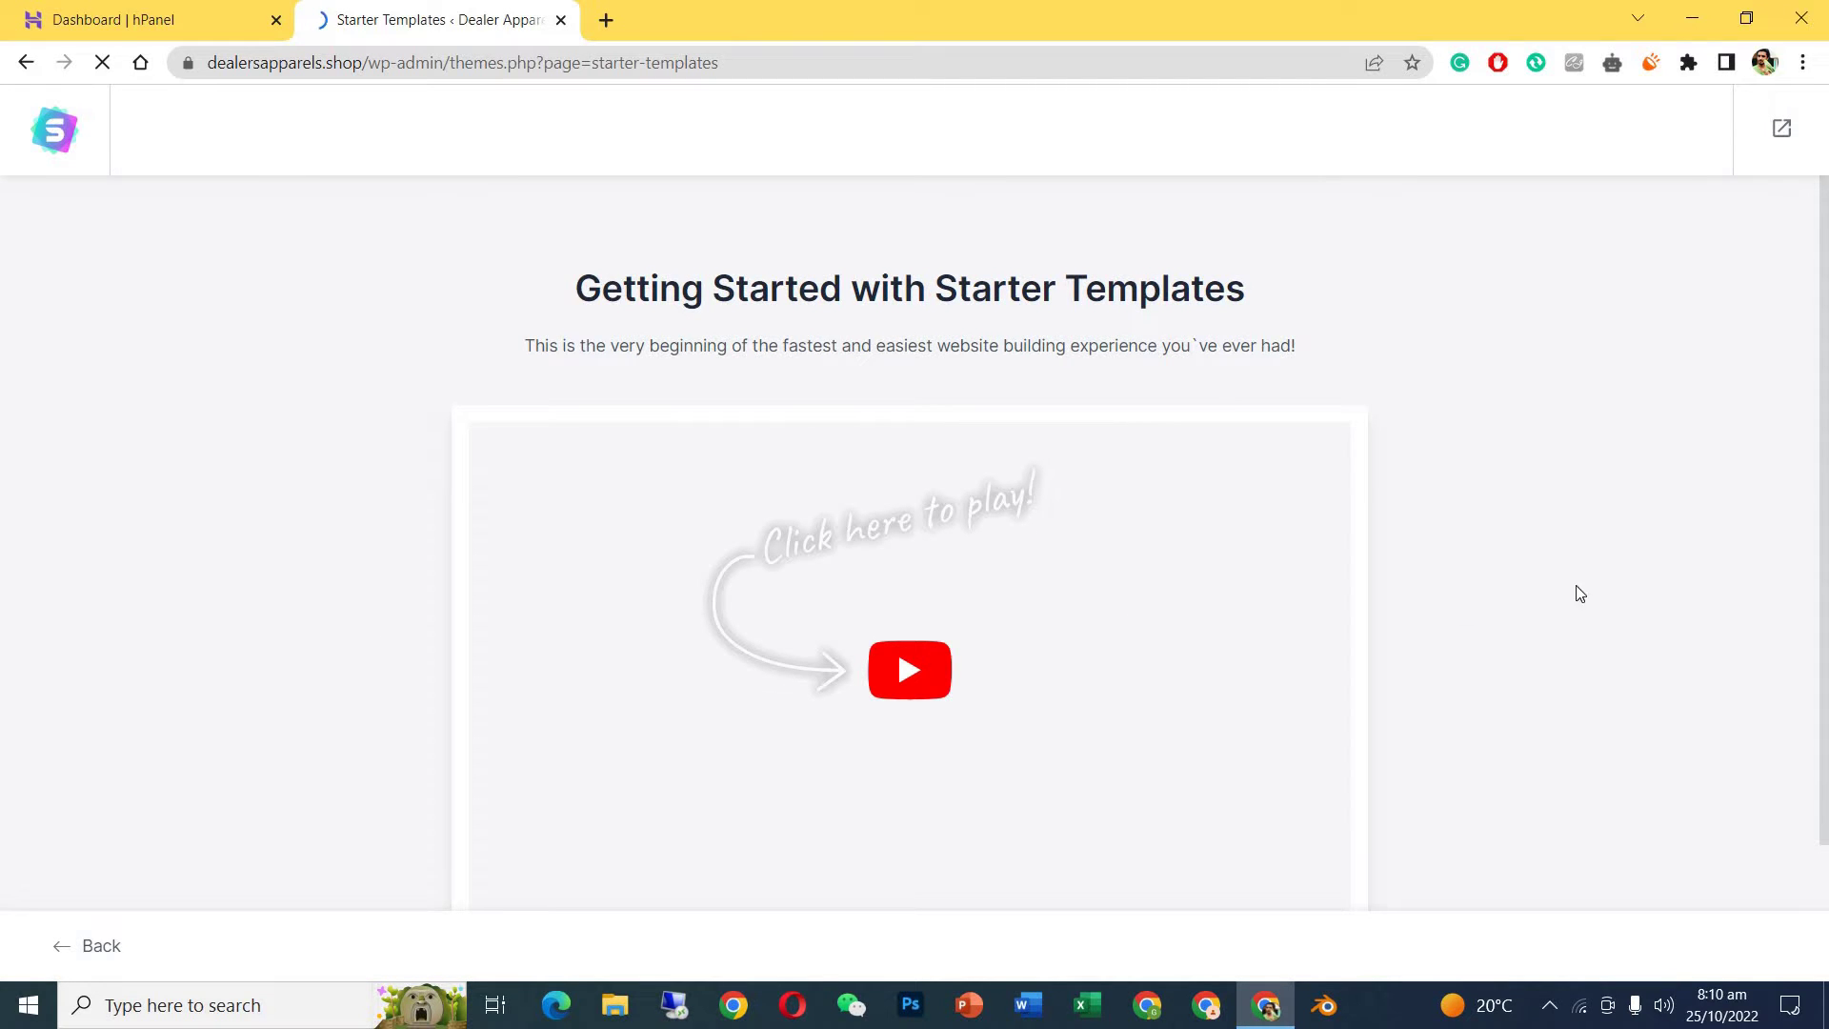
scroll(842, 763, down, 2)
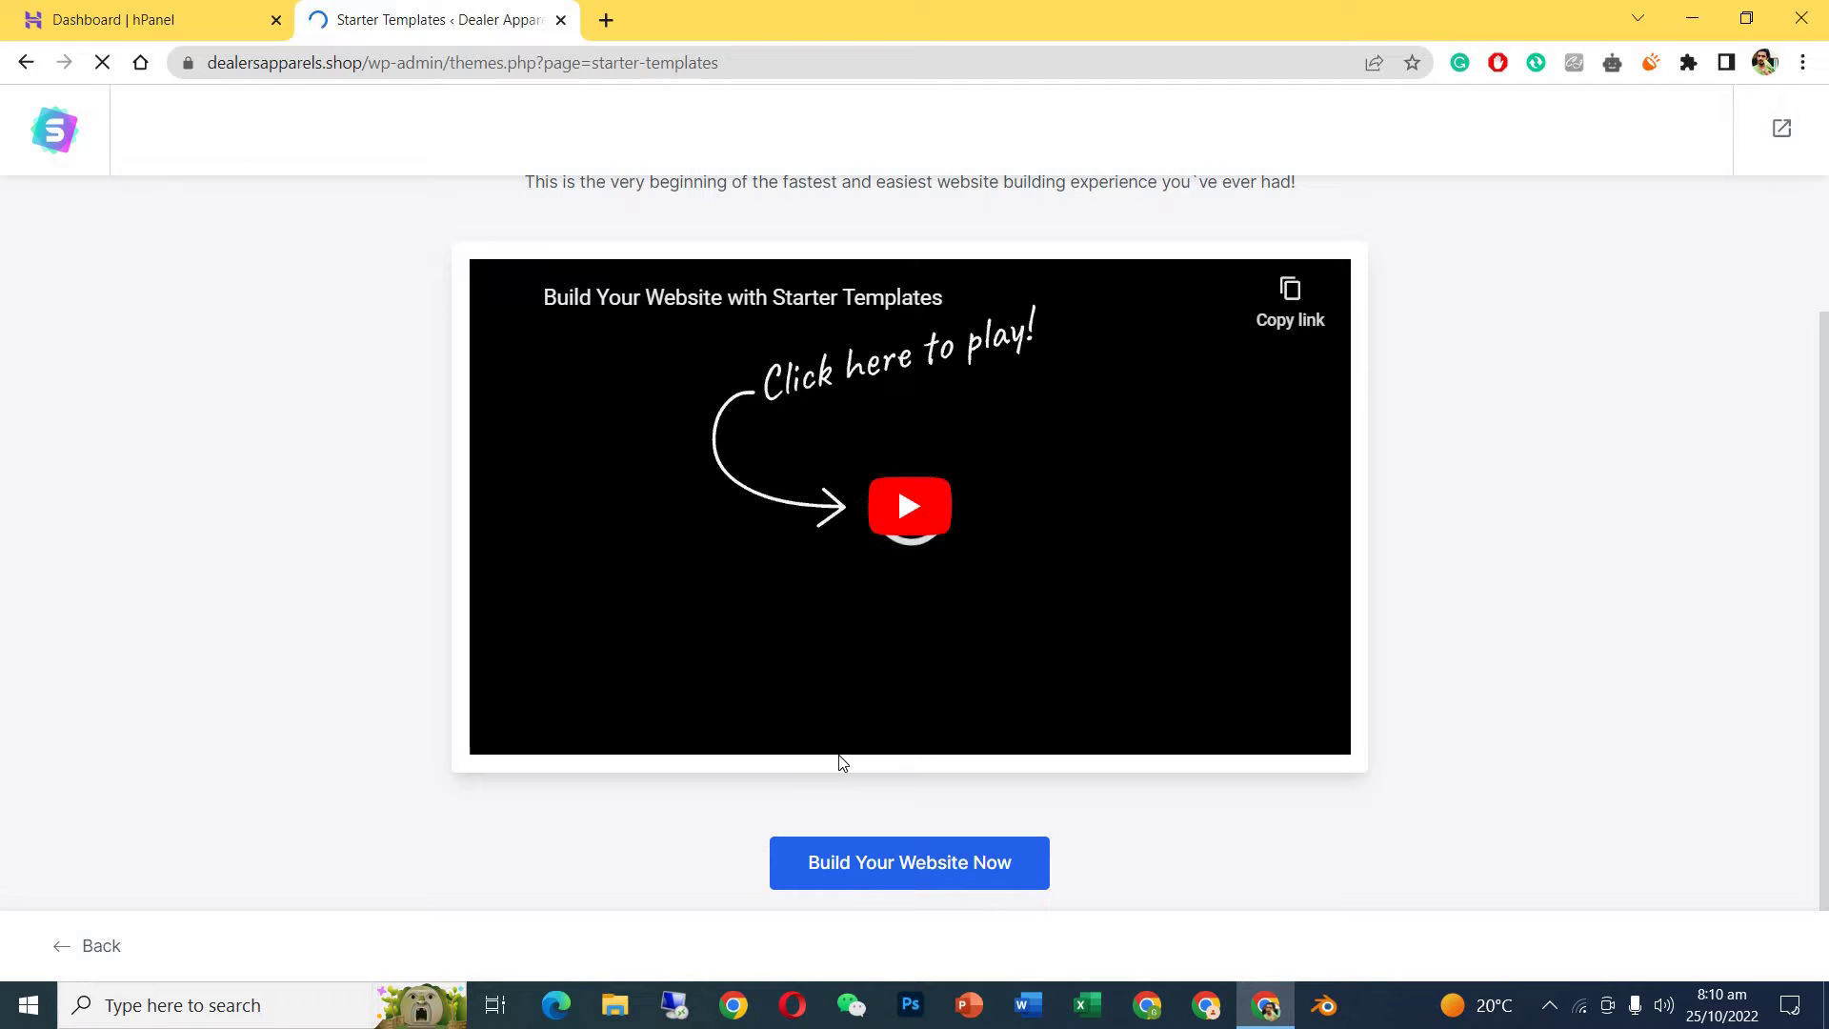
click(861, 869)
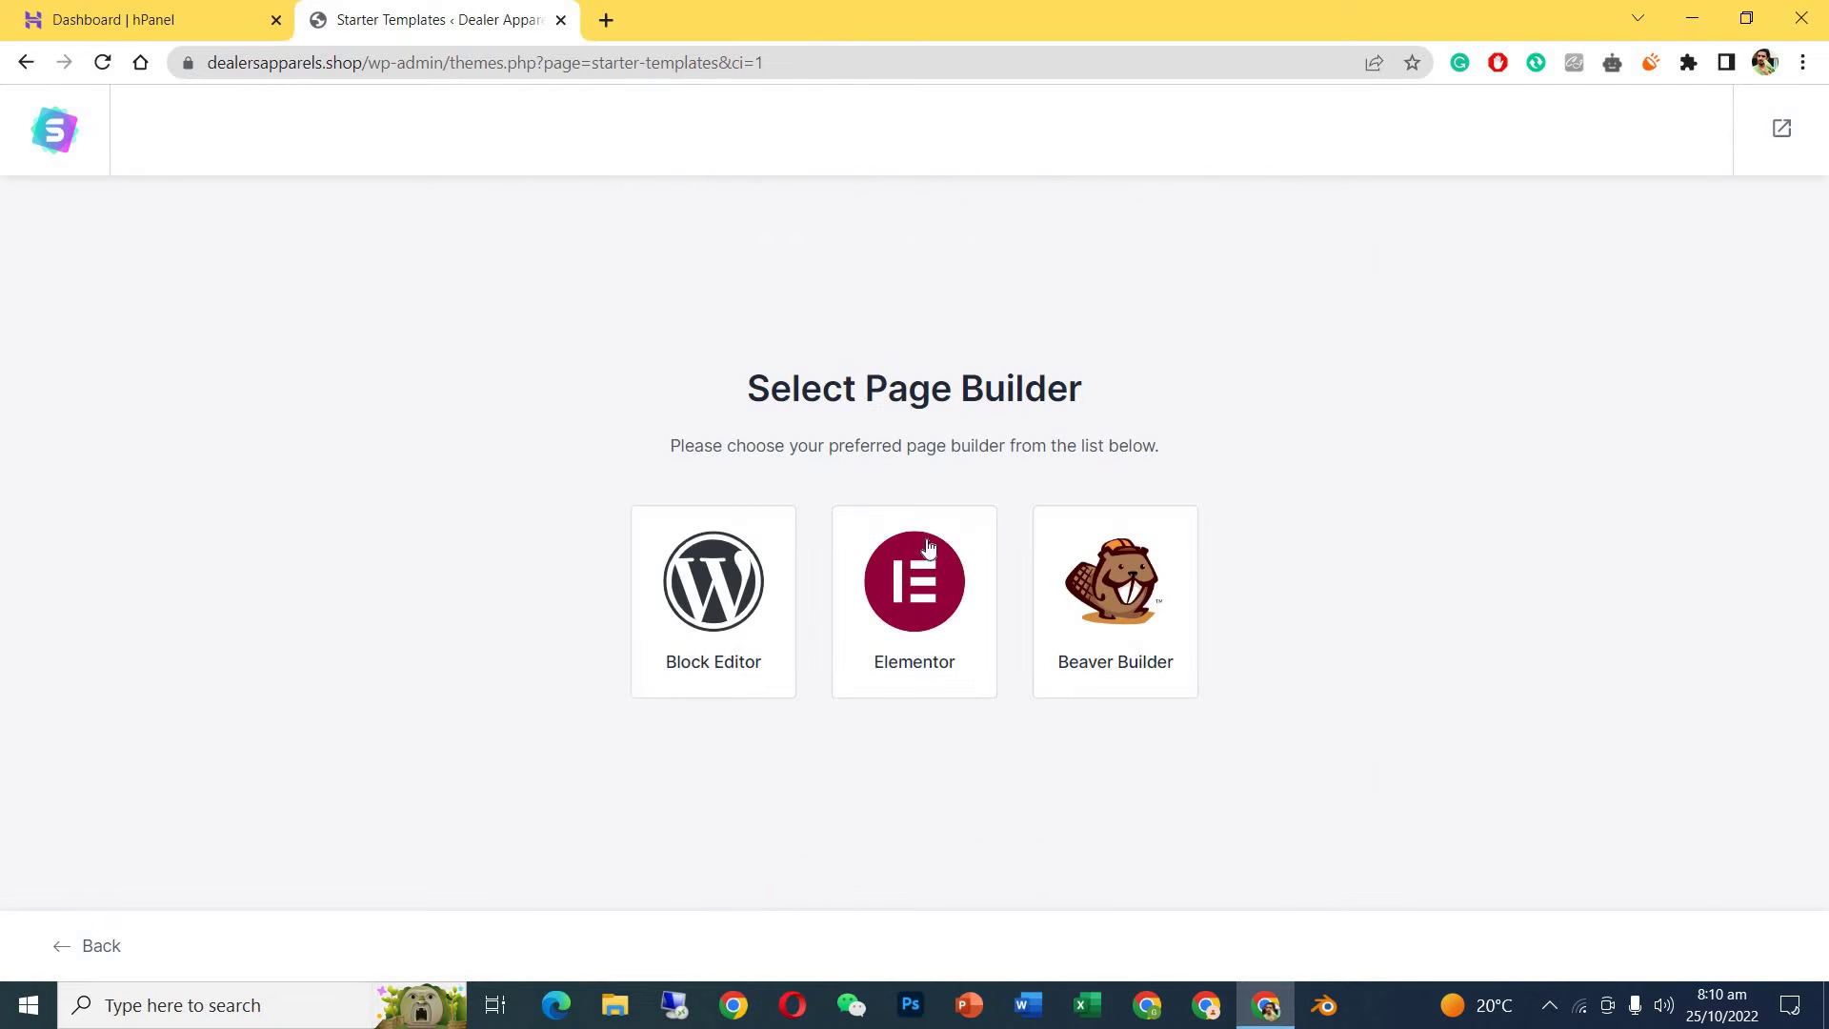
click(885, 562)
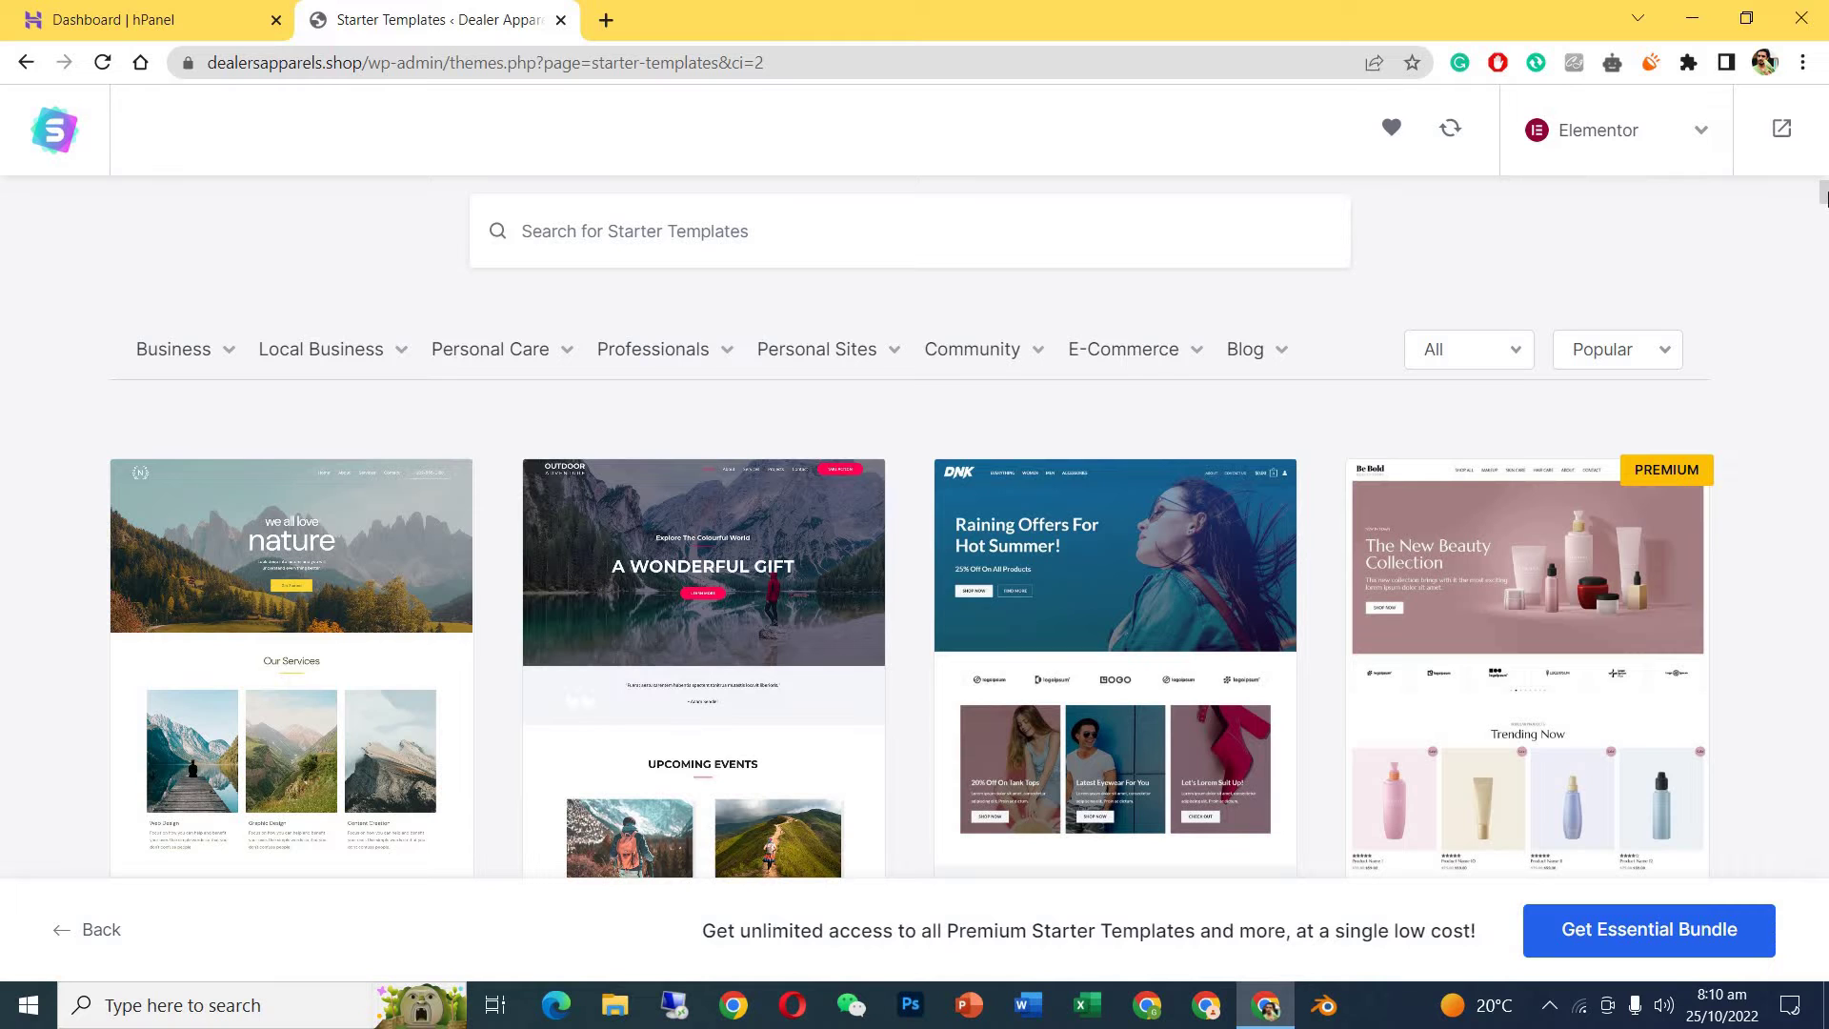
Select the Brandstore starter template, skip the logo upload, and continue with the default colors and the Lato fonts.
scroll(1826, 198, down, 3)
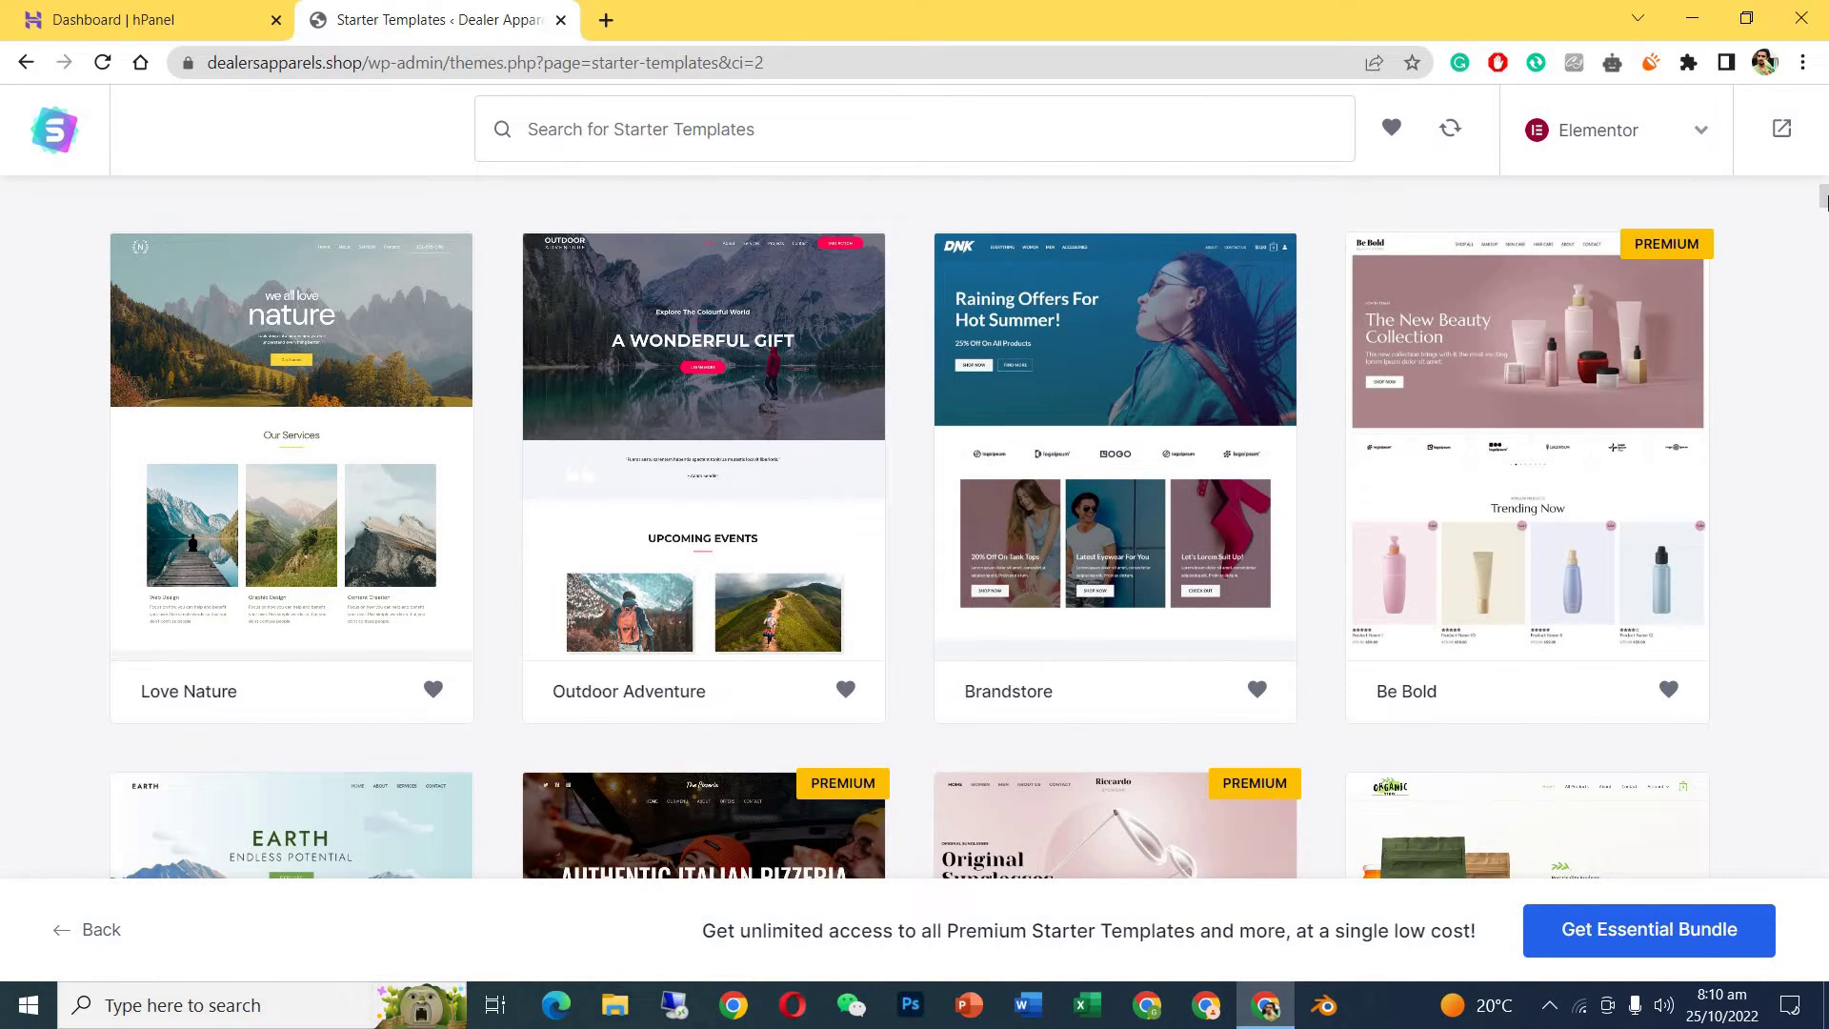
click(1199, 481)
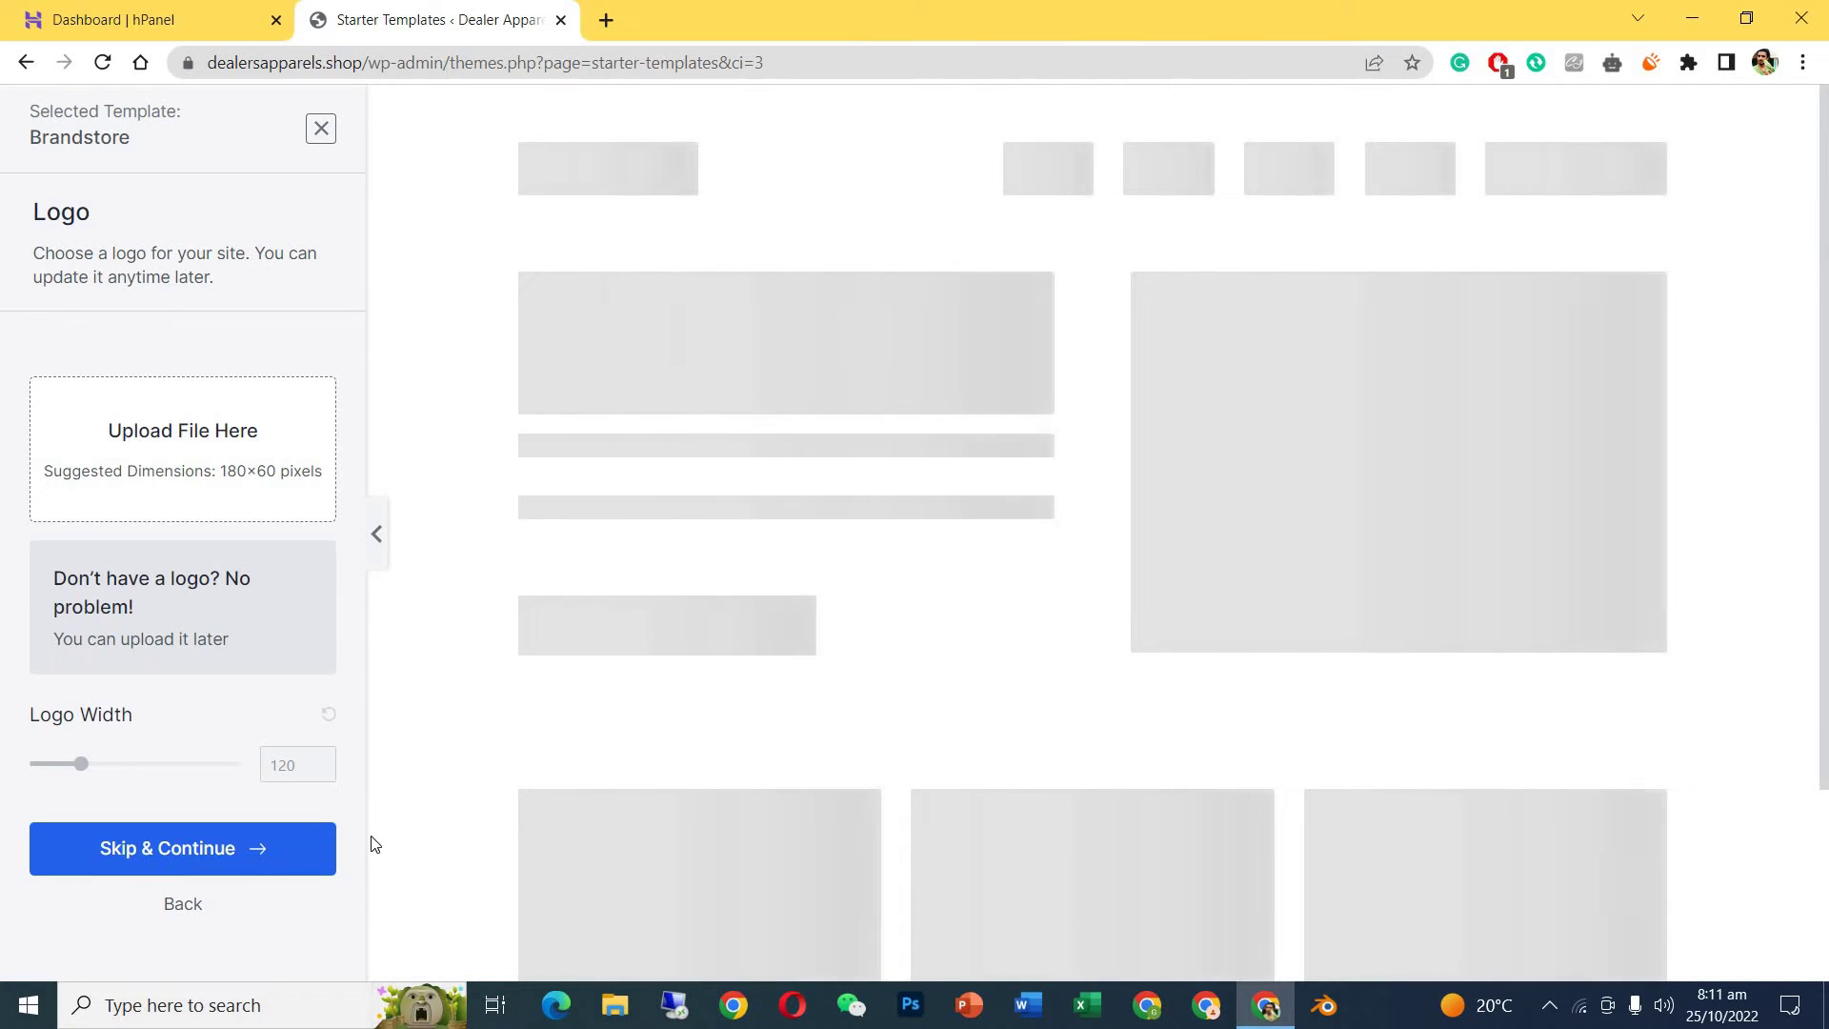
click(129, 867)
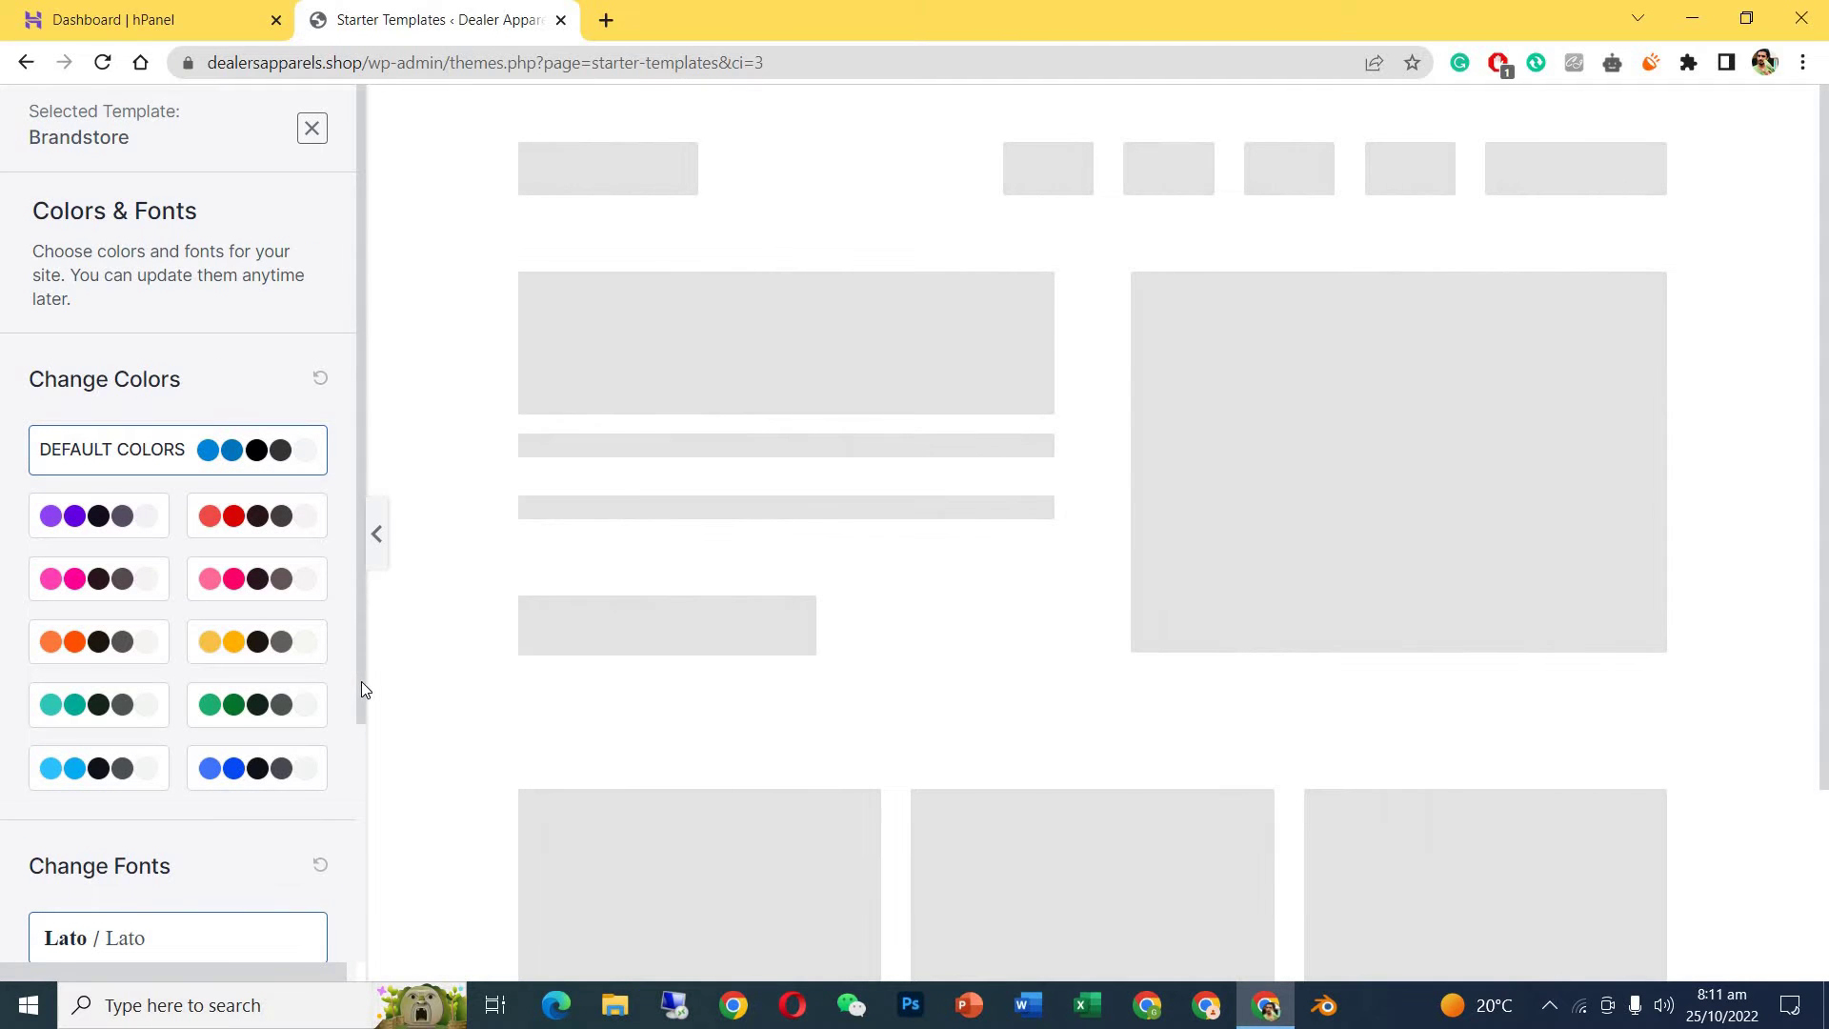
scroll(359, 686, down, 3)
scroll(369, 926, down, 1)
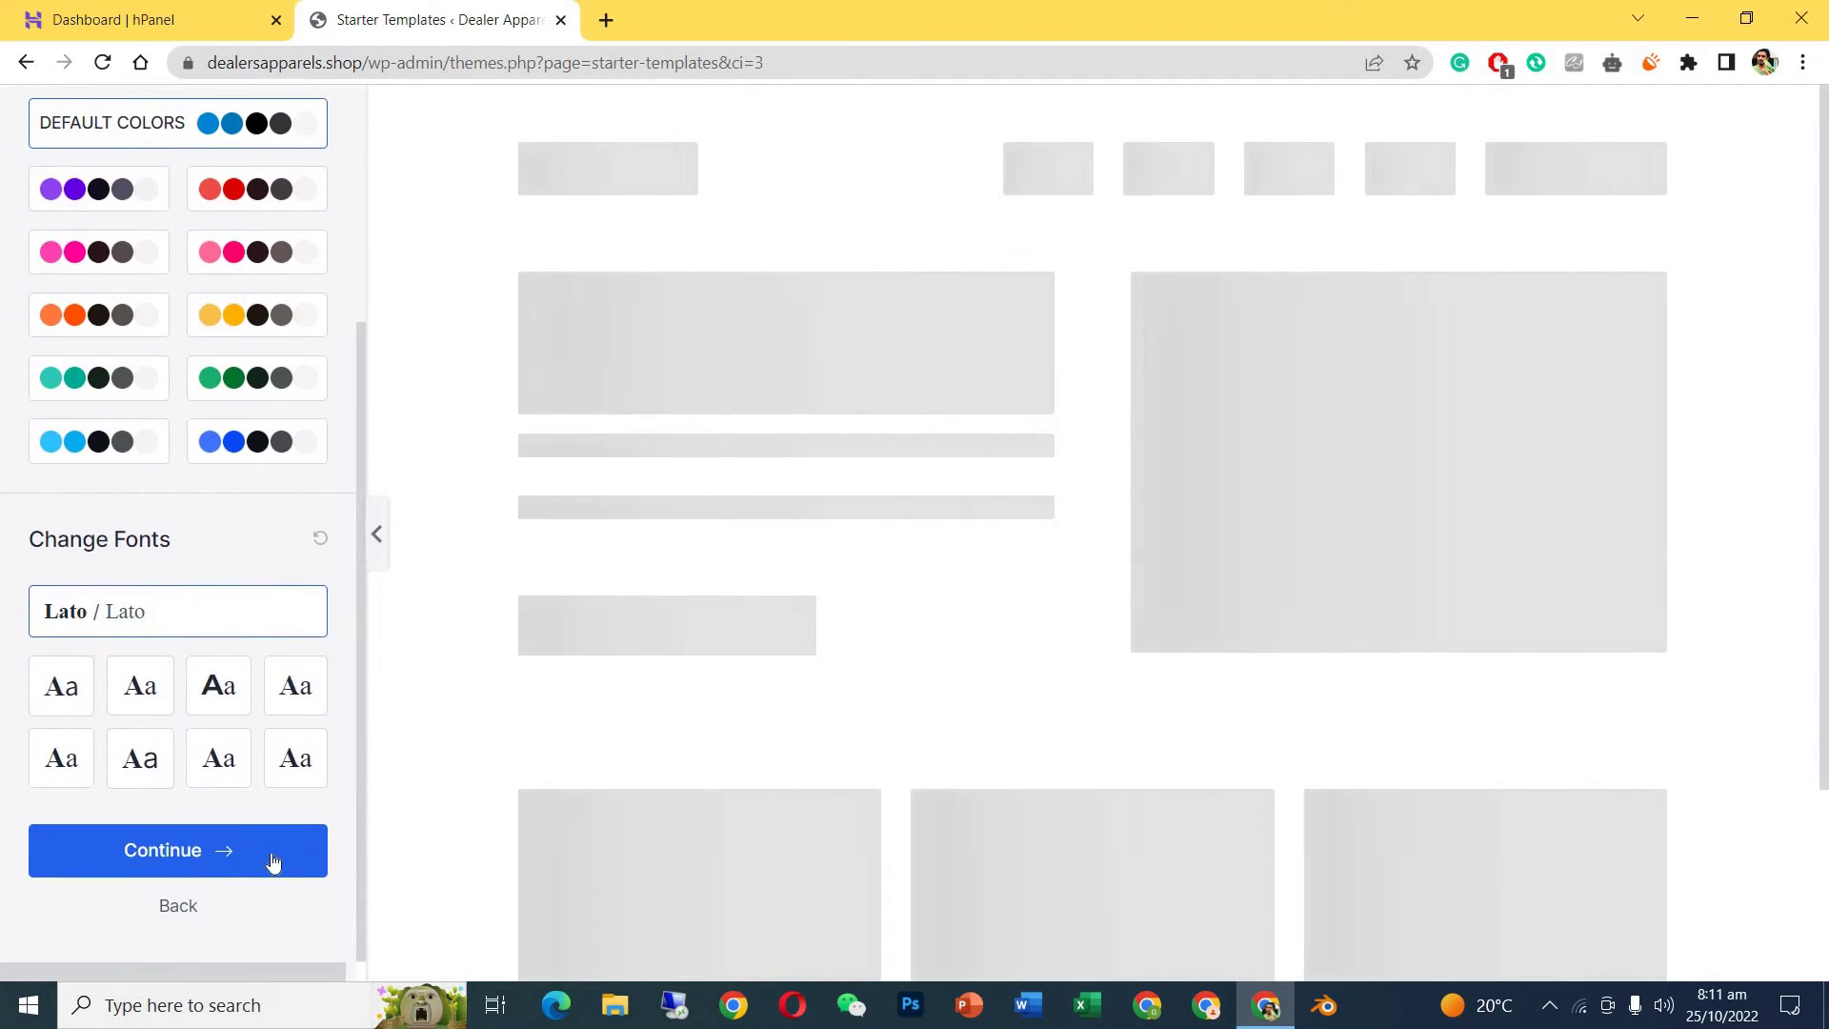
click(190, 861)
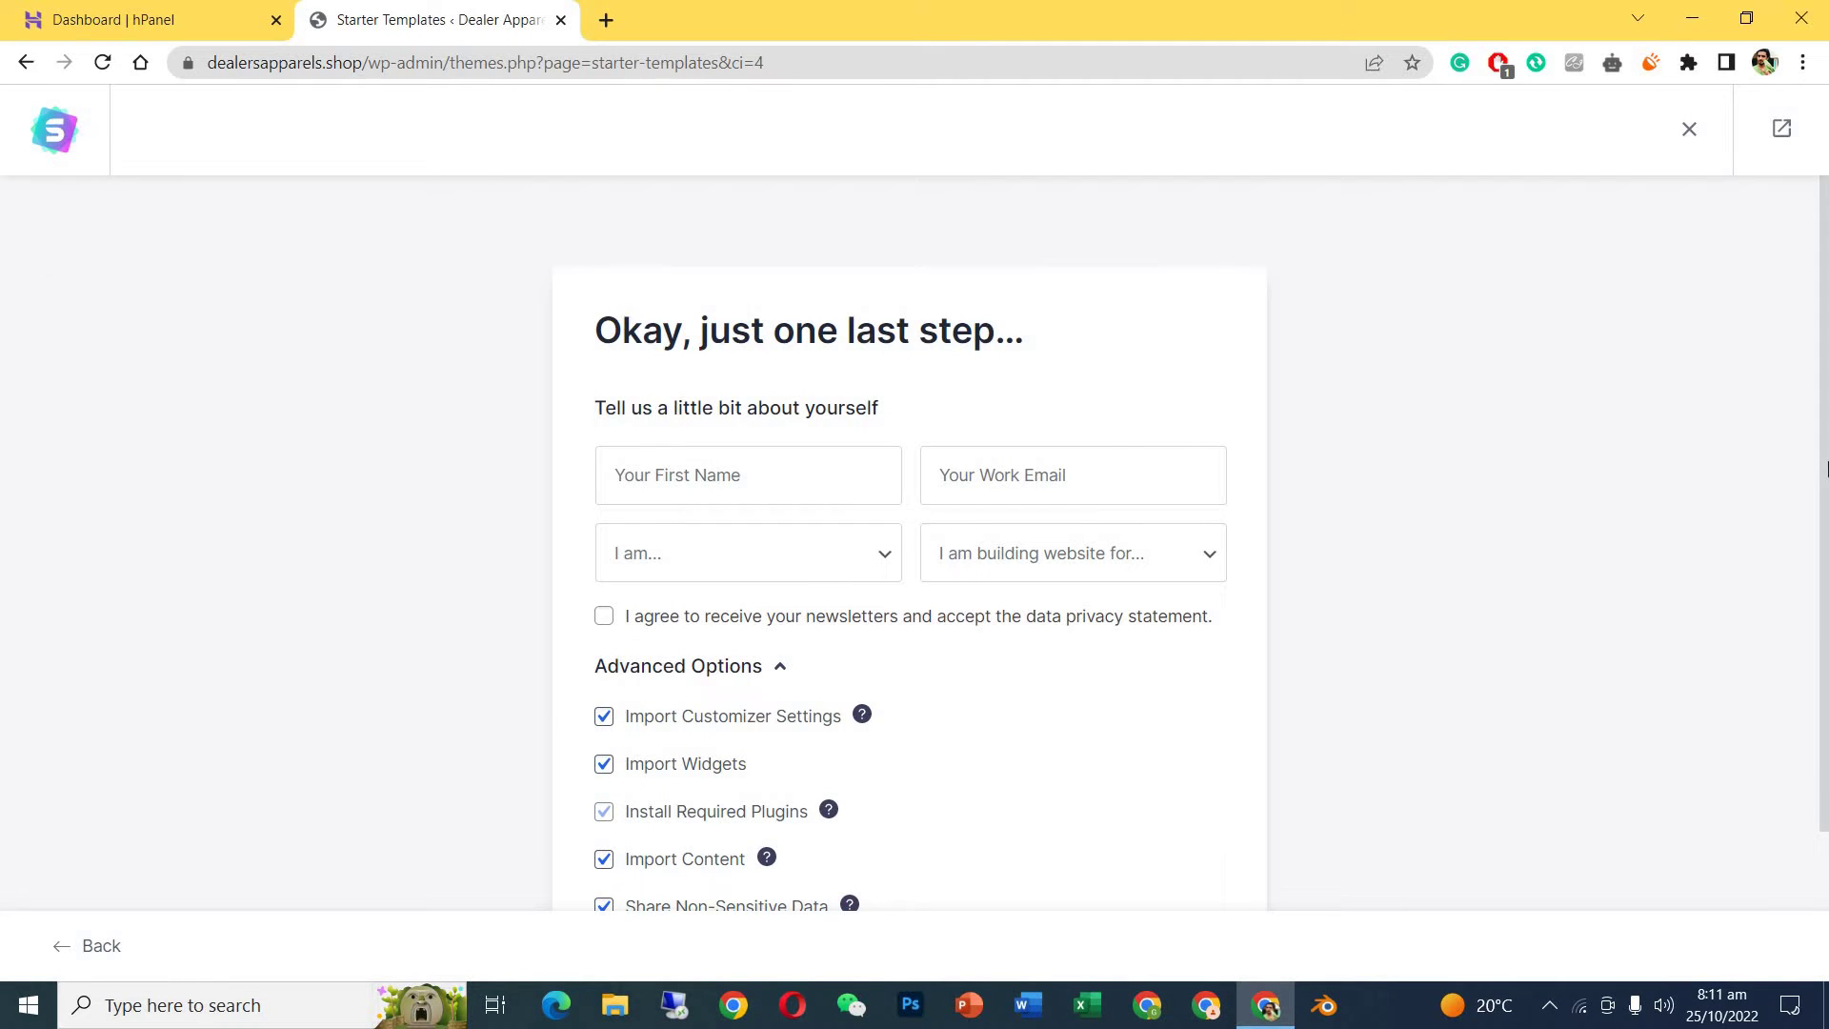
Build the website with all advanced import options kept enabled and personal details left blank, and view the finished site.
scroll(1800, 686, down, 2)
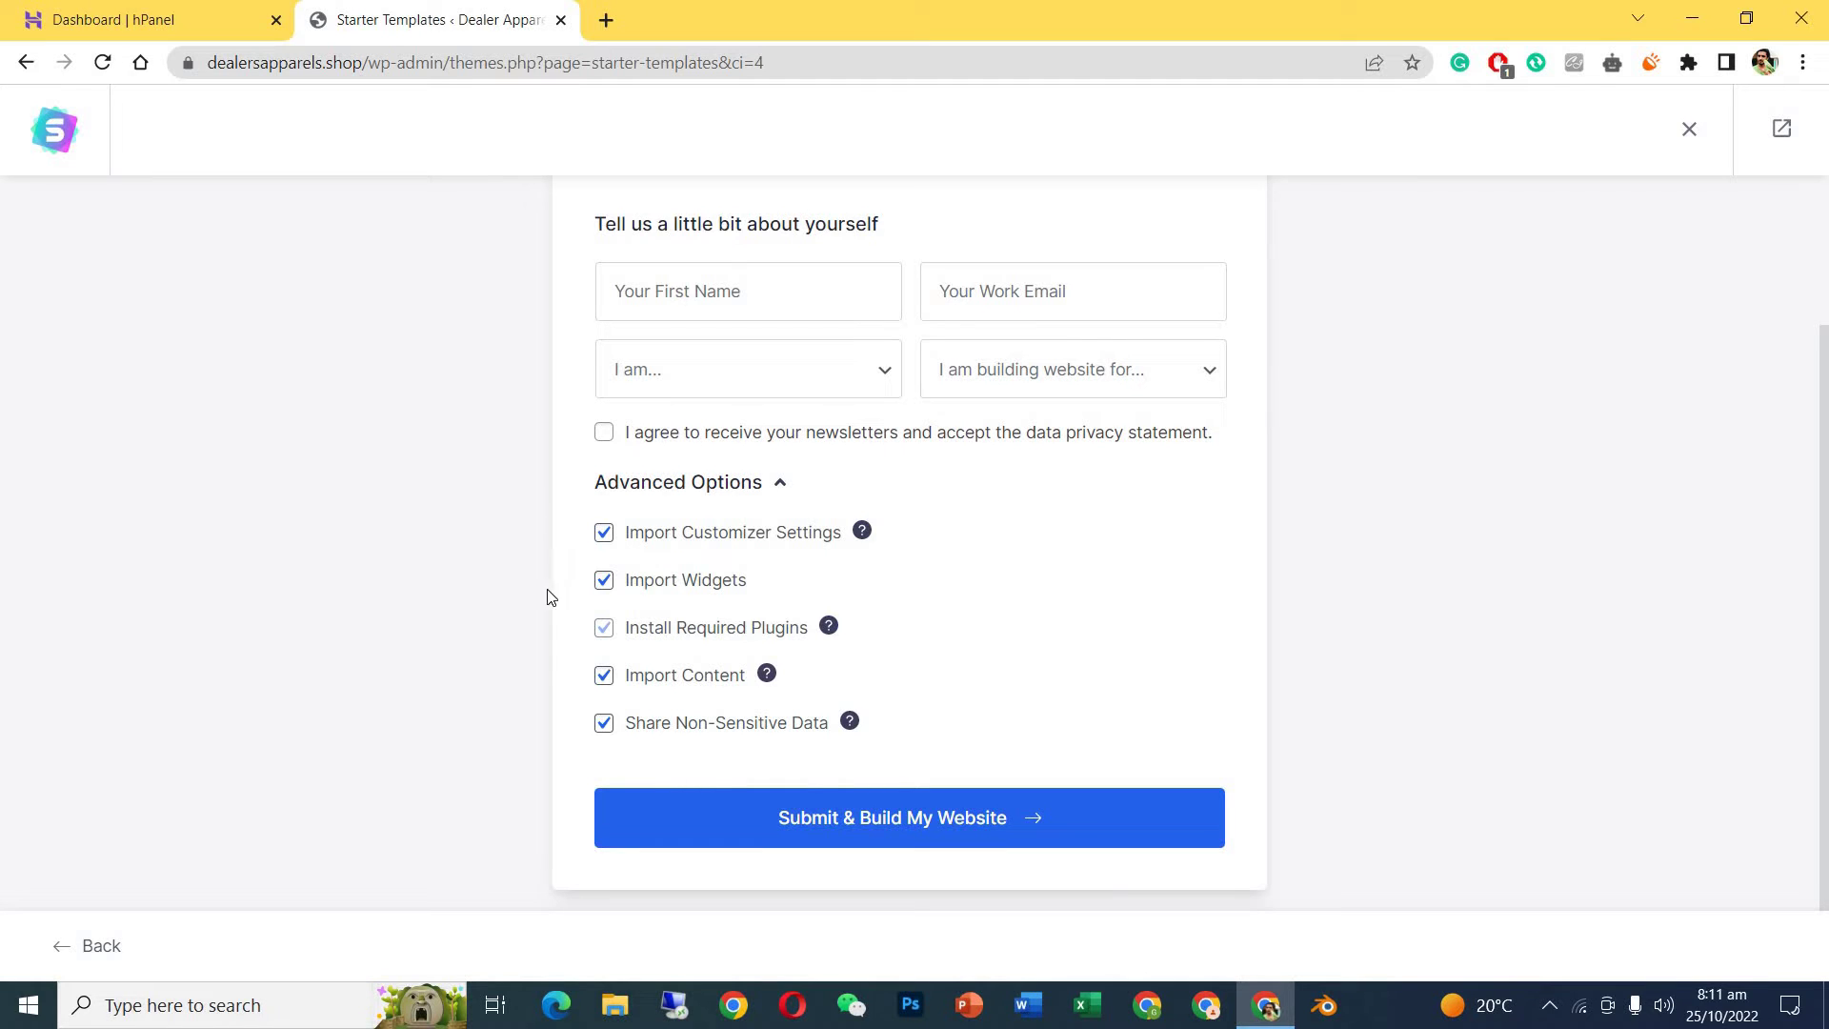
click(832, 818)
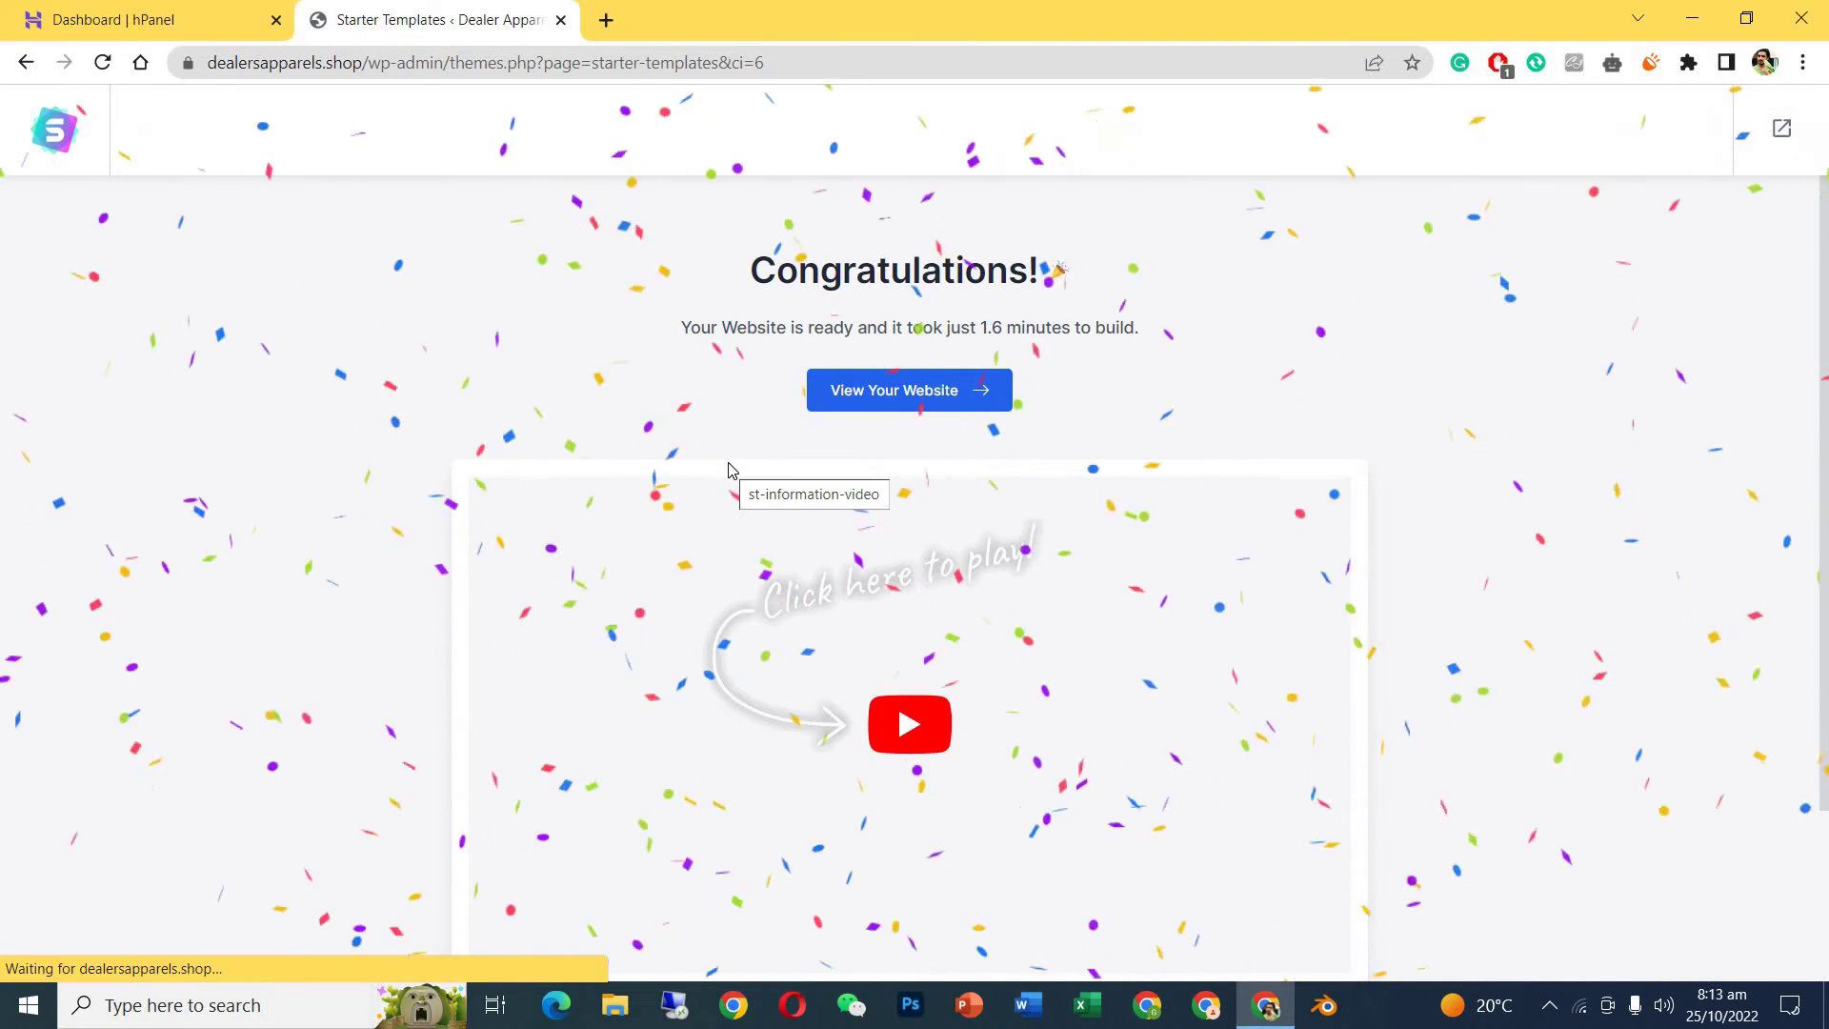
click(892, 390)
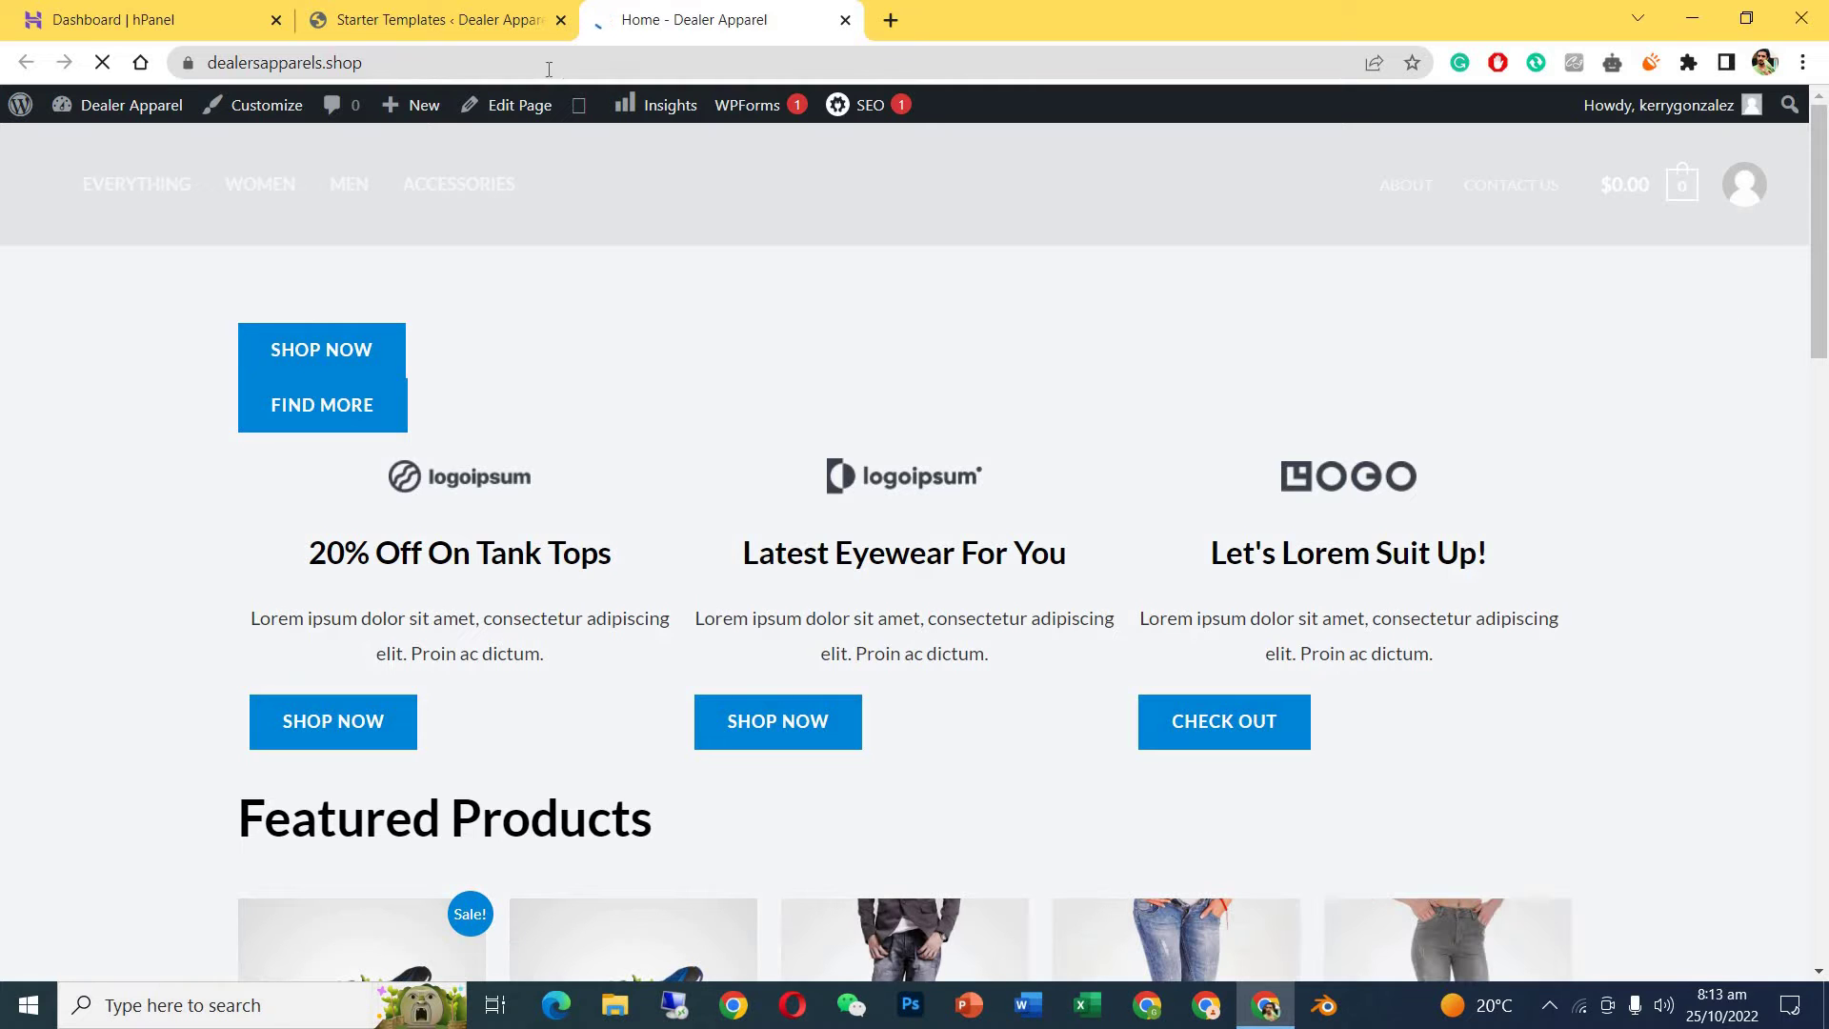
Copy the site address, open dealersapparels.shop in a new browser tab, and look over the homepage.
click(376, 61)
key(ctrl+a)
key(ctrl+c)
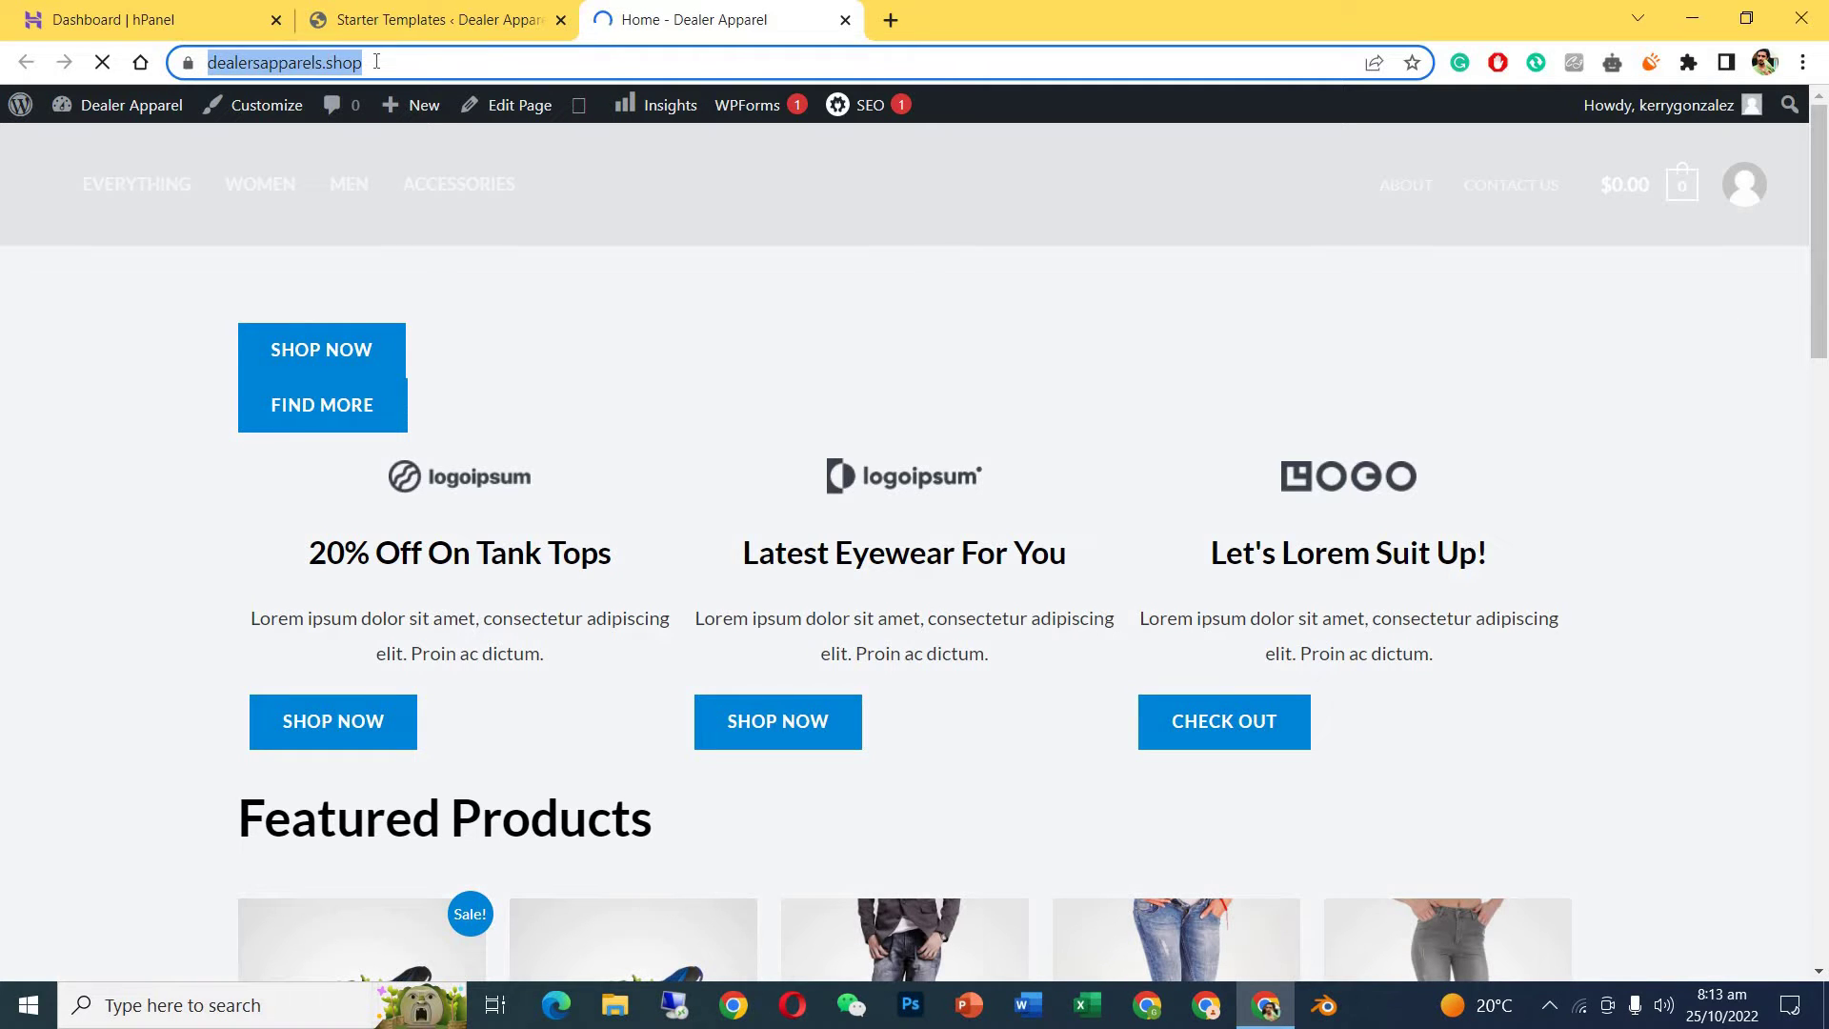
click(886, 17)
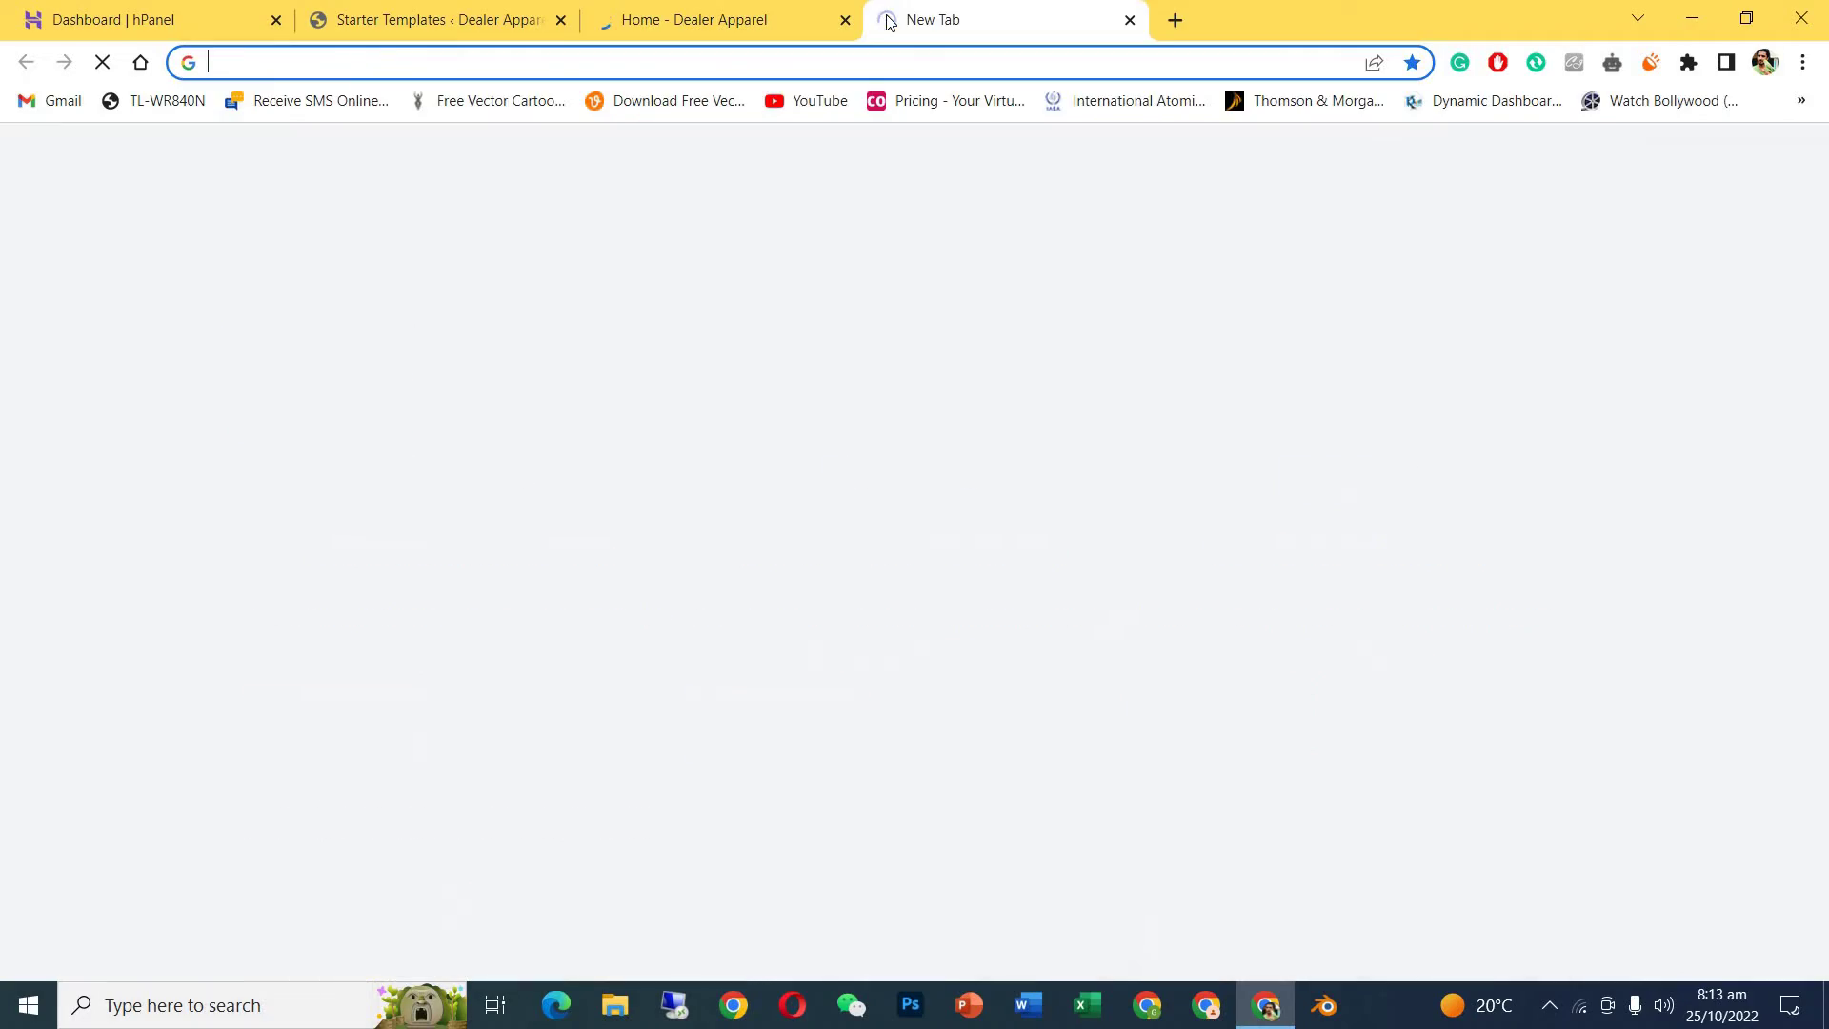
key(ctrl+v)
key(Return)
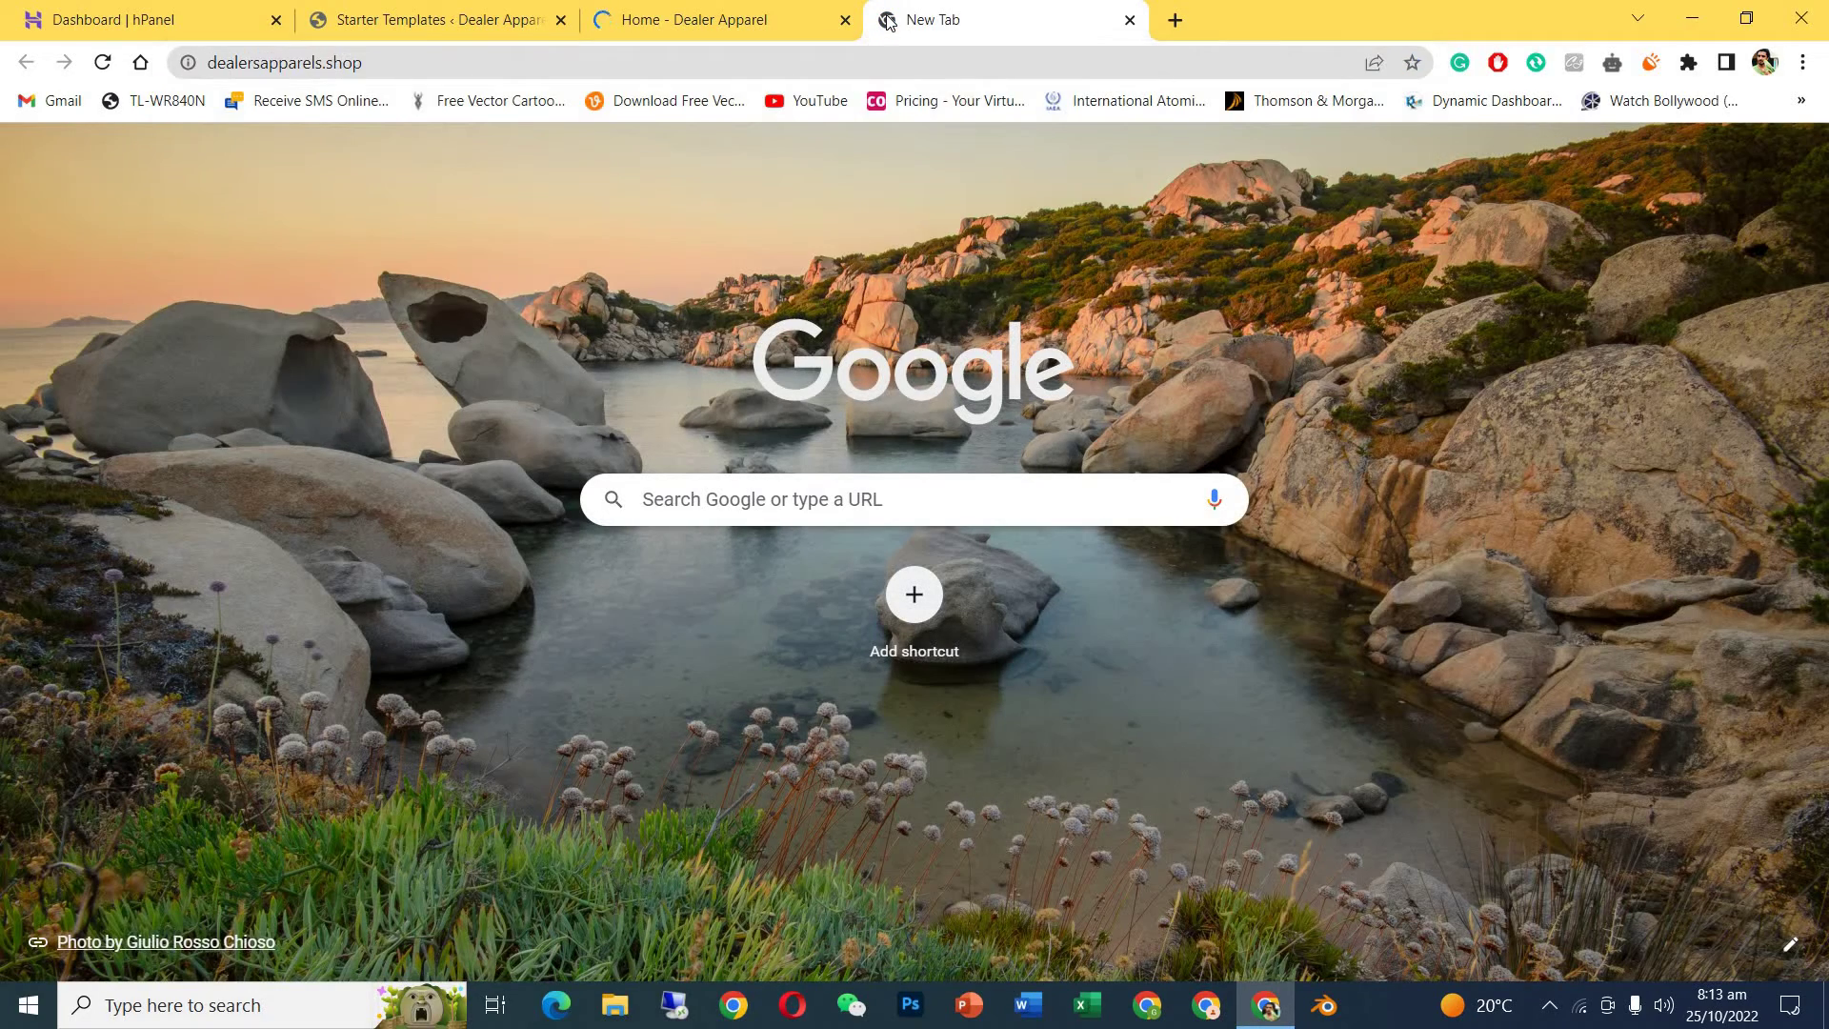
click(799, 9)
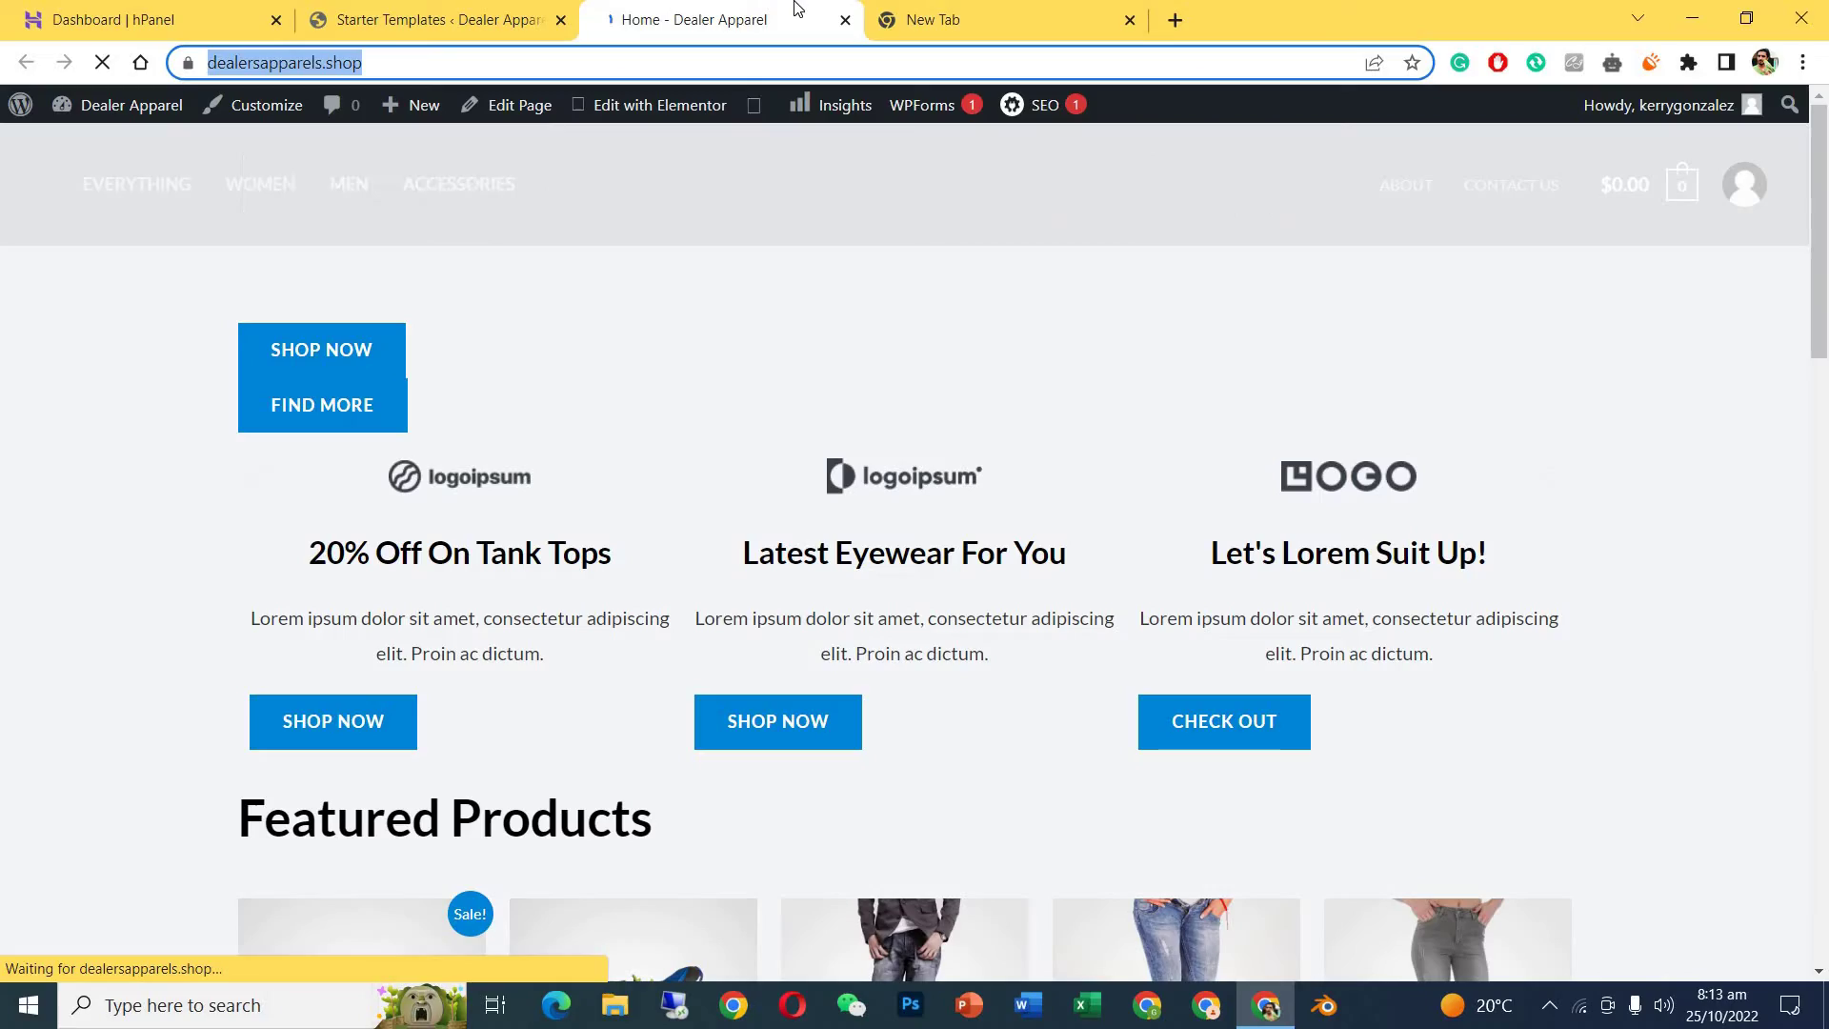
click(964, 15)
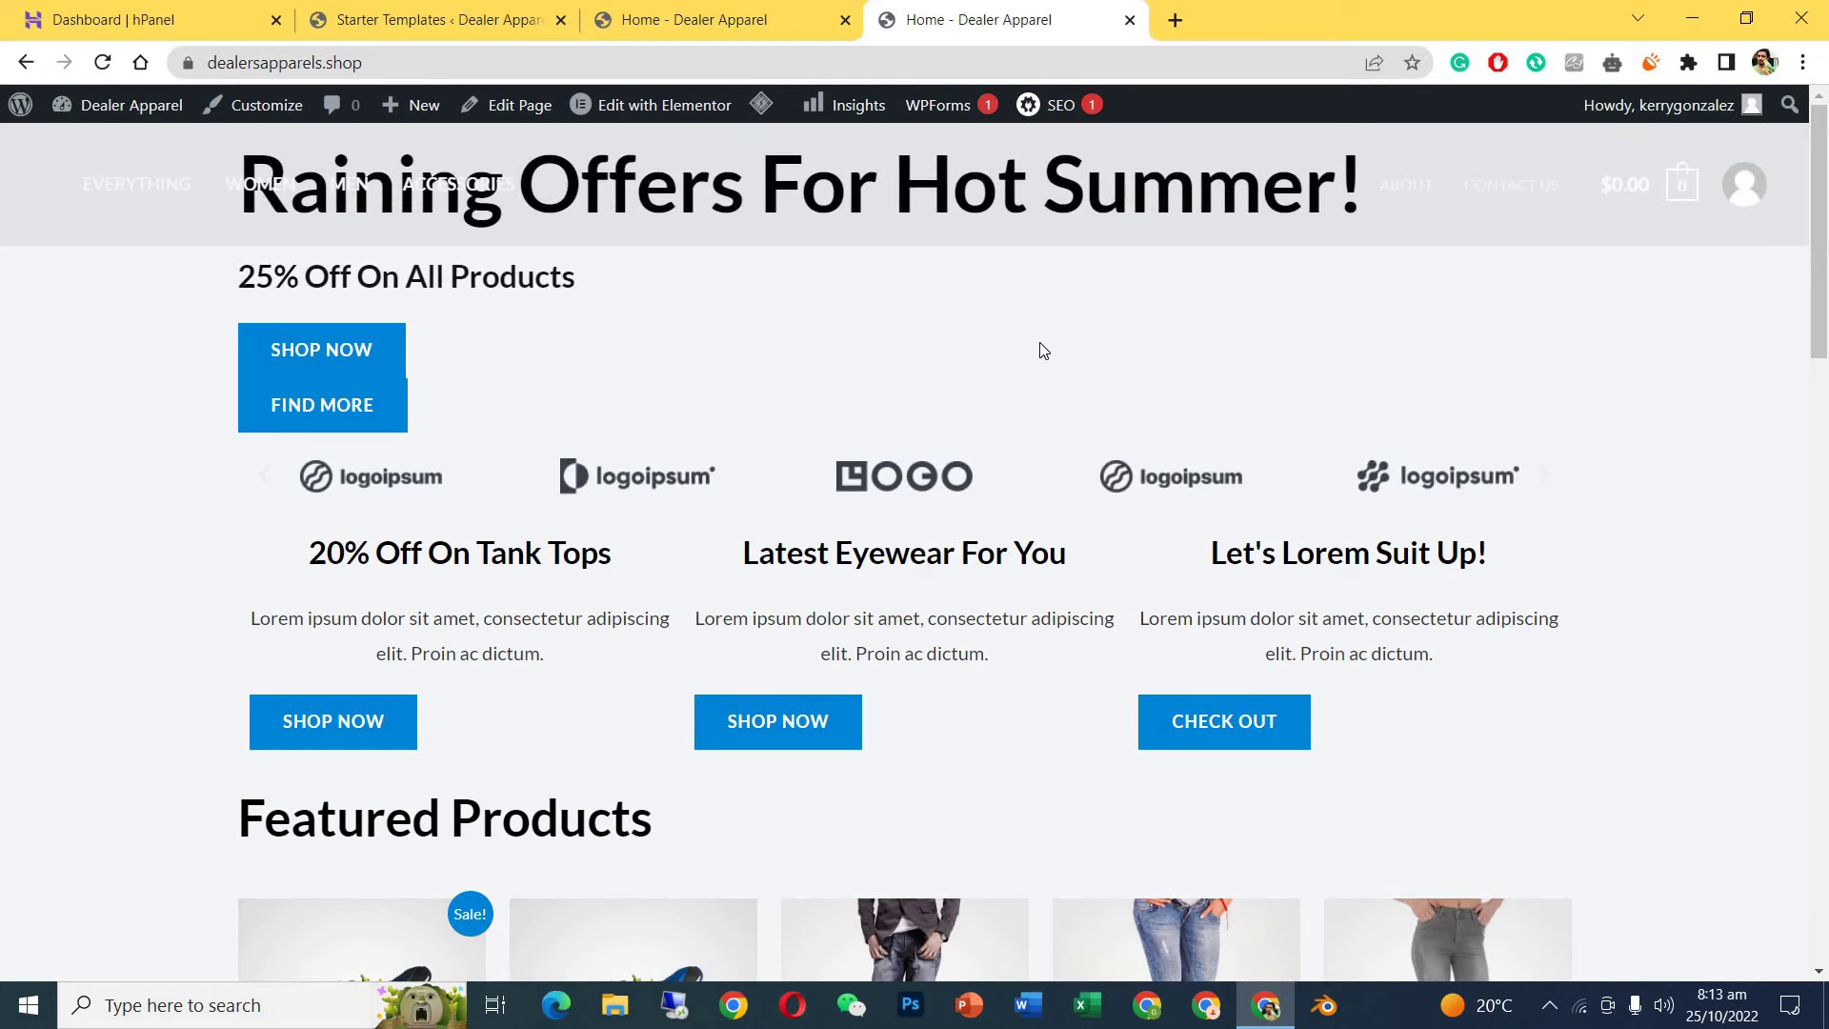
drag(1816, 212, 801, 92)
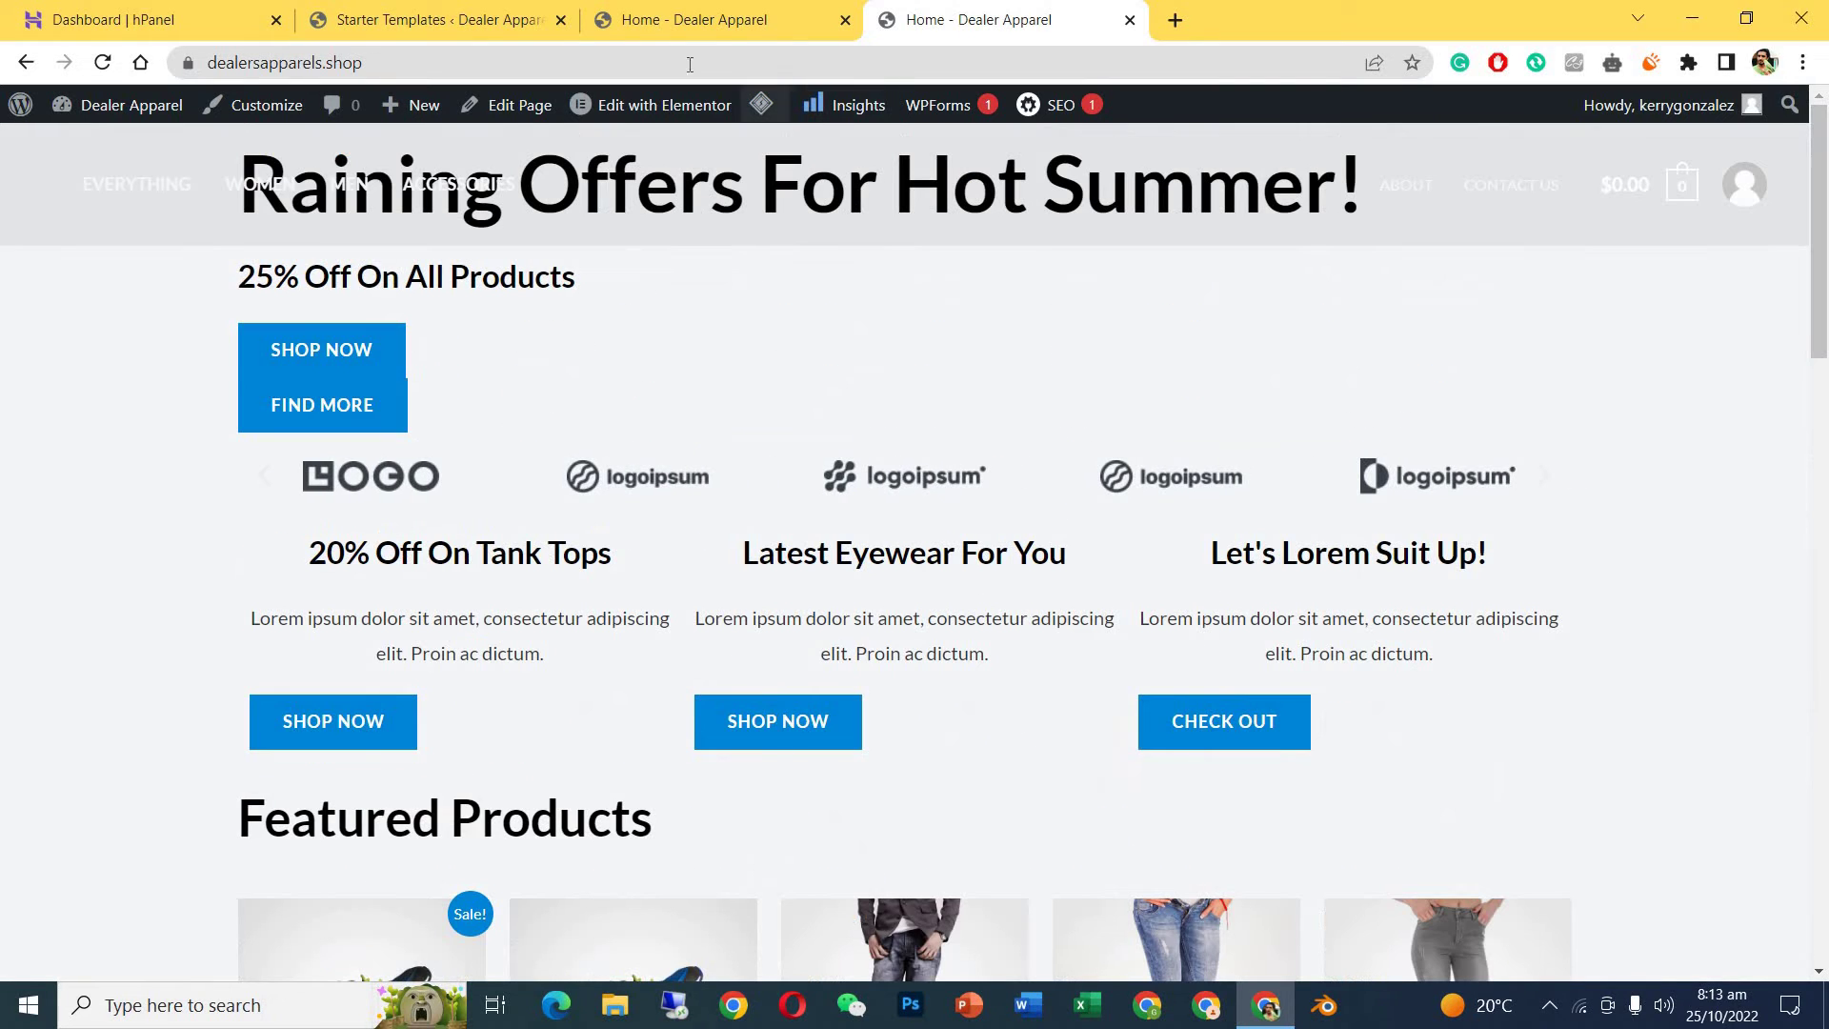
Copy the site address, switch to Microsoft Edge, open dealersapparels.shop in a new tab, and close the browser's start tab.
click(597, 58)
key(ctrl+c)
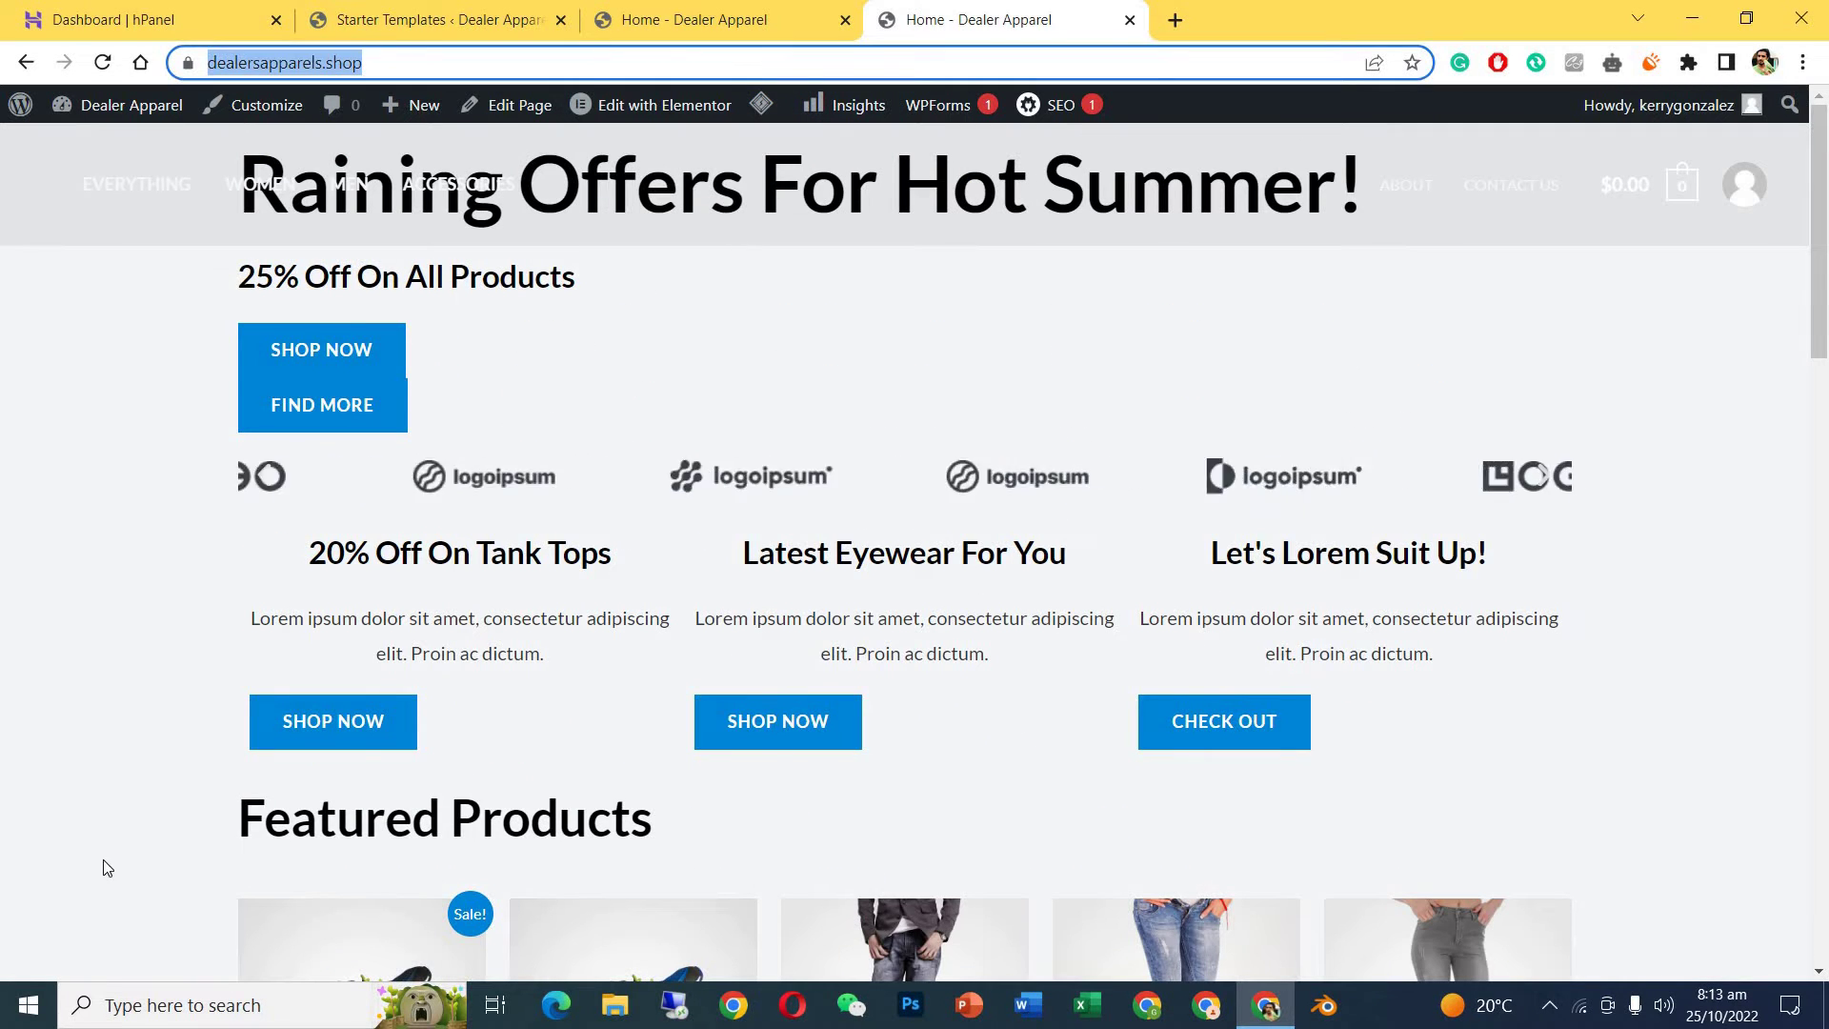
click(553, 1016)
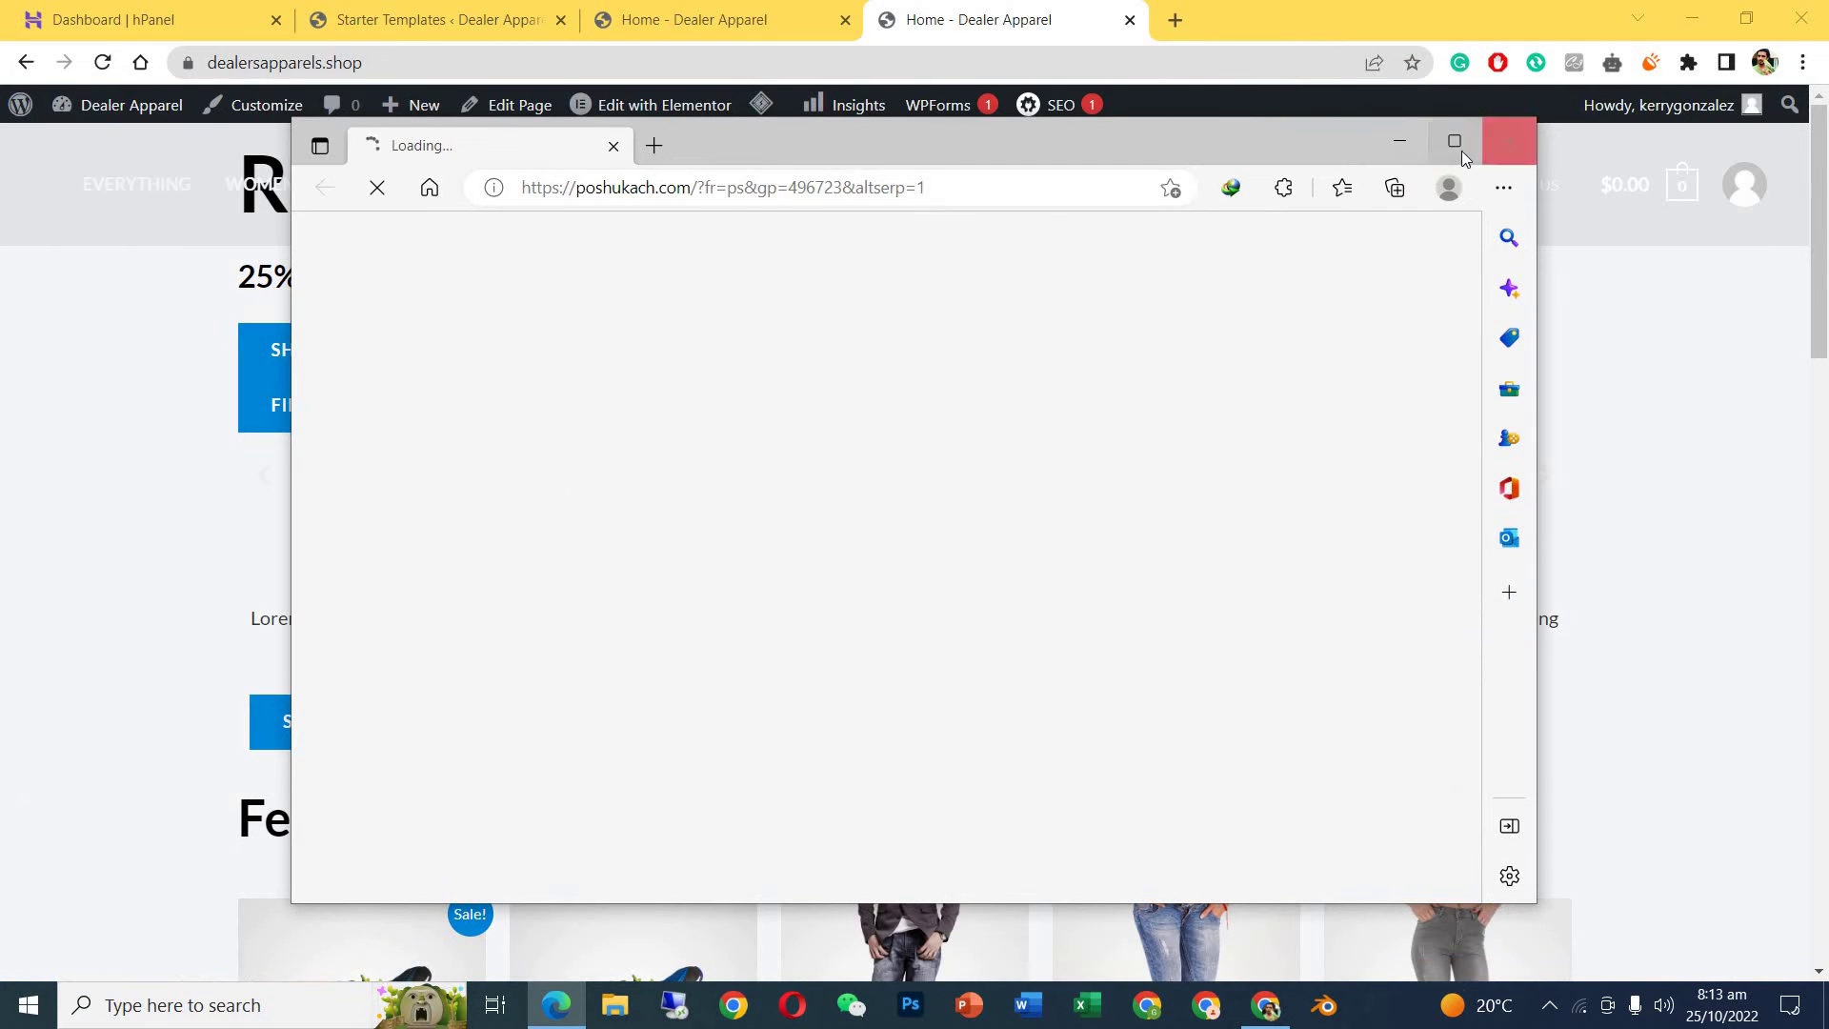
click(1455, 141)
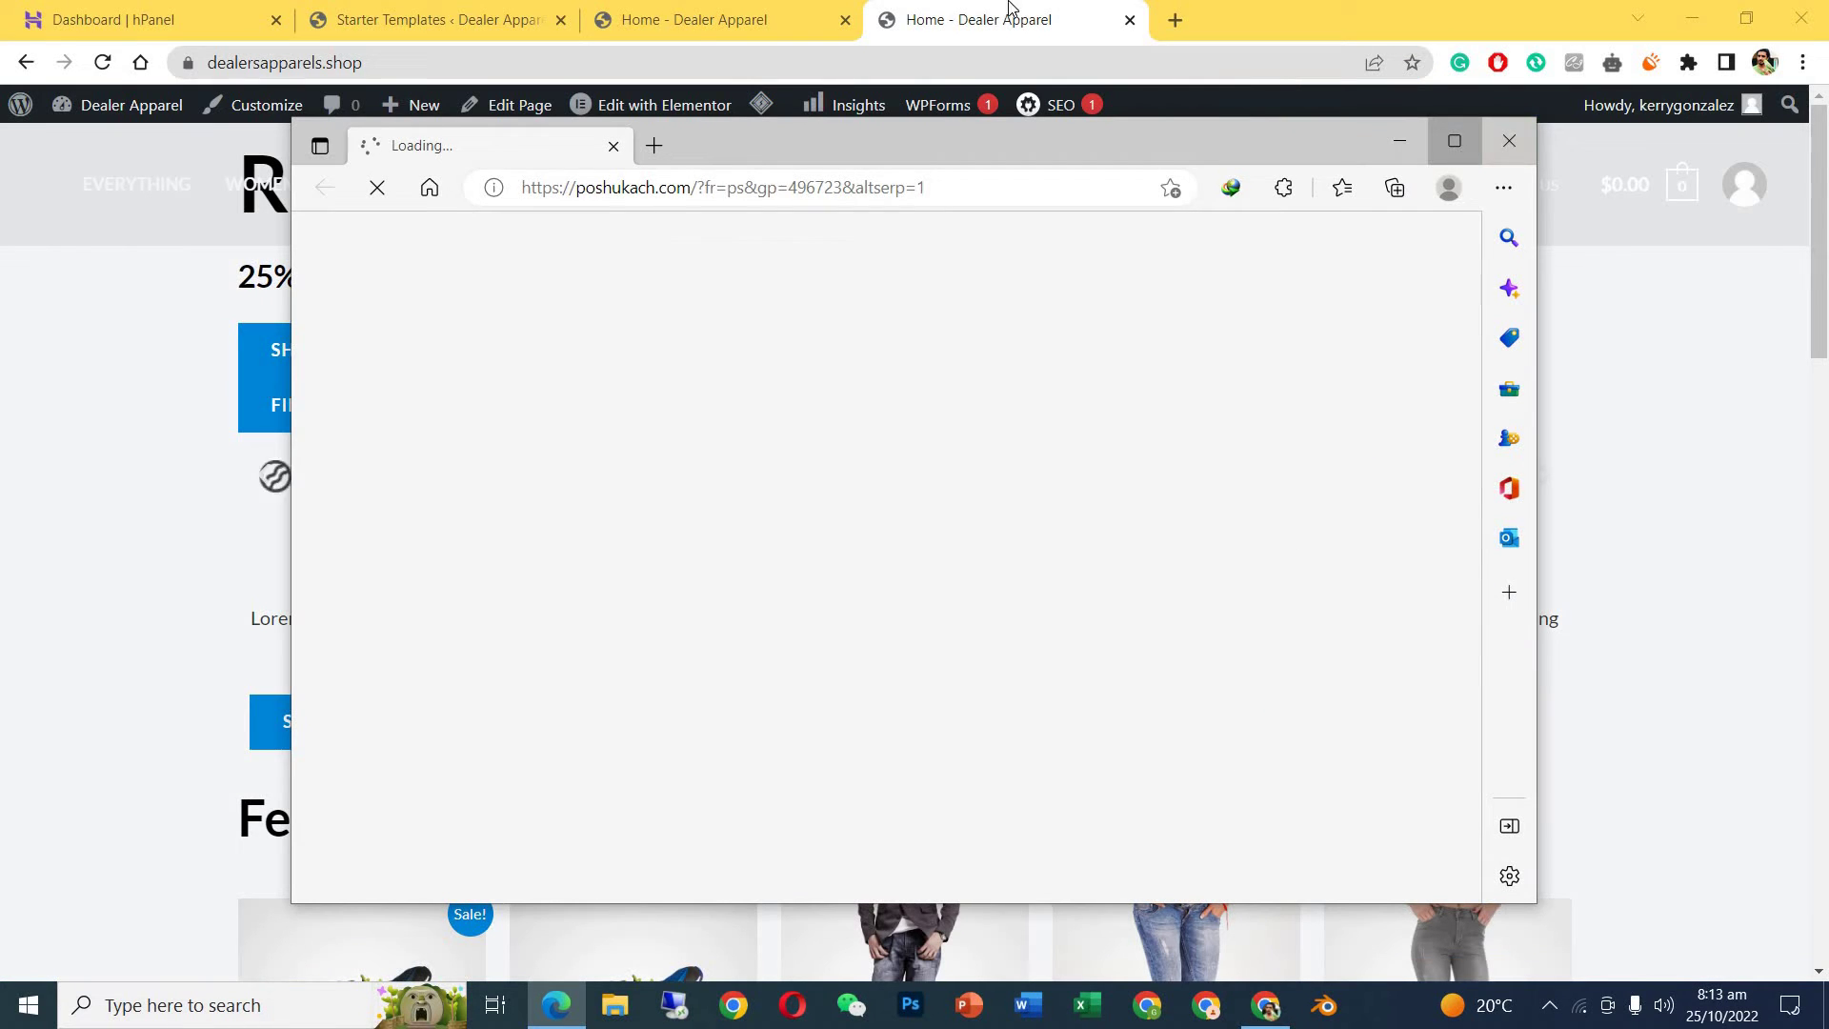
click(363, 18)
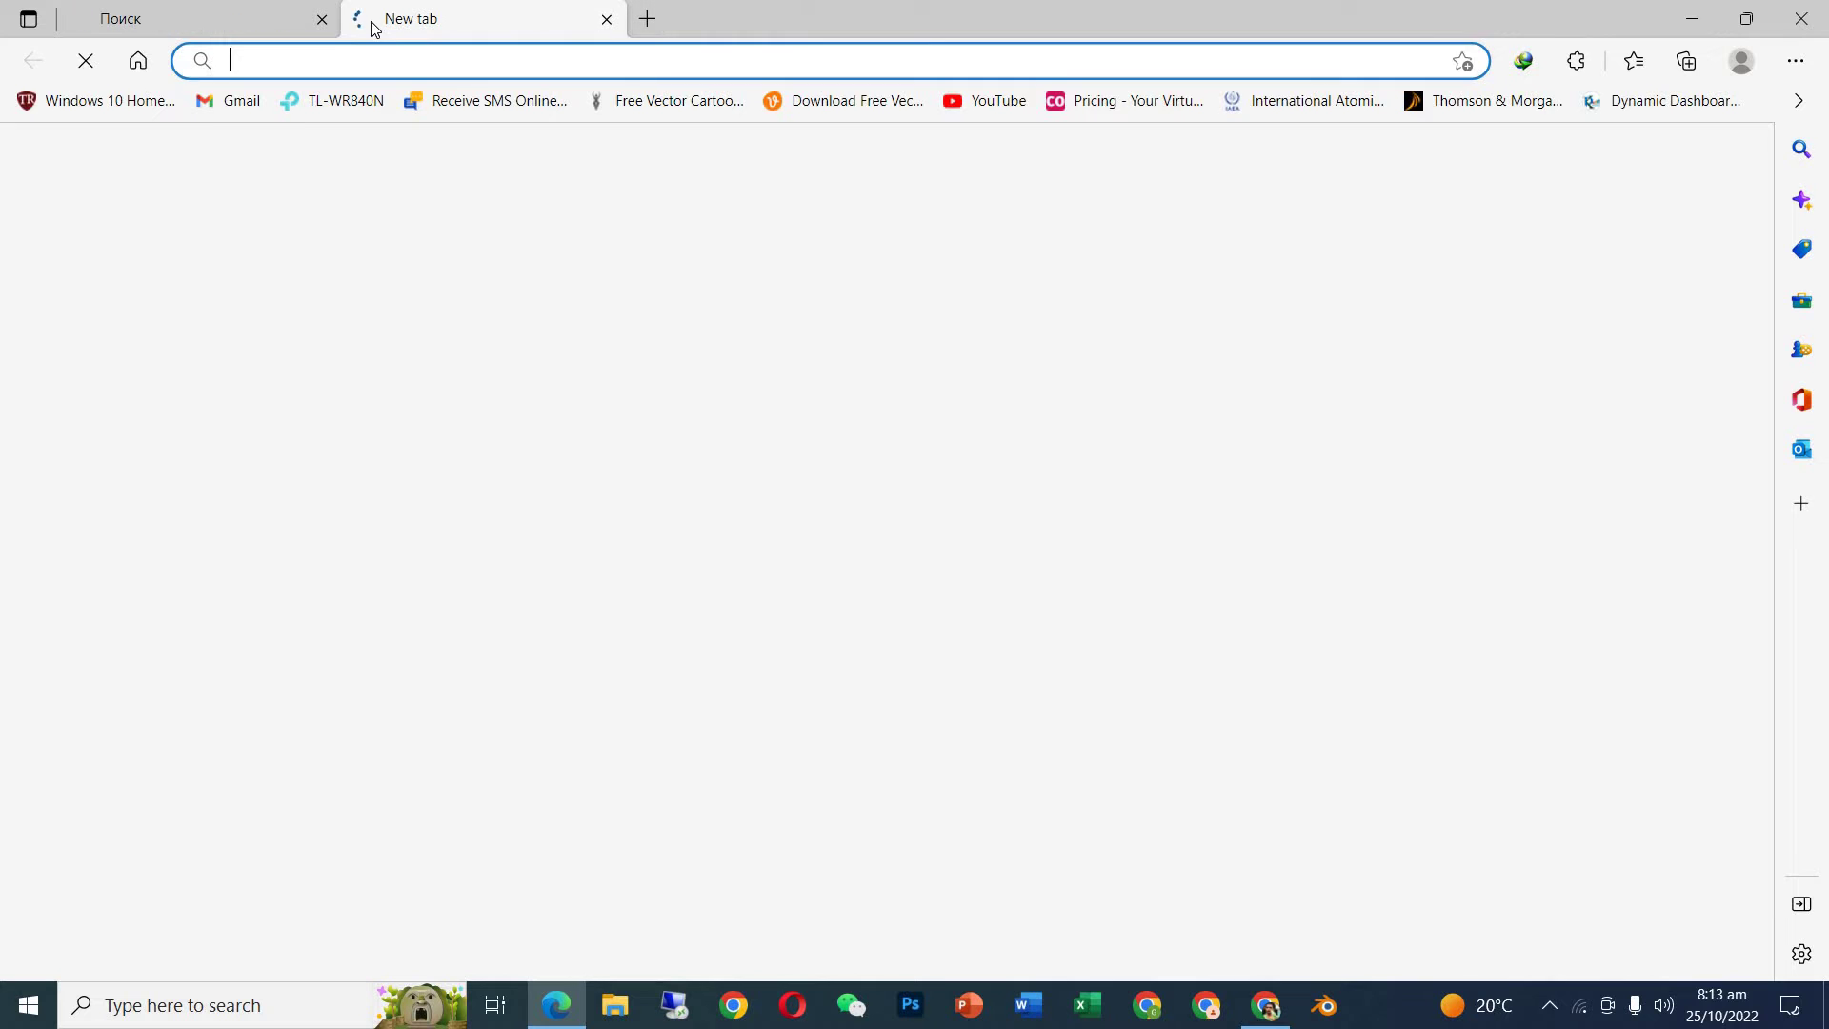
key(ctrl+v)
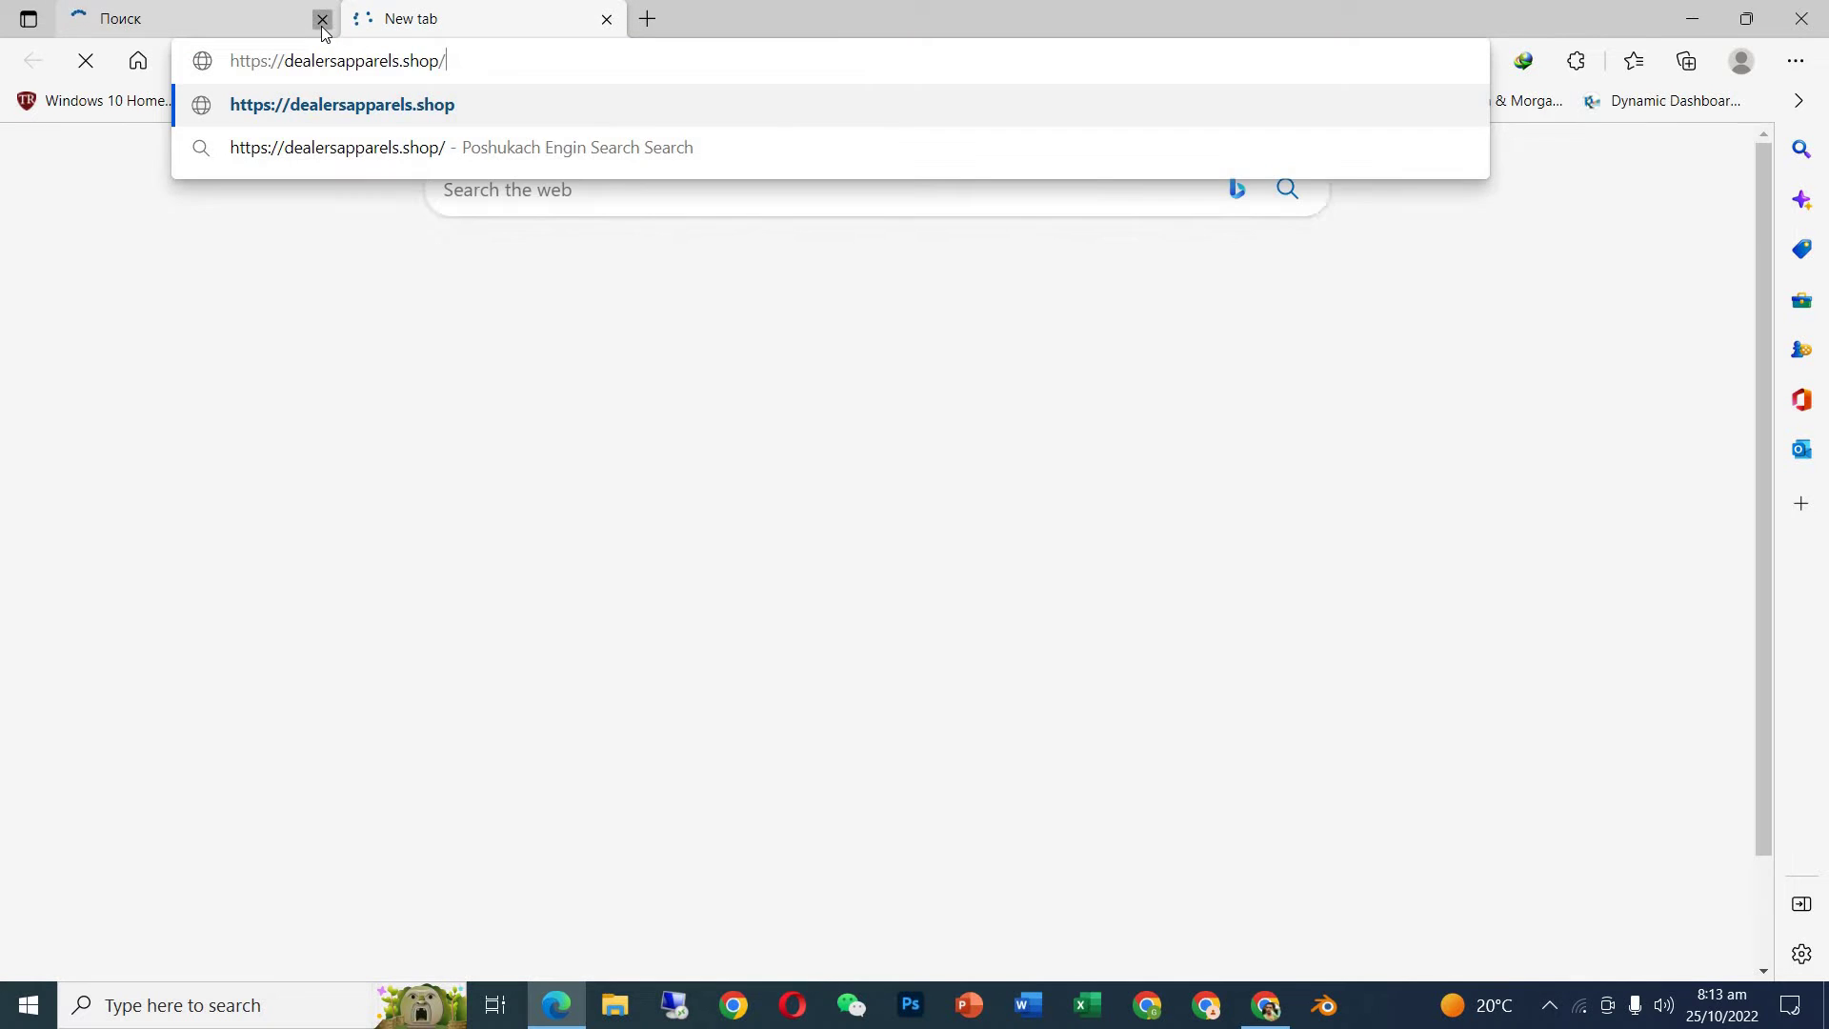
key(Return)
click(322, 19)
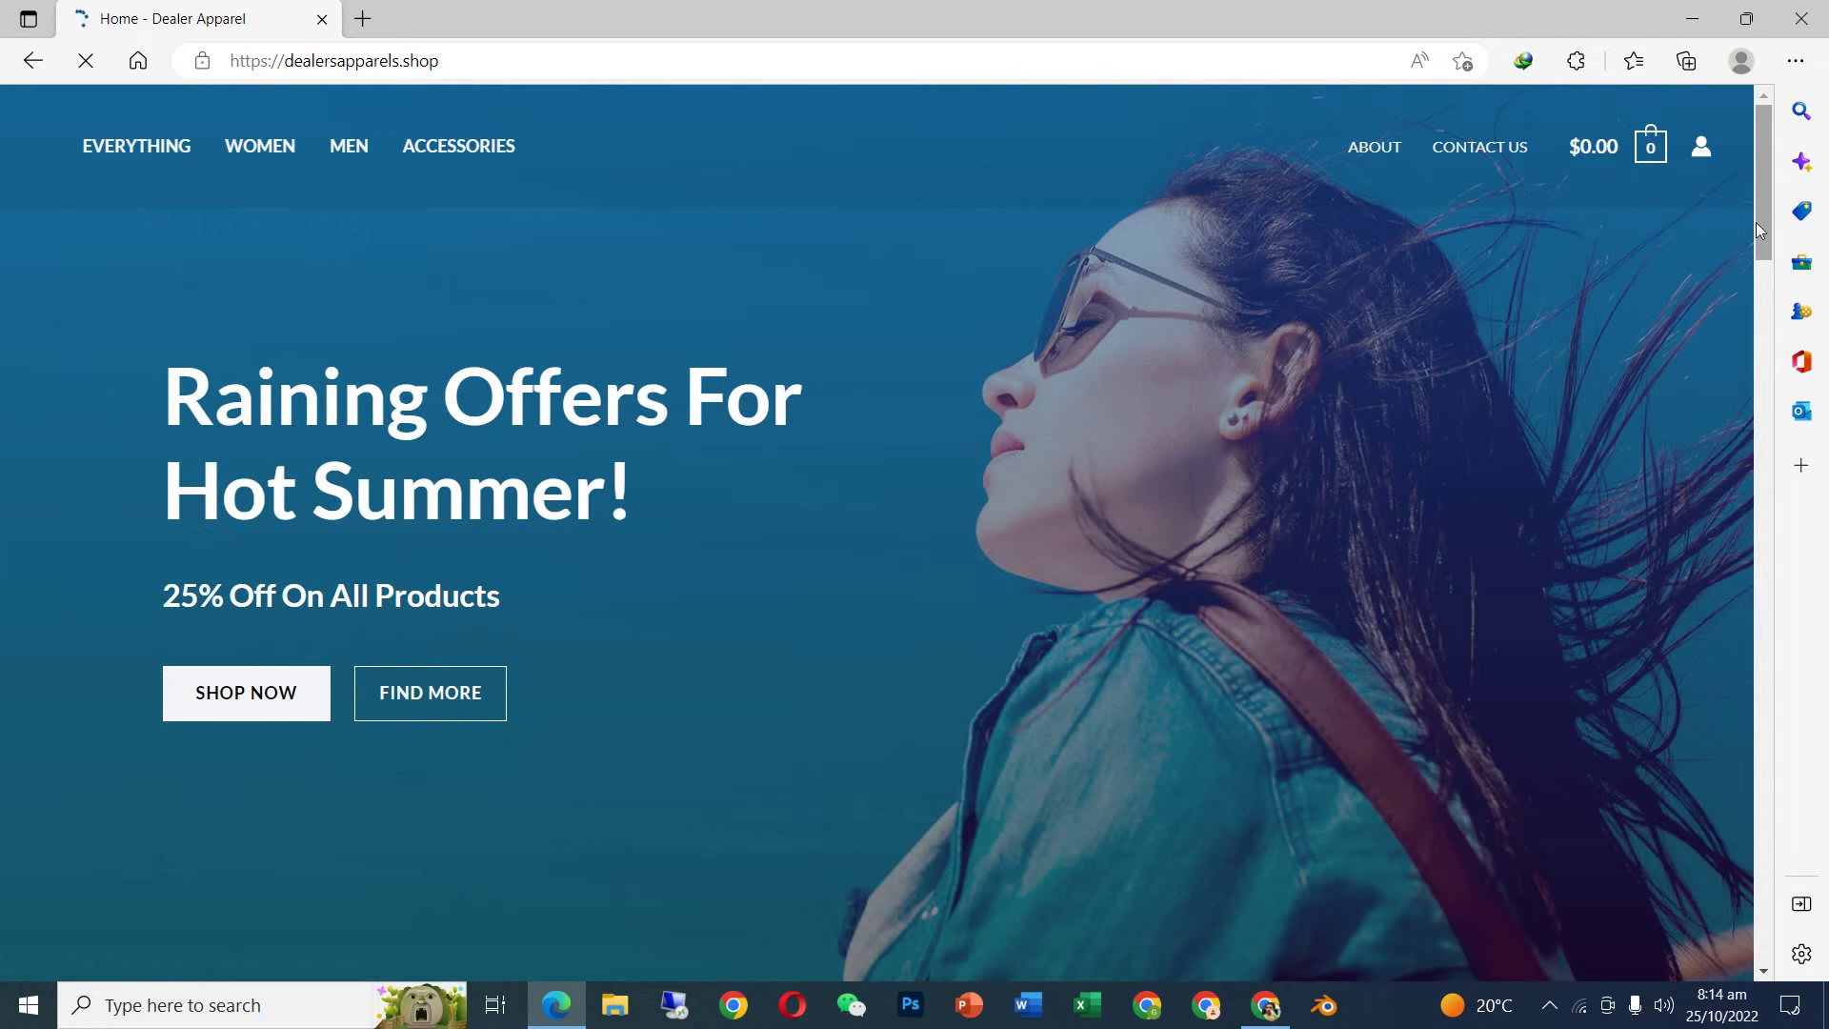
Look over the homepage's promotional banners and try the Shop Now links for eyewear, tank tops and the hero section.
drag(1763, 226, 1744, 425)
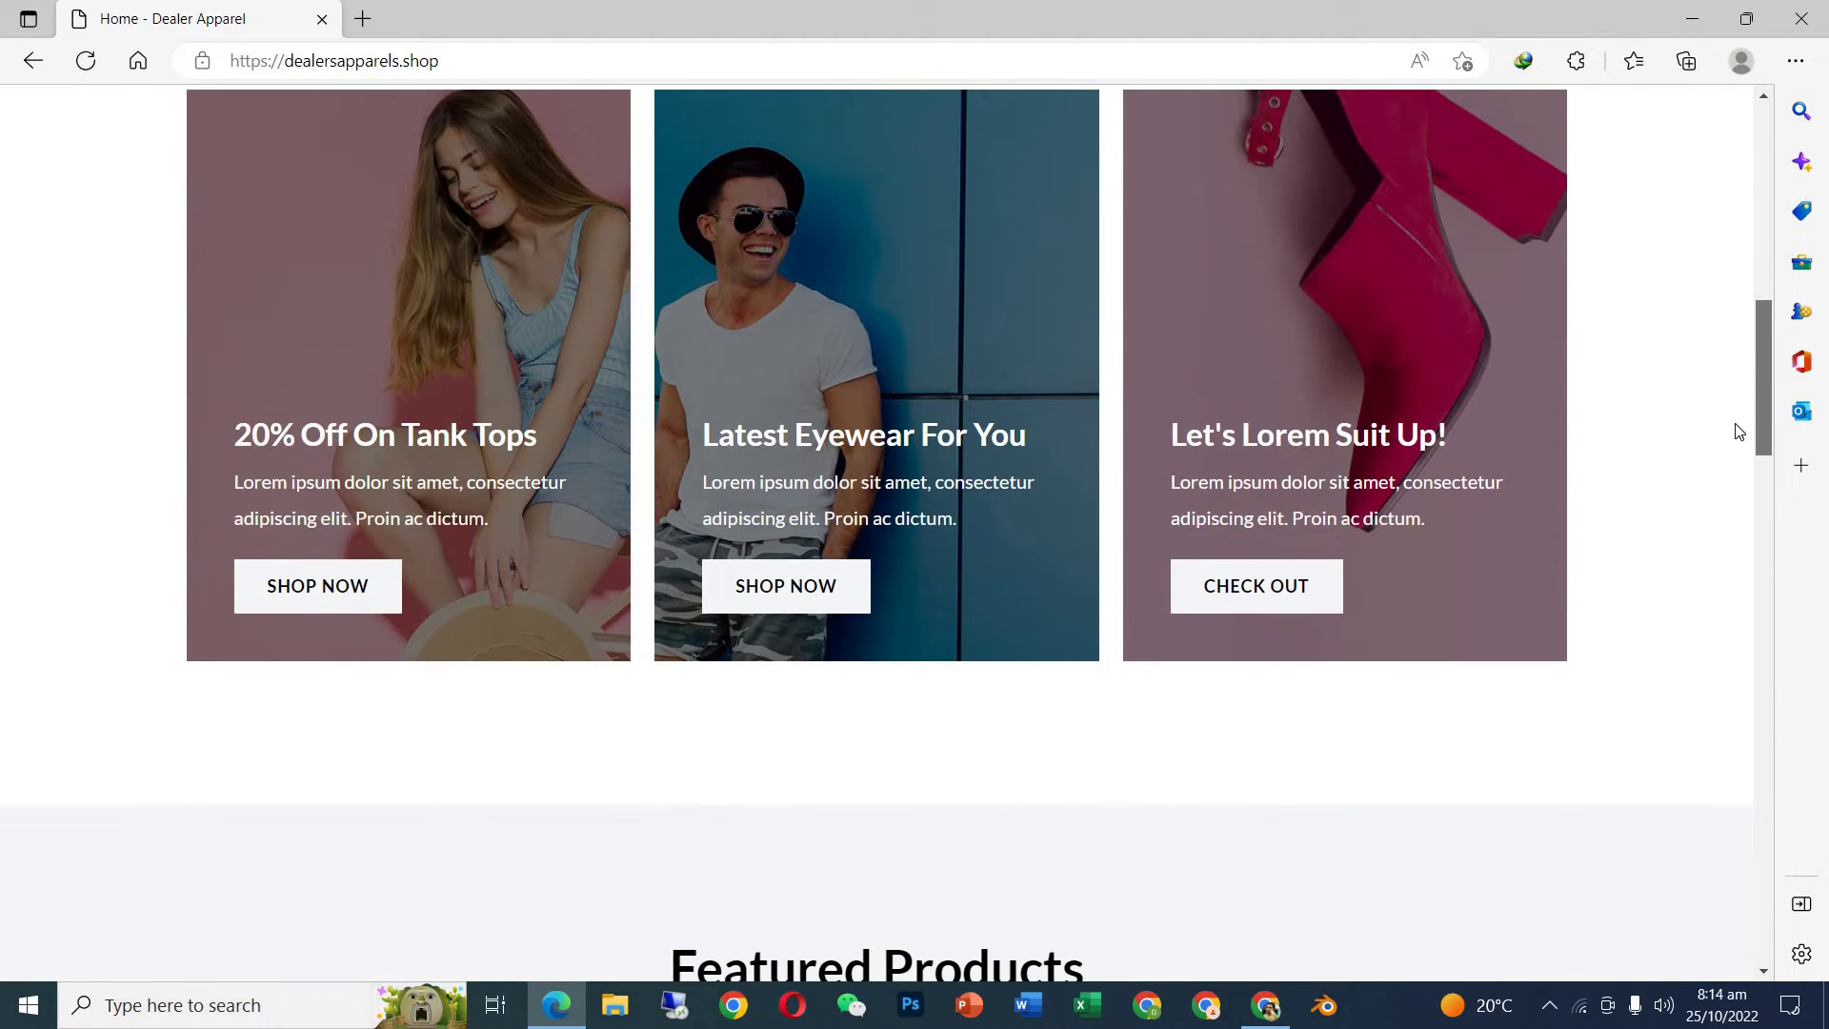
click(752, 583)
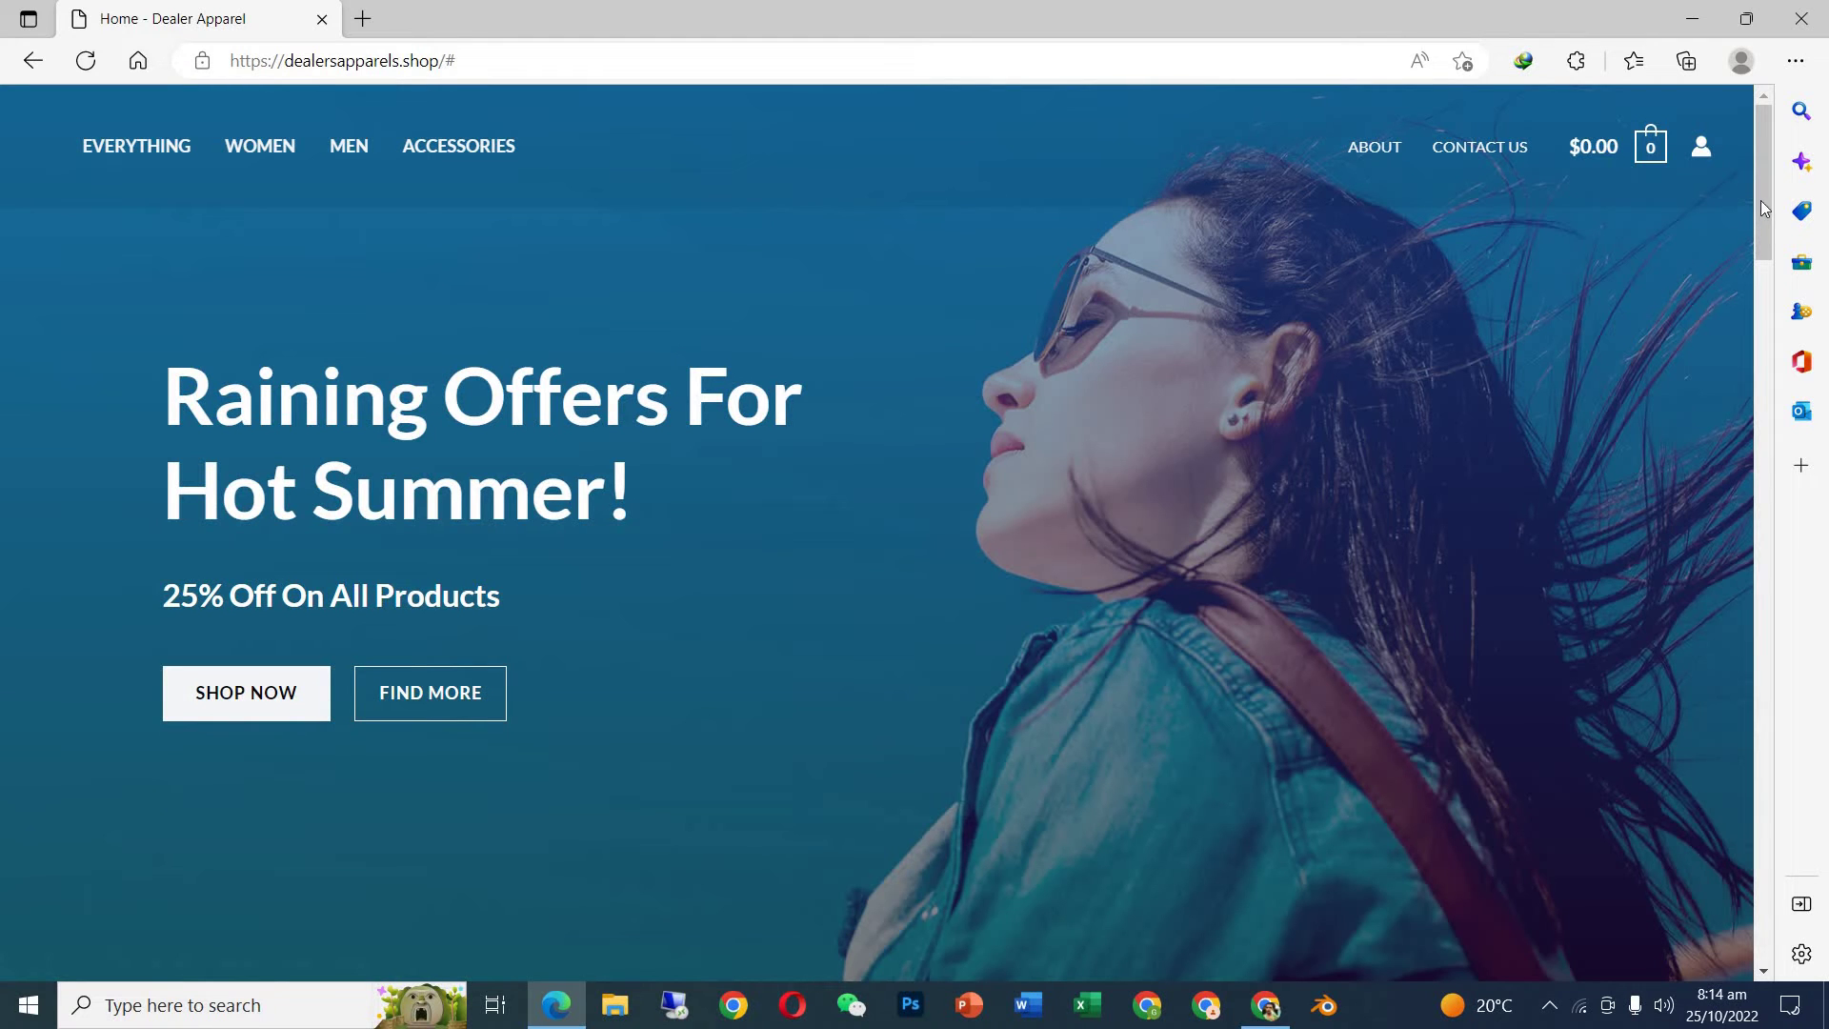
drag(1761, 200, 1730, 382)
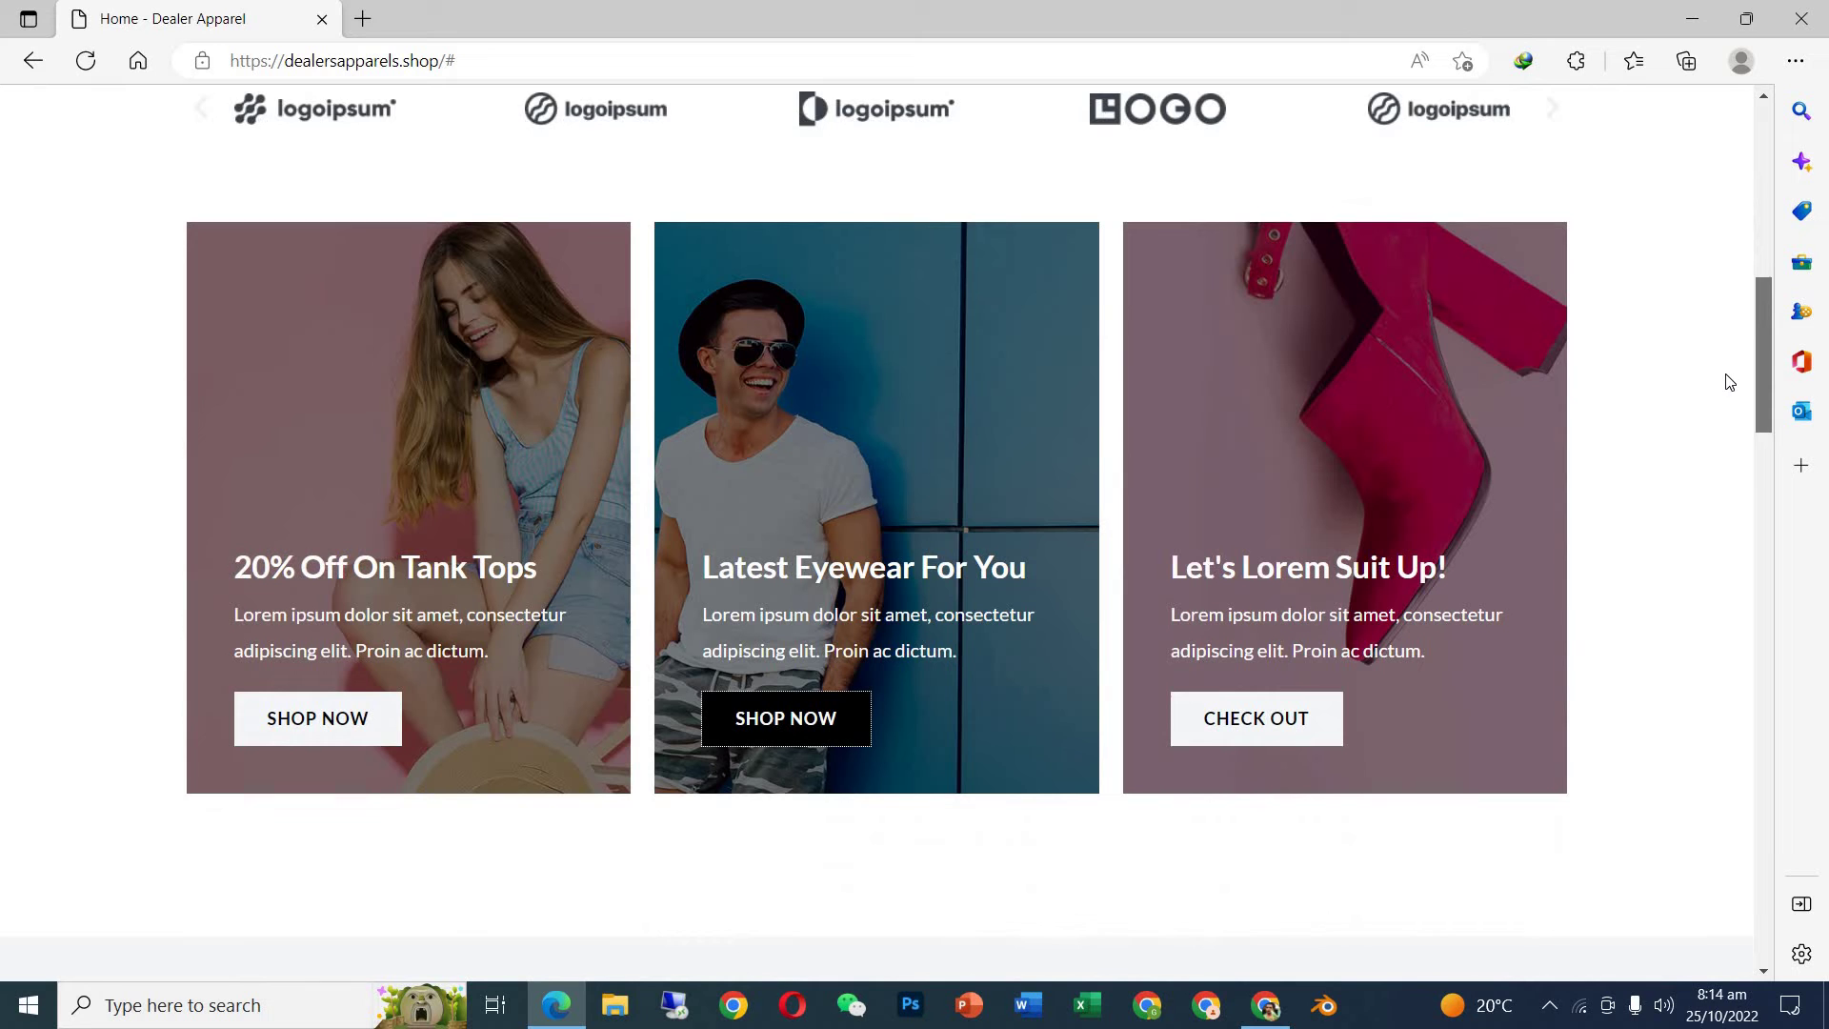
click(319, 733)
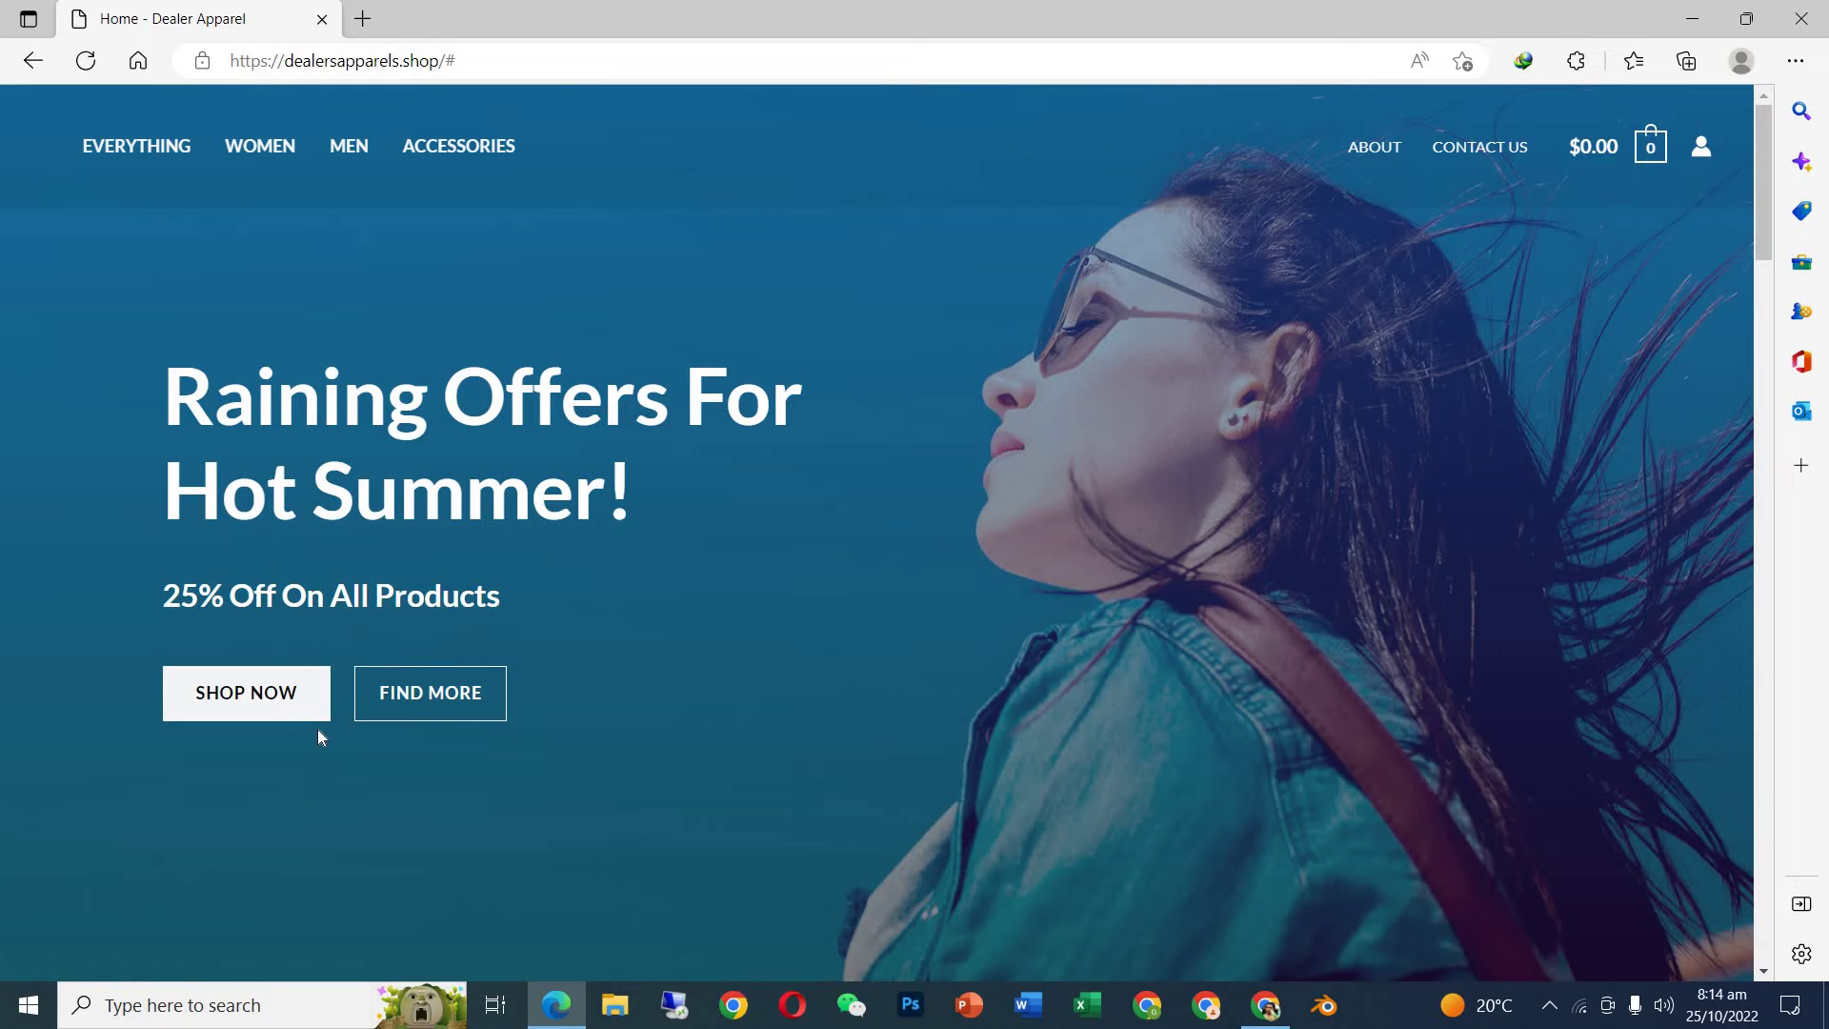
click(256, 710)
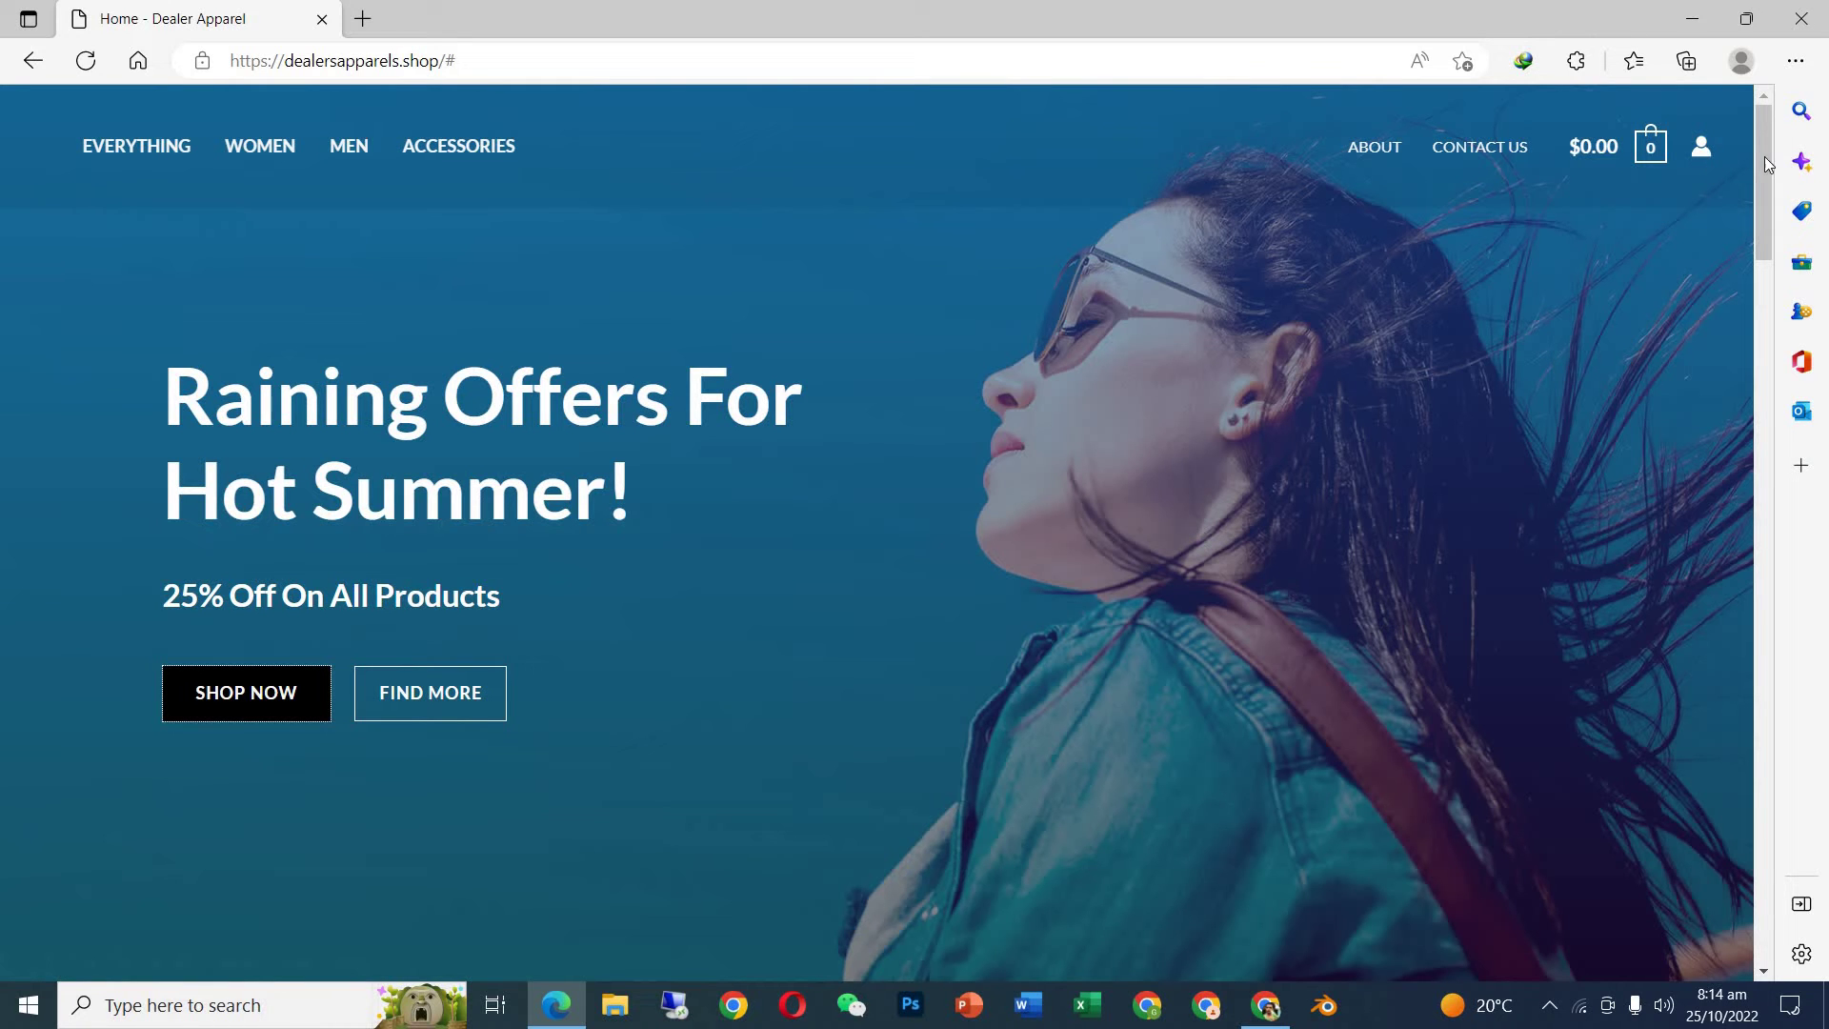
Examine the whole homepage from the hero section through Featured Products and the Special Edition banner to the footer.
scroll(1753, 221, down, 2)
scroll(1767, 92, up, 2)
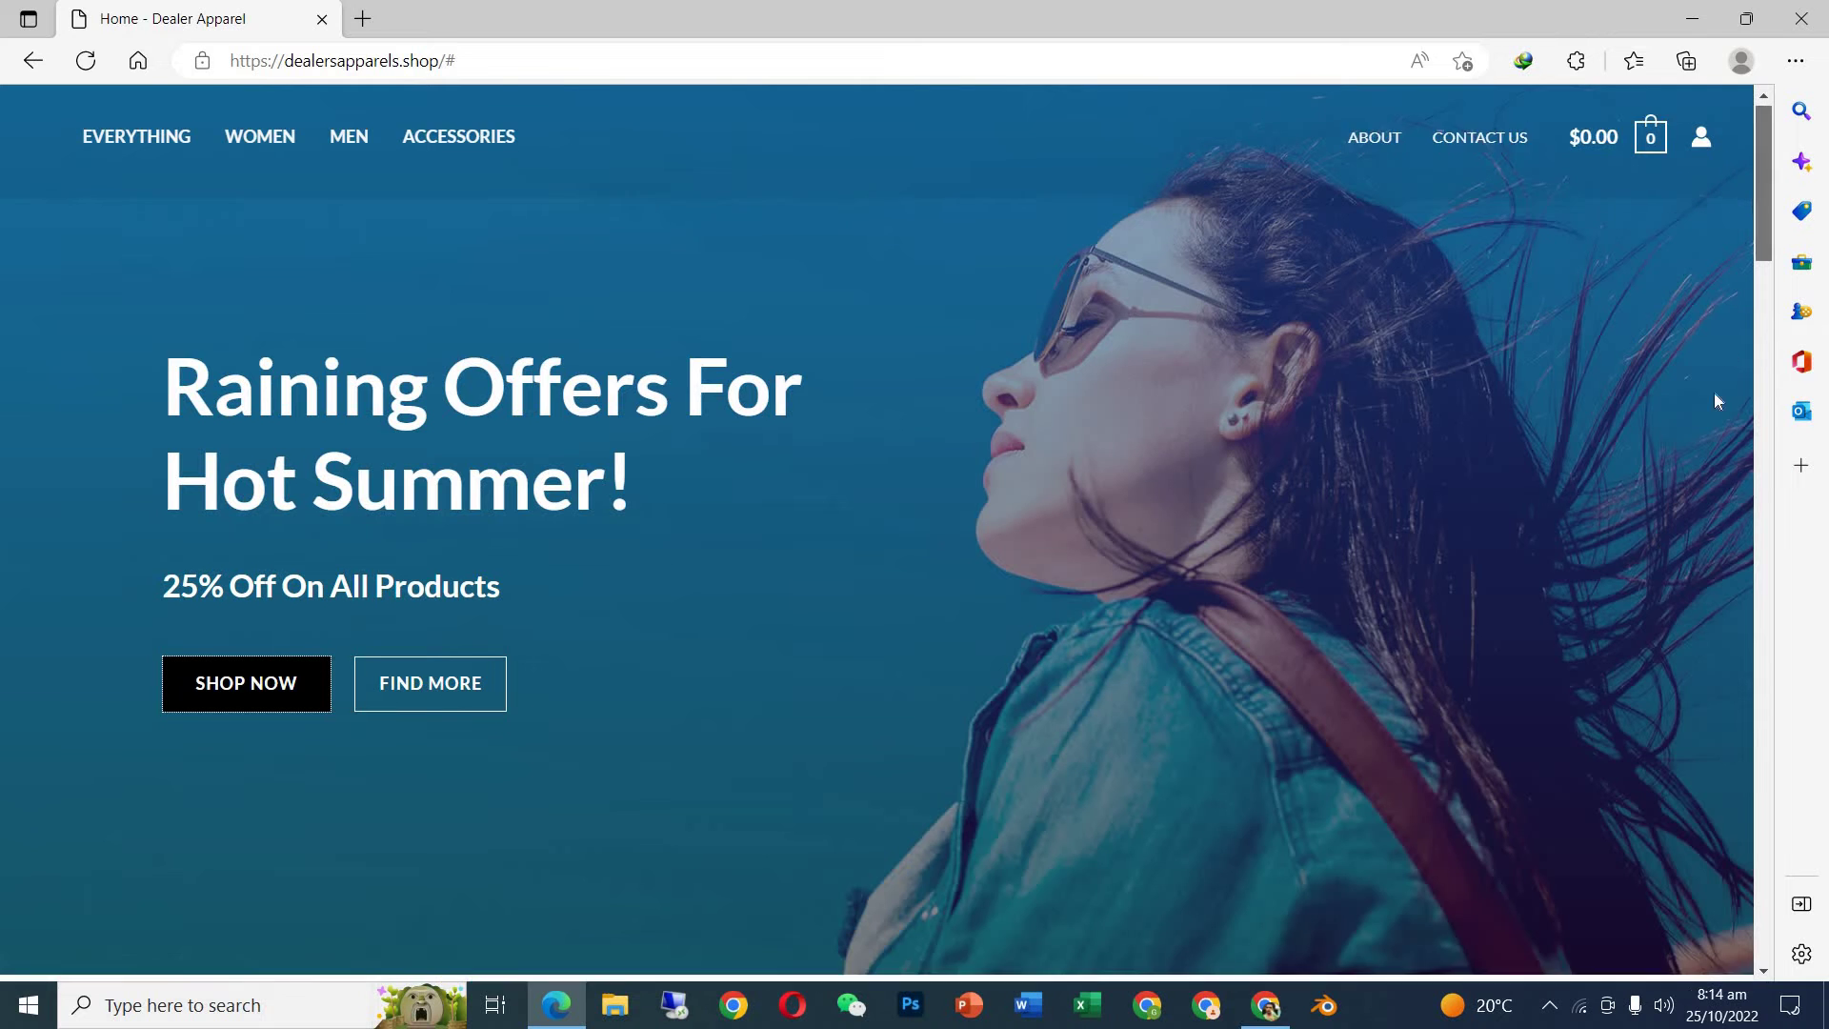
scroll(1713, 392, down, 20)
scroll(1736, 484, up, 3)
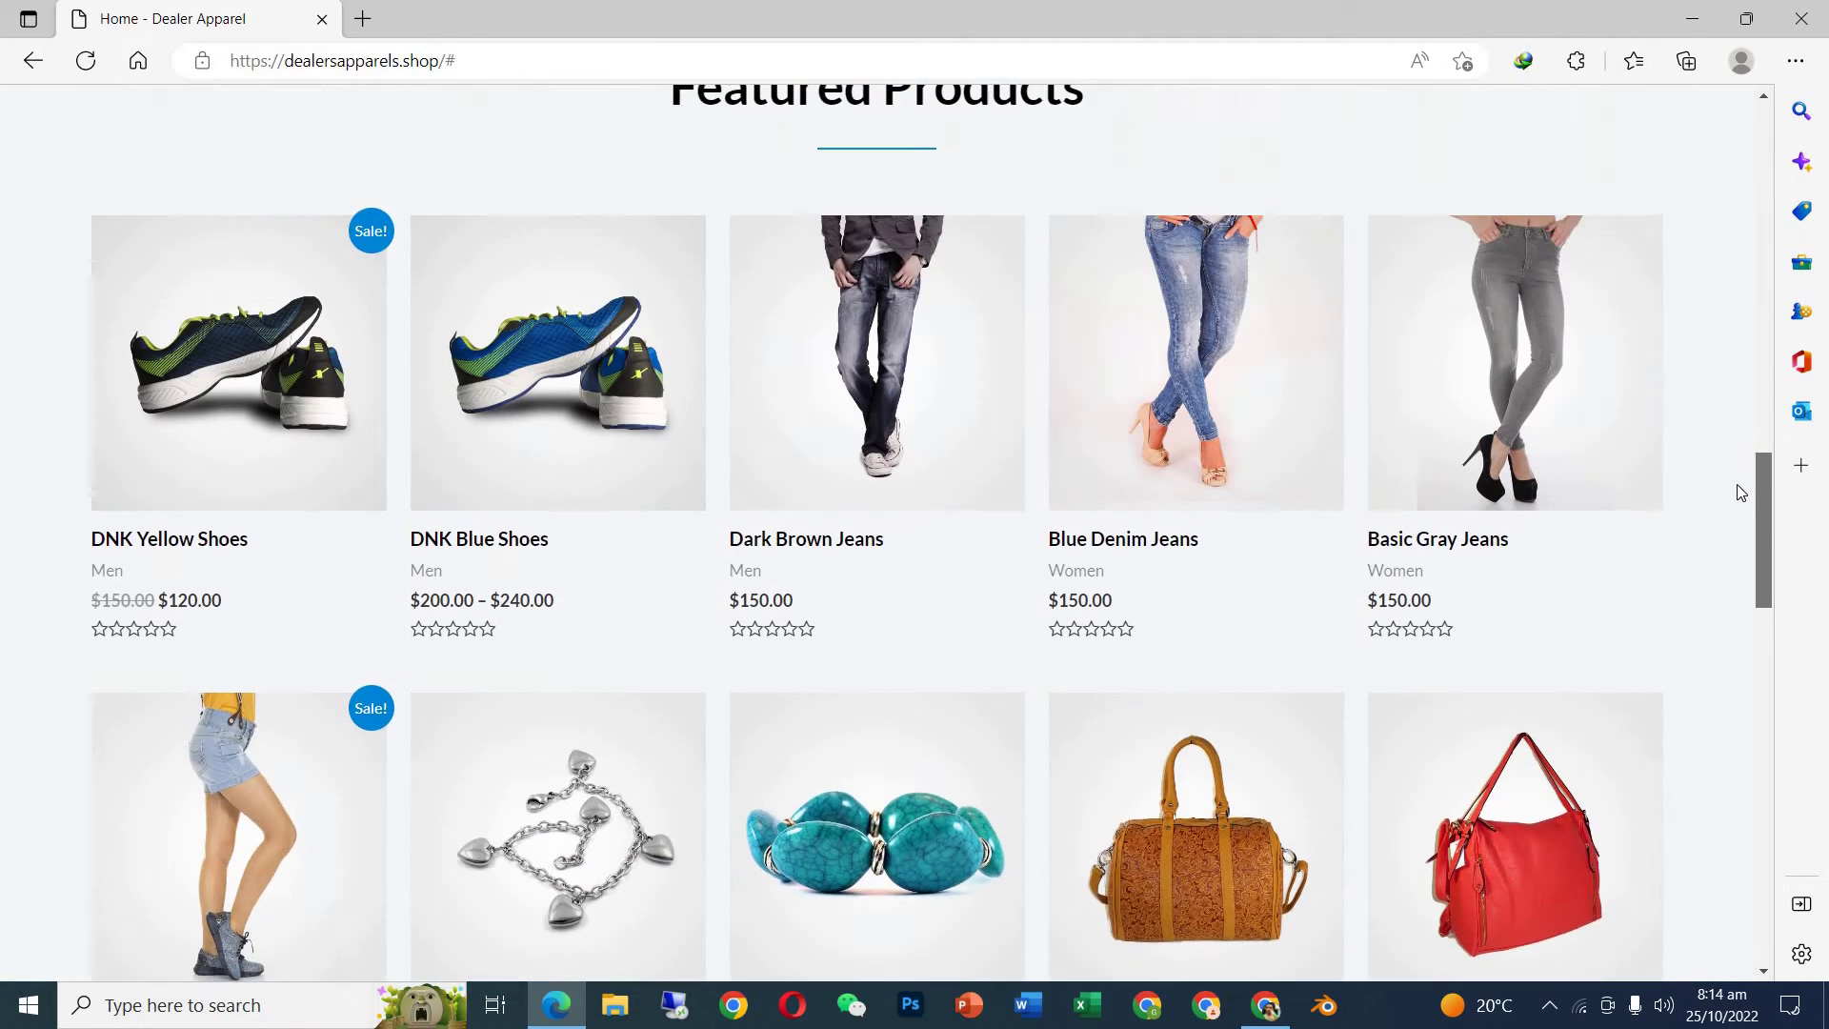
scroll(1722, 532, down, 6)
scroll(1715, 624, down, 8)
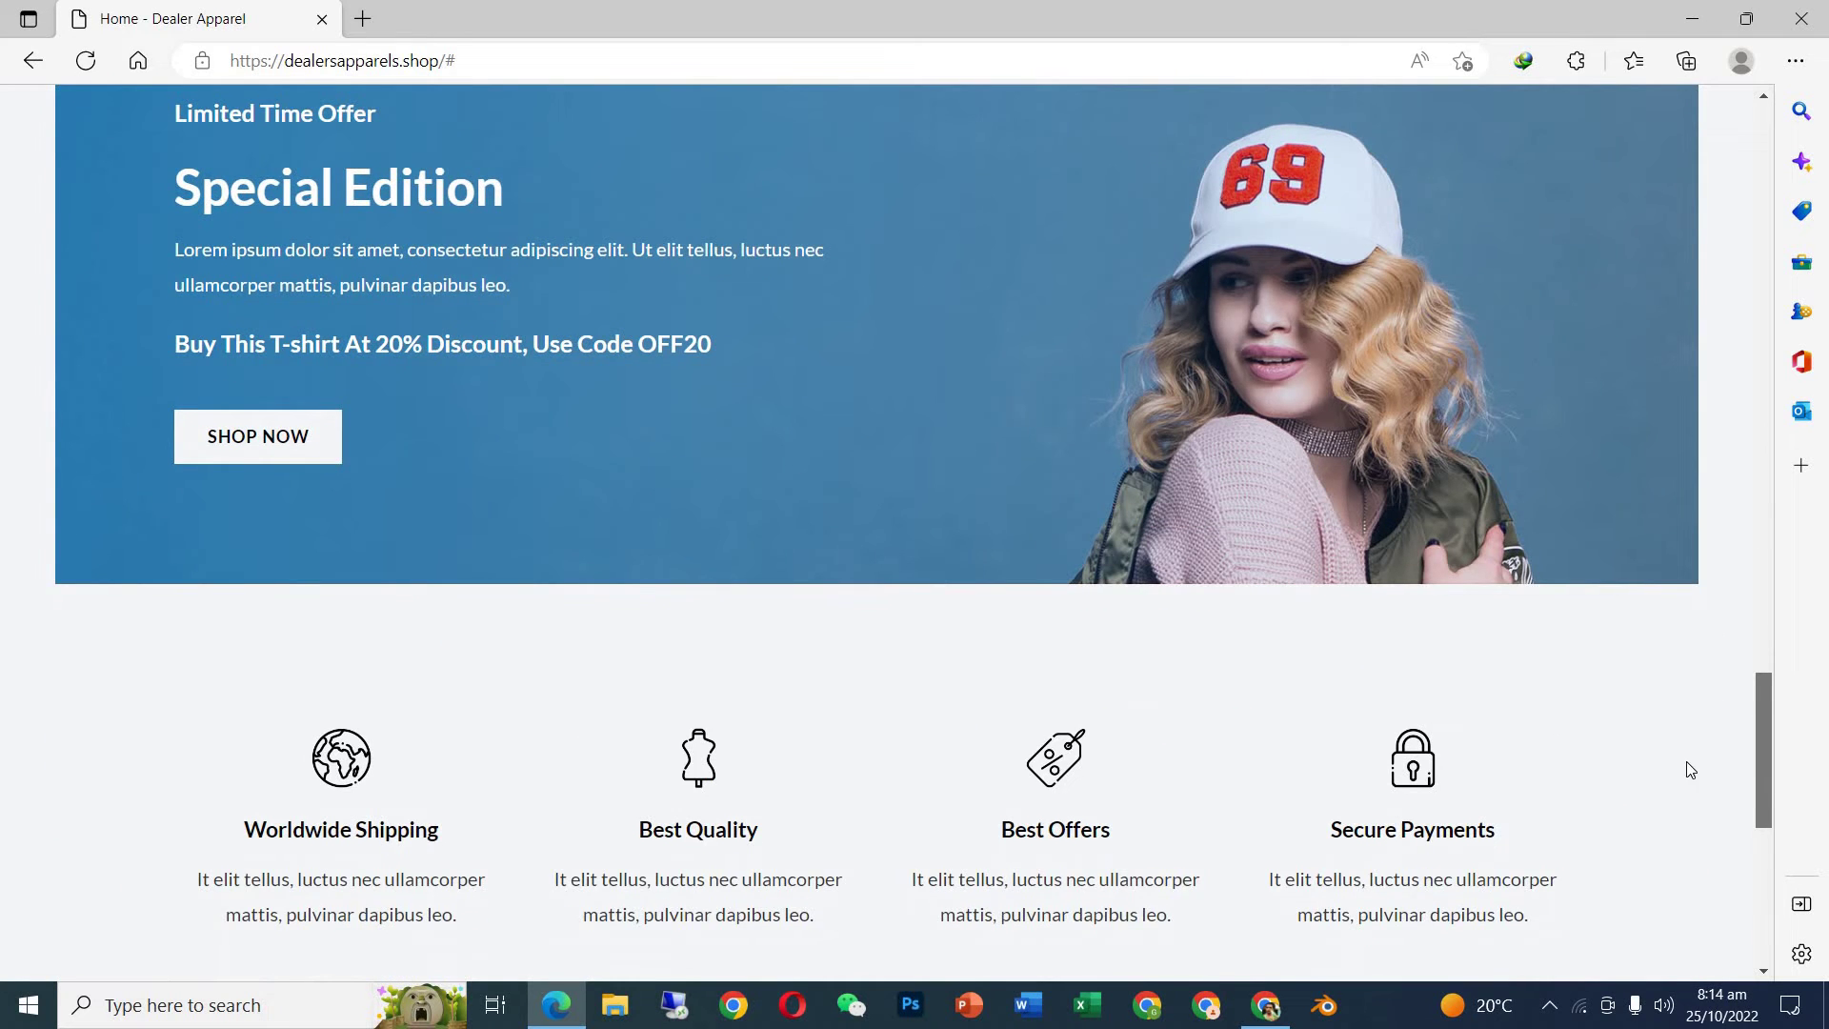
scroll(1687, 762, down, 5)
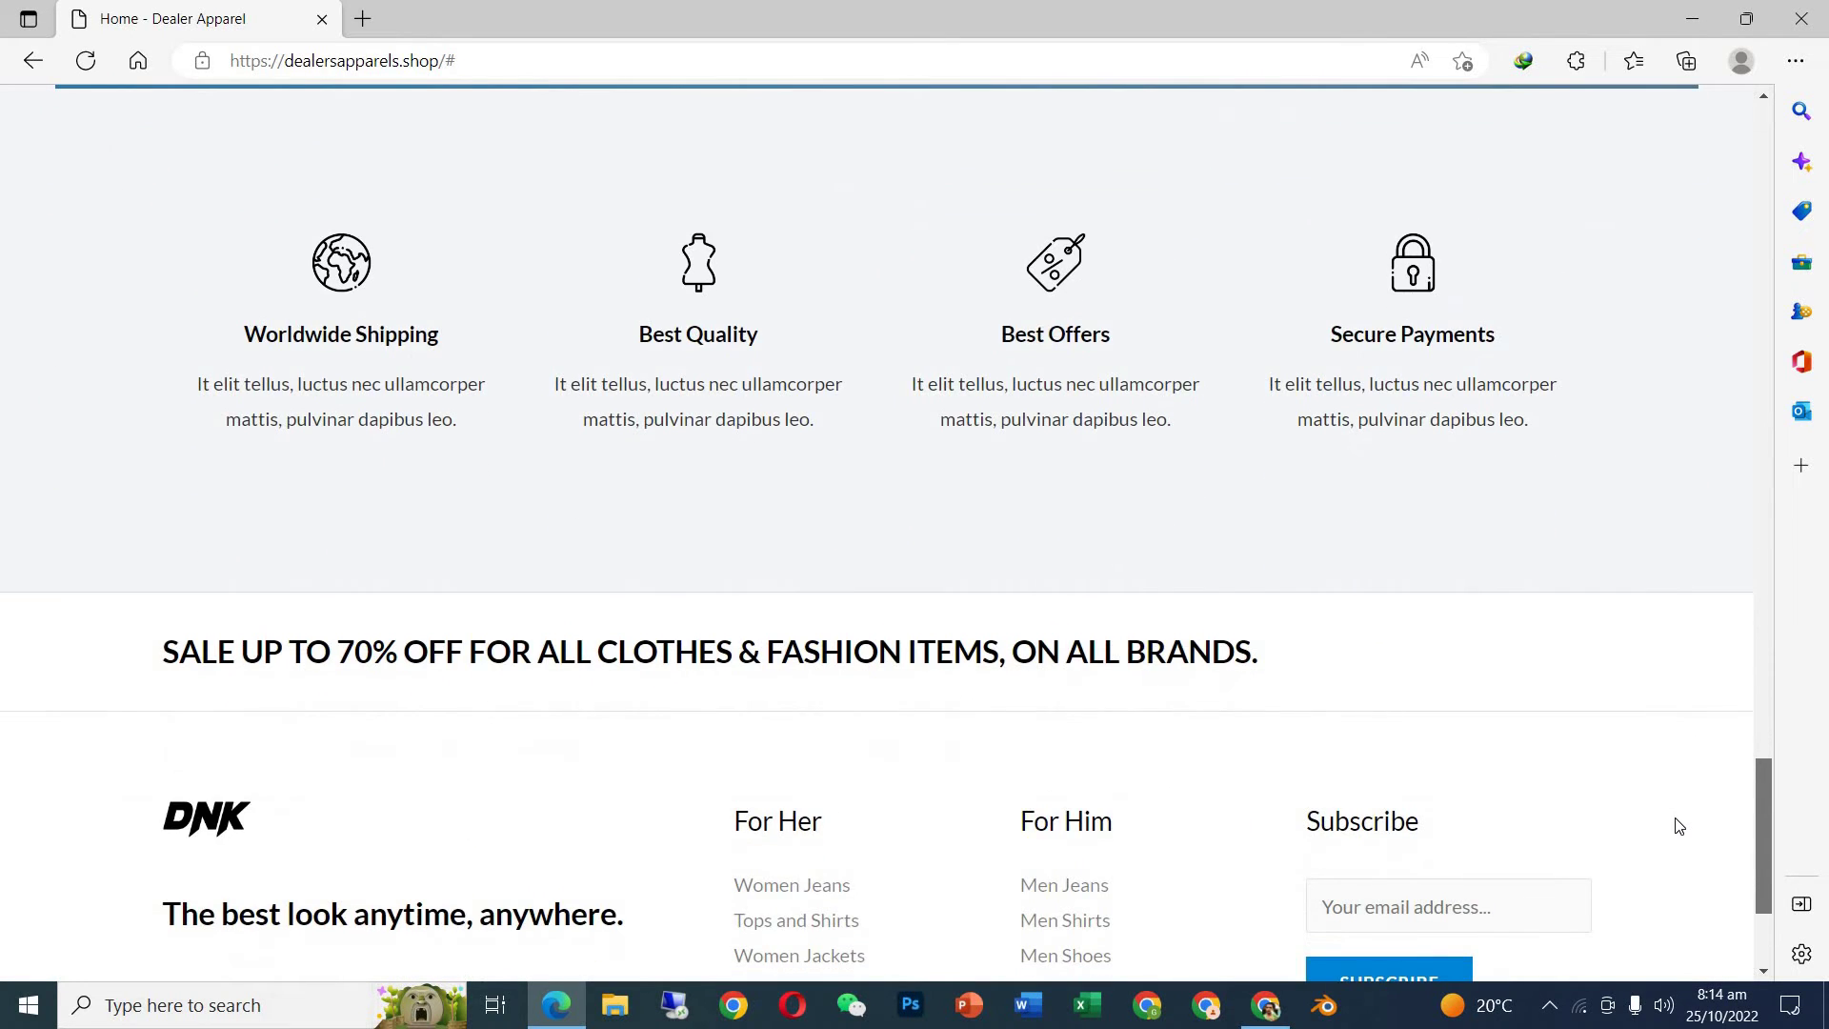
scroll(1675, 858, down, 3)
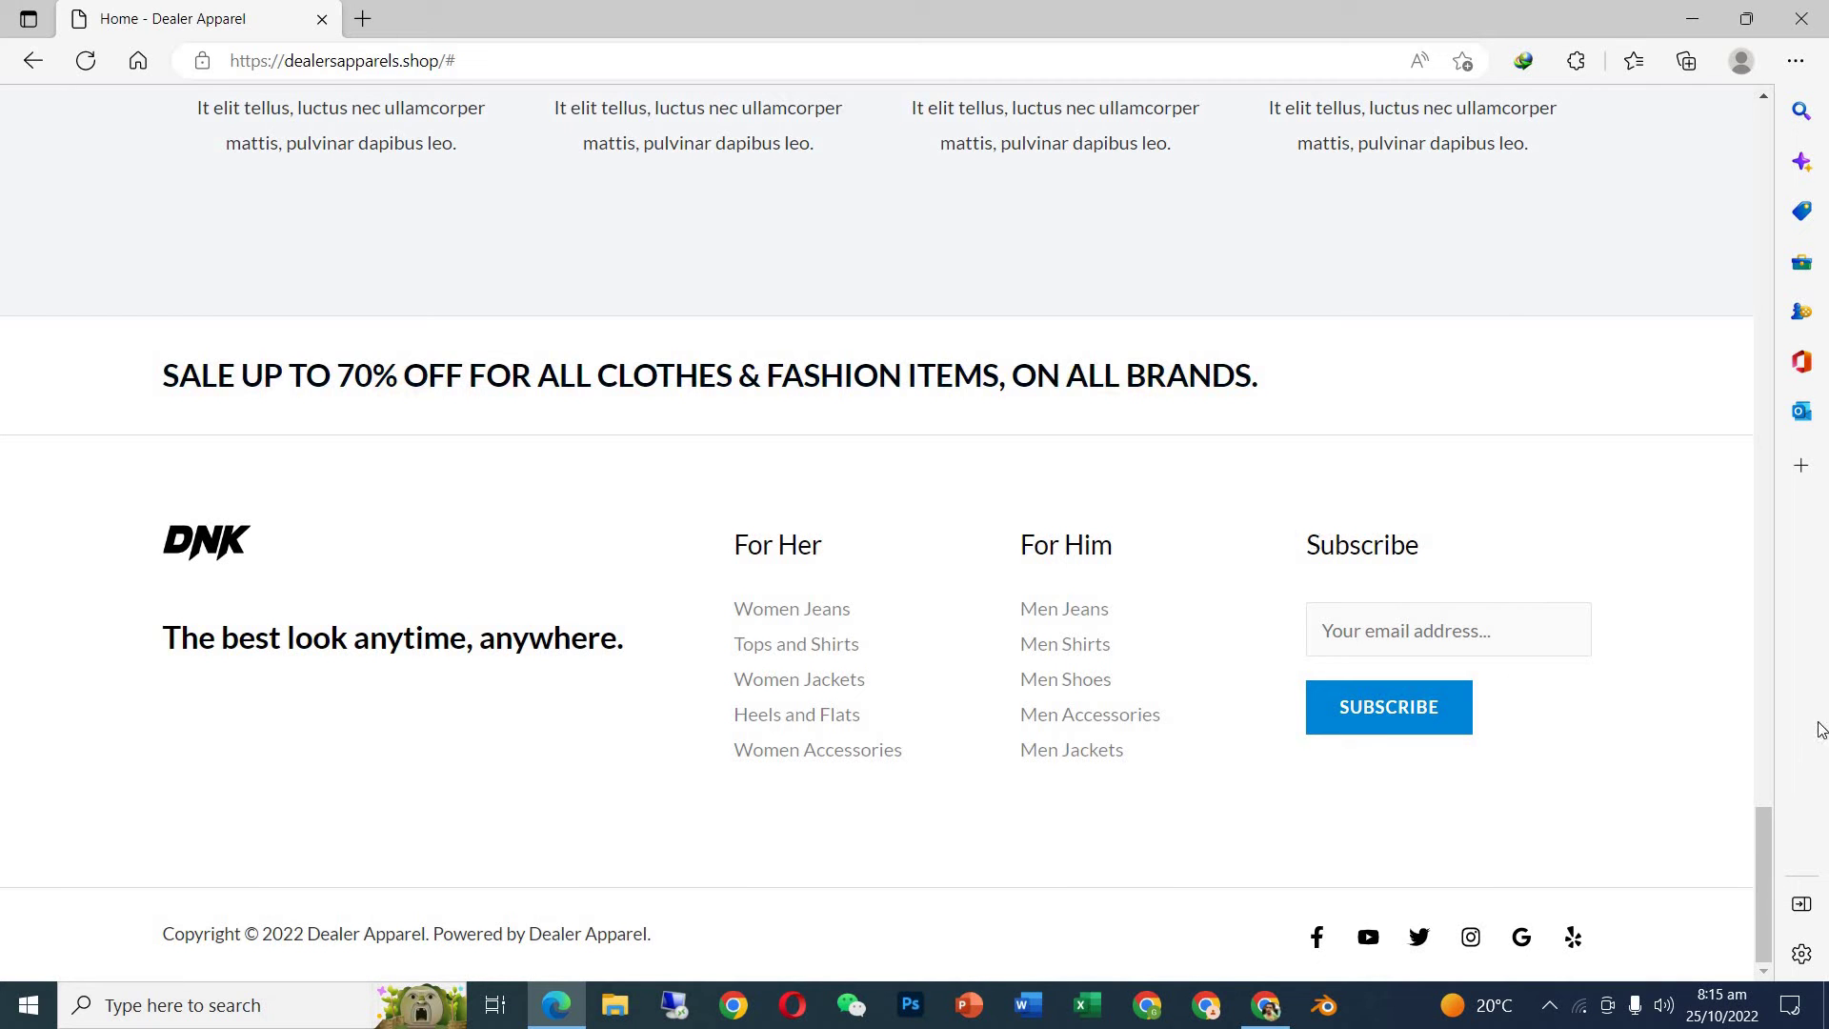
drag(1764, 829, 1752, 713)
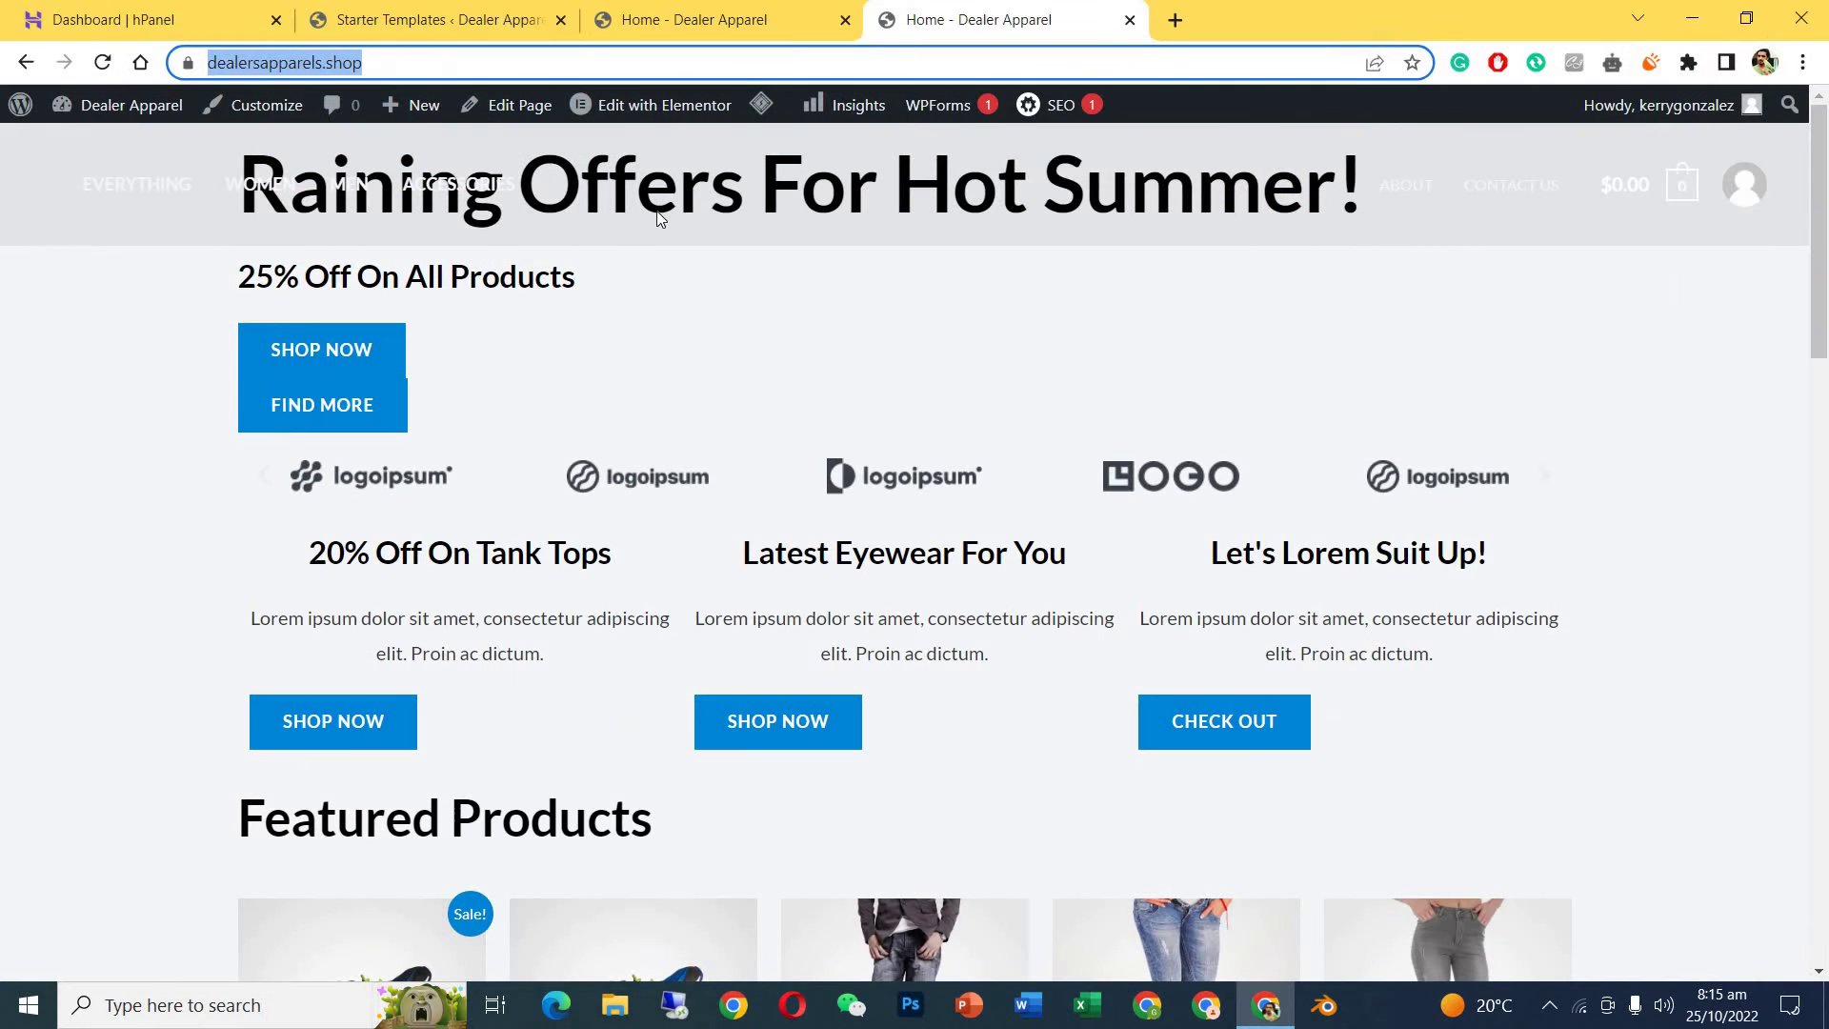
Switch back to Chrome, open the site's WordPress admin through its About page, and close the duplicate homepage tab.
click(14, 106)
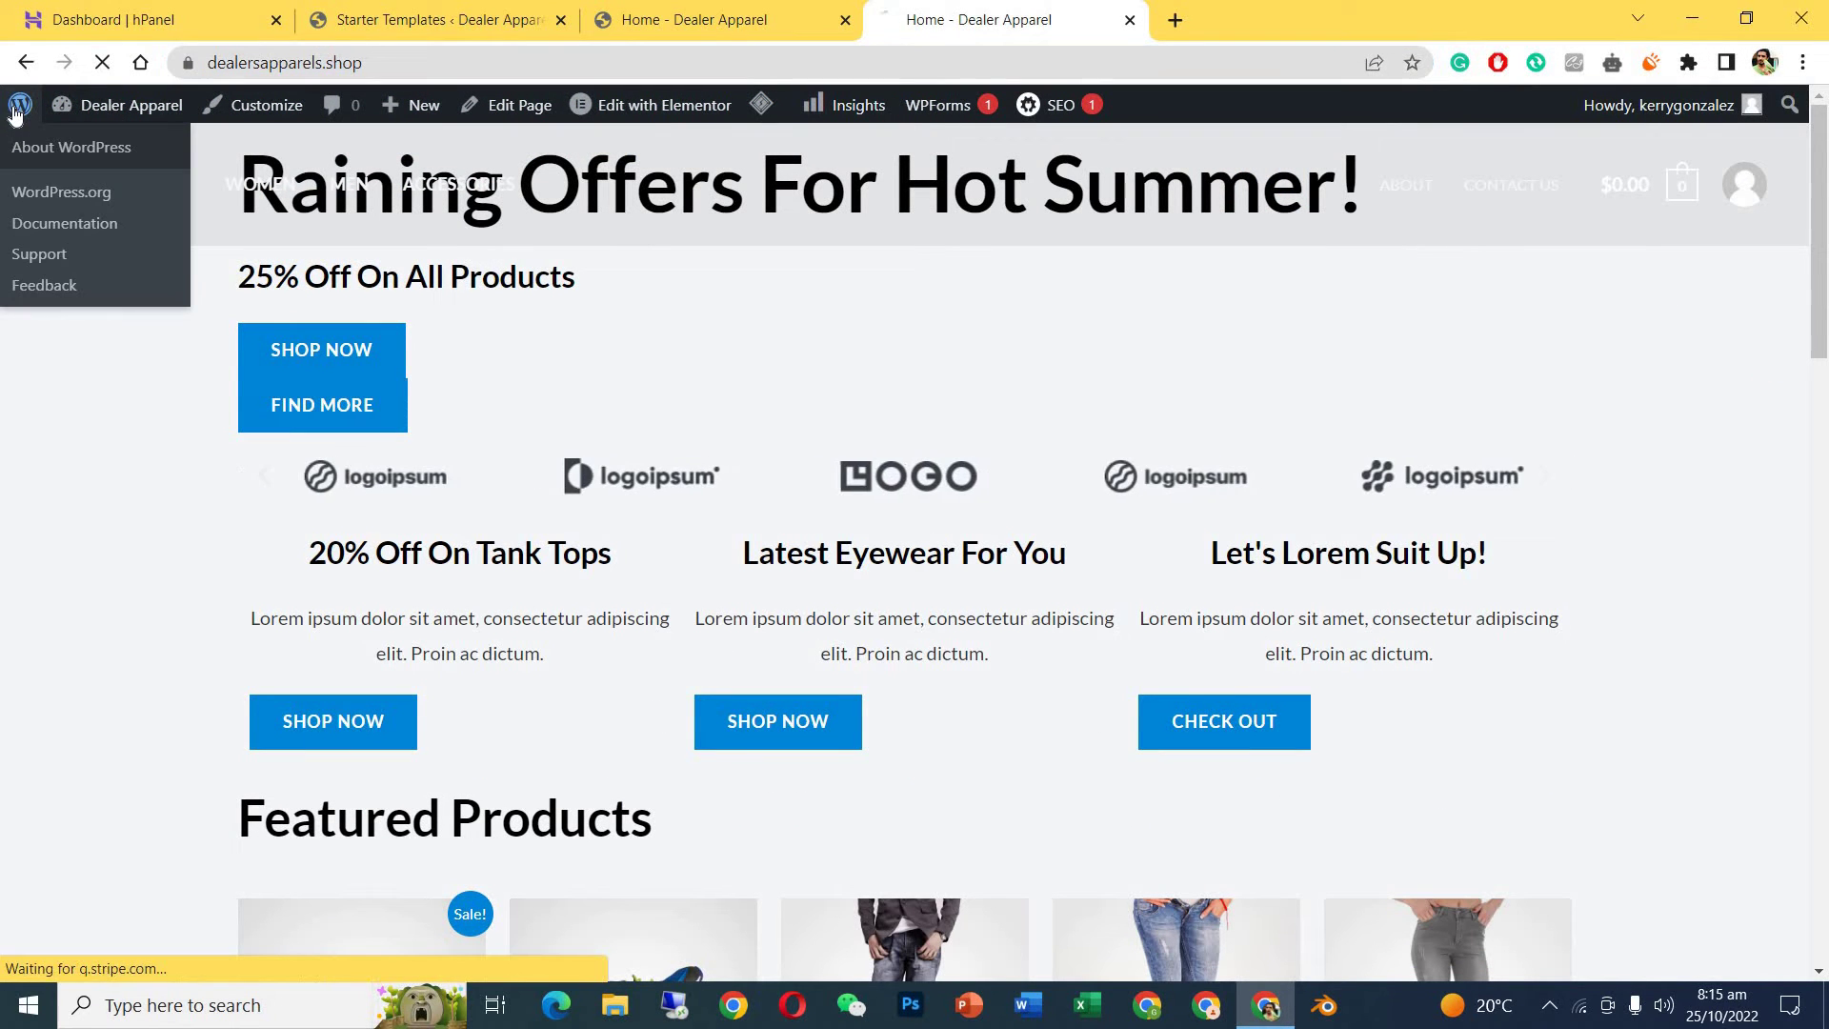
click(819, 21)
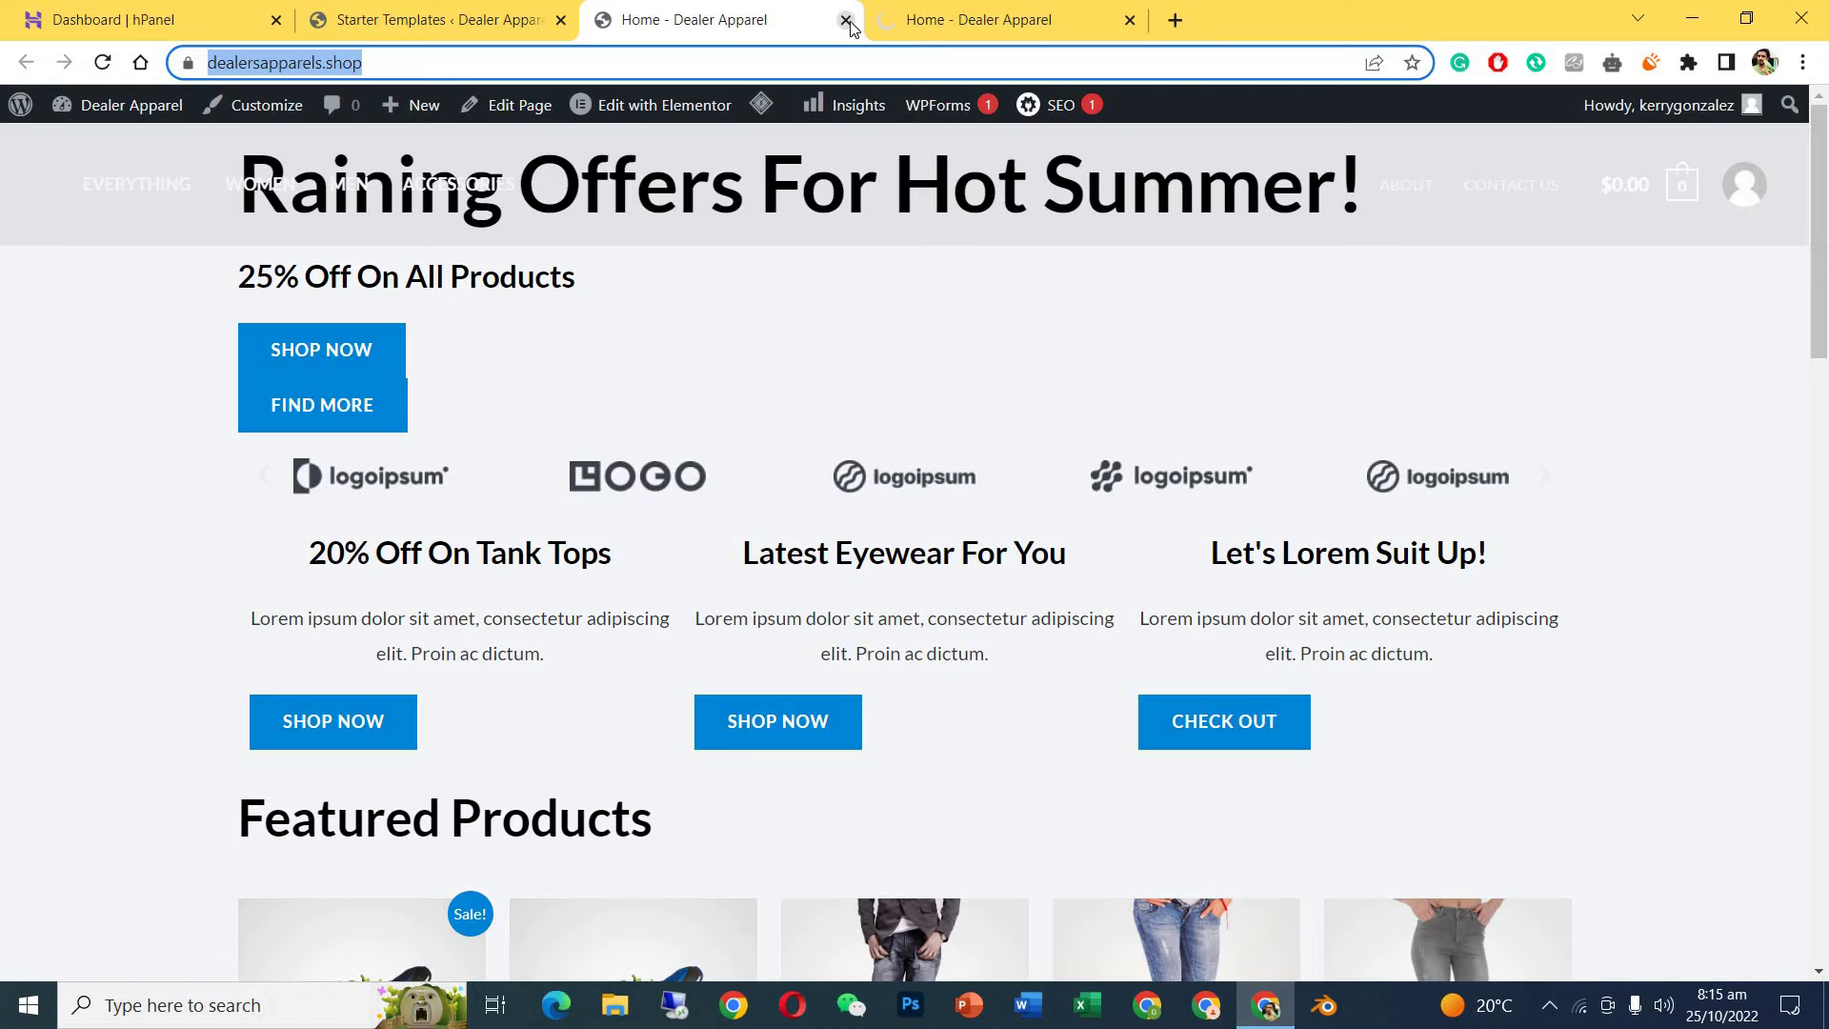
click(846, 21)
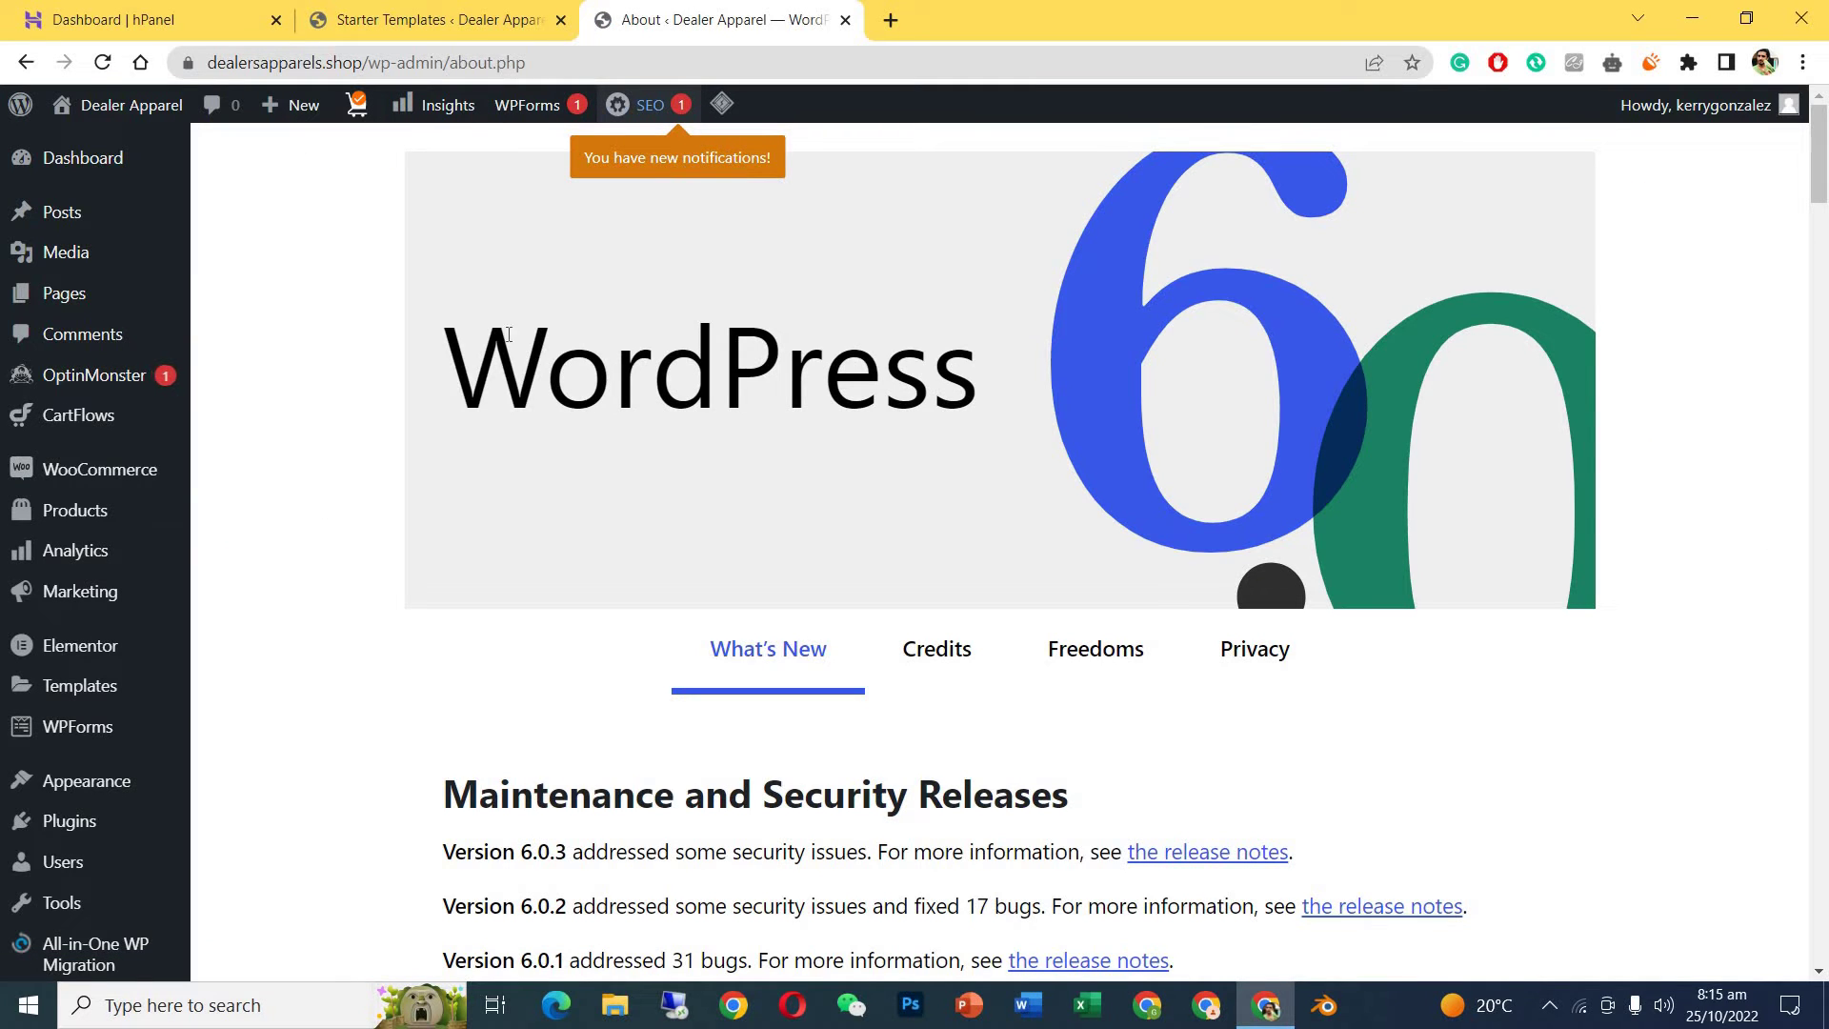
Open the list of all store products and dismiss the Starter Templates rating notice.
mouse_move(68, 512)
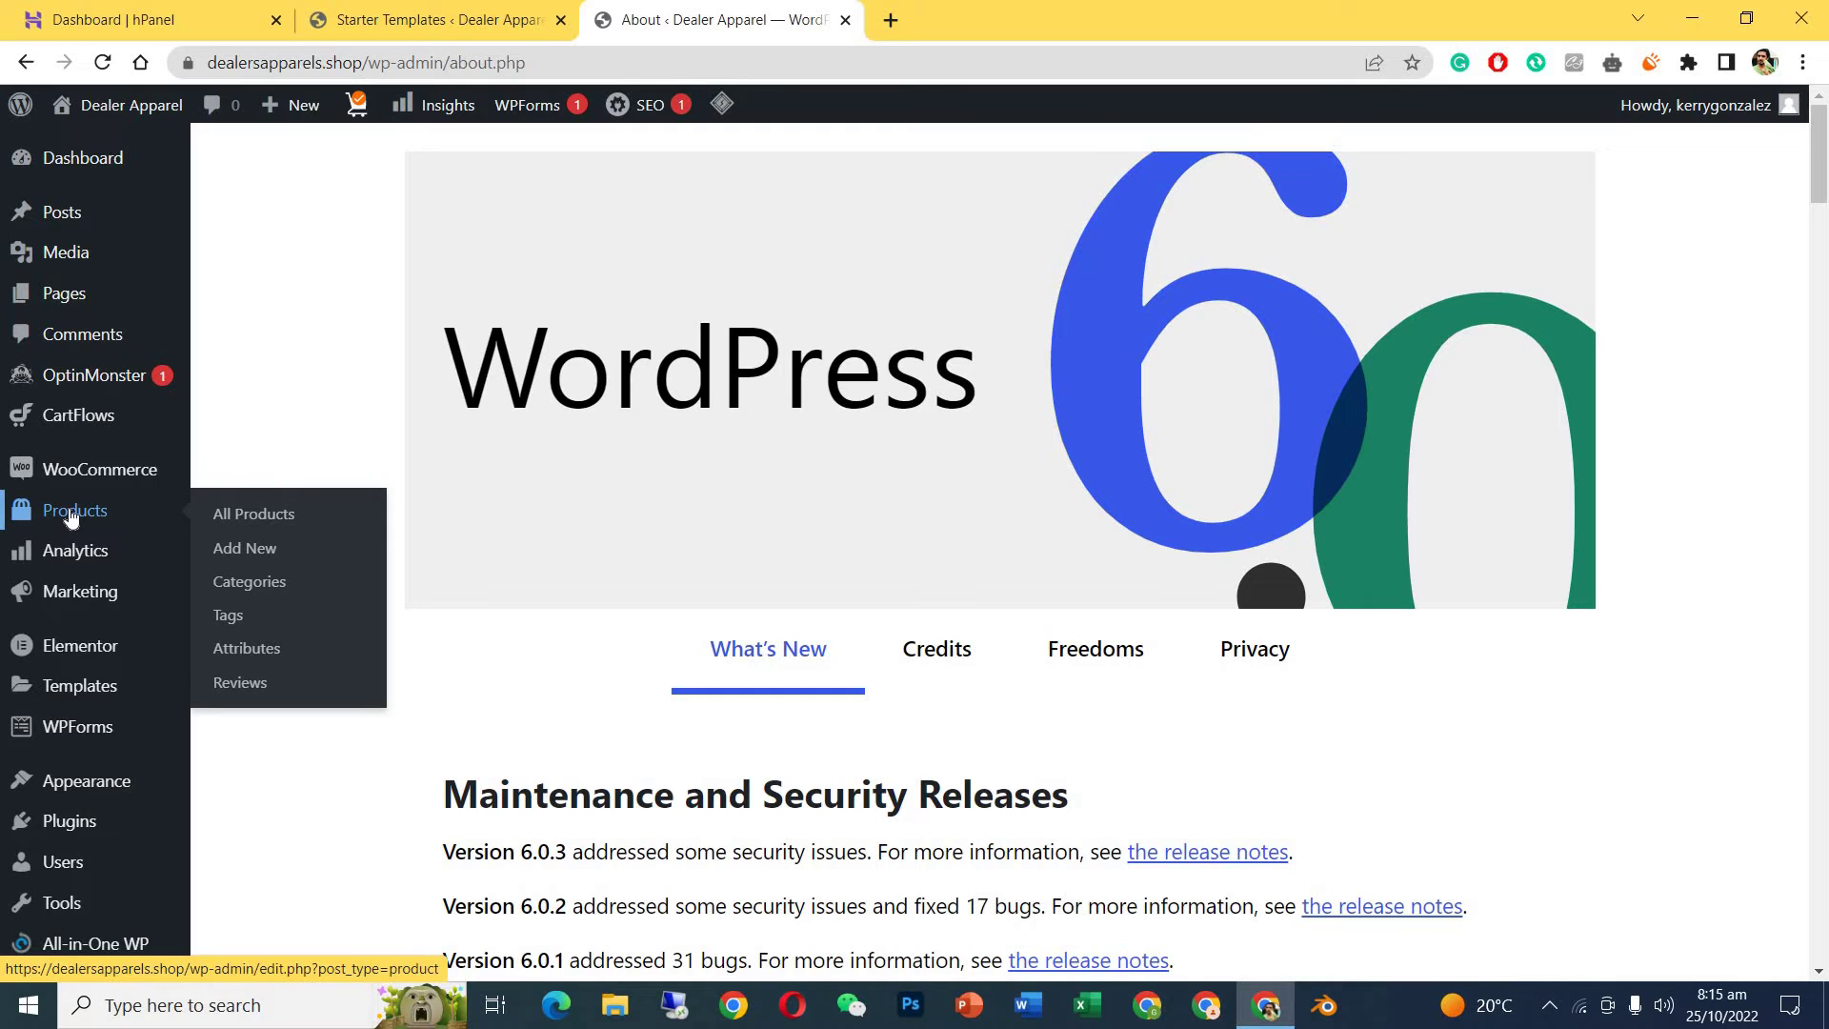
click(237, 515)
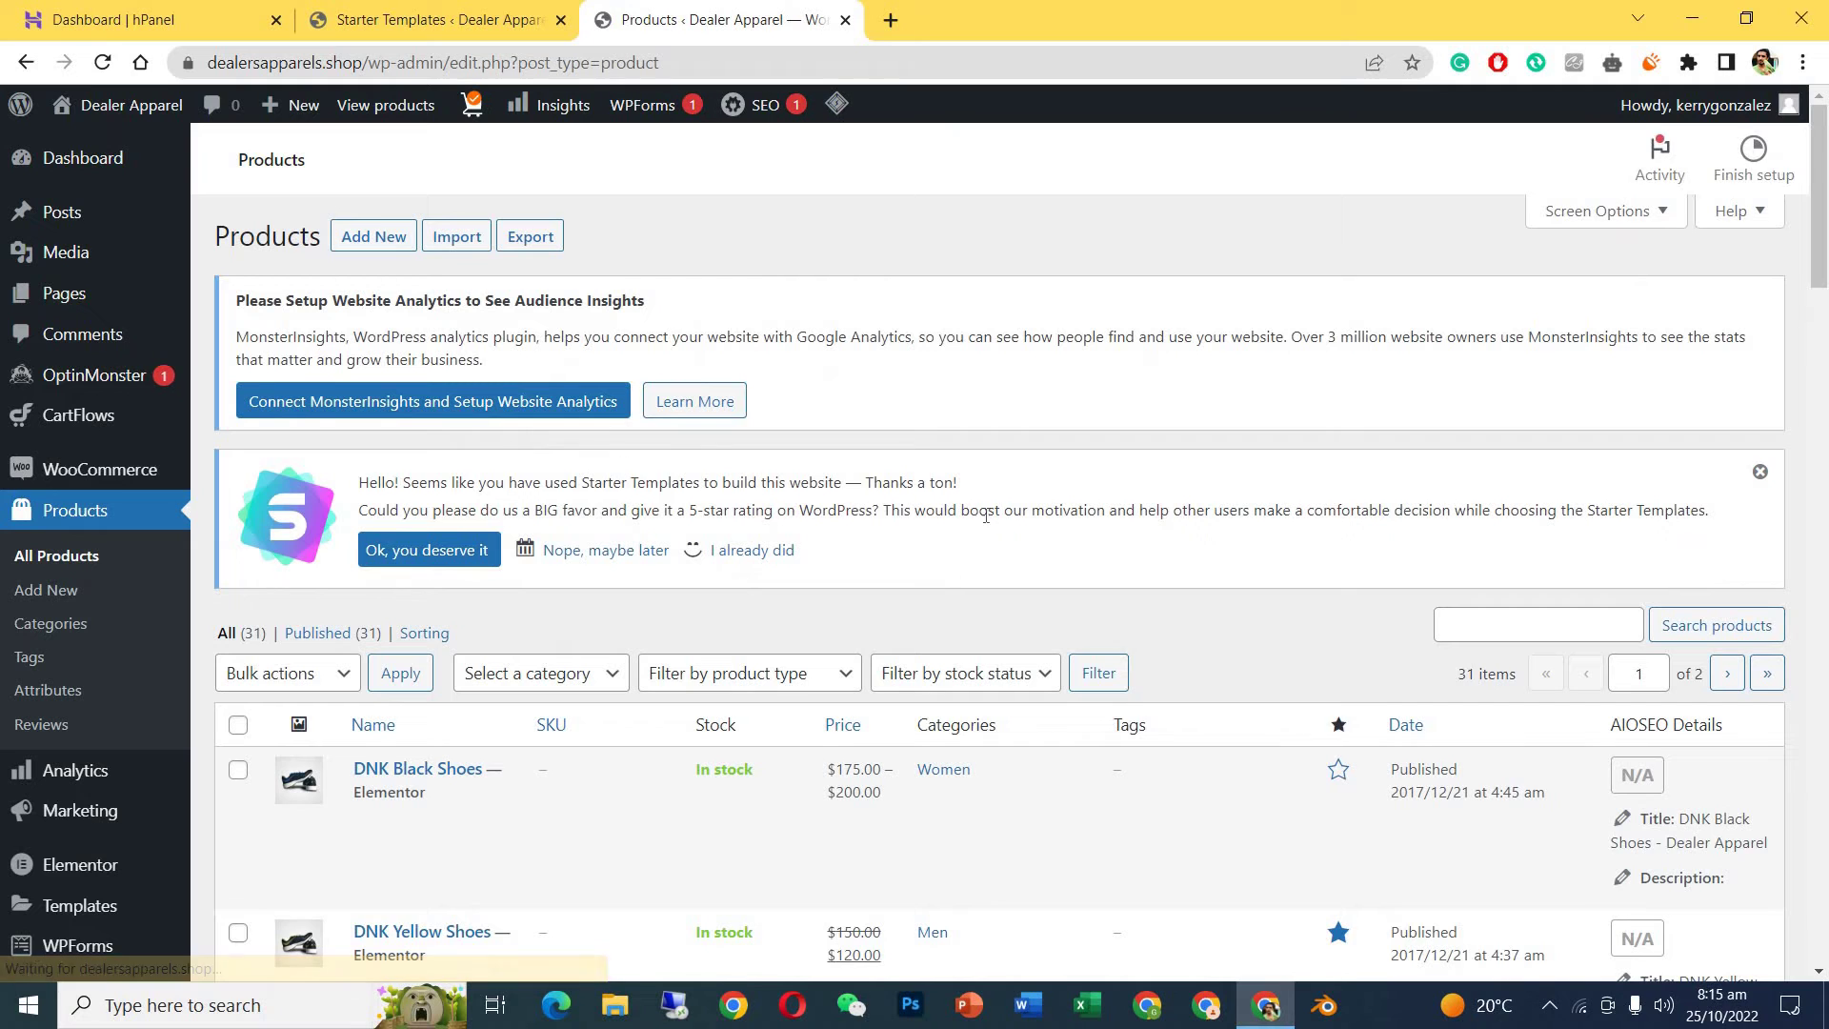
click(1759, 522)
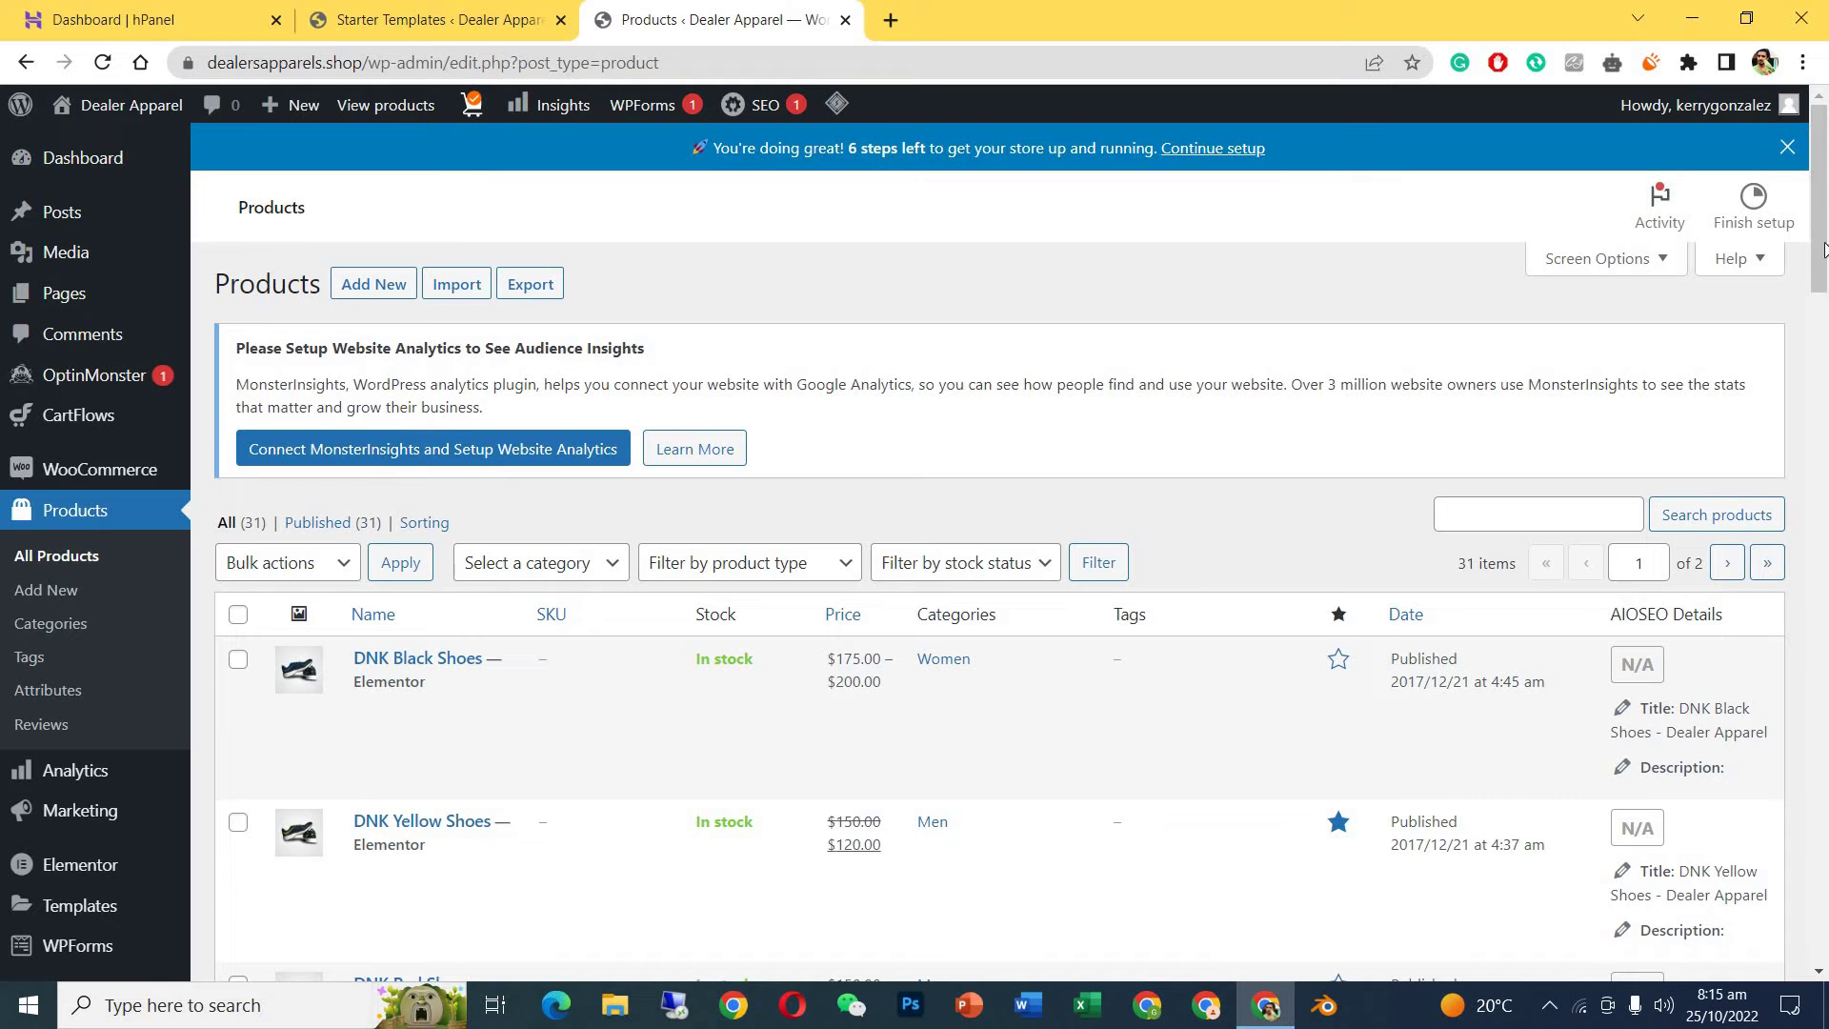
Open the Dark Brown Jeans product for editing and look through its image, SEO, category and tag settings to the product data.
drag(1819, 249, 1776, 446)
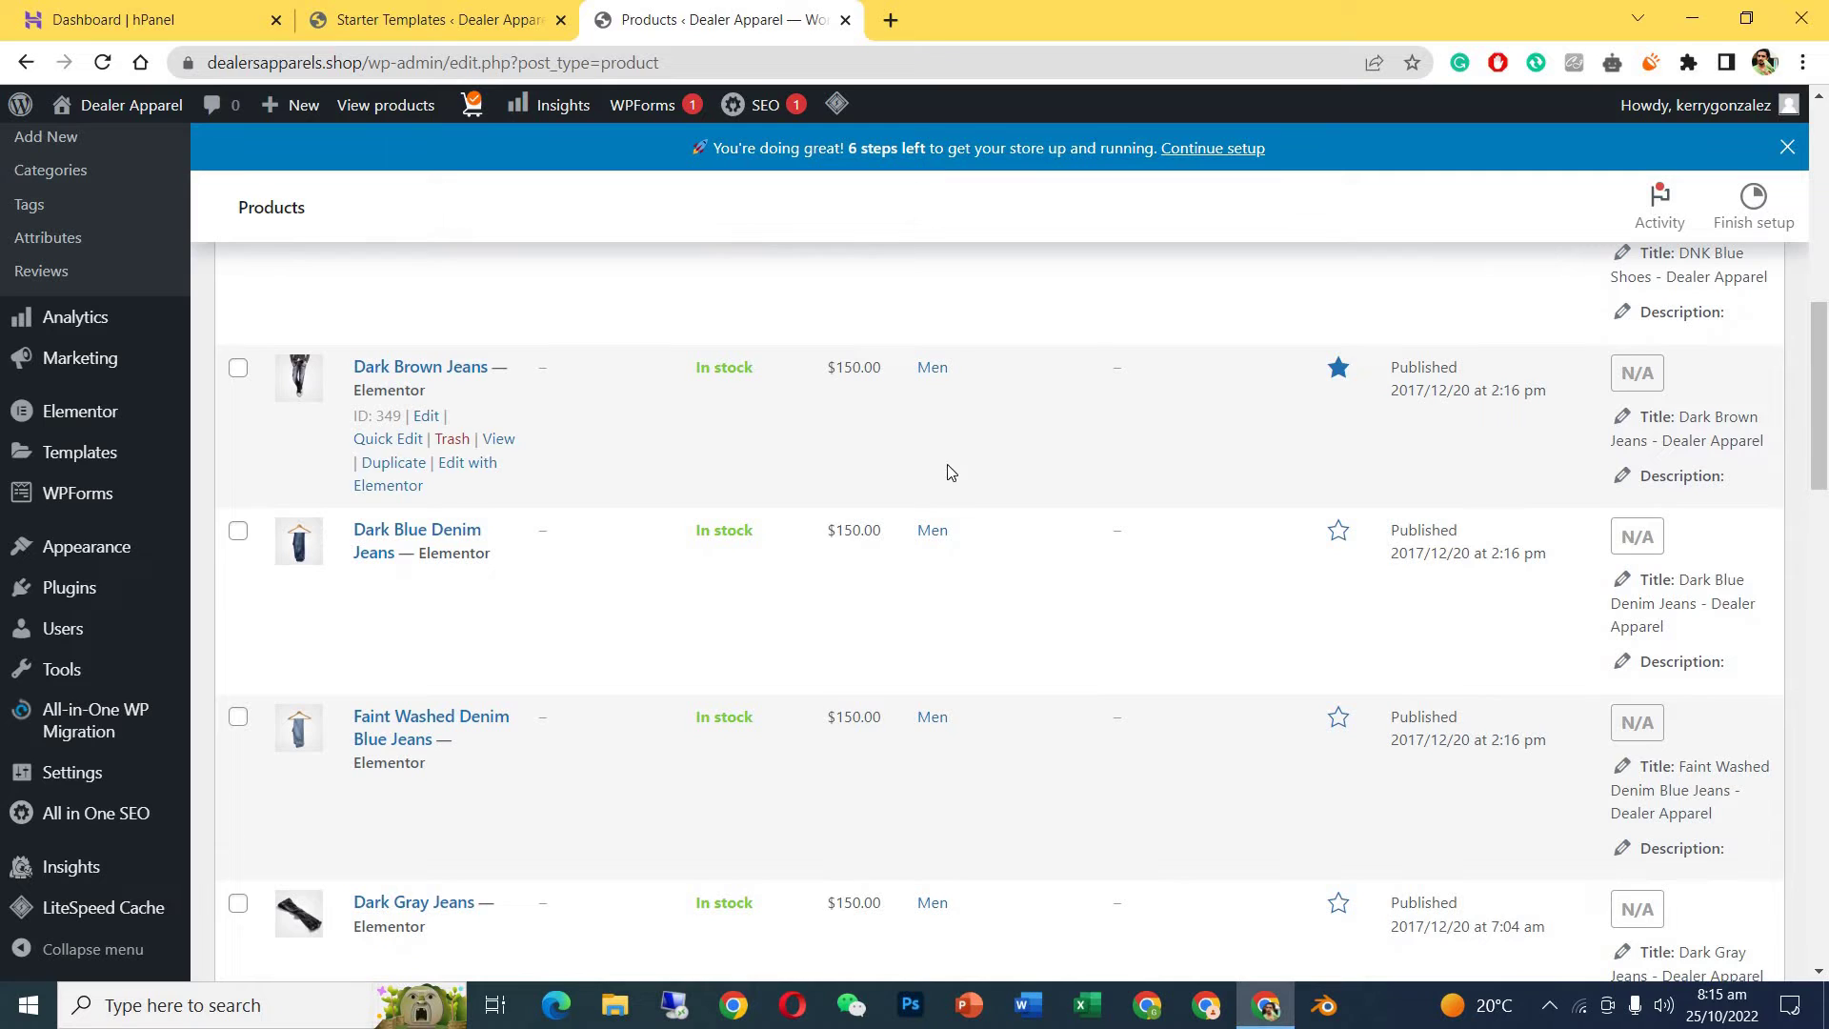
click(428, 418)
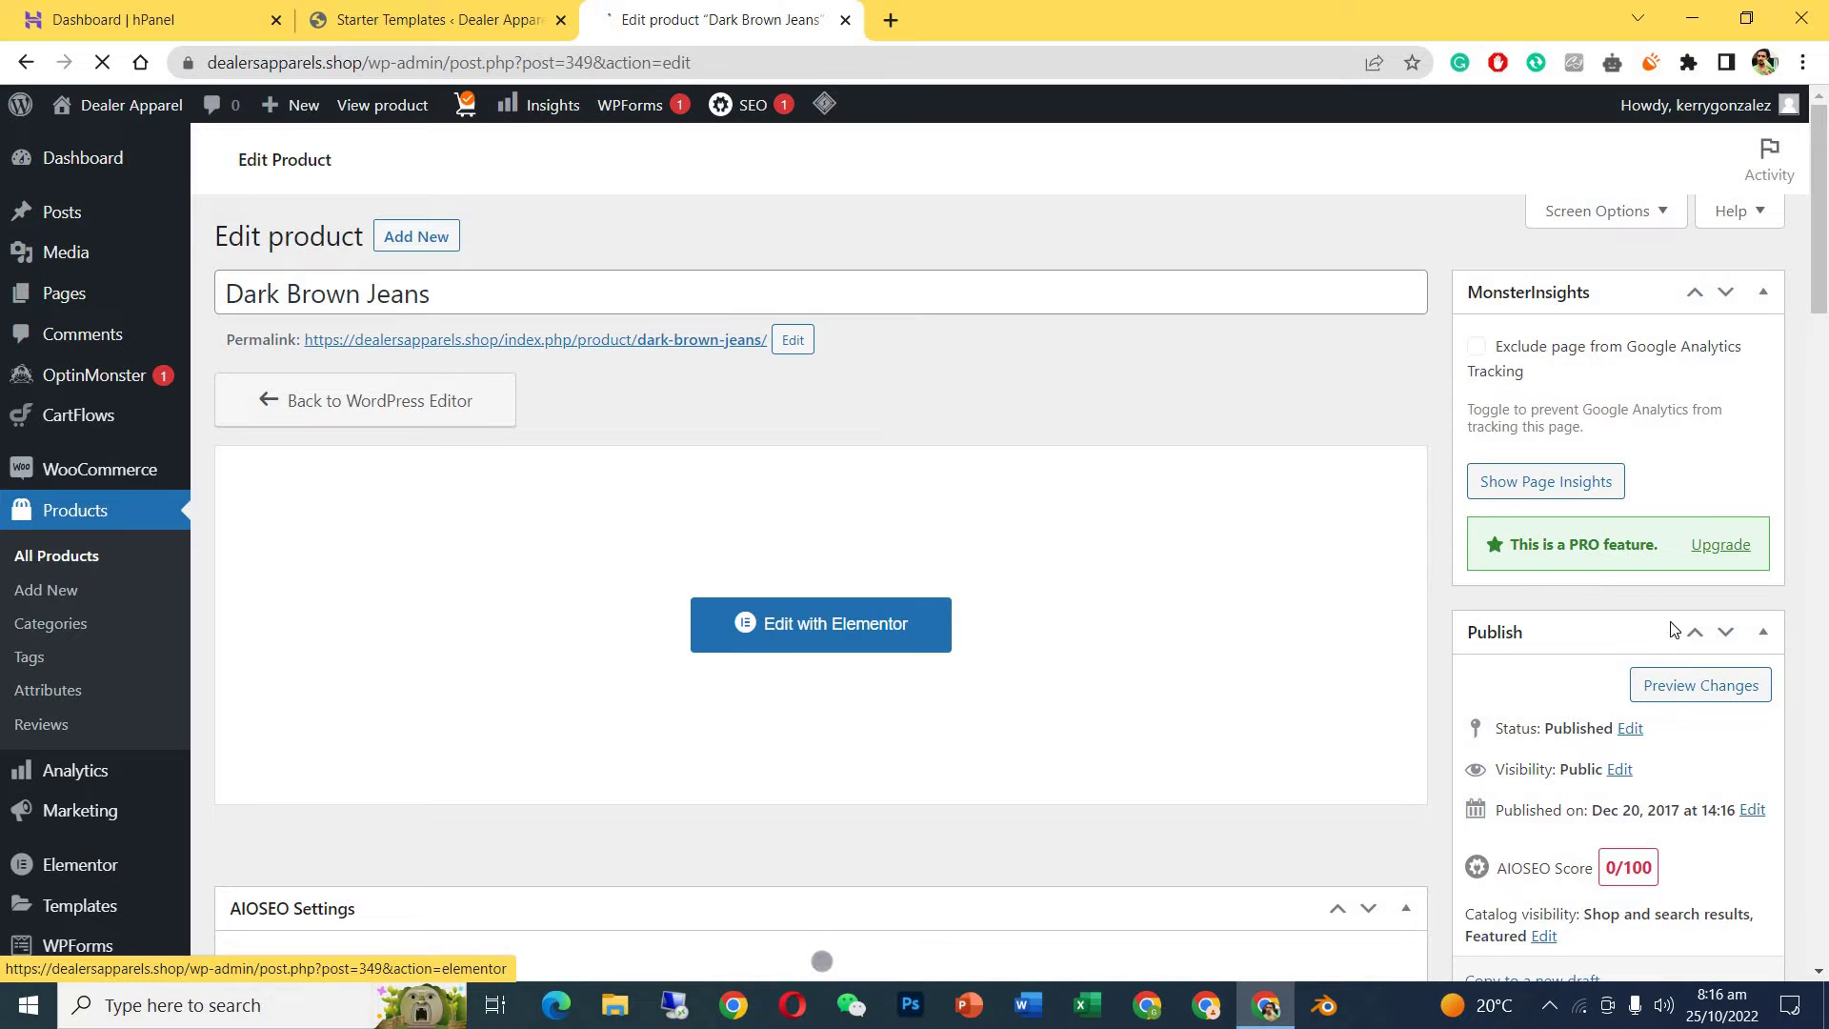
drag(1827, 270, 1789, 484)
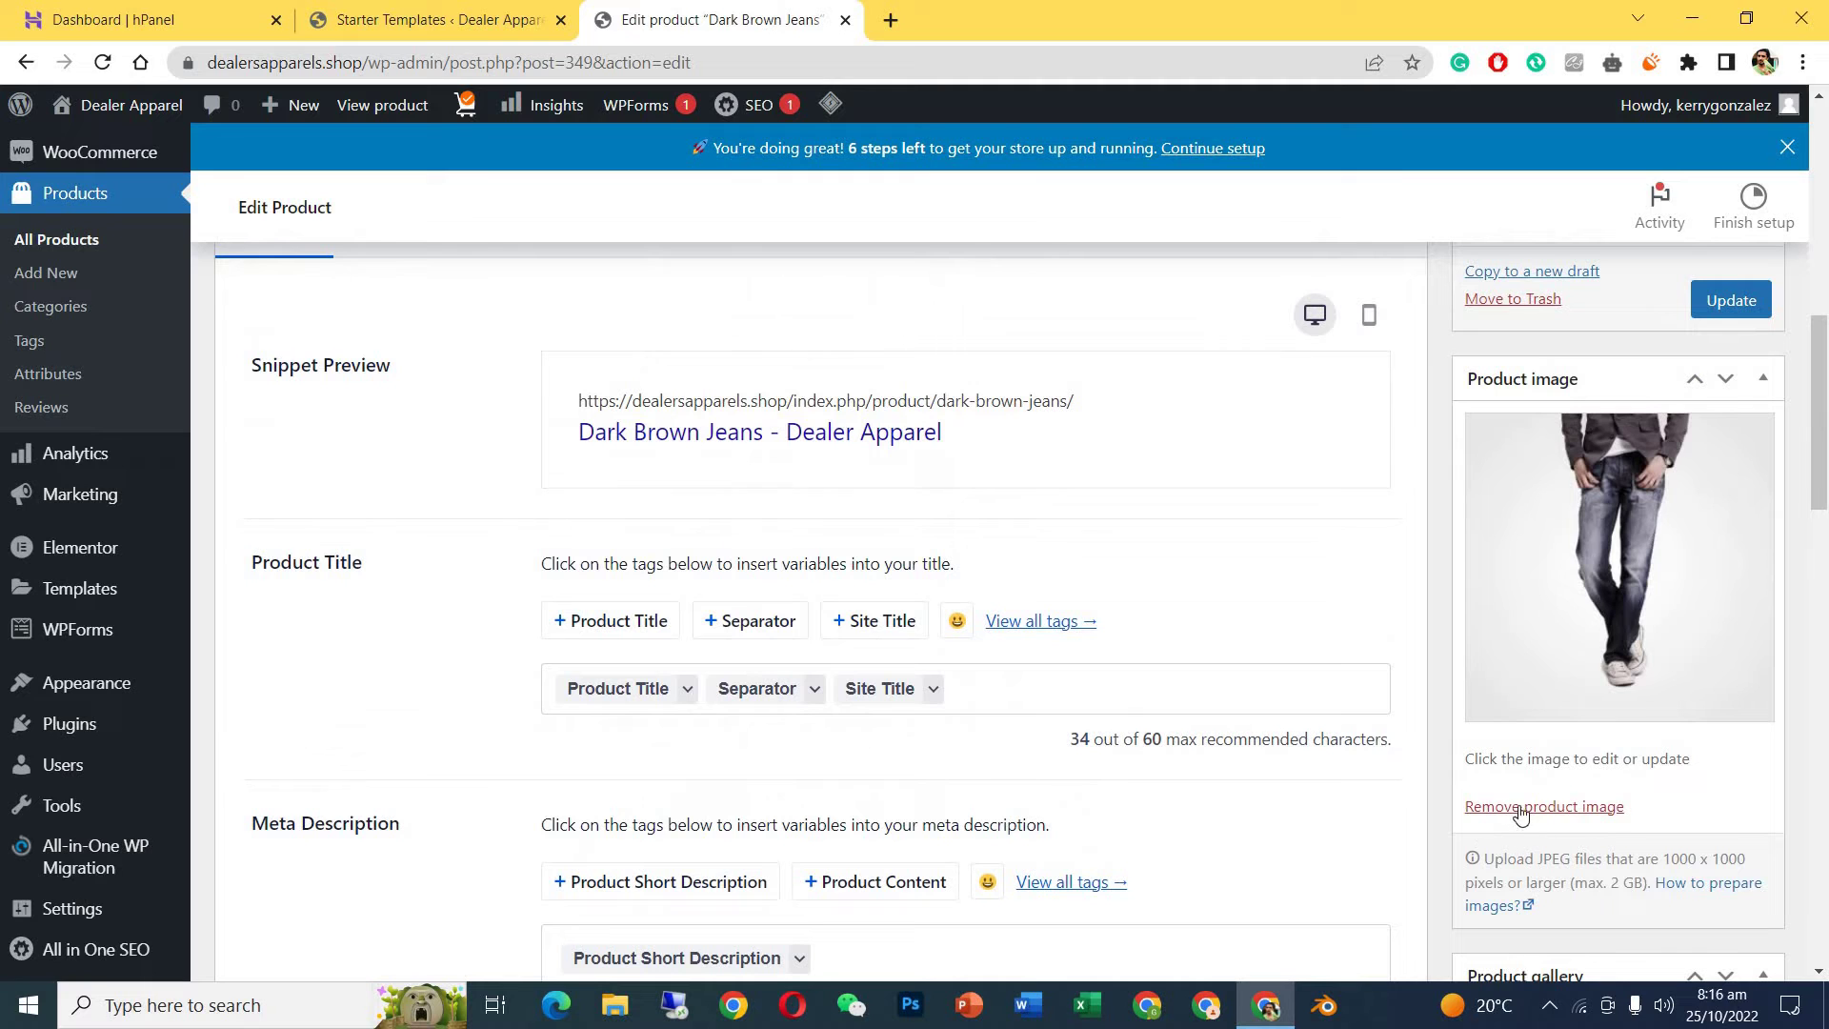
scroll(1776, 581, down, 5)
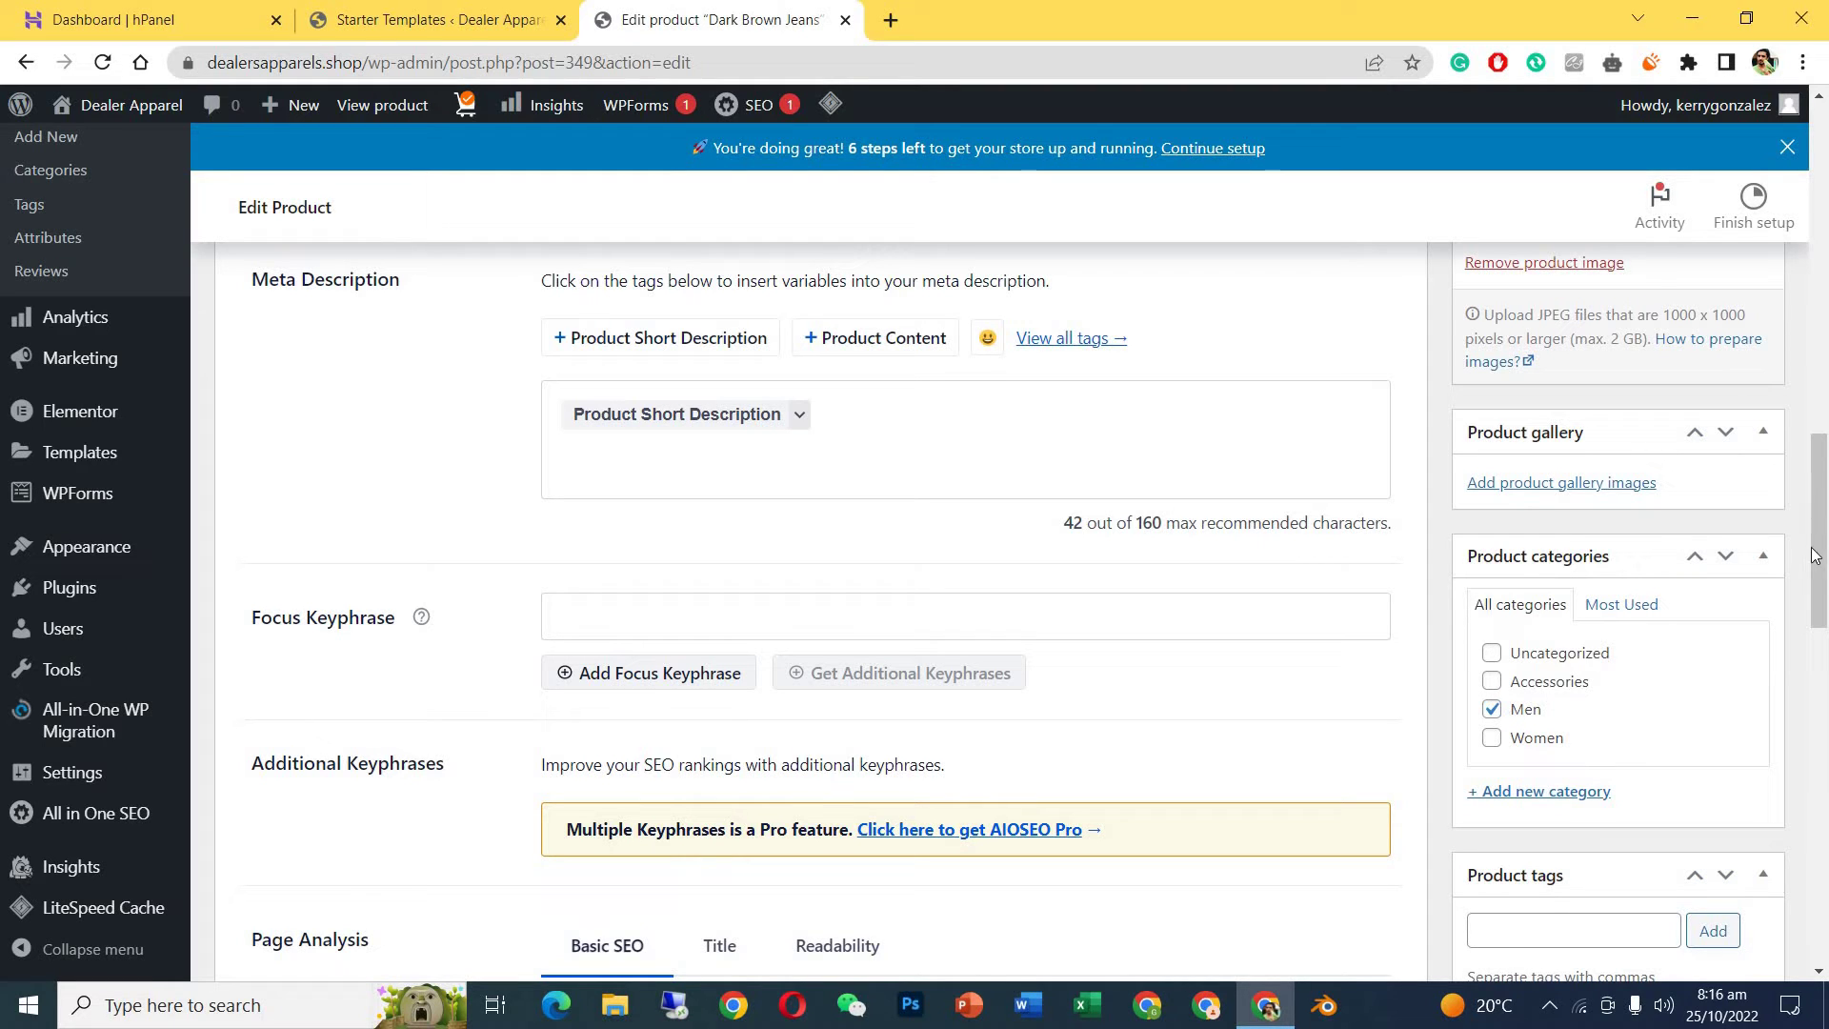
scroll(1815, 556, down, 4)
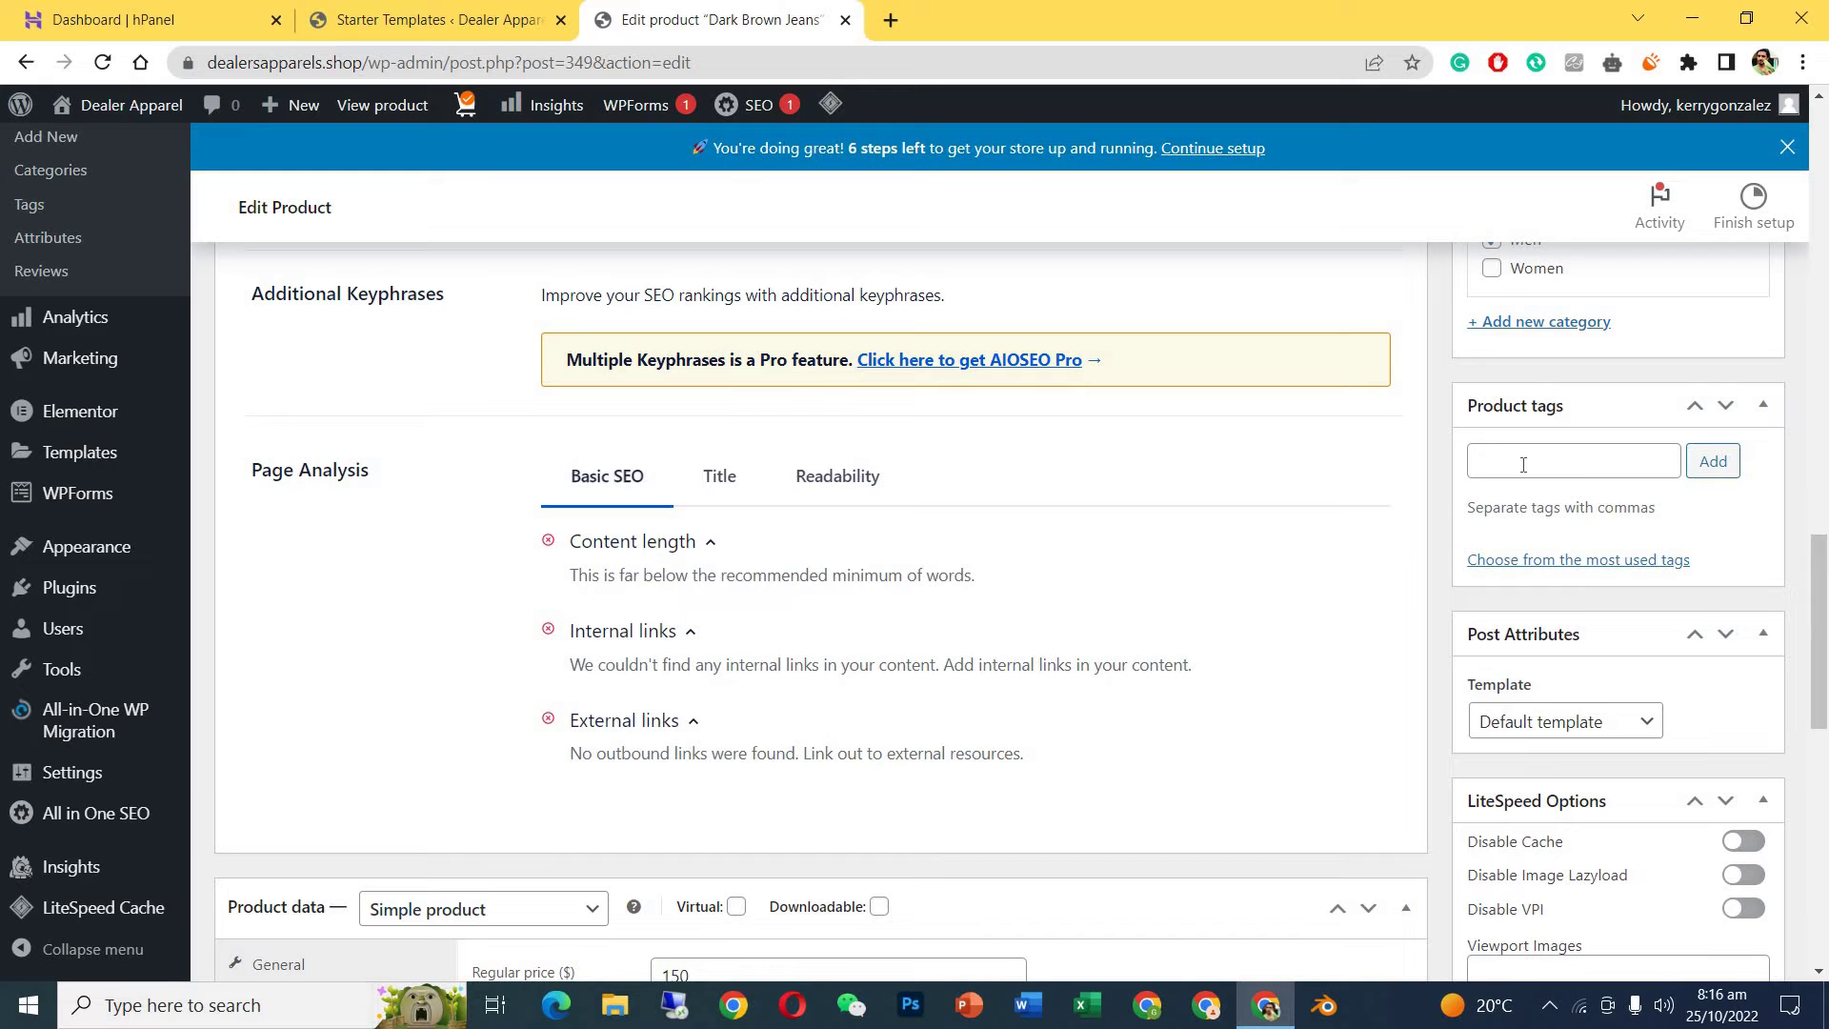
scroll(1391, 435, down, 6)
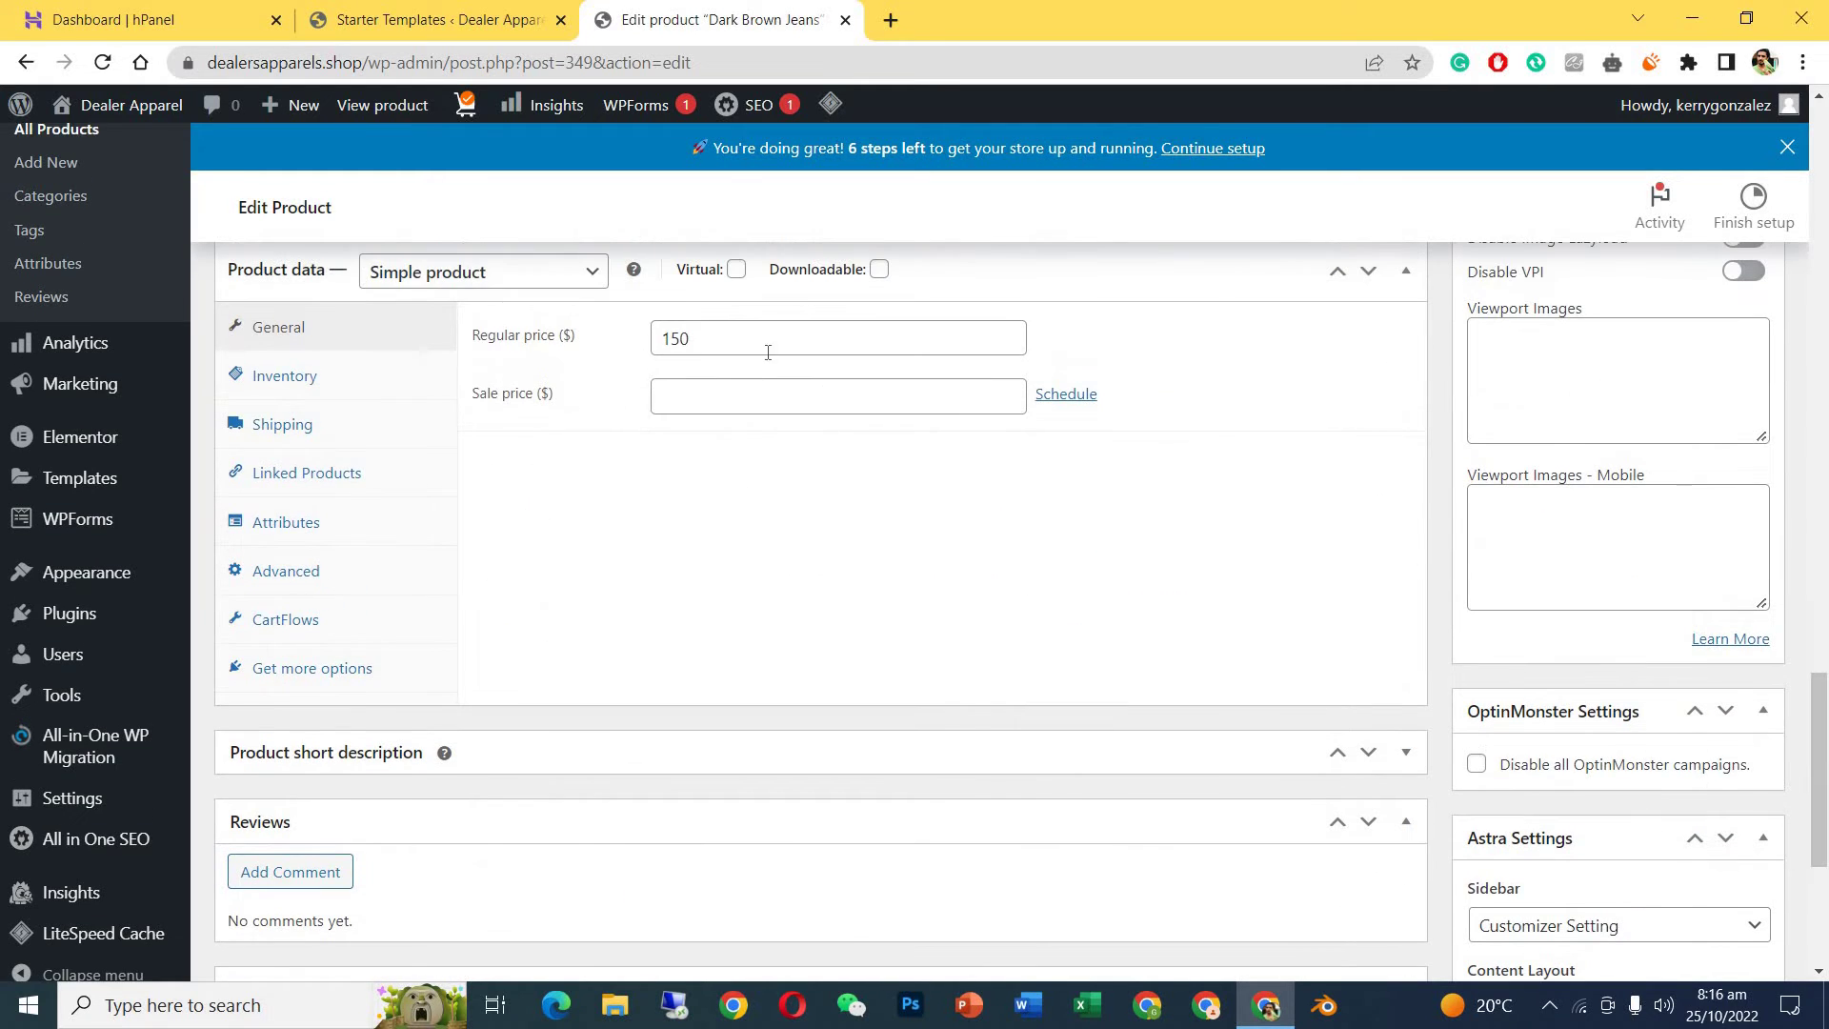
Set the Dark Brown Jeans regular price to 155 and check the sale price schedule without entering any dates.
click(768, 344)
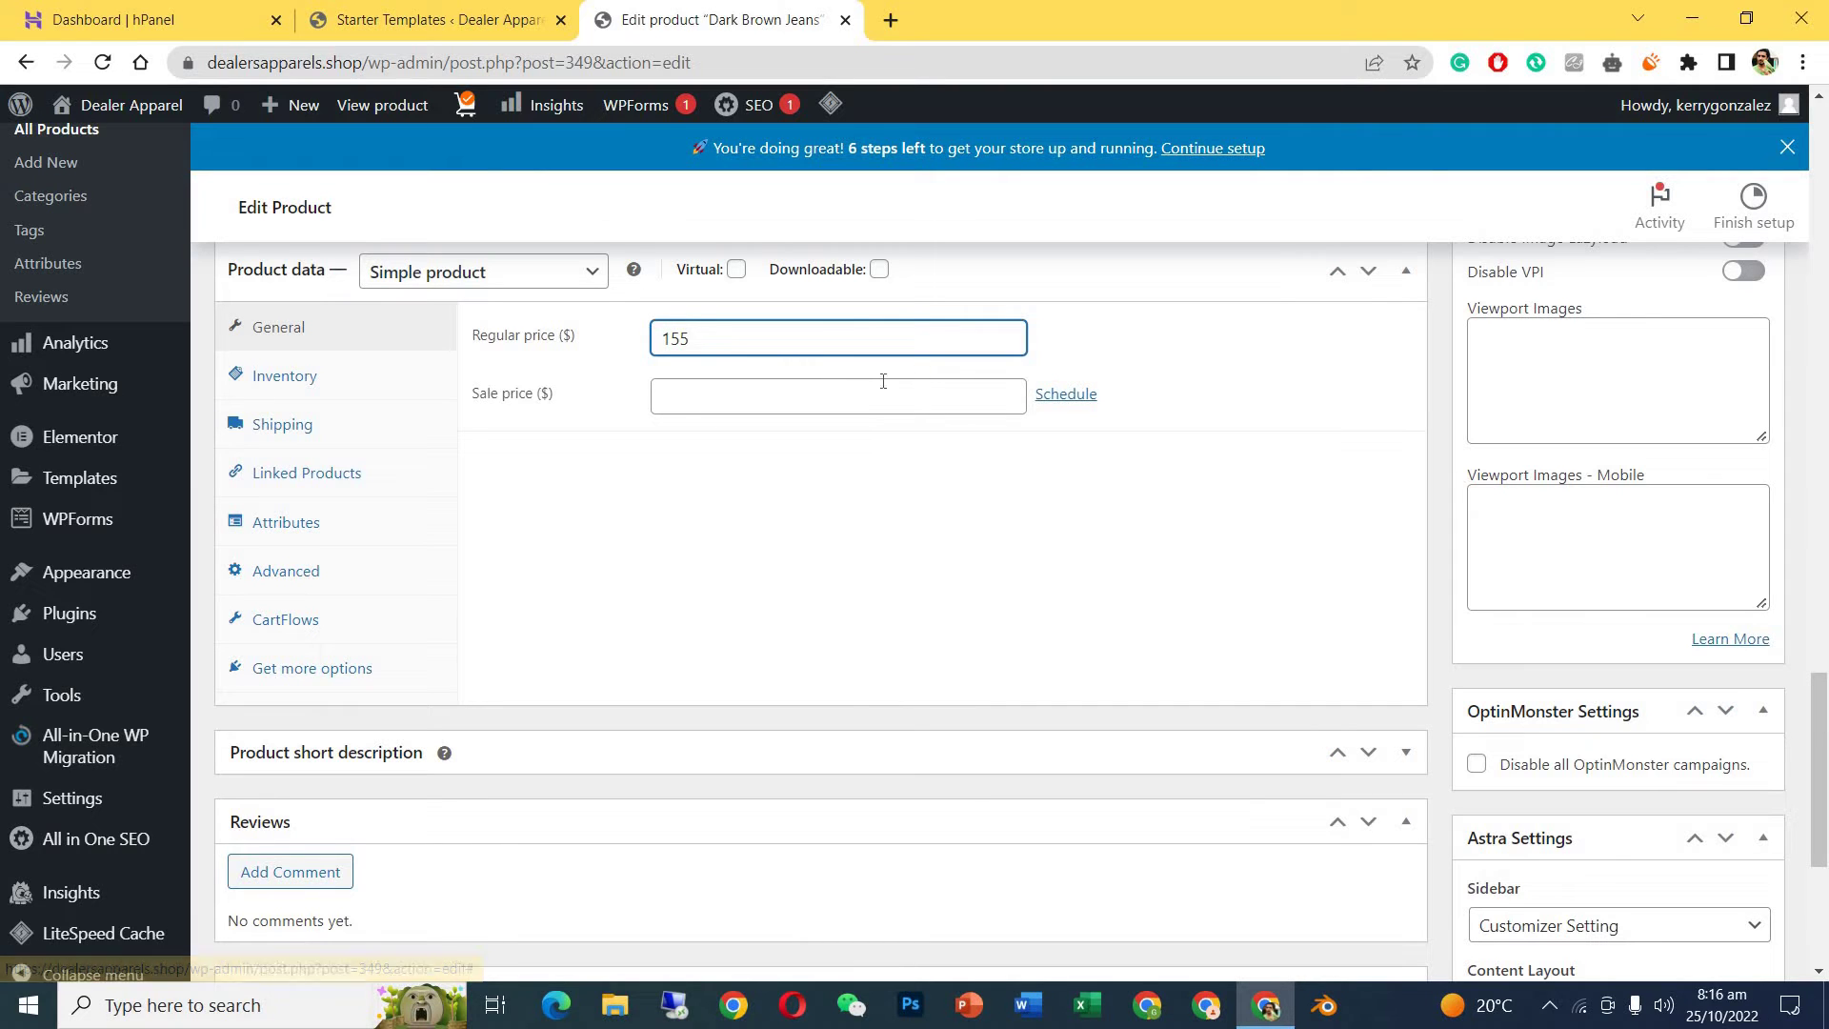
click(1060, 405)
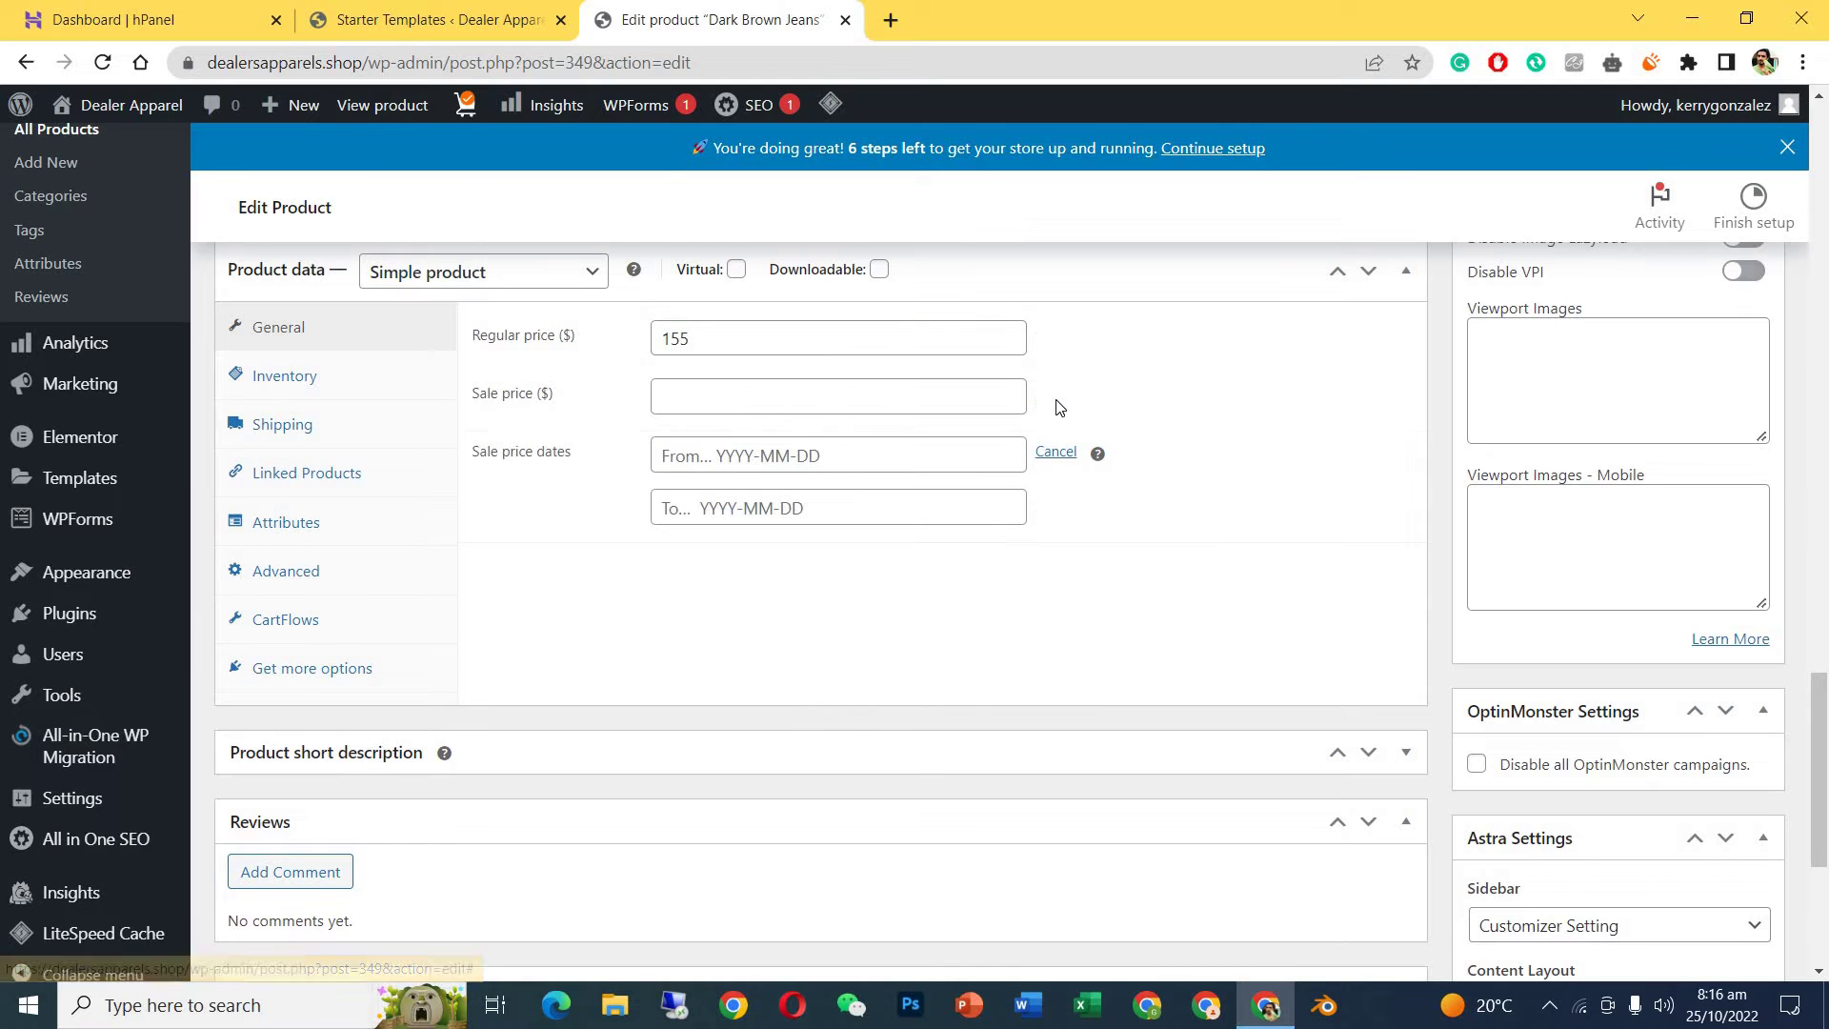
click(1044, 455)
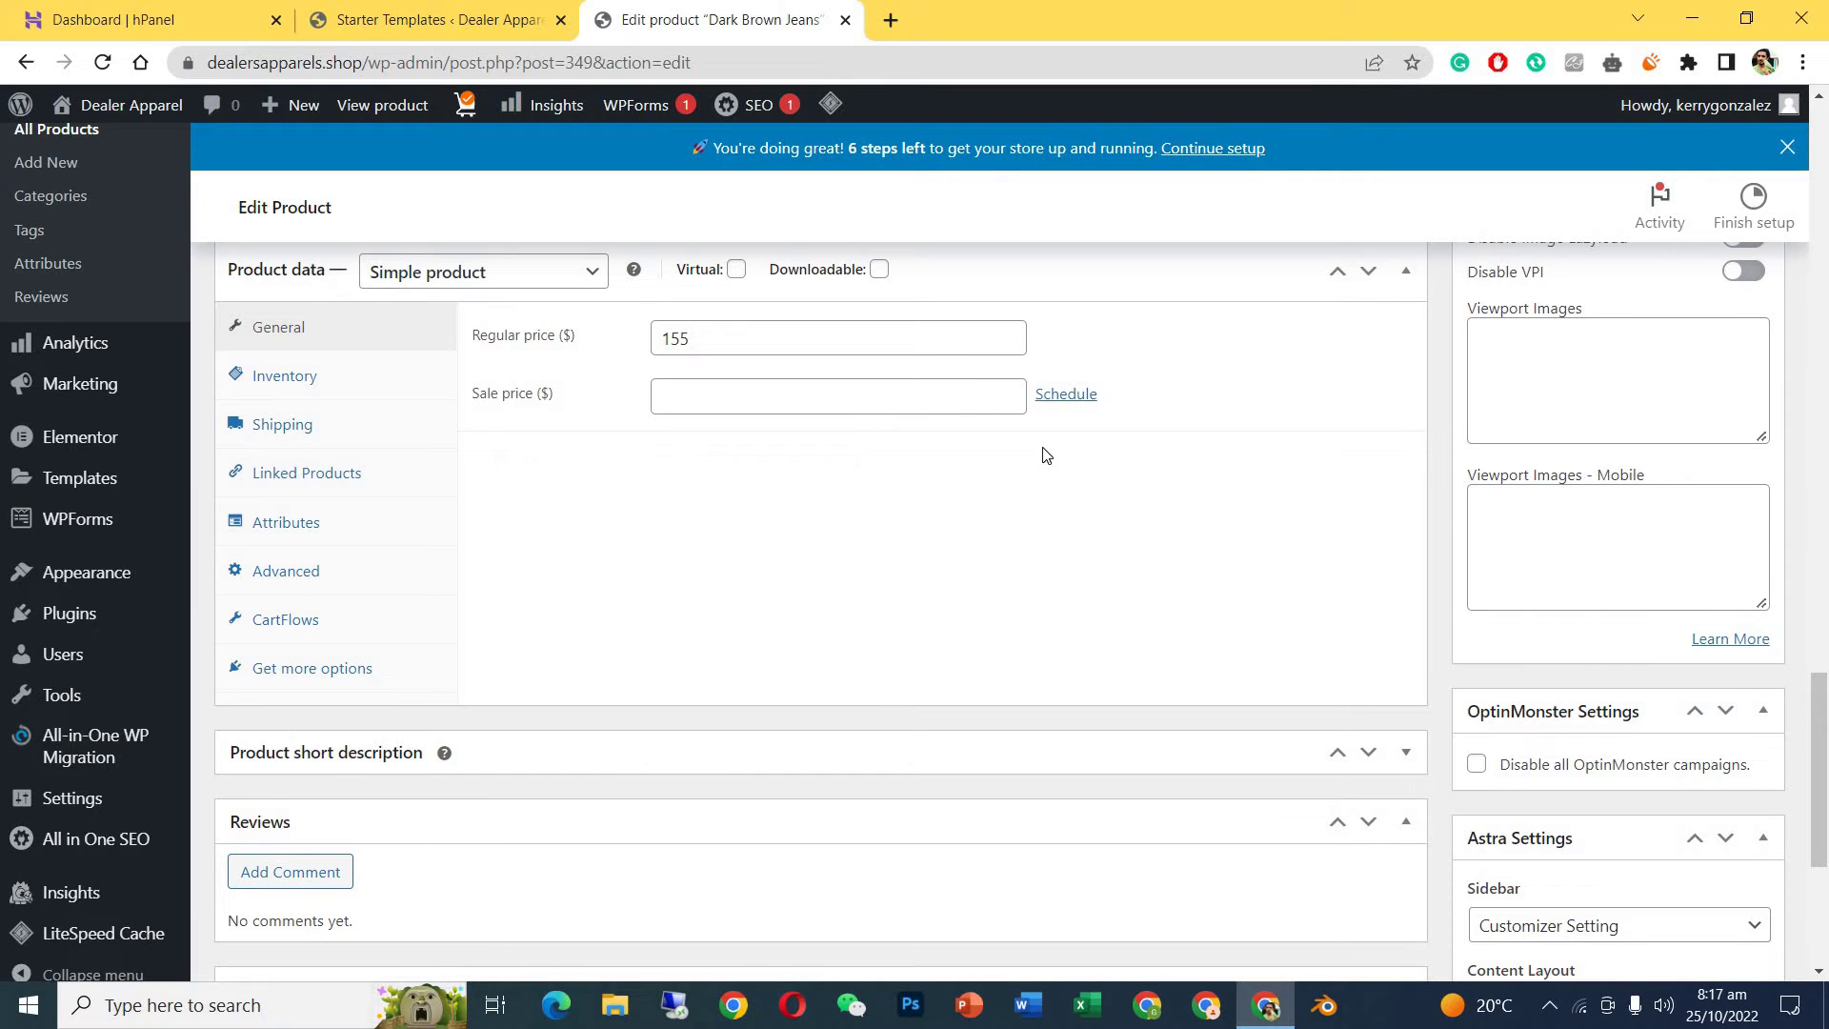
View the product's shipping settings for weight, dimensions and the available shipping classes, leaving No shipping class selected.
click(293, 427)
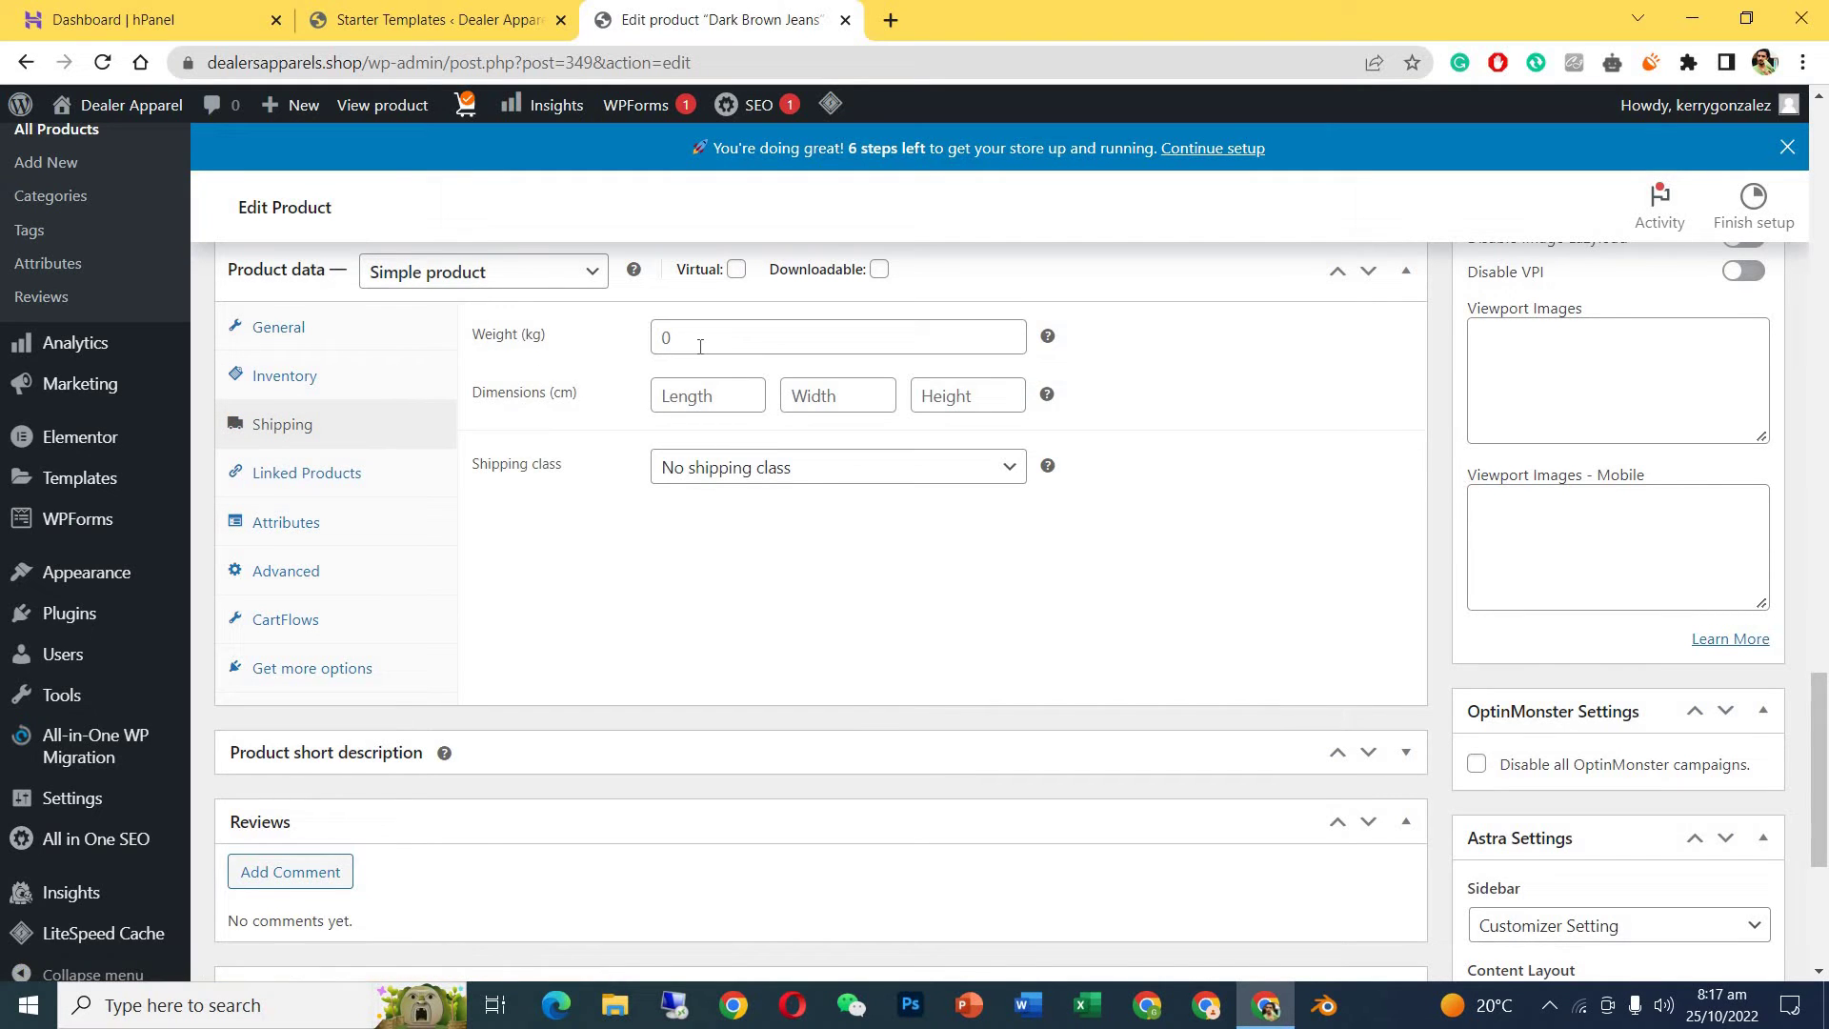
click(743, 472)
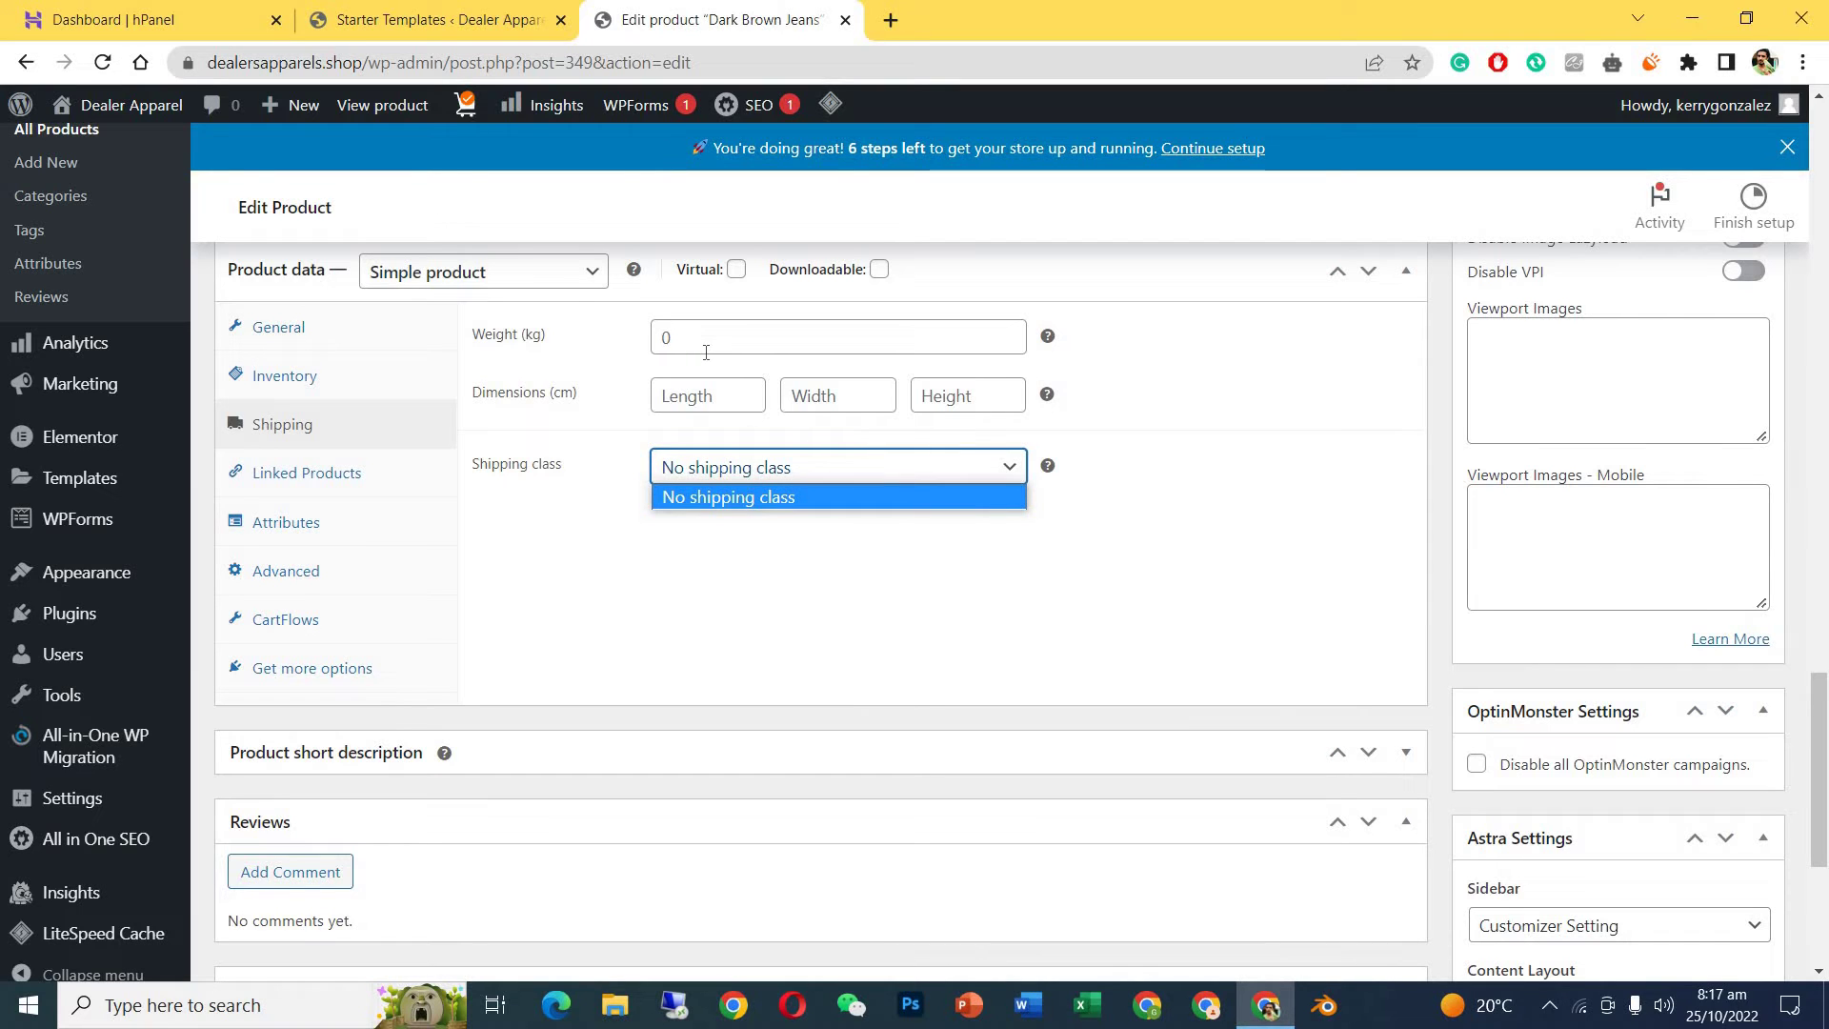
click(551, 473)
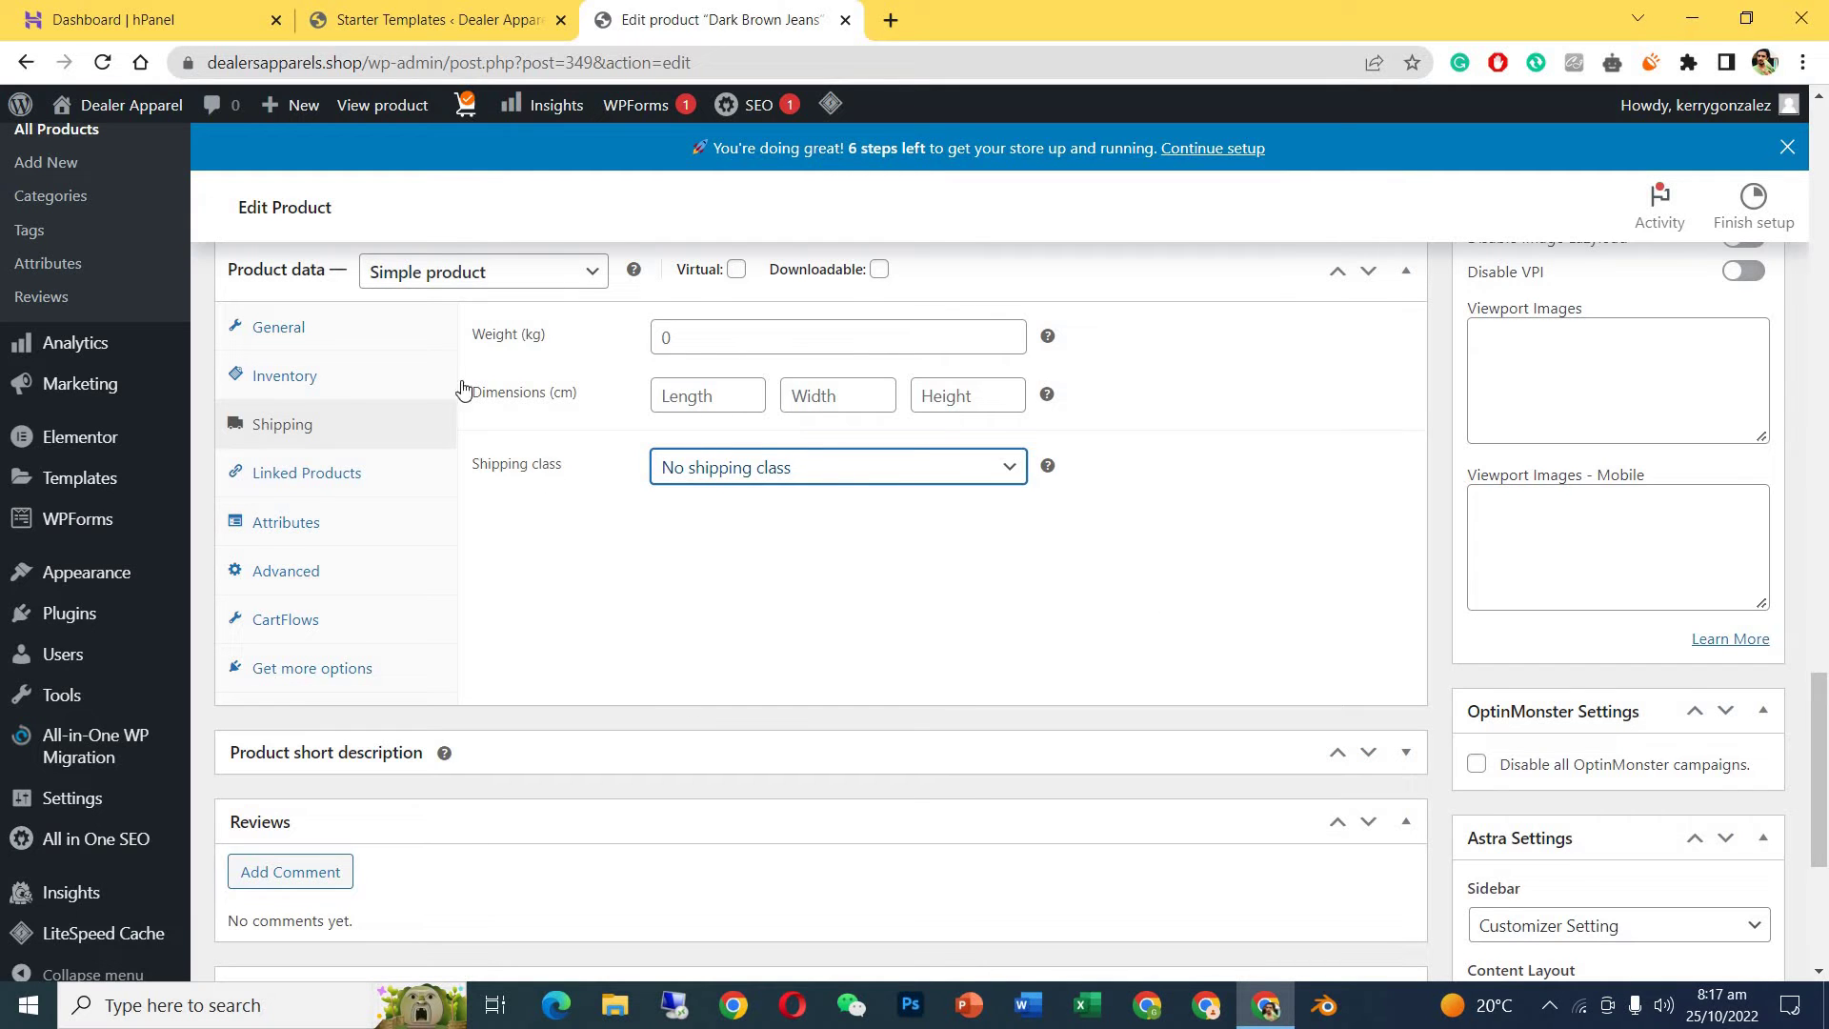
Expand the product short description editor and look back over the product's title, SEO, image and general price settings.
scroll(1825, 688, down, 4)
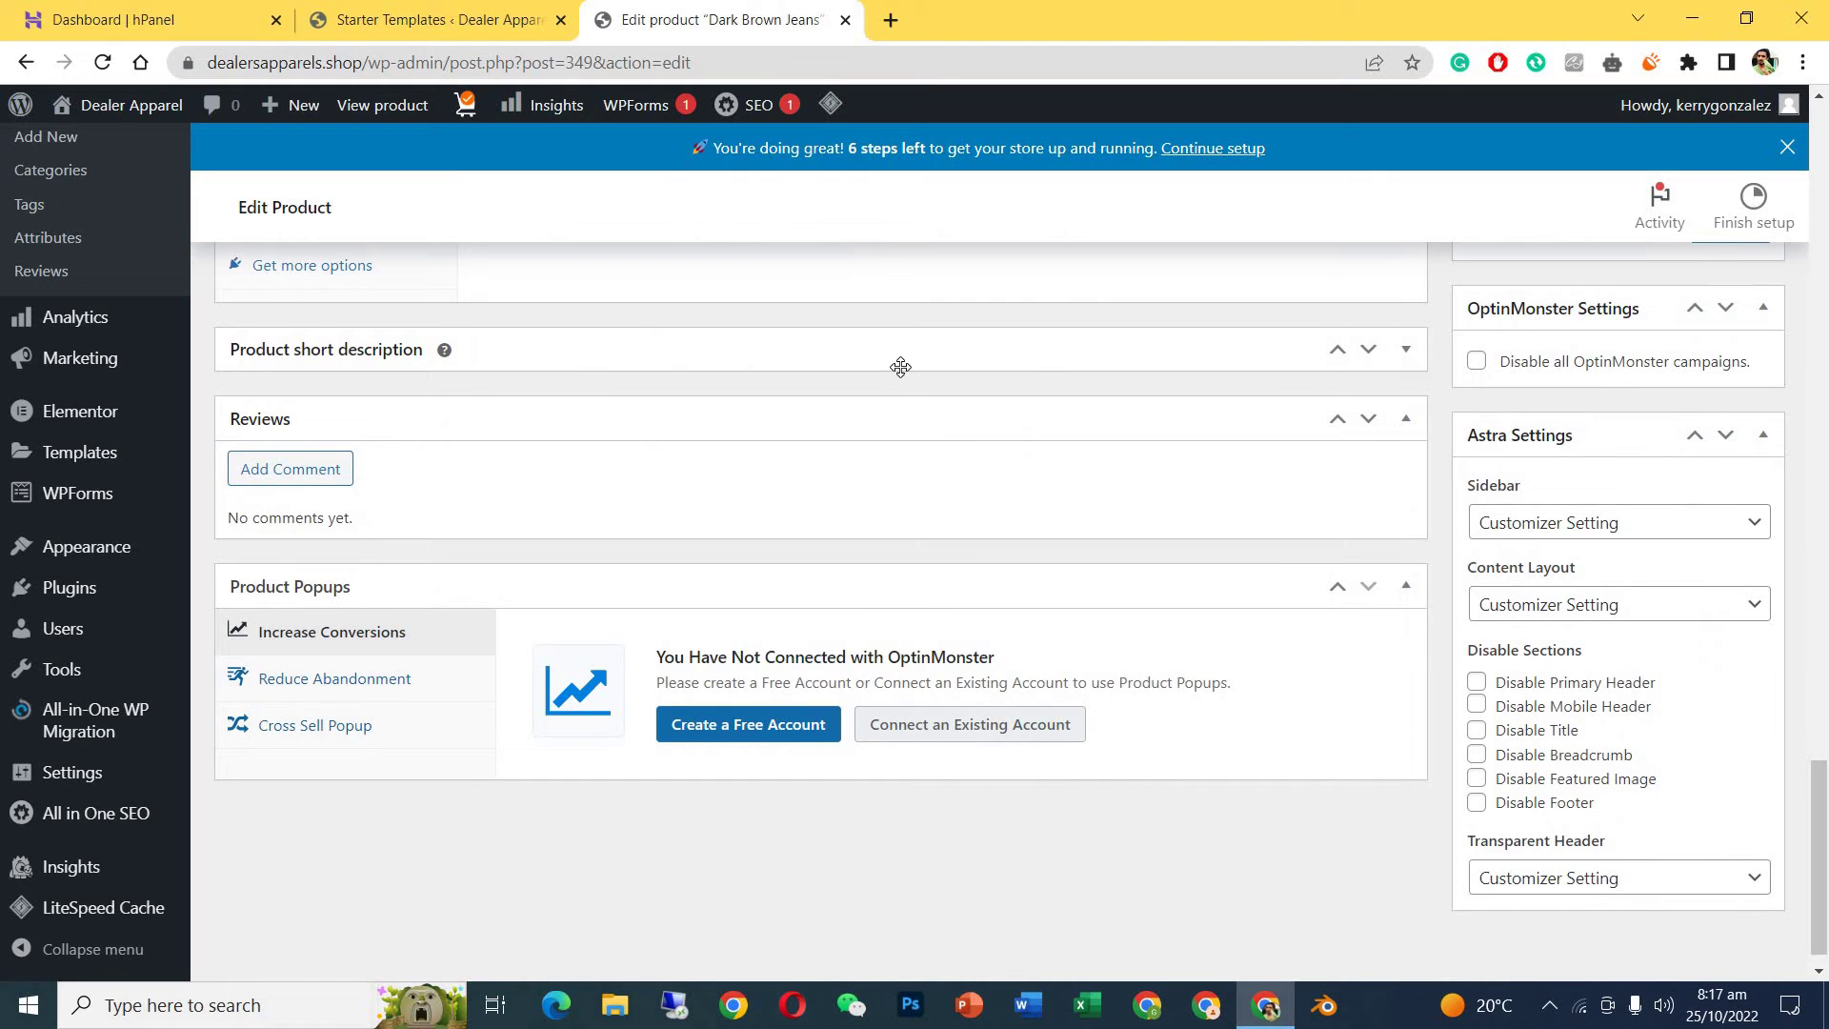
click(900, 367)
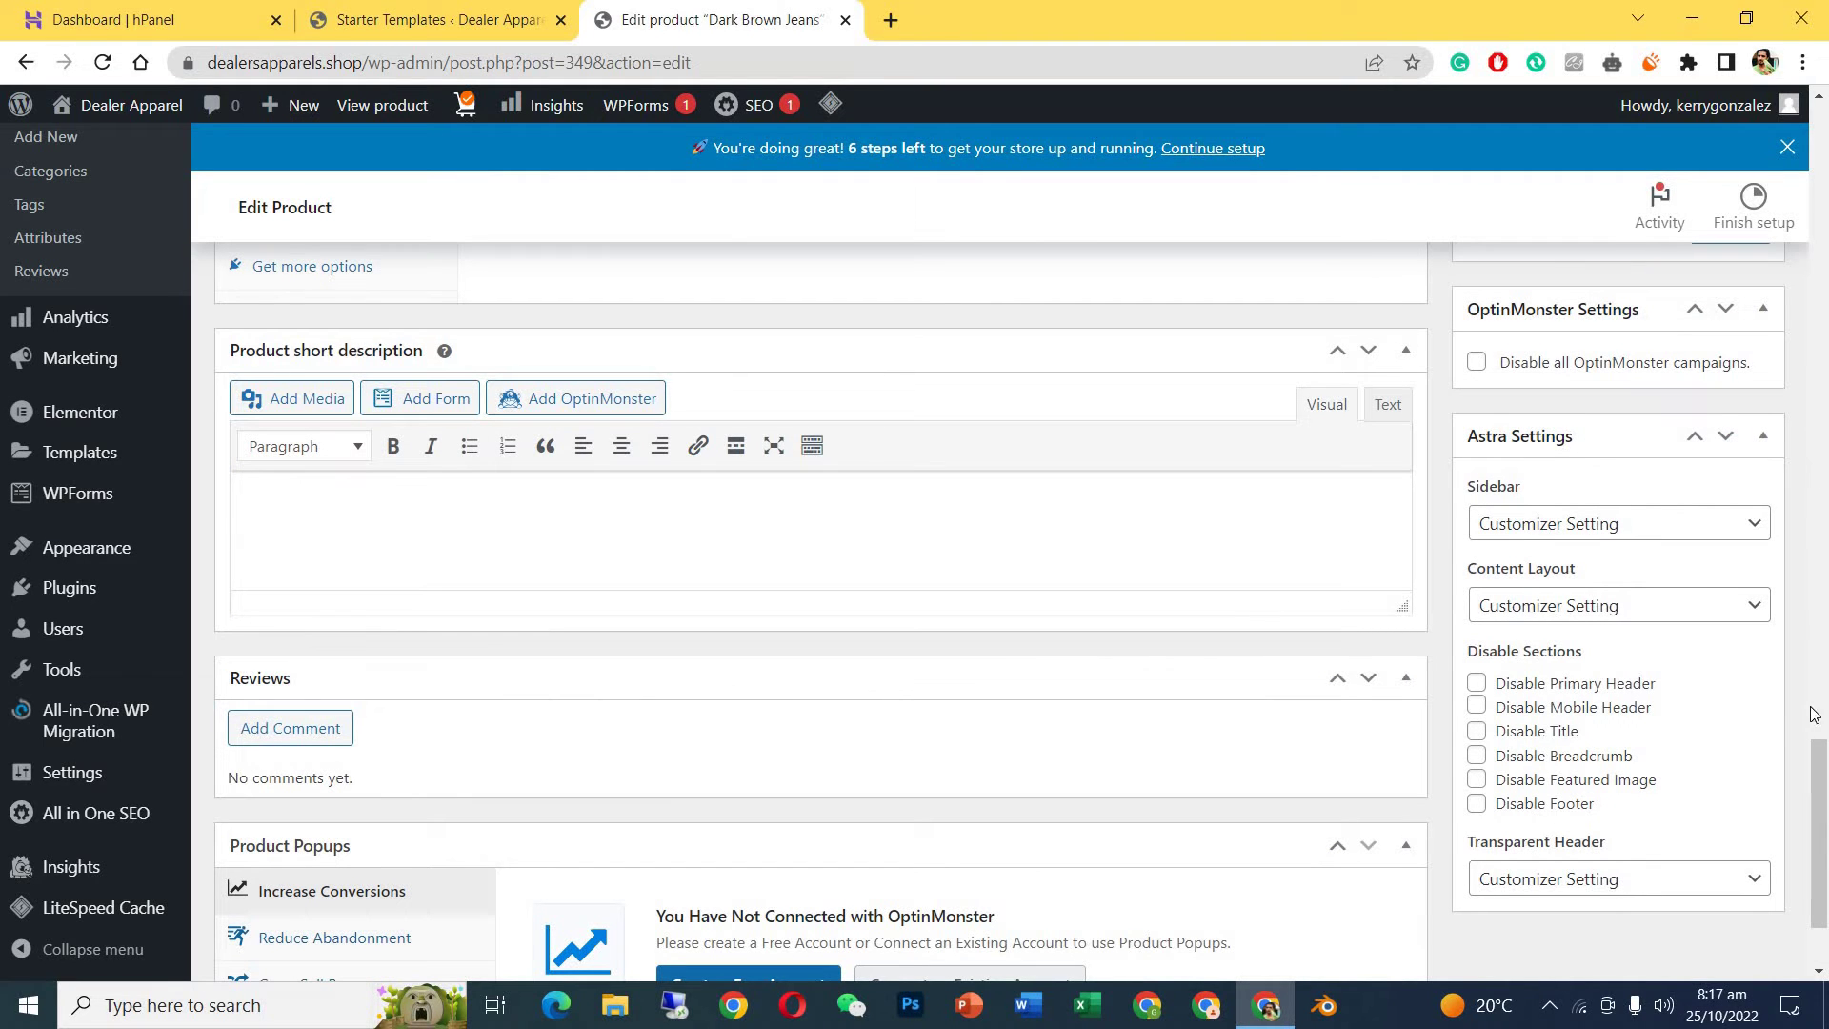
drag(1825, 789, 1824, 171)
scroll(514, 400, down, 1)
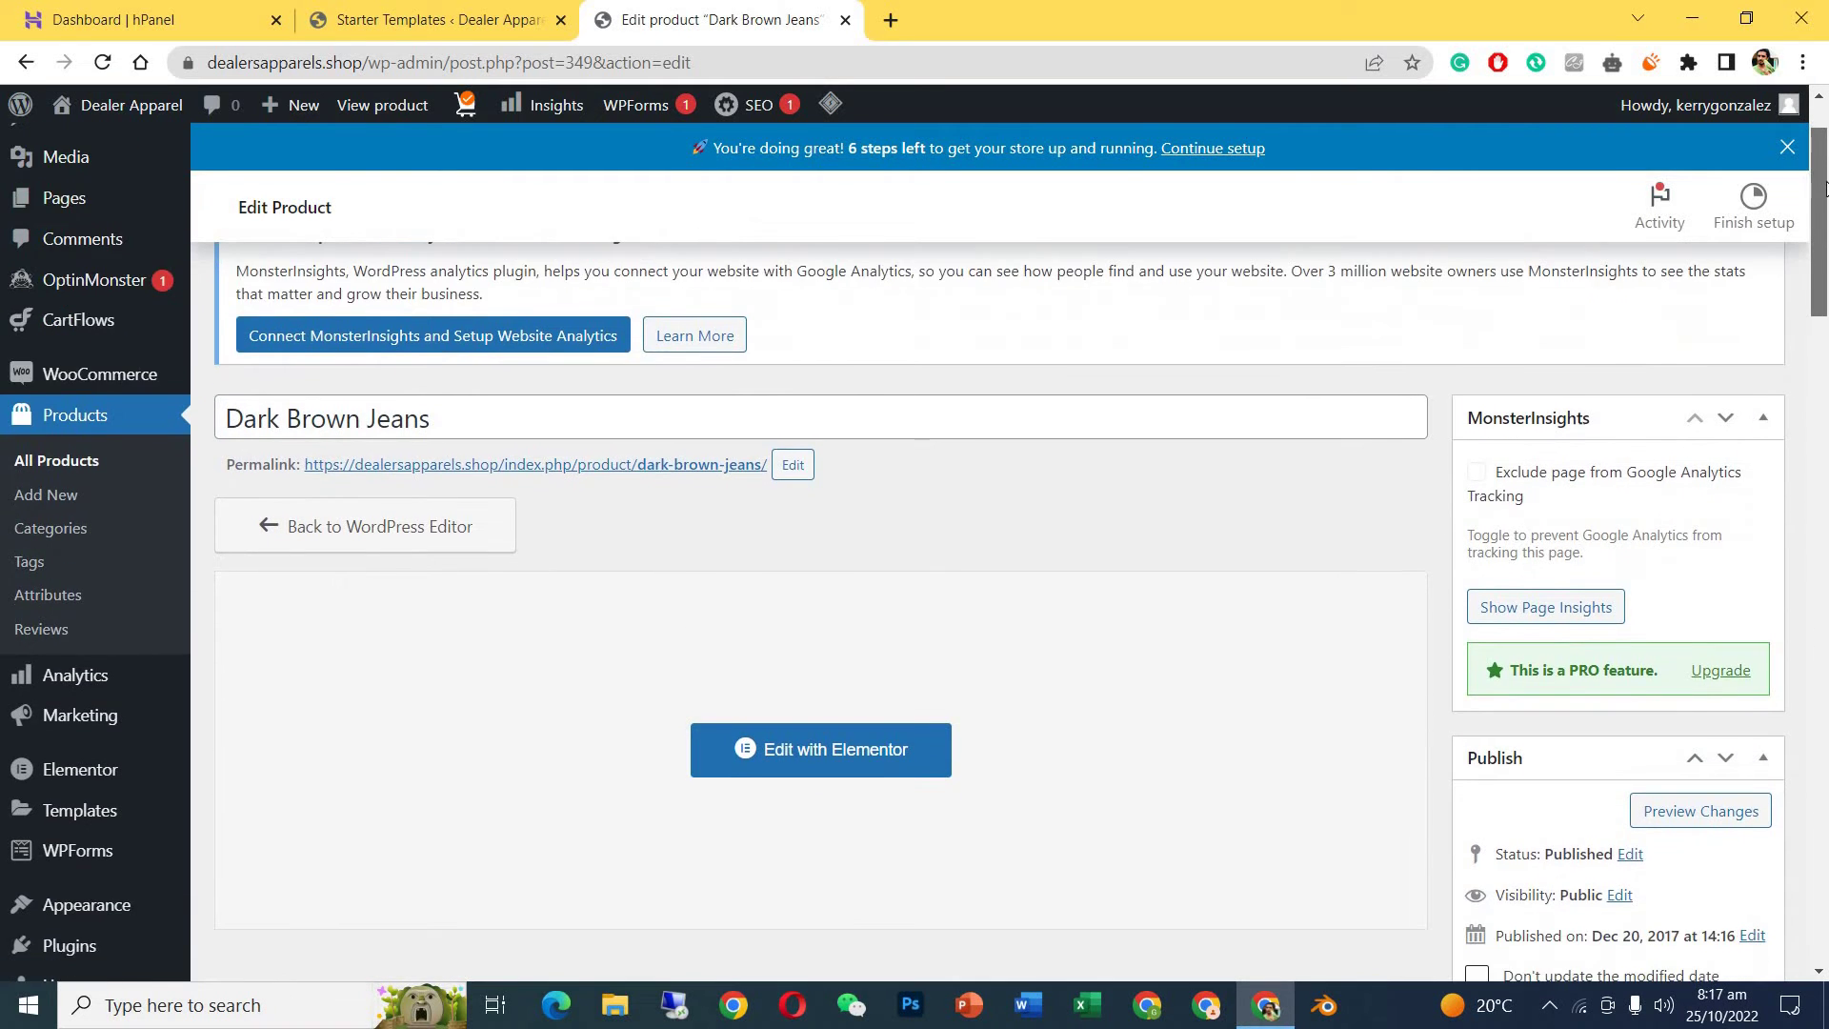
click(493, 399)
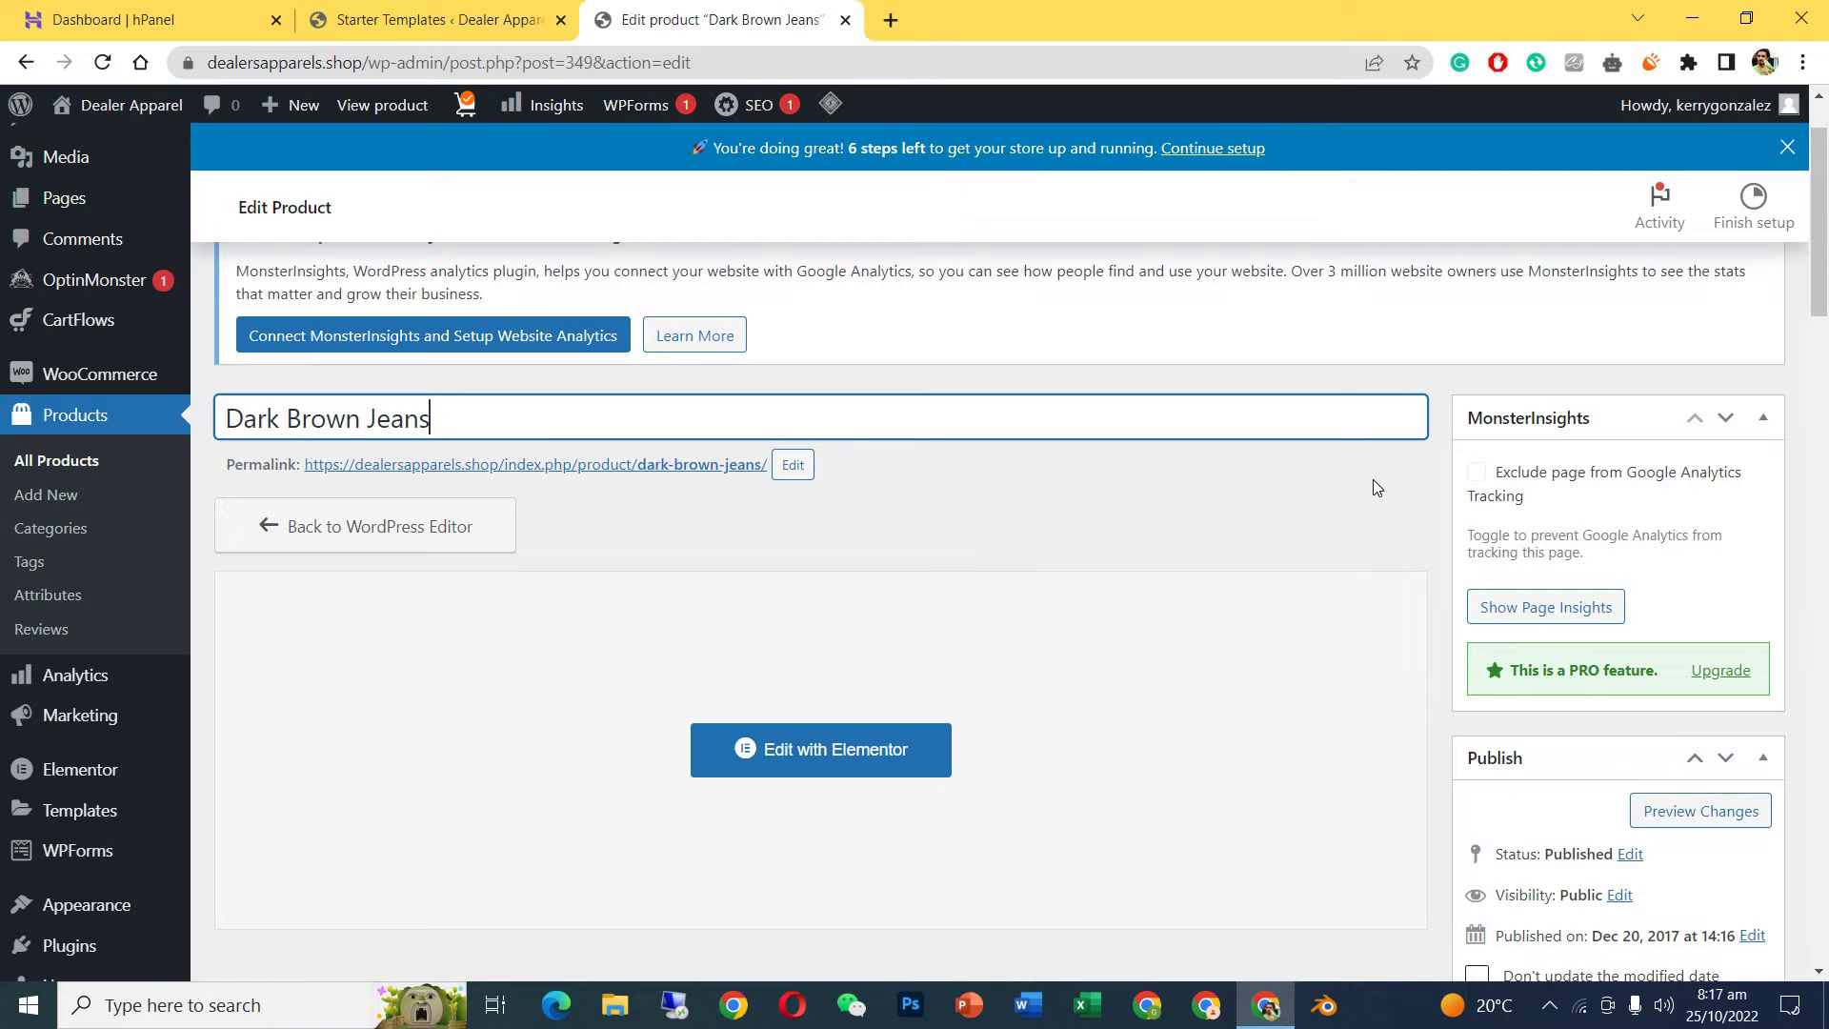
drag(1822, 262, 1822, 419)
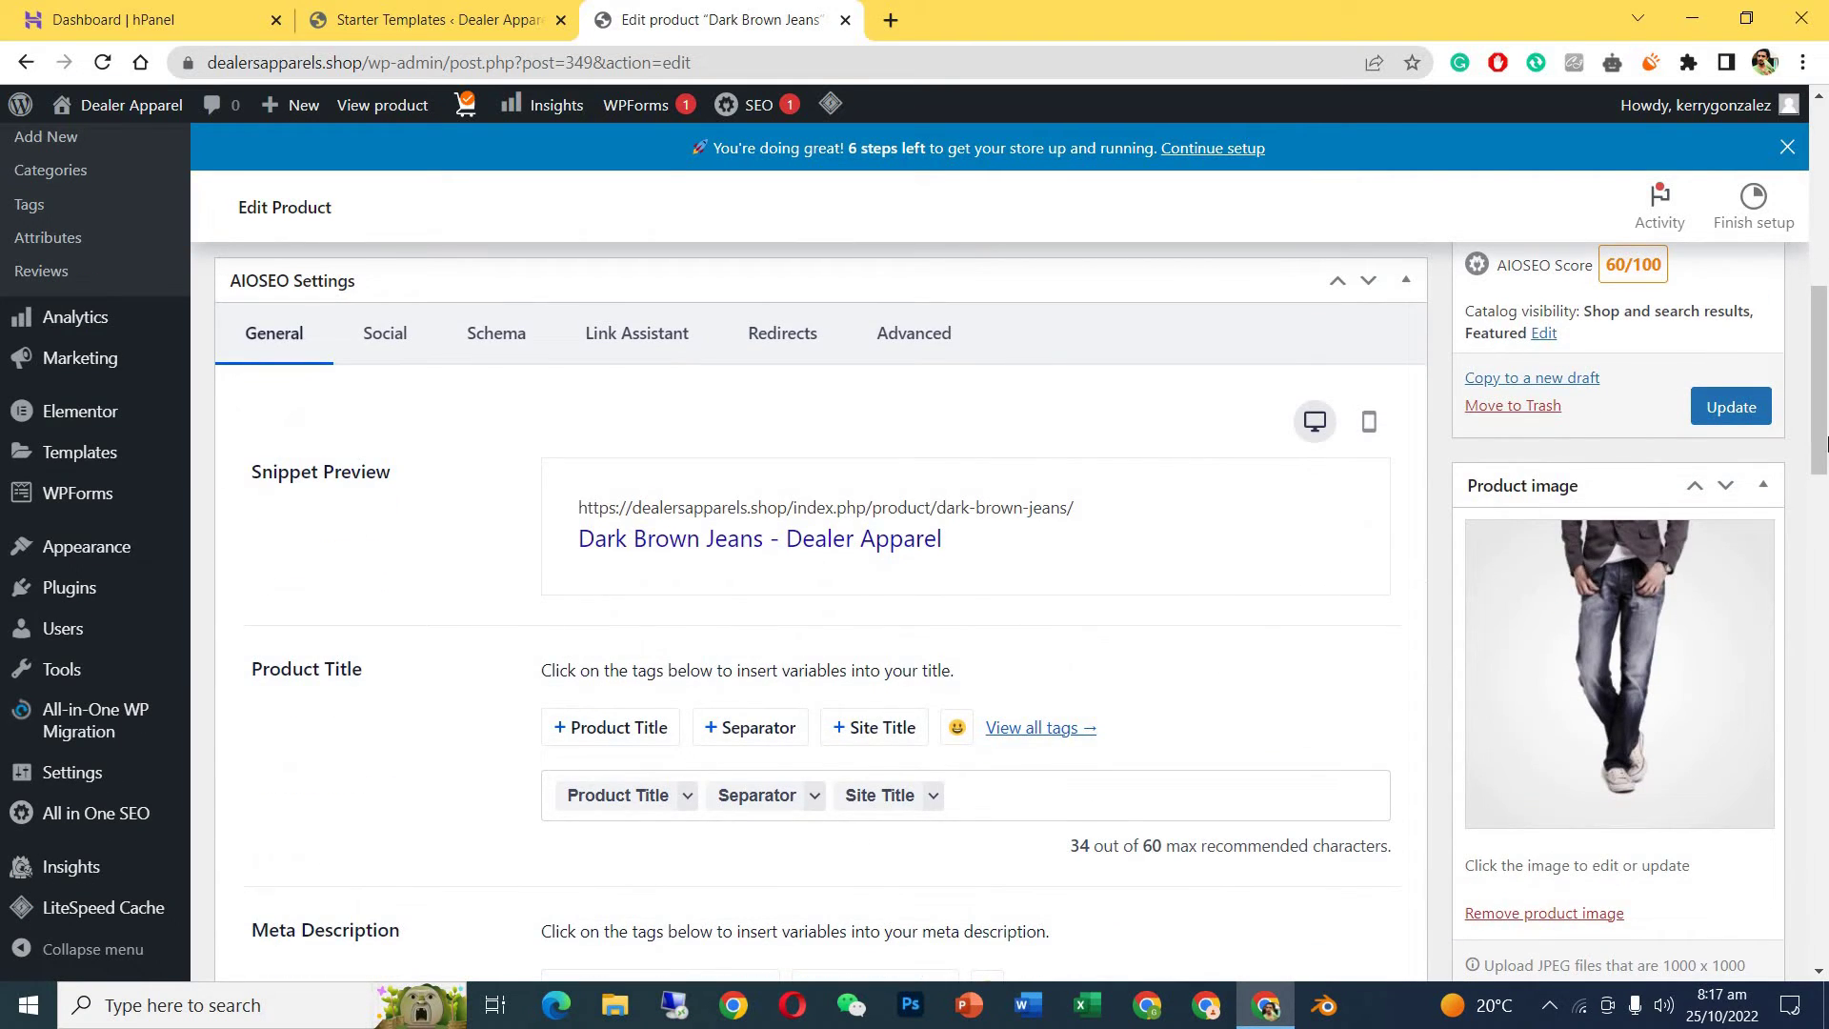
drag(1824, 444, 1763, 745)
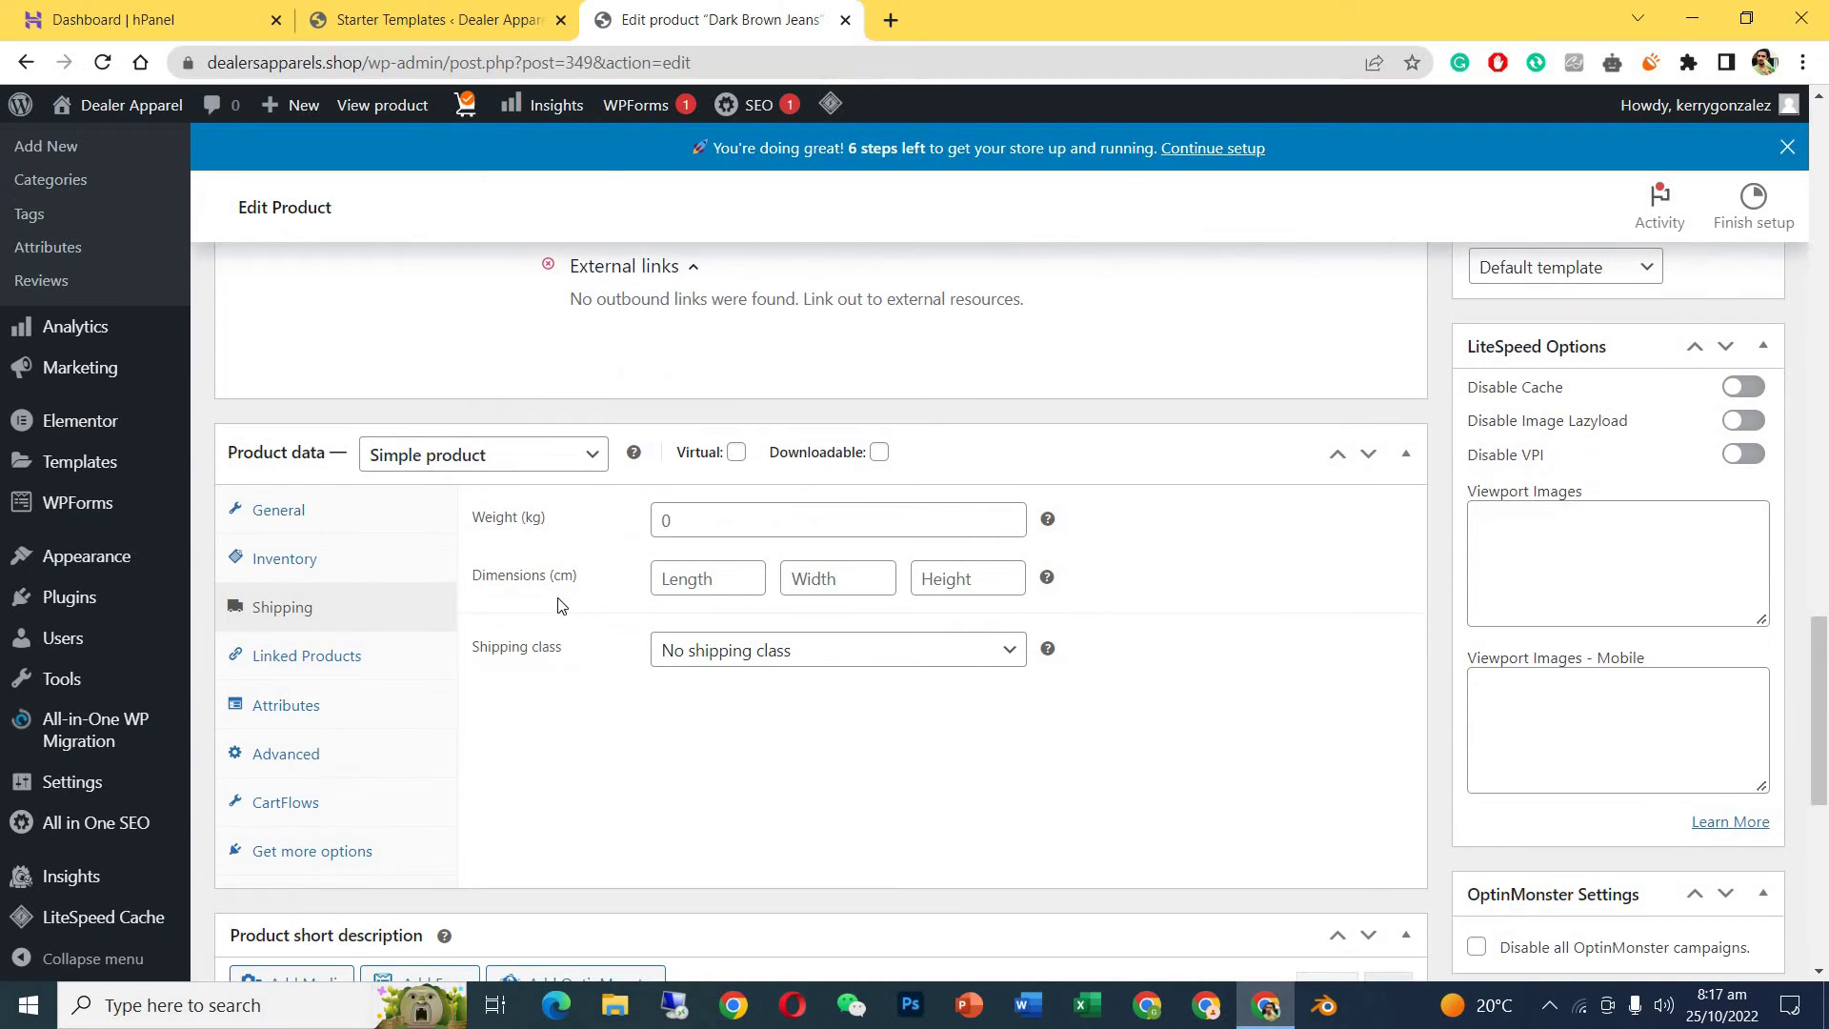
click(314, 512)
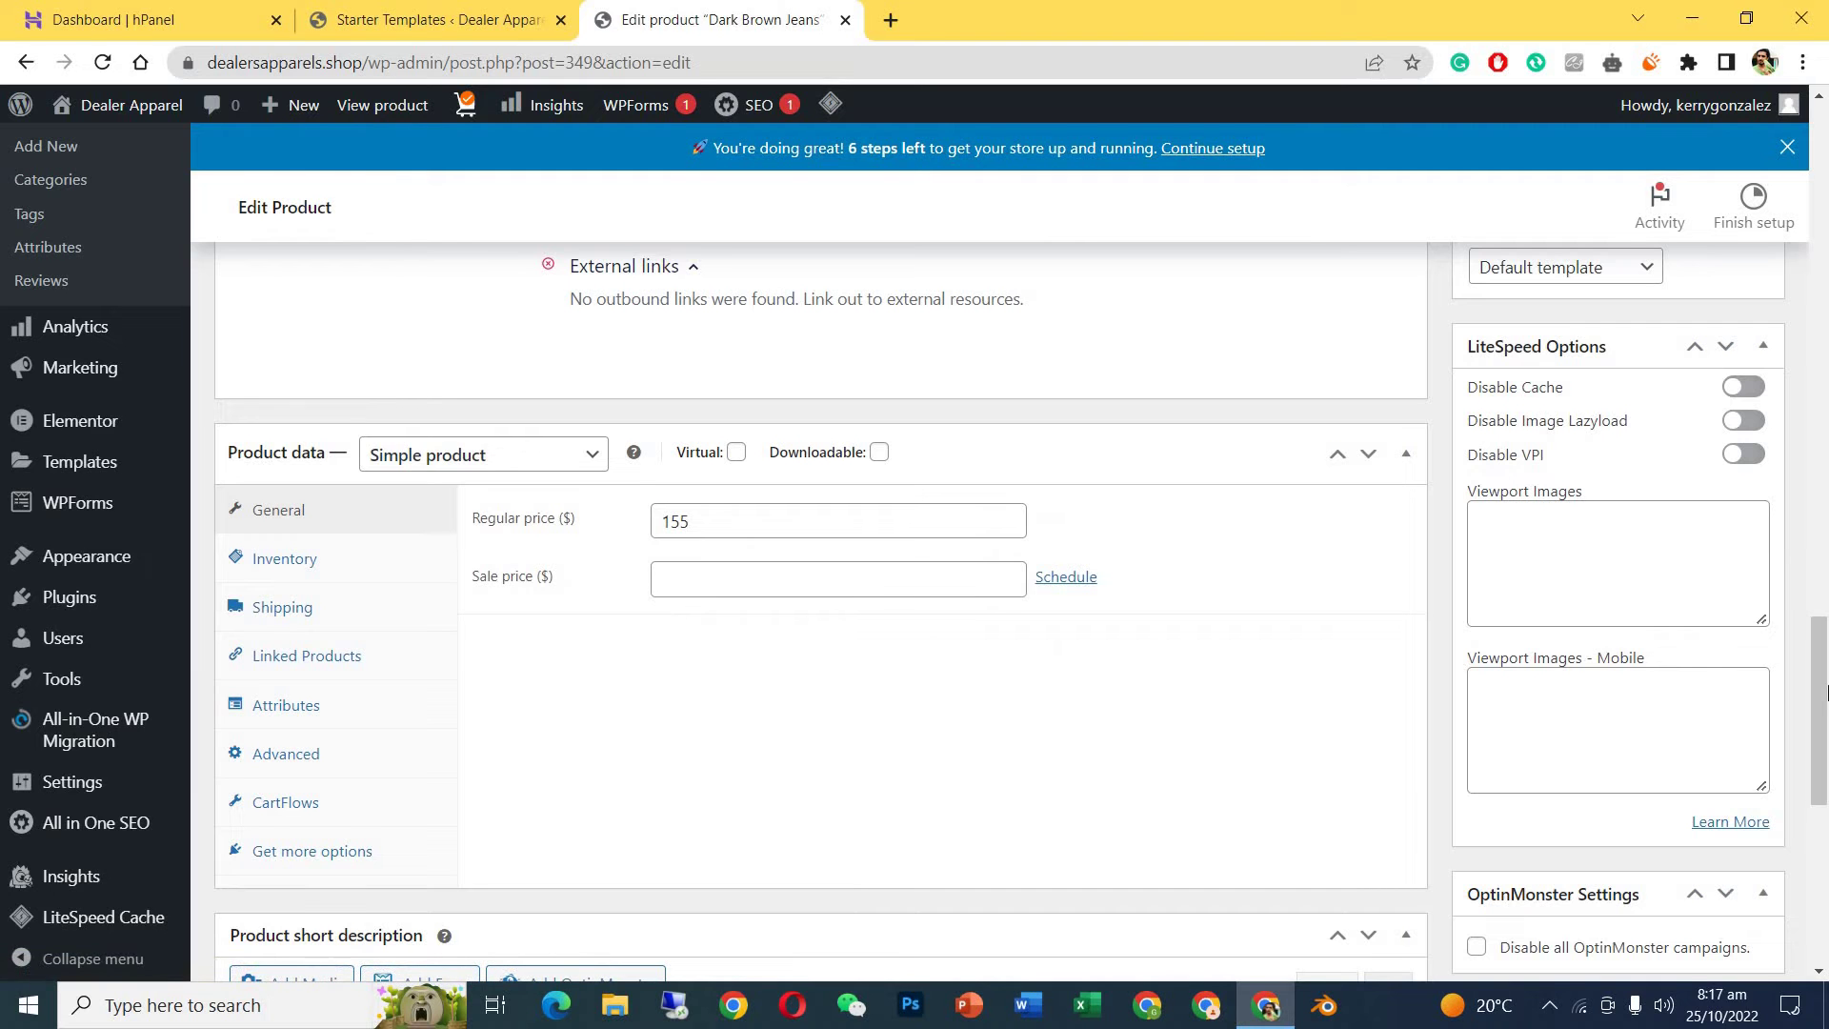
Update the Dark Brown Jeans product to save its edited settings.
drag(1823, 692, 1824, 520)
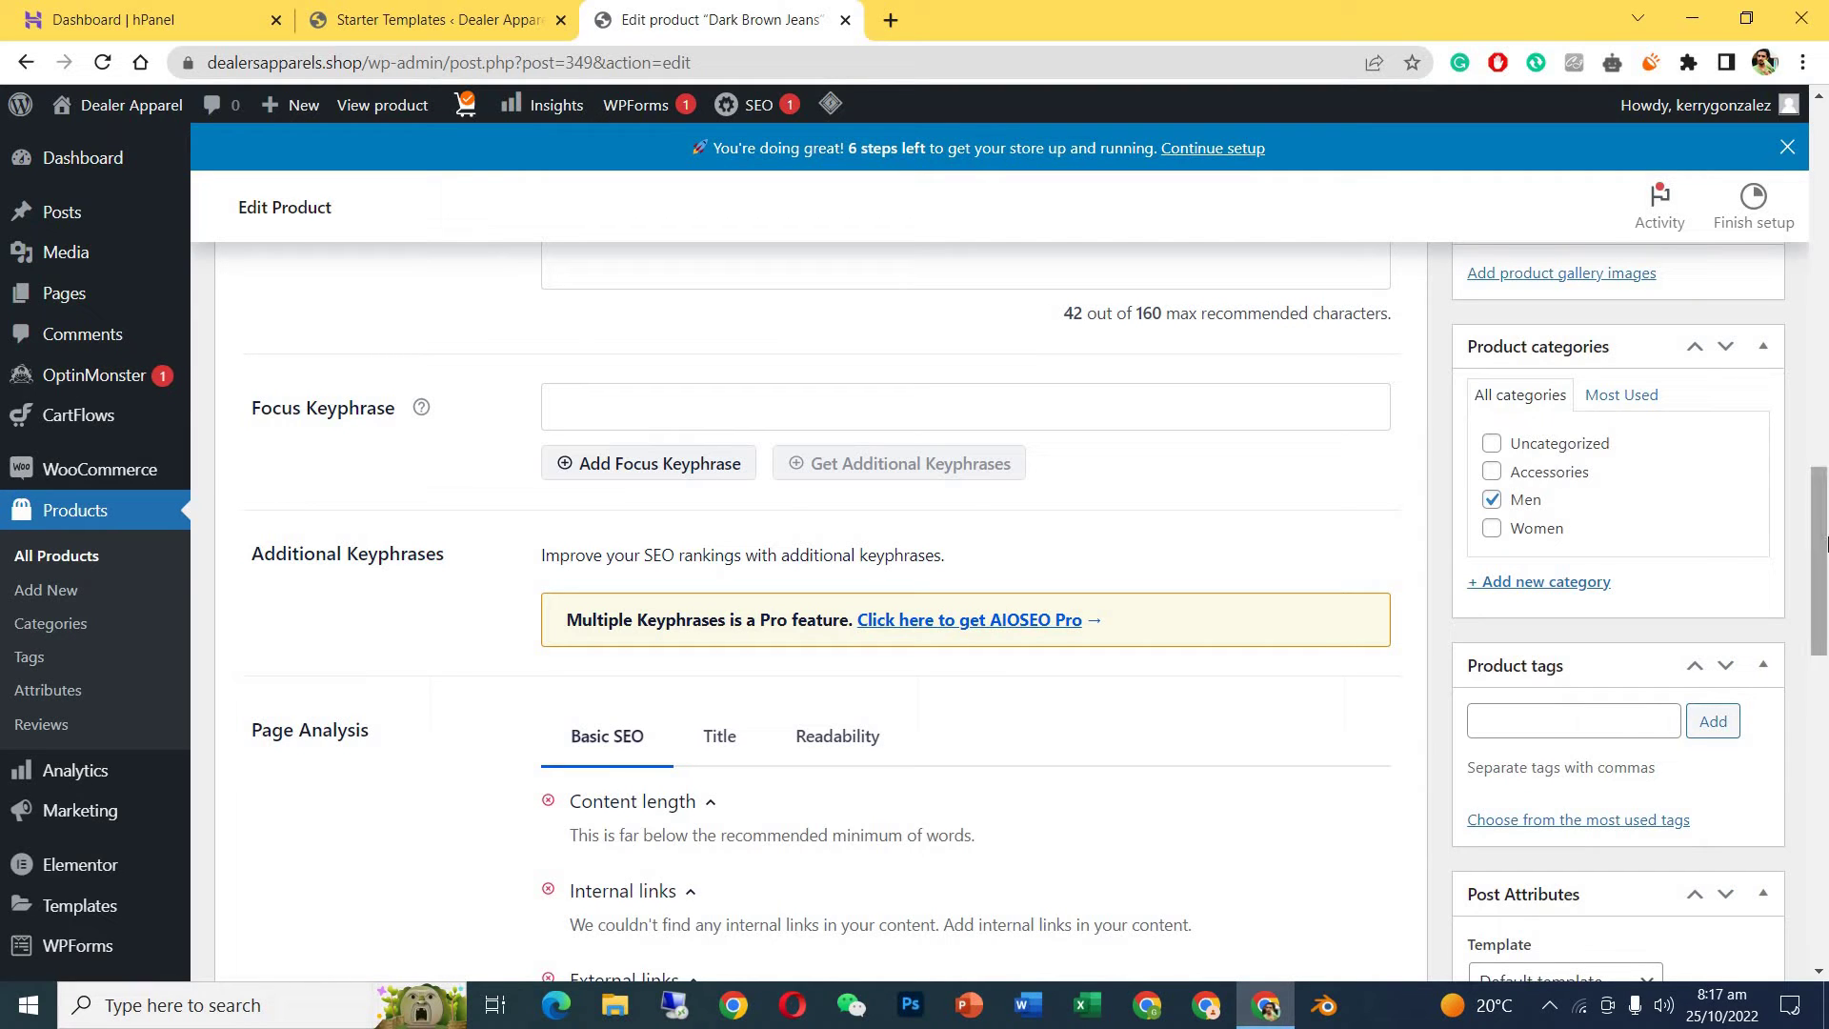
drag(1825, 544, 1826, 218)
scroll(1742, 560, down, 5)
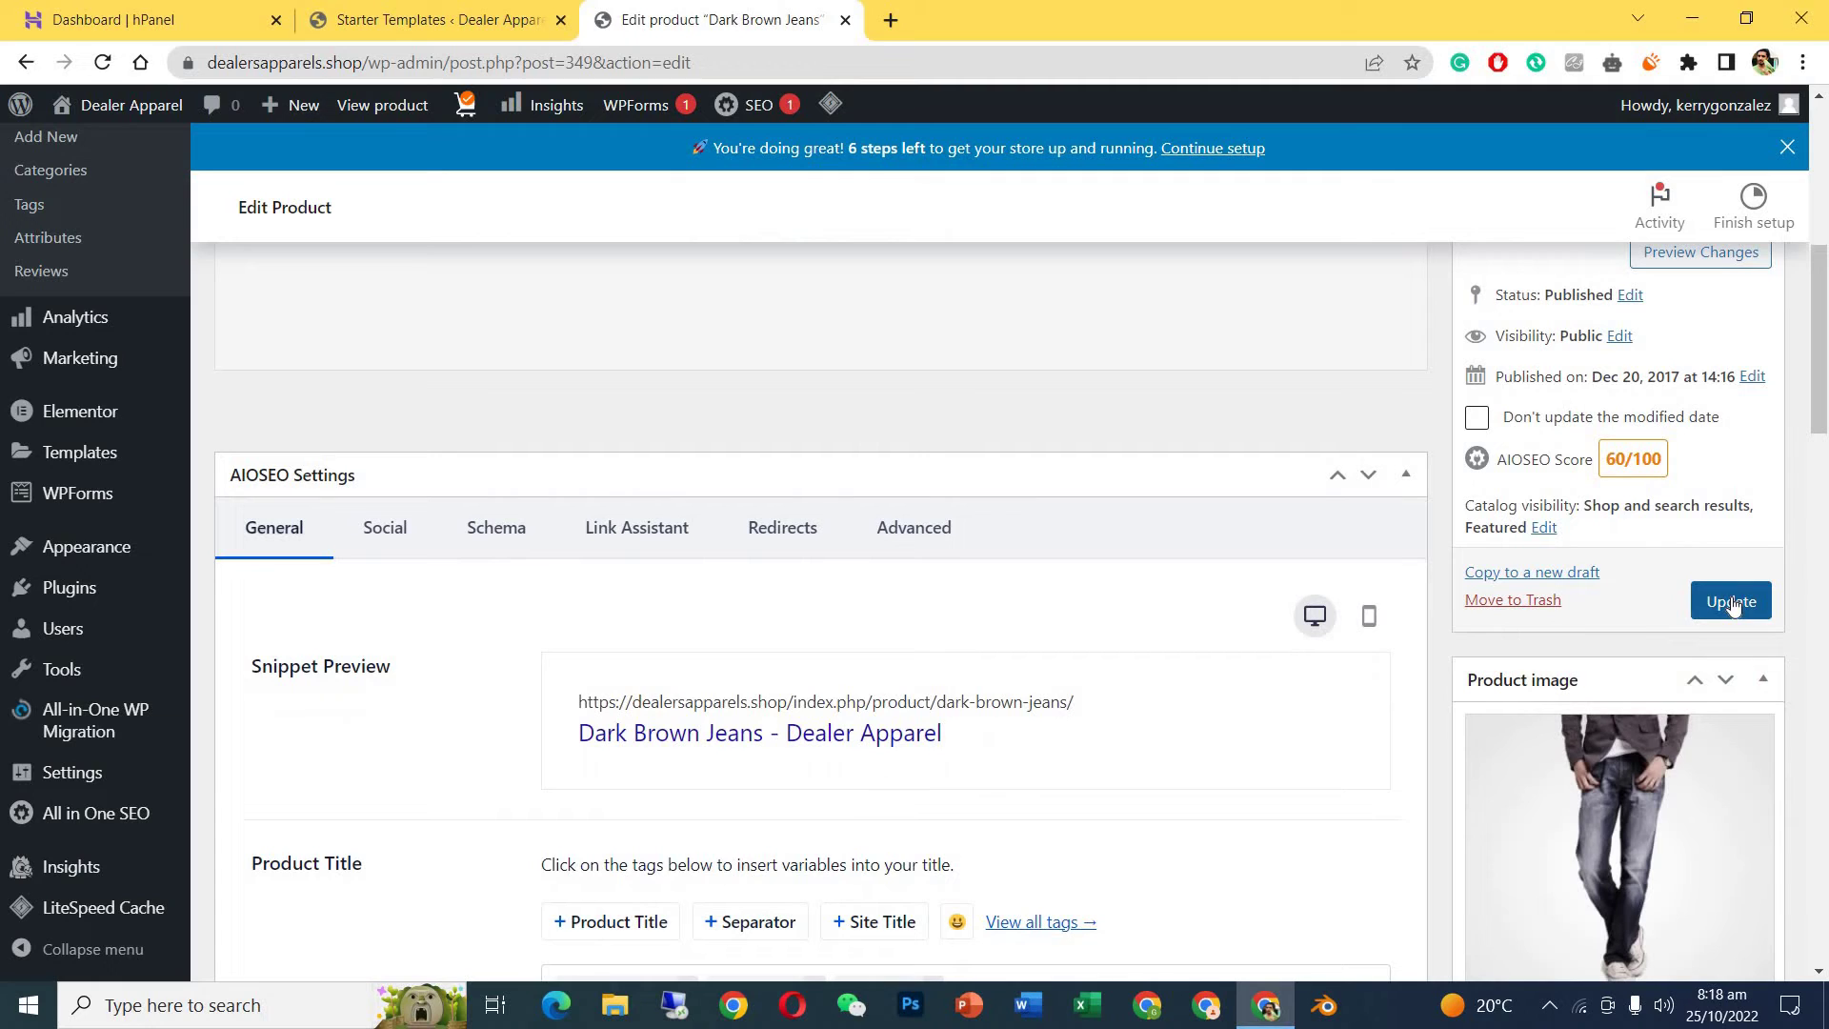
click(1733, 604)
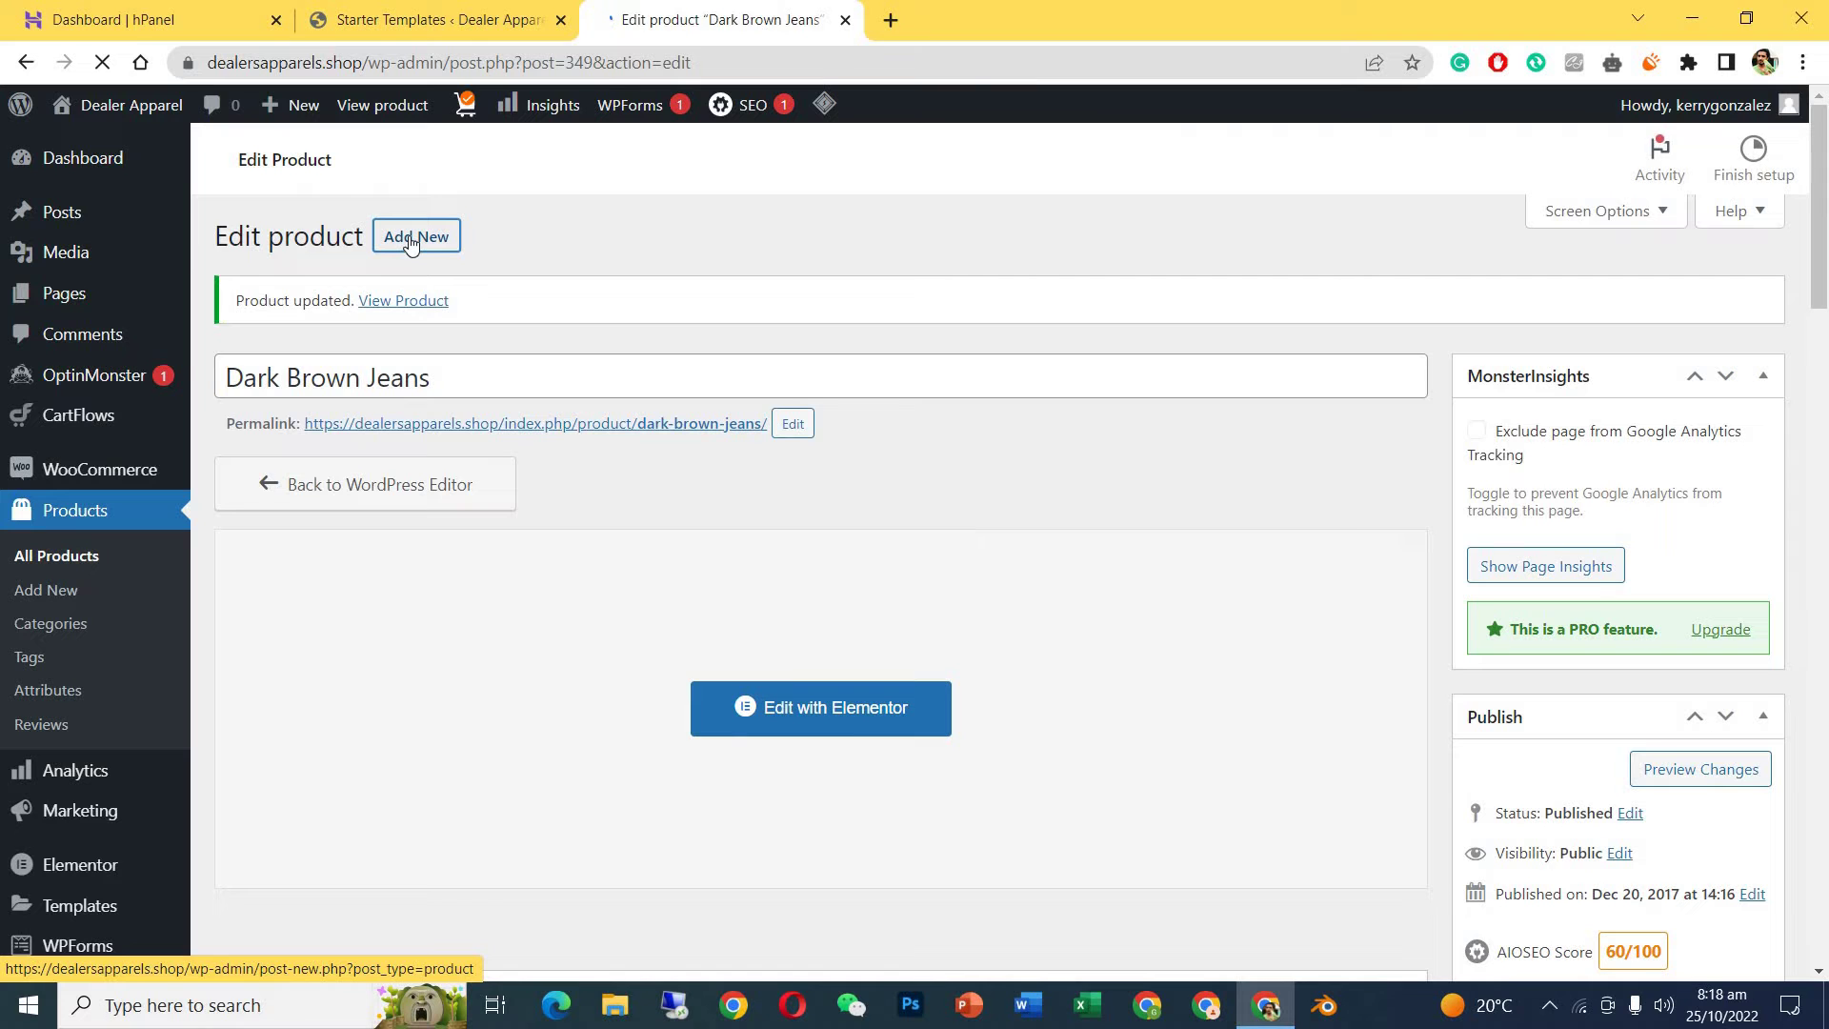
Start a new product and name it Custom printted T shirt.
click(410, 240)
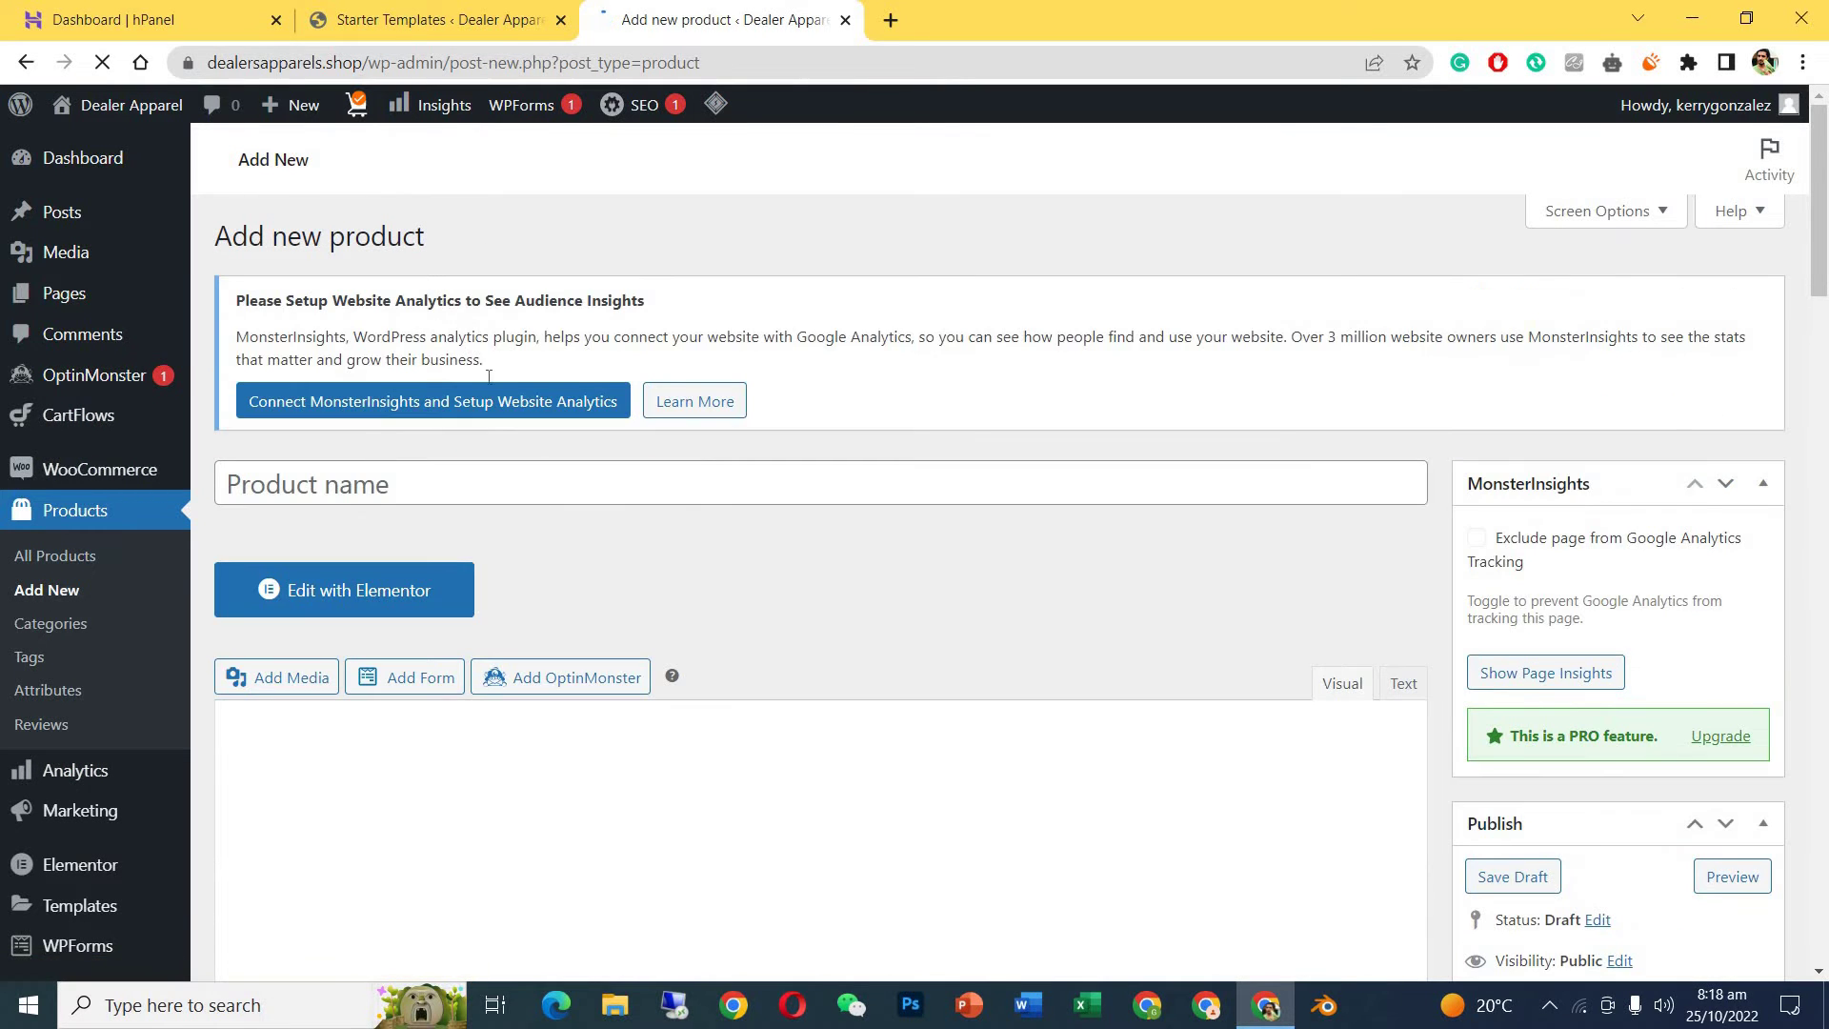
click(394, 485)
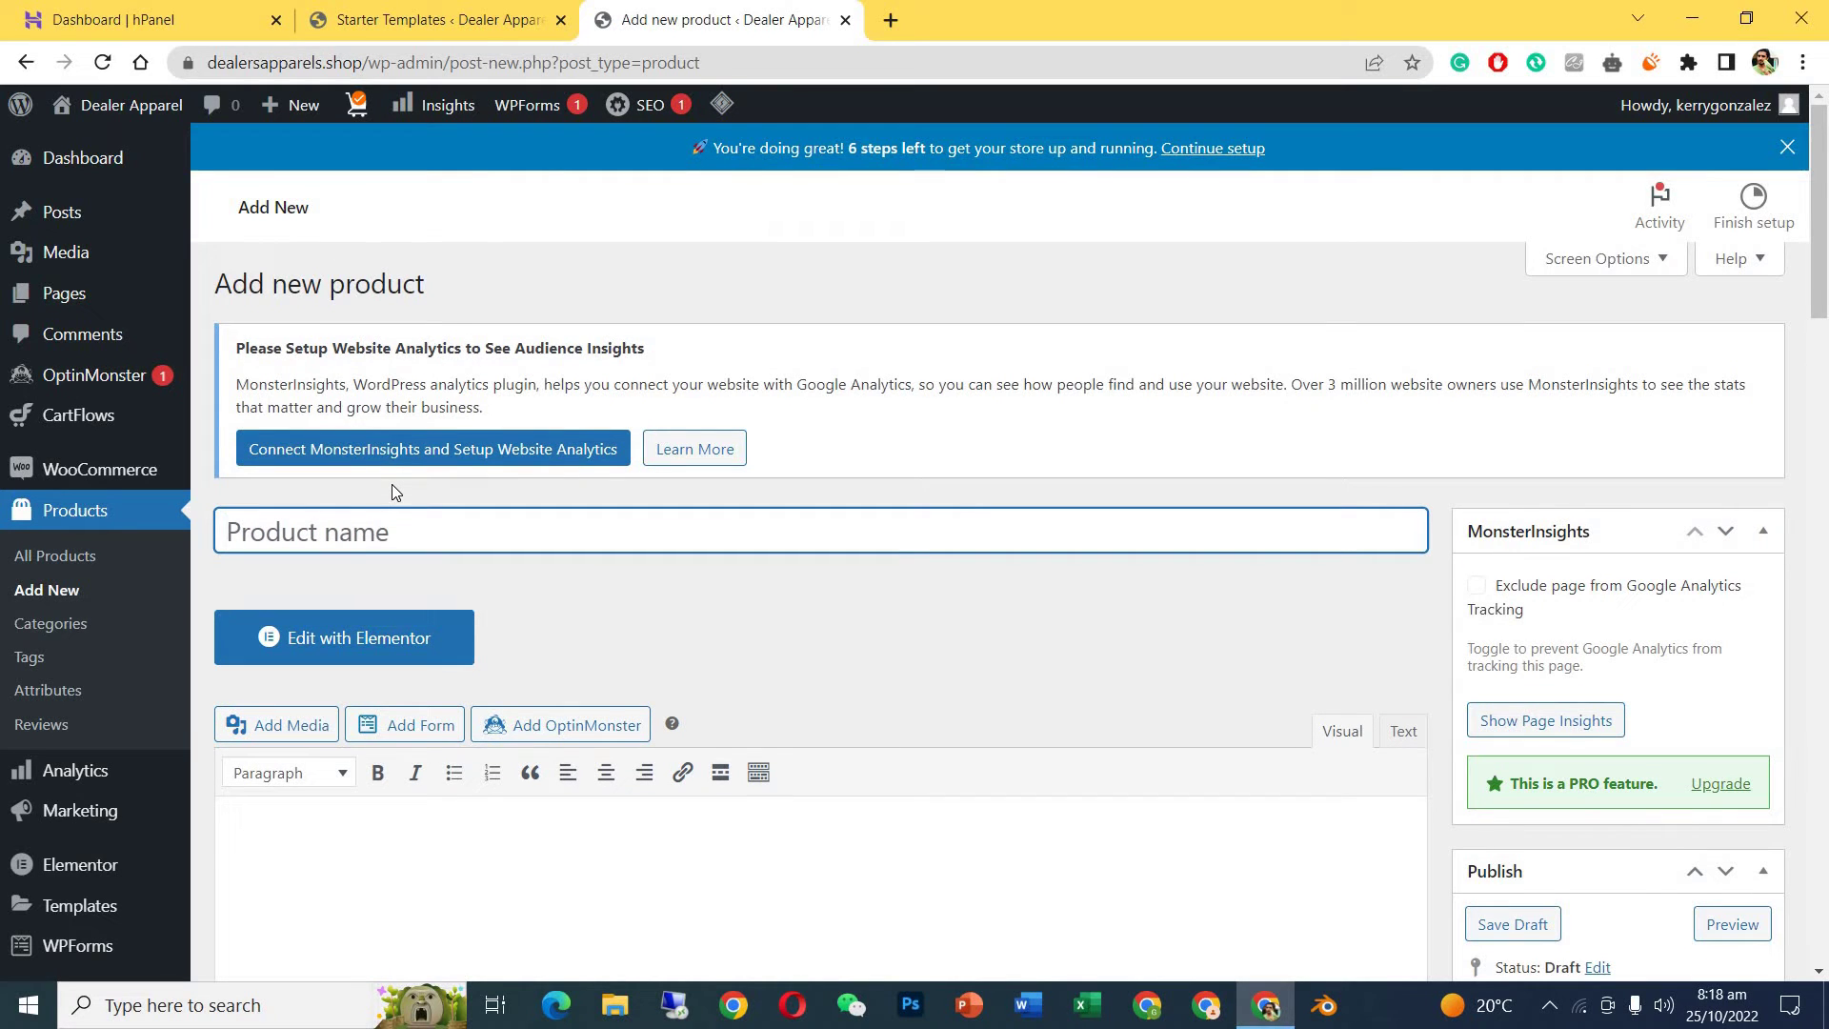
text(Cutomr)
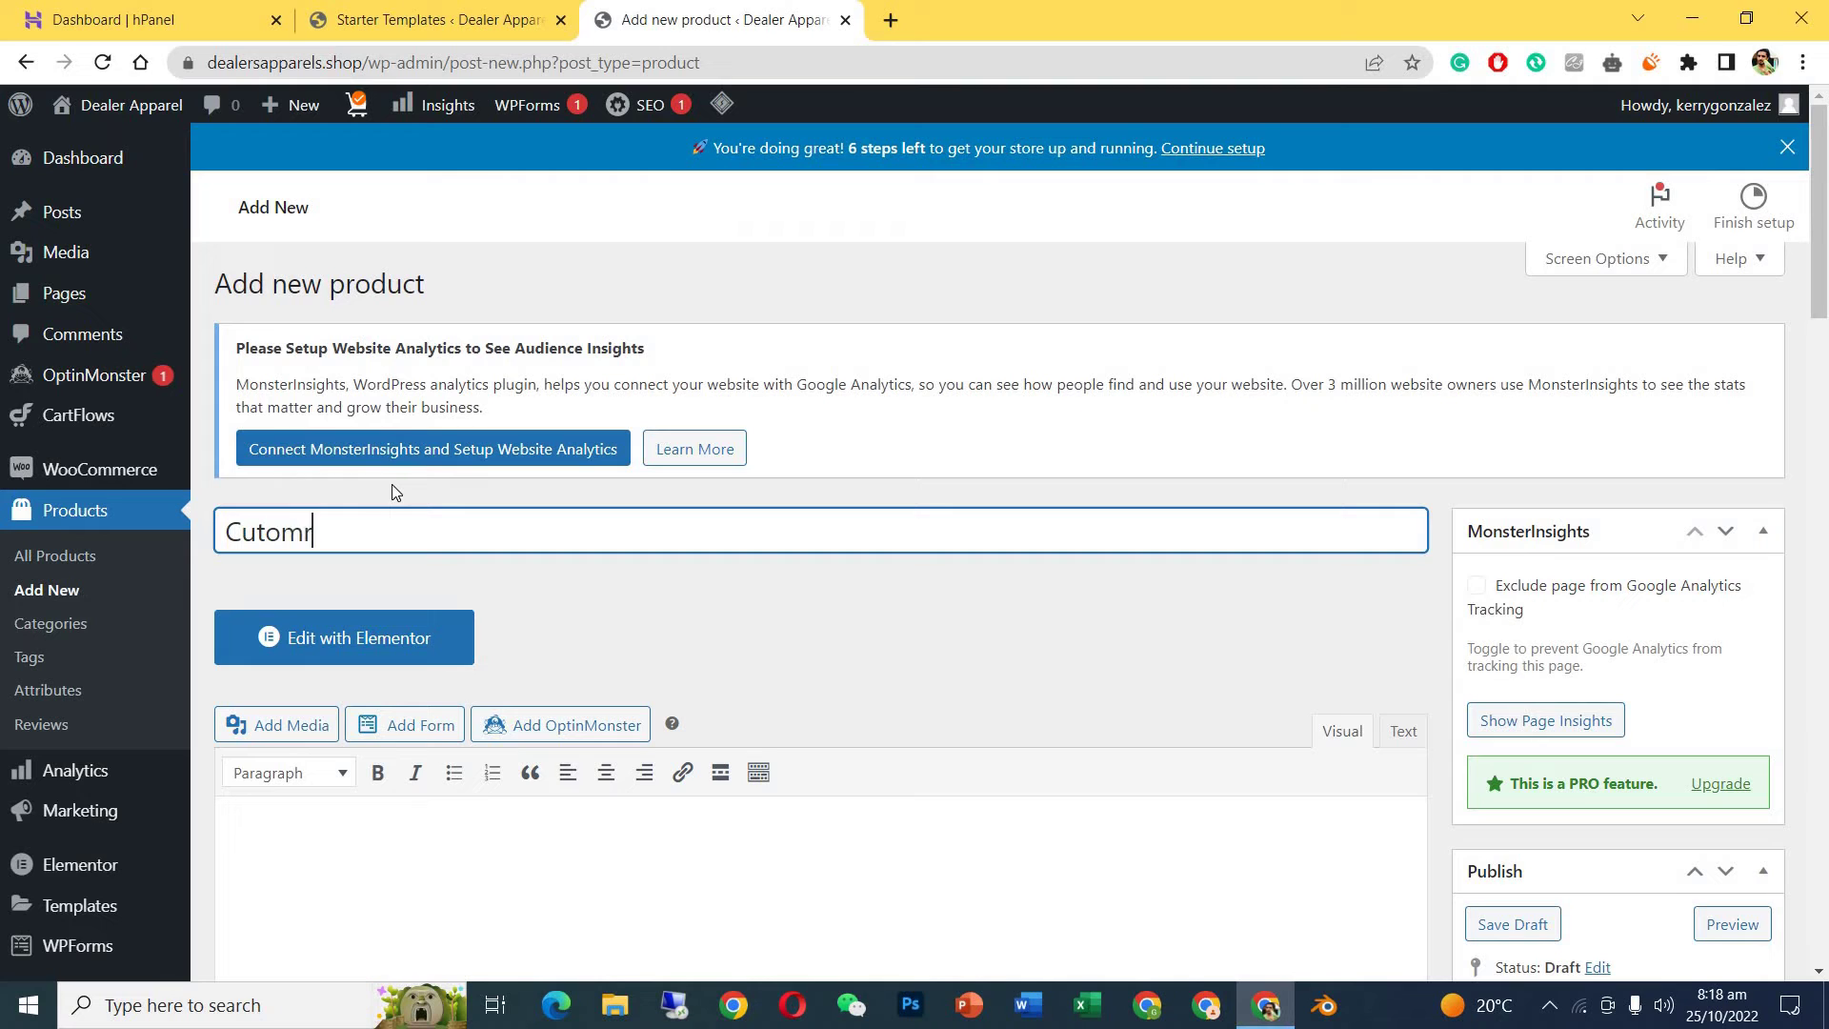
key(BackSpace)
text(printte)
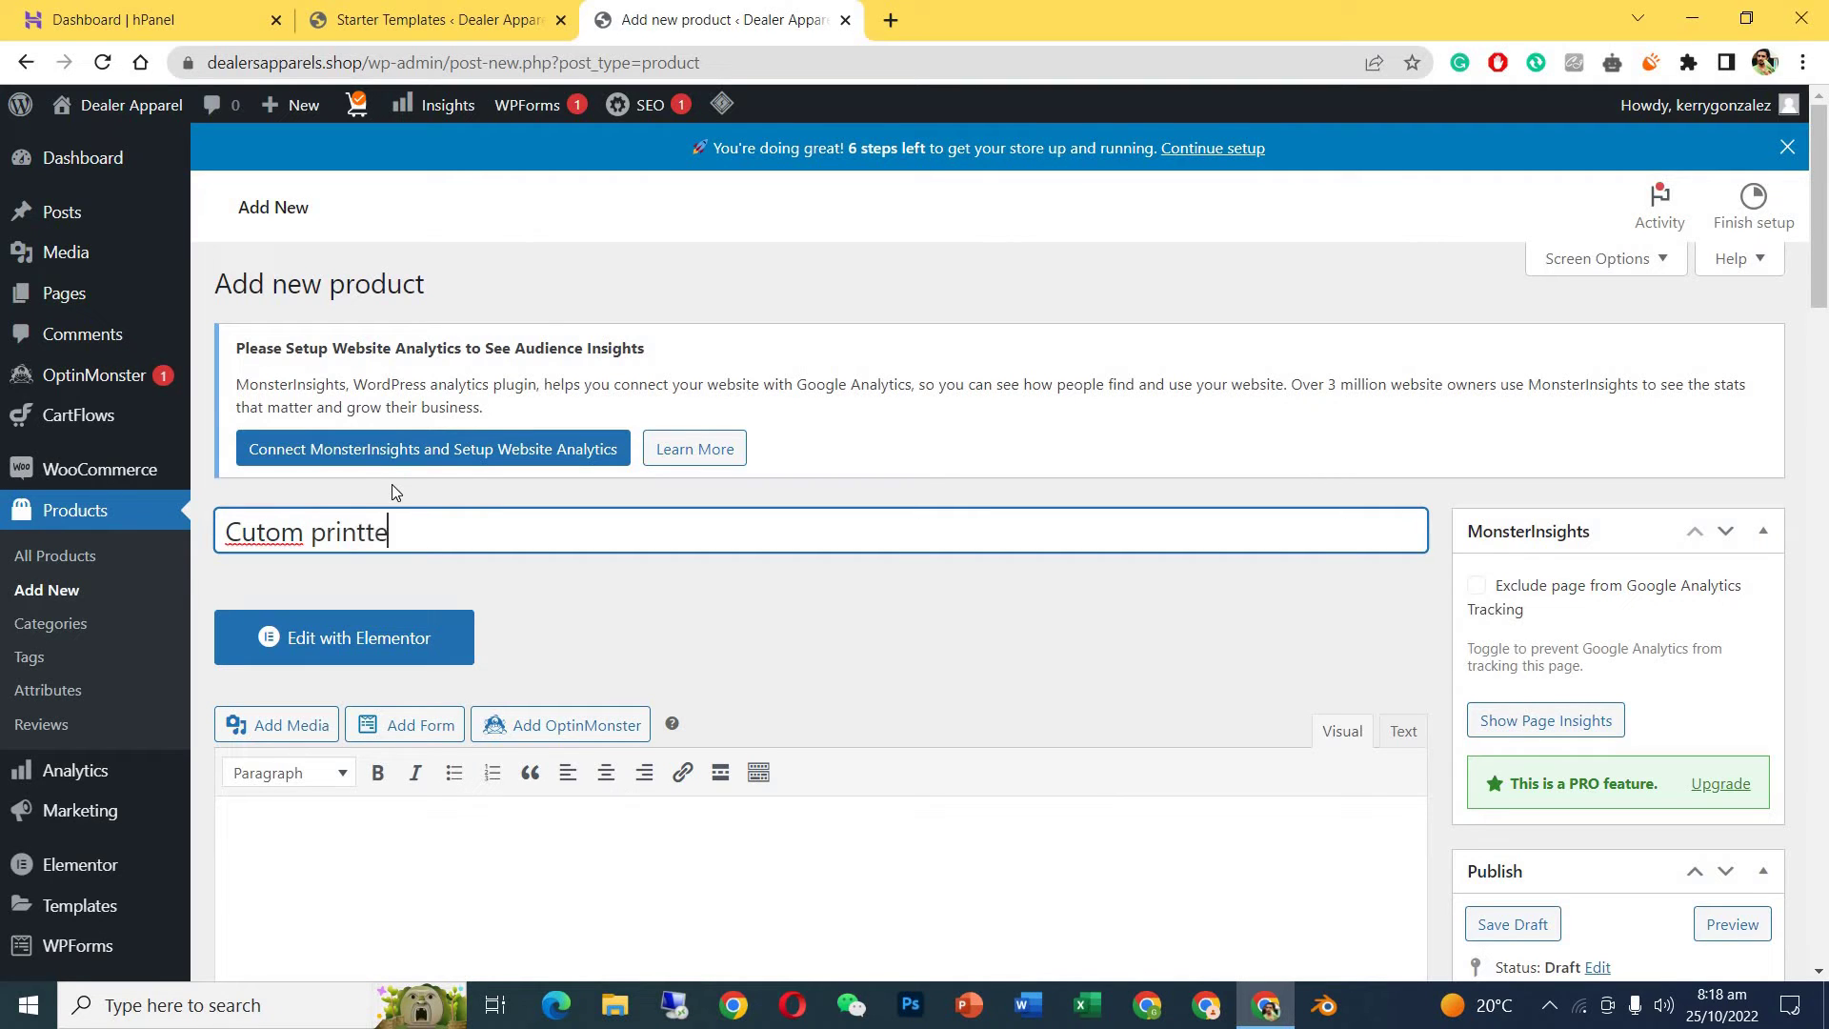
text(d T shirt)
click(257, 531)
text(s)
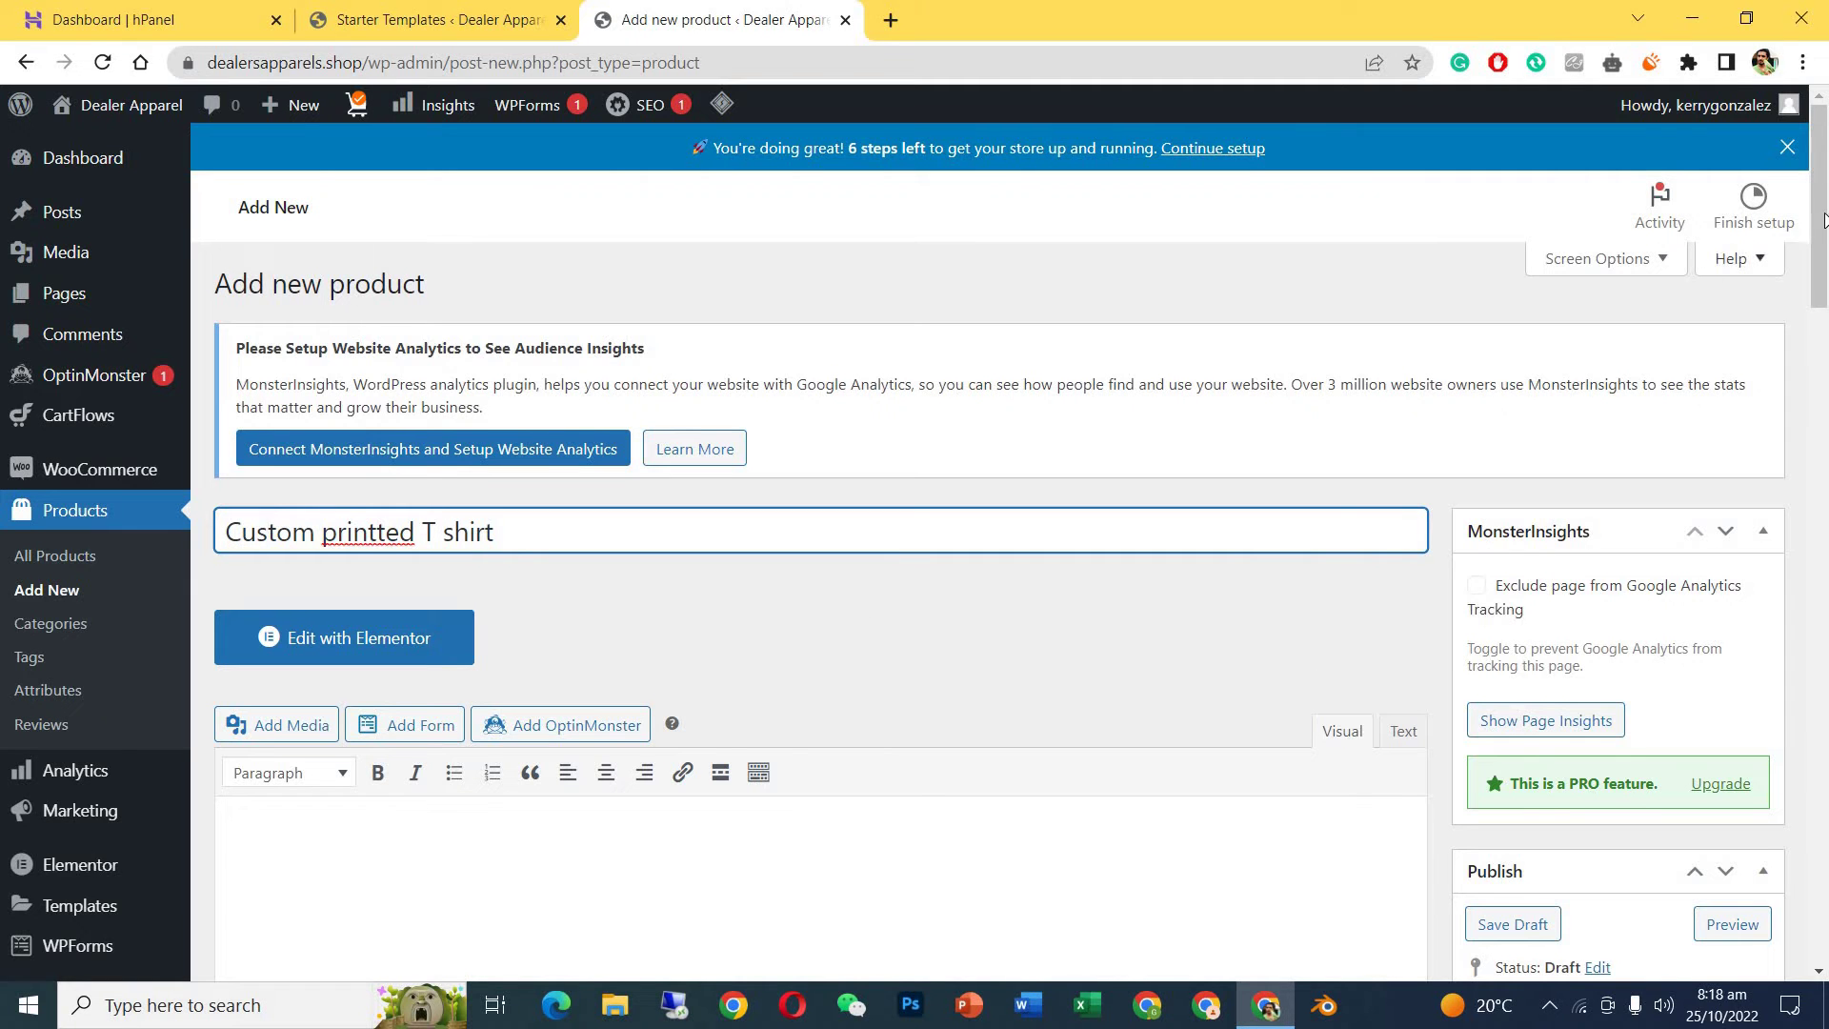
Start adding product gallery images, check the existing media library images, and return to the file upload view.
scroll(1801, 396, down, 7)
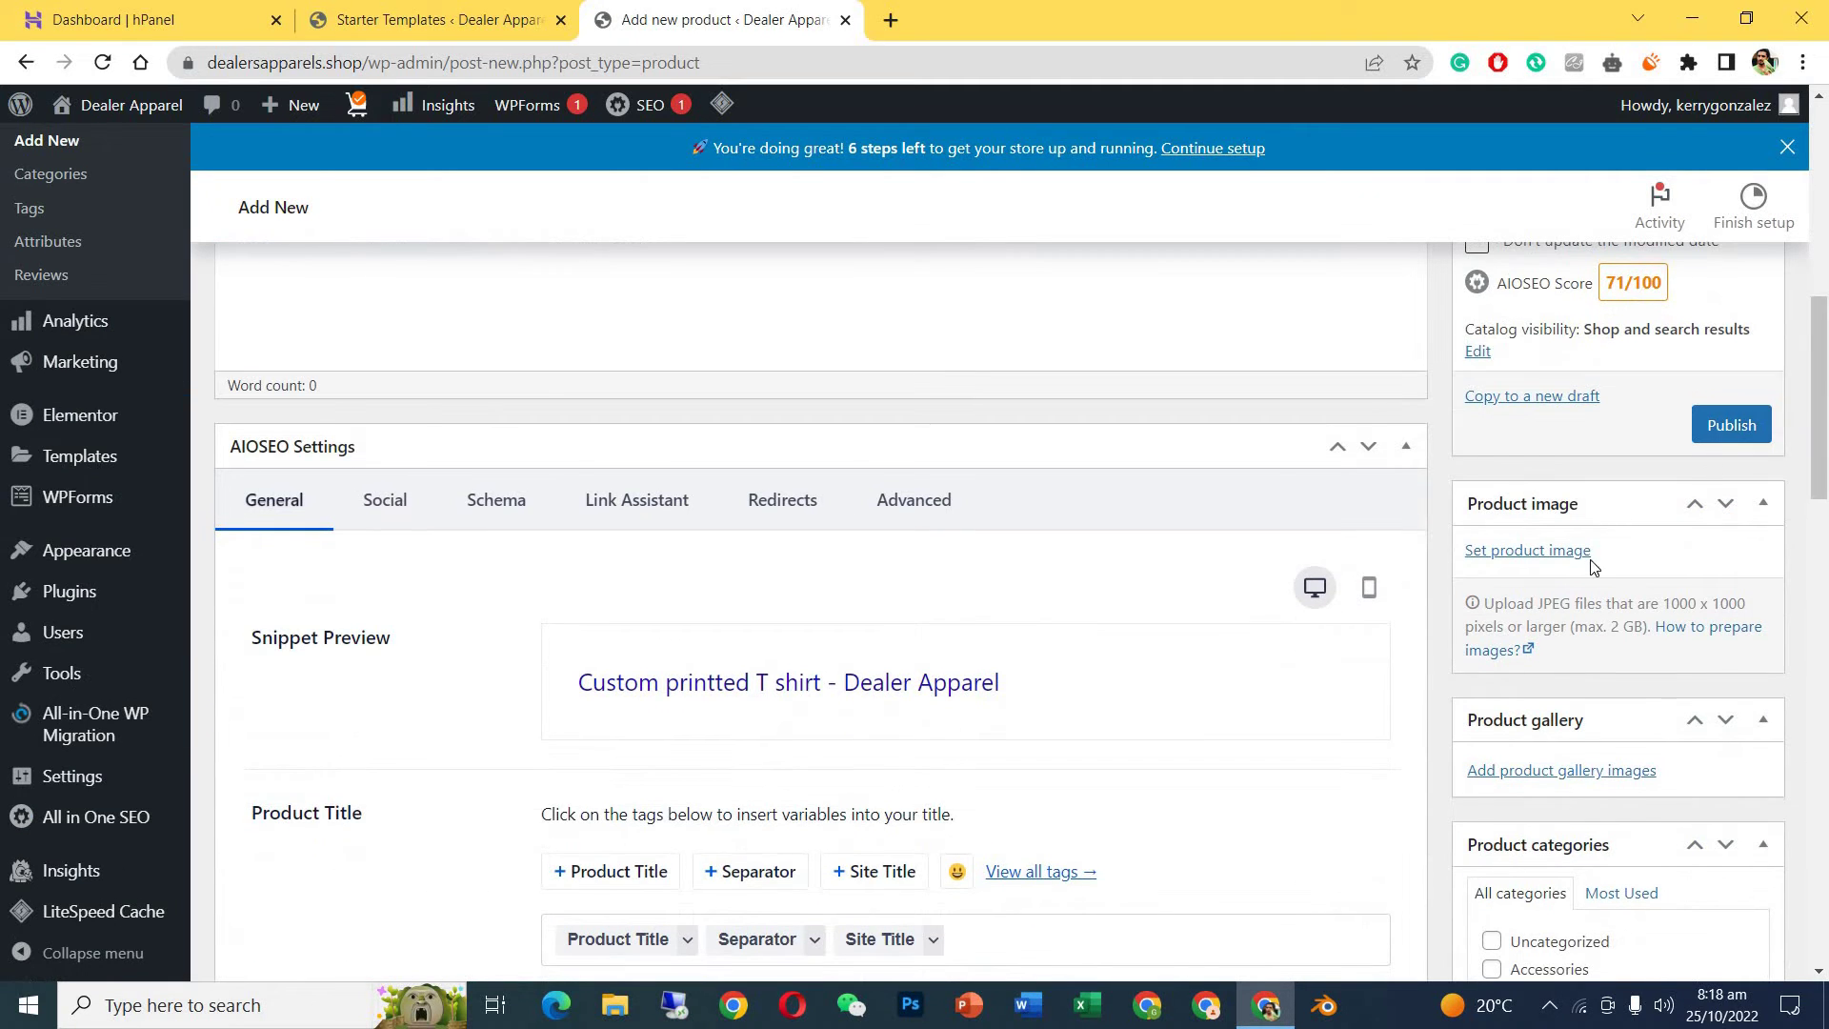
click(1531, 771)
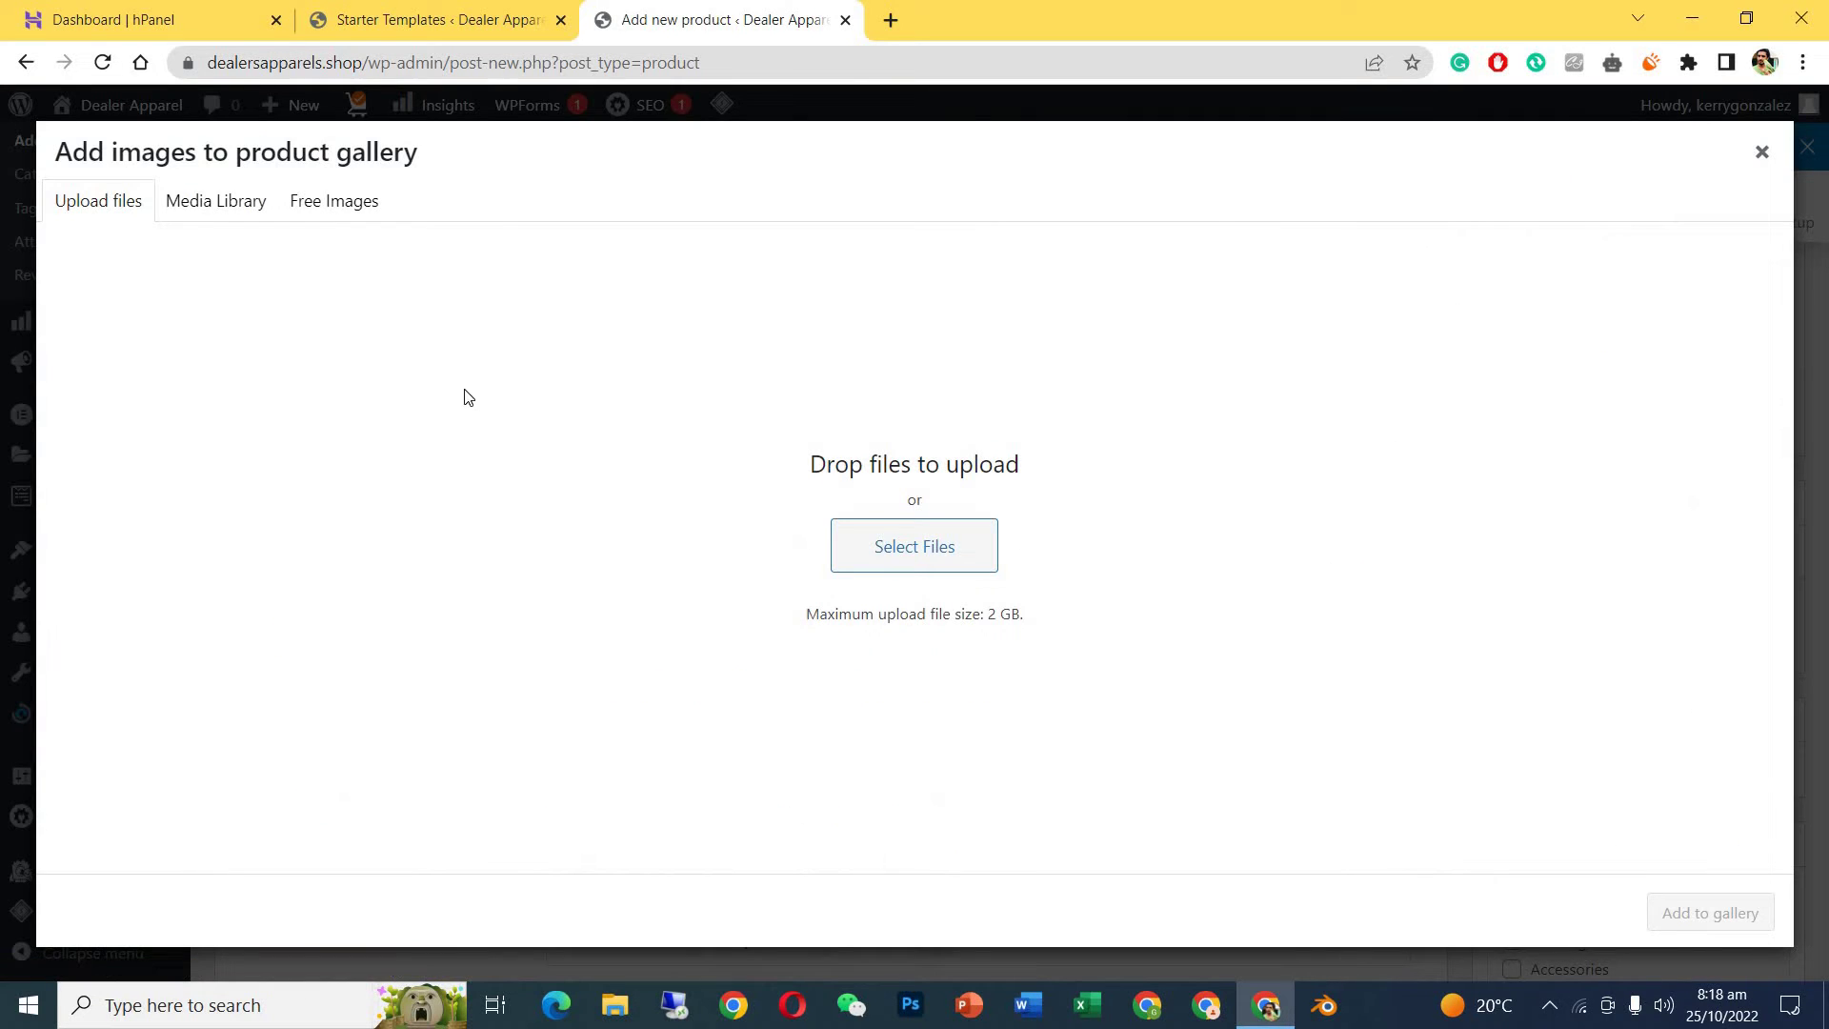
click(188, 203)
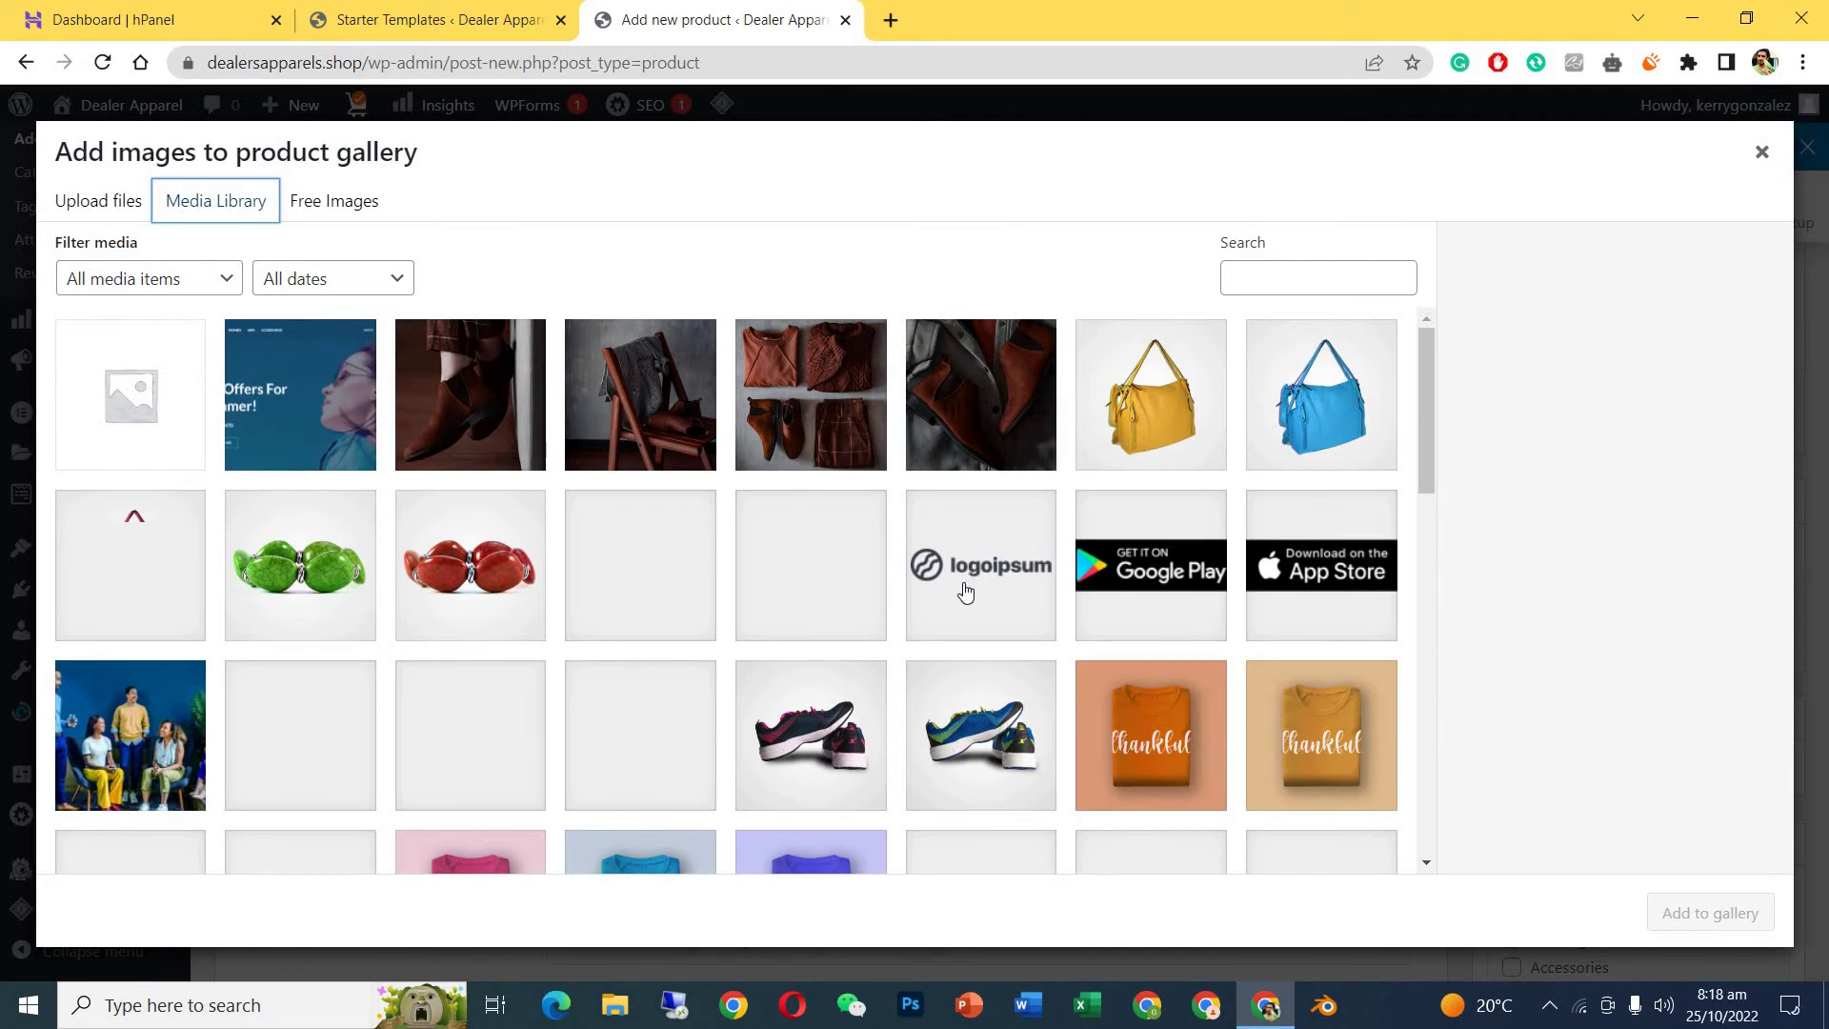
click(114, 203)
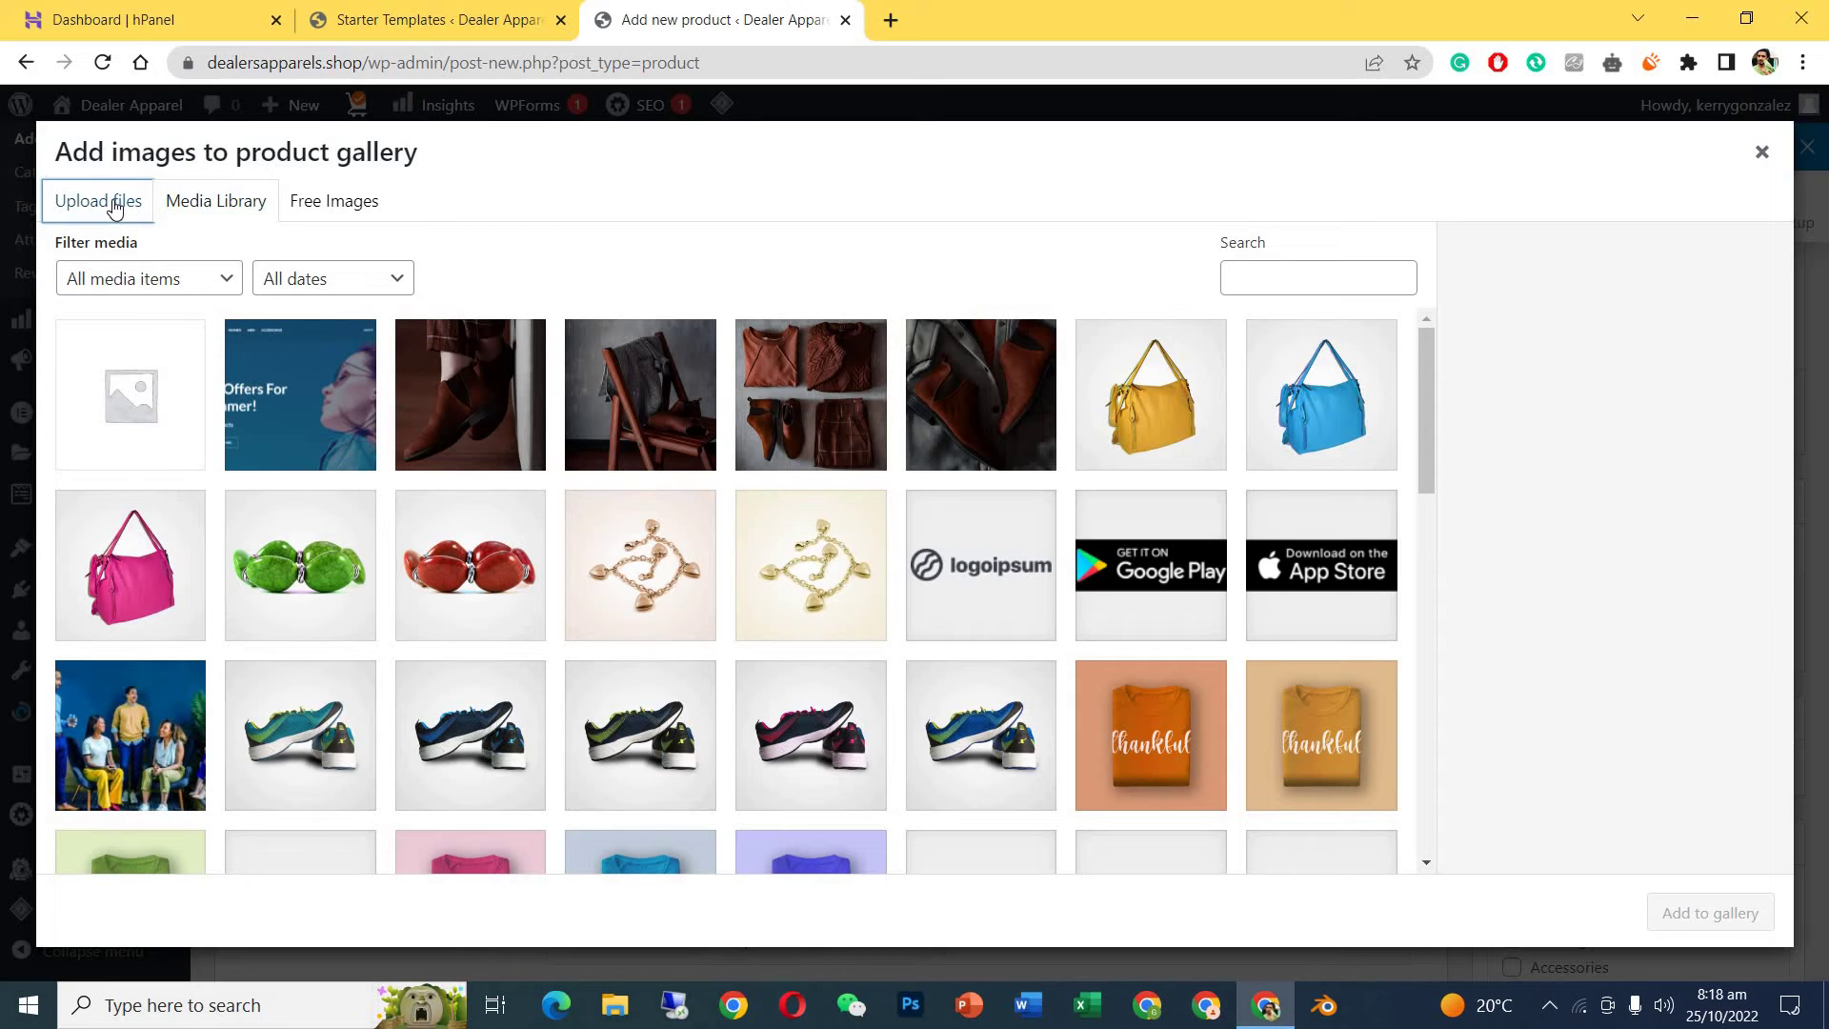
Look through the Desktop folder for a T-shirt image to upload, and leave the file chooser without selecting anything.
click(878, 552)
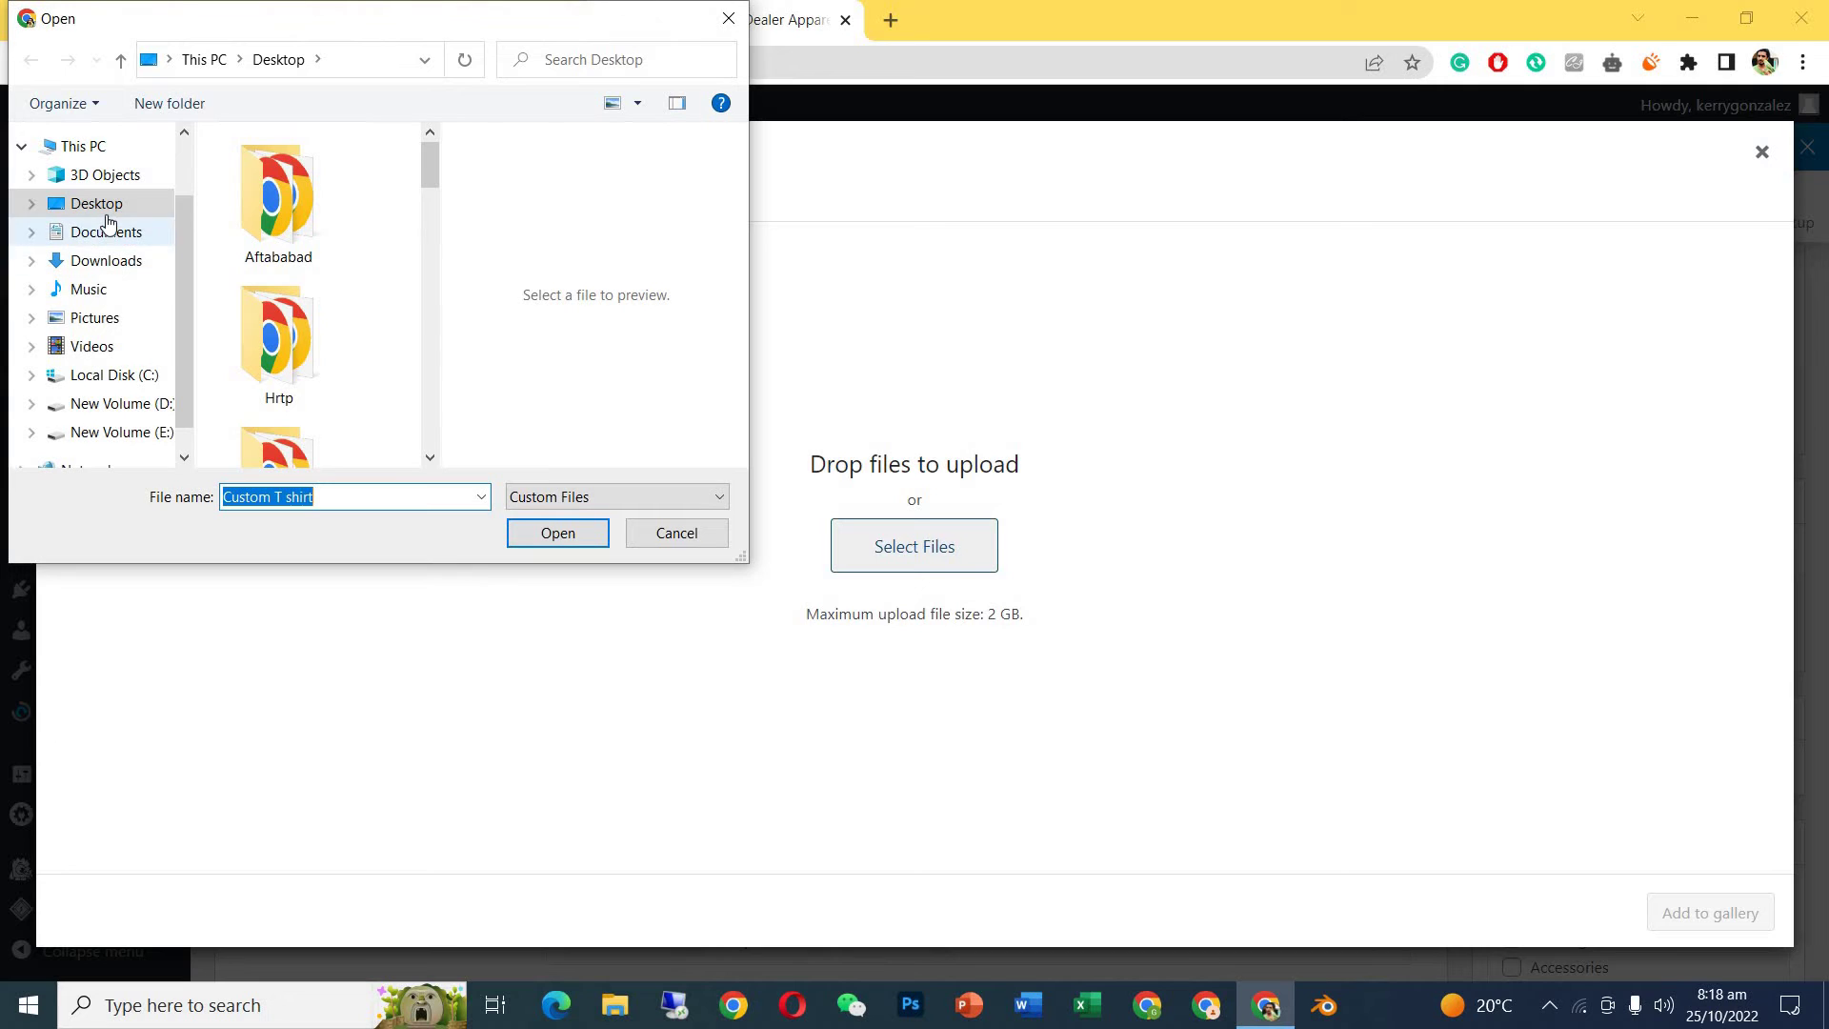
click(108, 219)
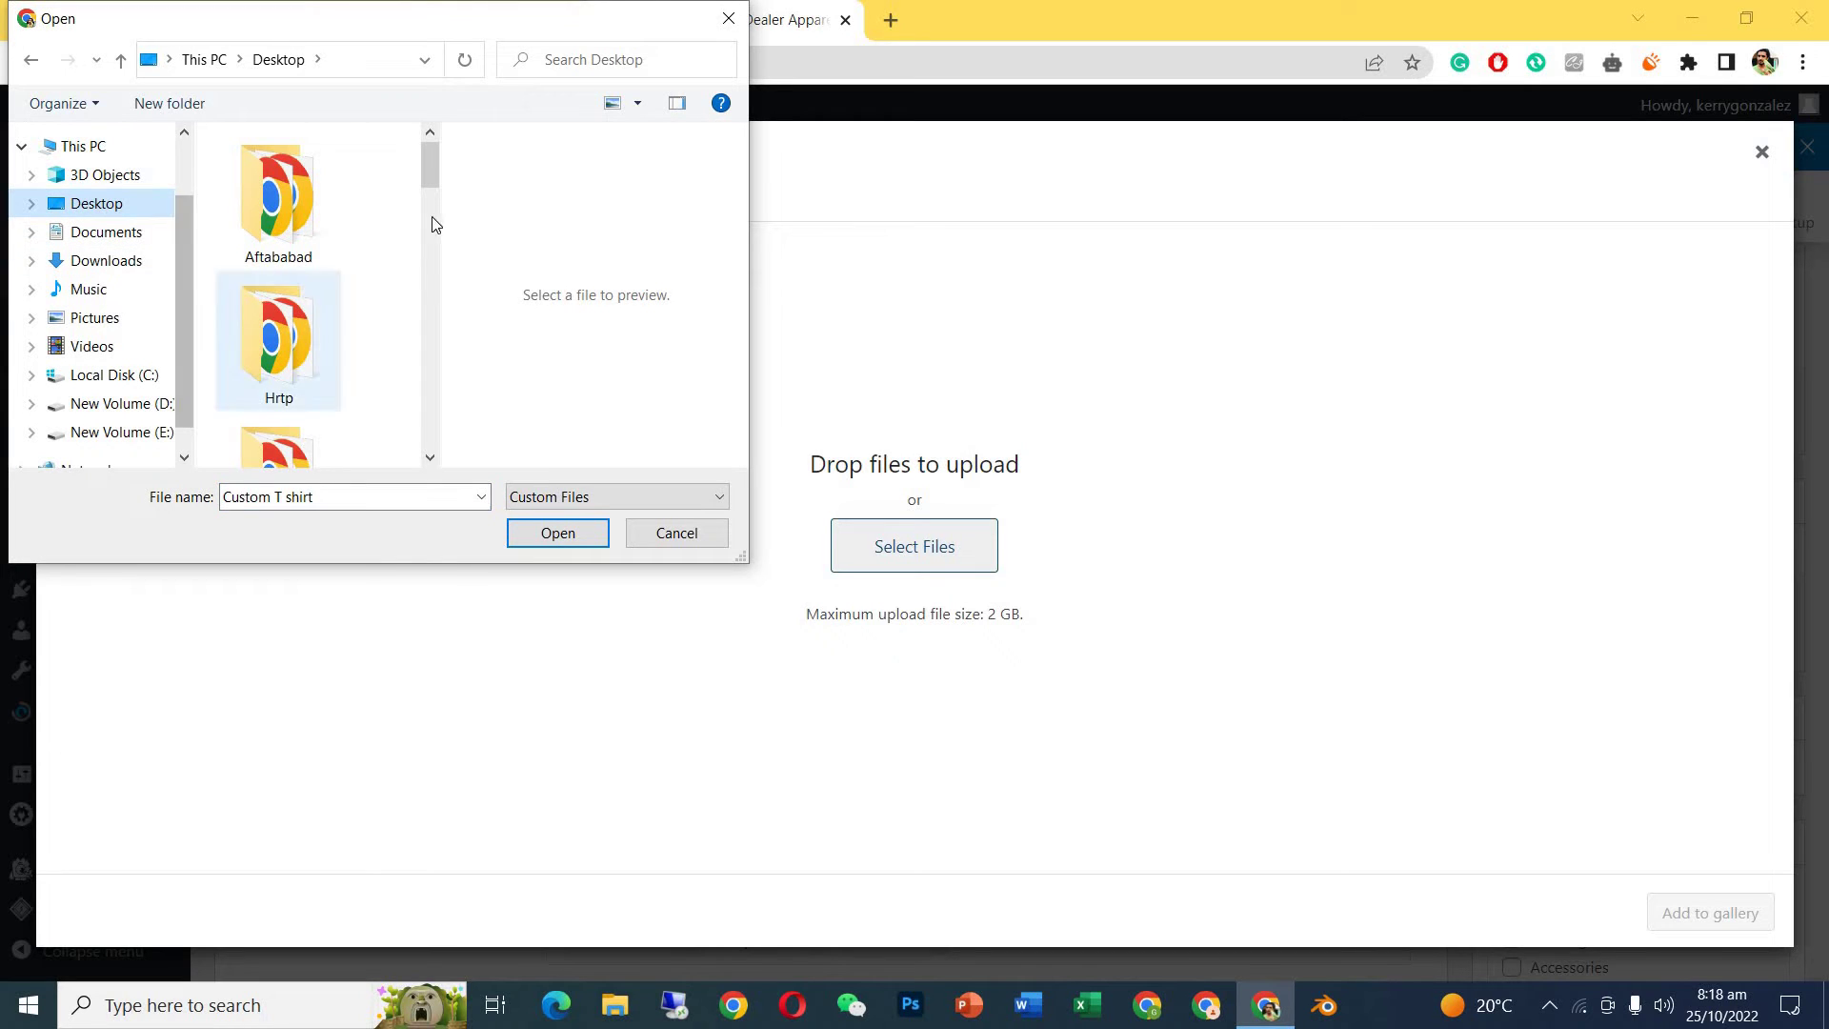
click(293, 333)
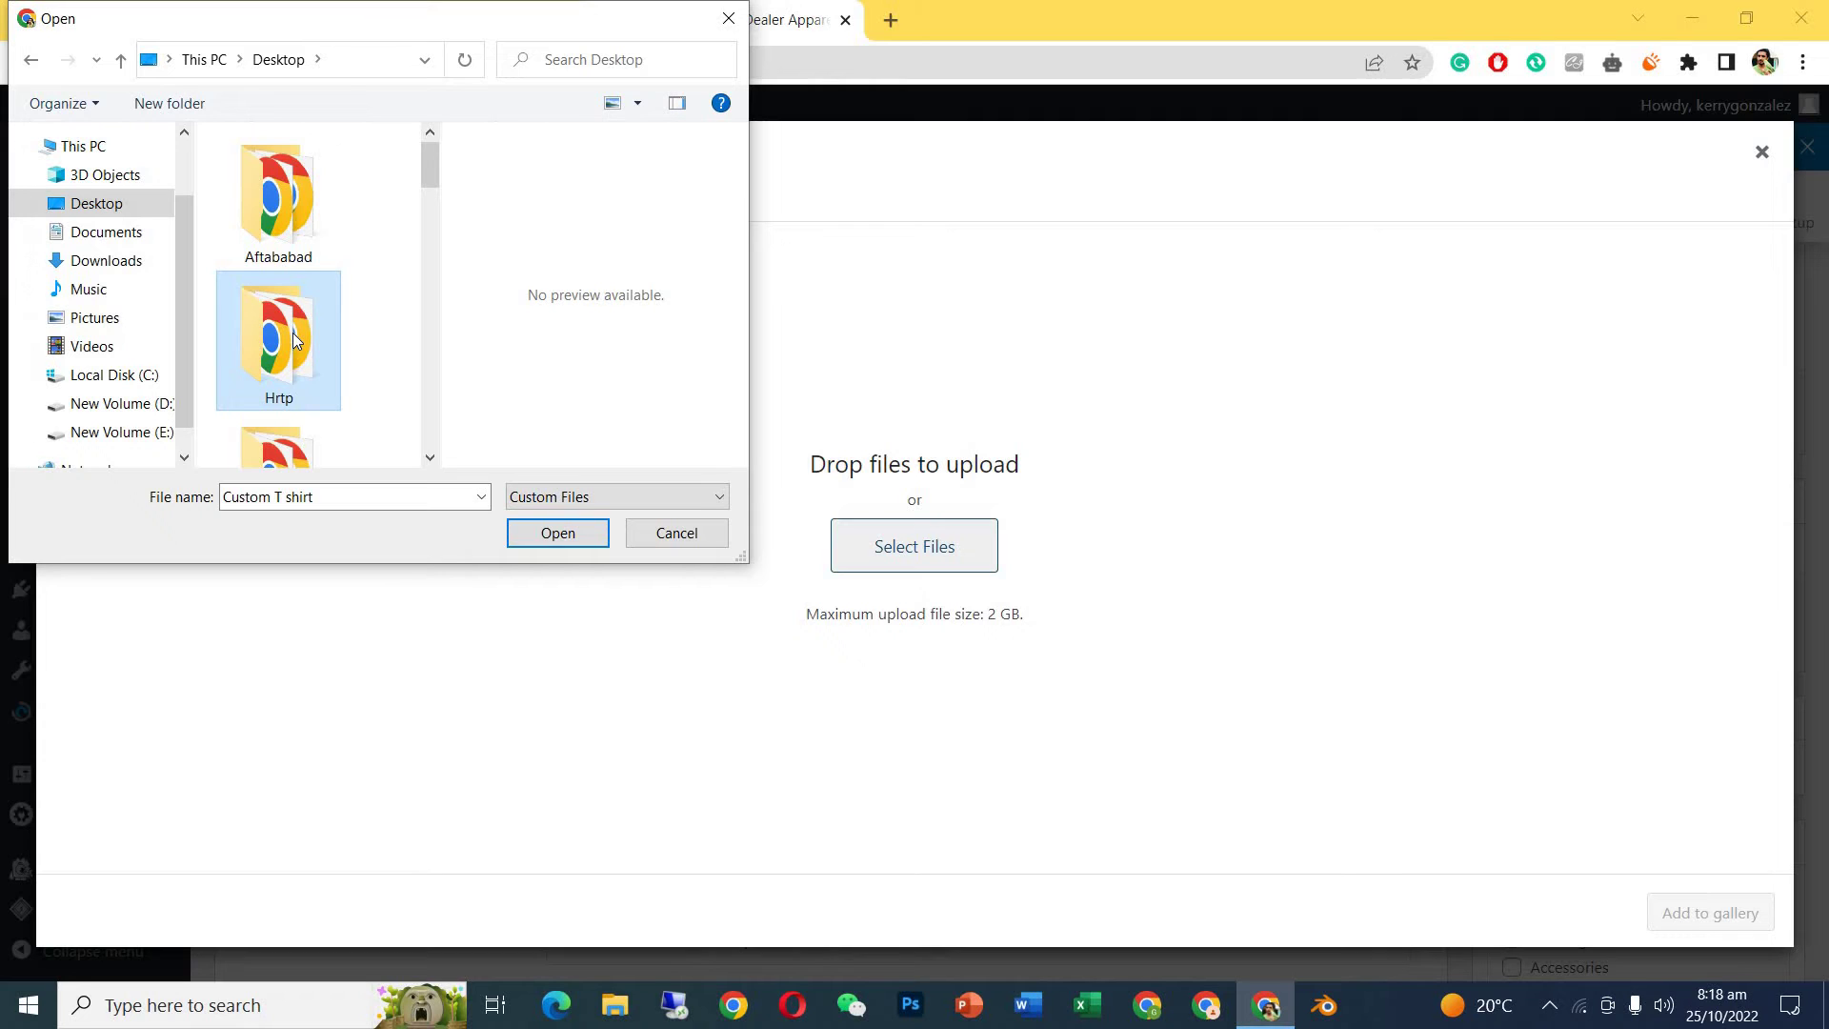
key(t)
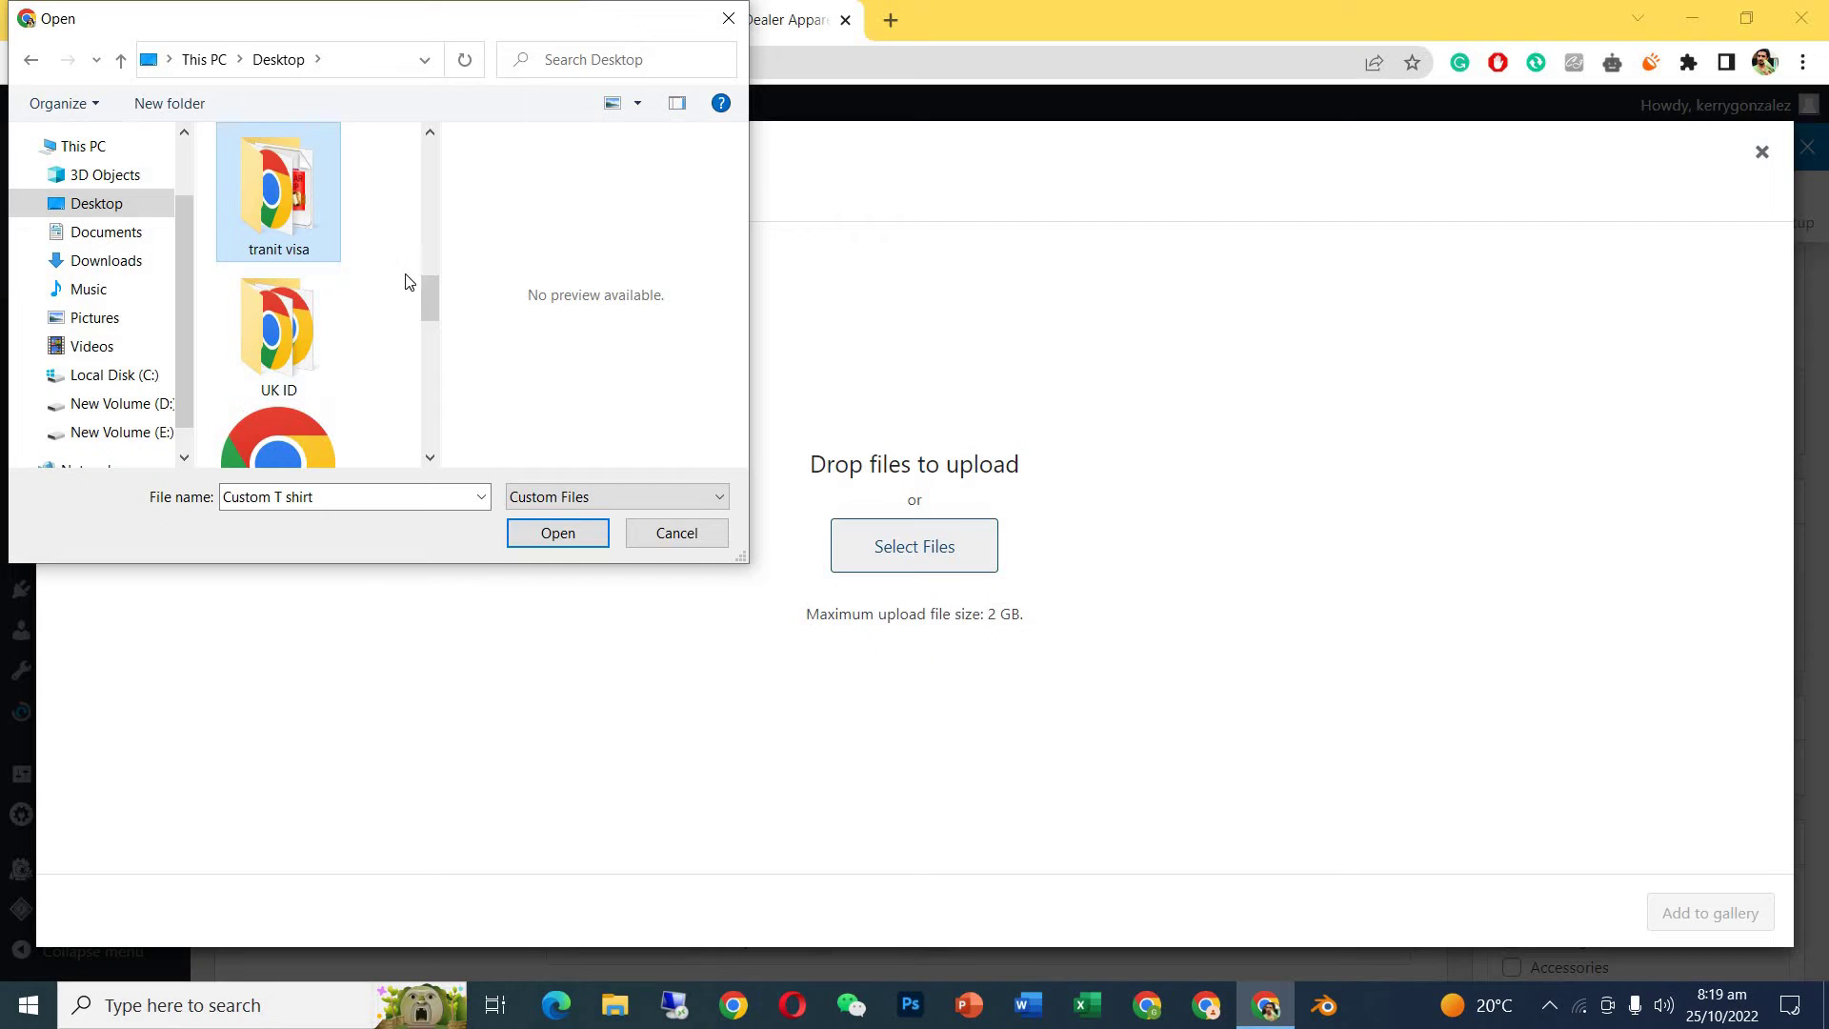
drag(431, 300, 431, 455)
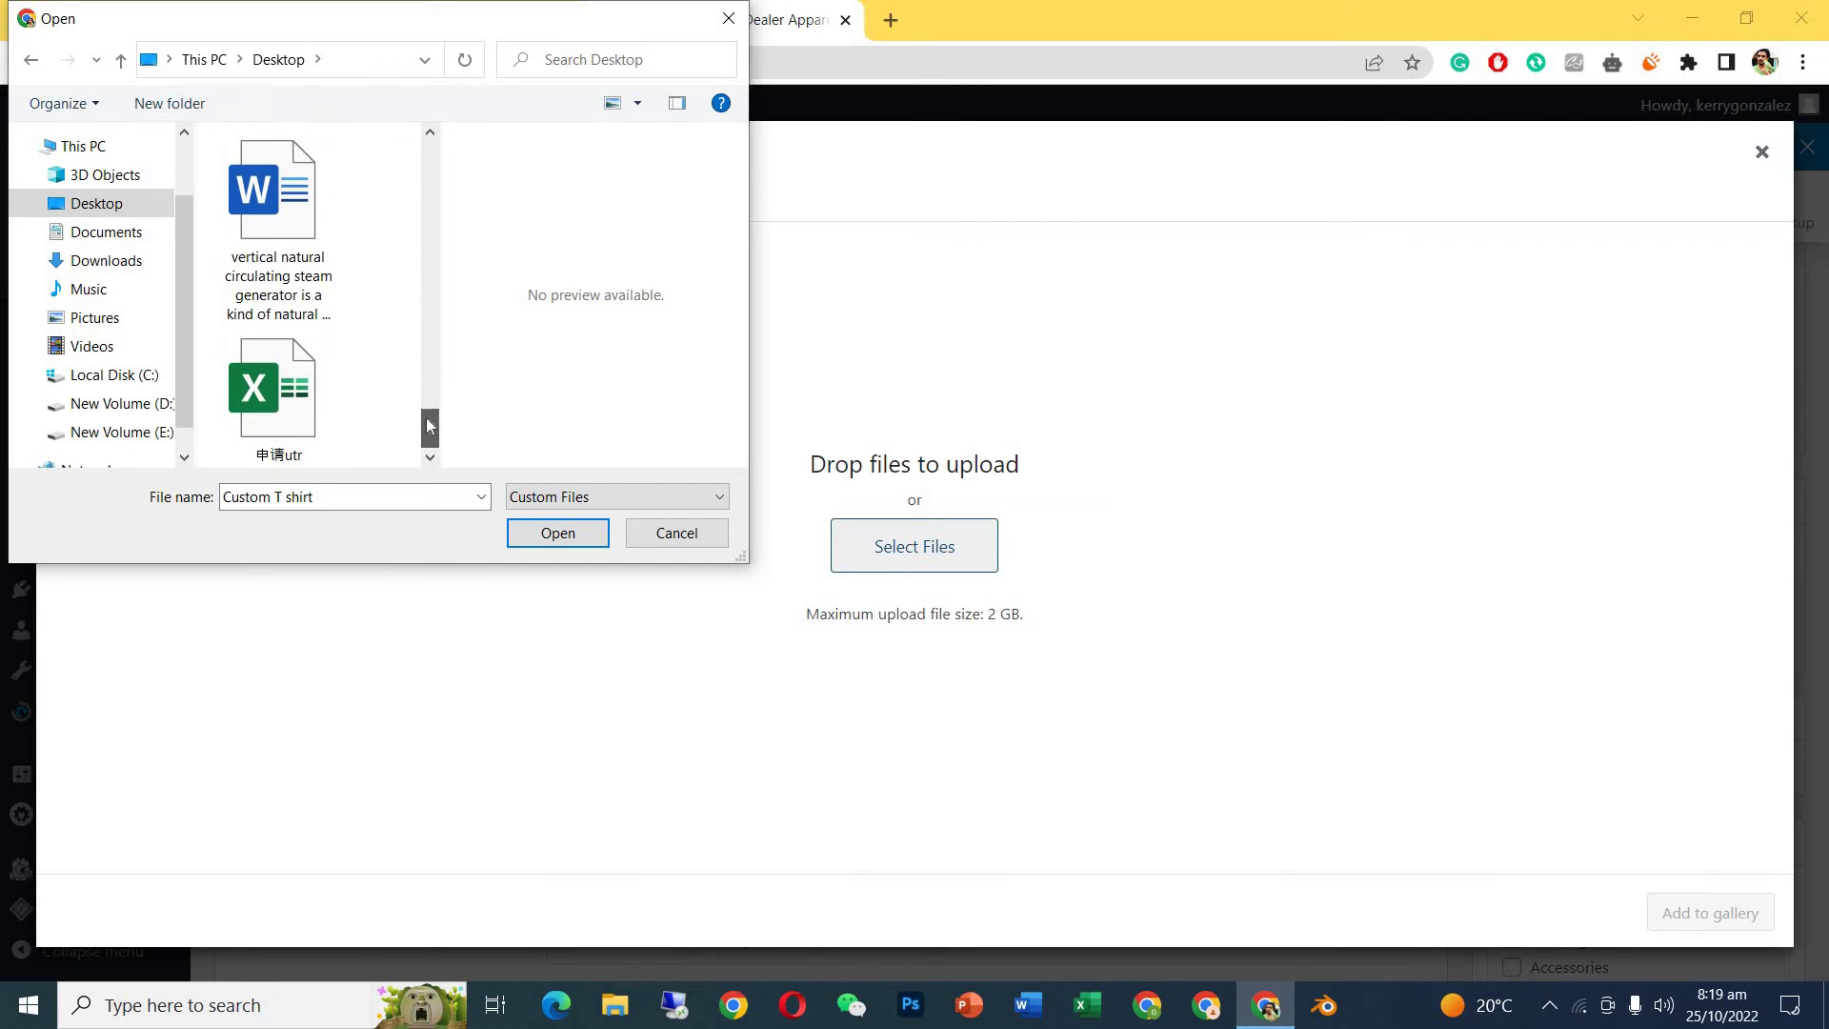
click(426, 196)
drag(426, 197, 380, 444)
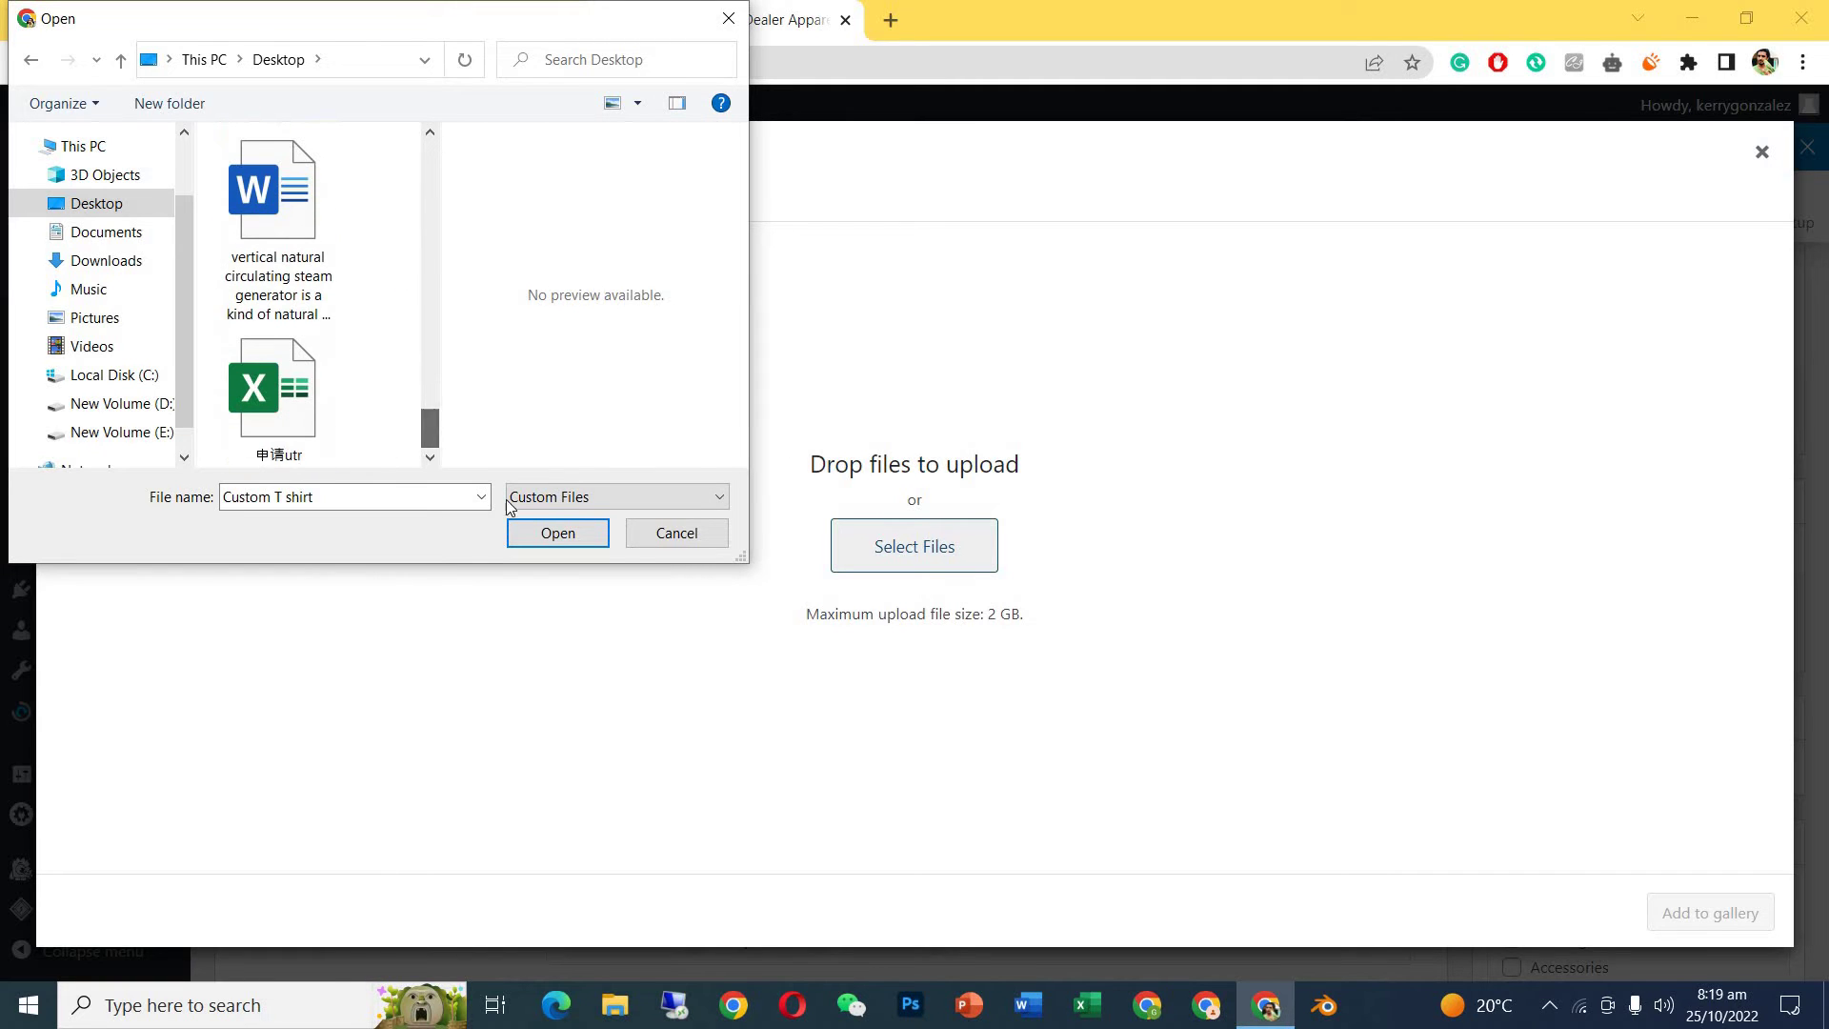
click(644, 545)
Search Google for "t shirt" in a new browser tab.
click(898, 20)
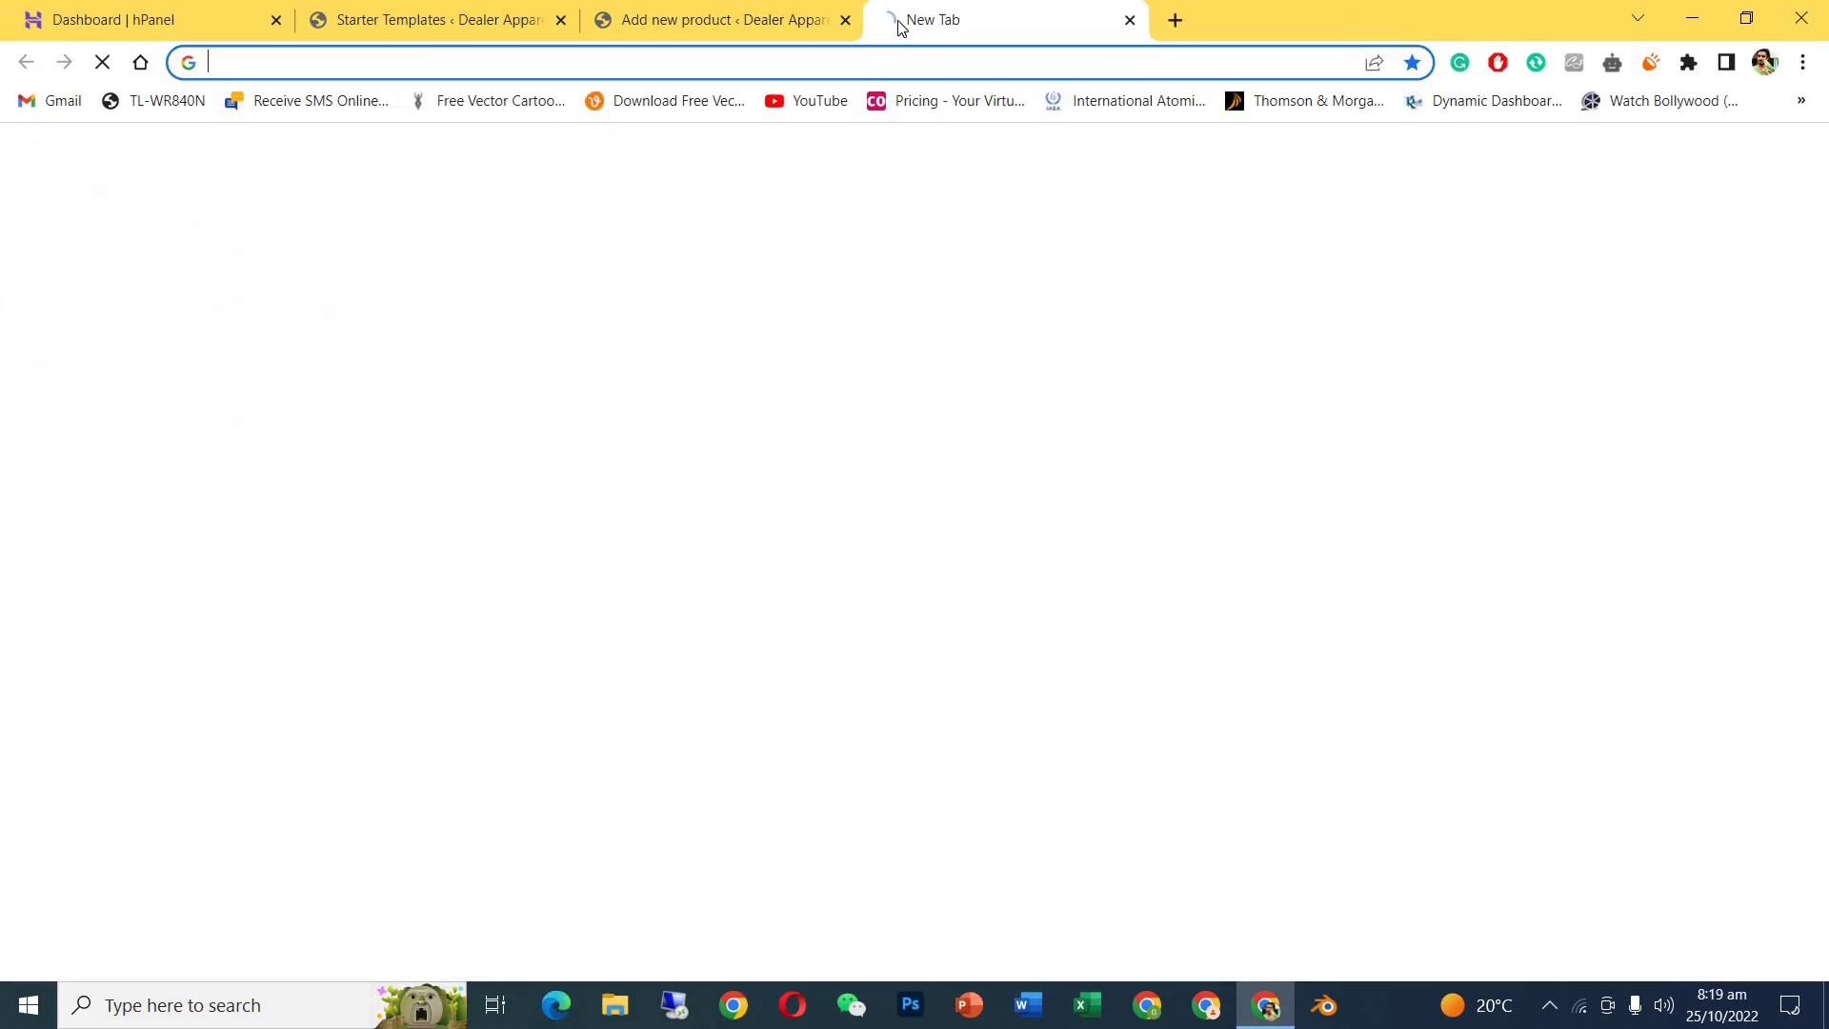
text(t shirt)
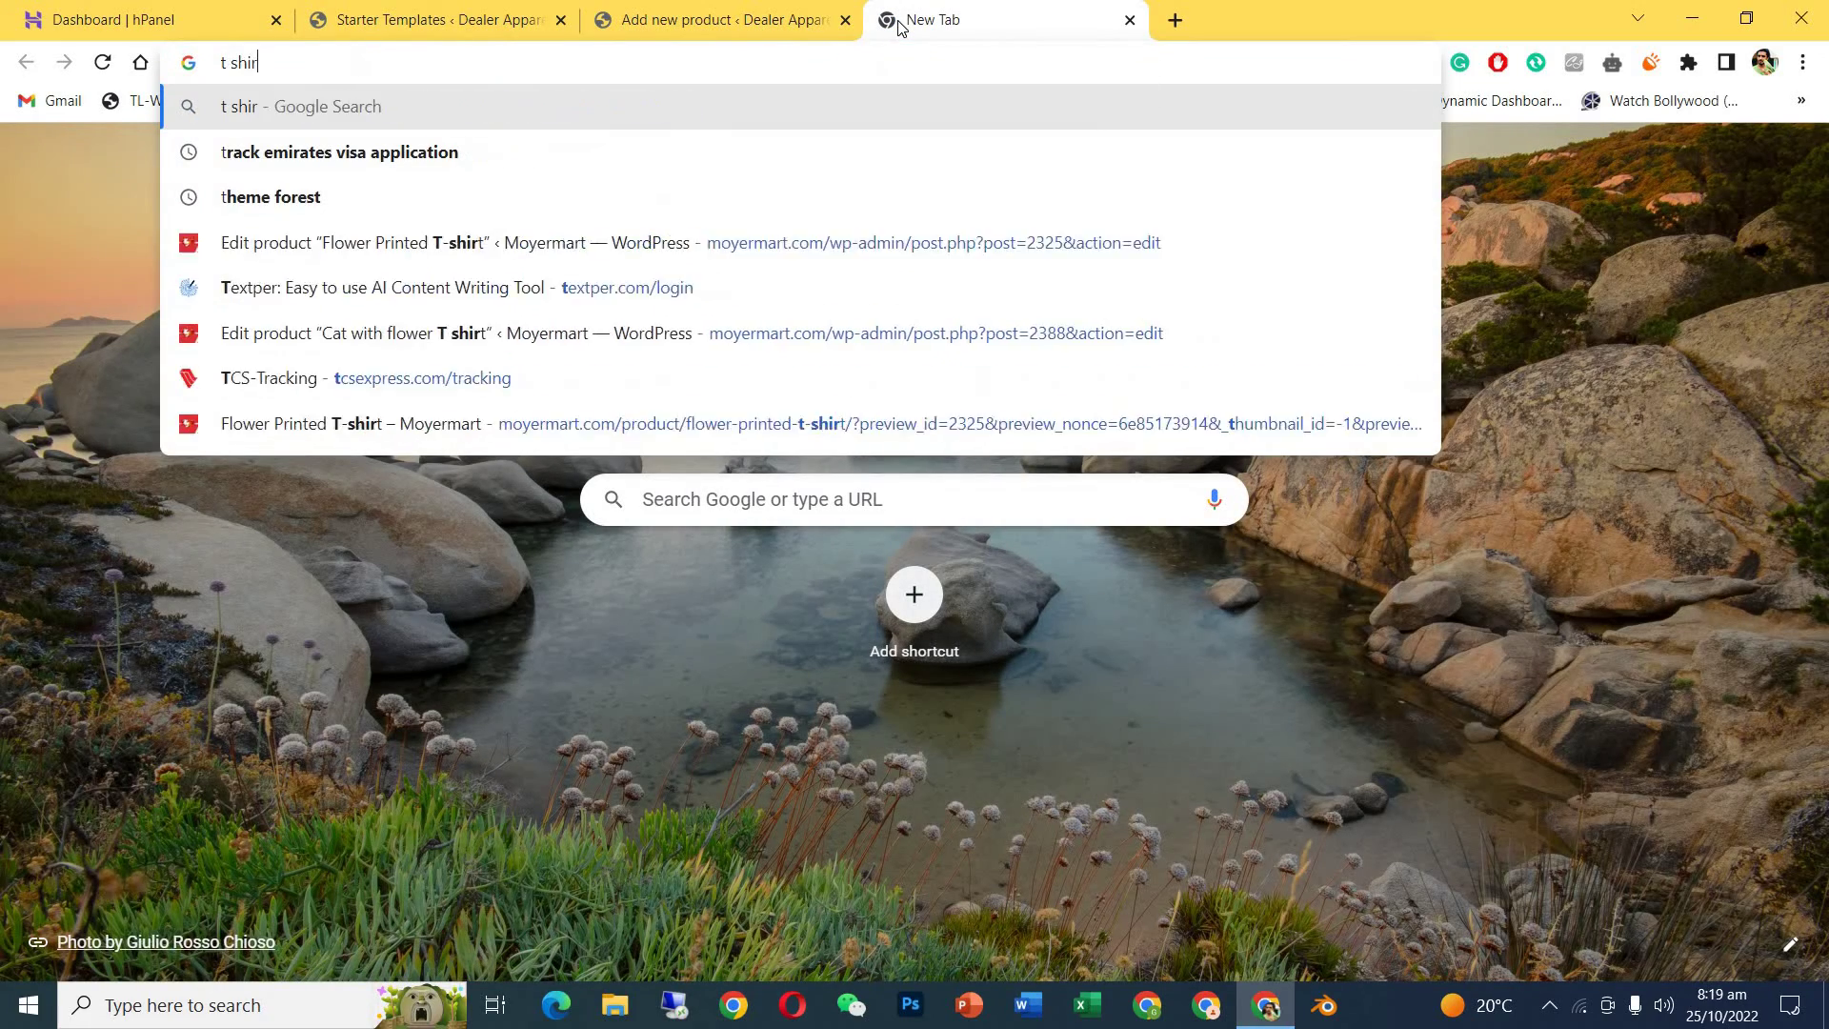
key(Return)
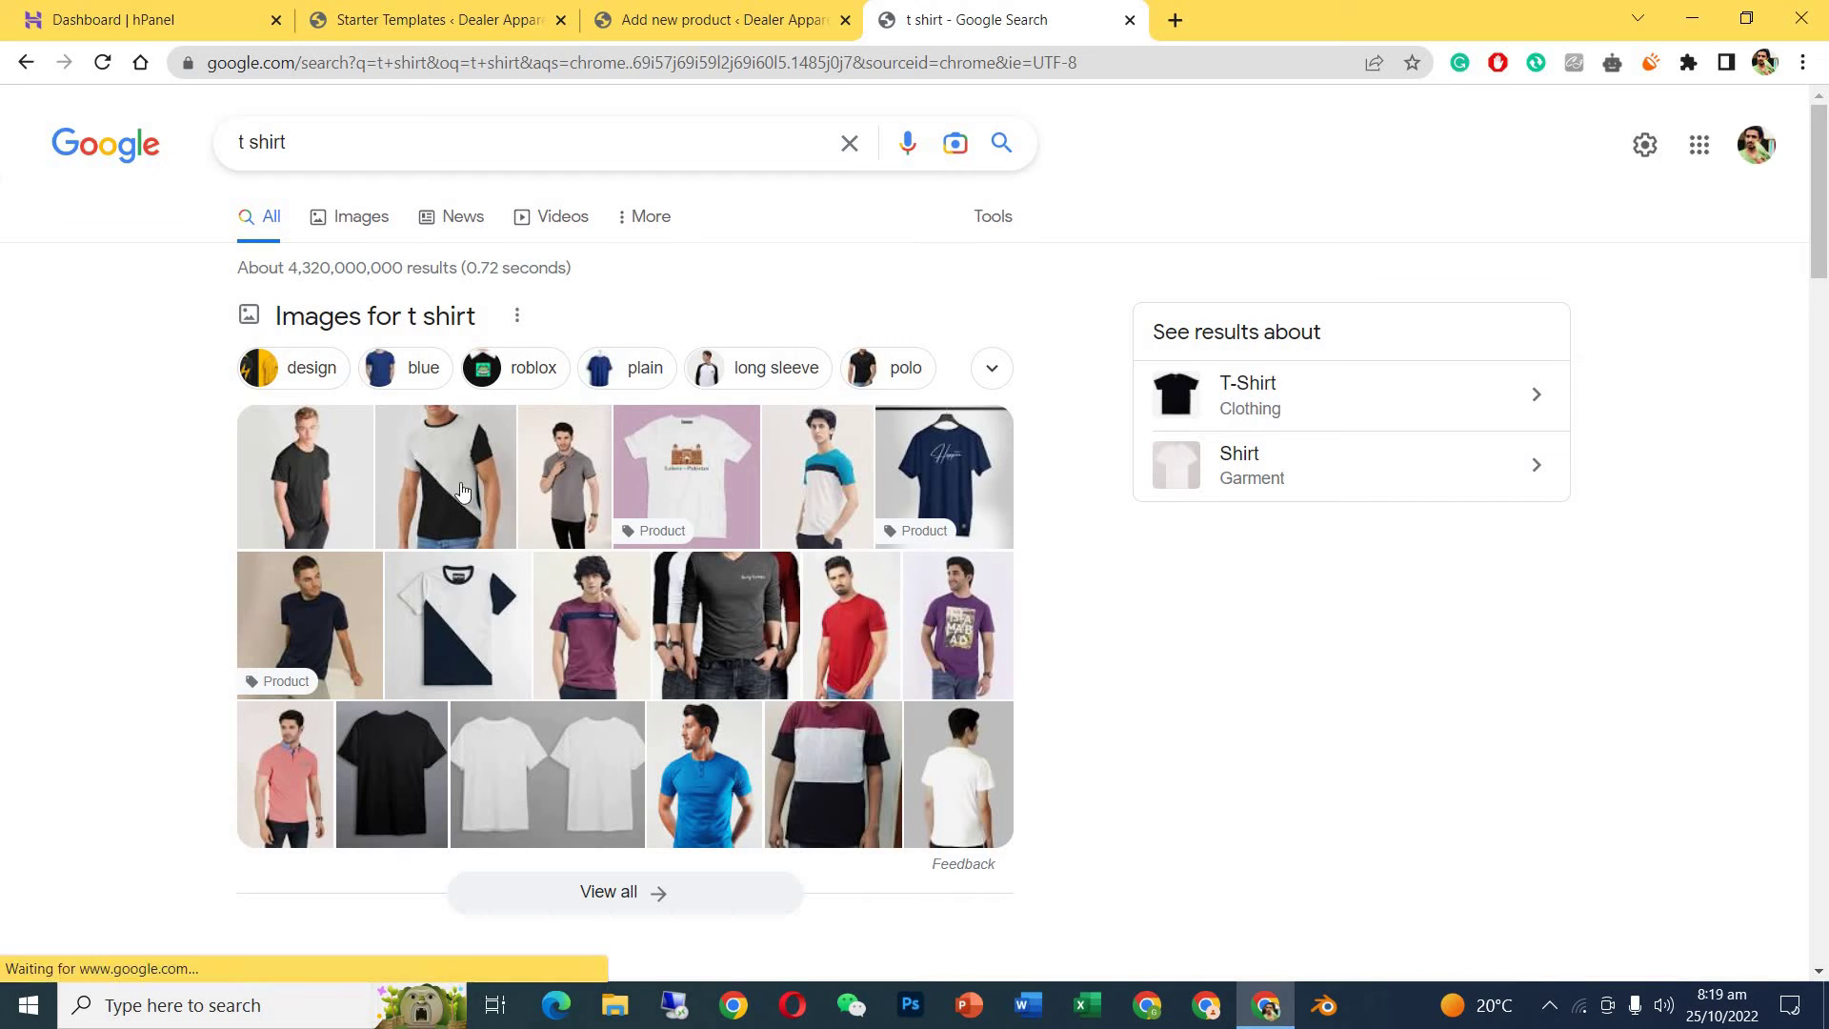
click(396, 454)
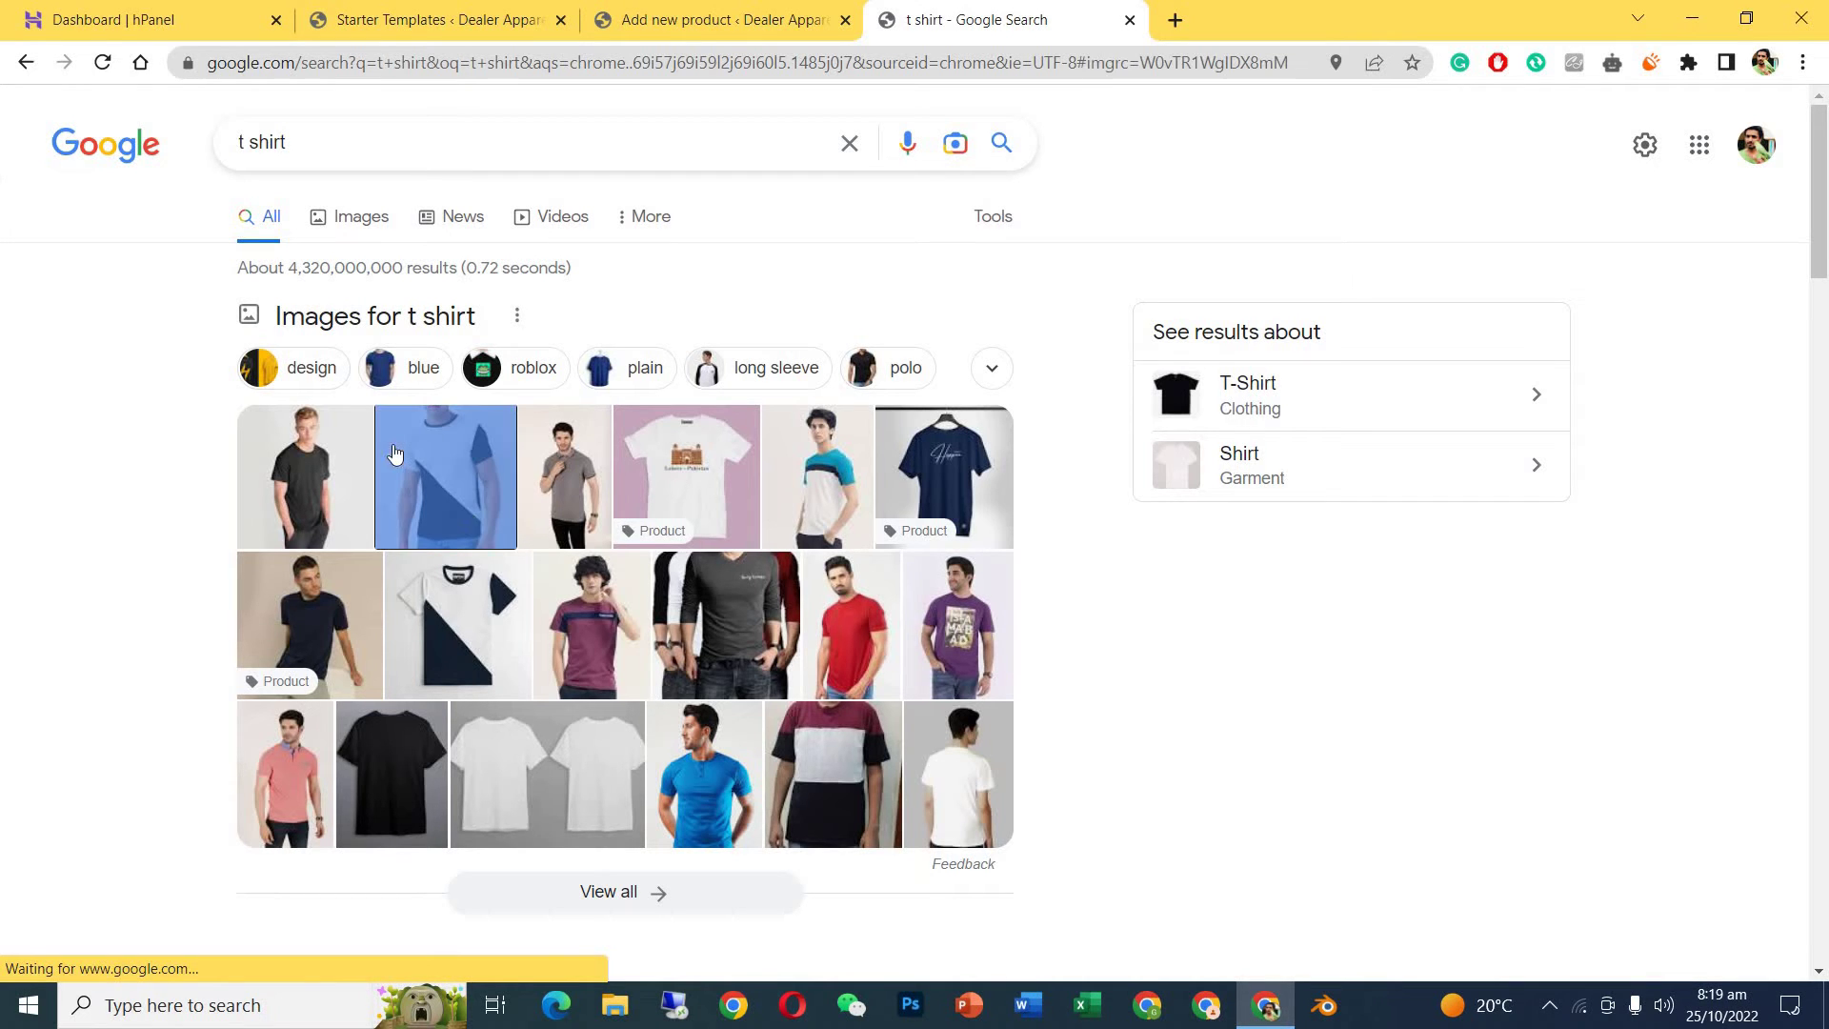
right_click(1329, 570)
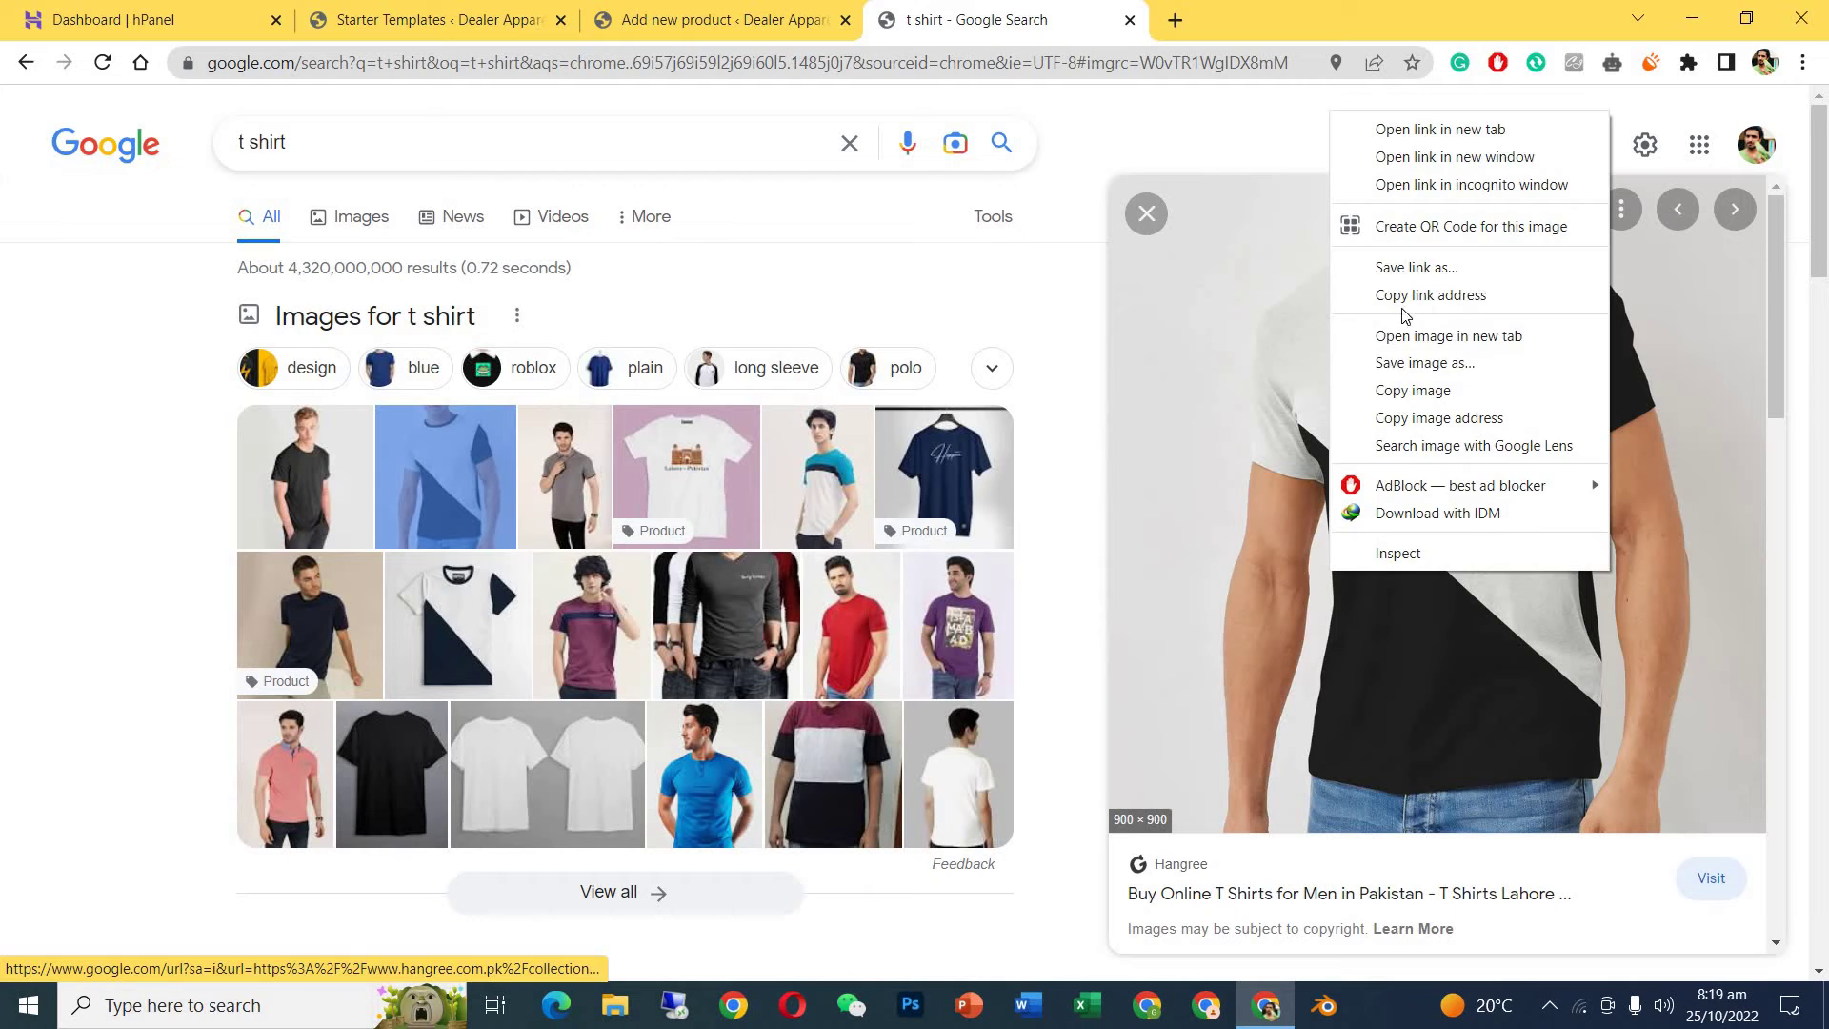
click(1420, 366)
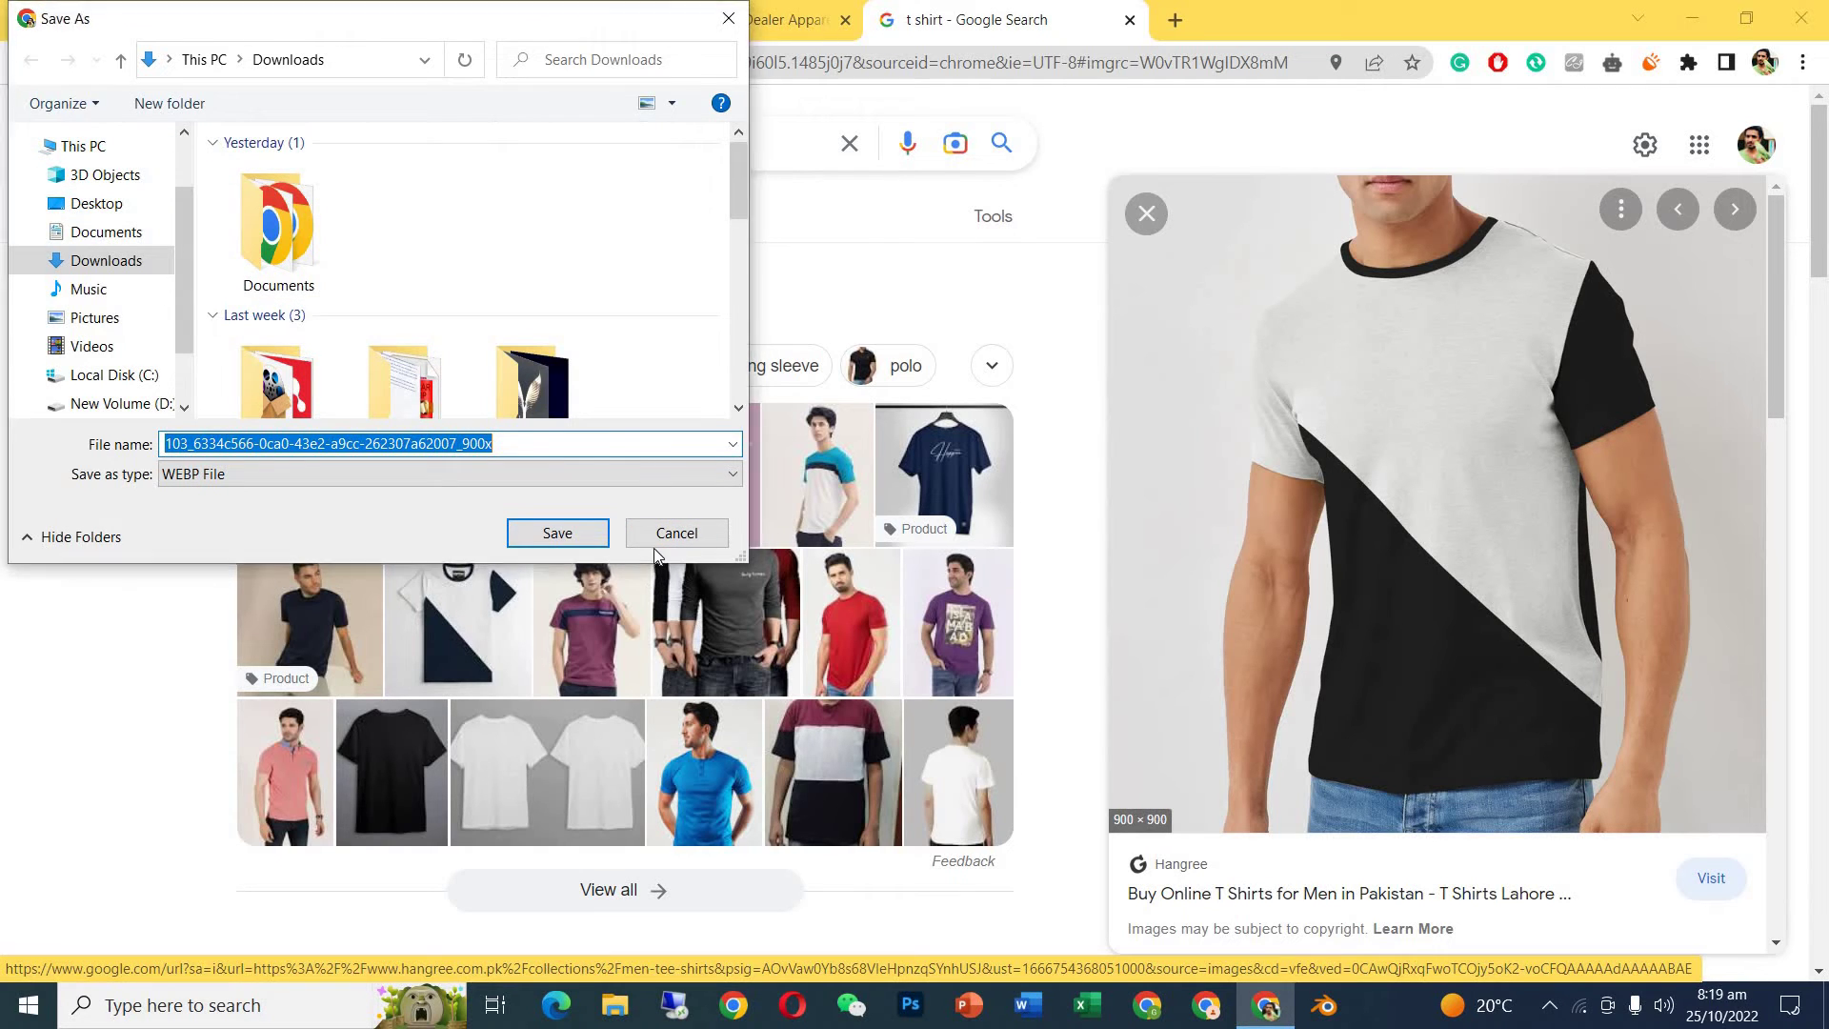
click(710, 533)
Save the image of the man in the plain charcoal T-shirt to the Desktop under its suggested file name.
click(315, 519)
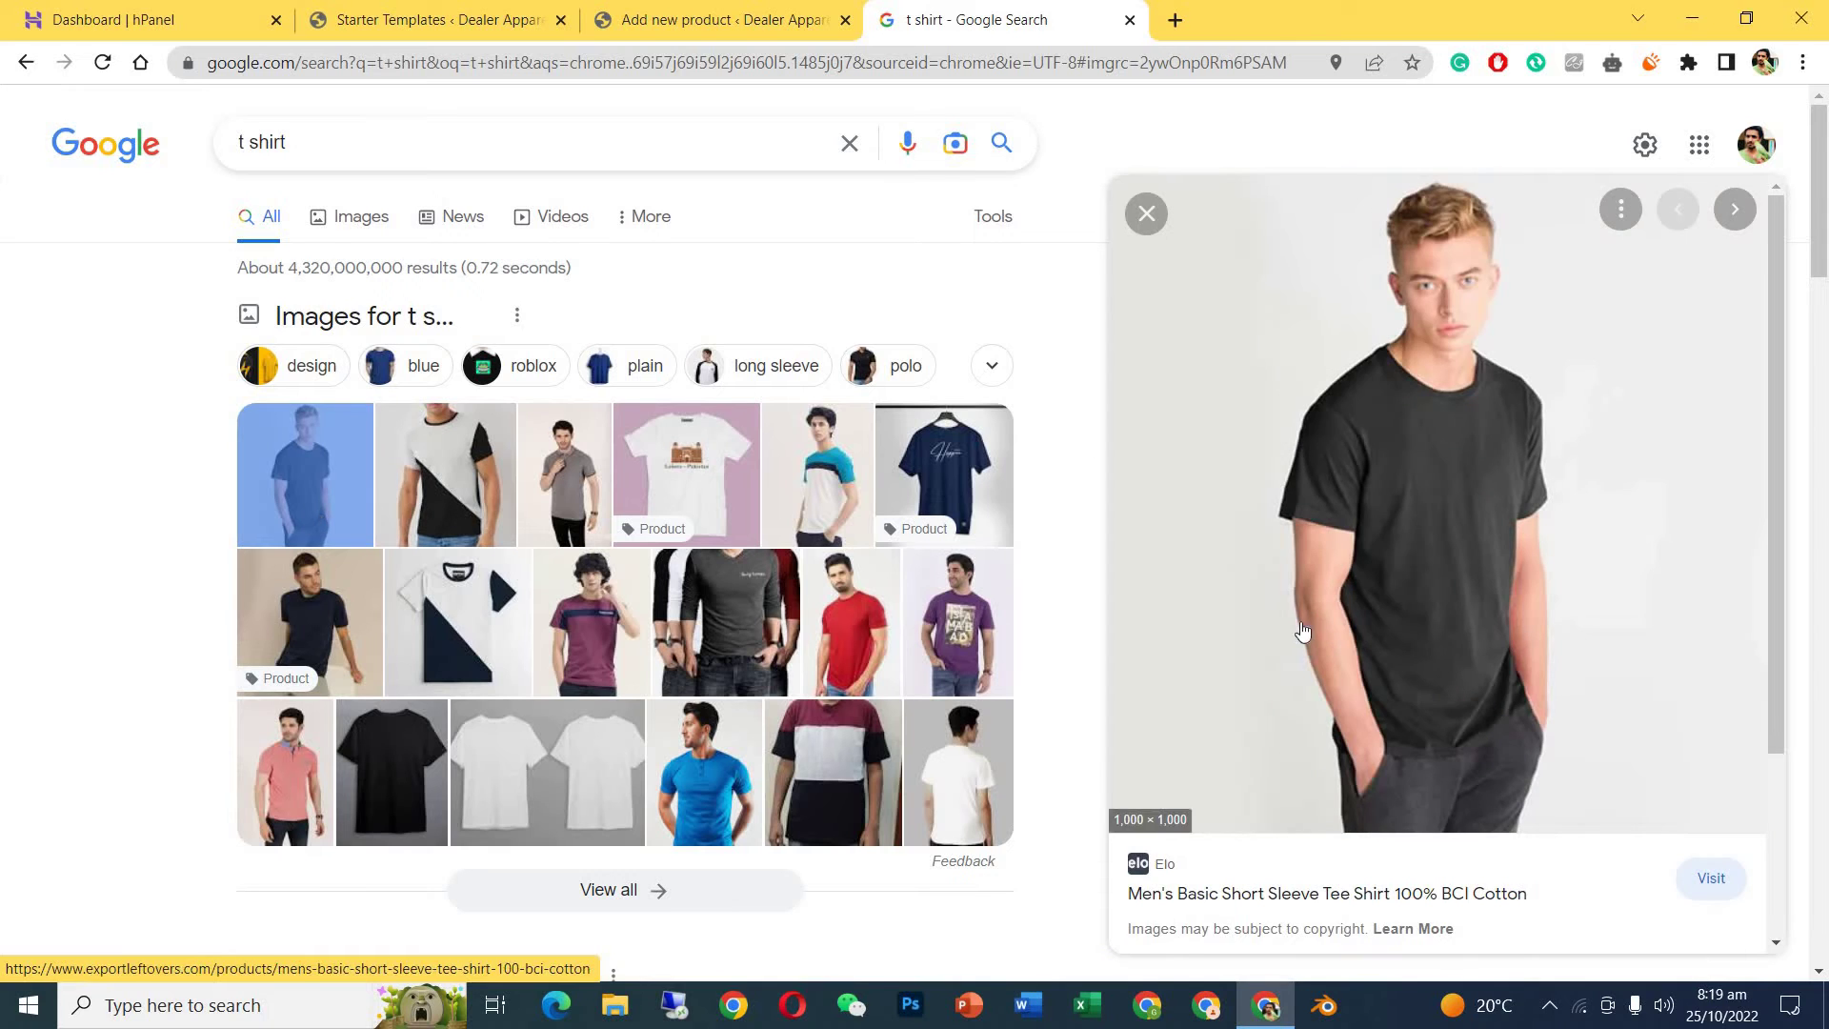
right_click(1248, 563)
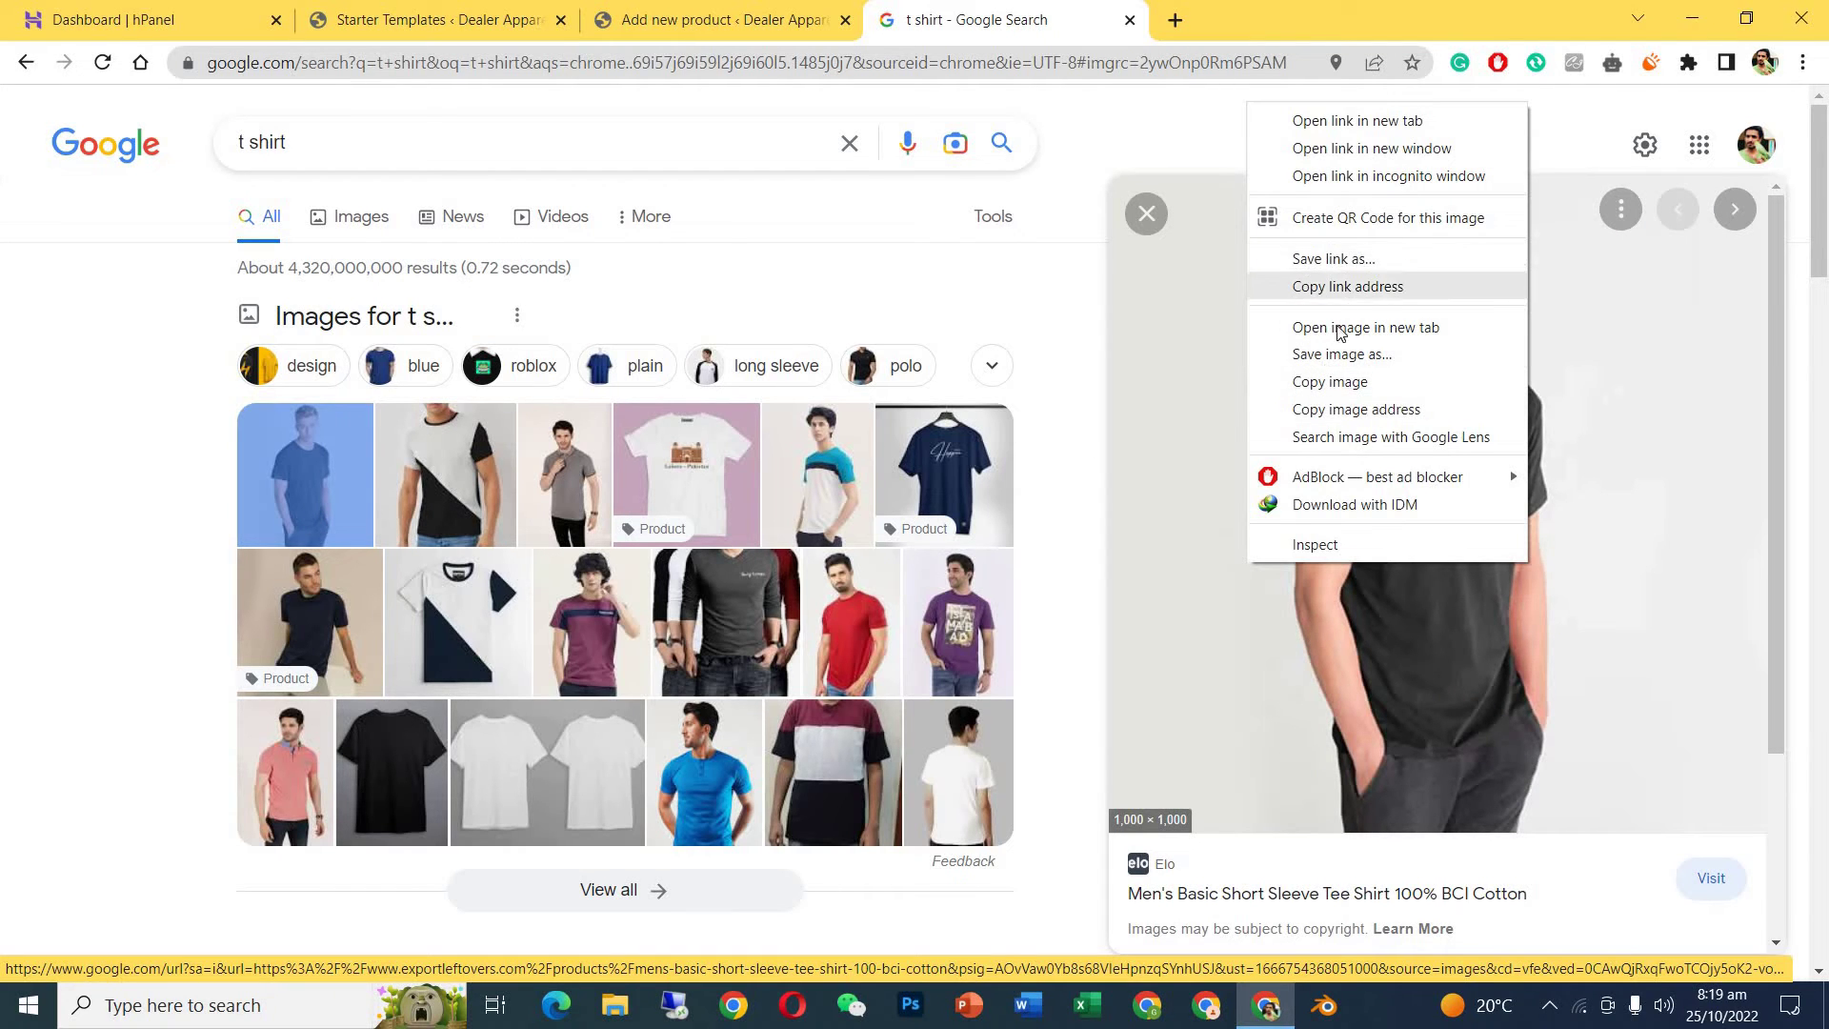
click(1329, 363)
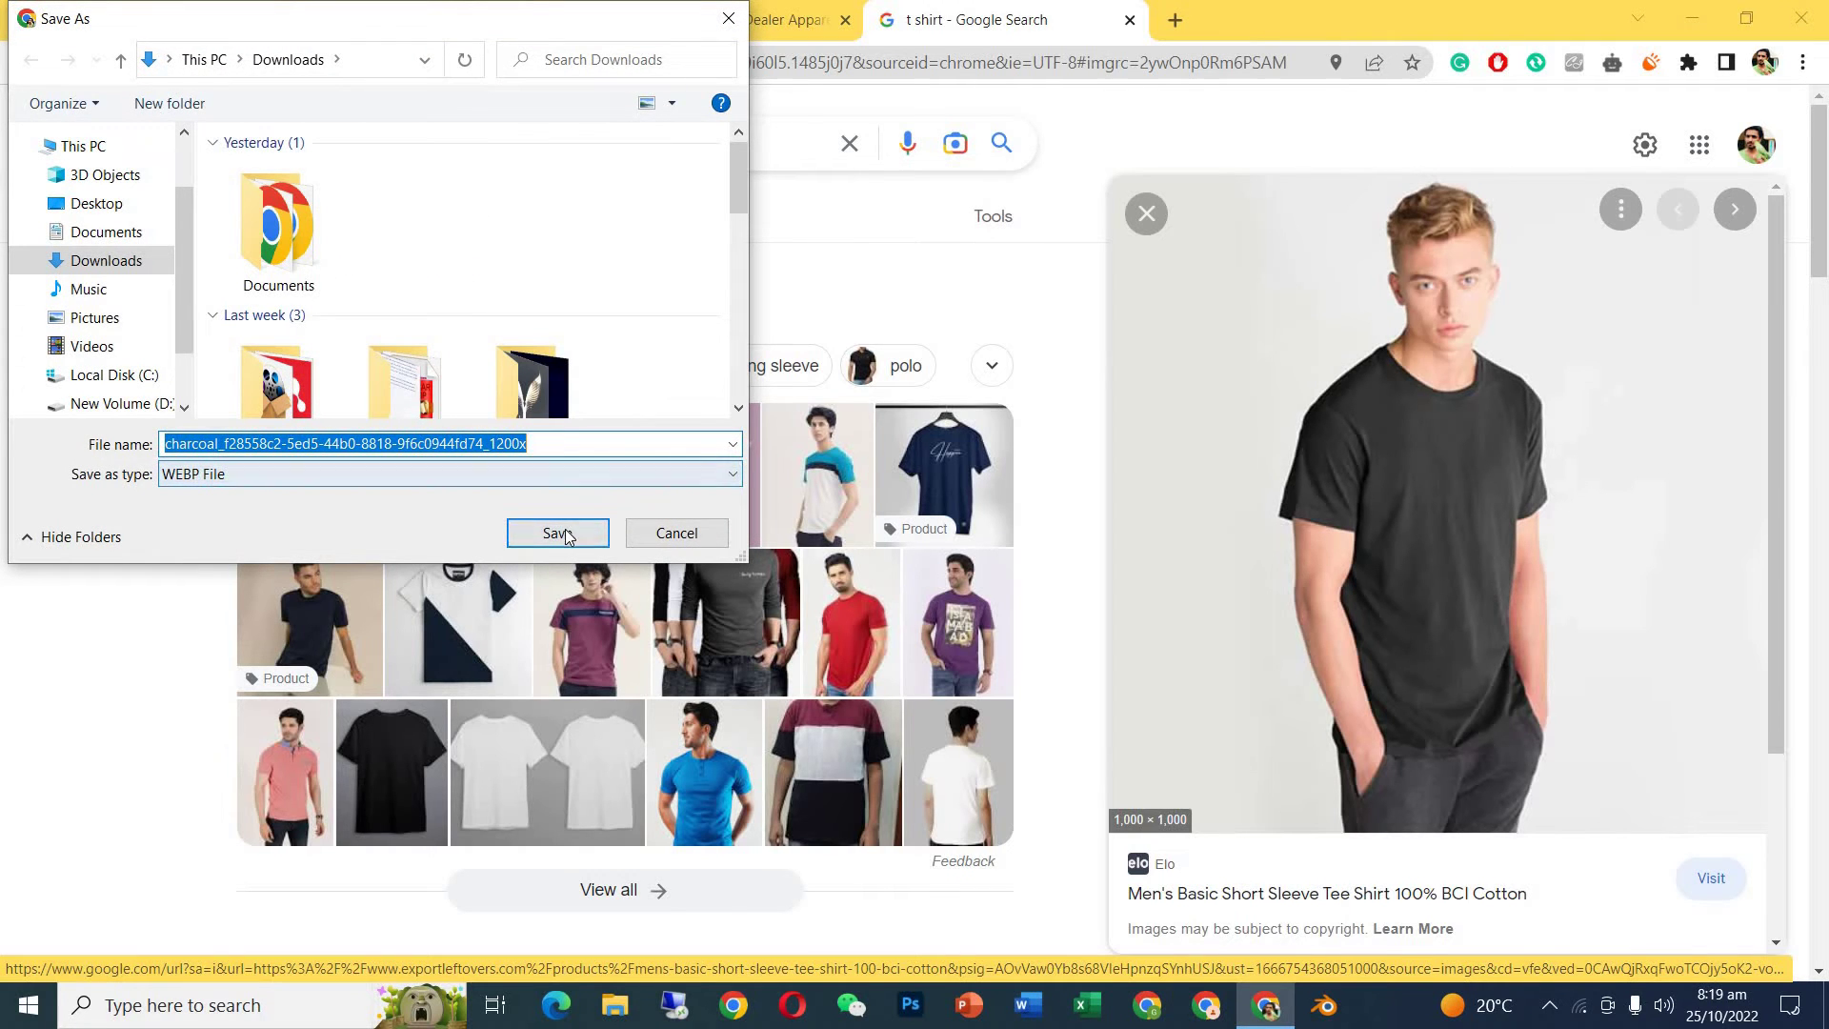
click(105, 202)
key(Return)
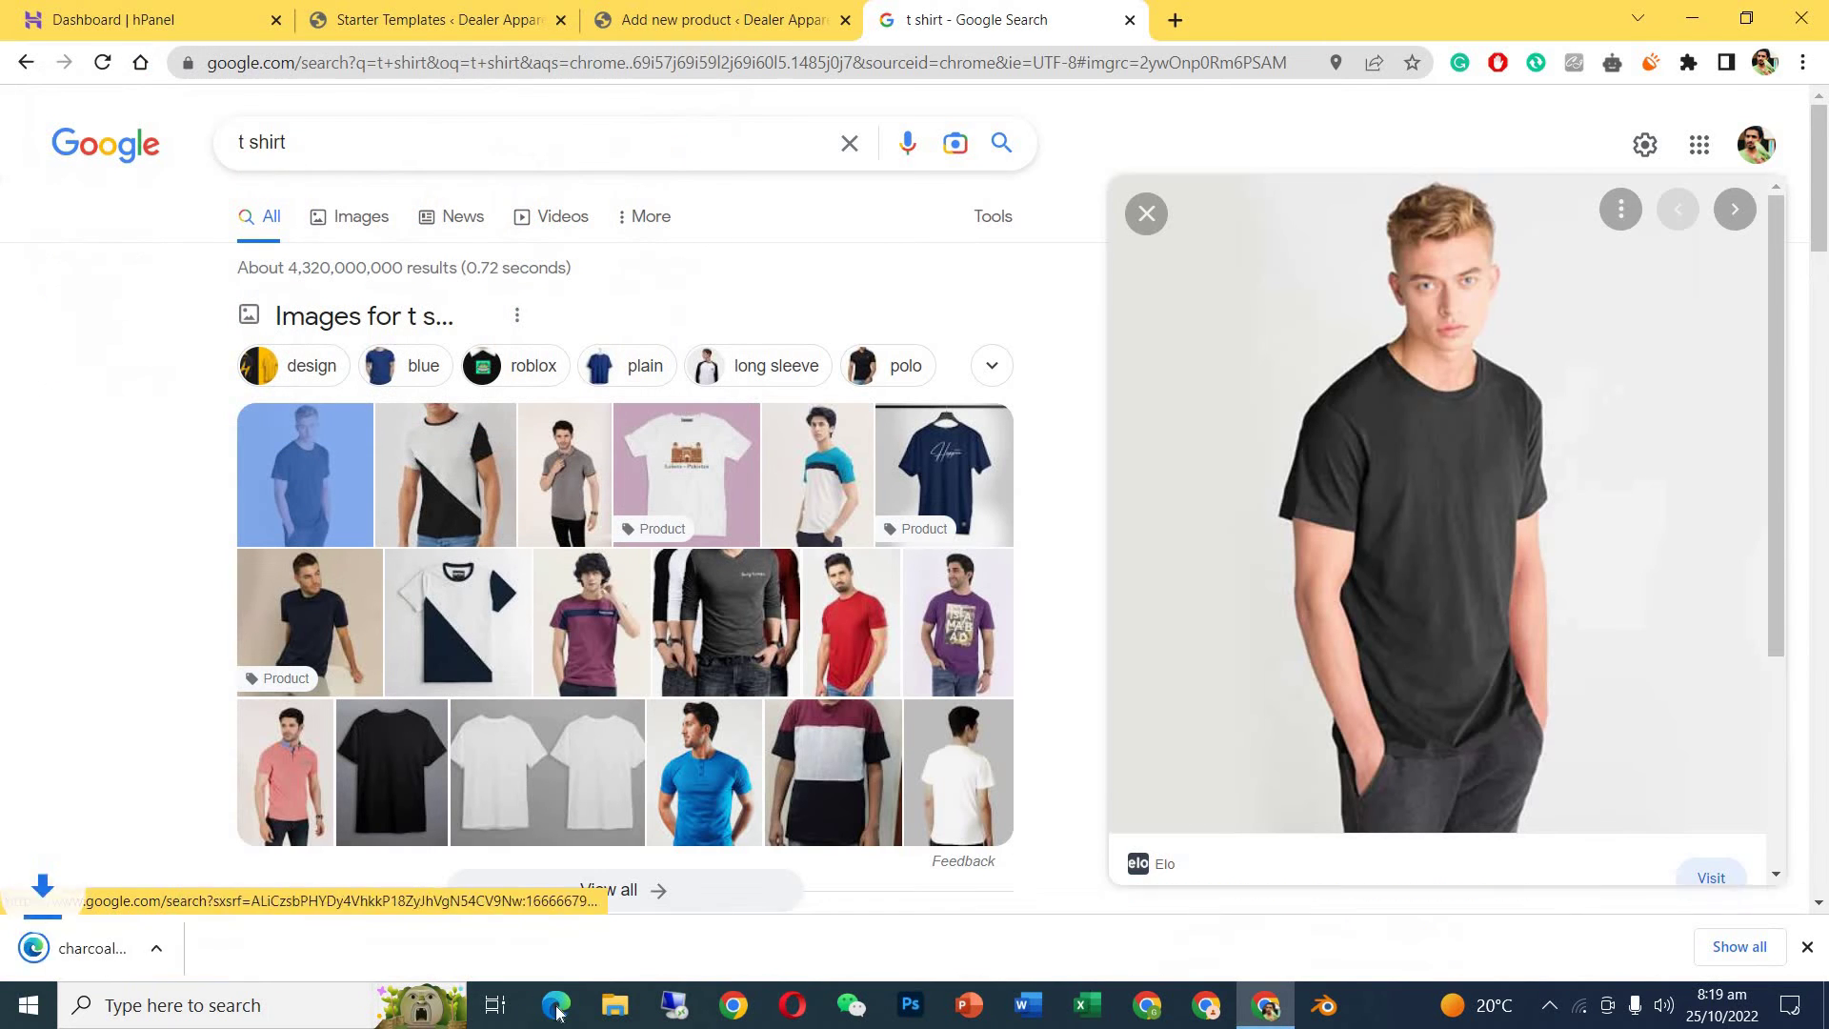
Open the downloaded charcoal T-shirt image from the recent files in Paint.
key(super+e)
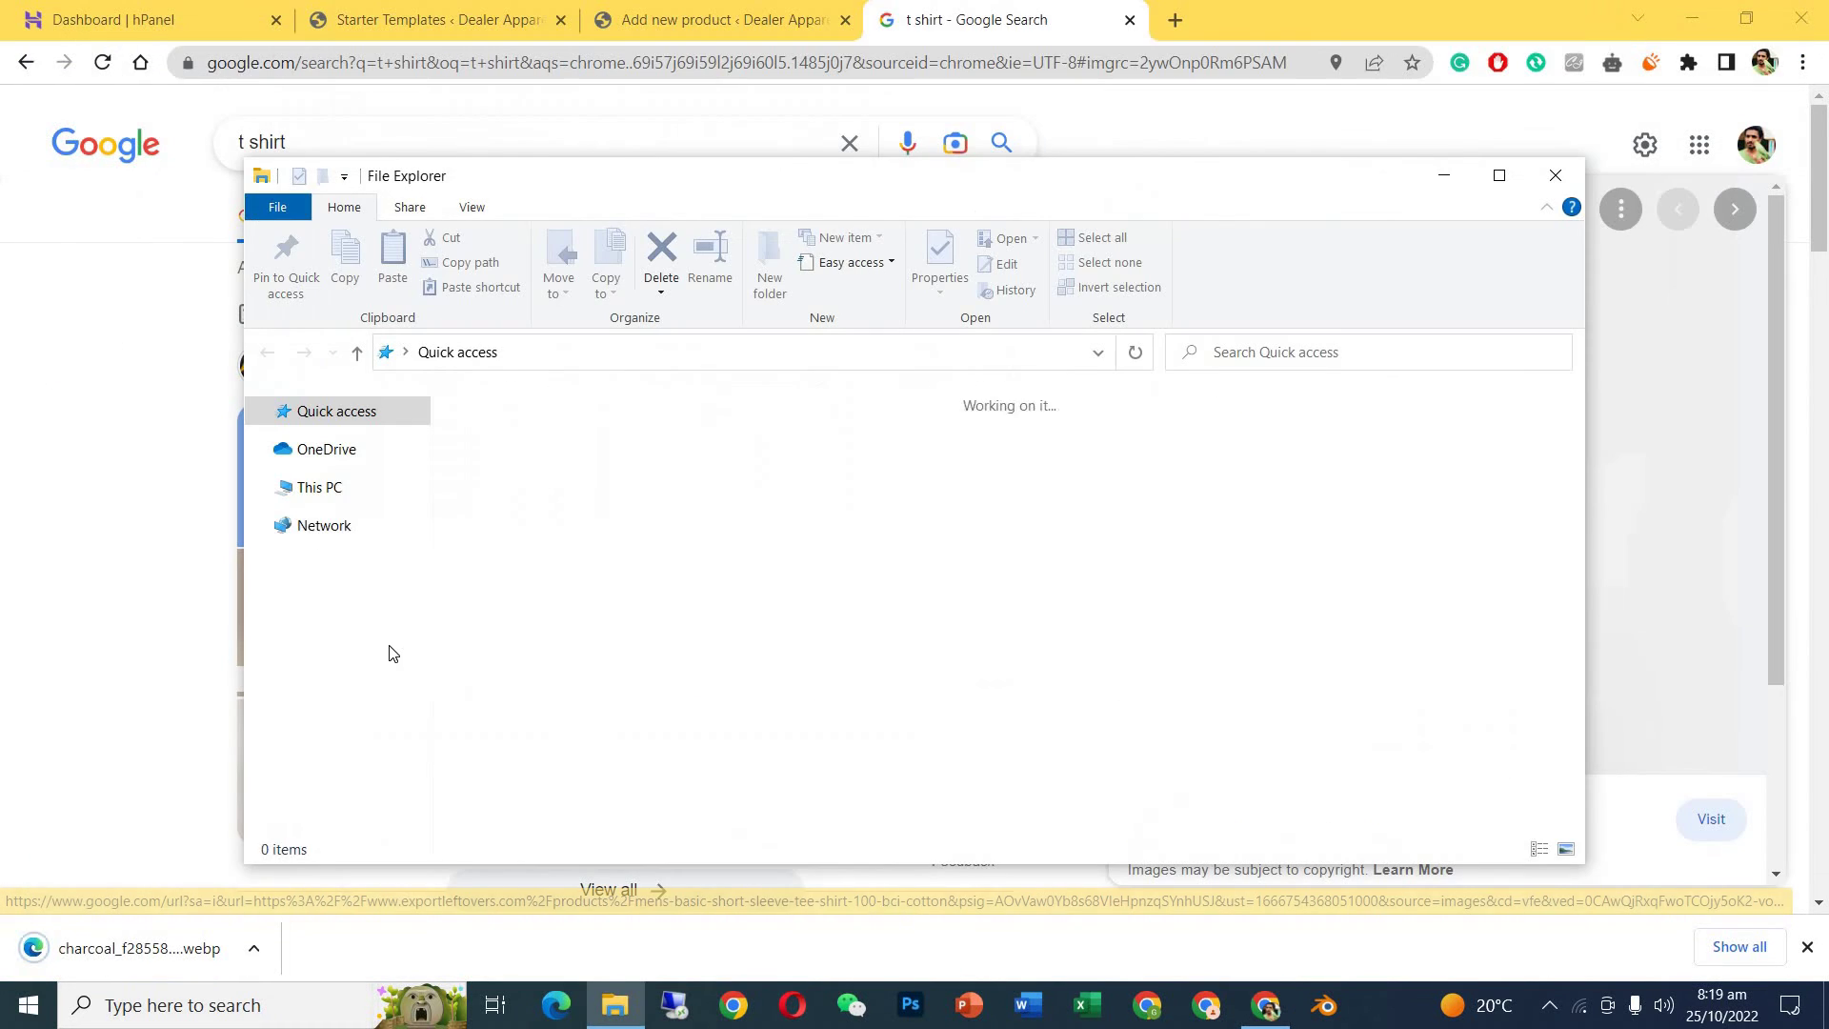
right_click(570, 637)
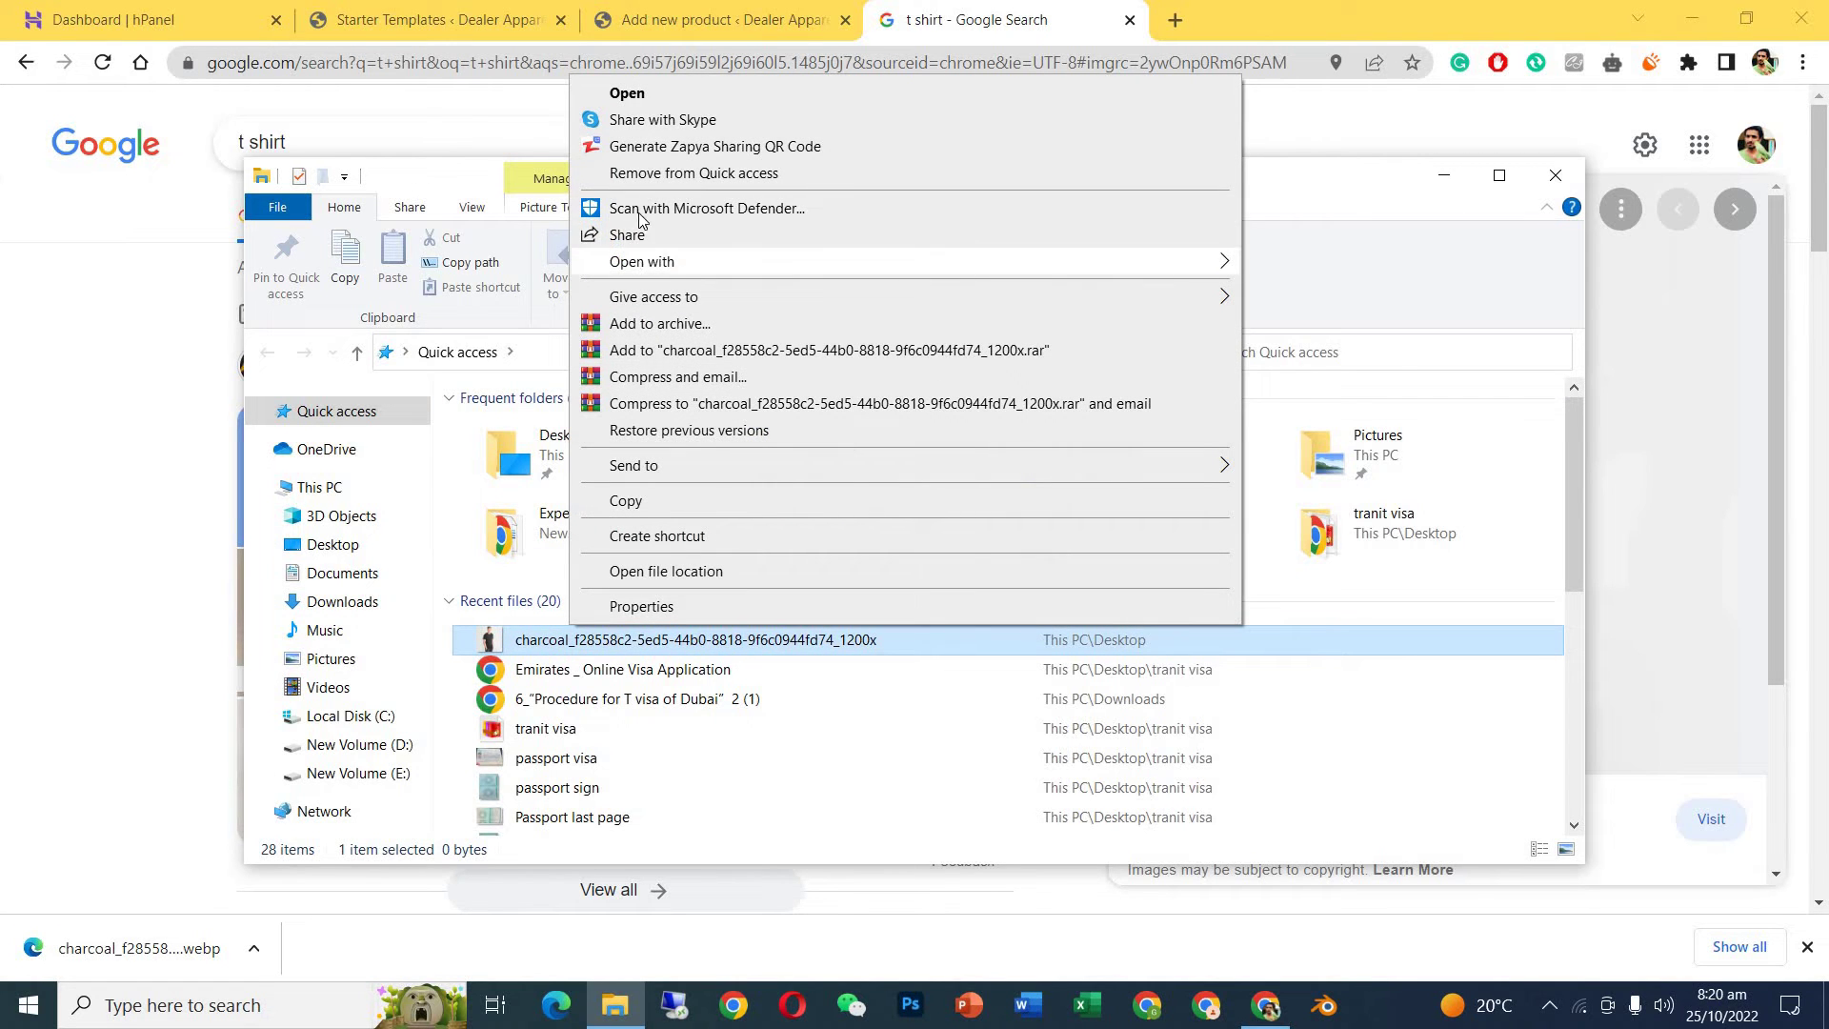
mouse_move(657, 263)
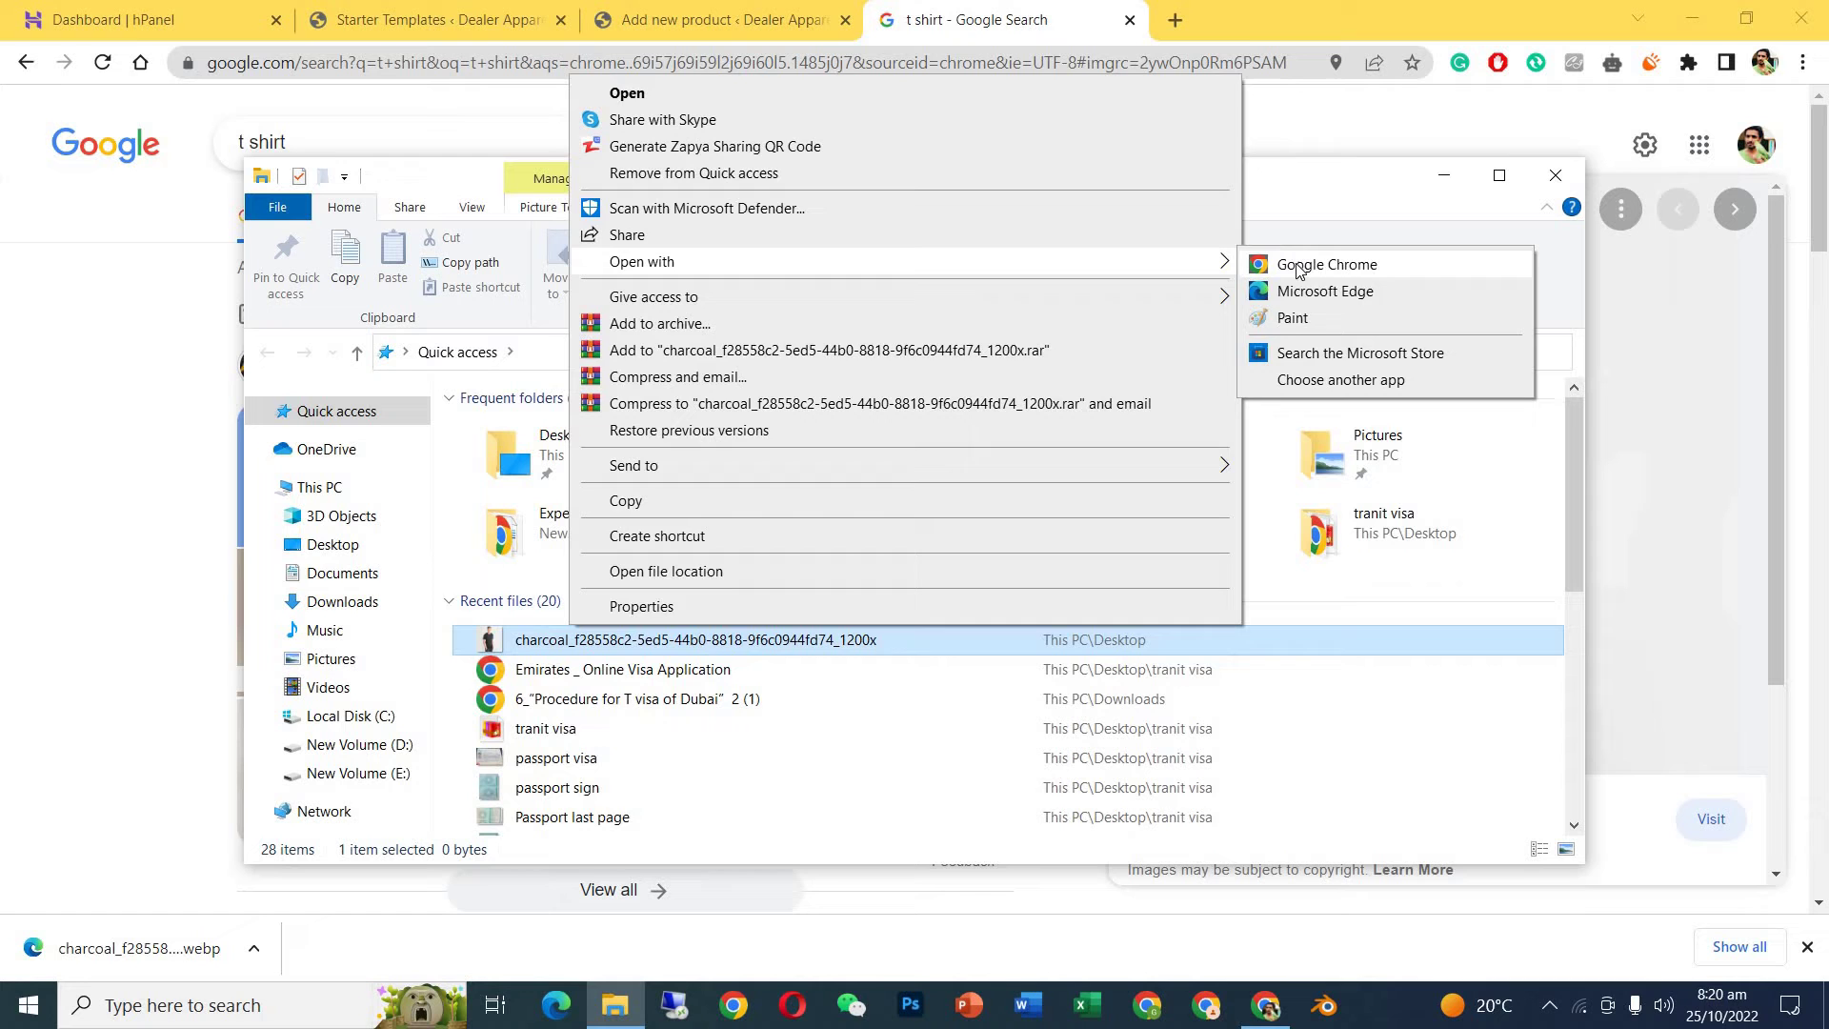
click(1294, 322)
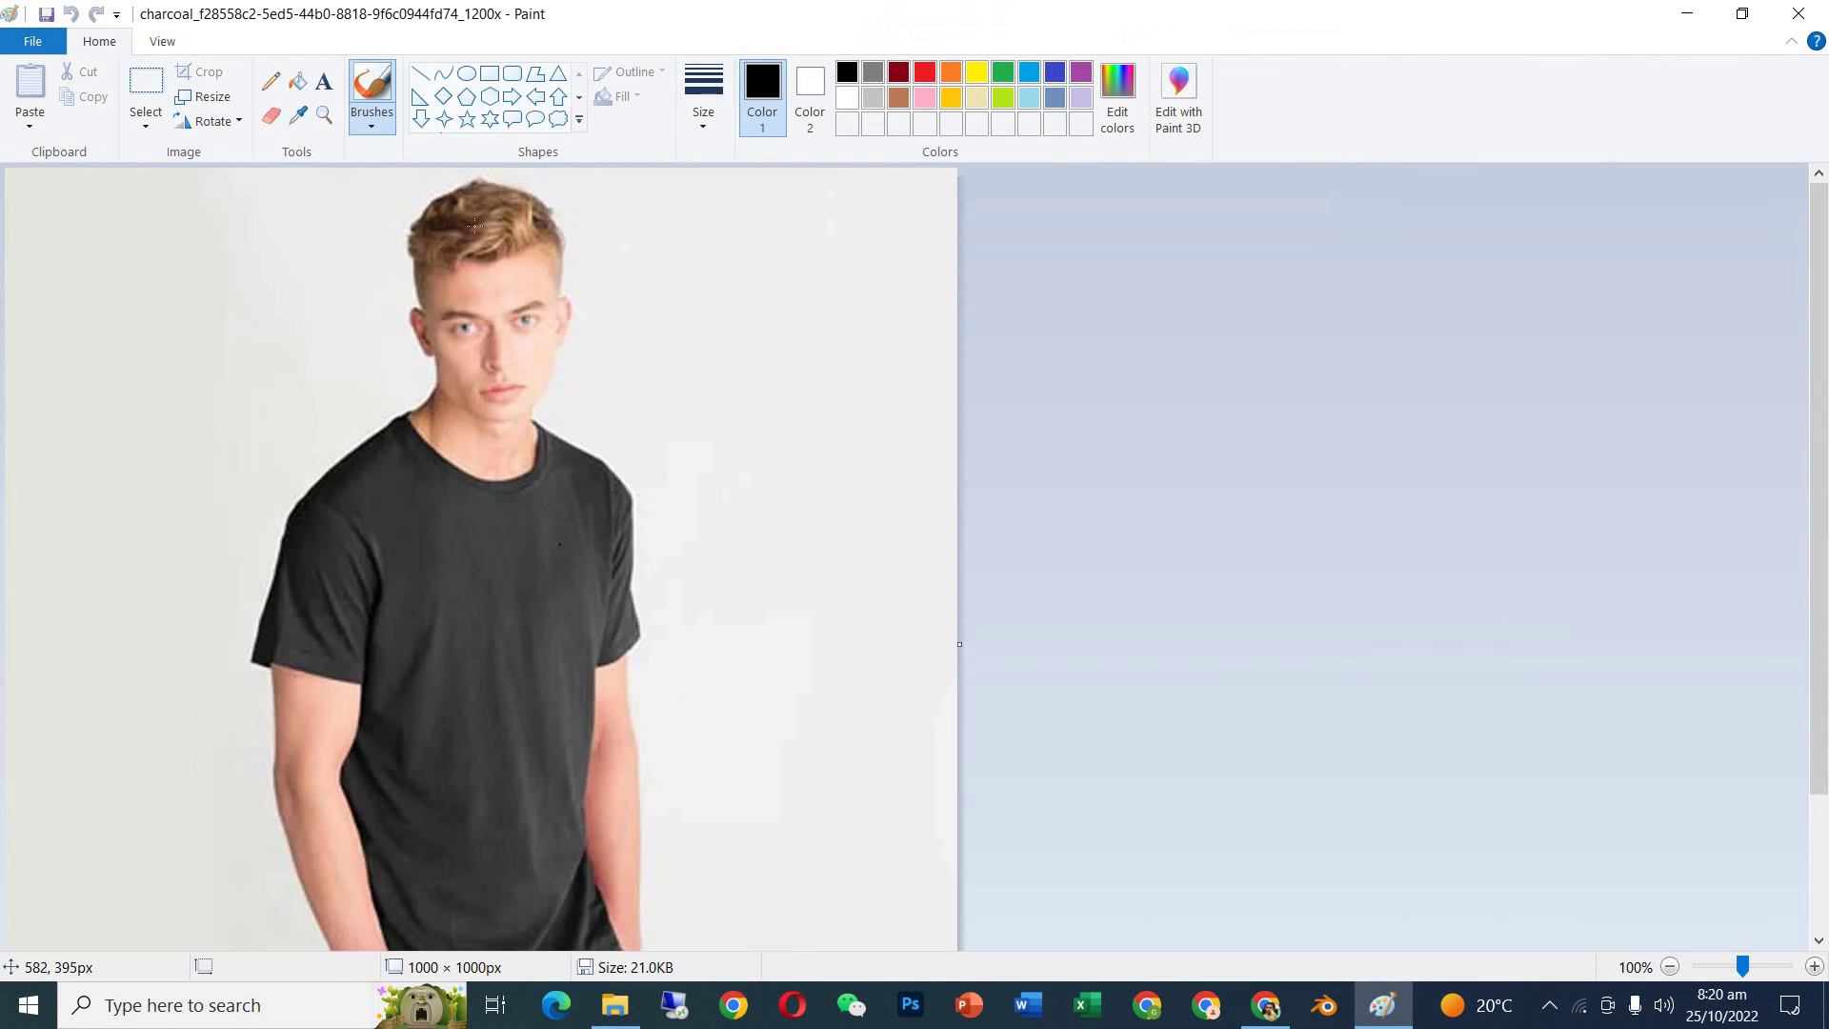
Save the image as a JPEG copy on the Desktop under its existing name, accepting the transparency loss, and close Paint.
click(48, 42)
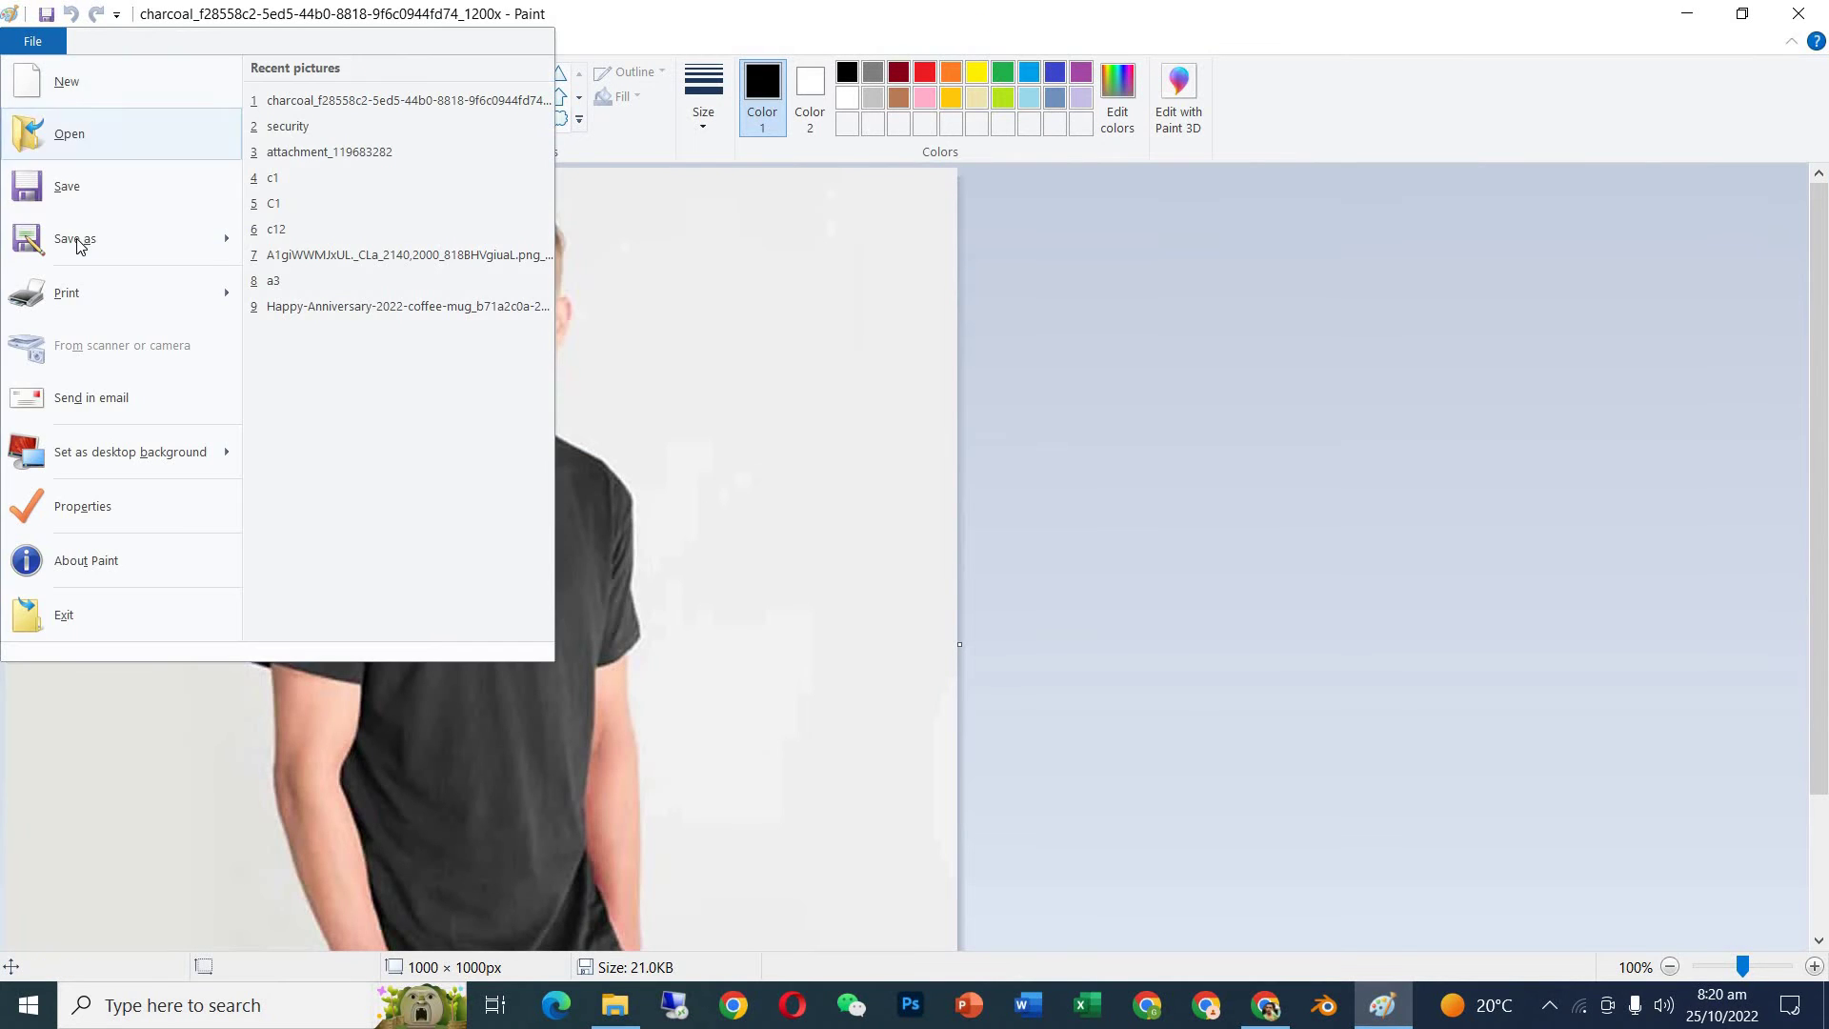
mouse_move(78, 242)
click(345, 169)
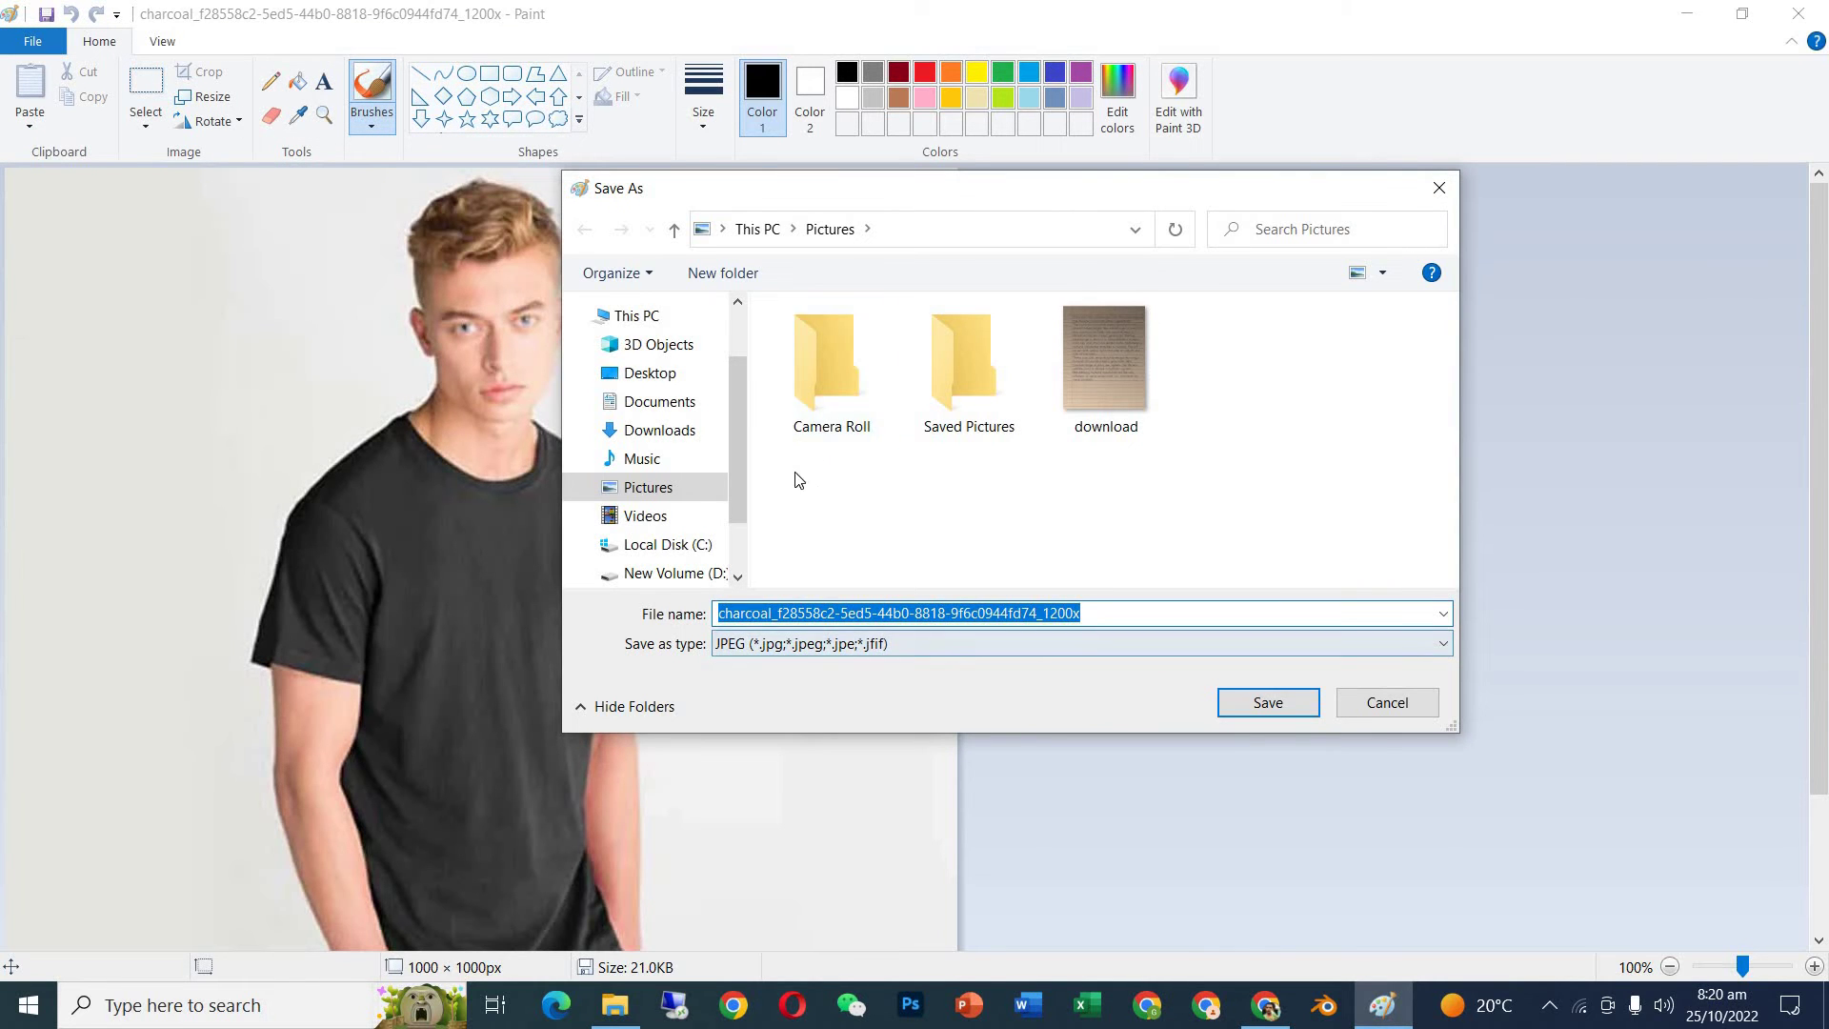
click(651, 372)
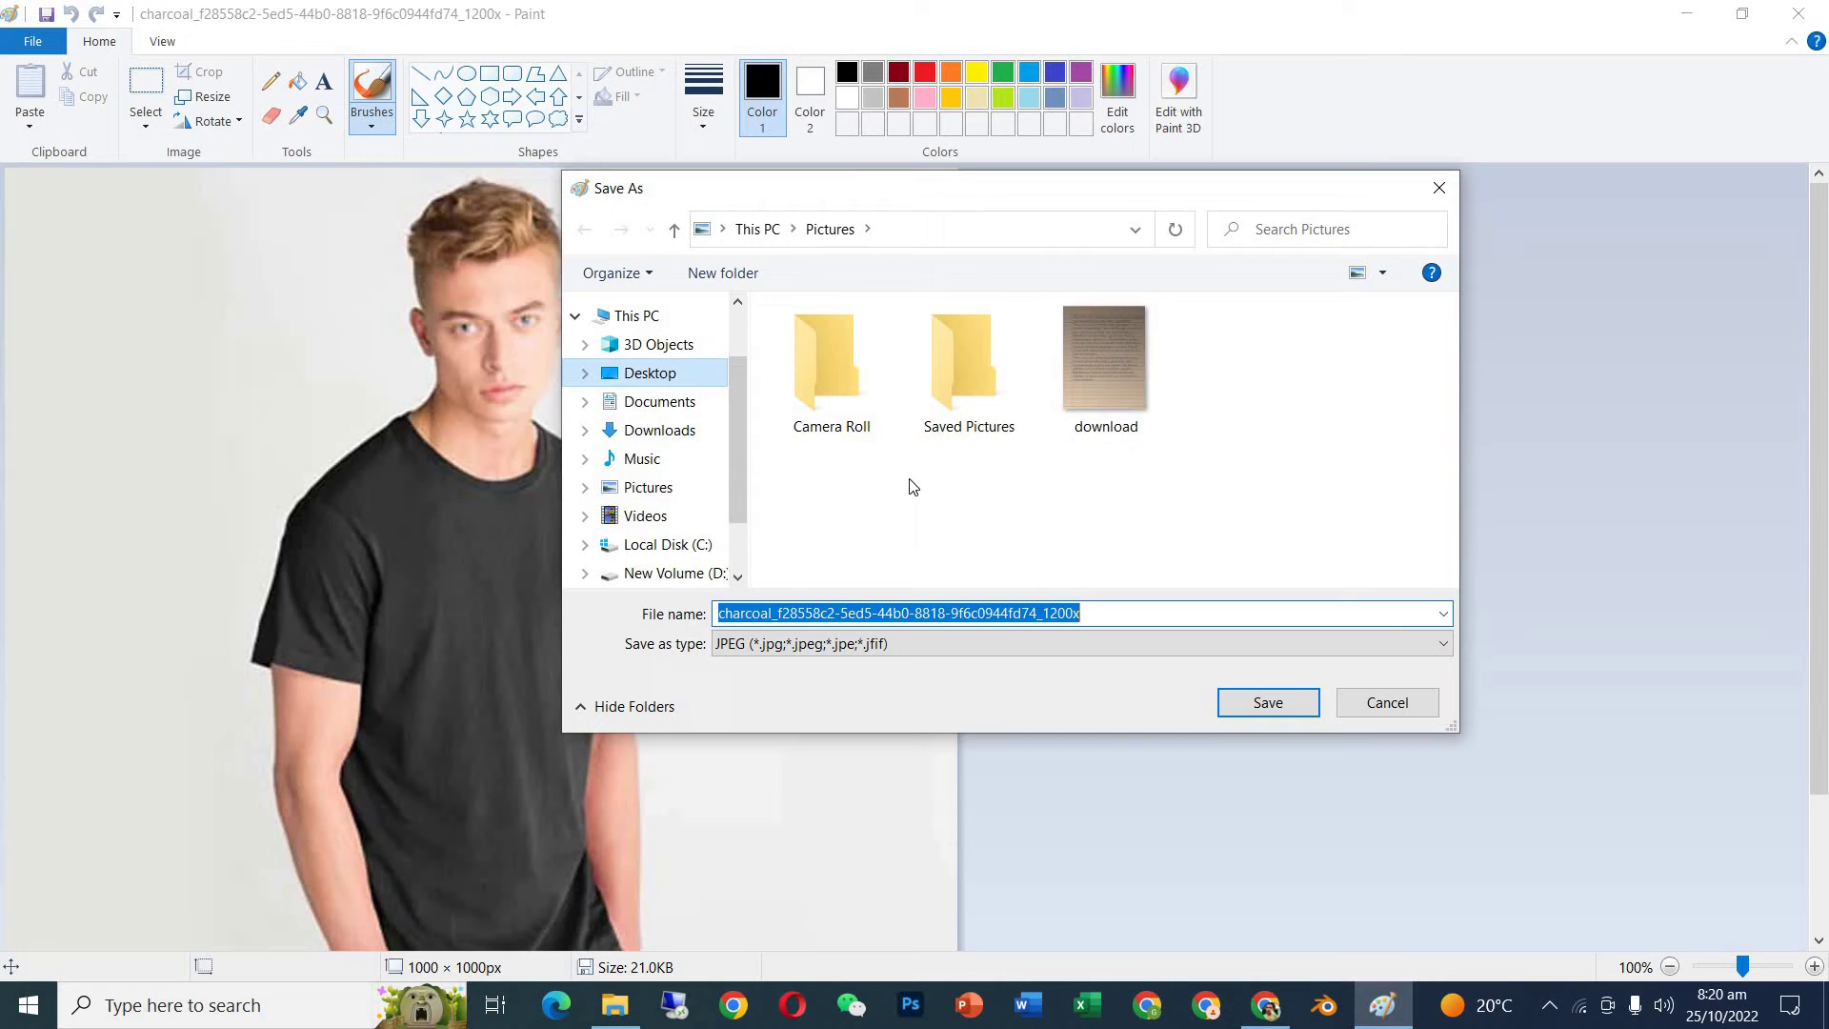
click(1268, 702)
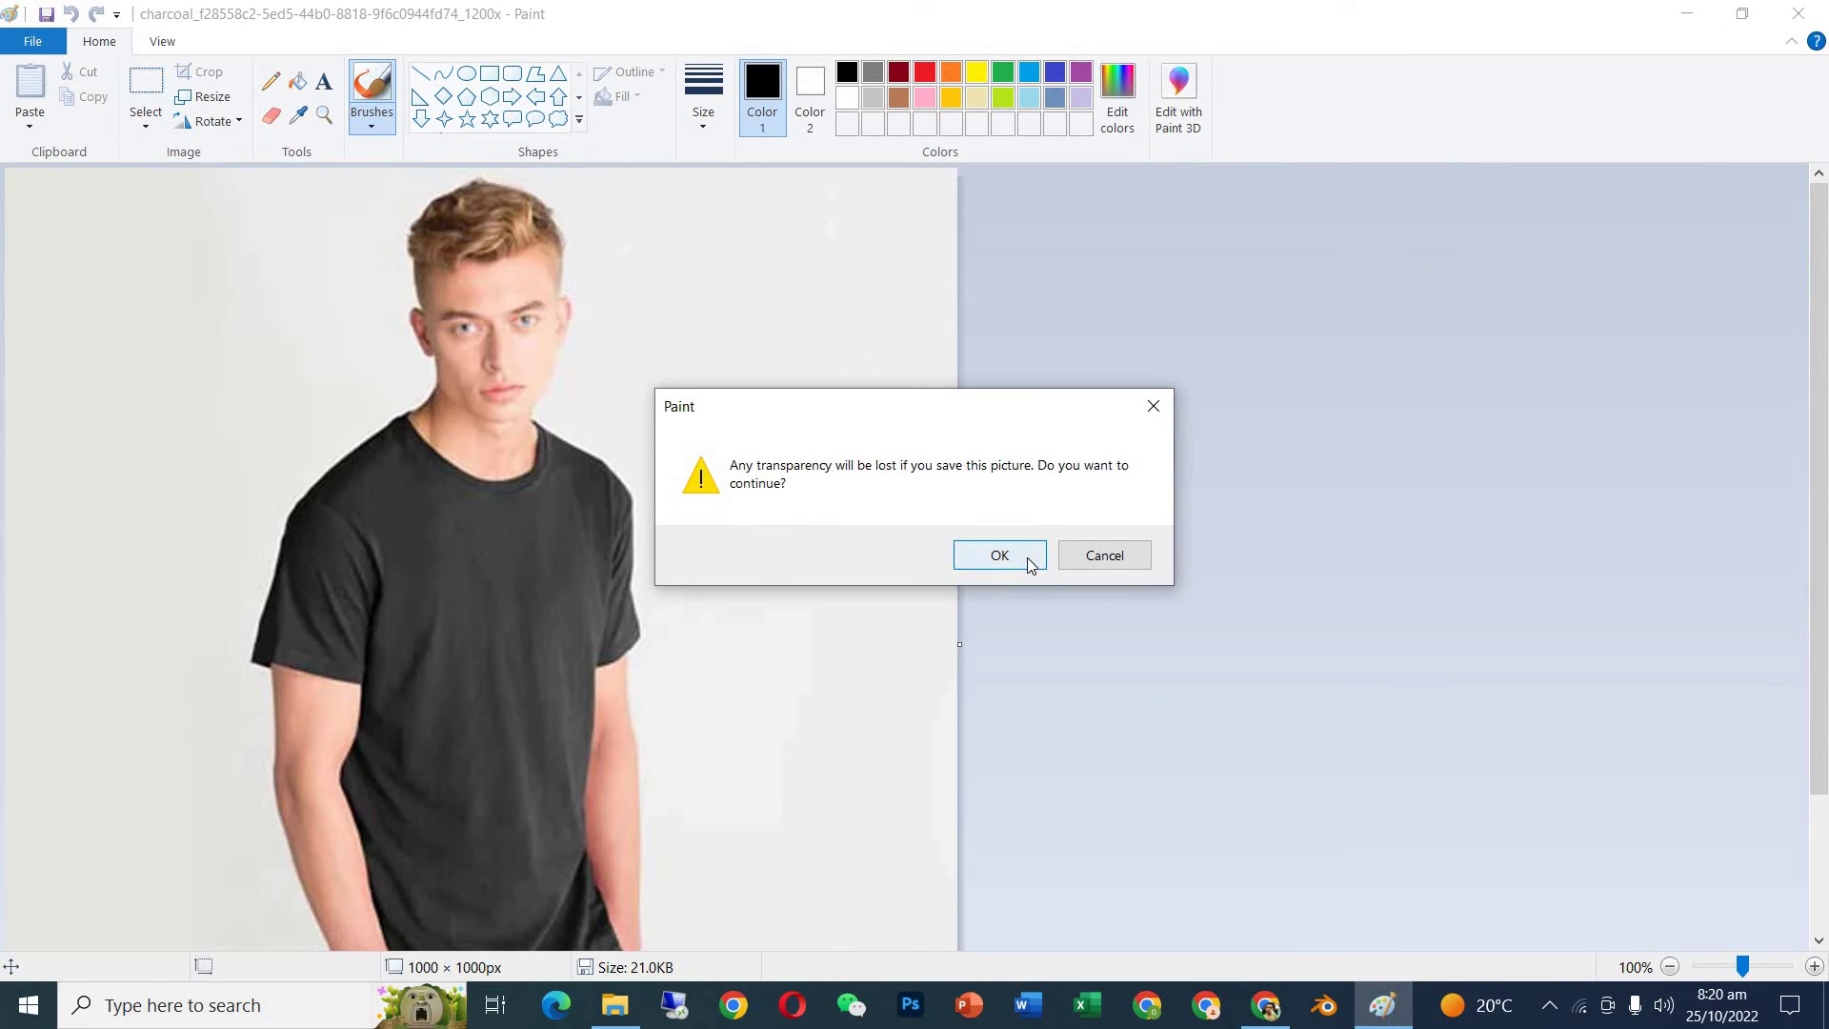
click(1030, 559)
click(1804, 10)
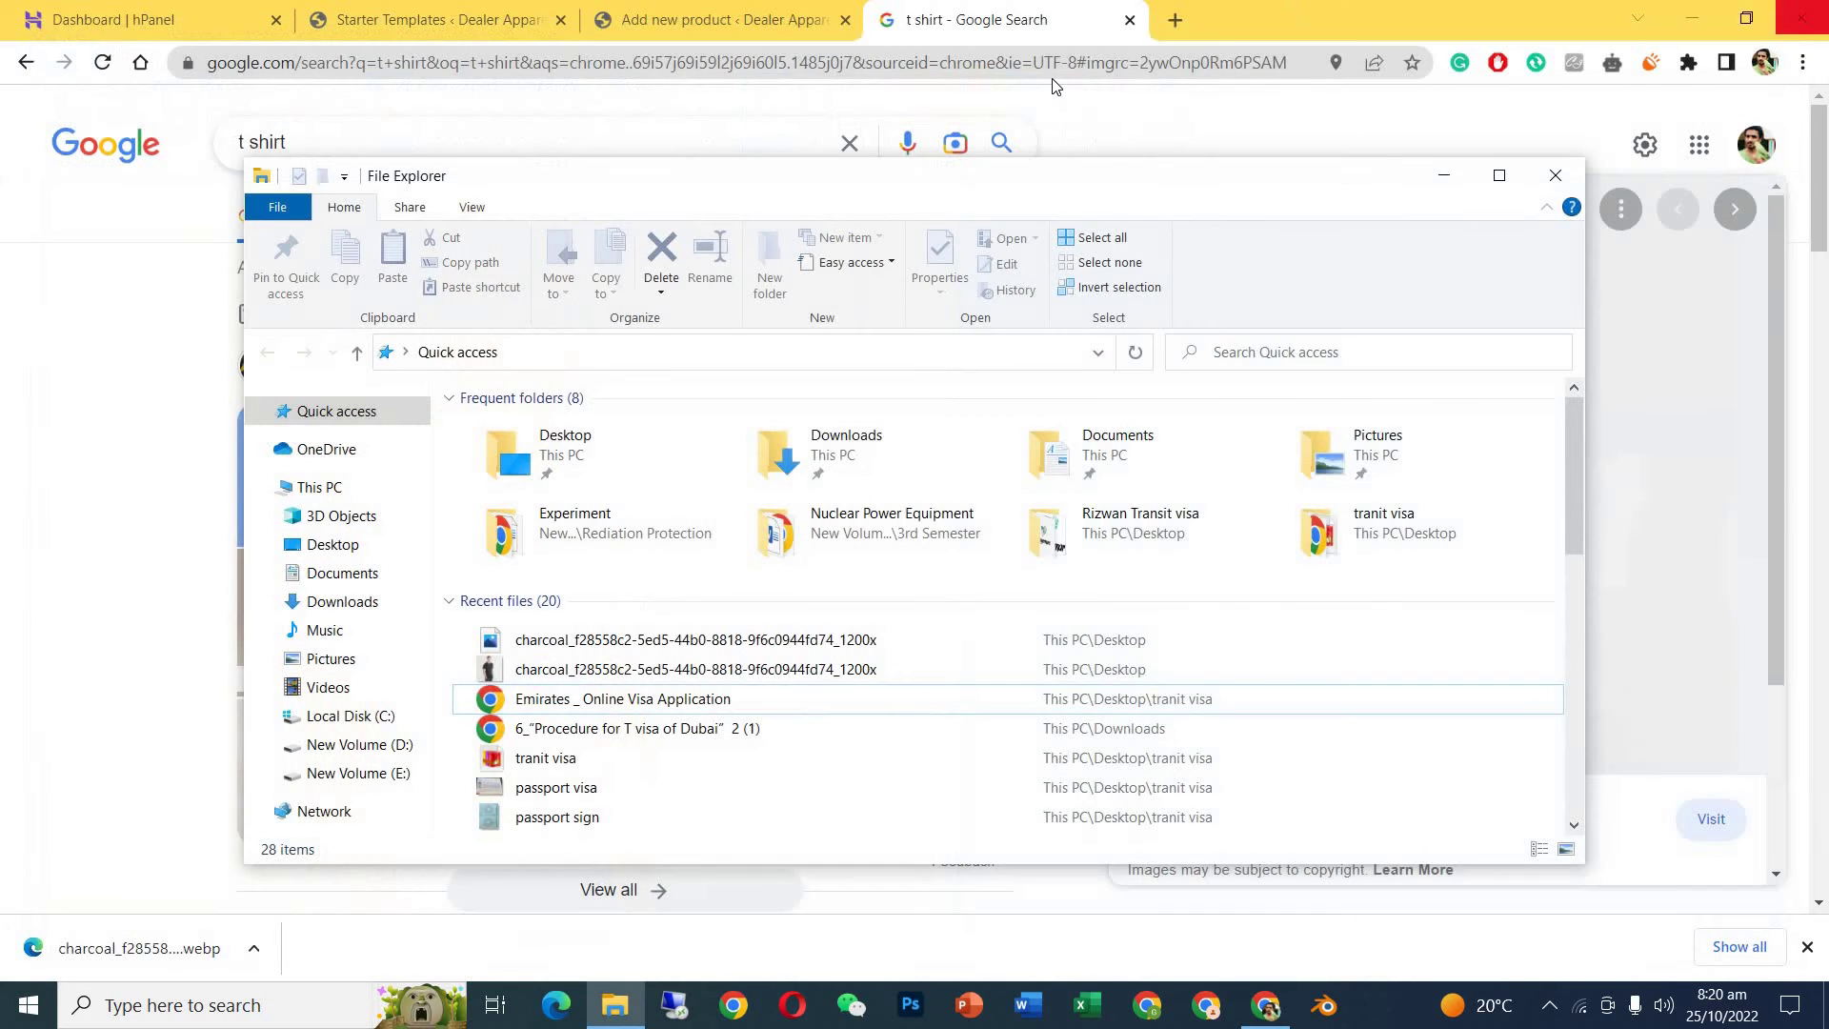
Close the Google search tab, upload the charcoal T-shirt JPEG from the Desktop, and add it to the product gallery.
click(1130, 26)
click(1130, 22)
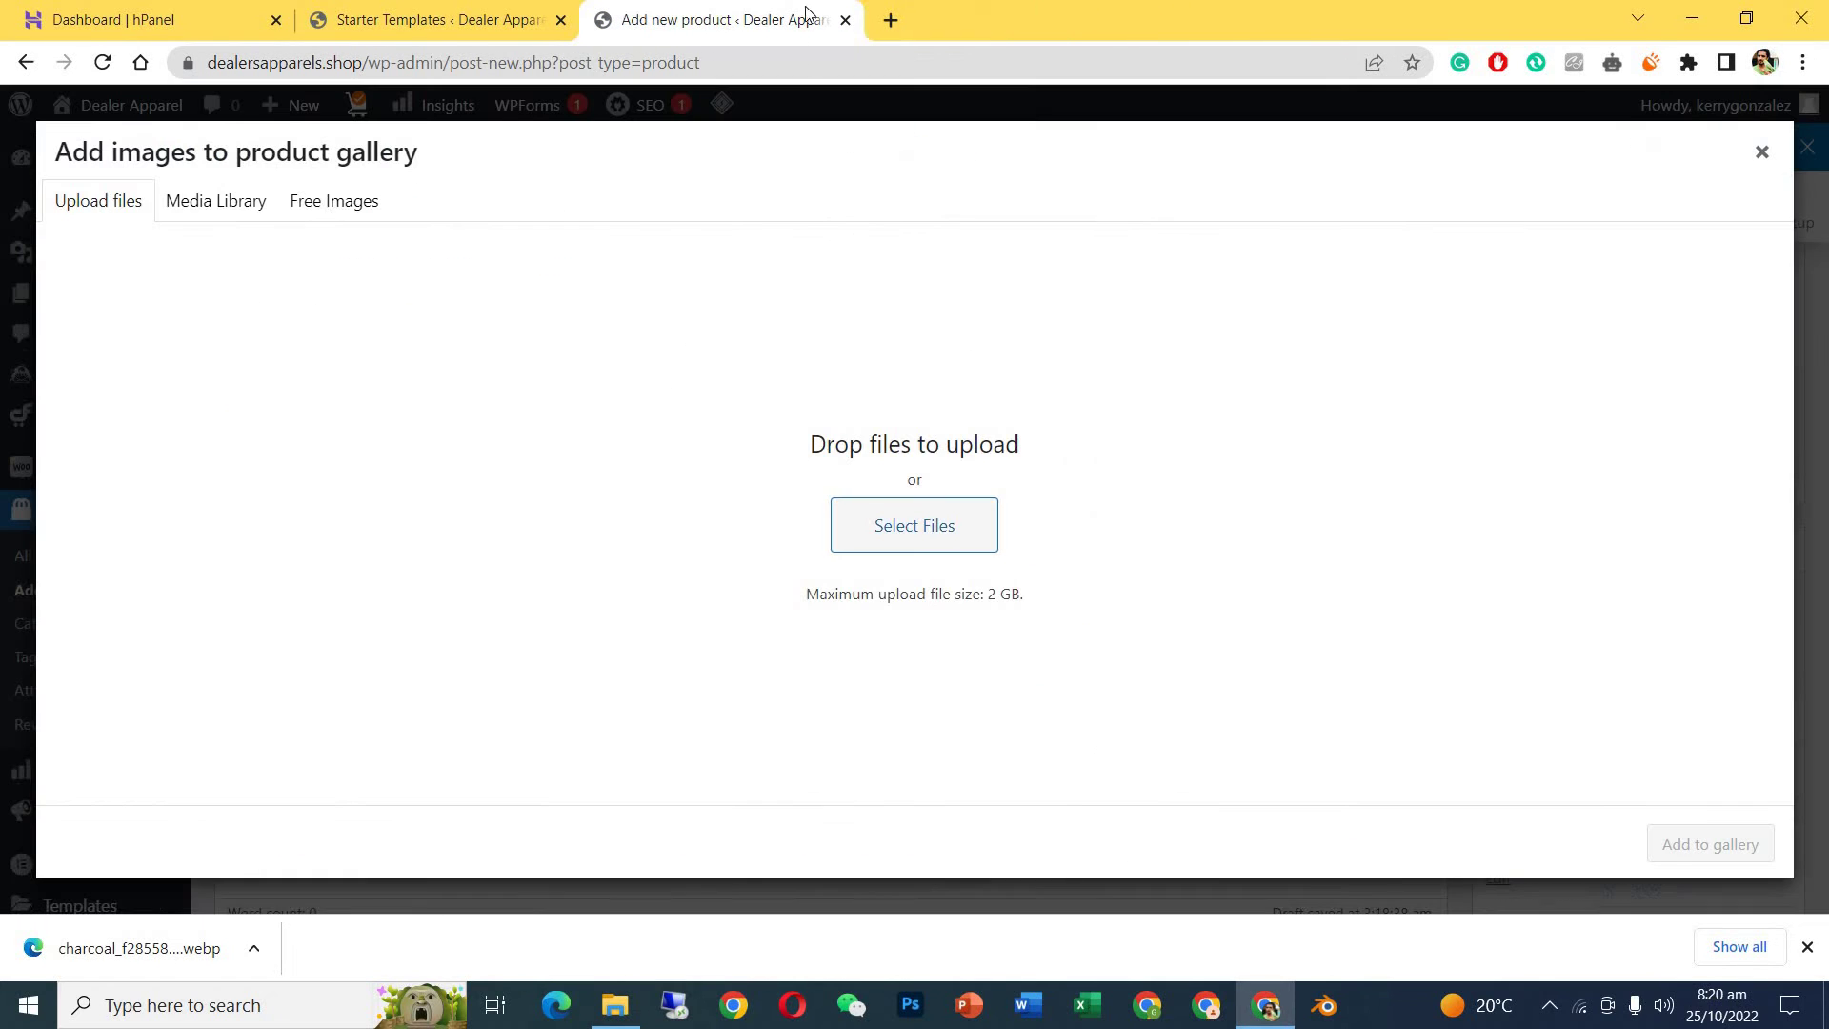
click(882, 533)
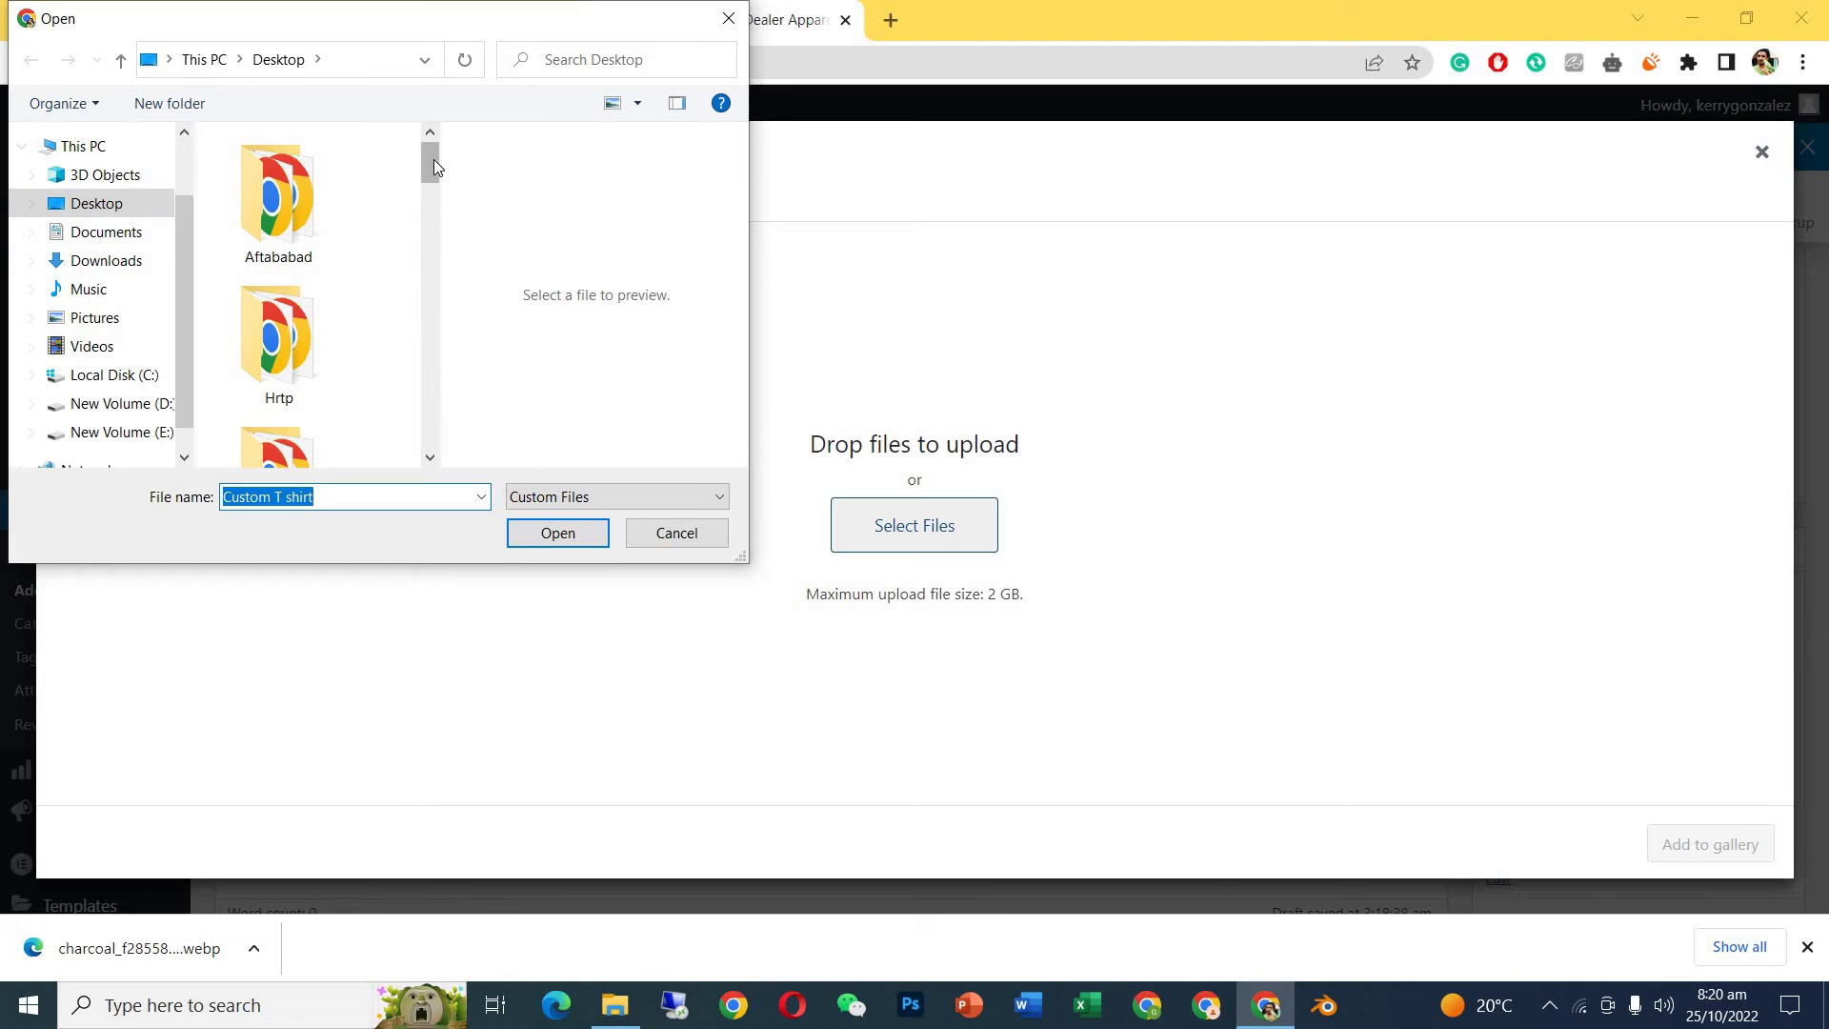
scroll(426, 226, down, 2)
scroll(426, 226, down, 8)
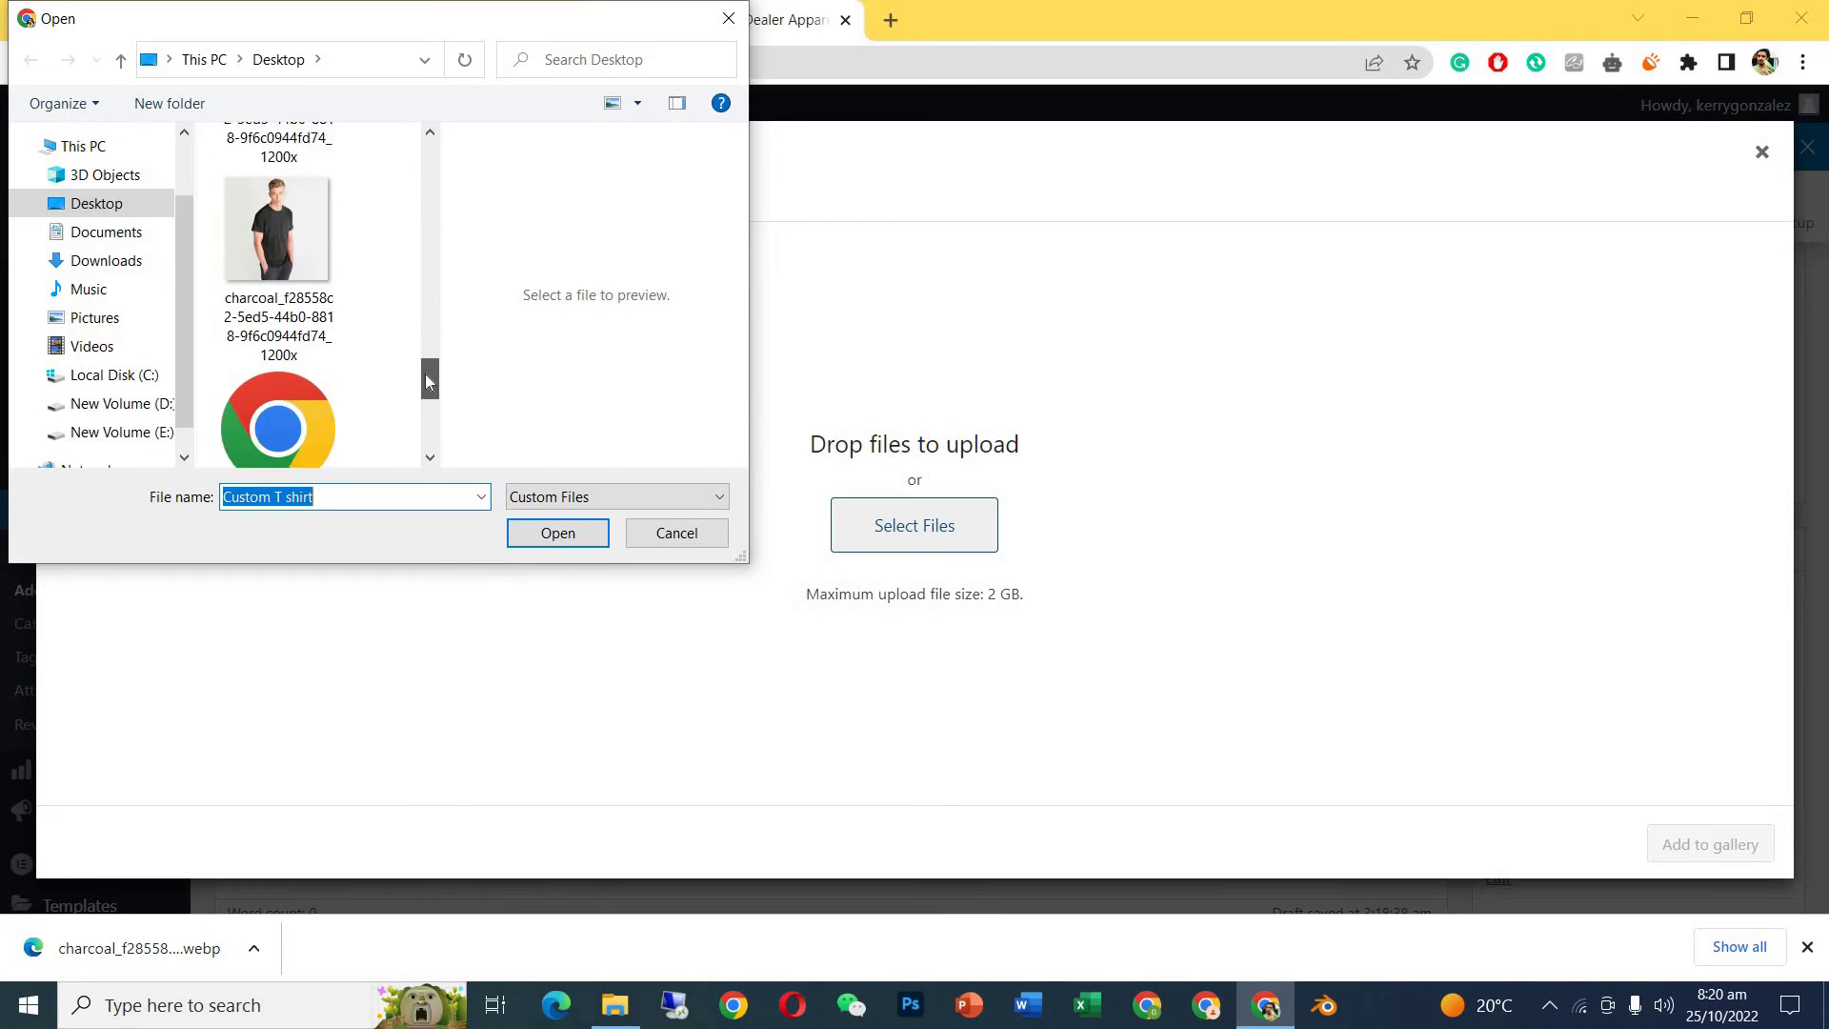
click(292, 324)
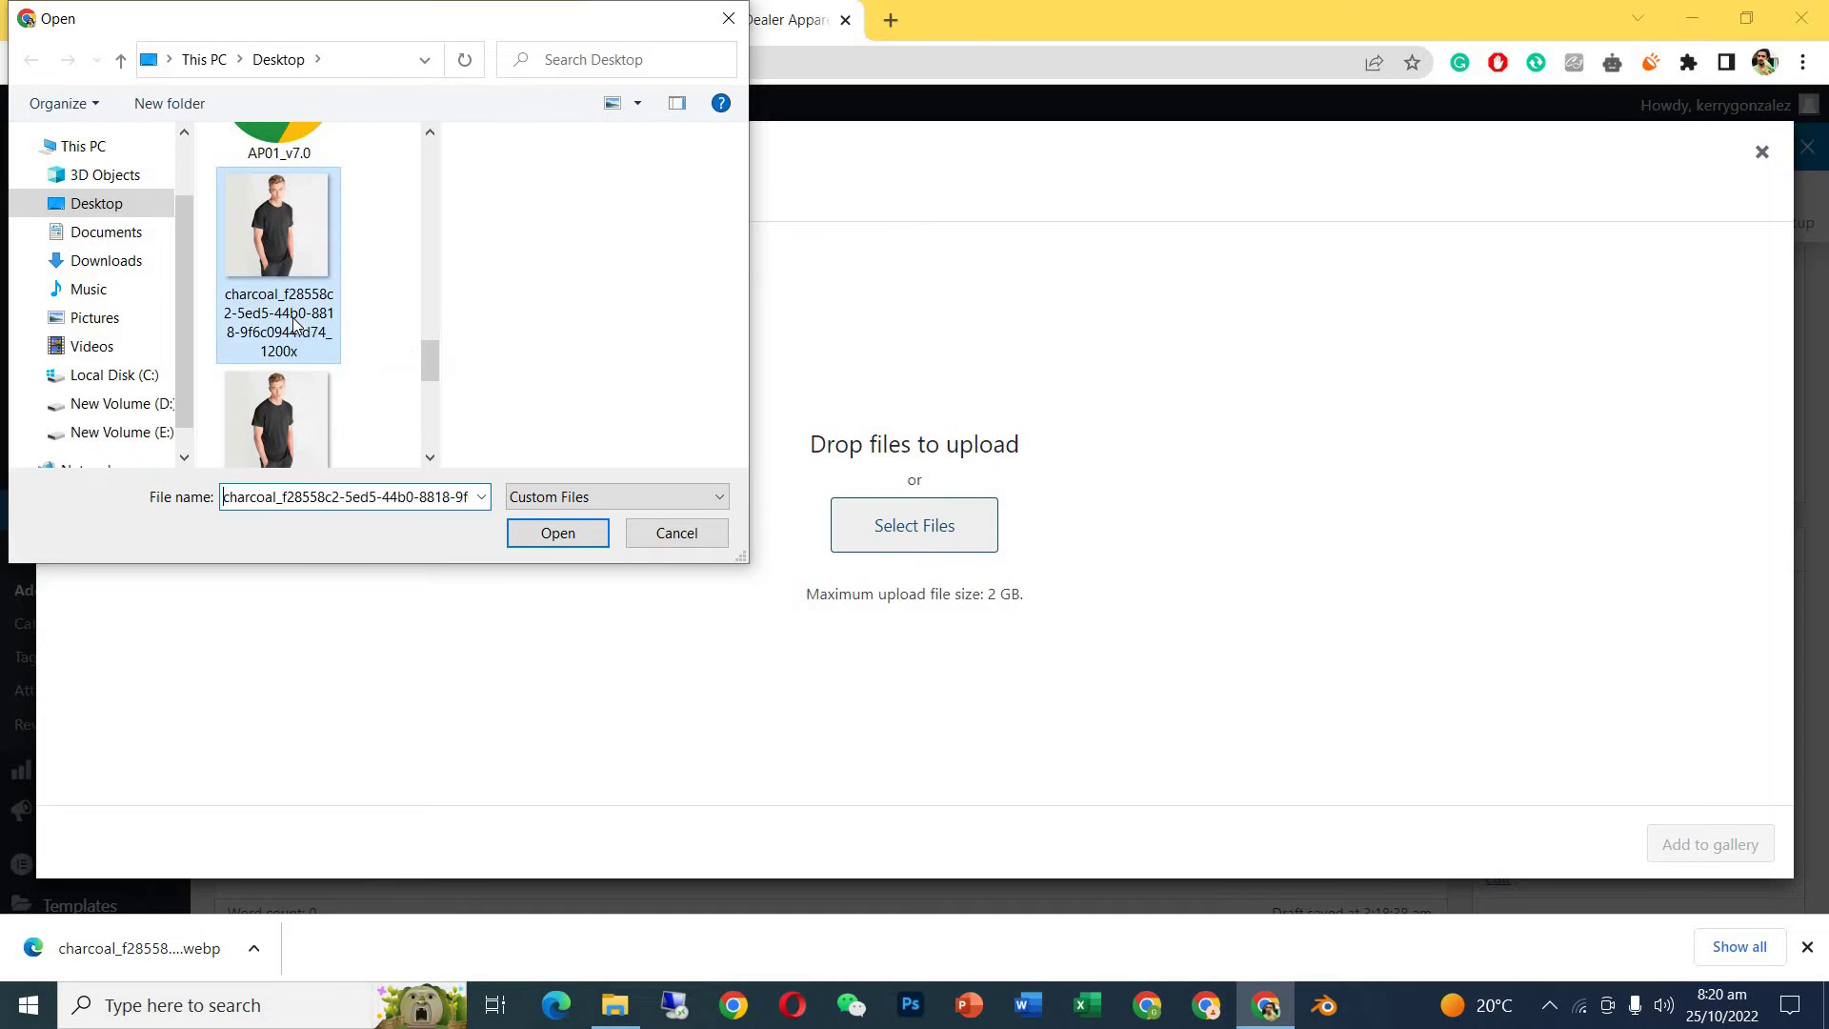
click(551, 542)
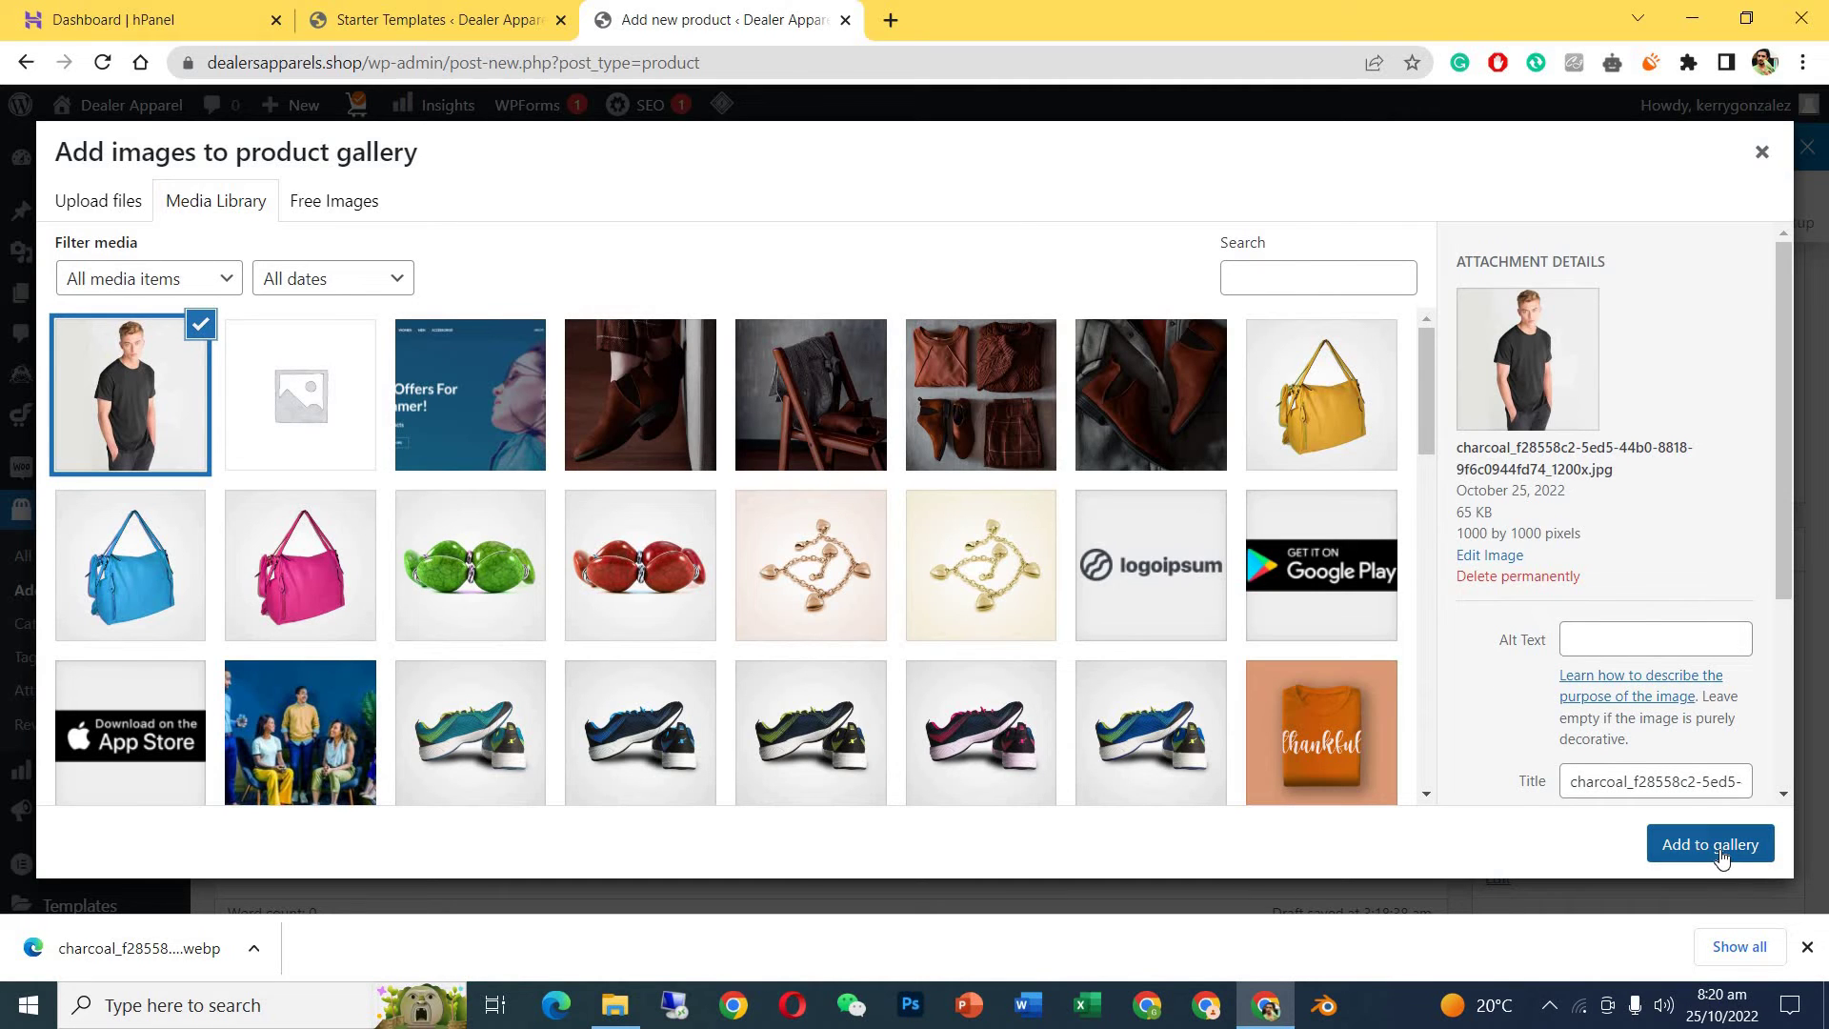
click(1722, 853)
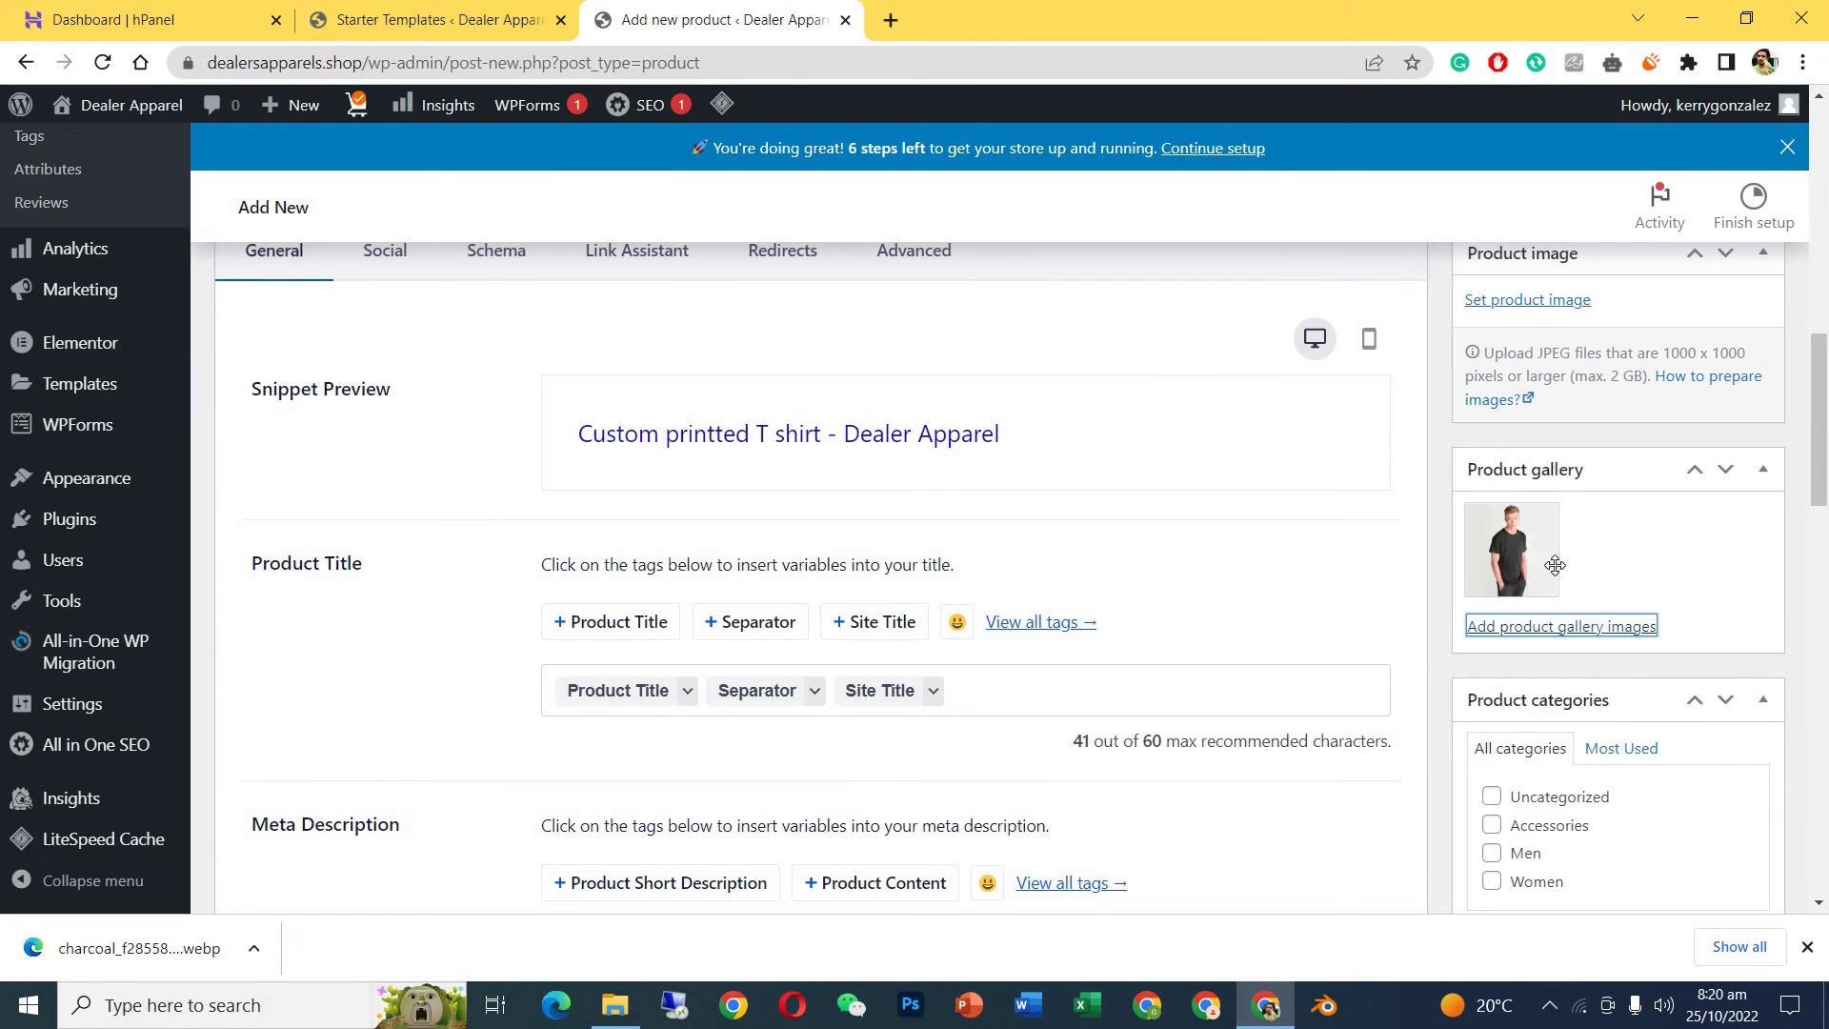
Set the charcoal T-shirt photo from the media library as the product image.
click(1561, 314)
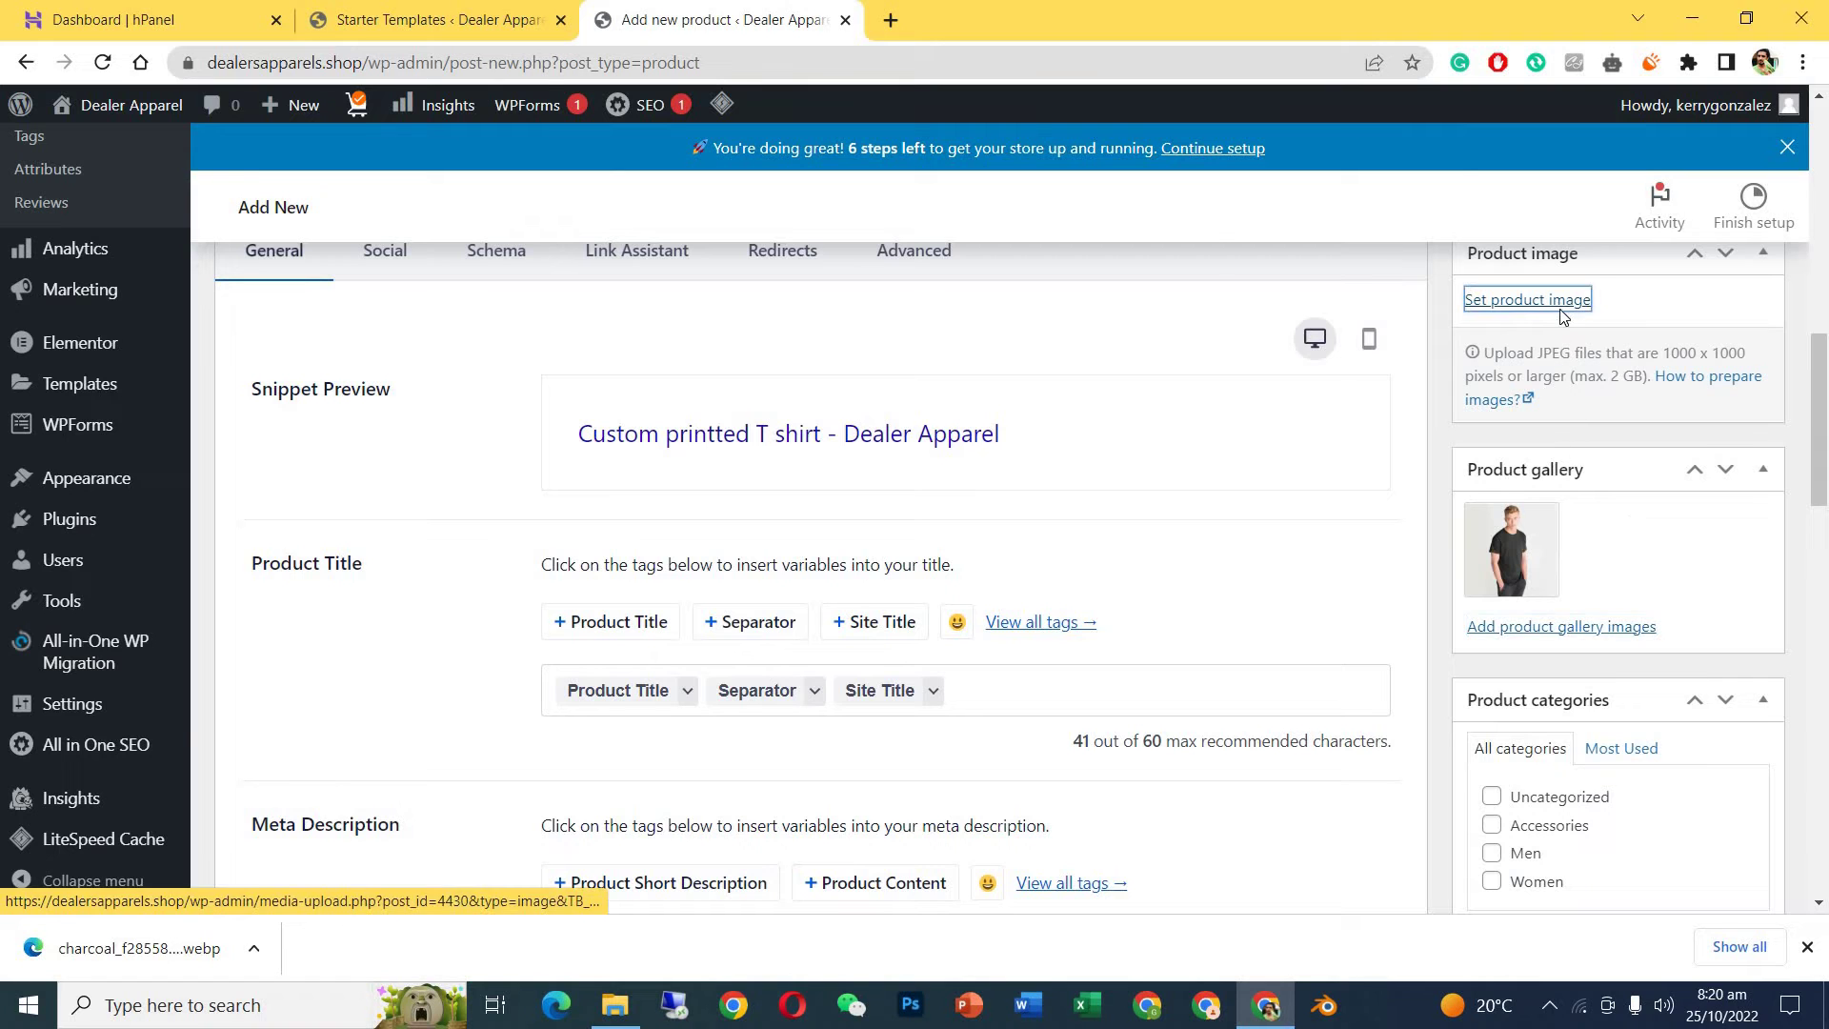
click(92, 204)
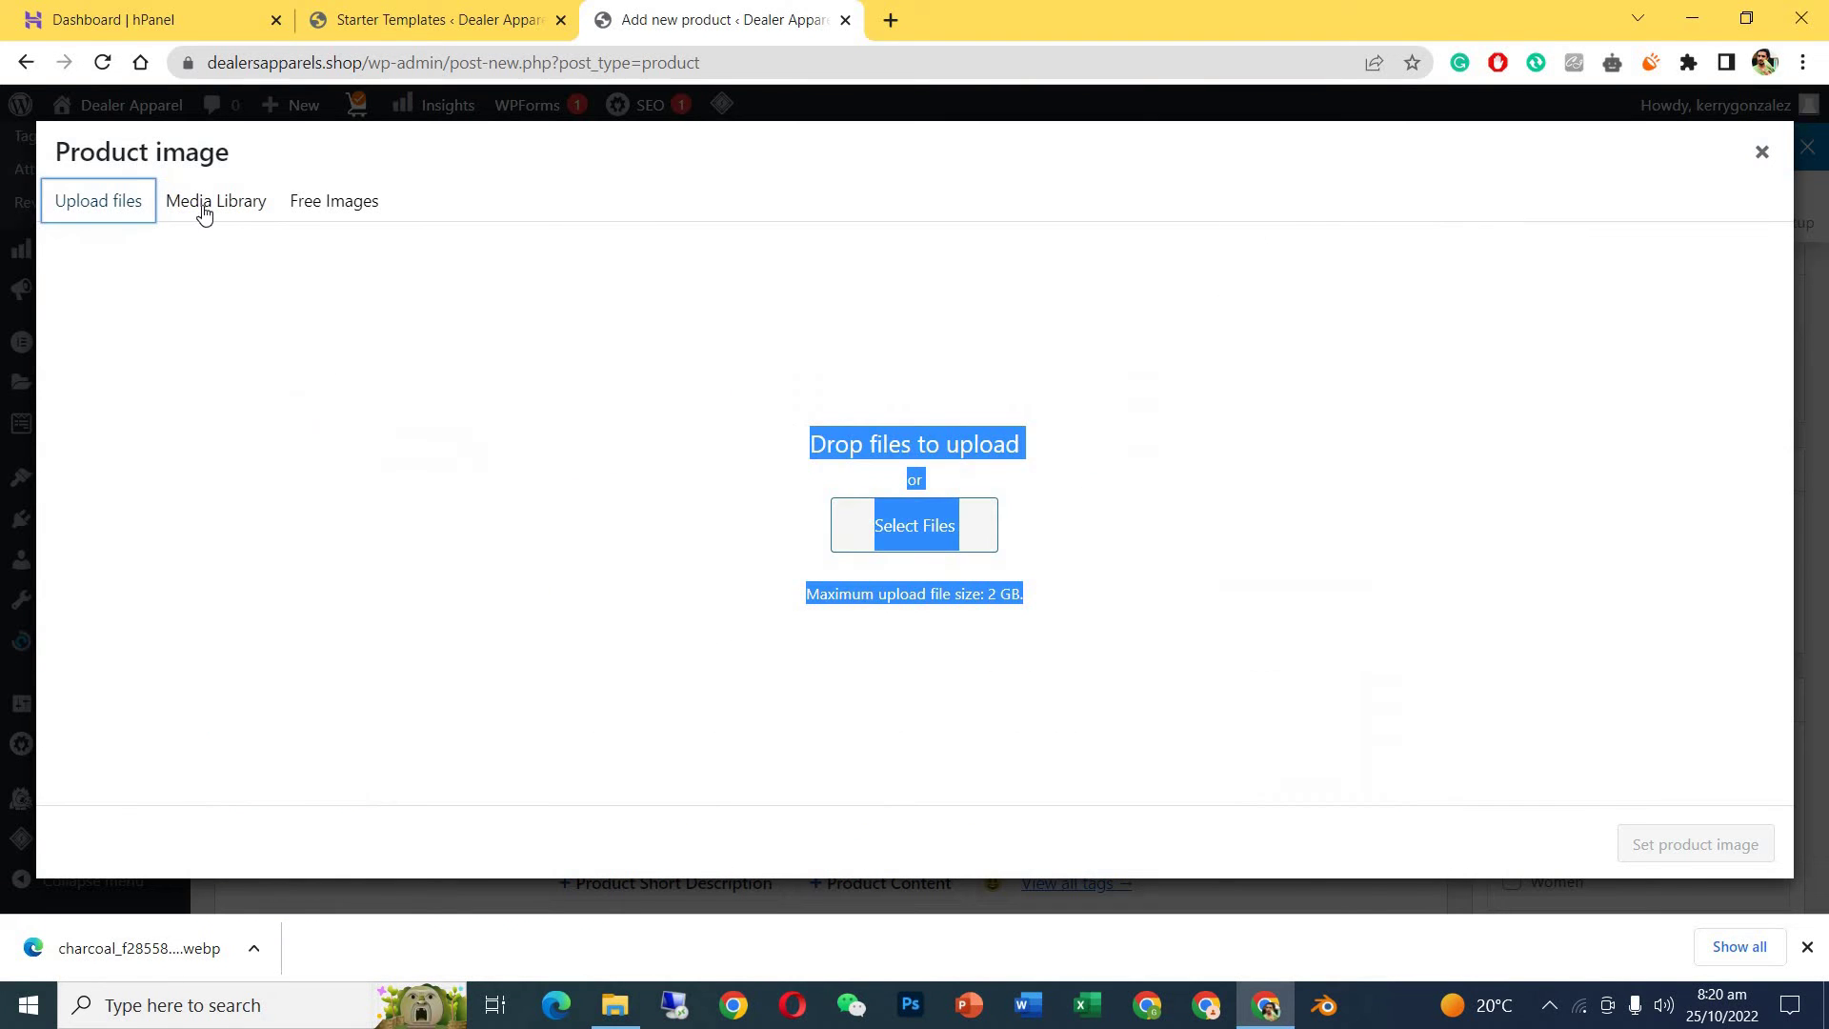
click(212, 204)
click(176, 386)
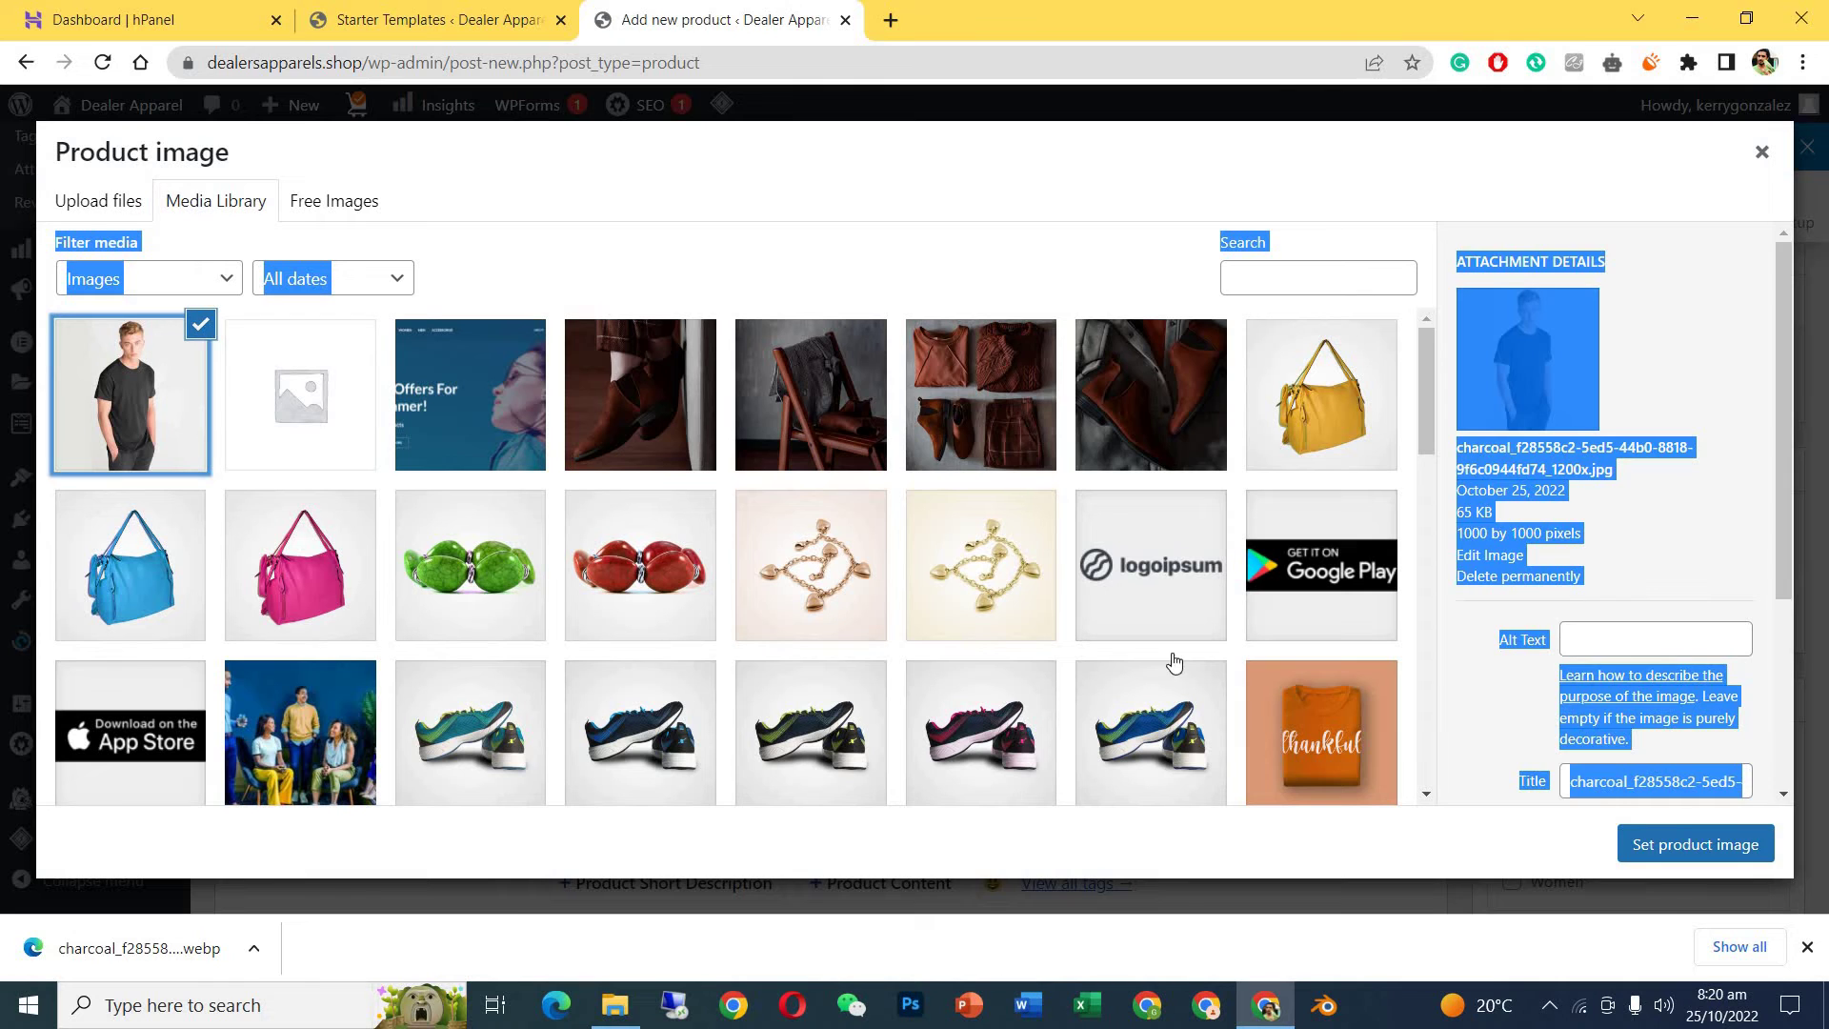
click(1670, 838)
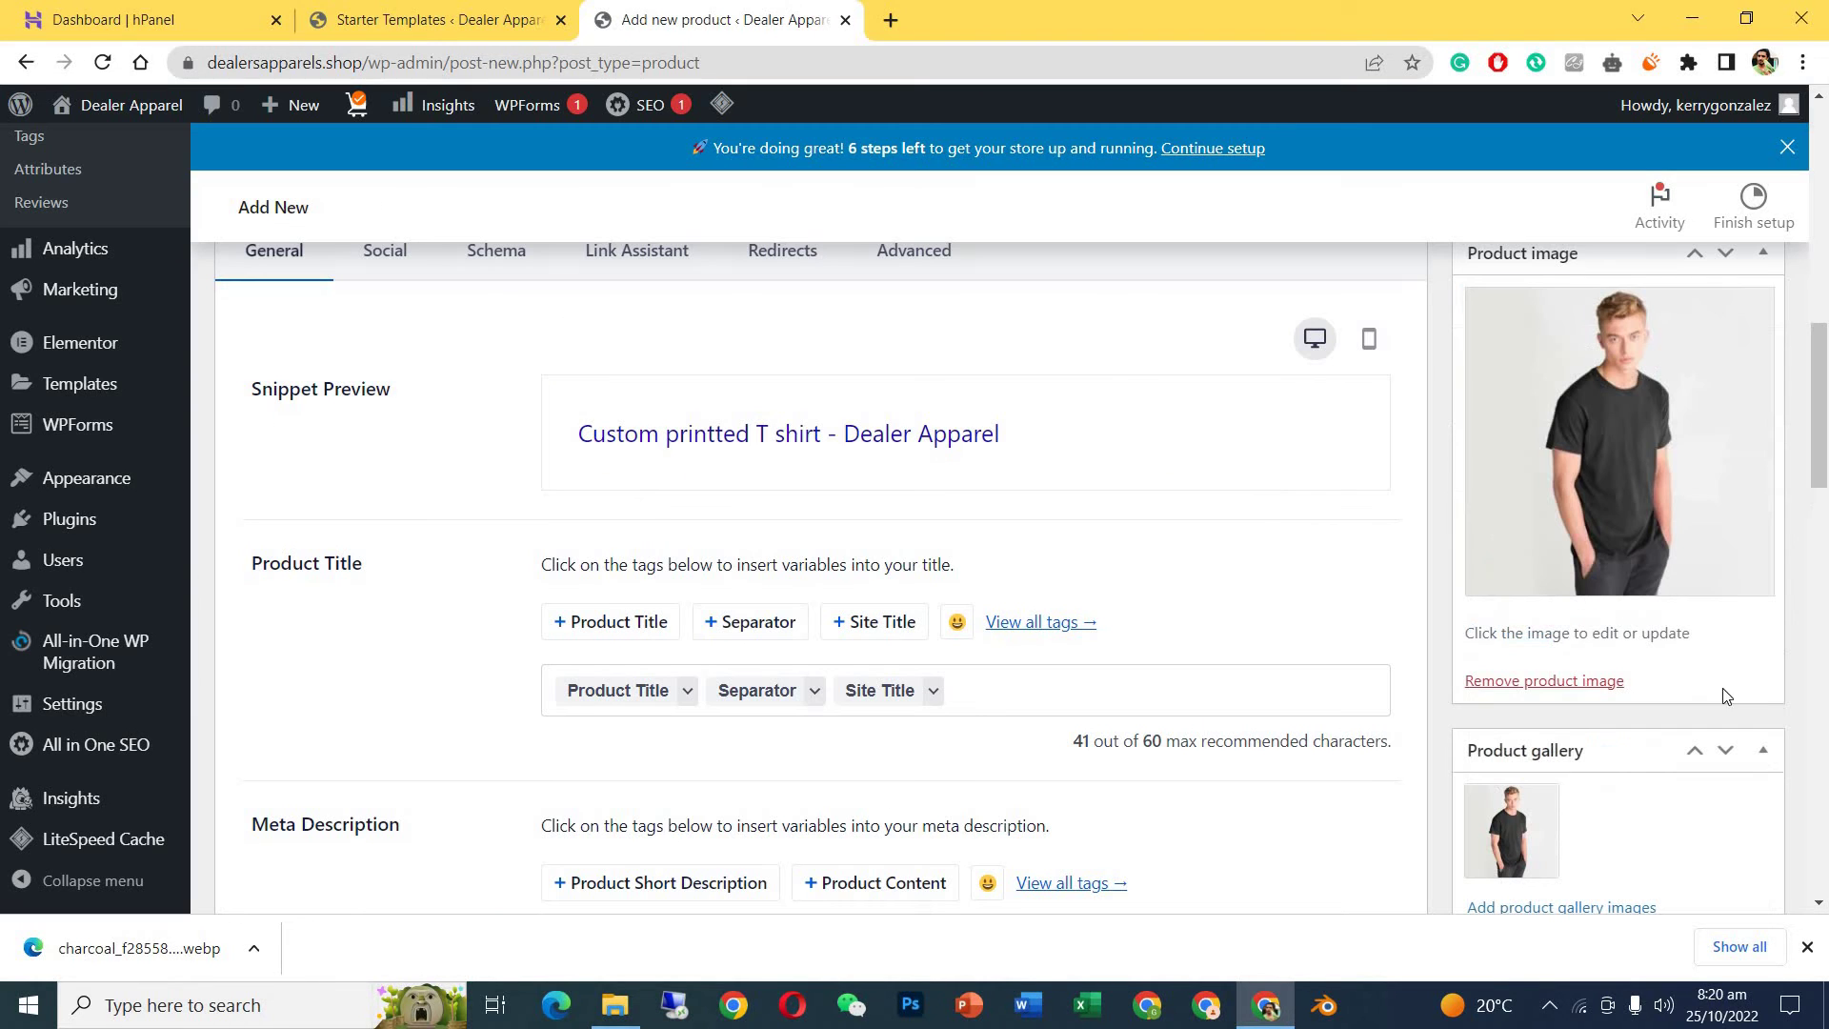
Set the product's regular price to $25.
drag(1827, 471, 1769, 626)
scroll(1769, 626, down, 2)
scroll(1740, 777, down, 6)
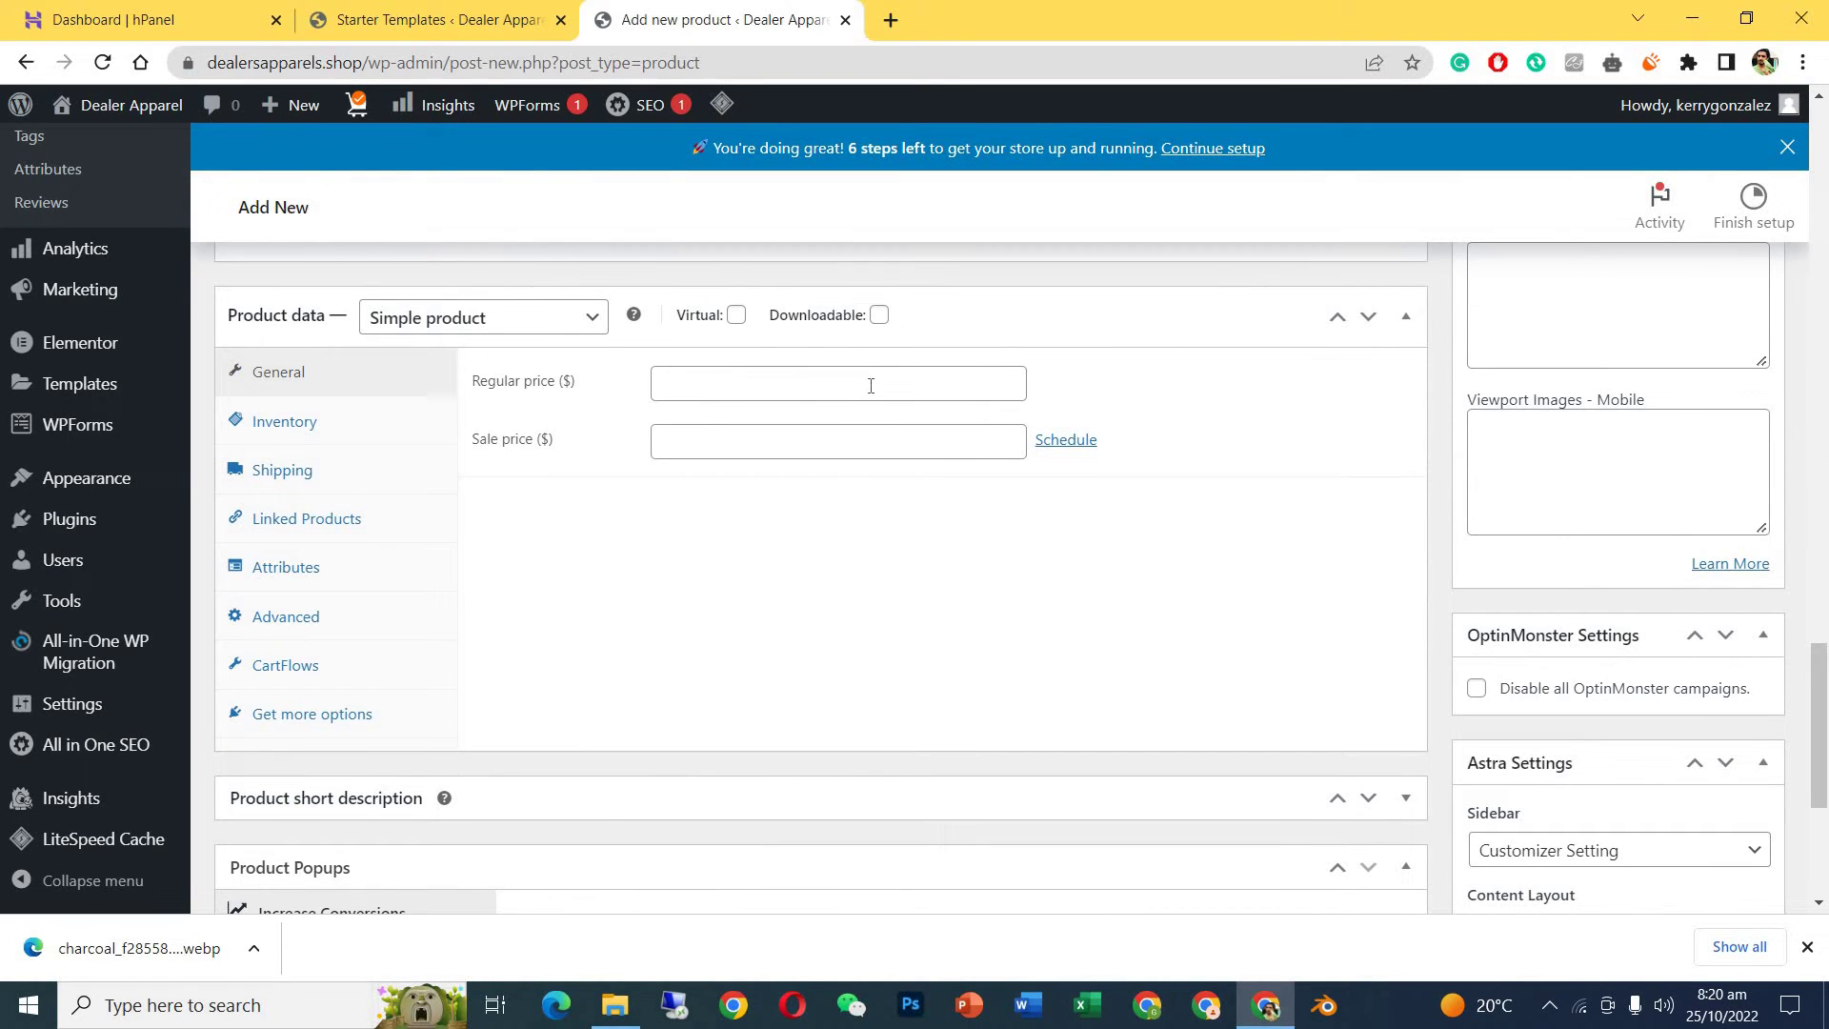
click(870, 386)
text(25)
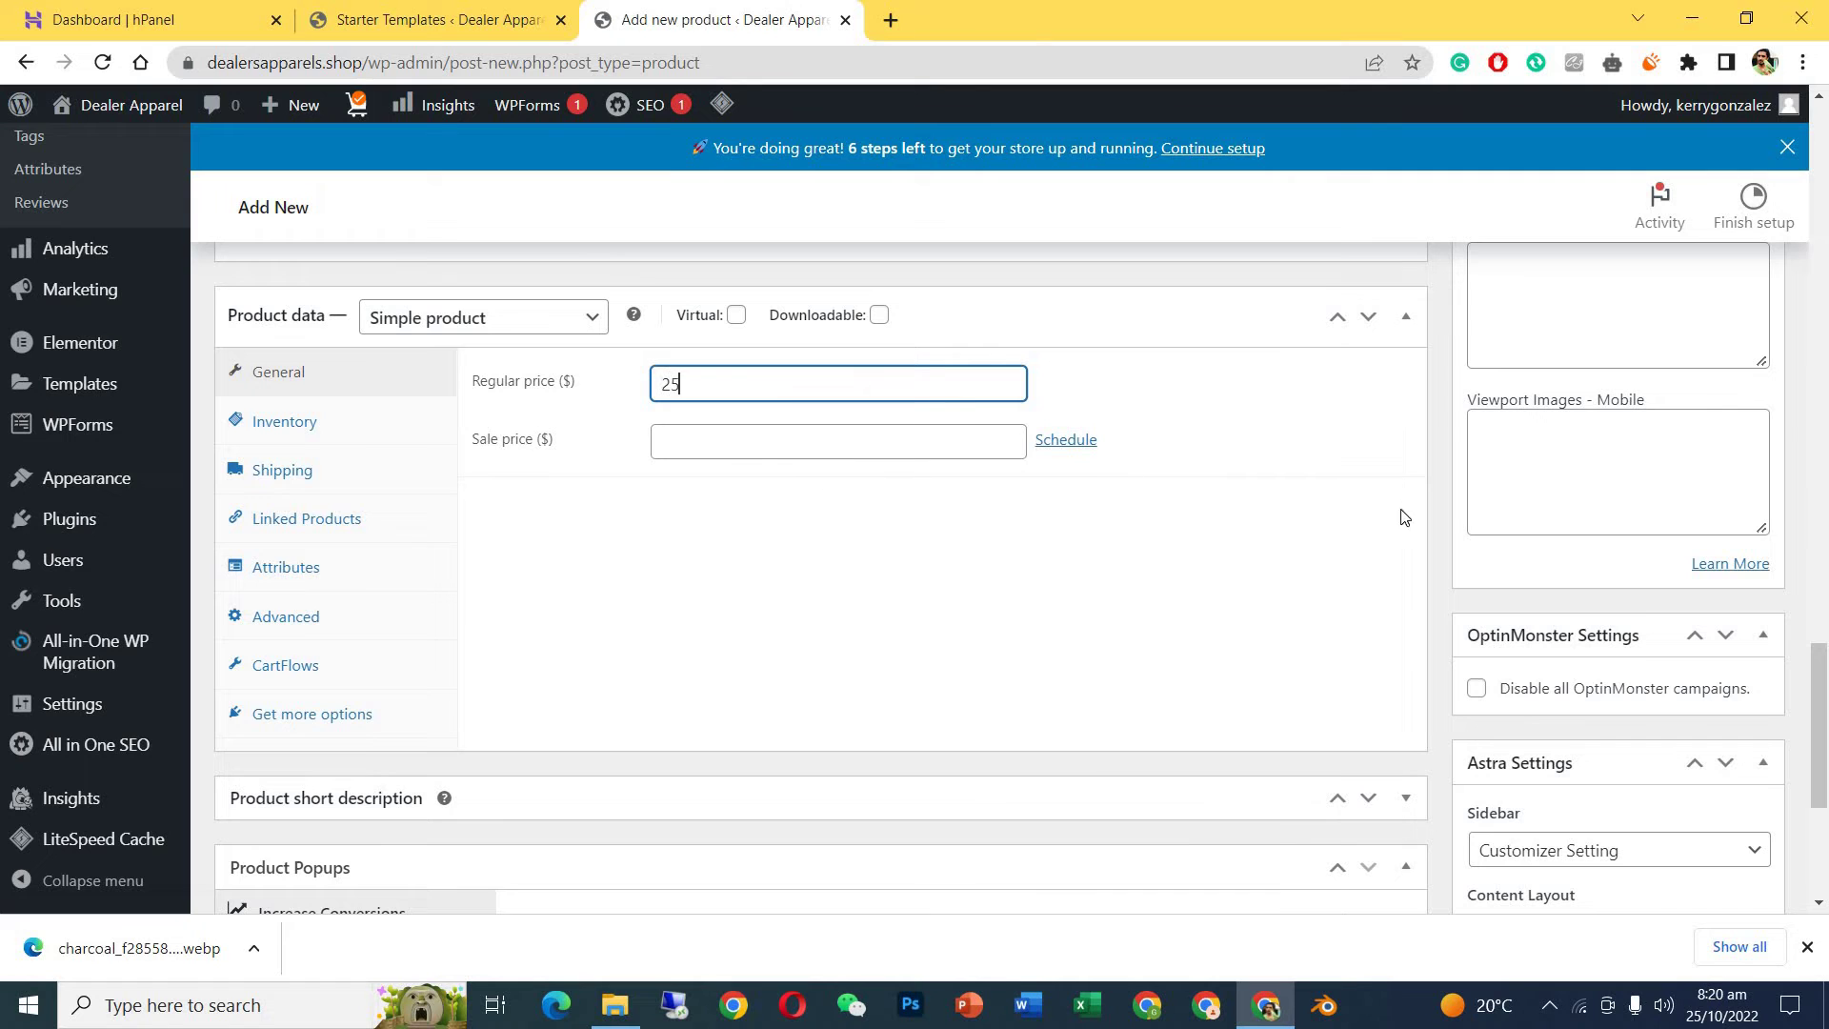
Create a product category T shirt under the parent category Men, and assign the product to T shirt only.
drag(1822, 682, 1706, 449)
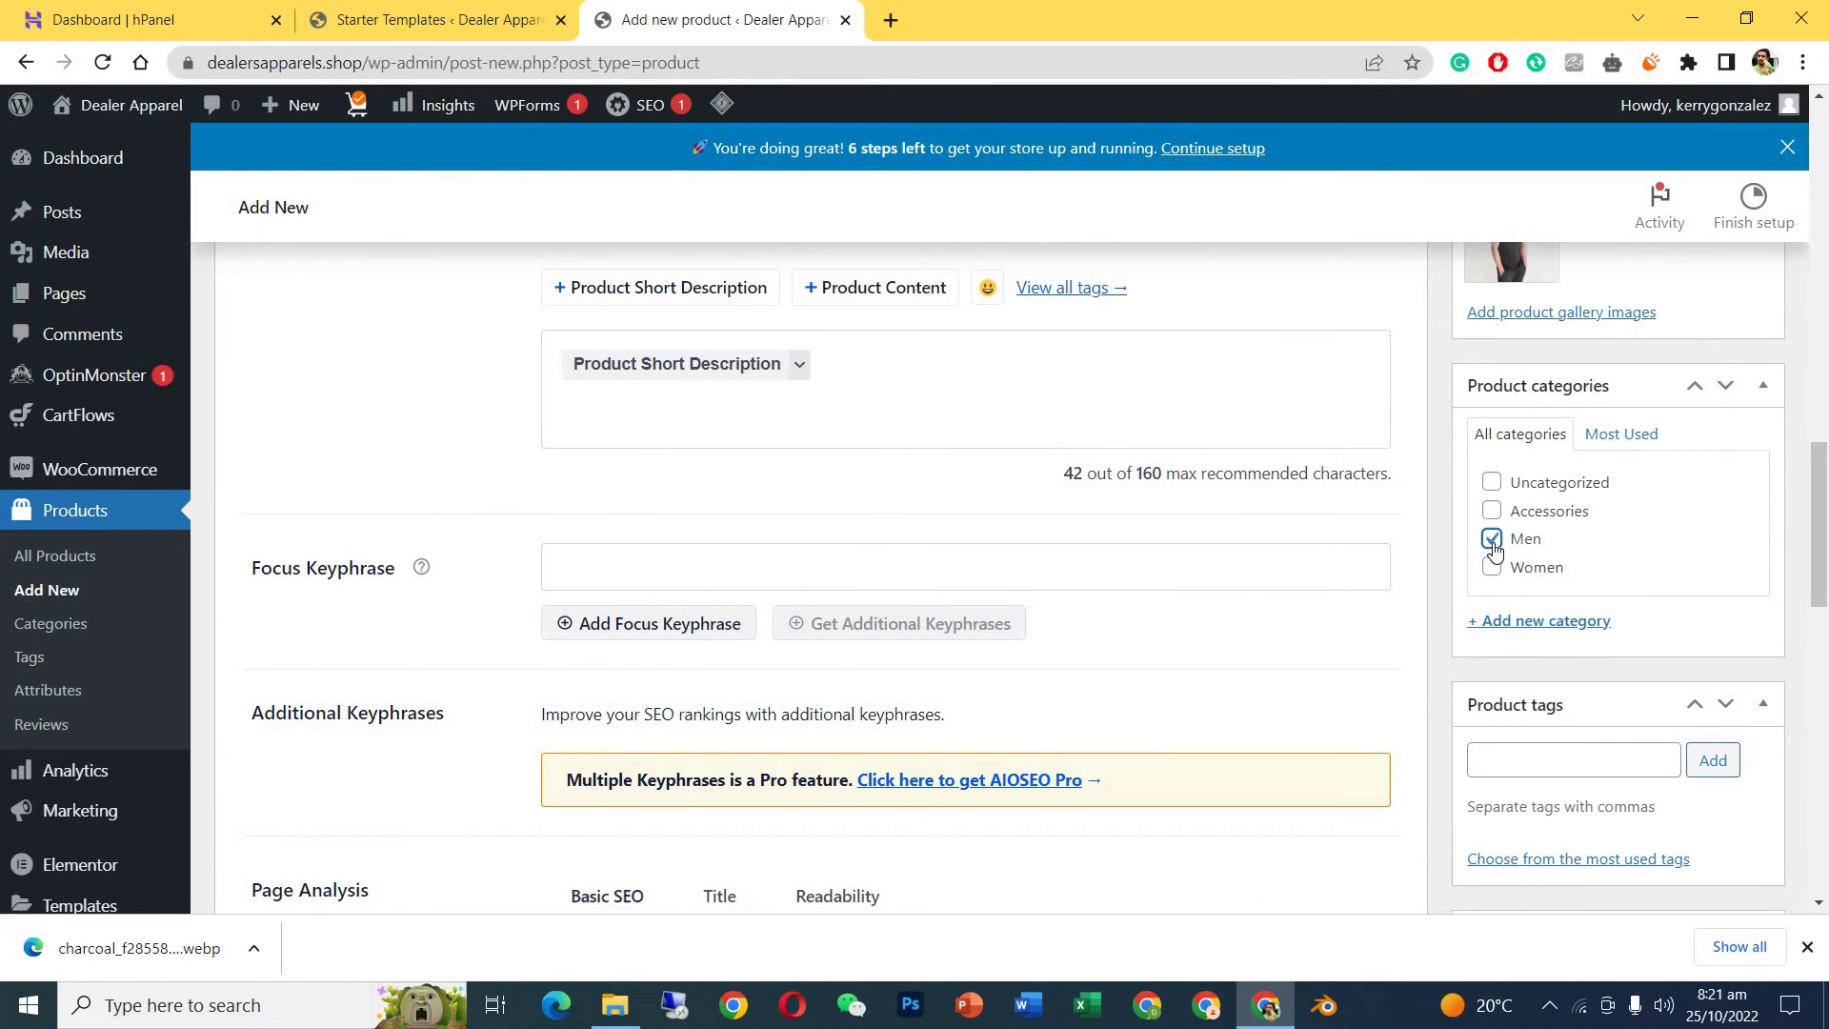
click(1547, 627)
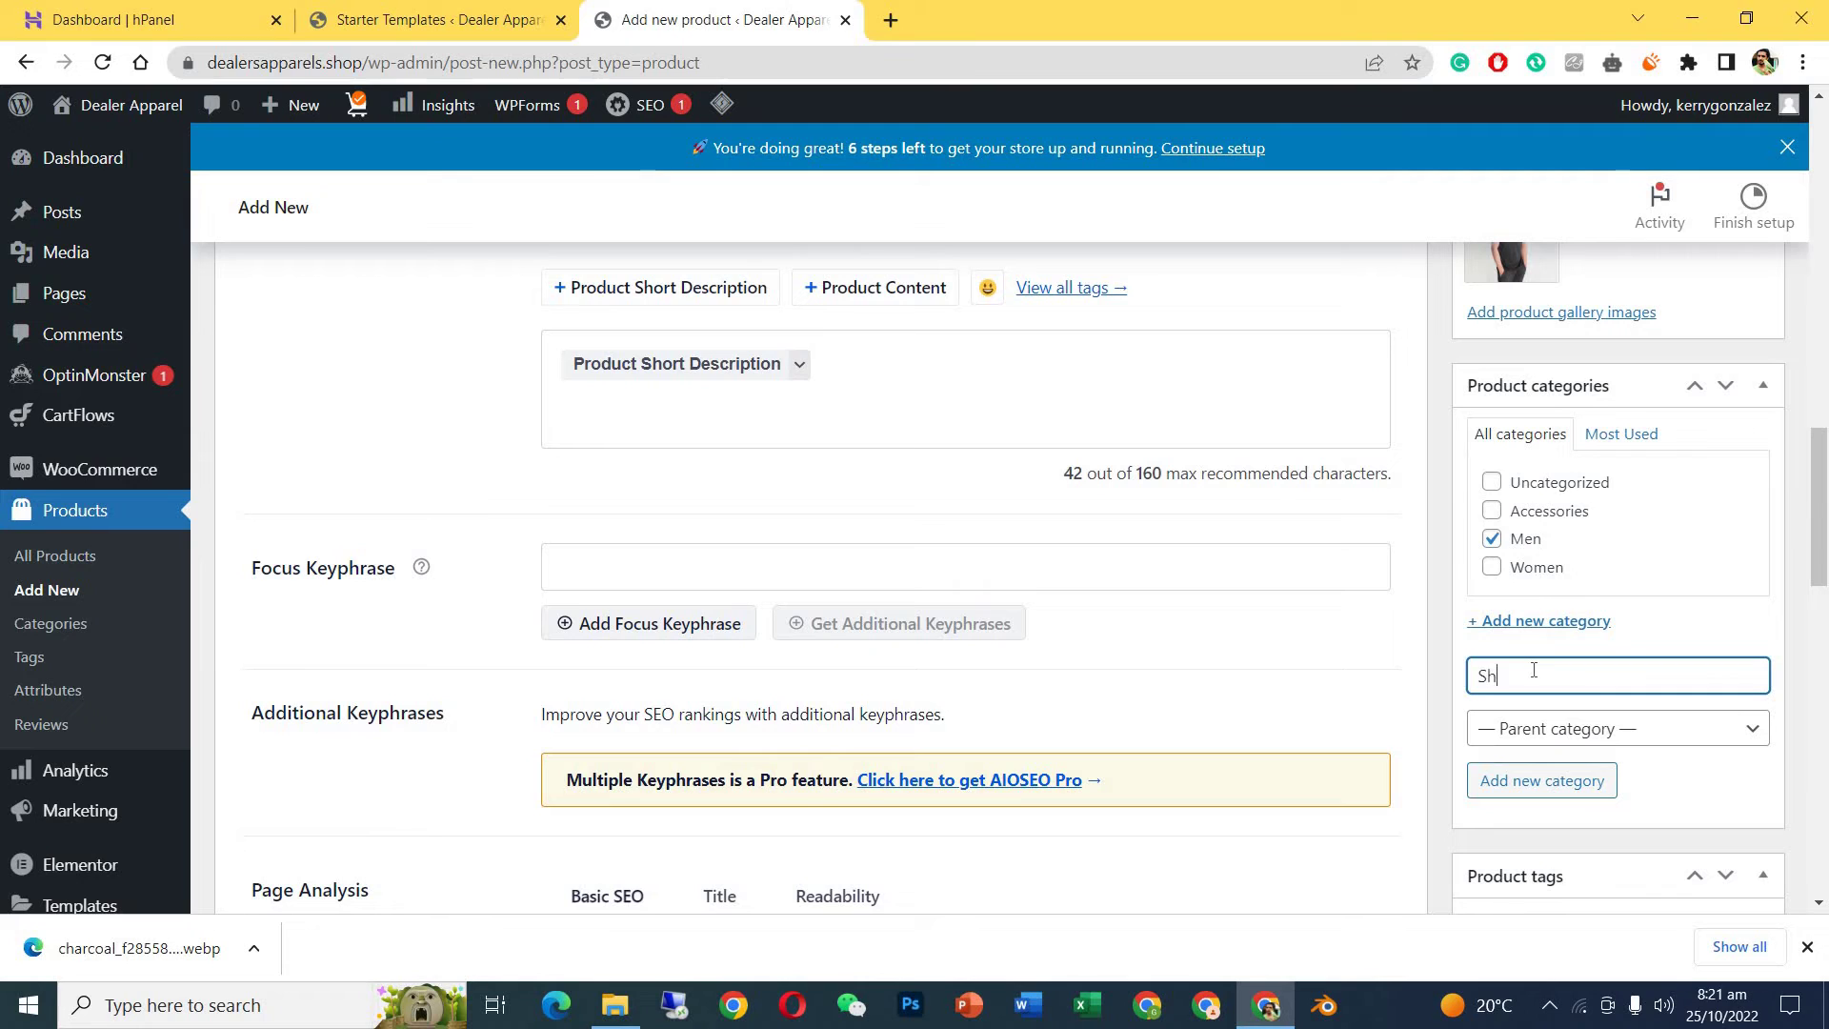
text(T shirt)
click(1529, 734)
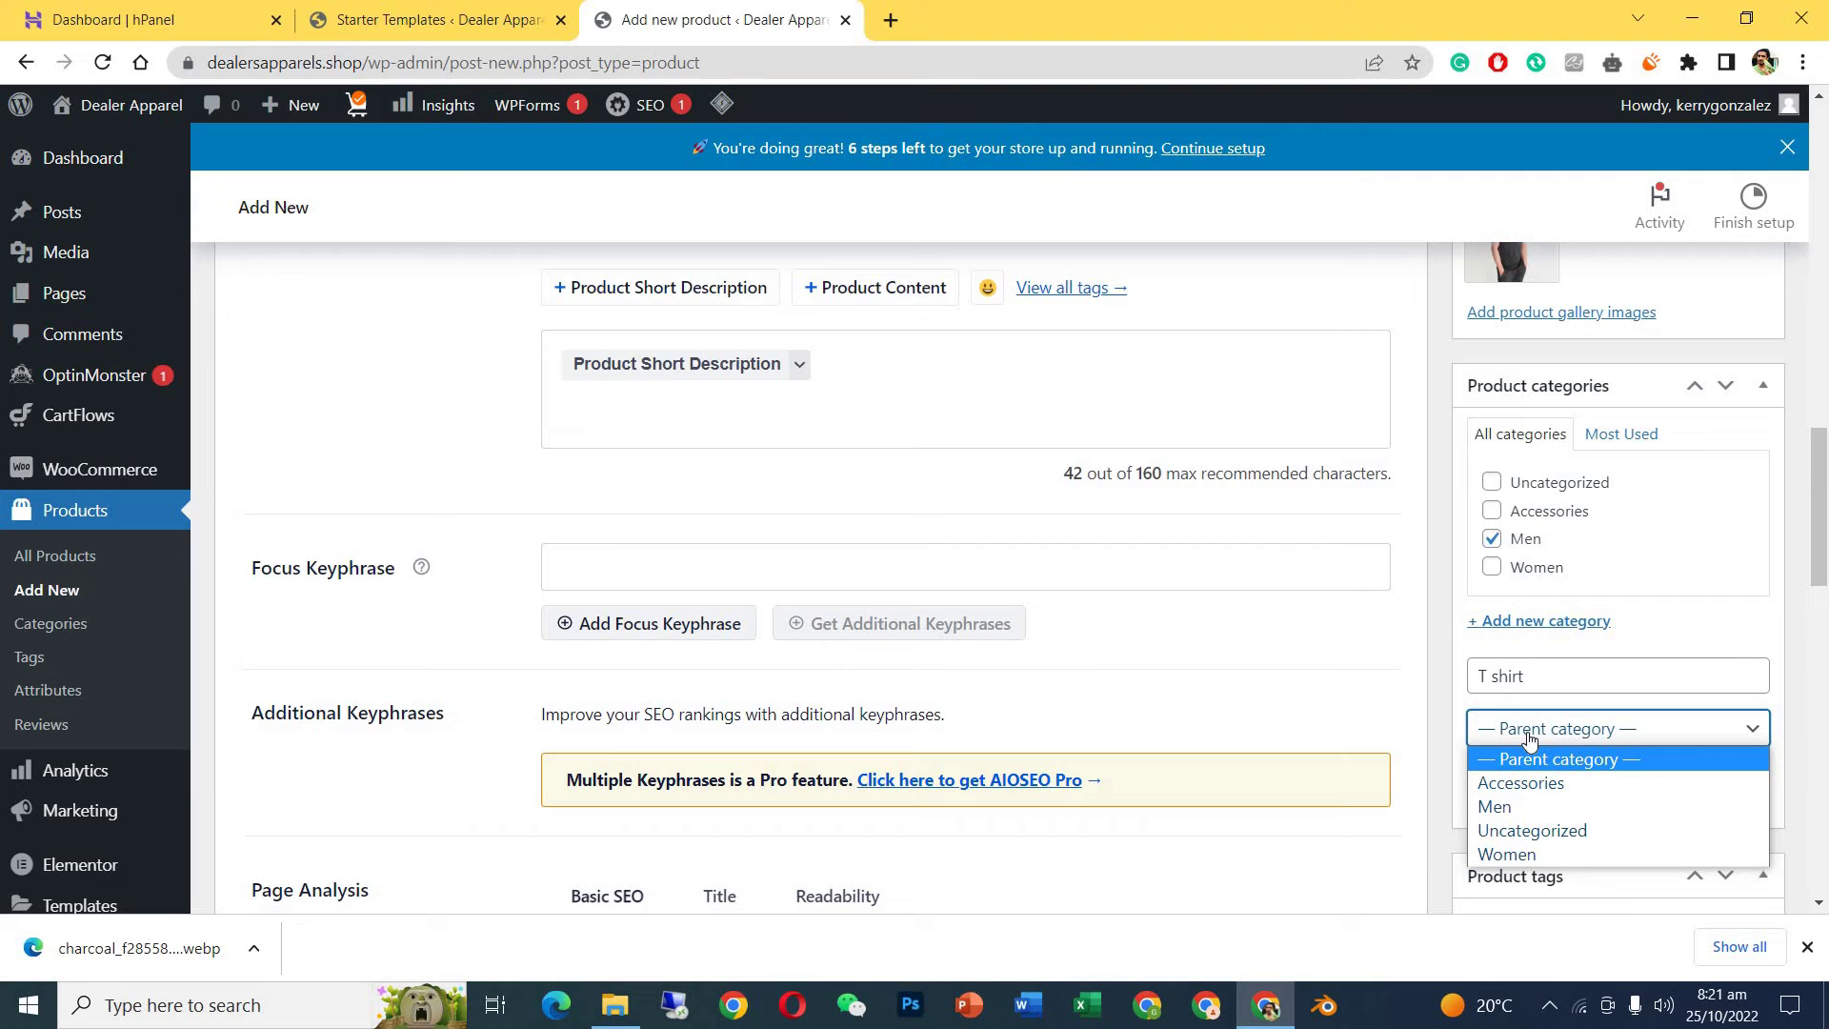
click(1518, 808)
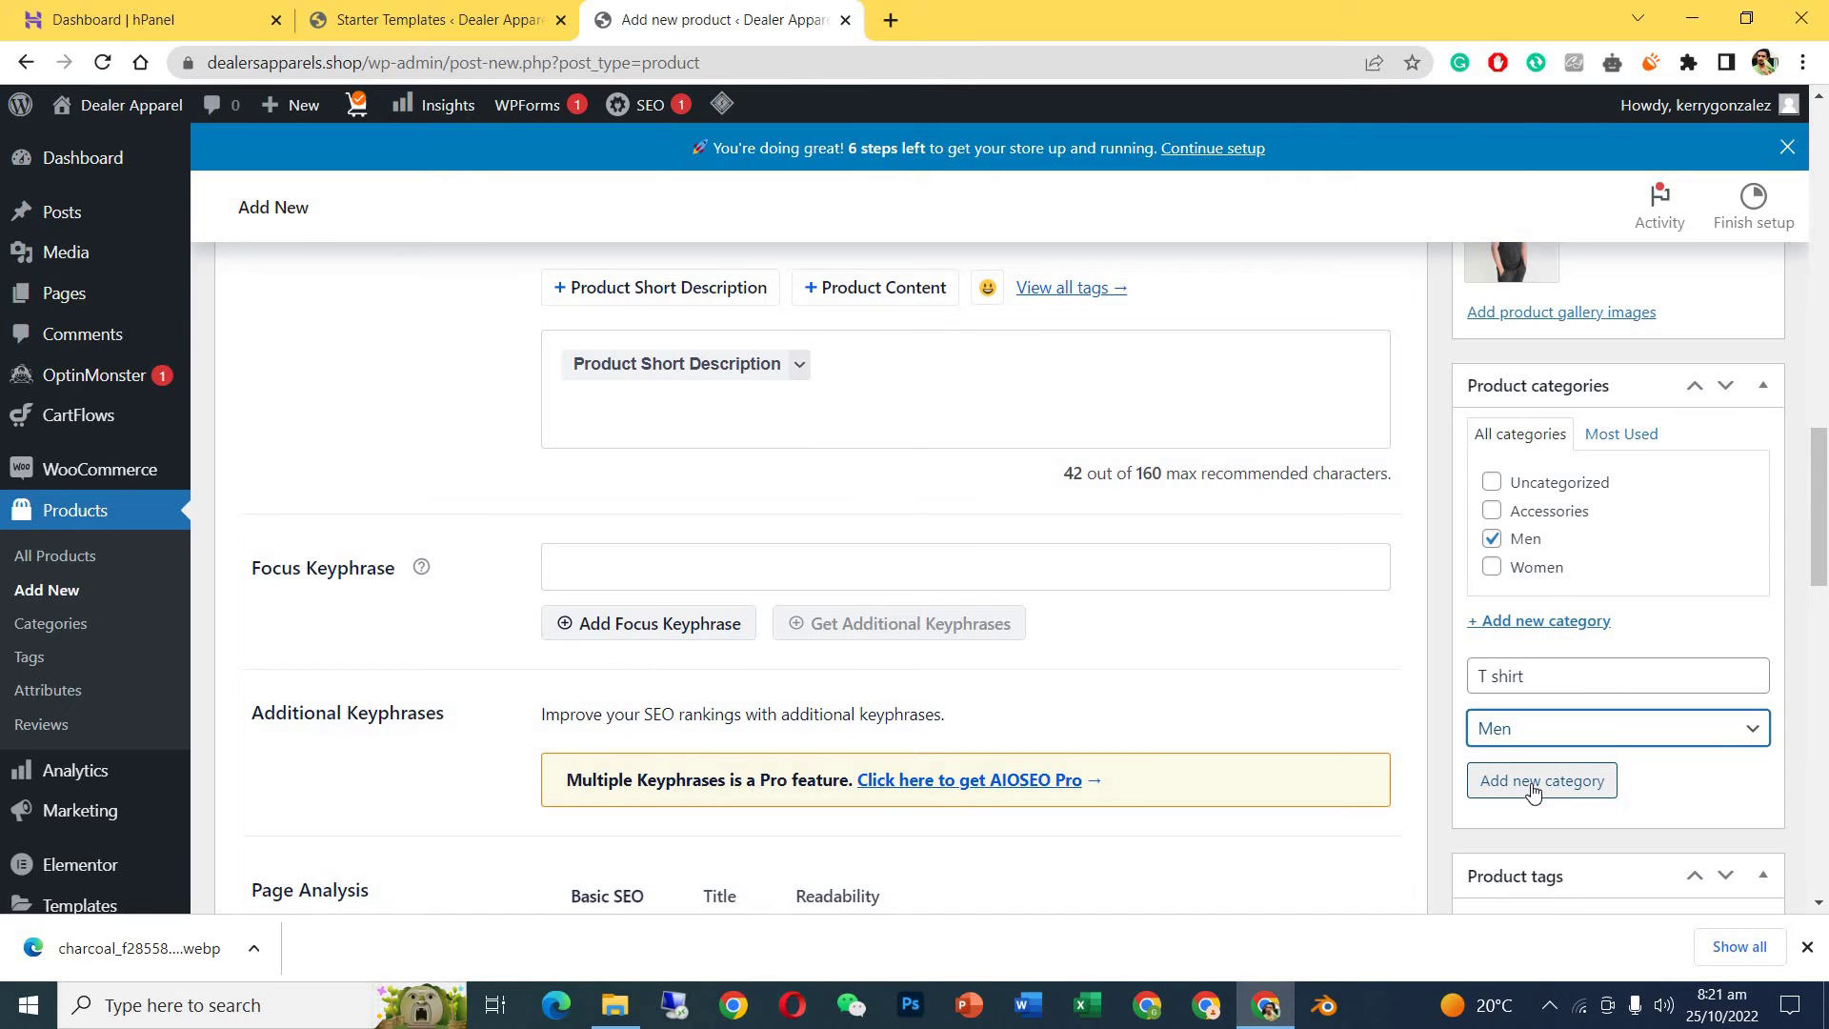
click(1532, 790)
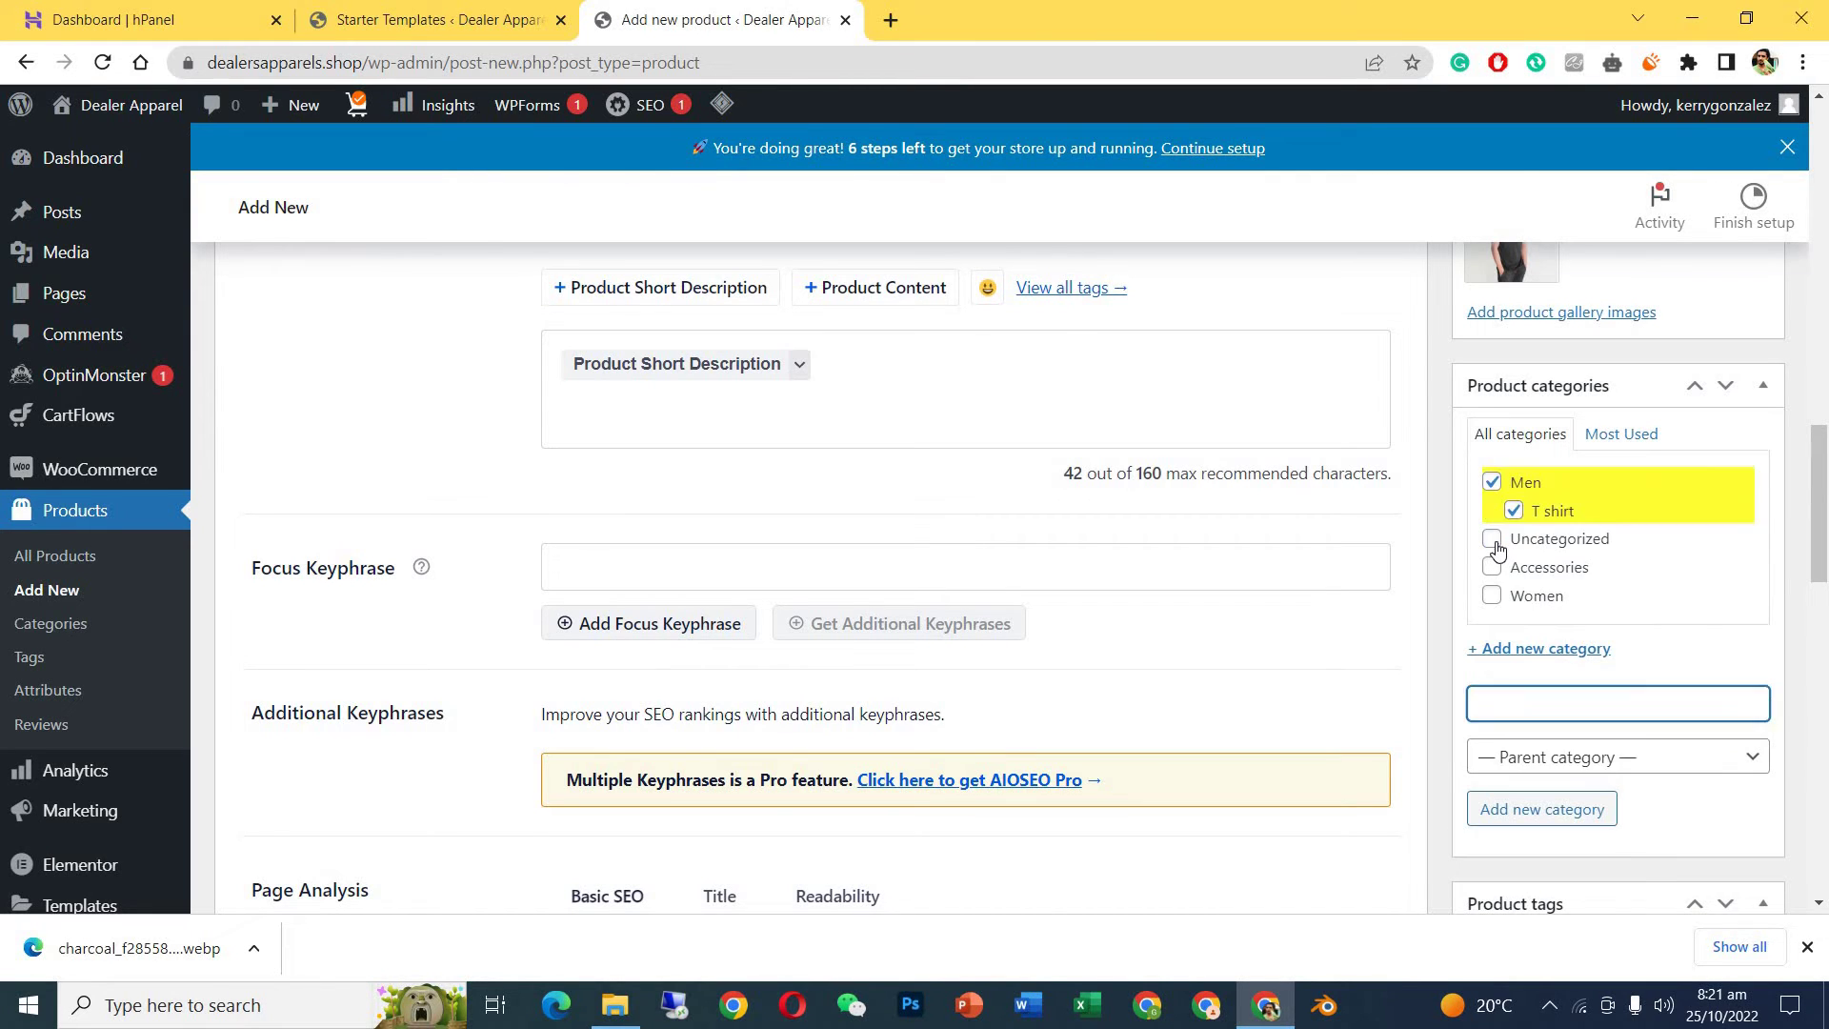
click(1494, 542)
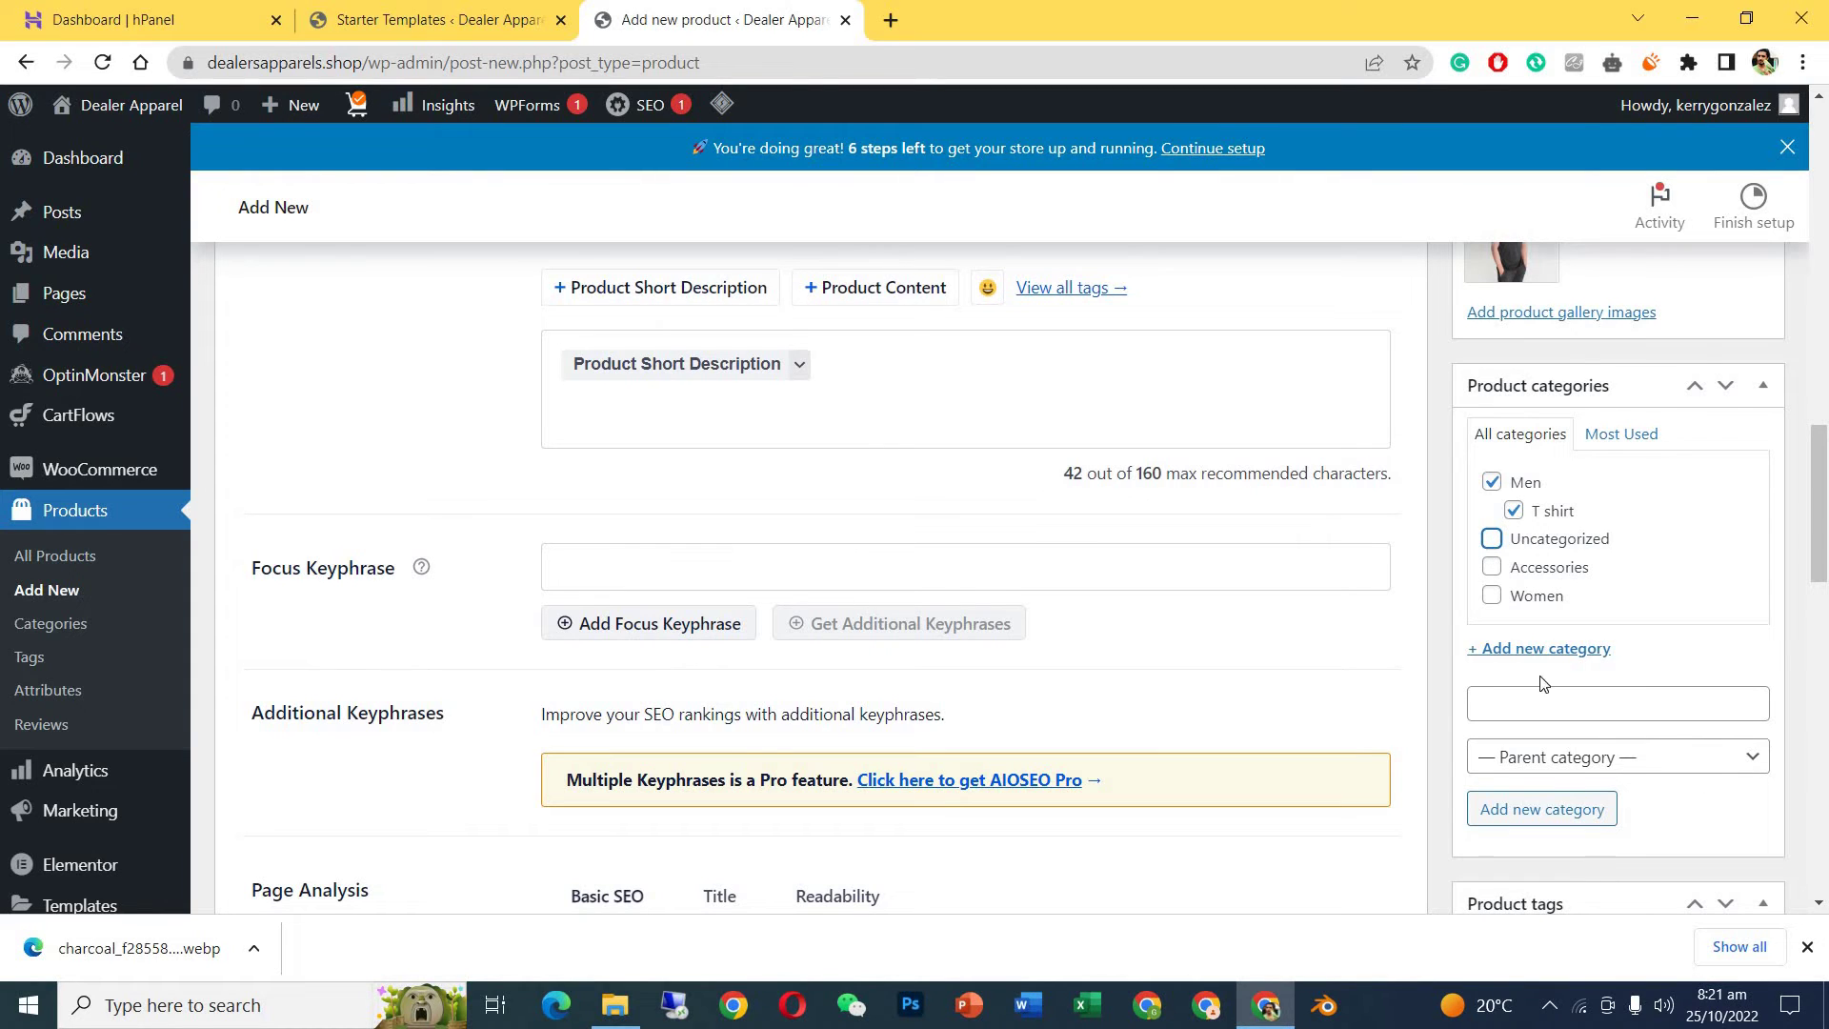
click(1493, 484)
Expand the product short description and enter "100% cotton fabric" as its text.
drag(1826, 539, 1824, 796)
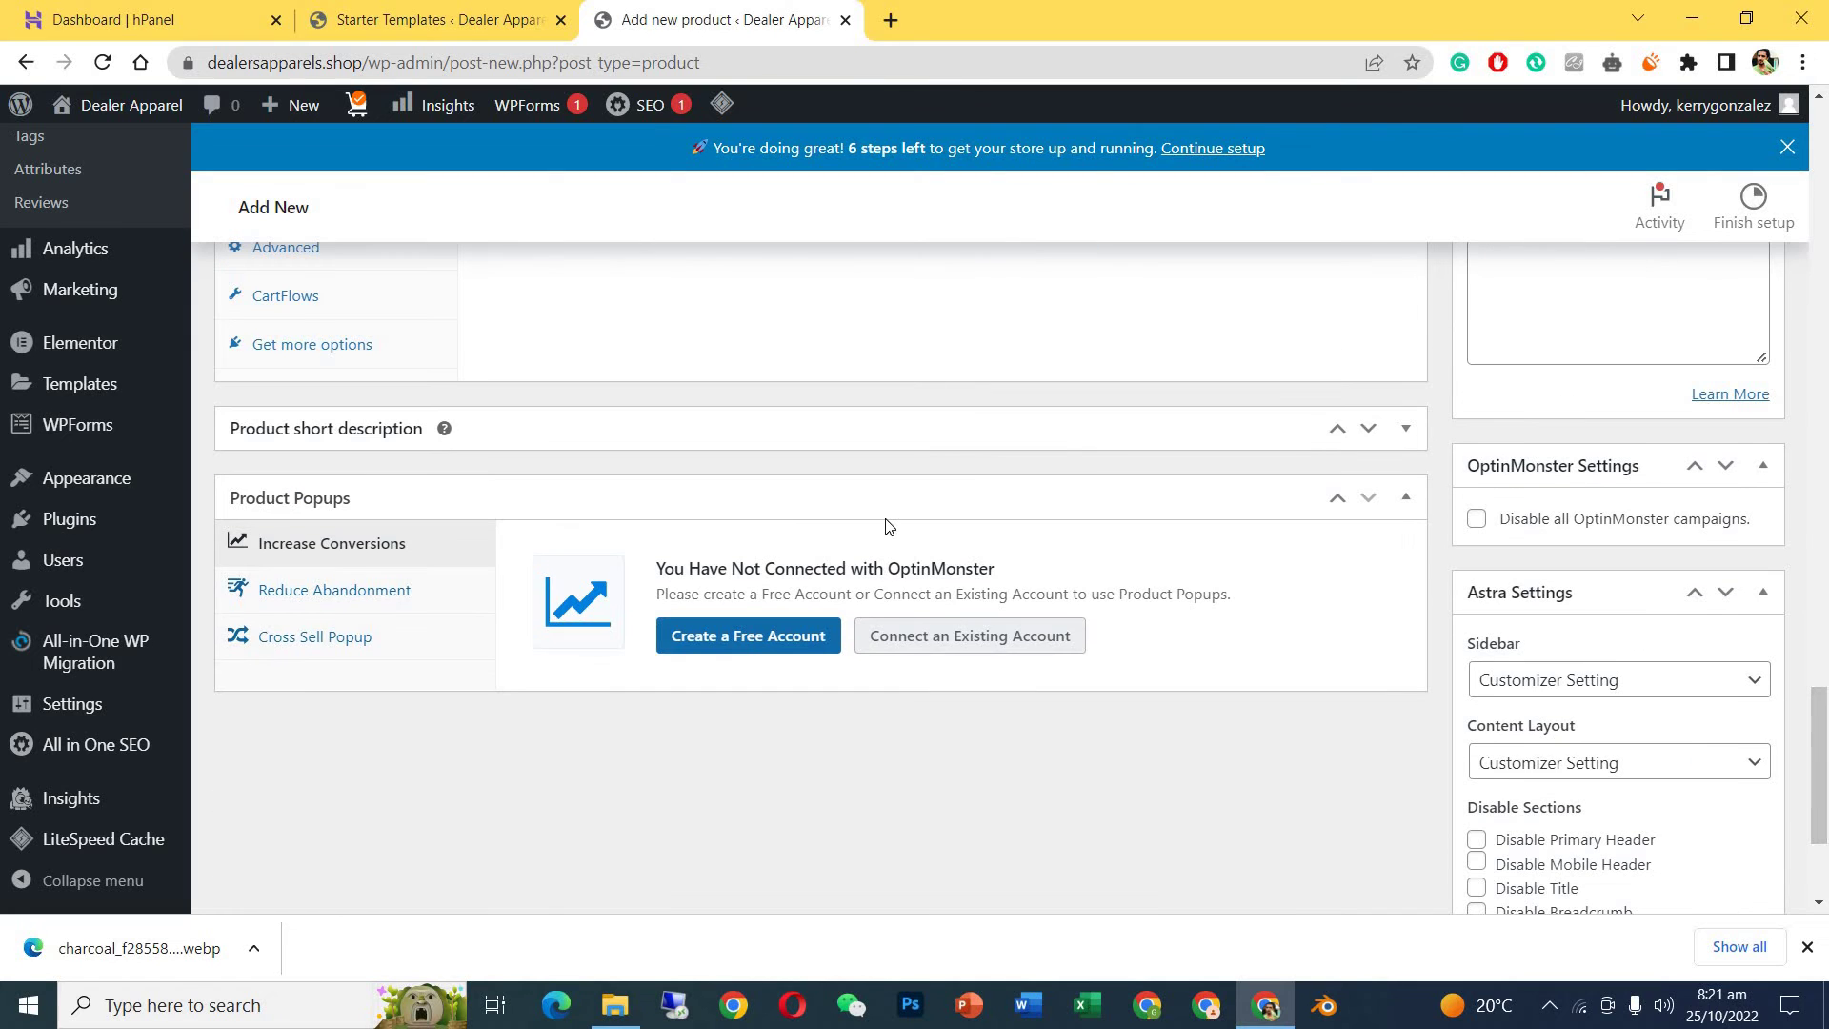
click(682, 431)
click(693, 636)
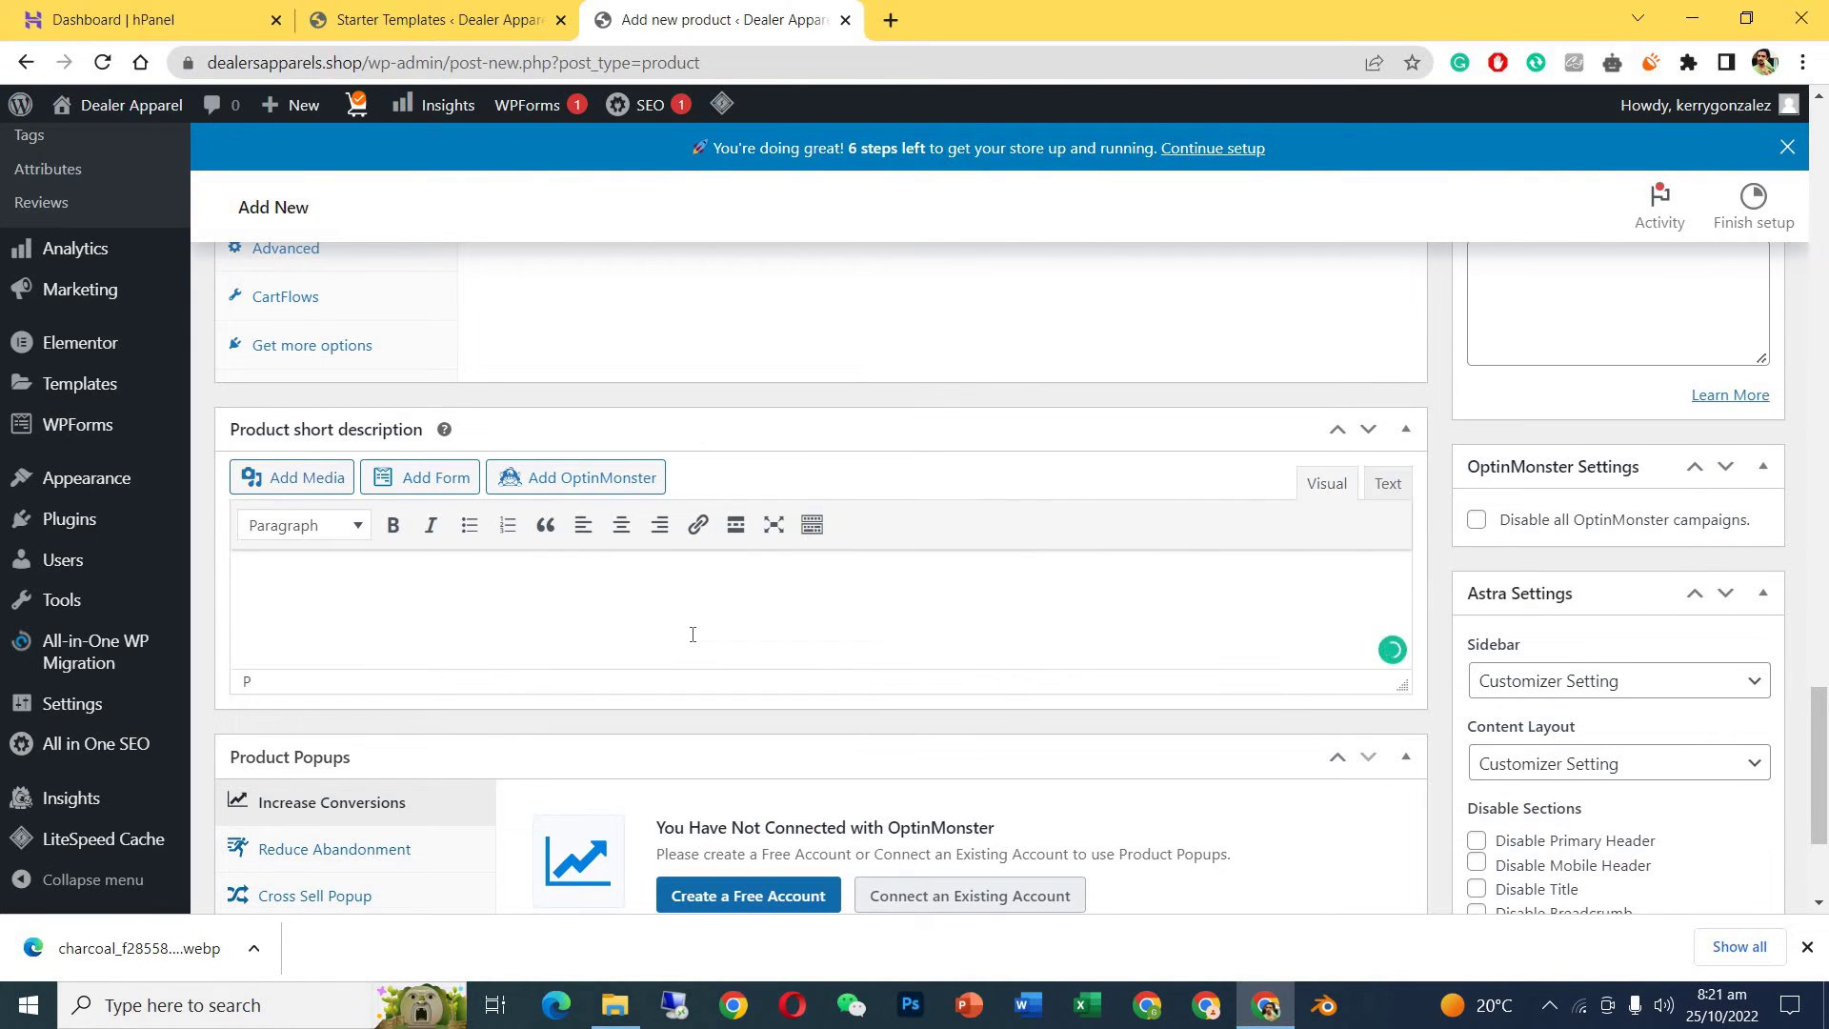
text(1005)
Publish the Custom printted T shirt product.
drag(1820, 714, 1820, 827)
drag(1824, 753, 1823, 314)
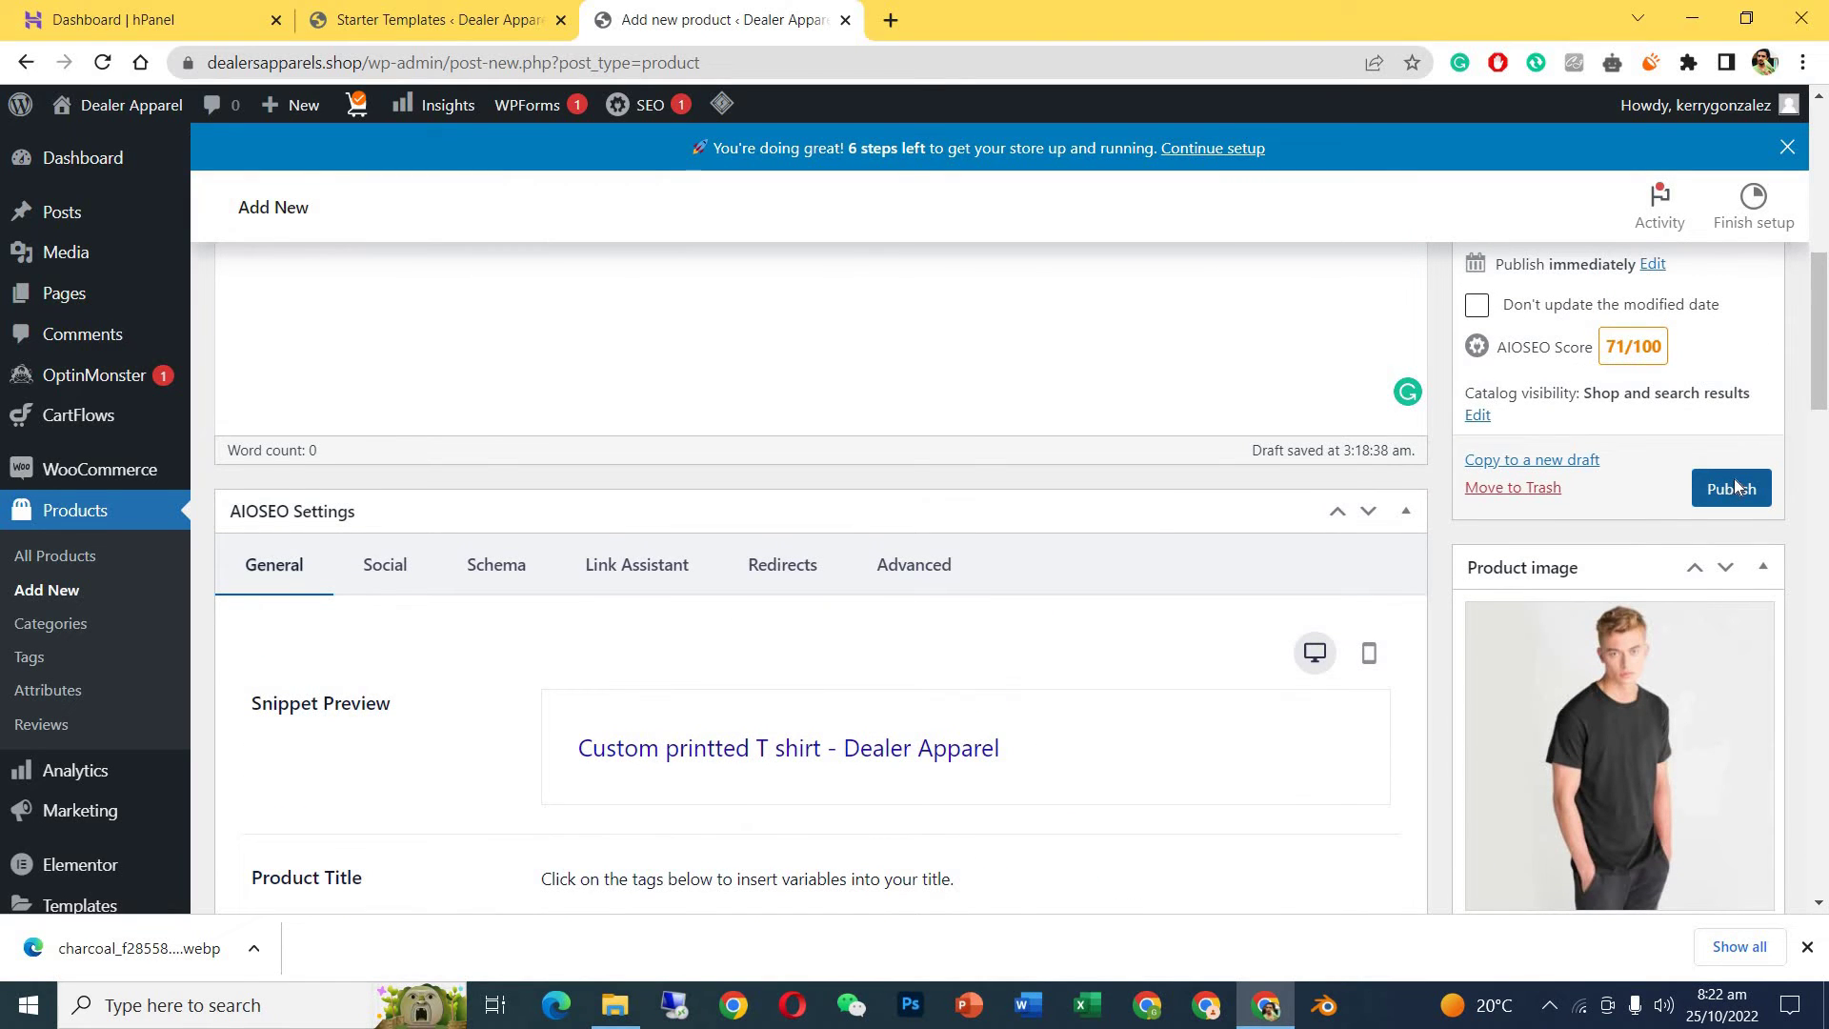
click(1731, 488)
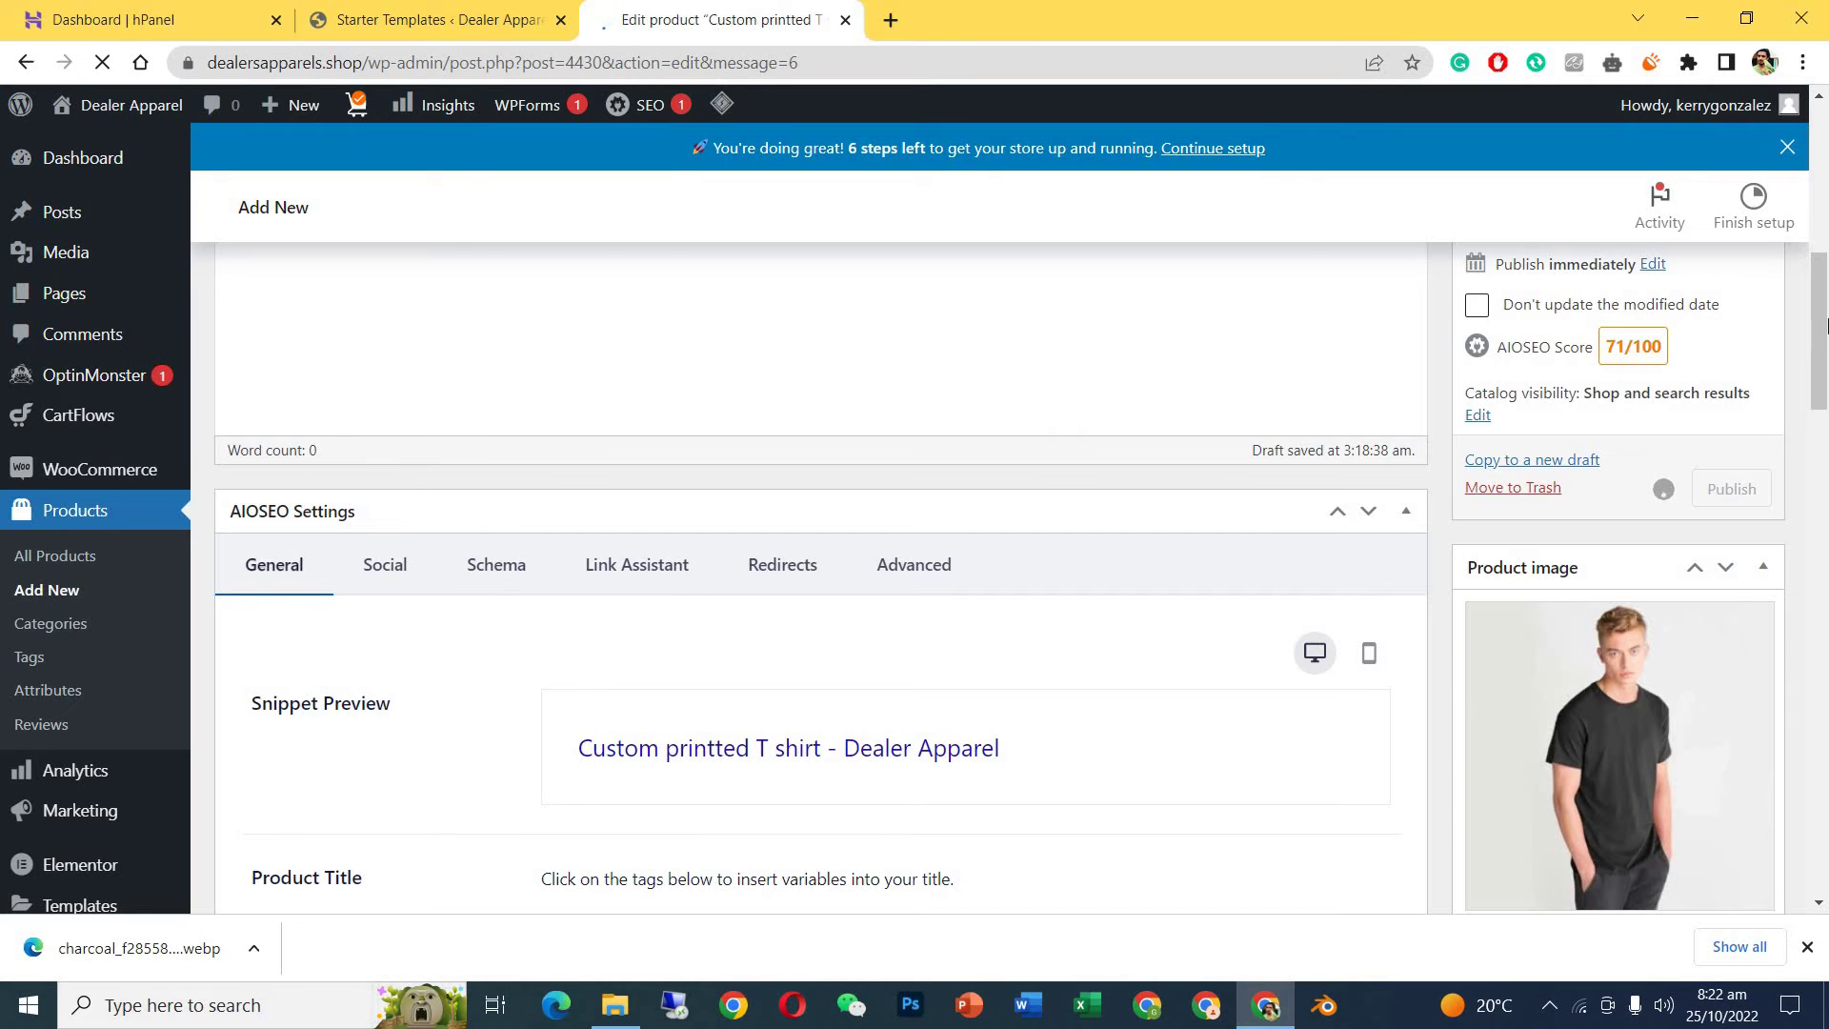
Preview the published T-shirt's product page on the storefront.
drag(1822, 382, 1826, 286)
key(ctrl+a)
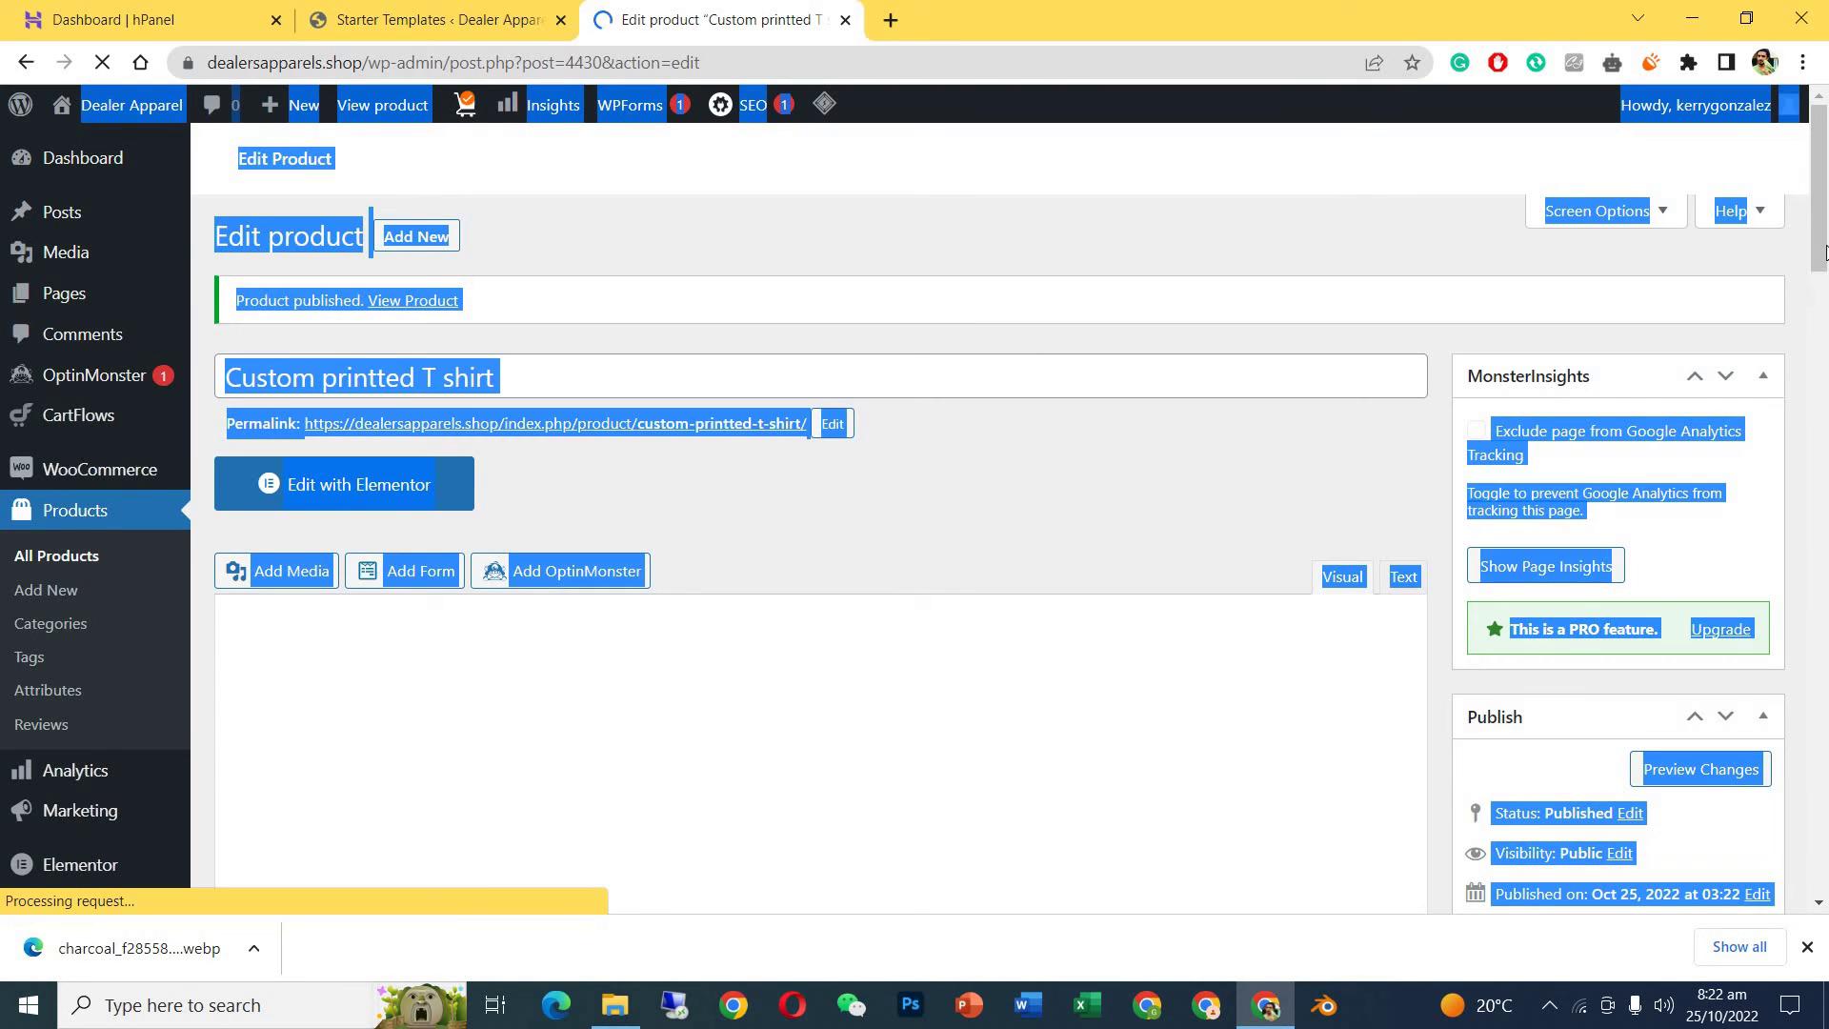
click(1297, 471)
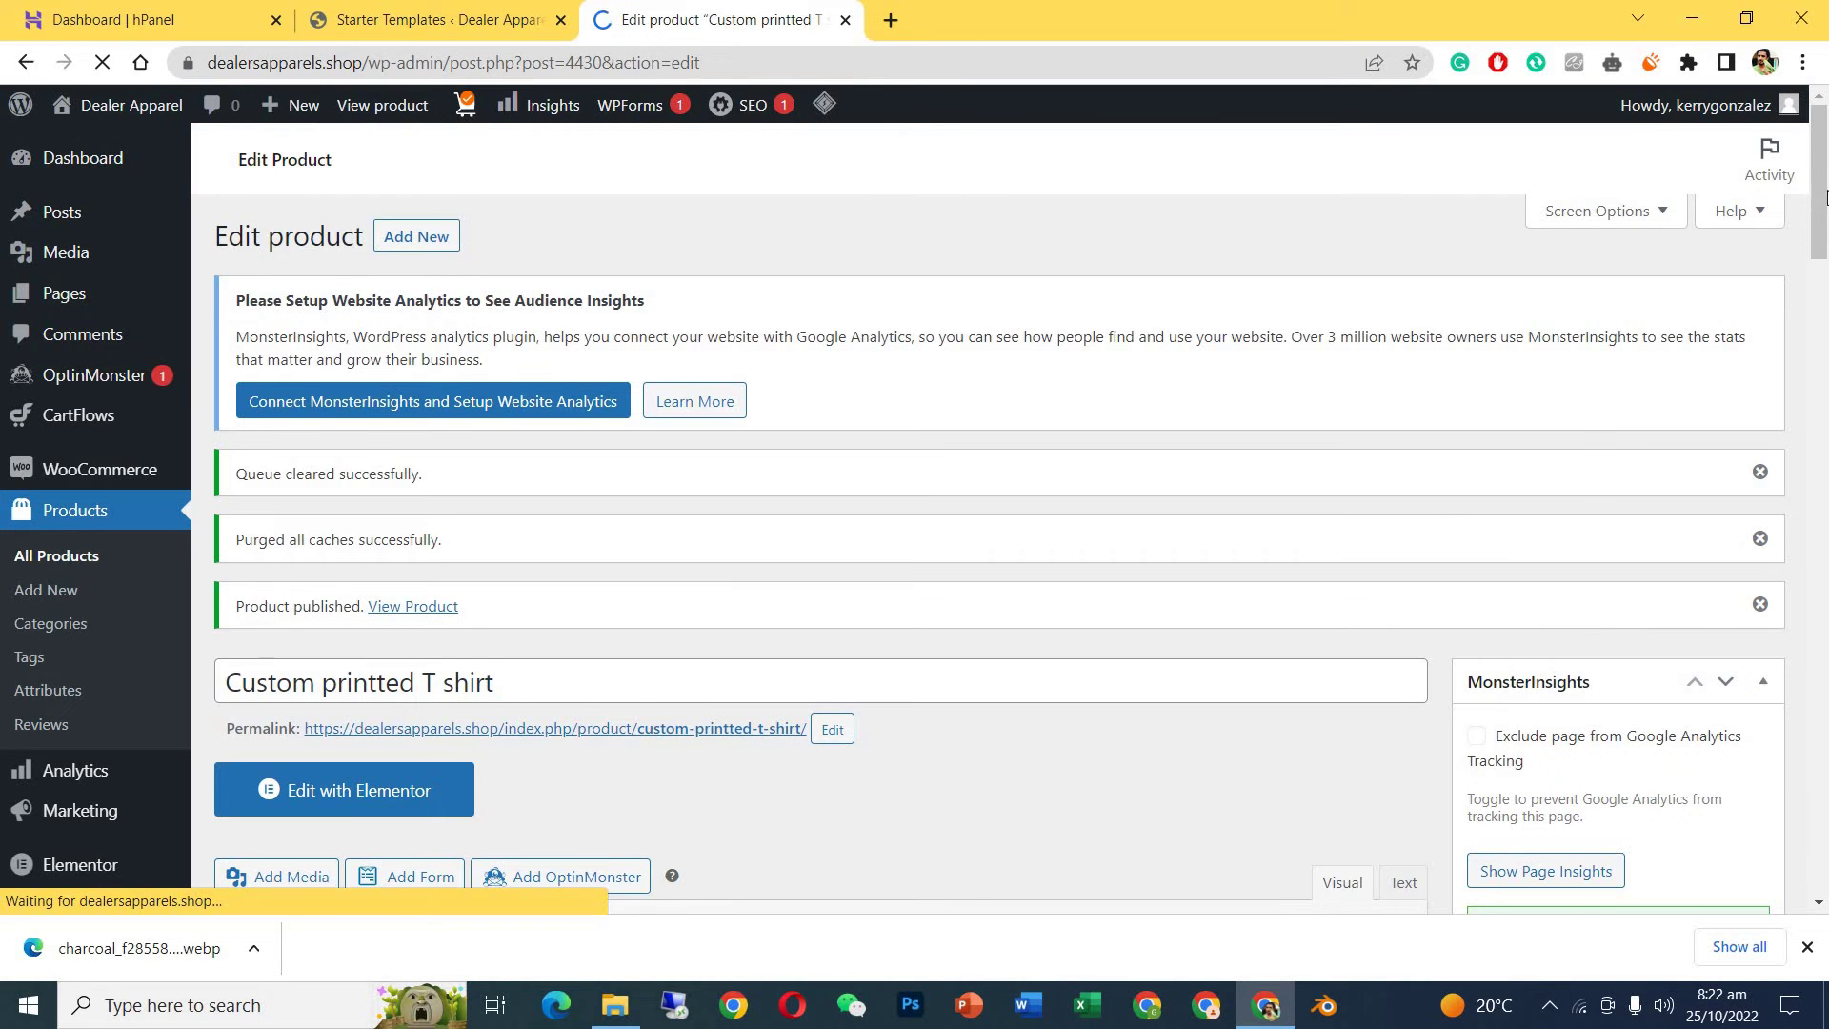
drag(1820, 203, 1822, 293)
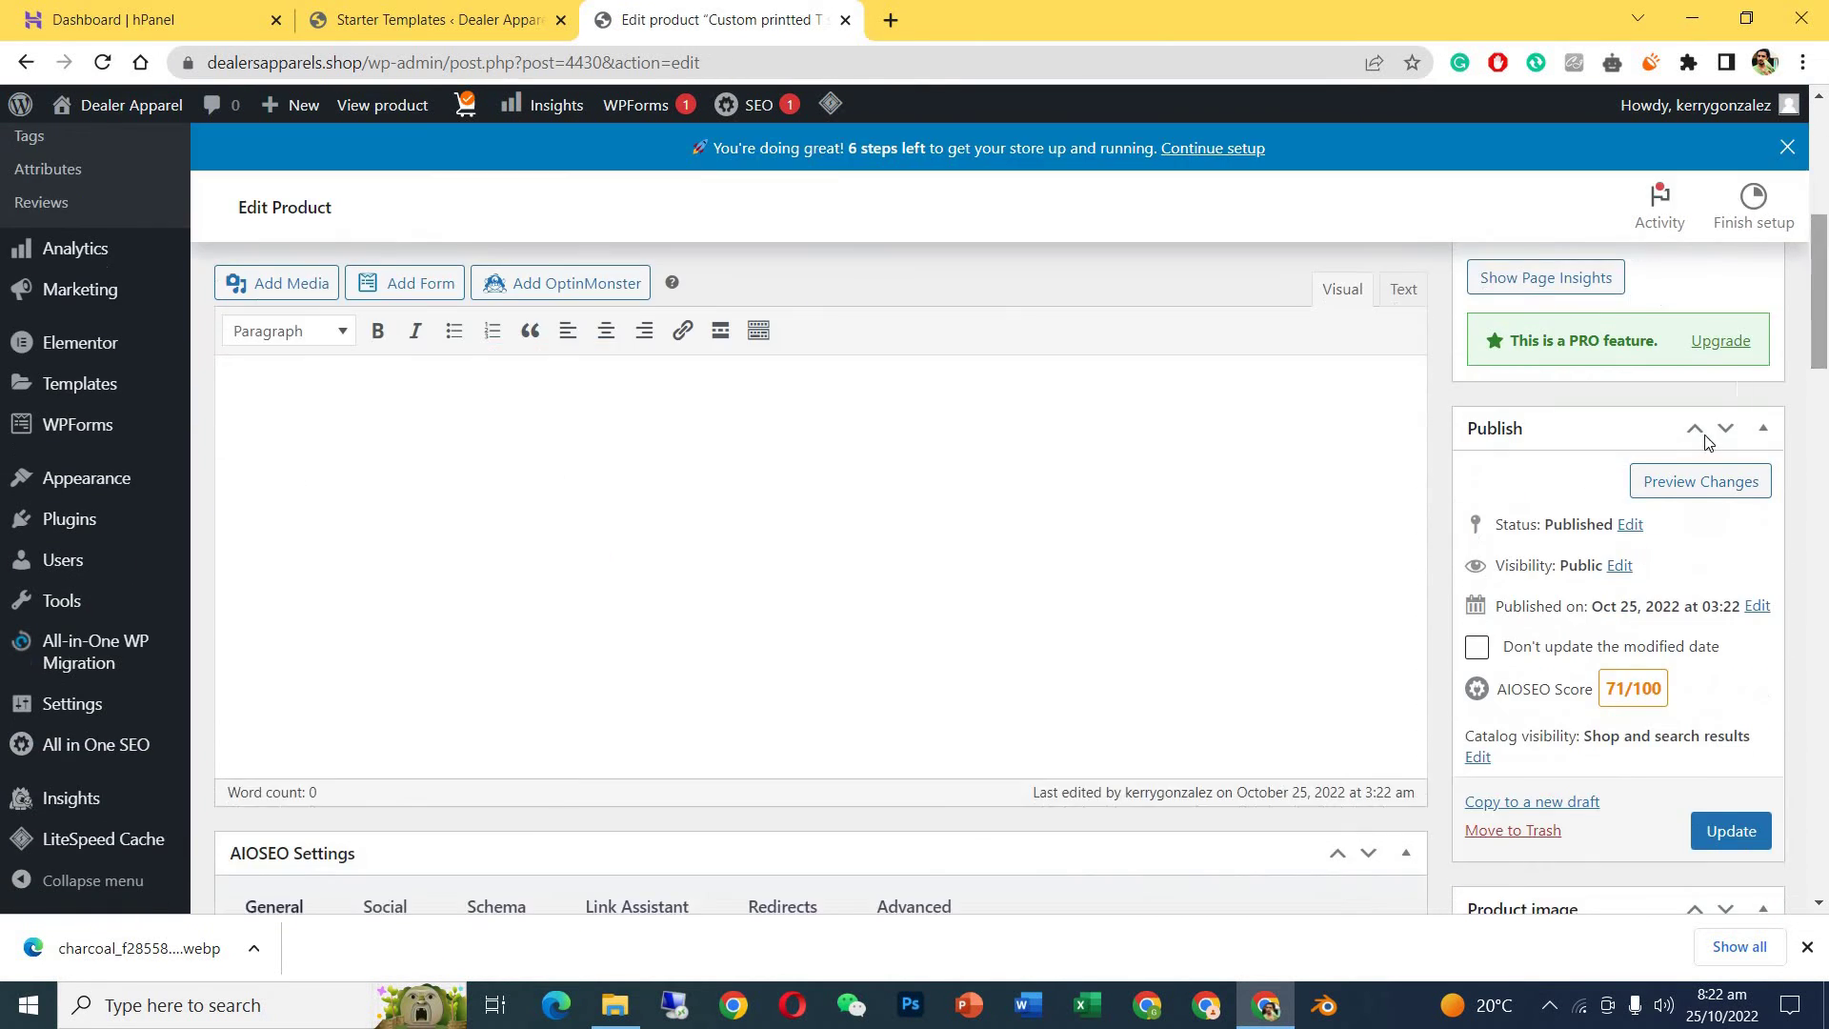
click(1685, 532)
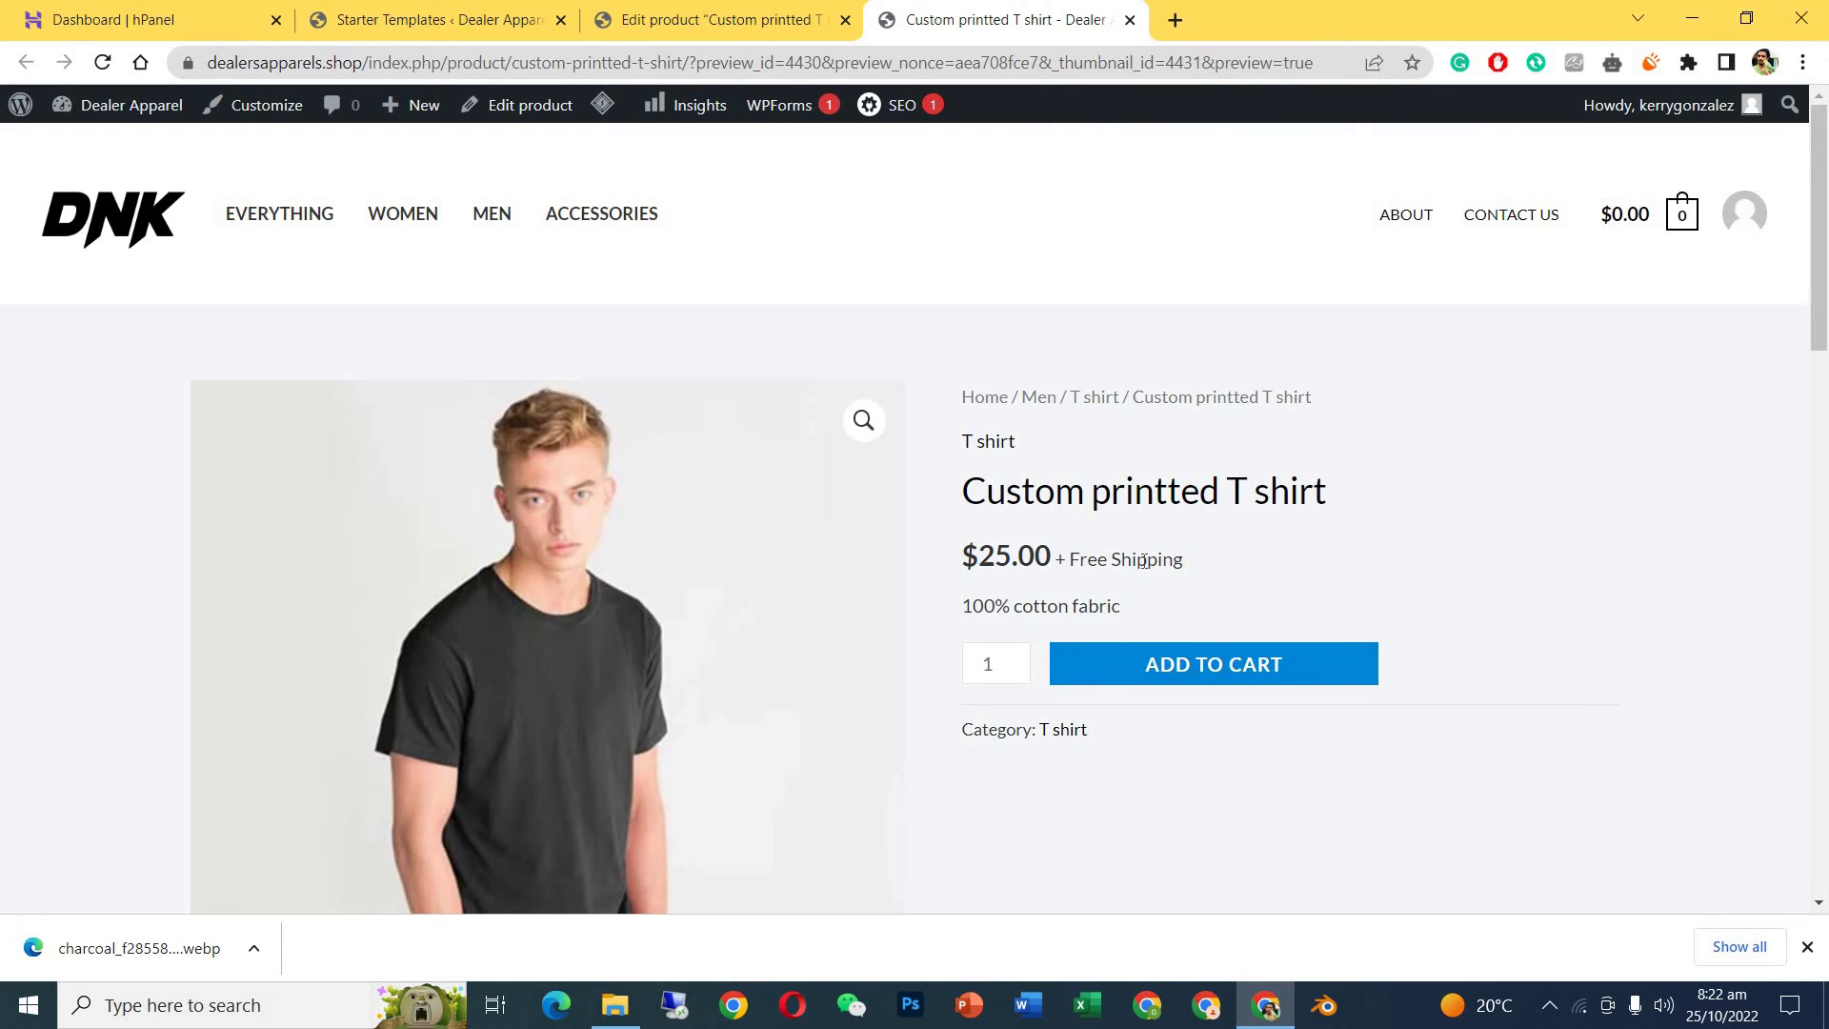
Try adding the Custom printted T shirt to the cart, and close the product preview.
click(1143, 670)
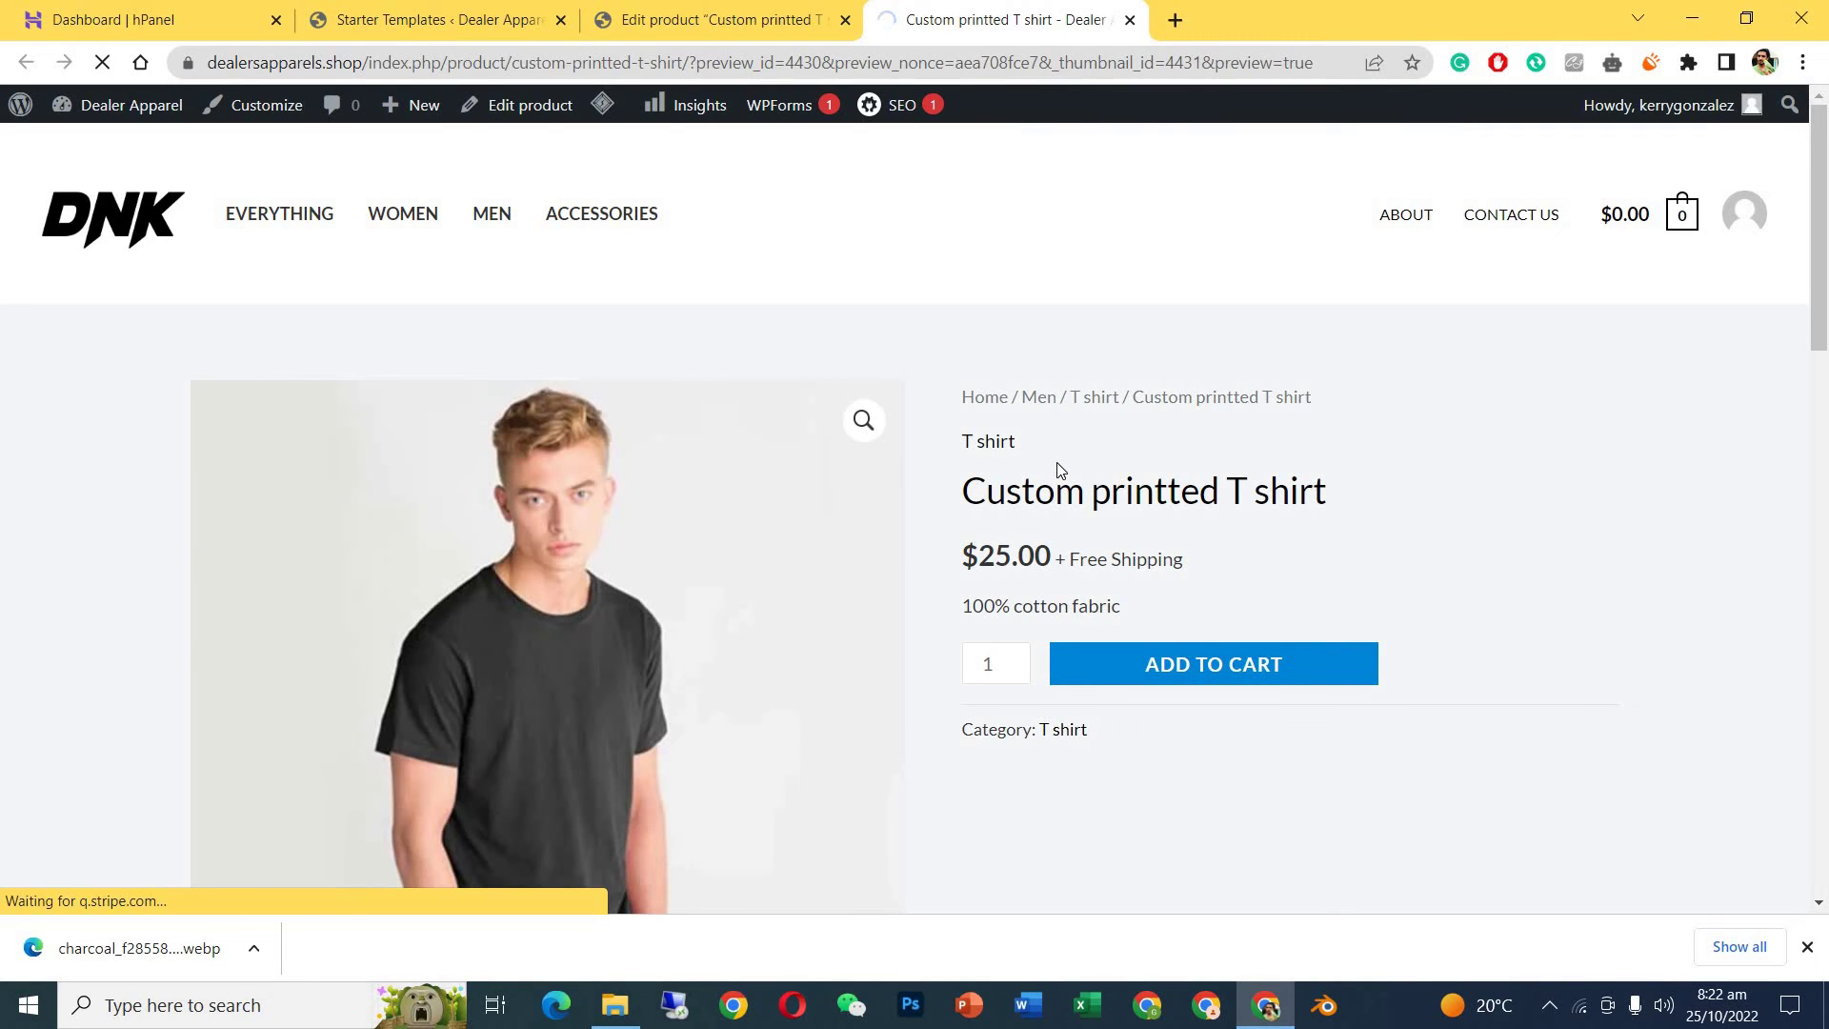
click(1810, 947)
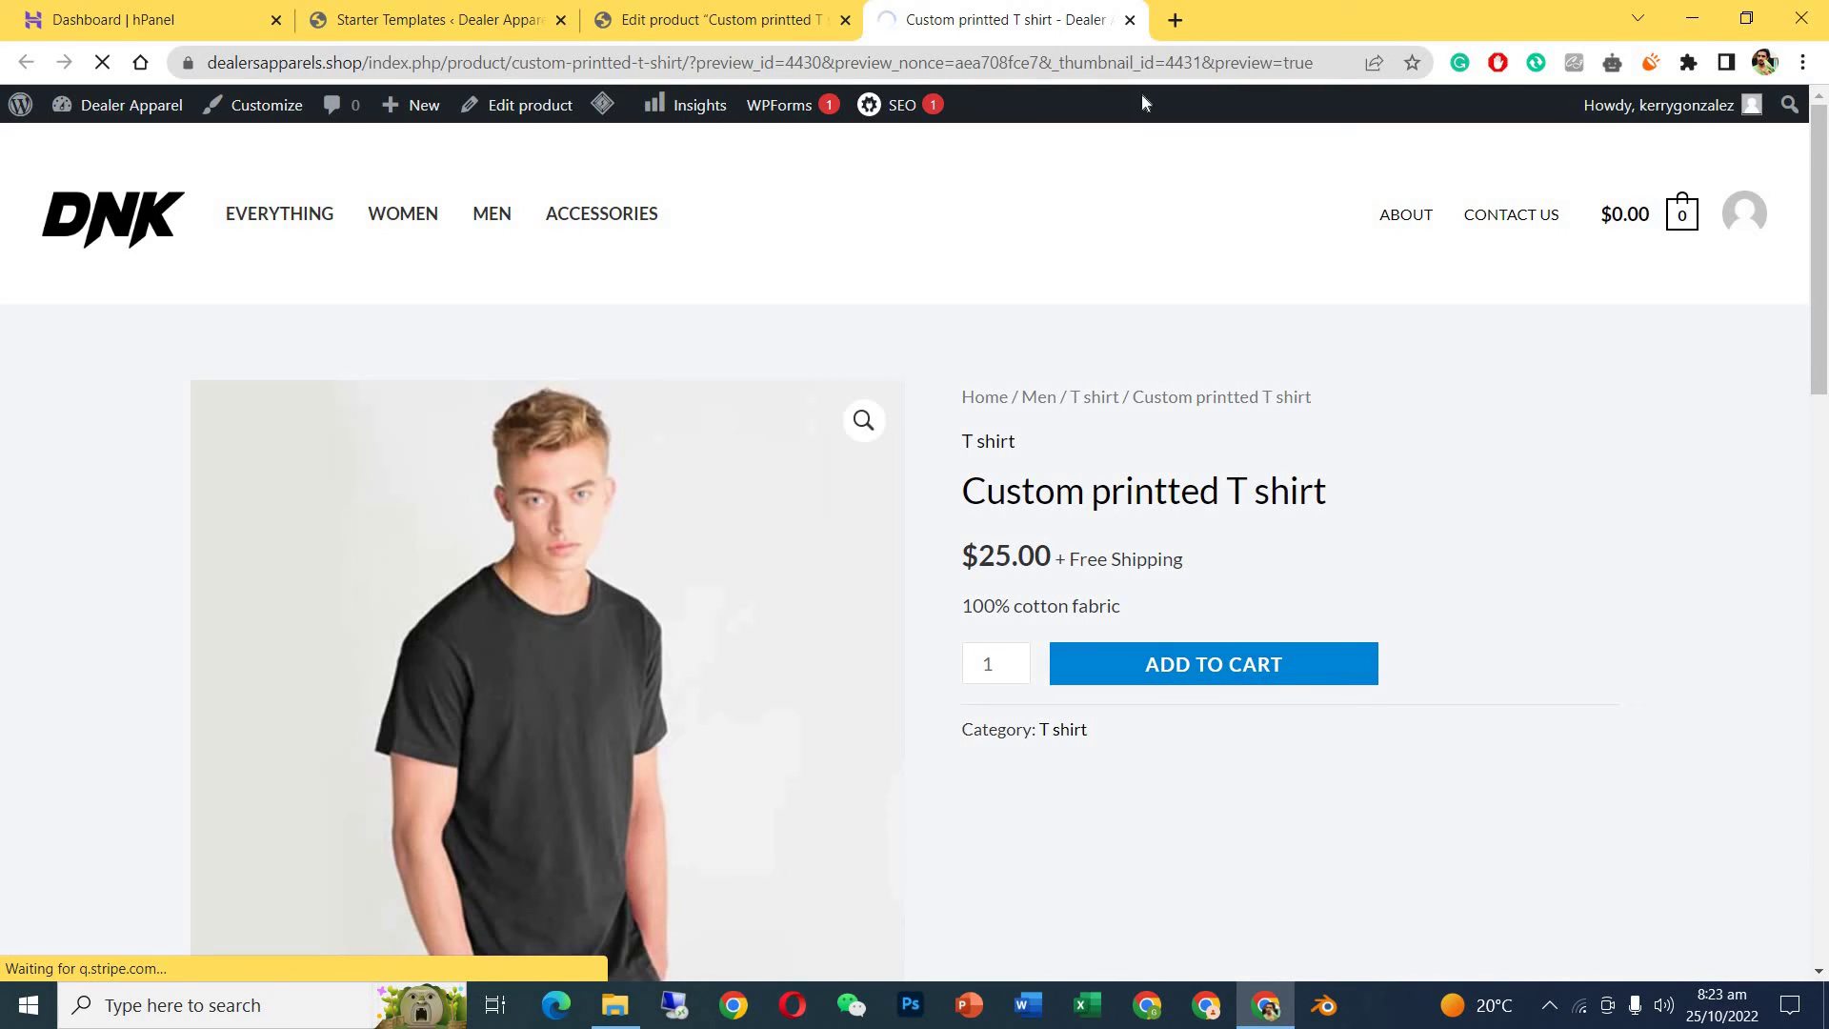
click(1130, 20)
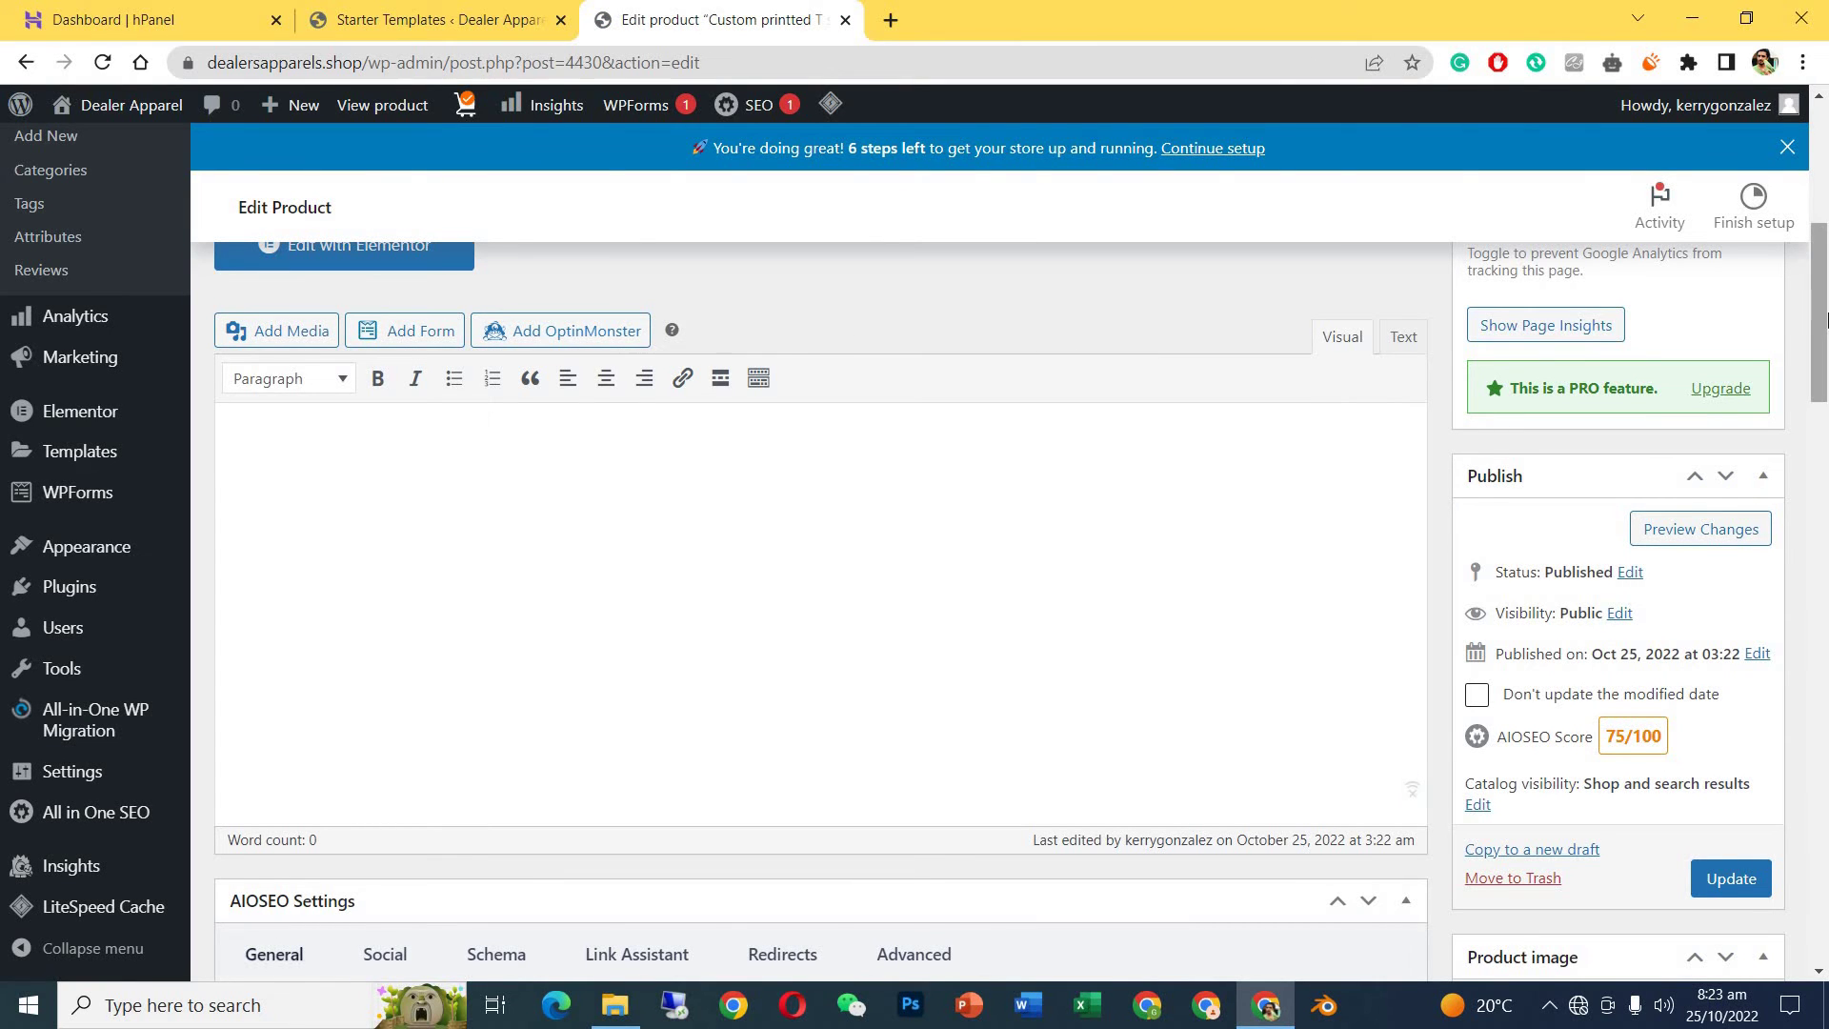
Open the Dealer Apparel store's homepage from the product editor, and close the Starter Templates page.
mouse_move(116, 810)
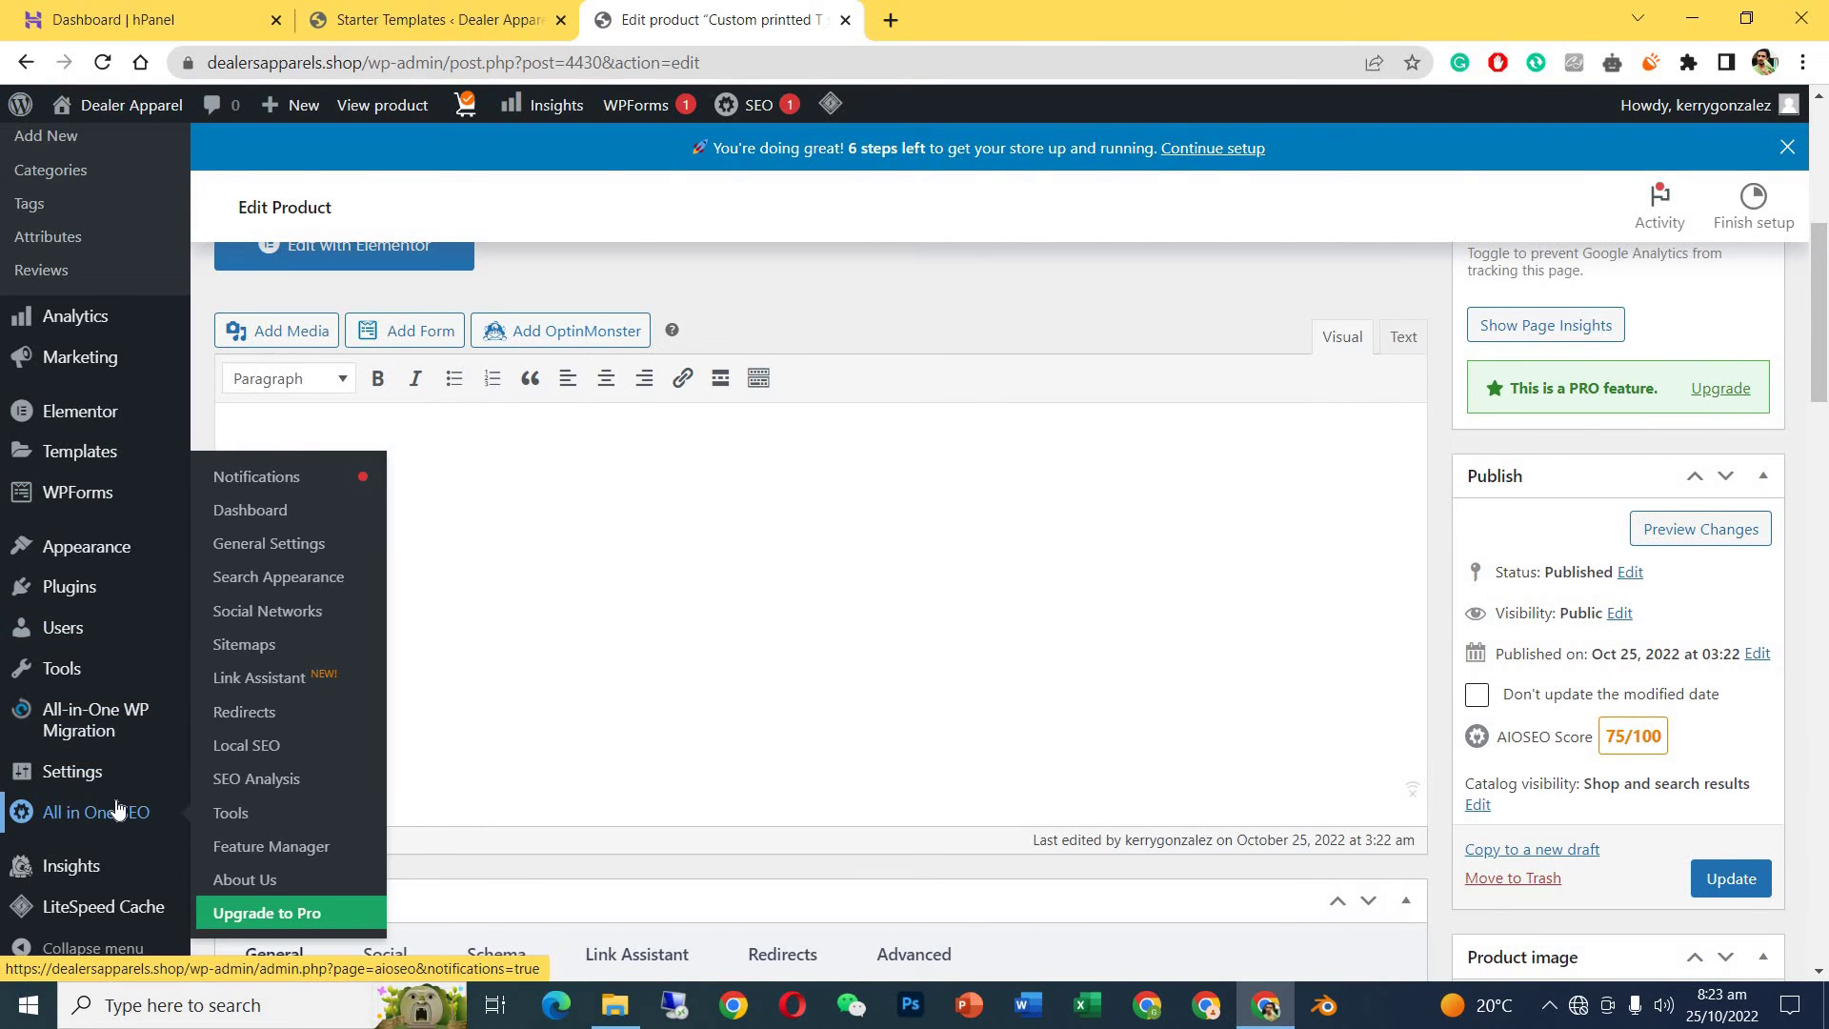
mouse_move(124, 111)
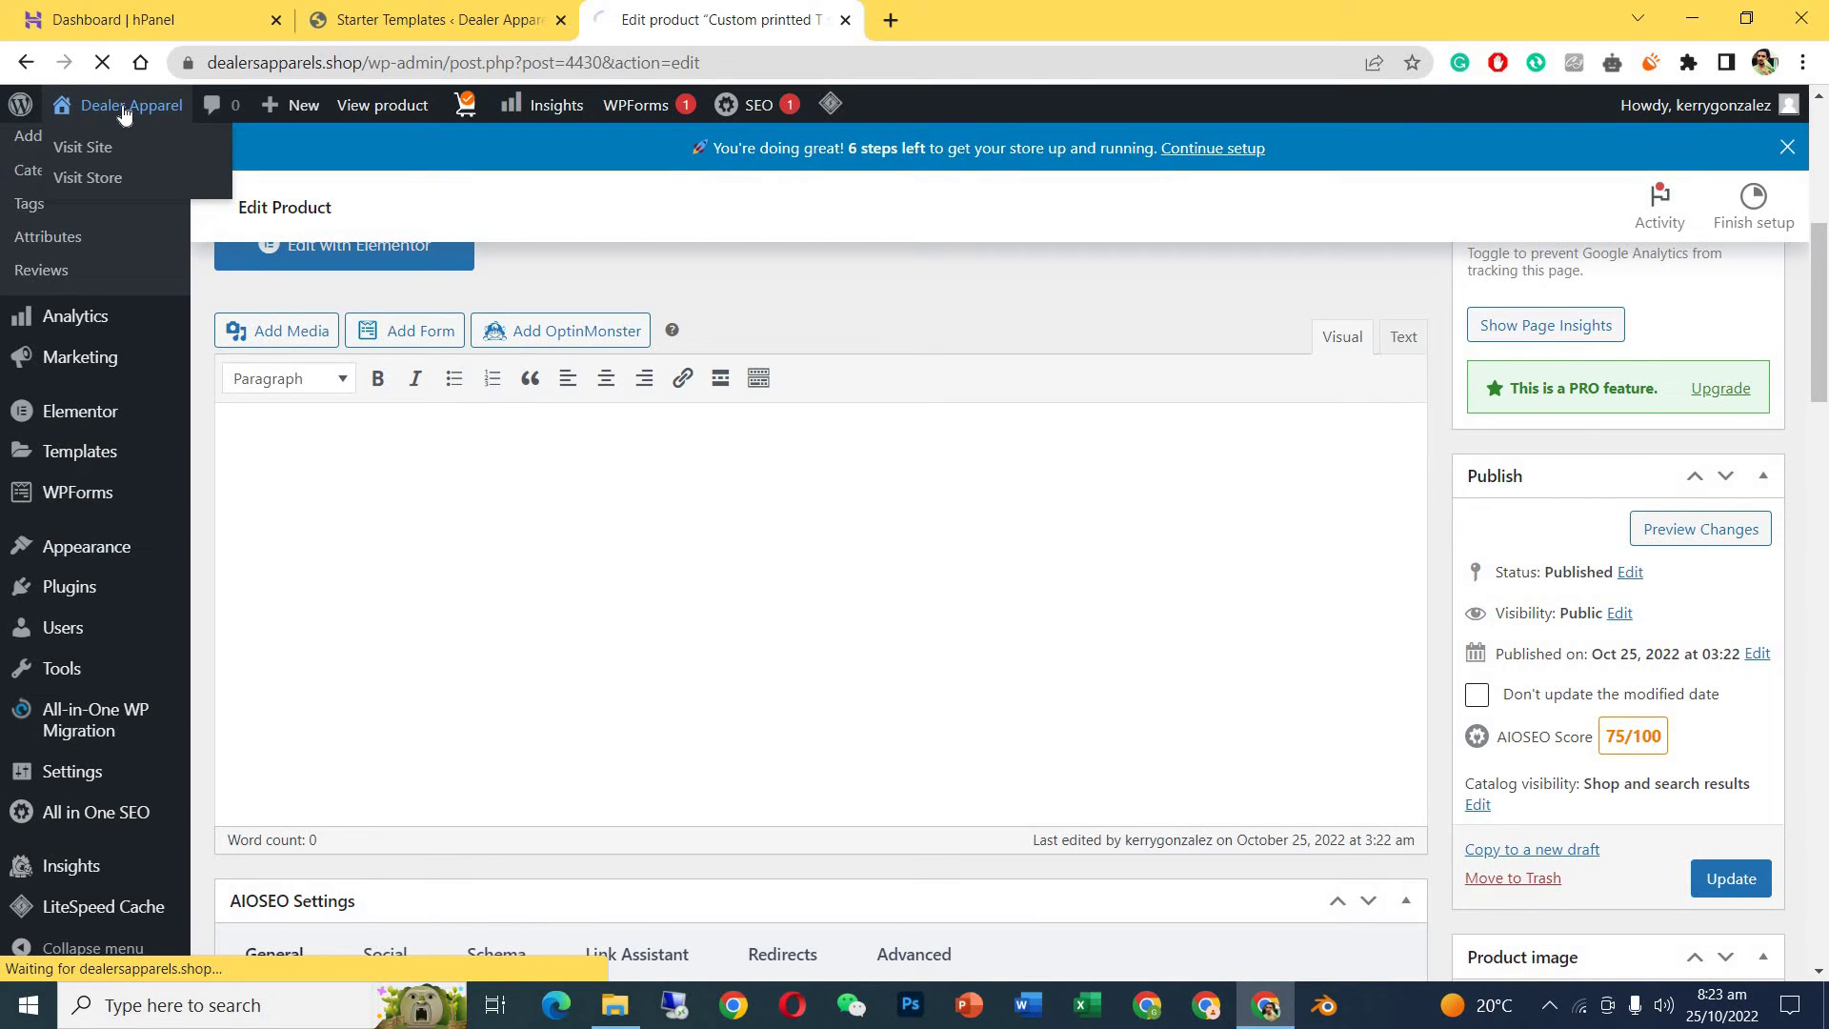
click(502, 9)
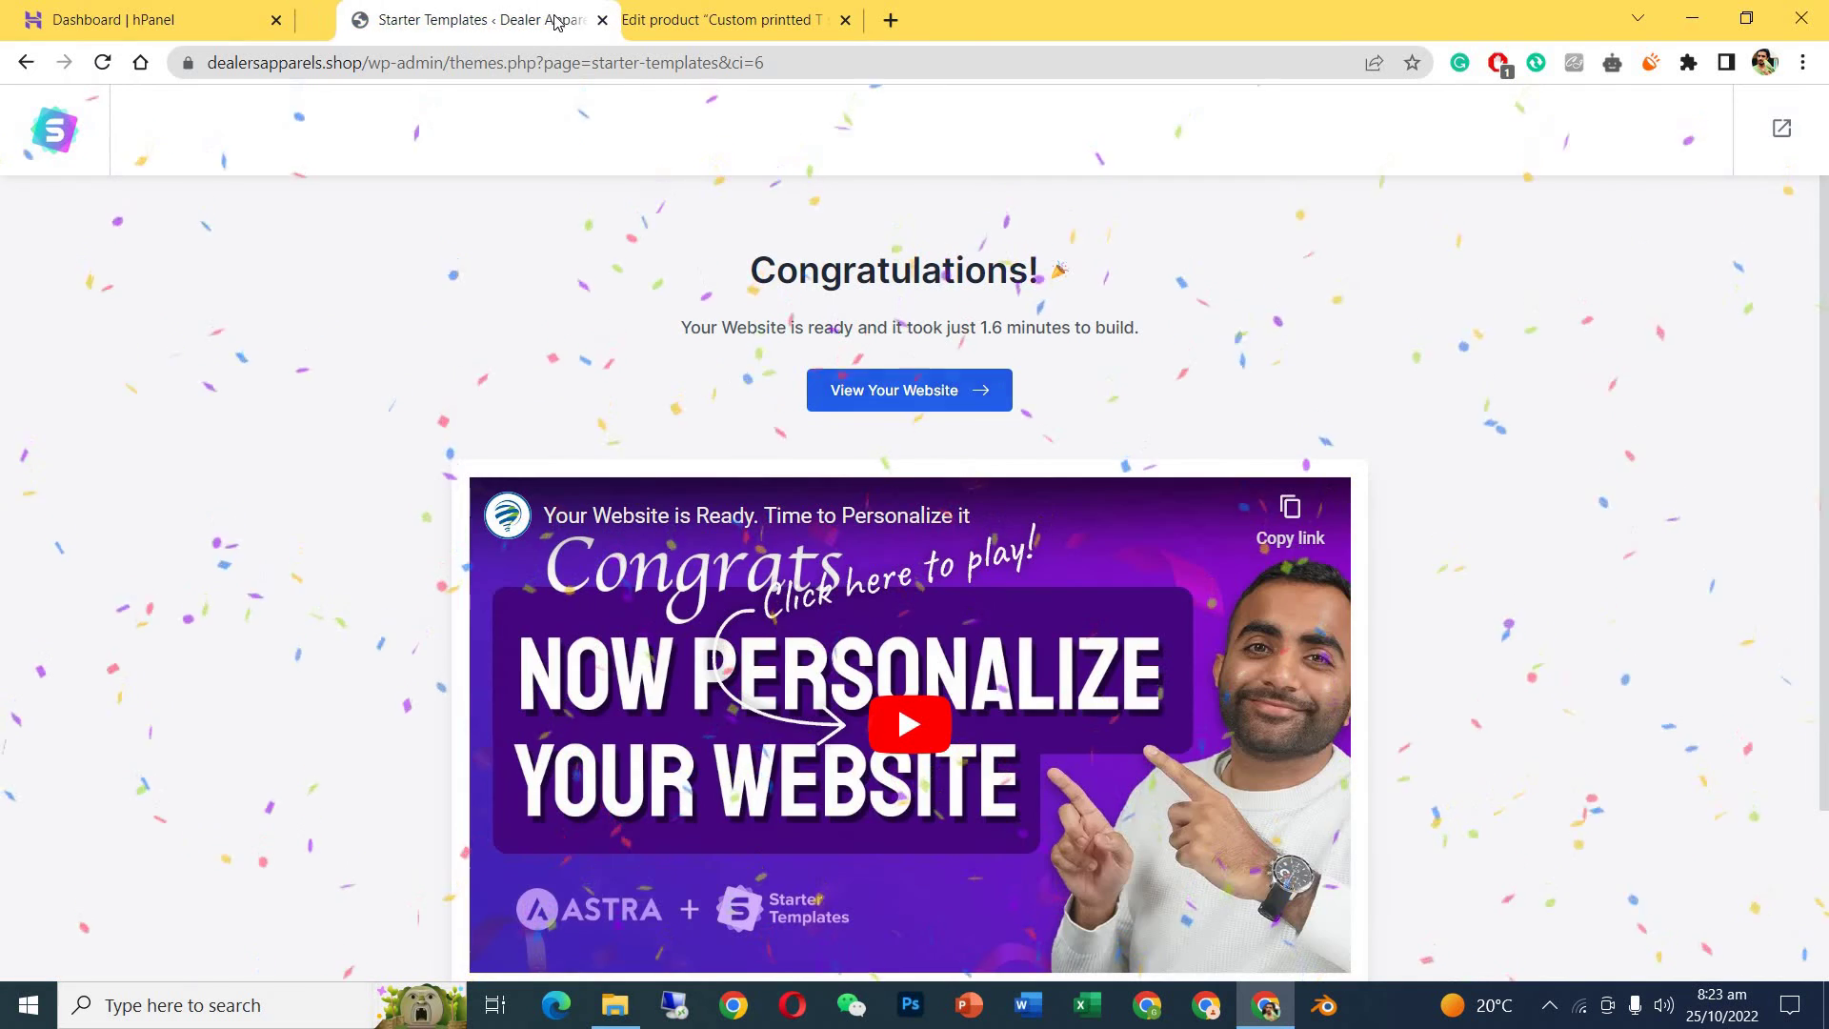
click(560, 20)
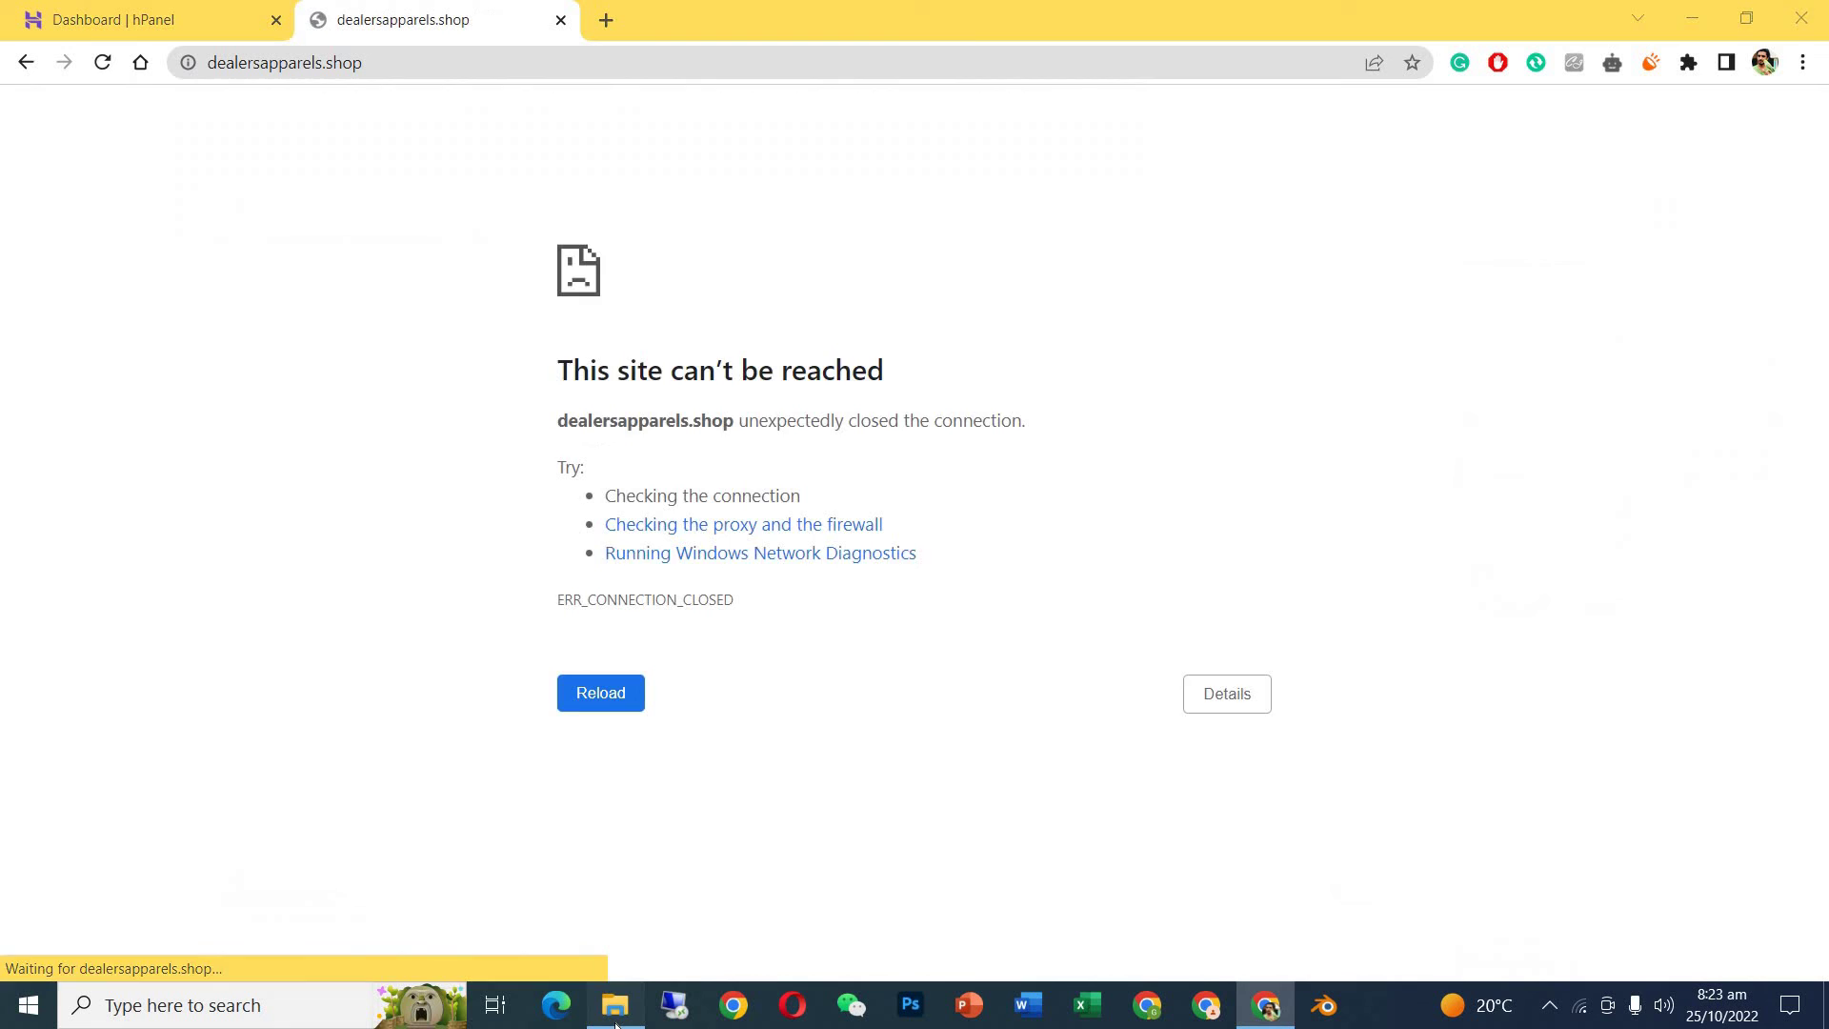
click(616, 1023)
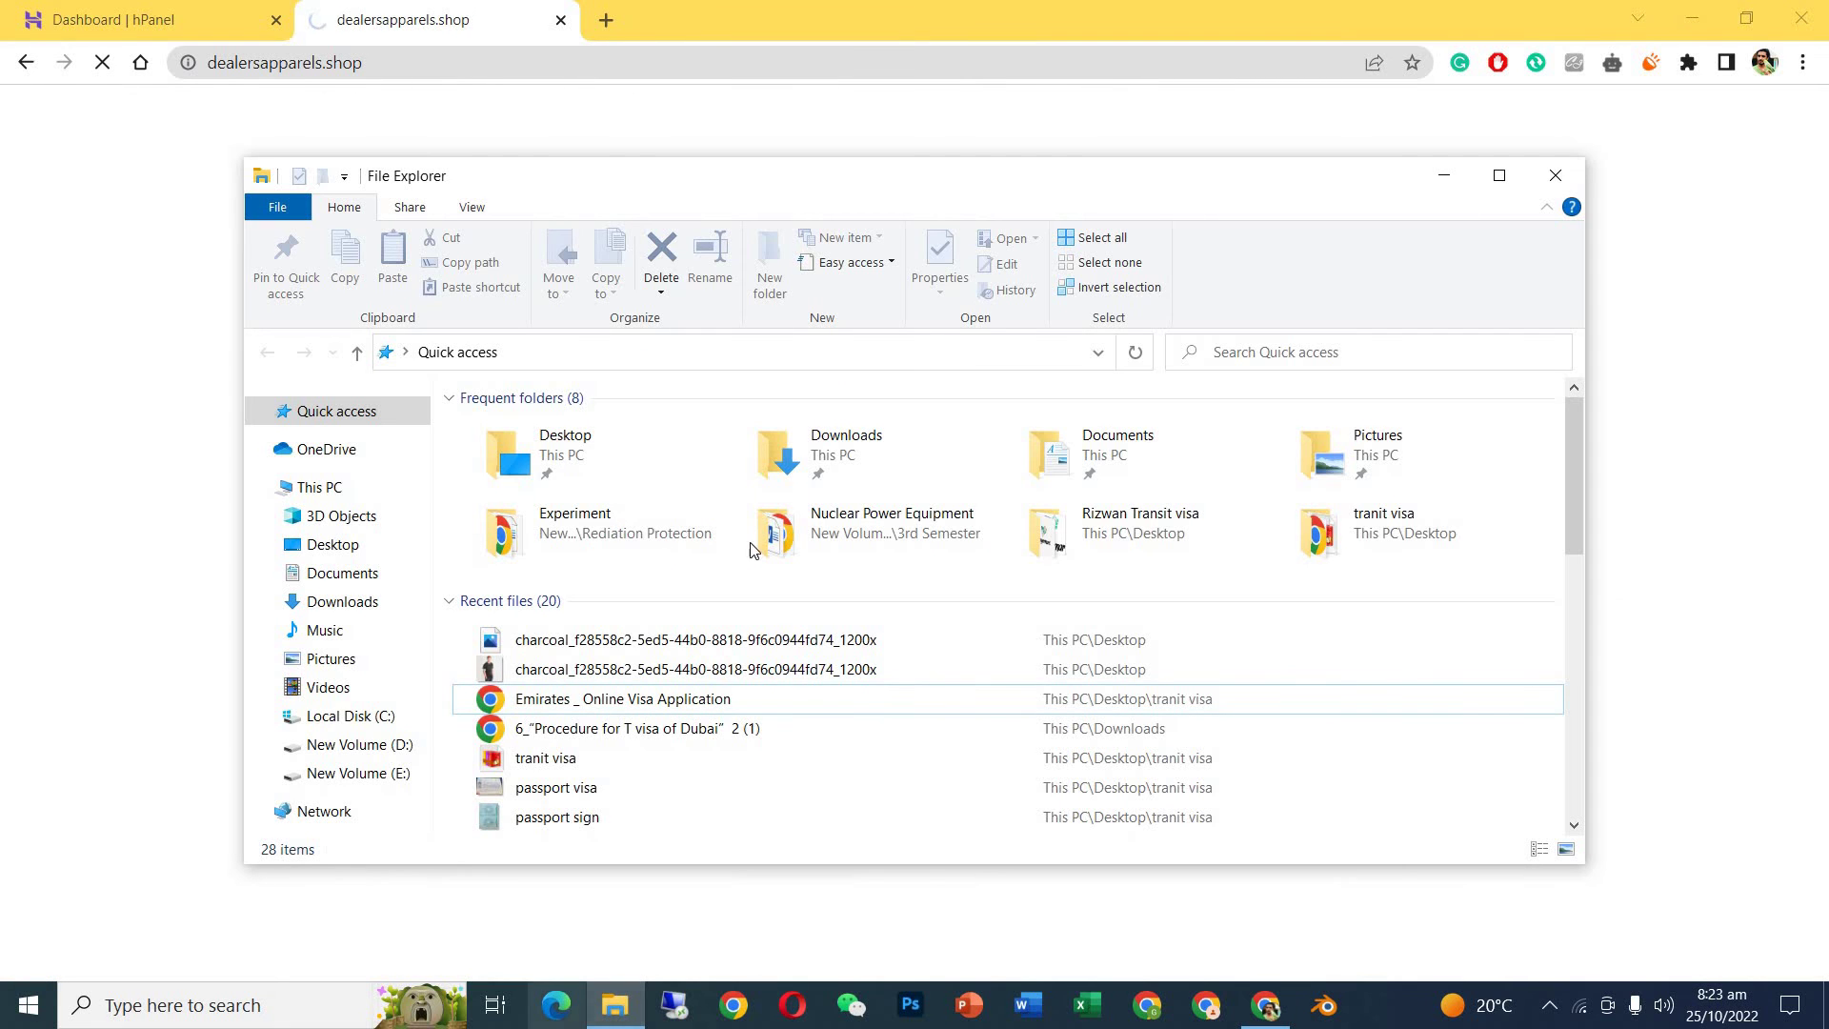
click(1556, 185)
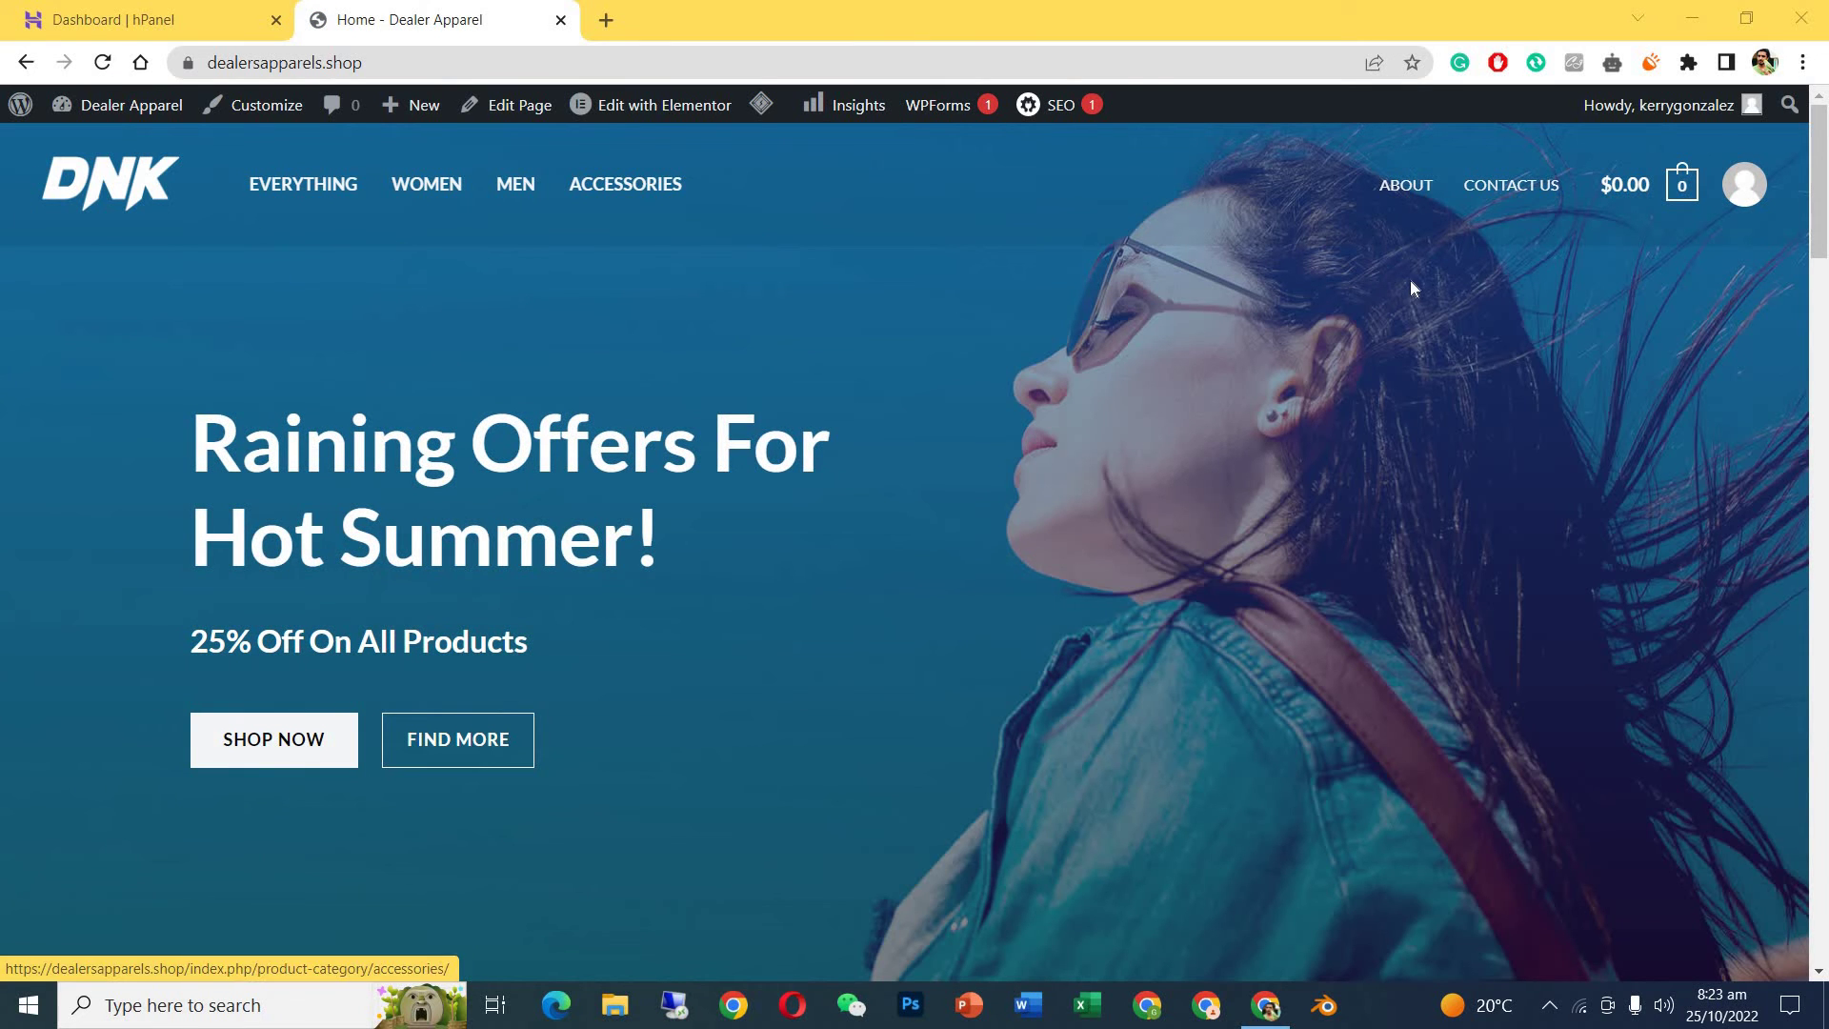
Test the Shop Now button in the homepage hero section, and reload the homepage through the store logo.
drag(1820, 203, 1824, 134)
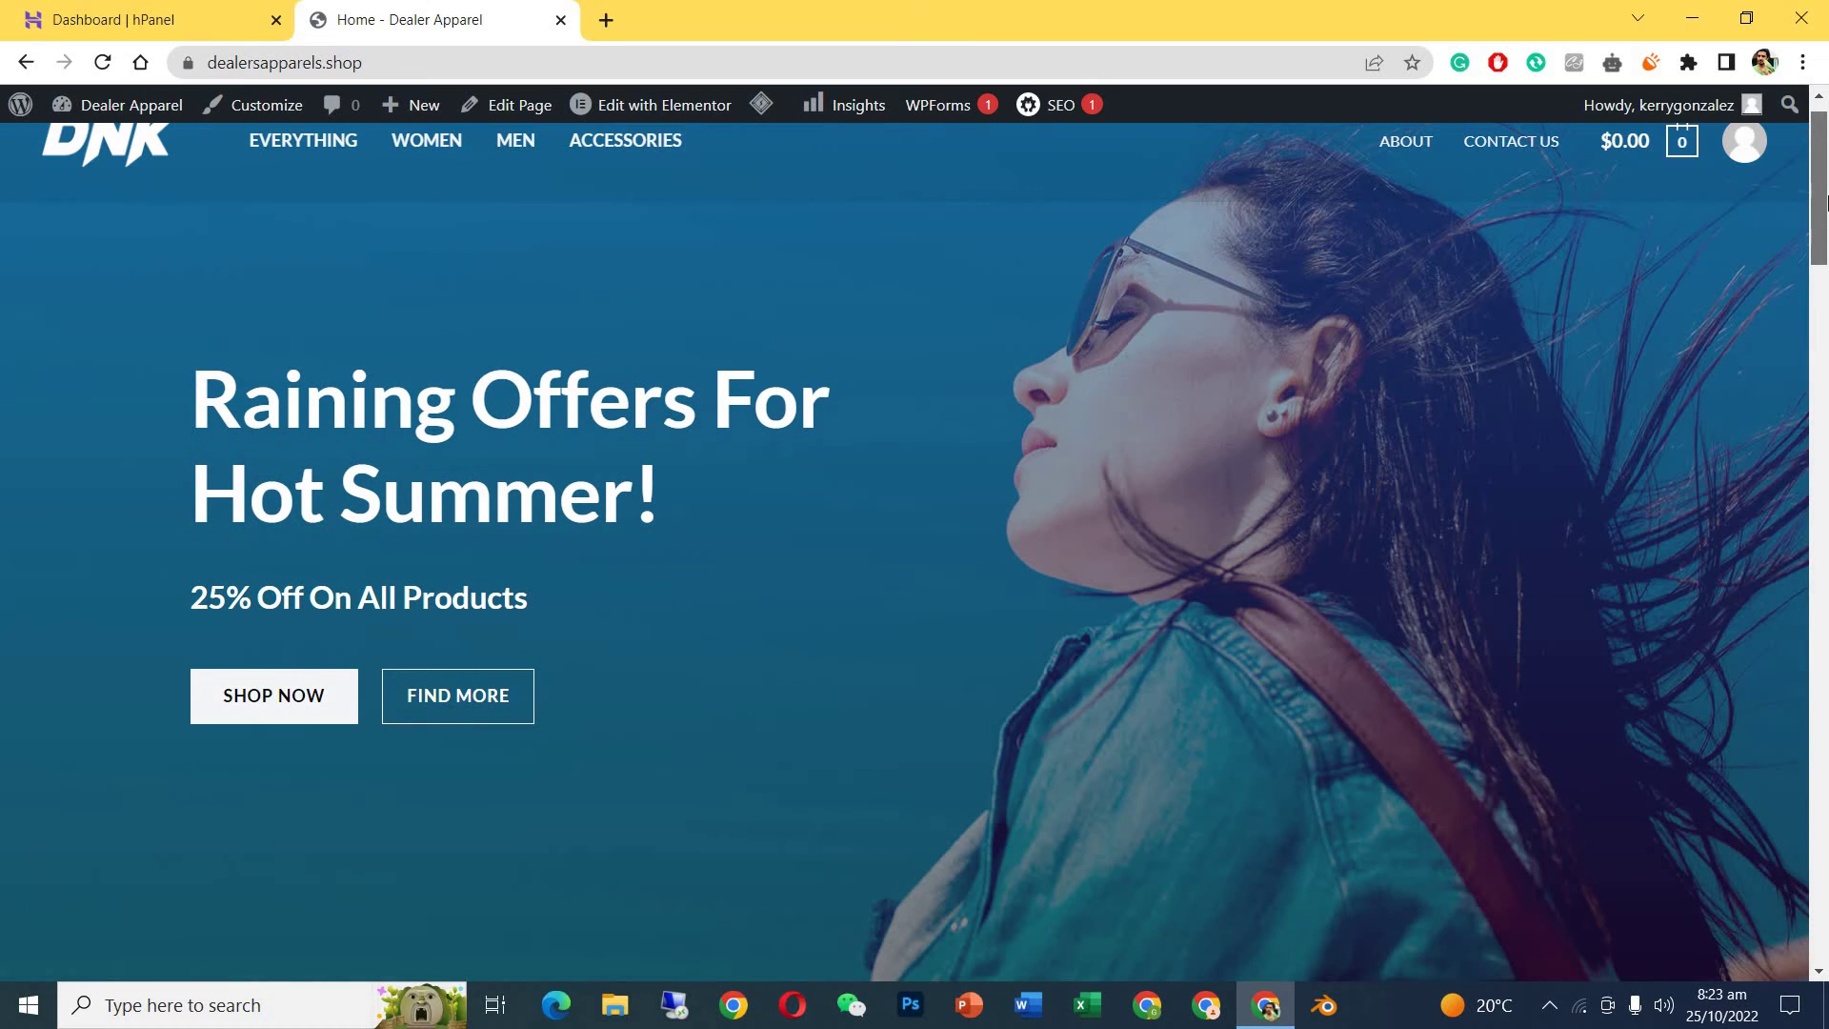
click(247, 678)
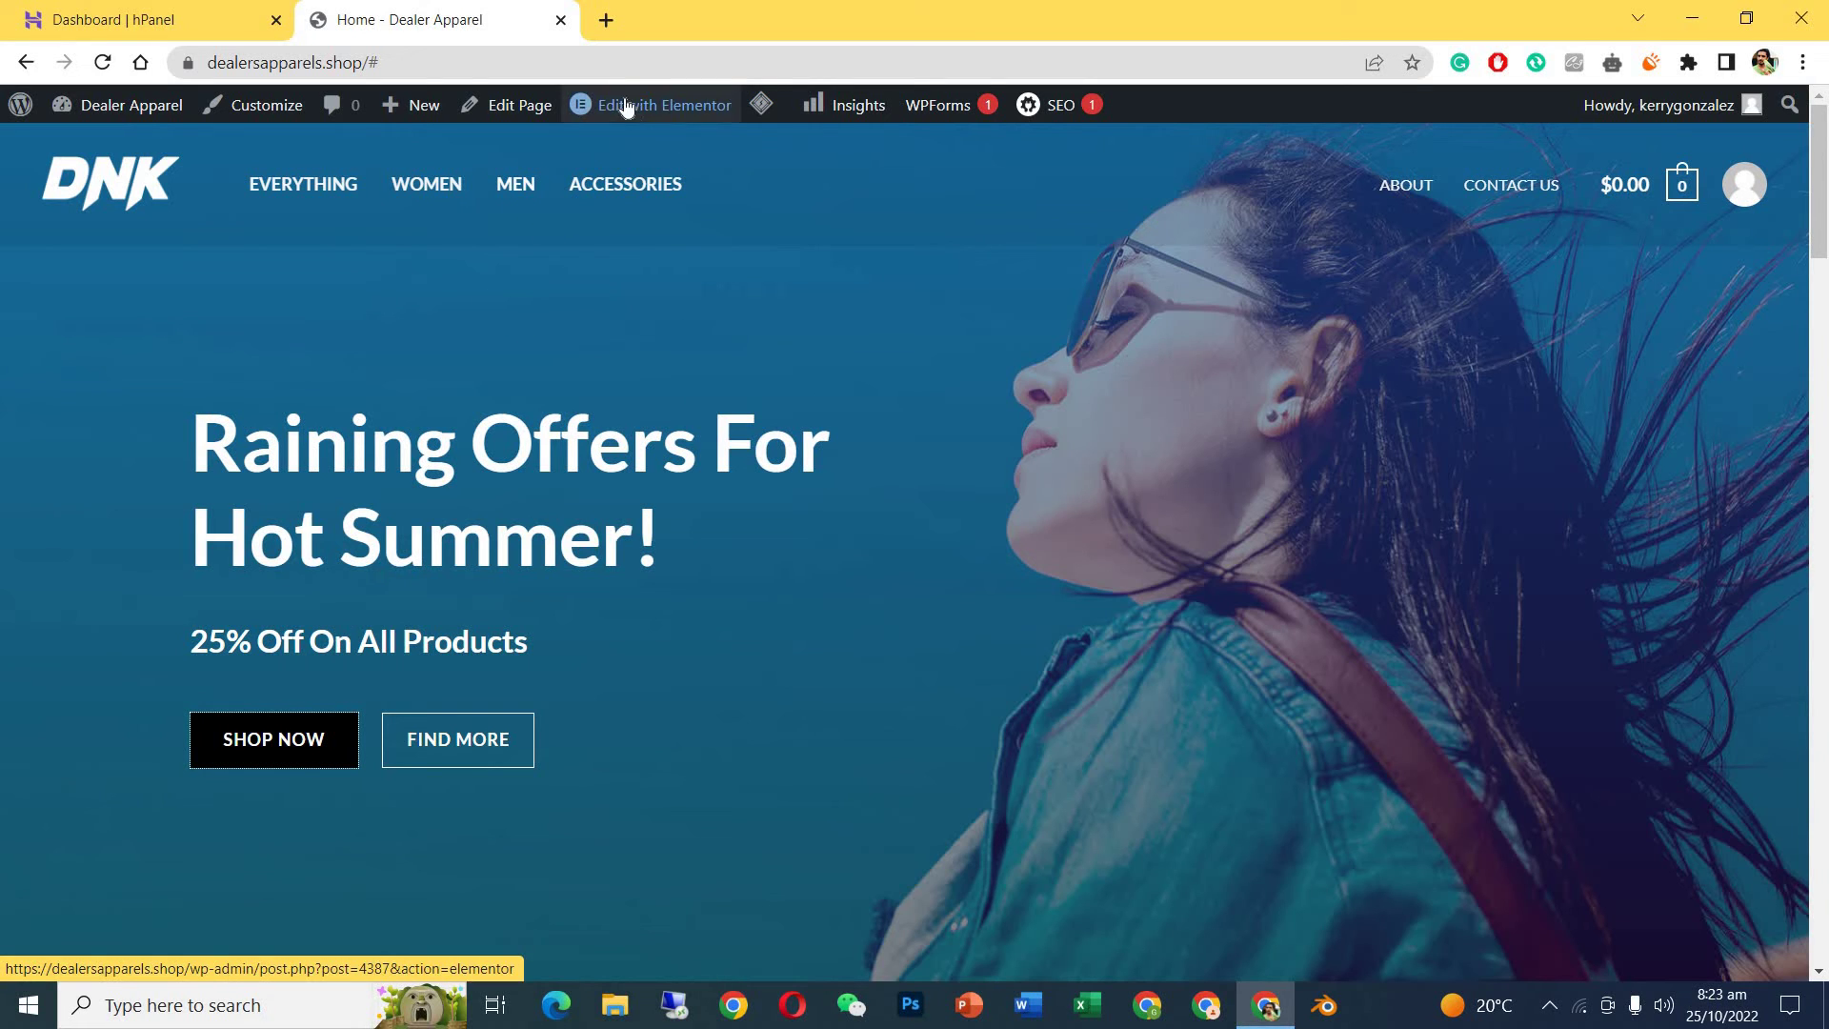
mouse_move(633, 109)
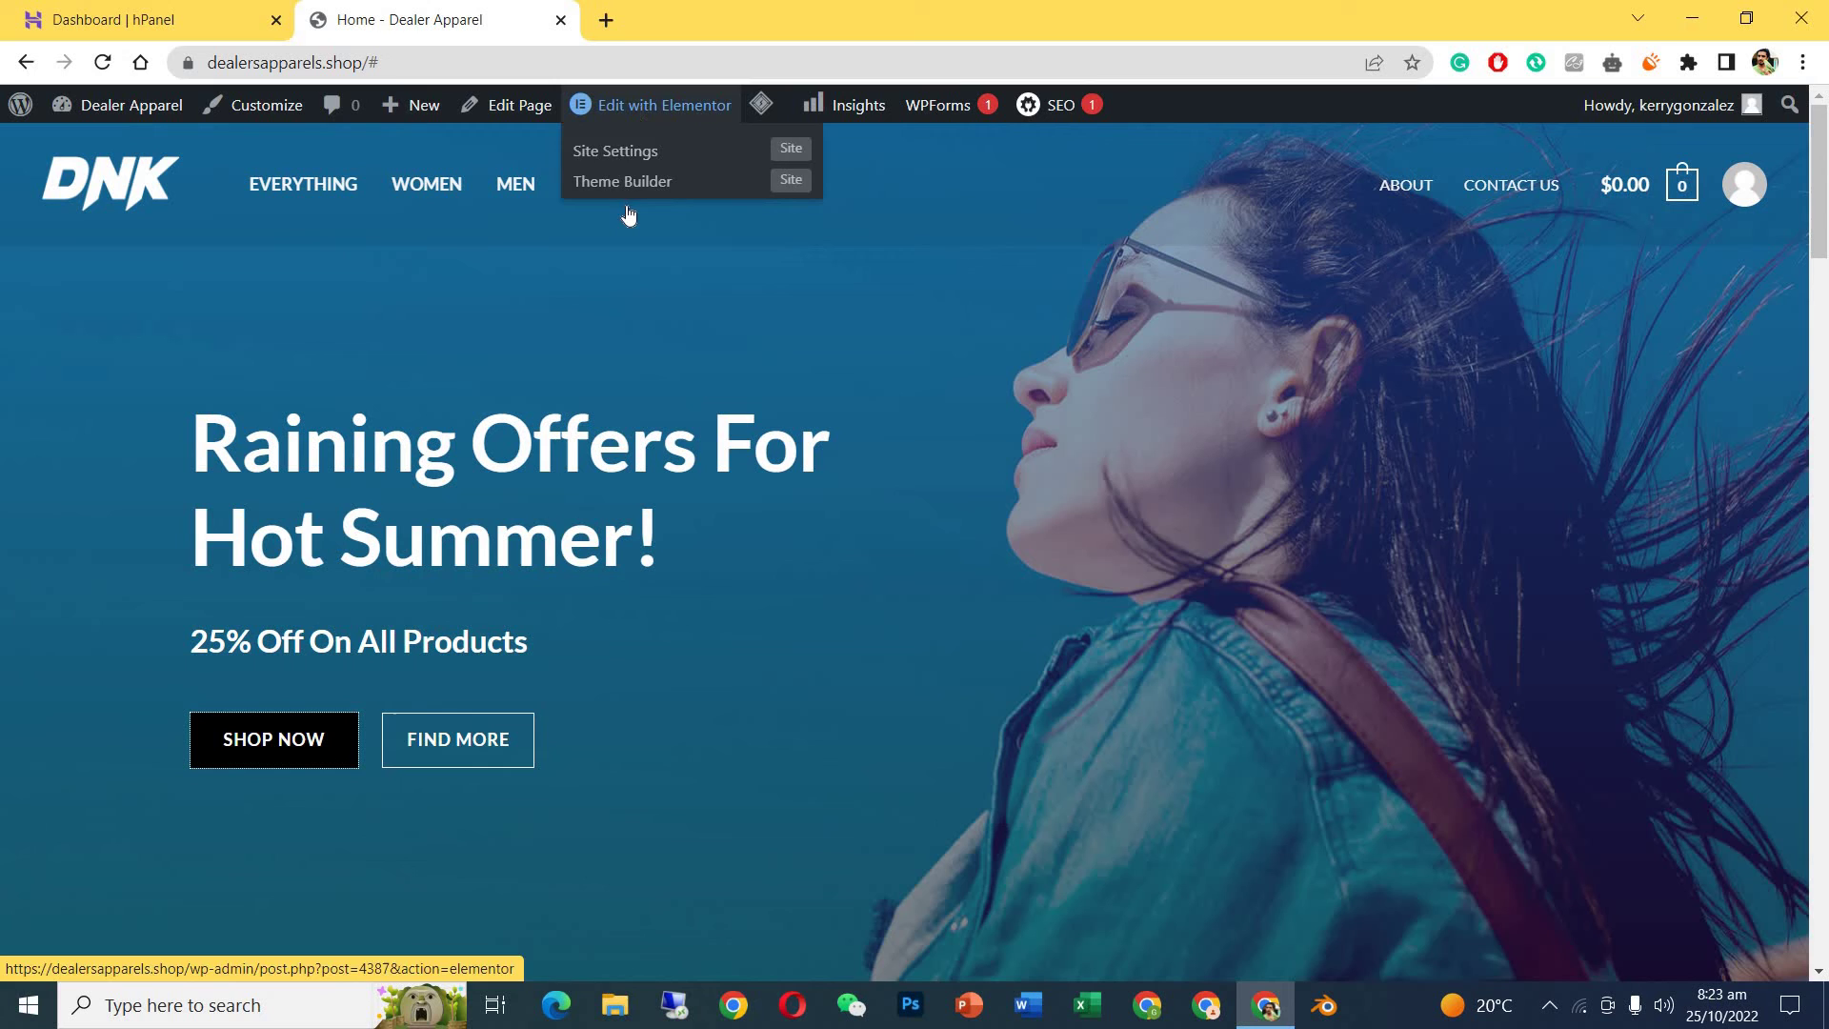
click(424, 70)
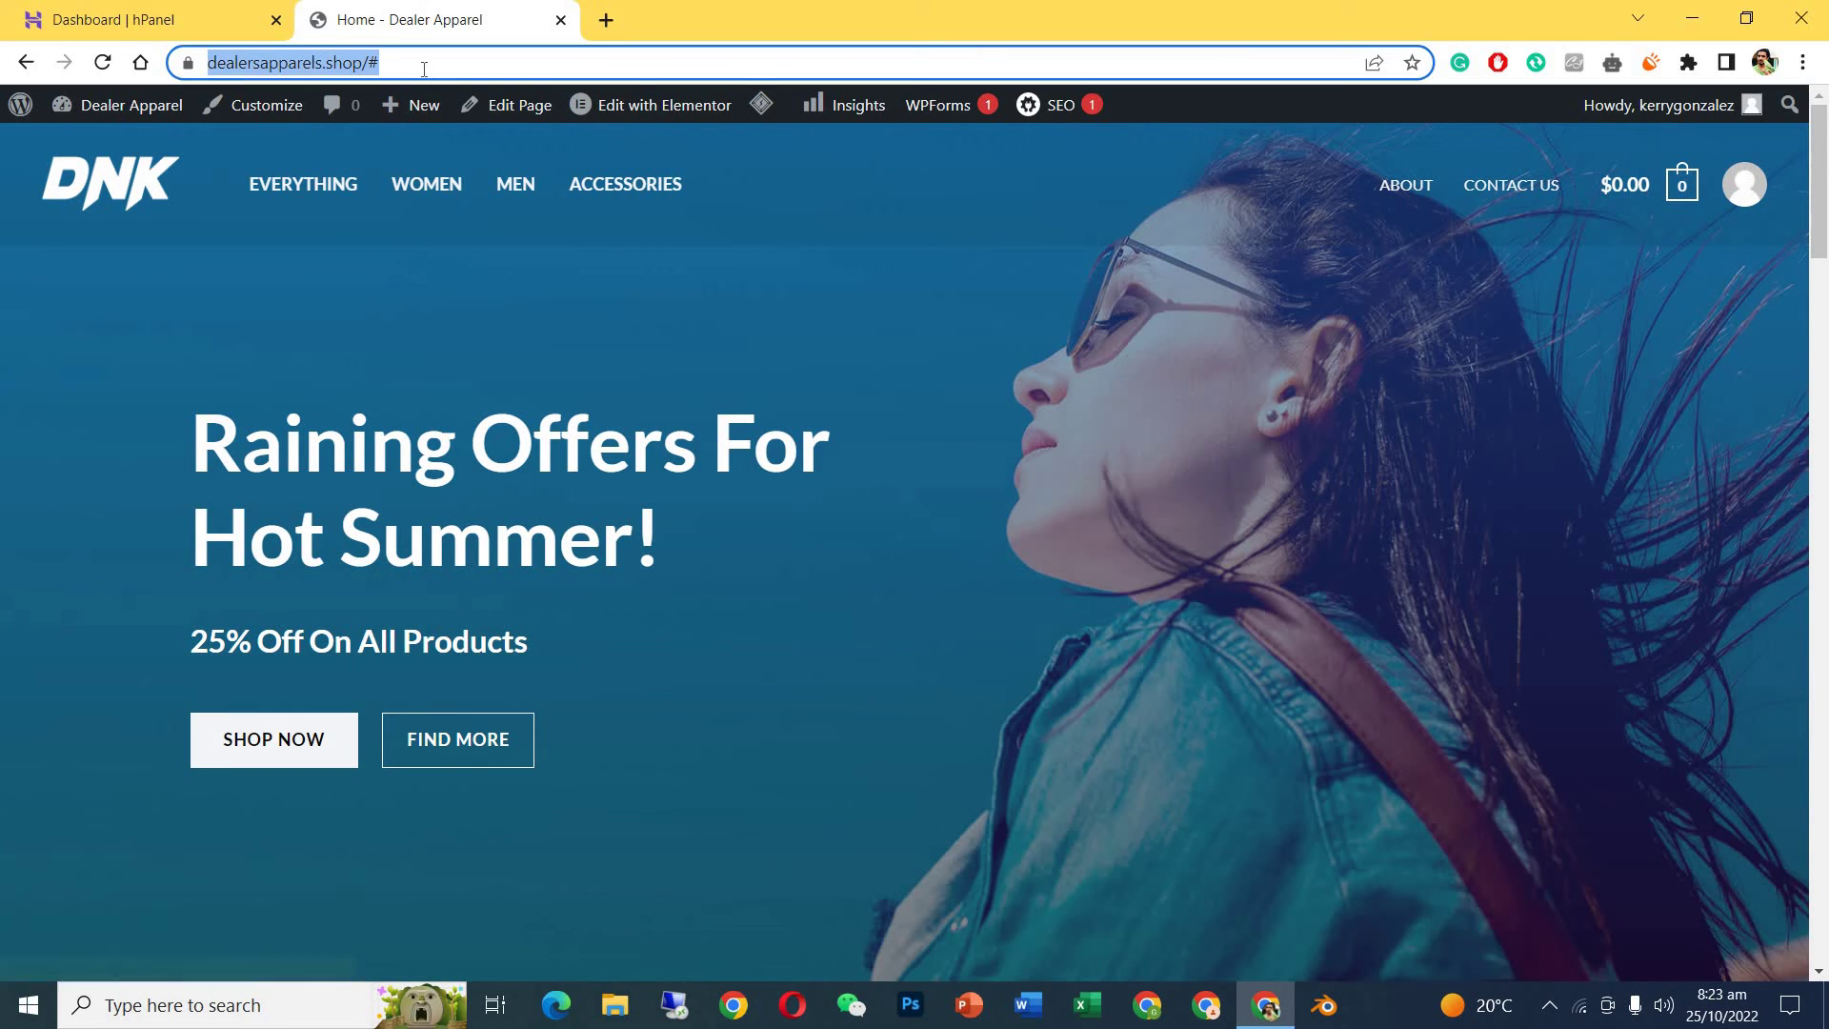
click(113, 187)
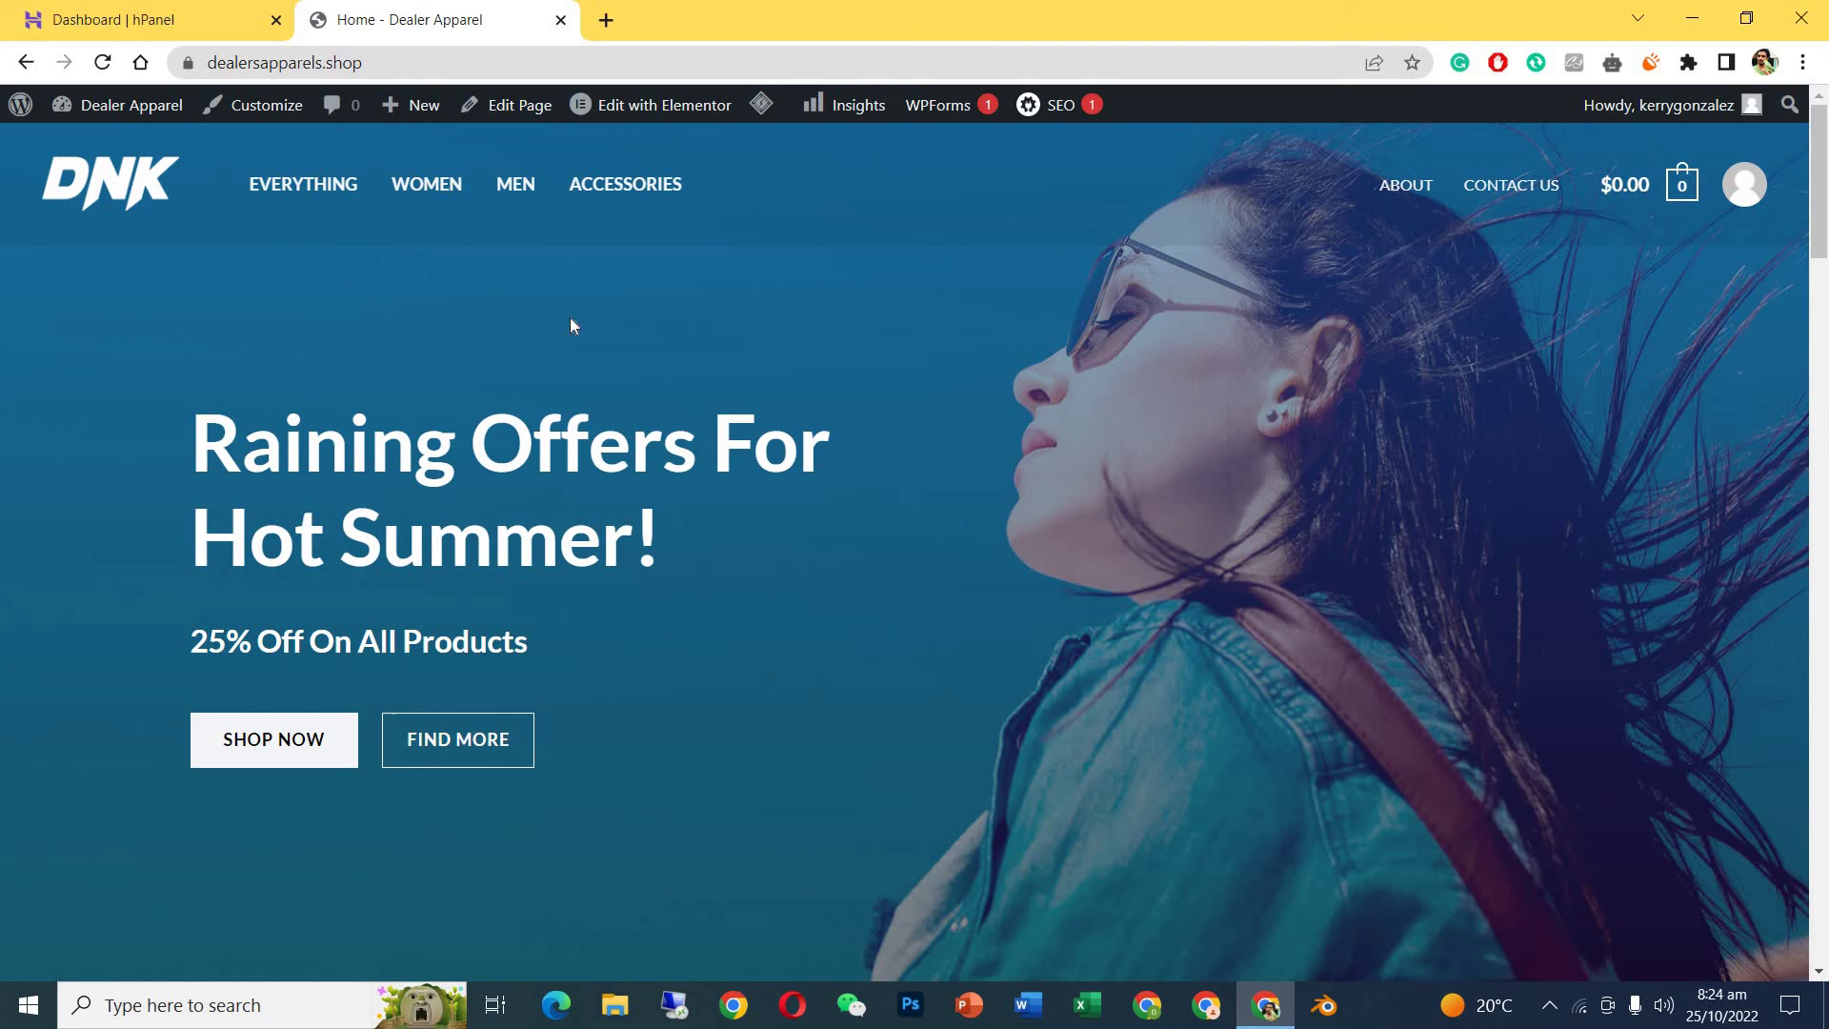
Open the homepage in Elementor, dismiss the AIOSEO notice, and clear the Shop Now button's link.
click(659, 109)
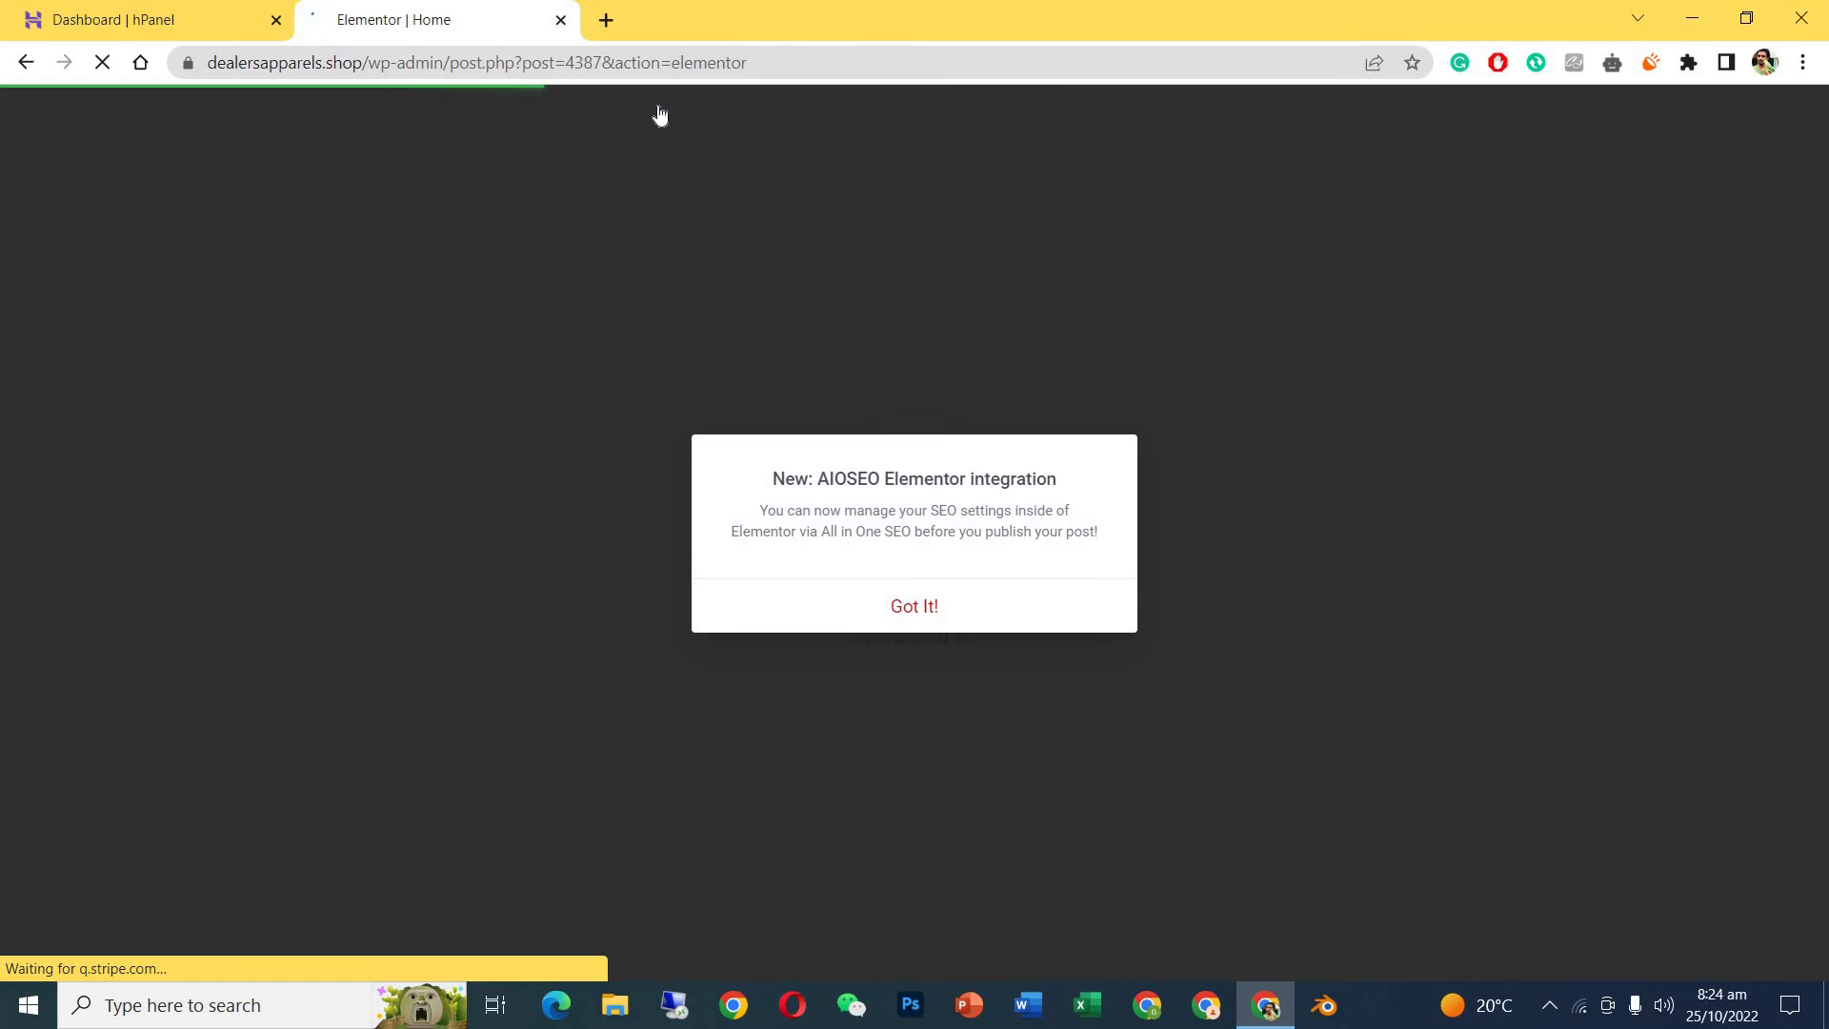
click(897, 601)
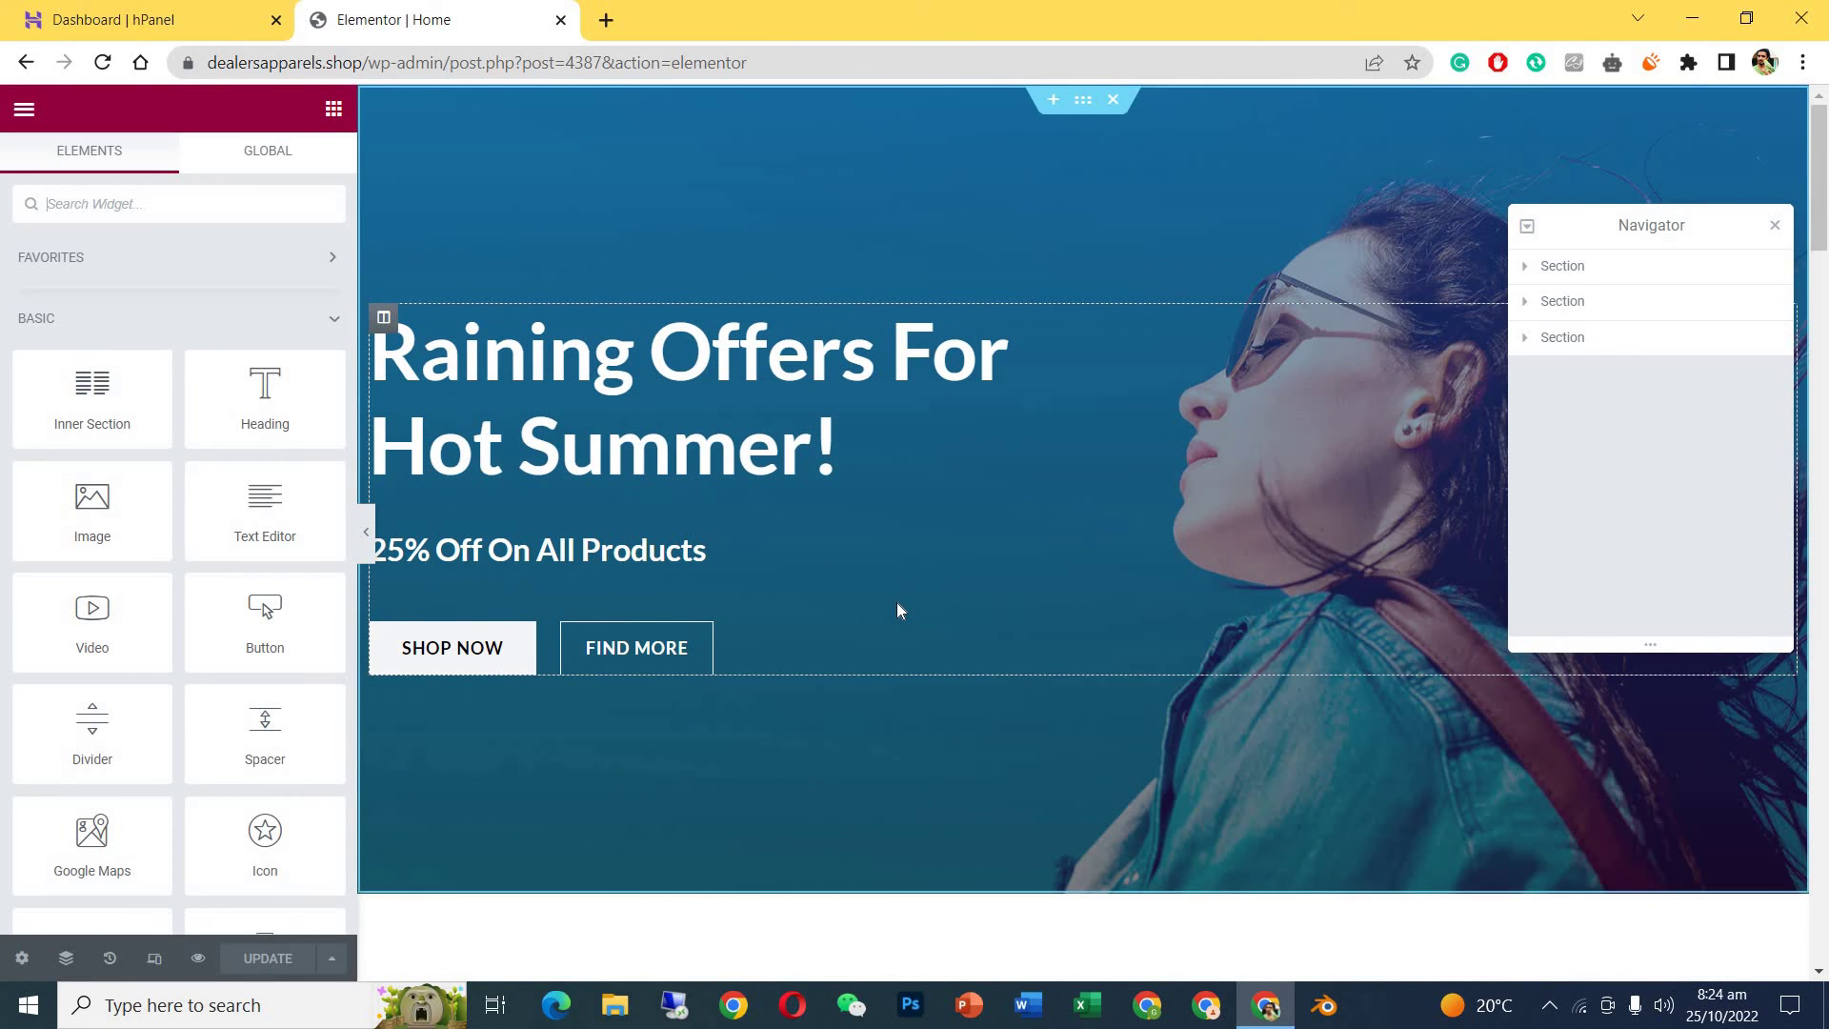
click(458, 650)
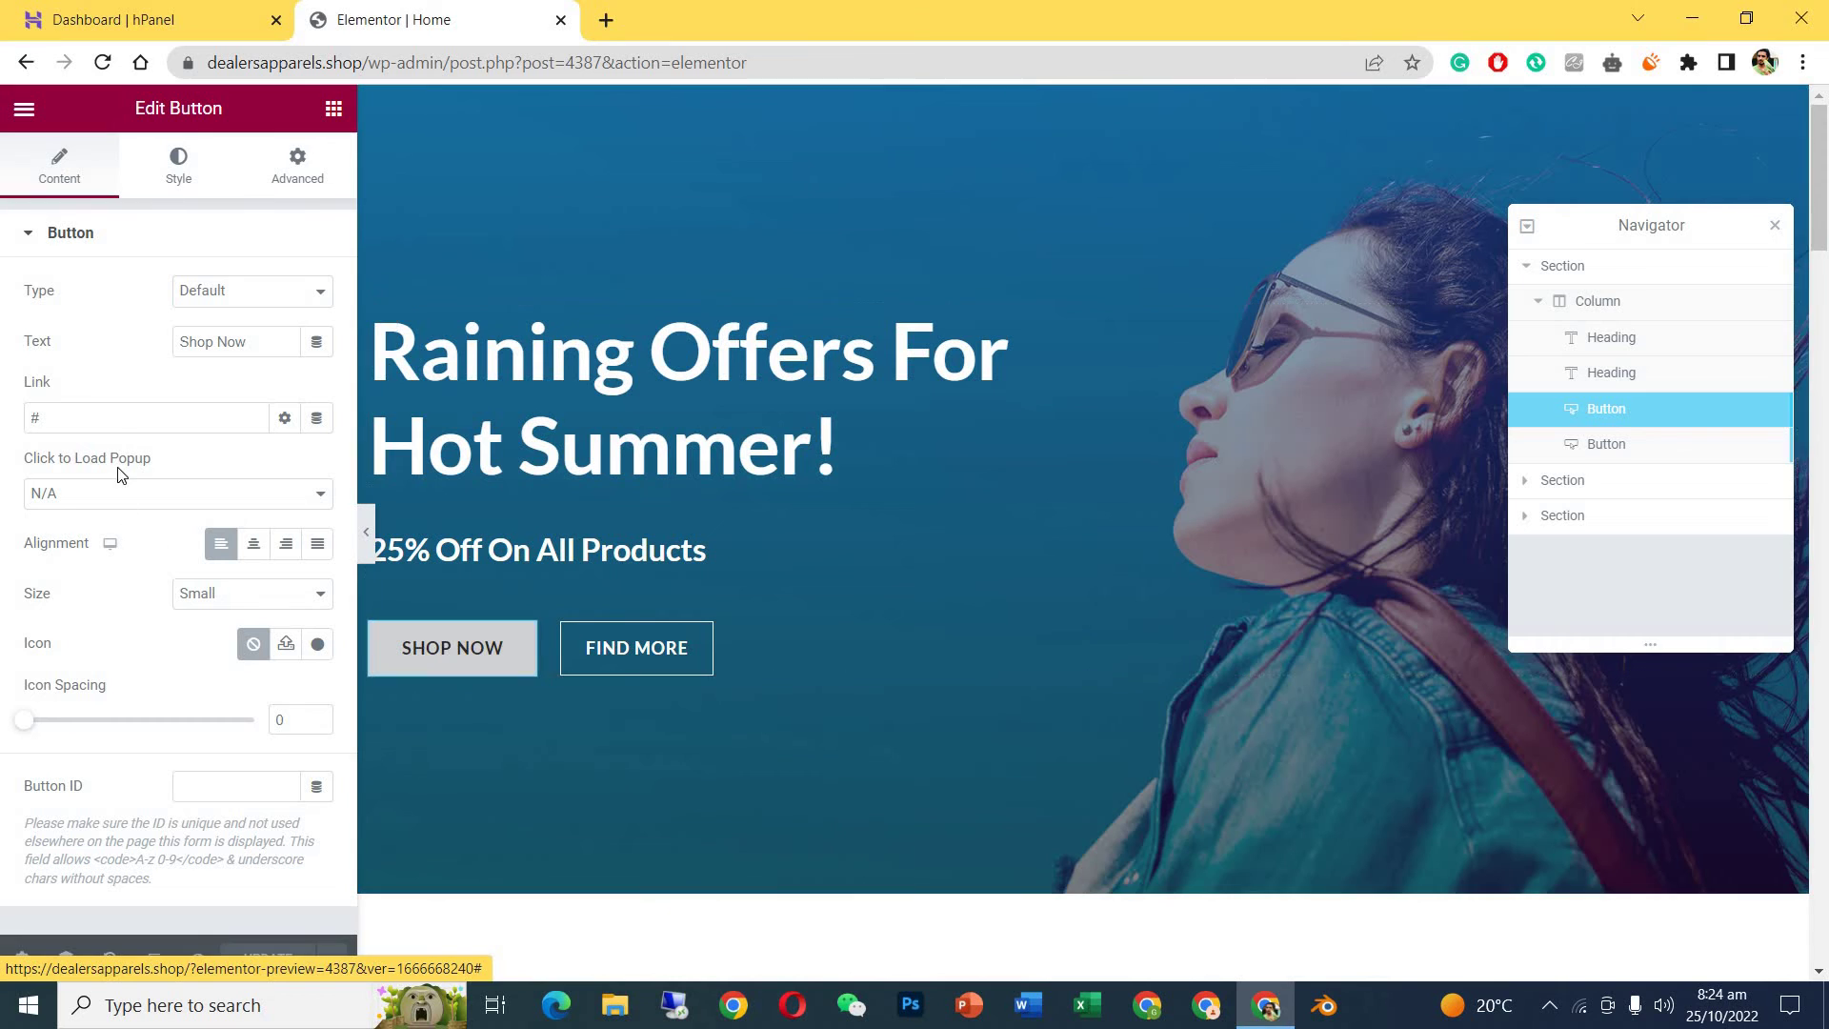
click(117, 431)
key(BackSpace)
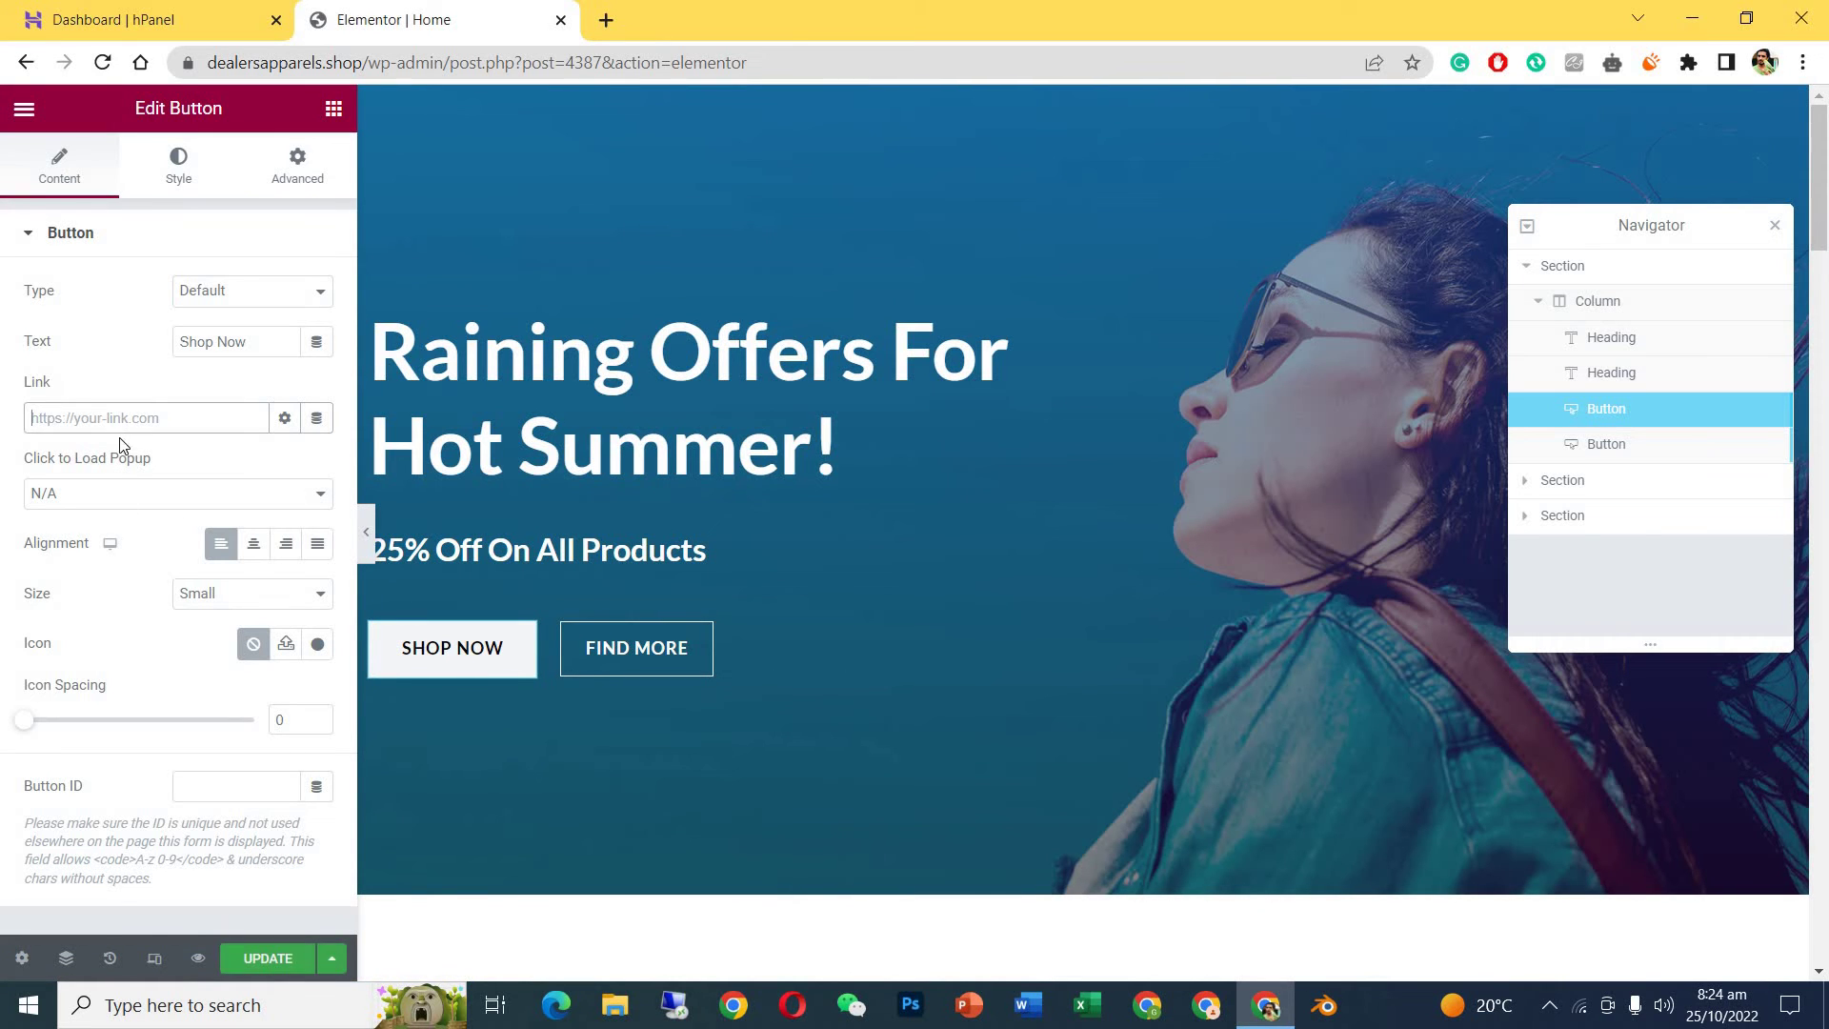
click(556, 1003)
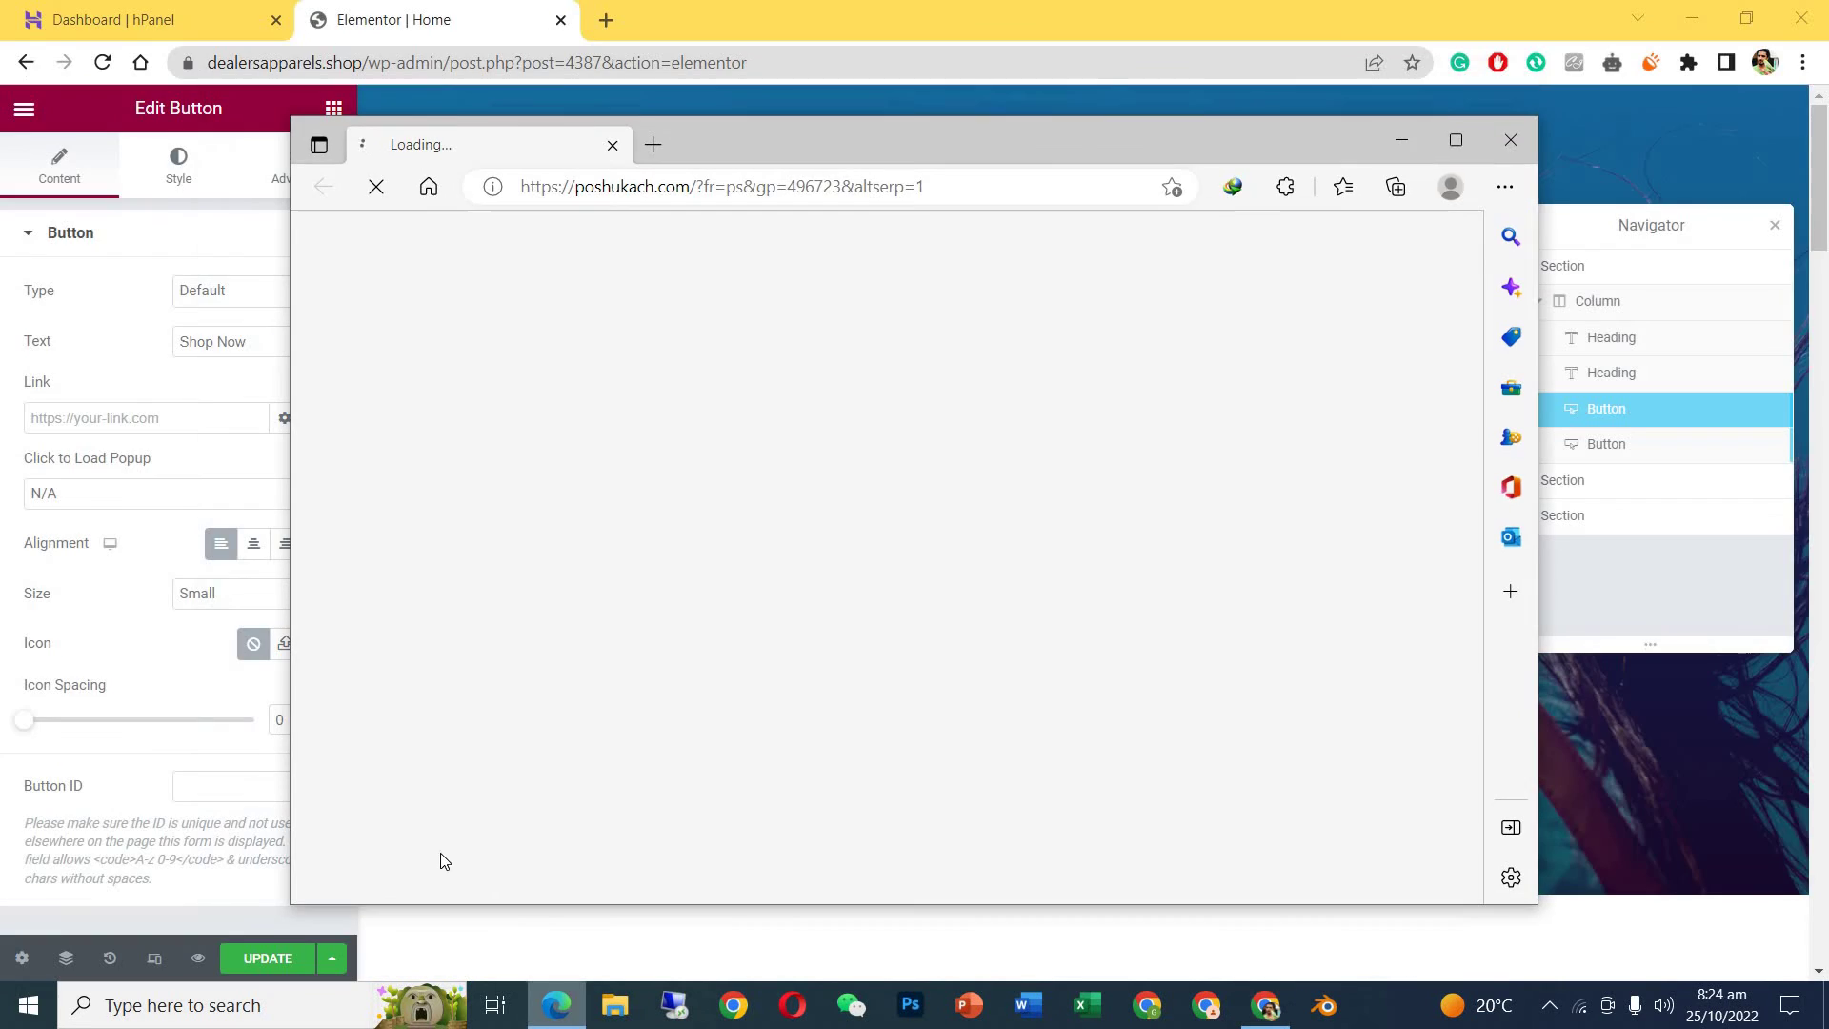
click(1450, 142)
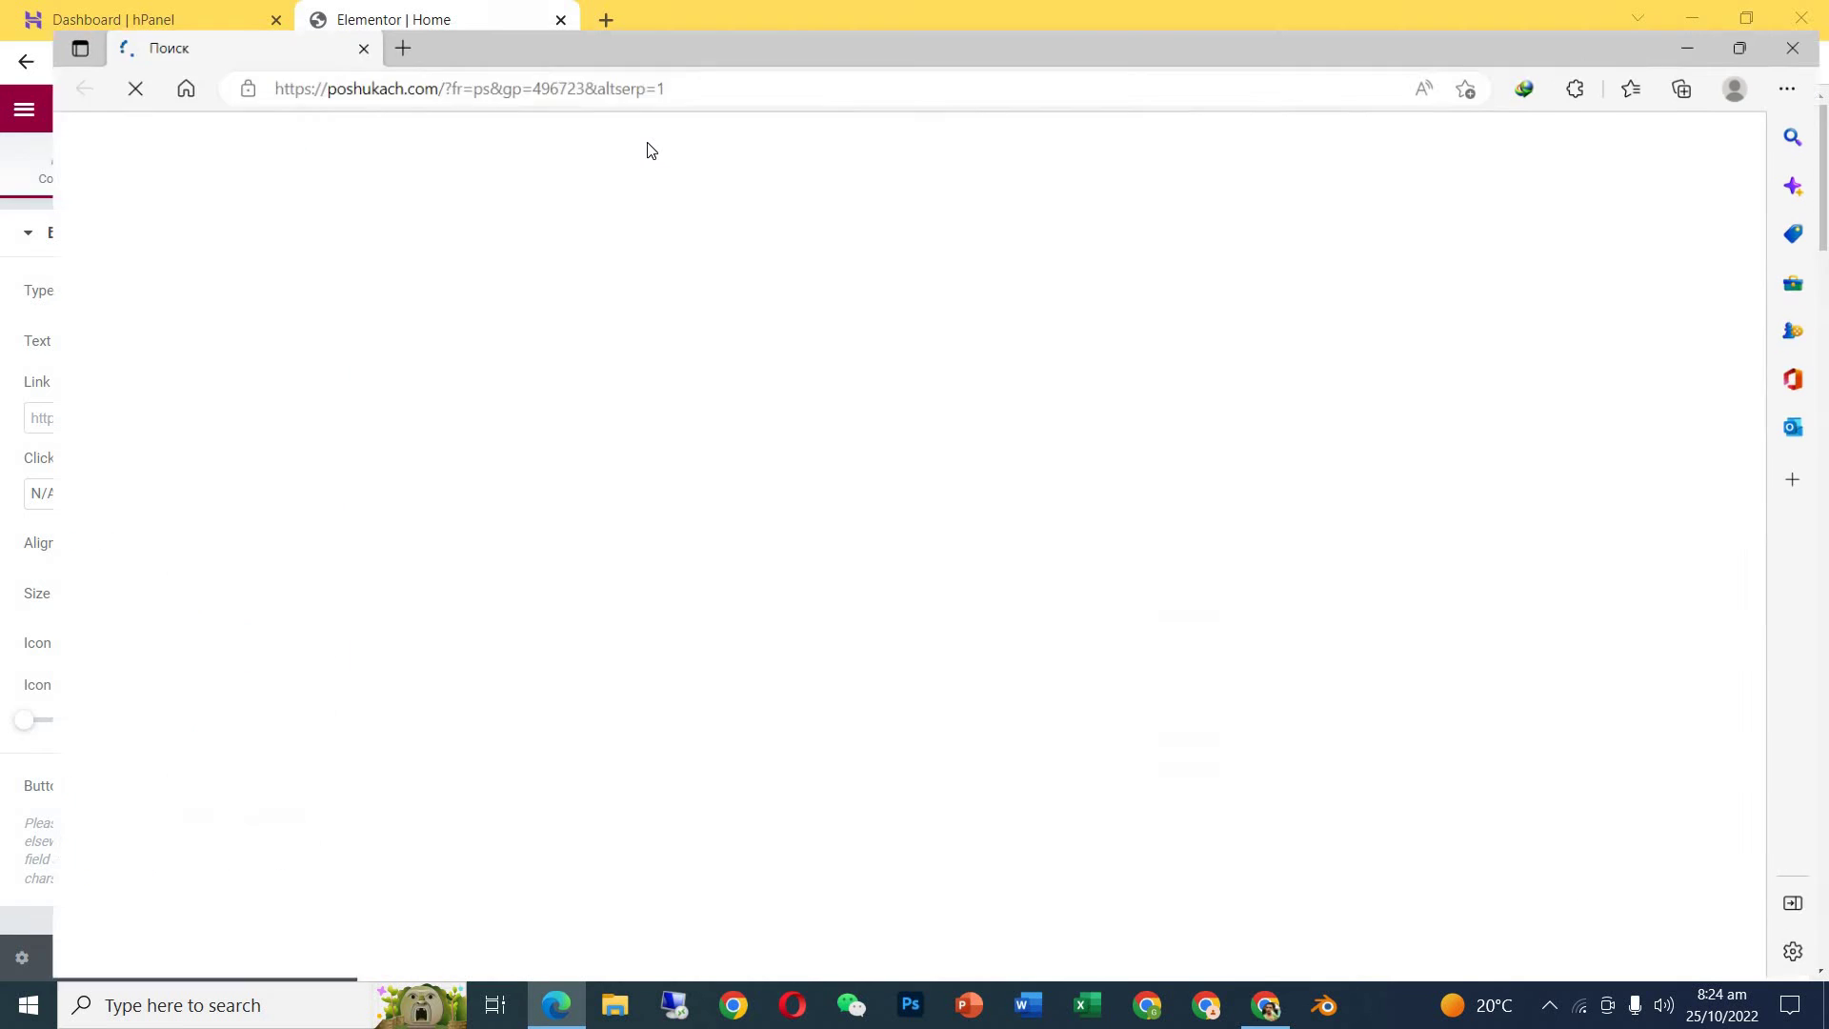
click(402, 60)
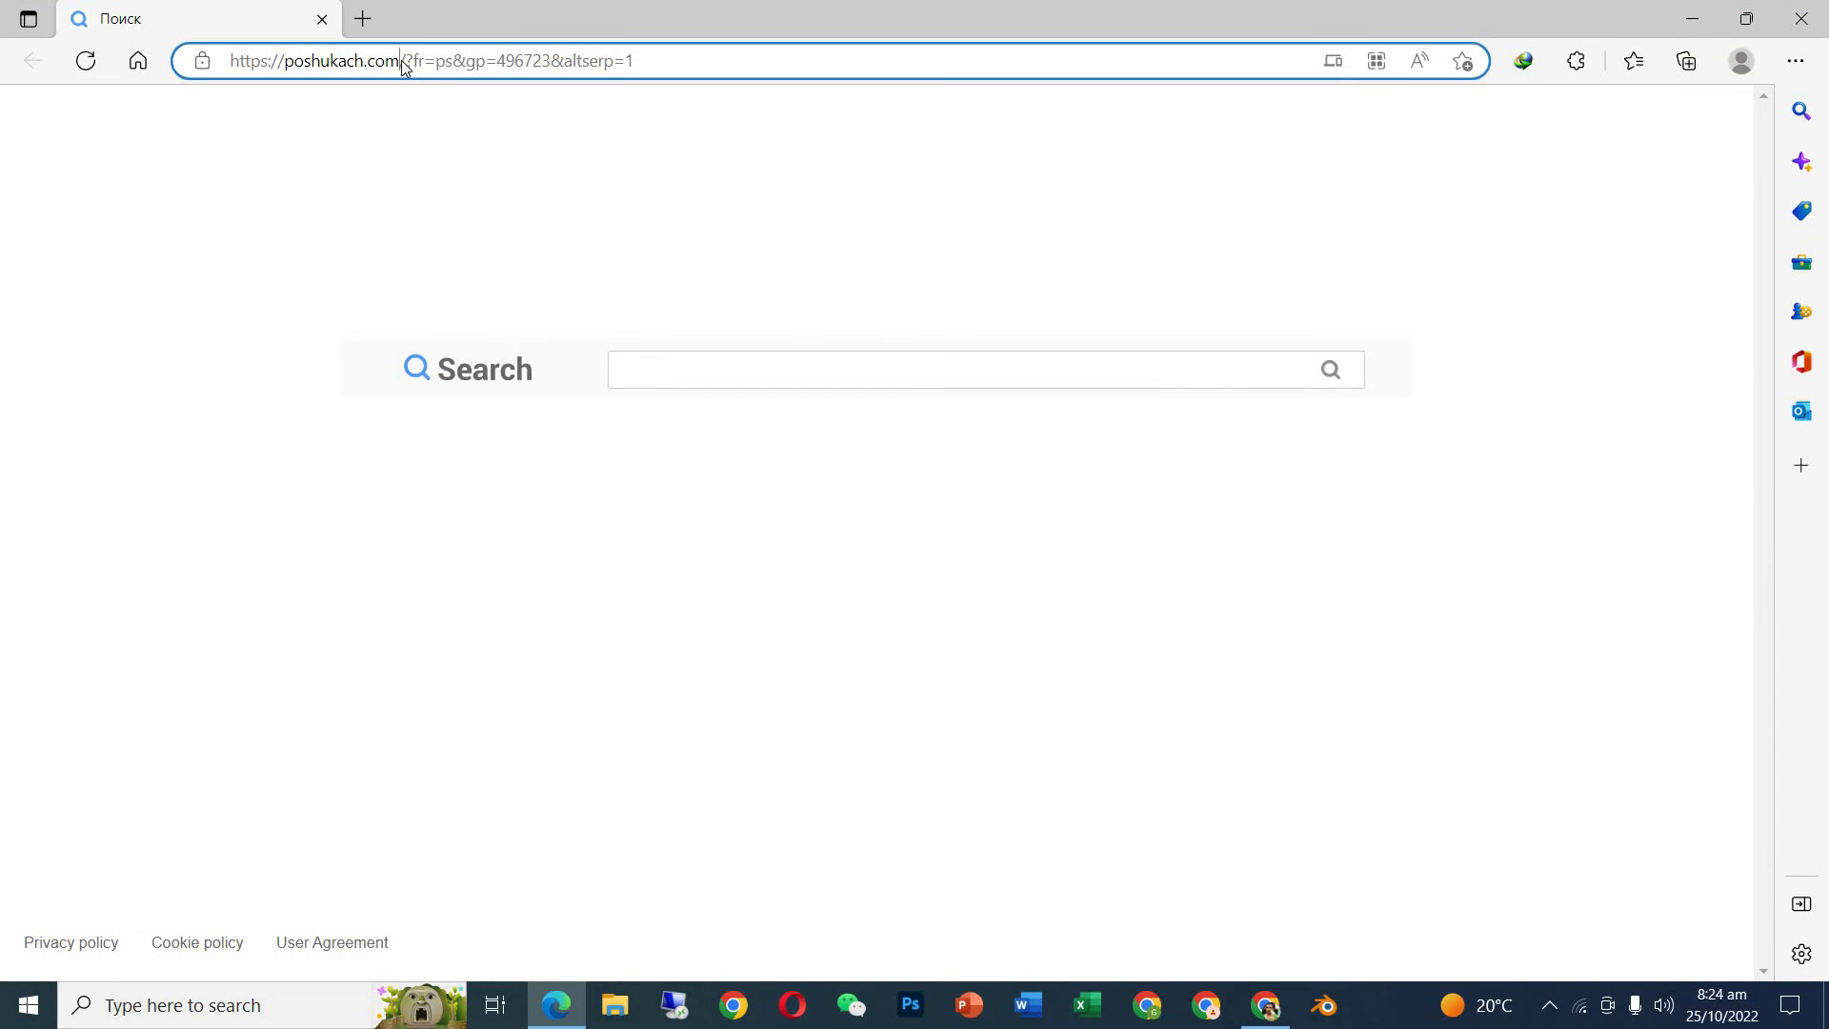
text(https://dealersapparels.shop/)
key(Return)
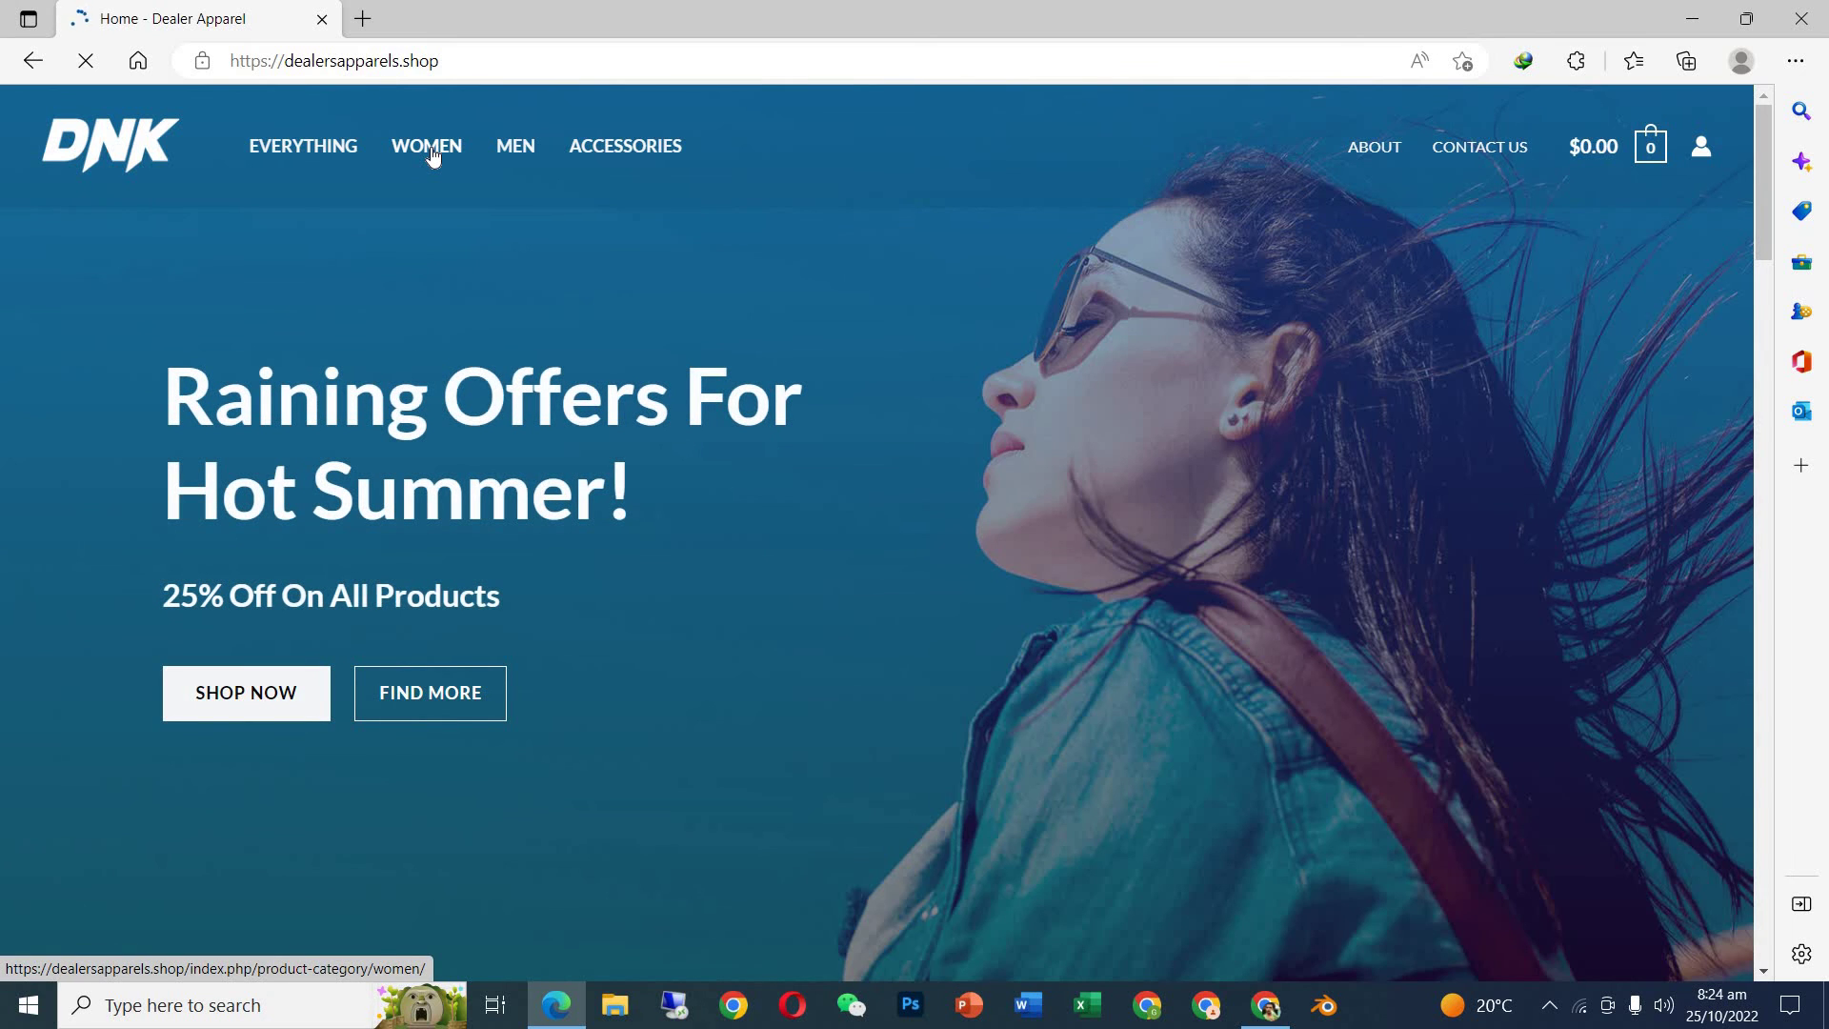
Open the Buddha Bracelet product from the Women category and copy its page address.
click(431, 156)
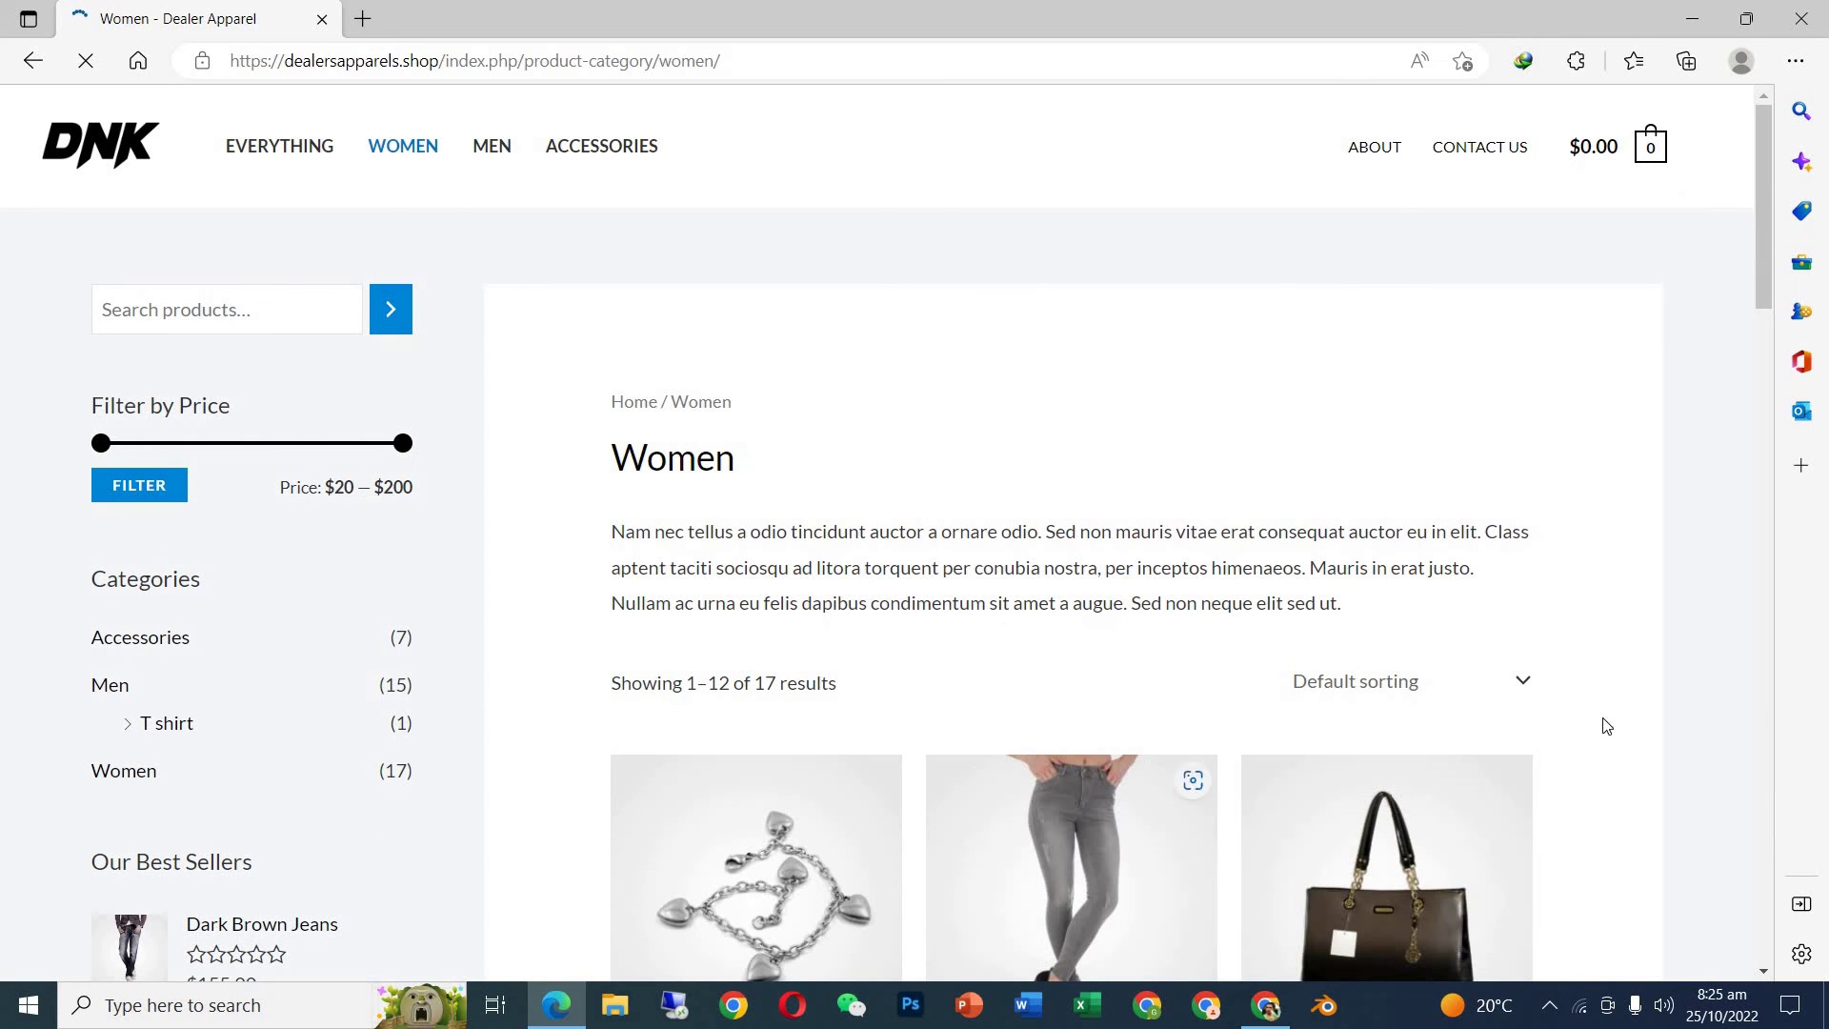
scroll(1760, 341, down, 2)
scroll(1758, 362, down, 6)
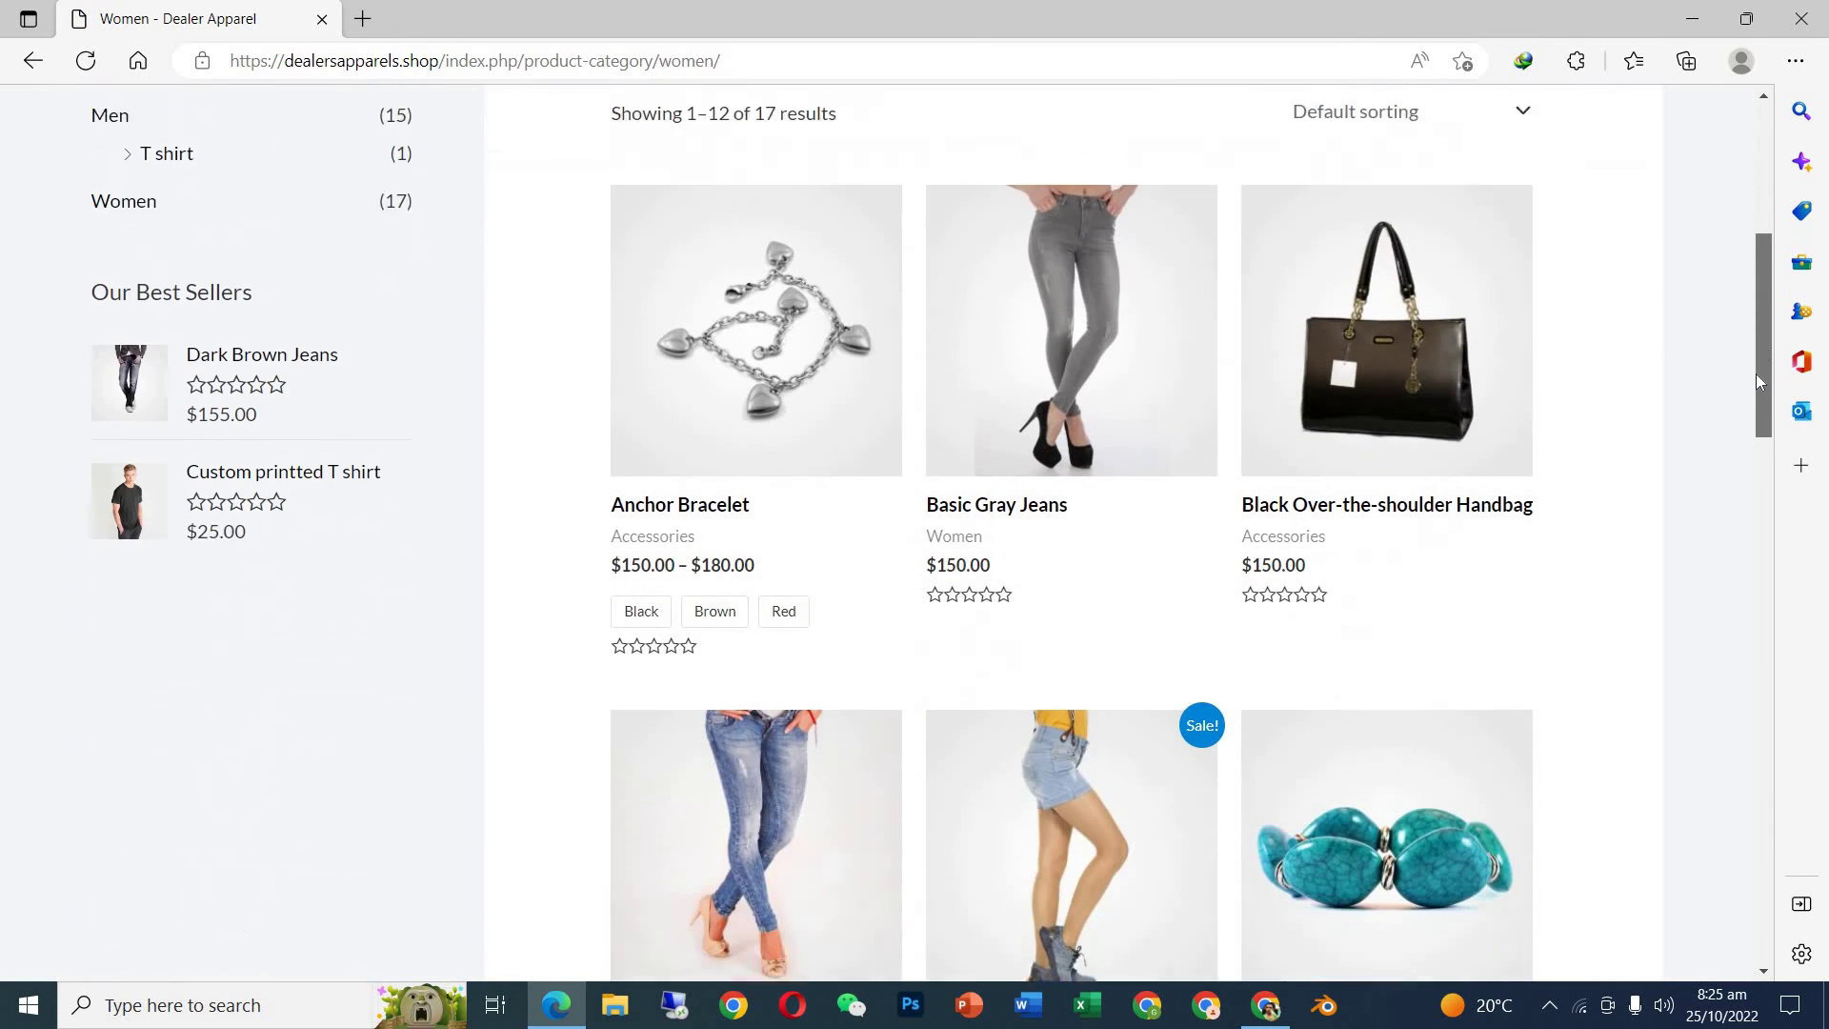
scroll(1743, 448, down, 5)
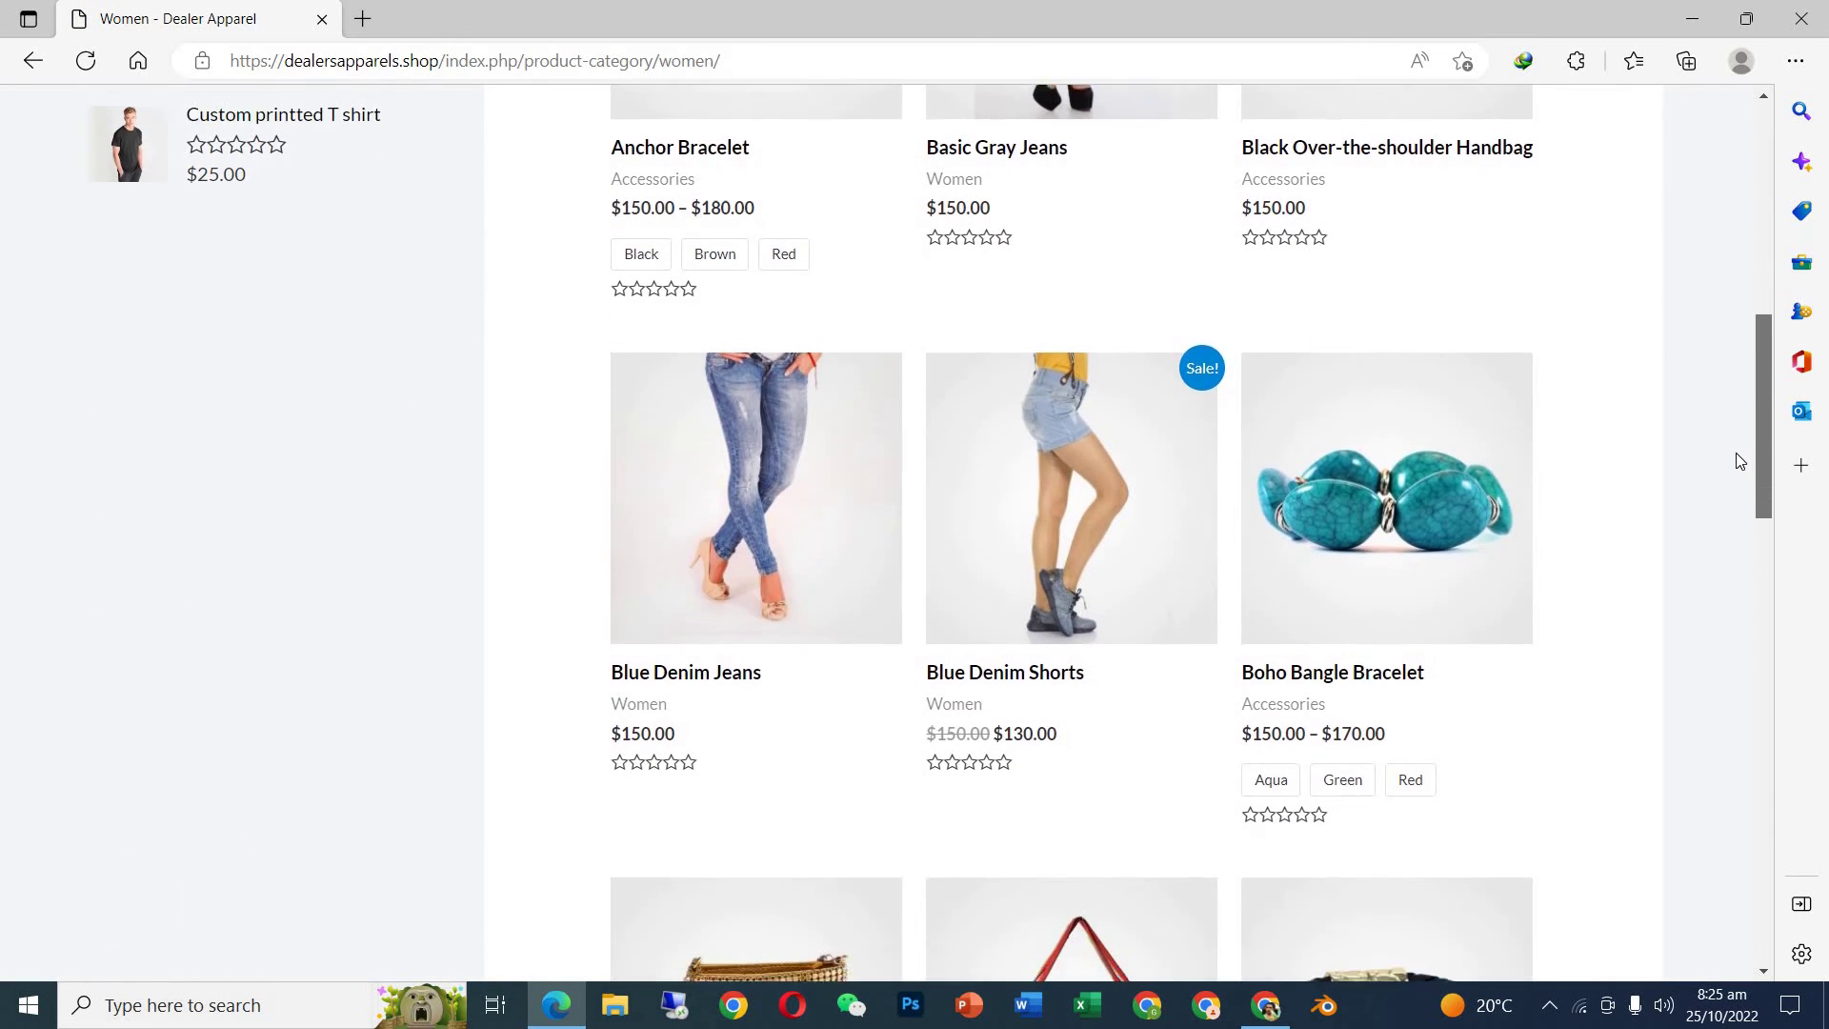
scroll(1719, 586, down, 2)
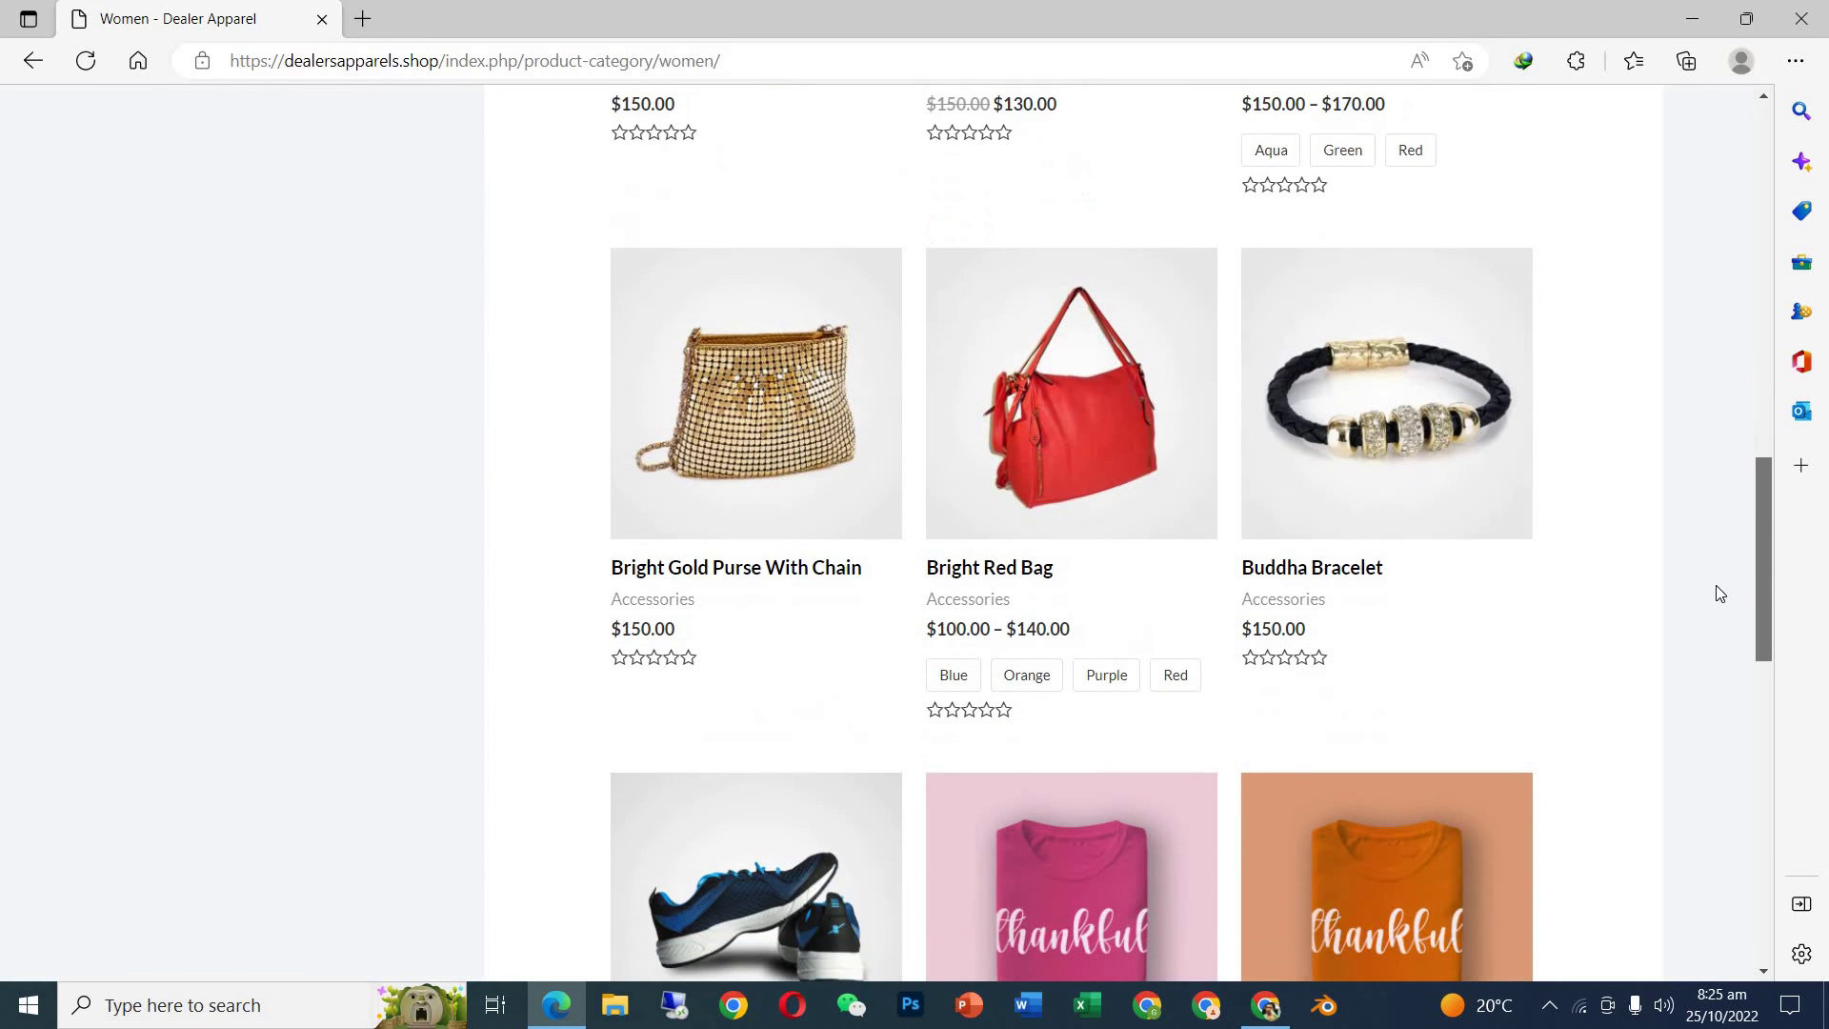
click(1351, 565)
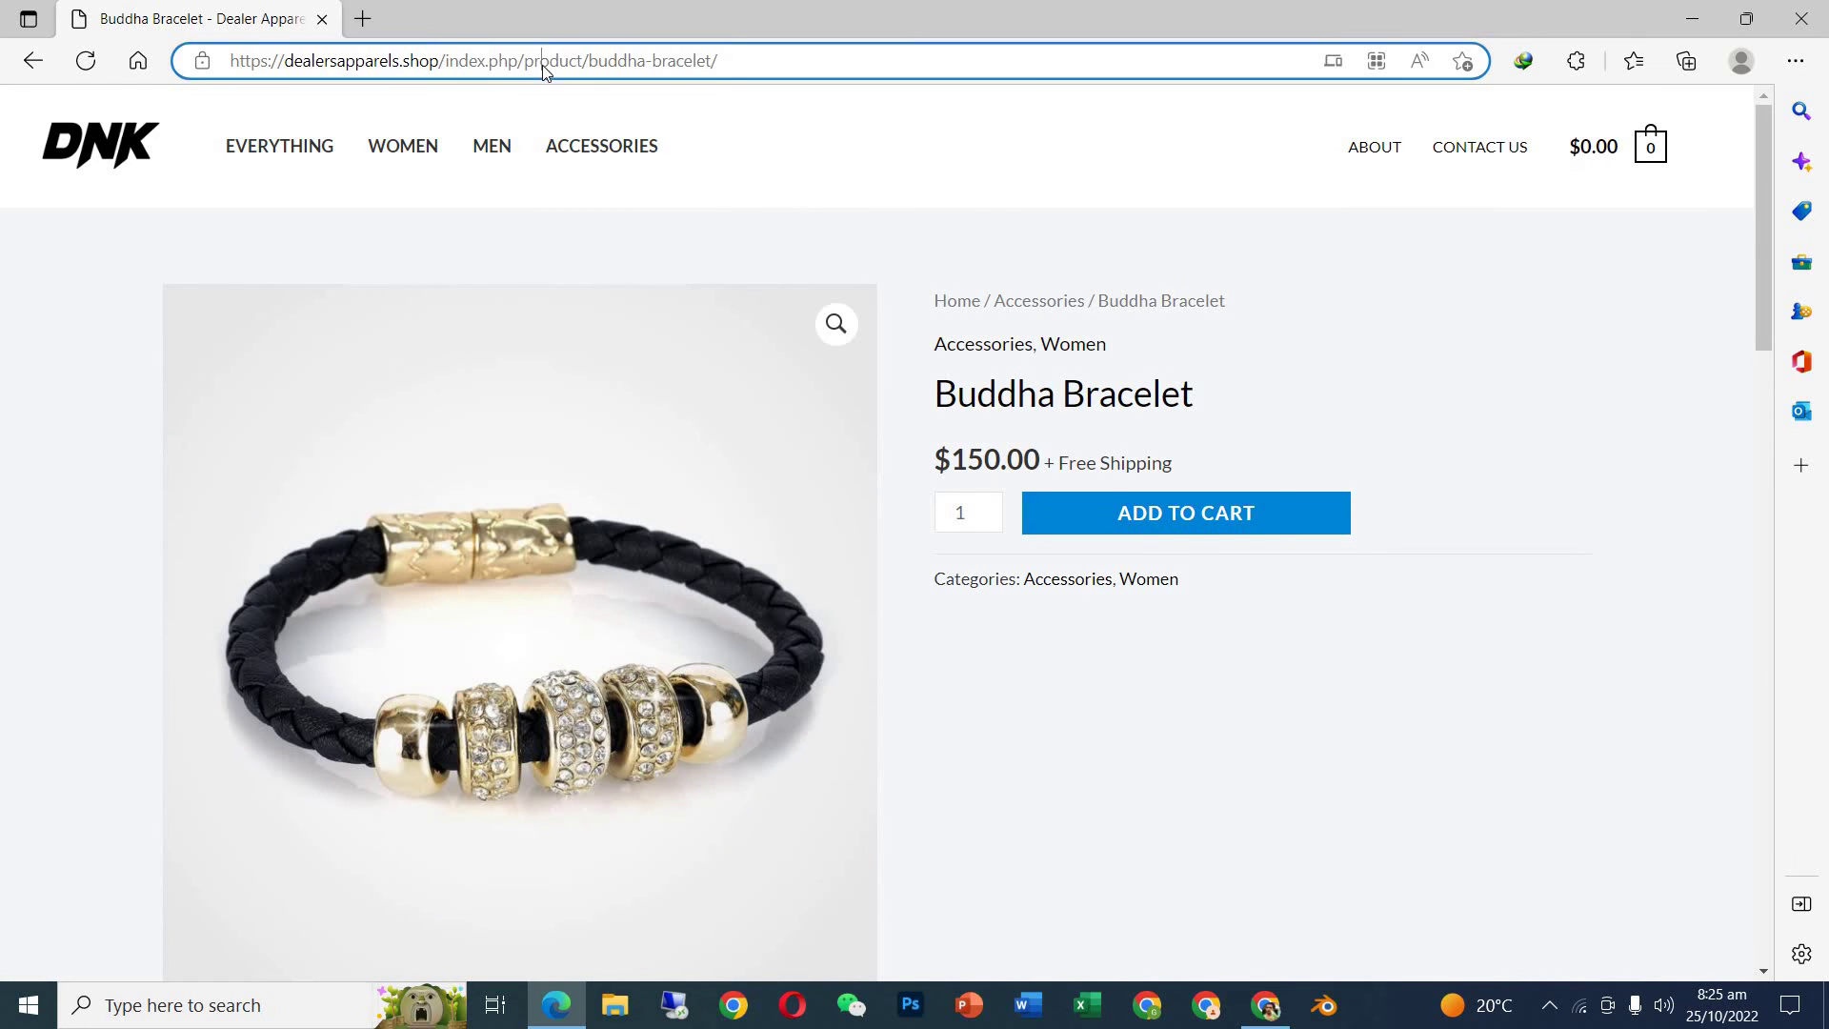
click(542, 62)
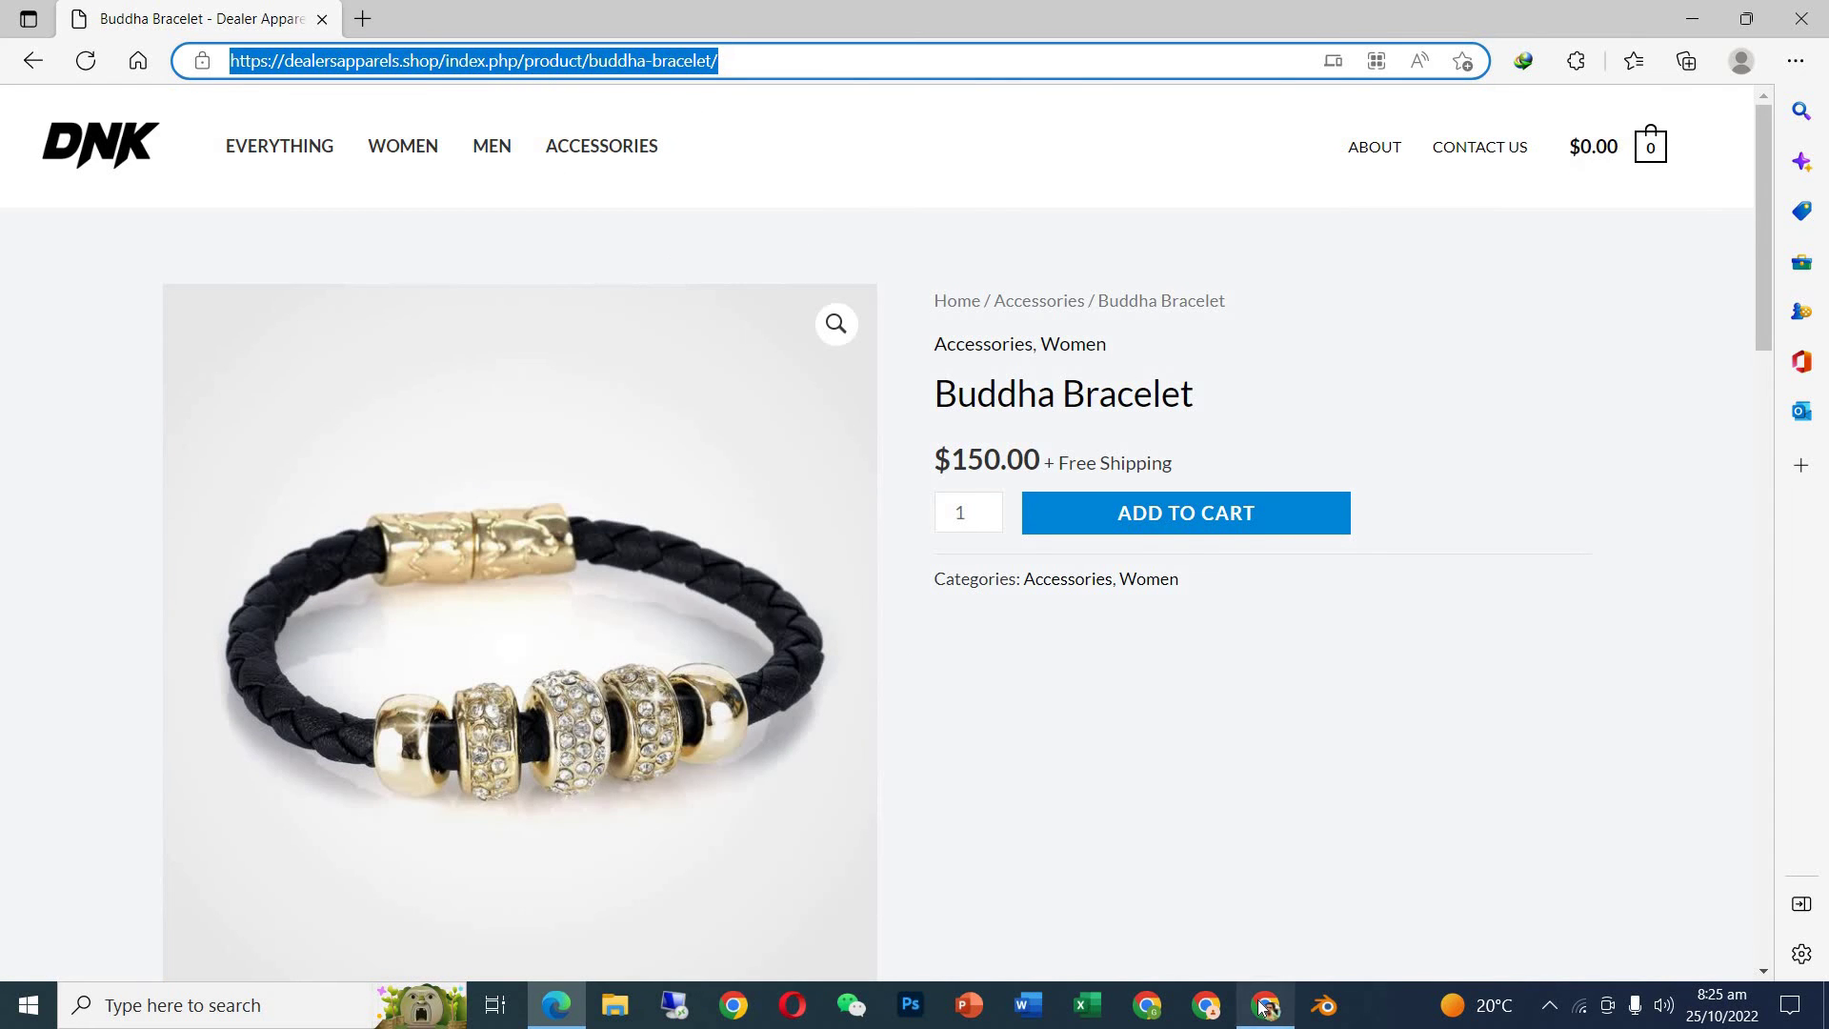
Switch back to Elementor in Chrome, set the Shop Now button's link to the copied Buddha Bracelet address, and update the page.
click(1266, 1005)
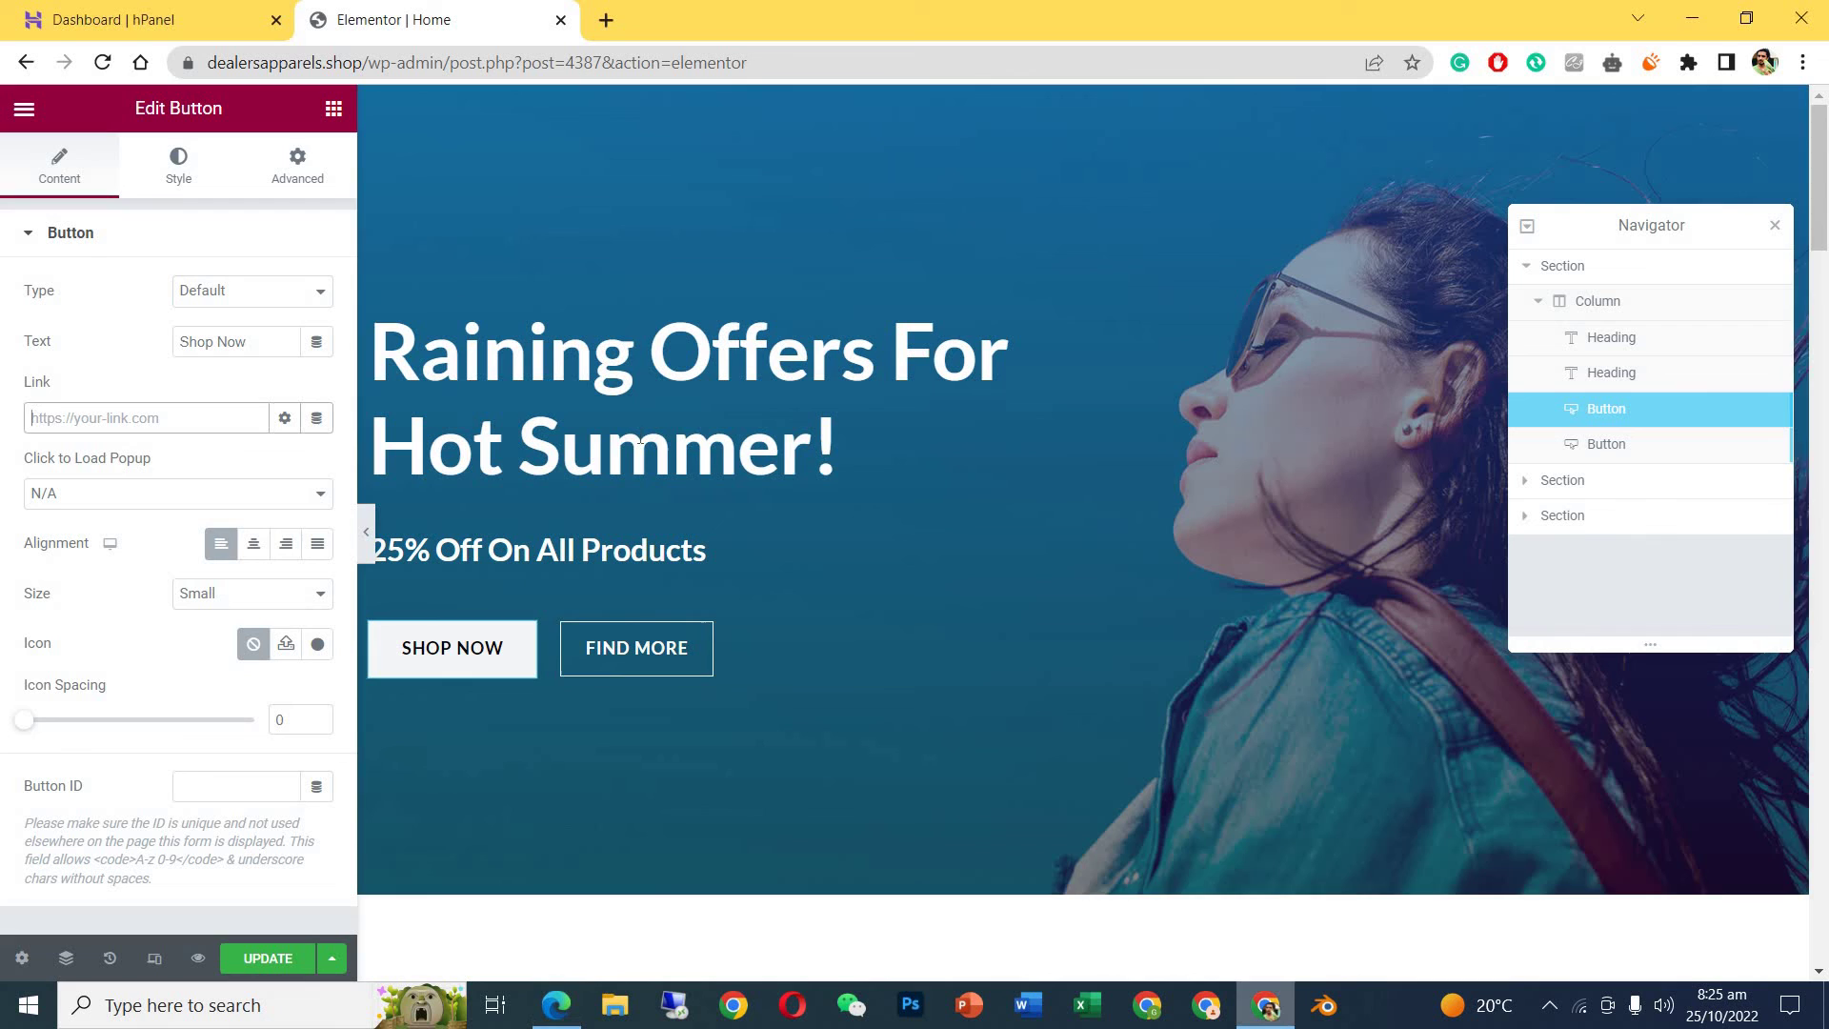
click(123, 417)
key(ctrl+v)
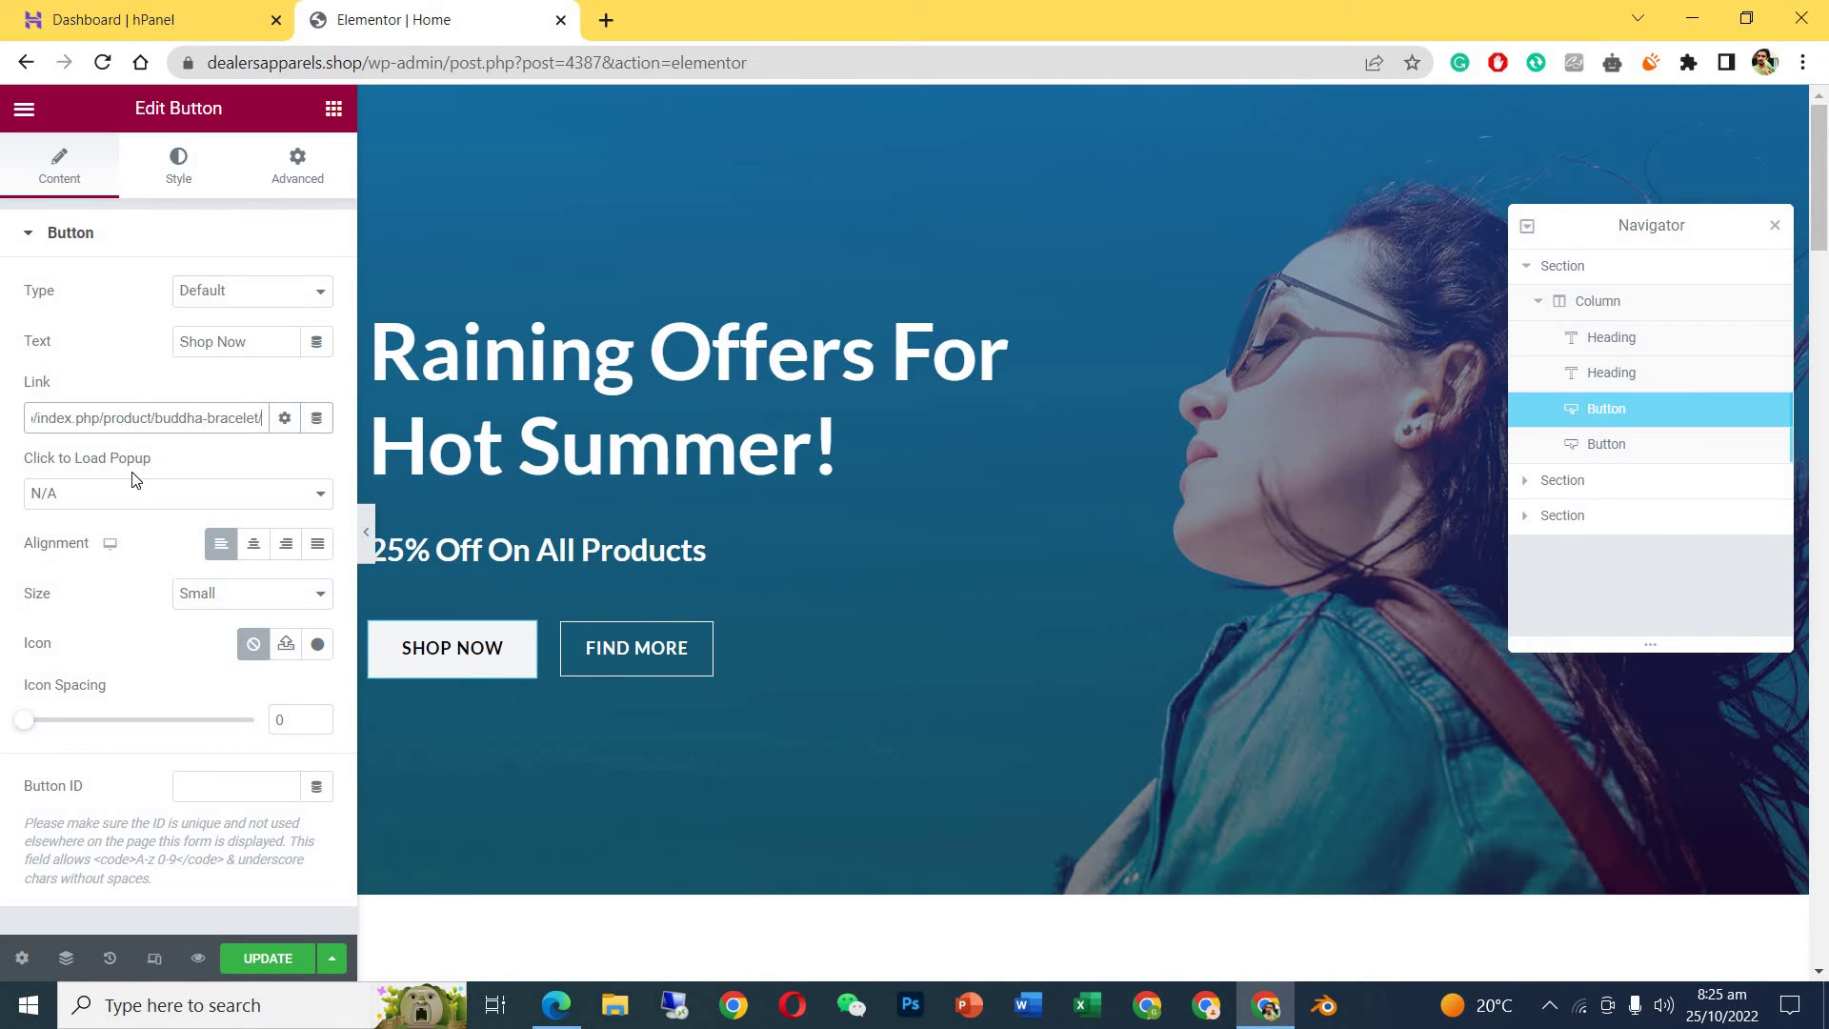
click(321, 495)
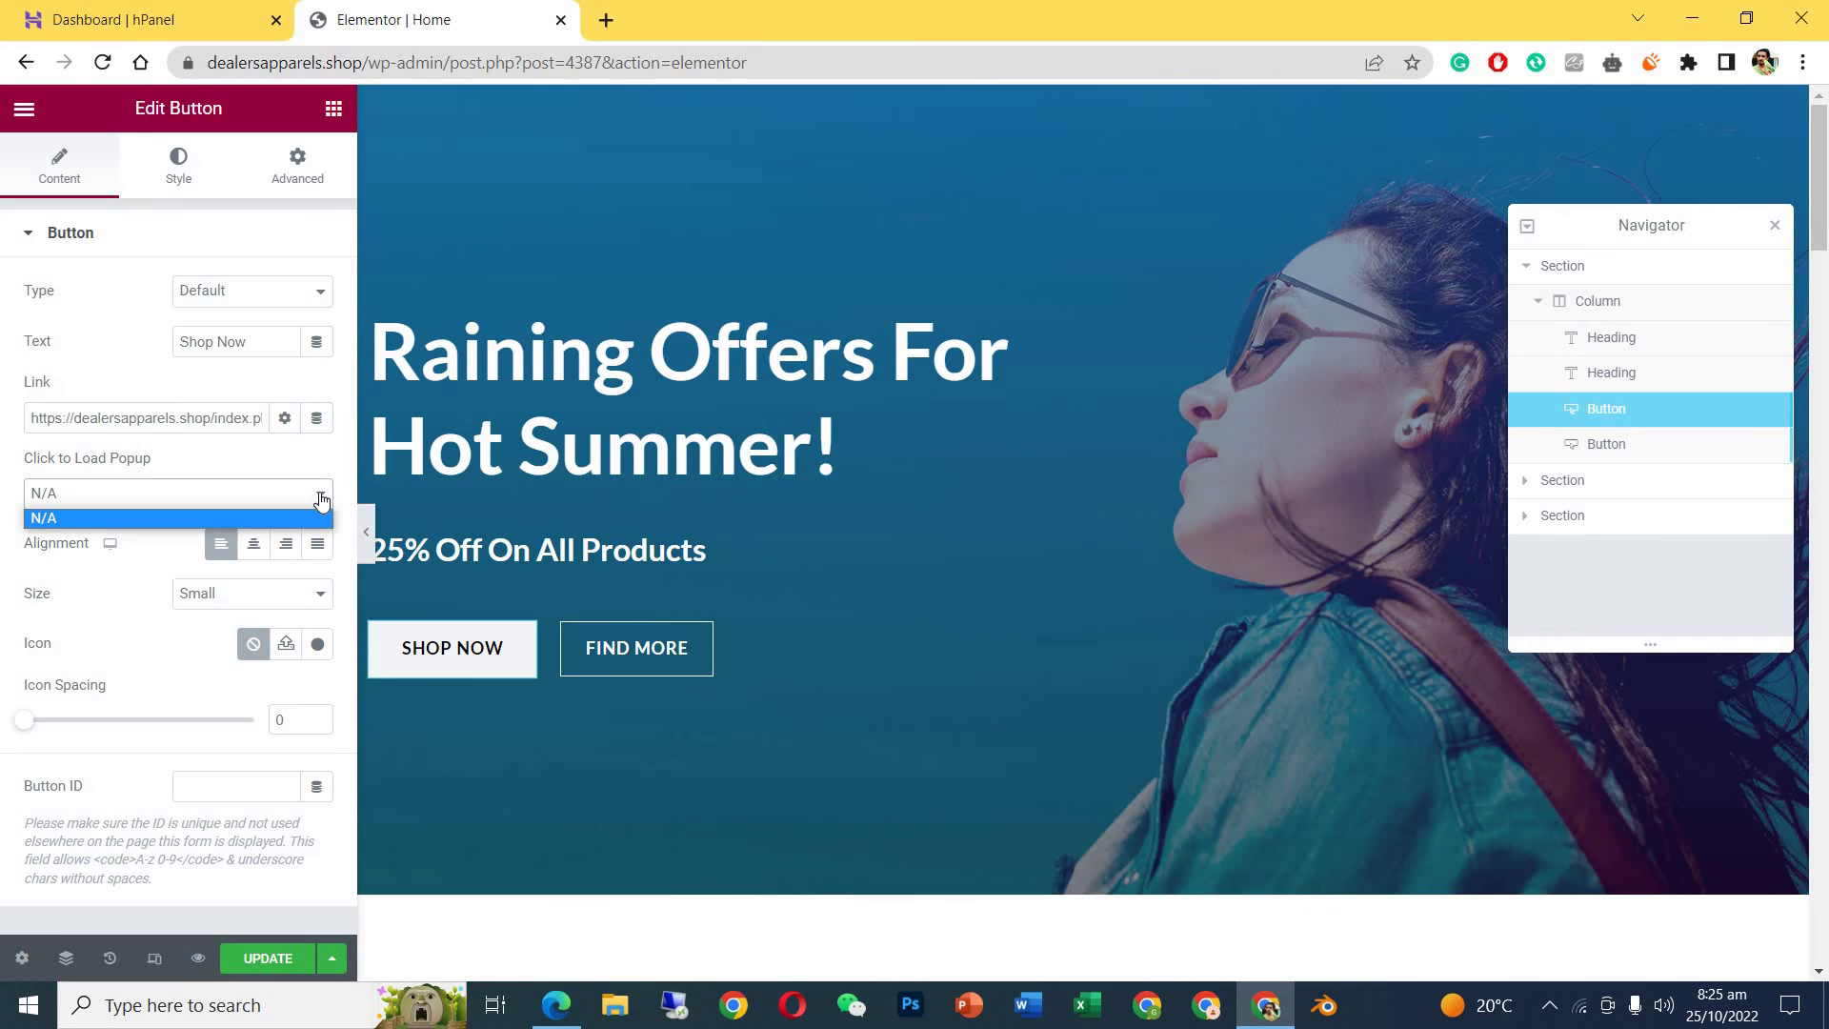
click(121, 345)
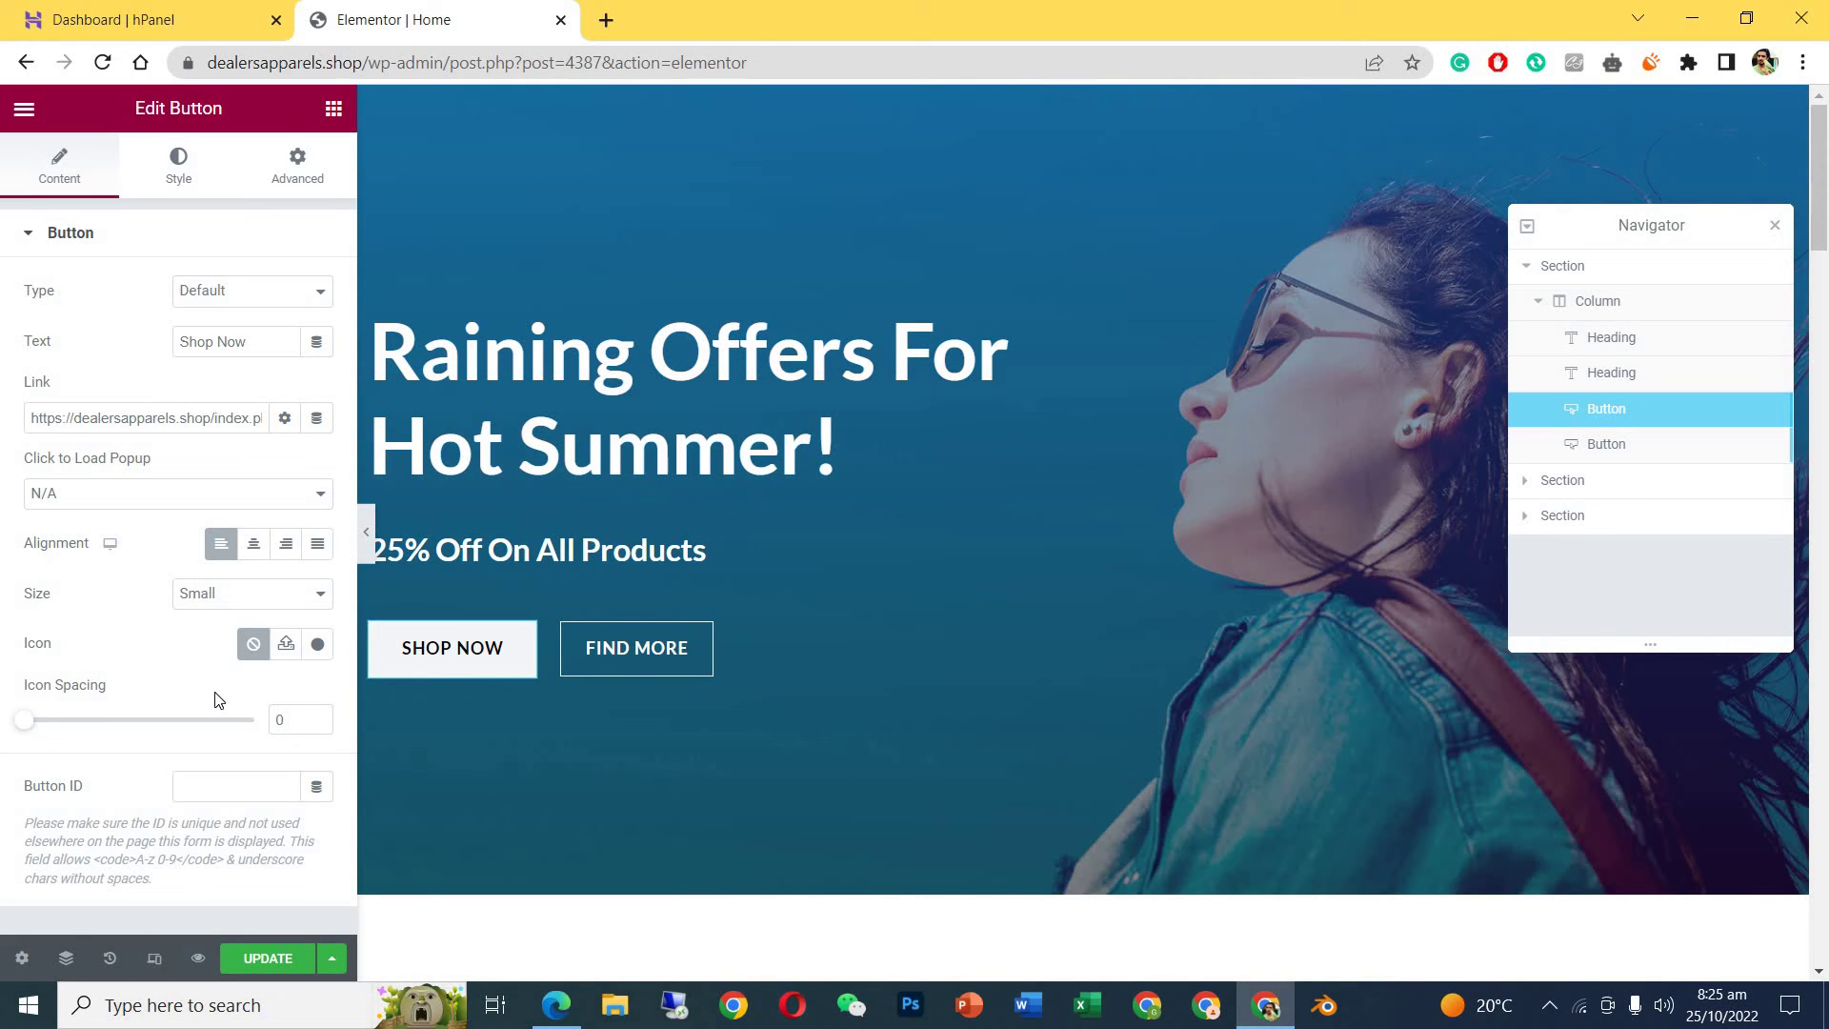
click(265, 960)
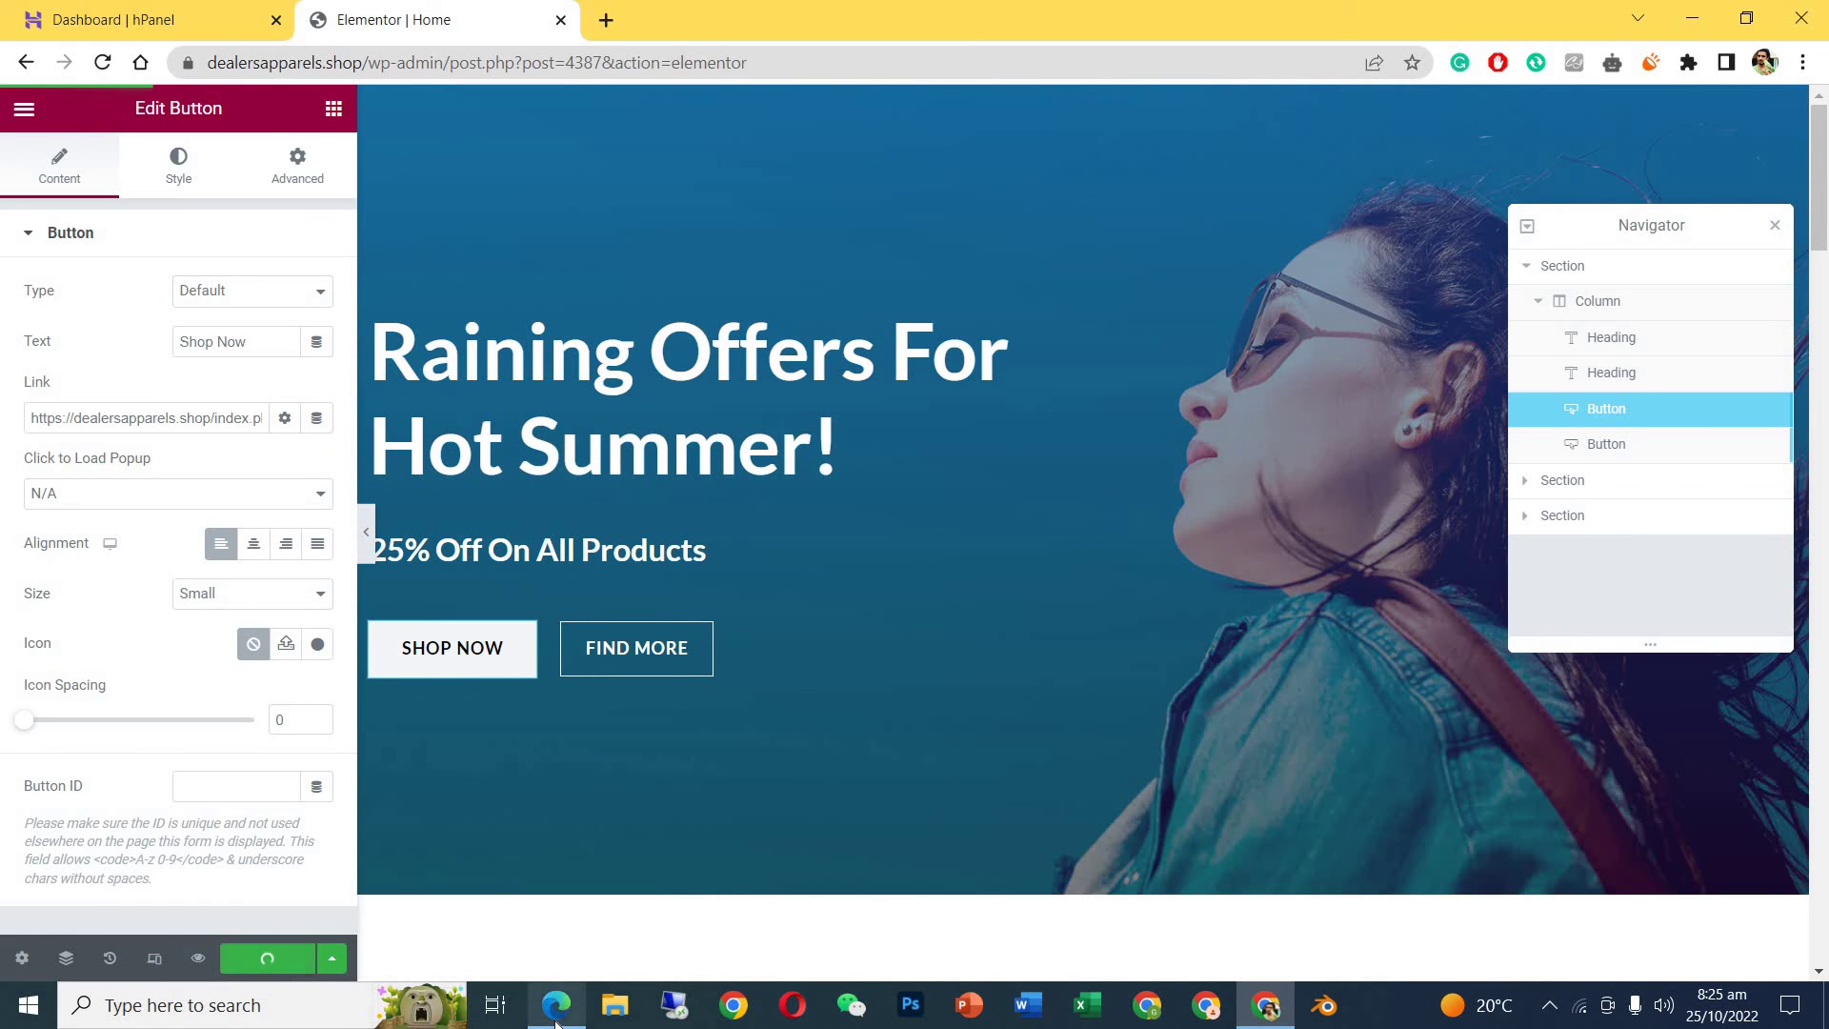
Switch to Microsoft Edge, return to the store homepage, and test the Shop Now button's link.
click(552, 906)
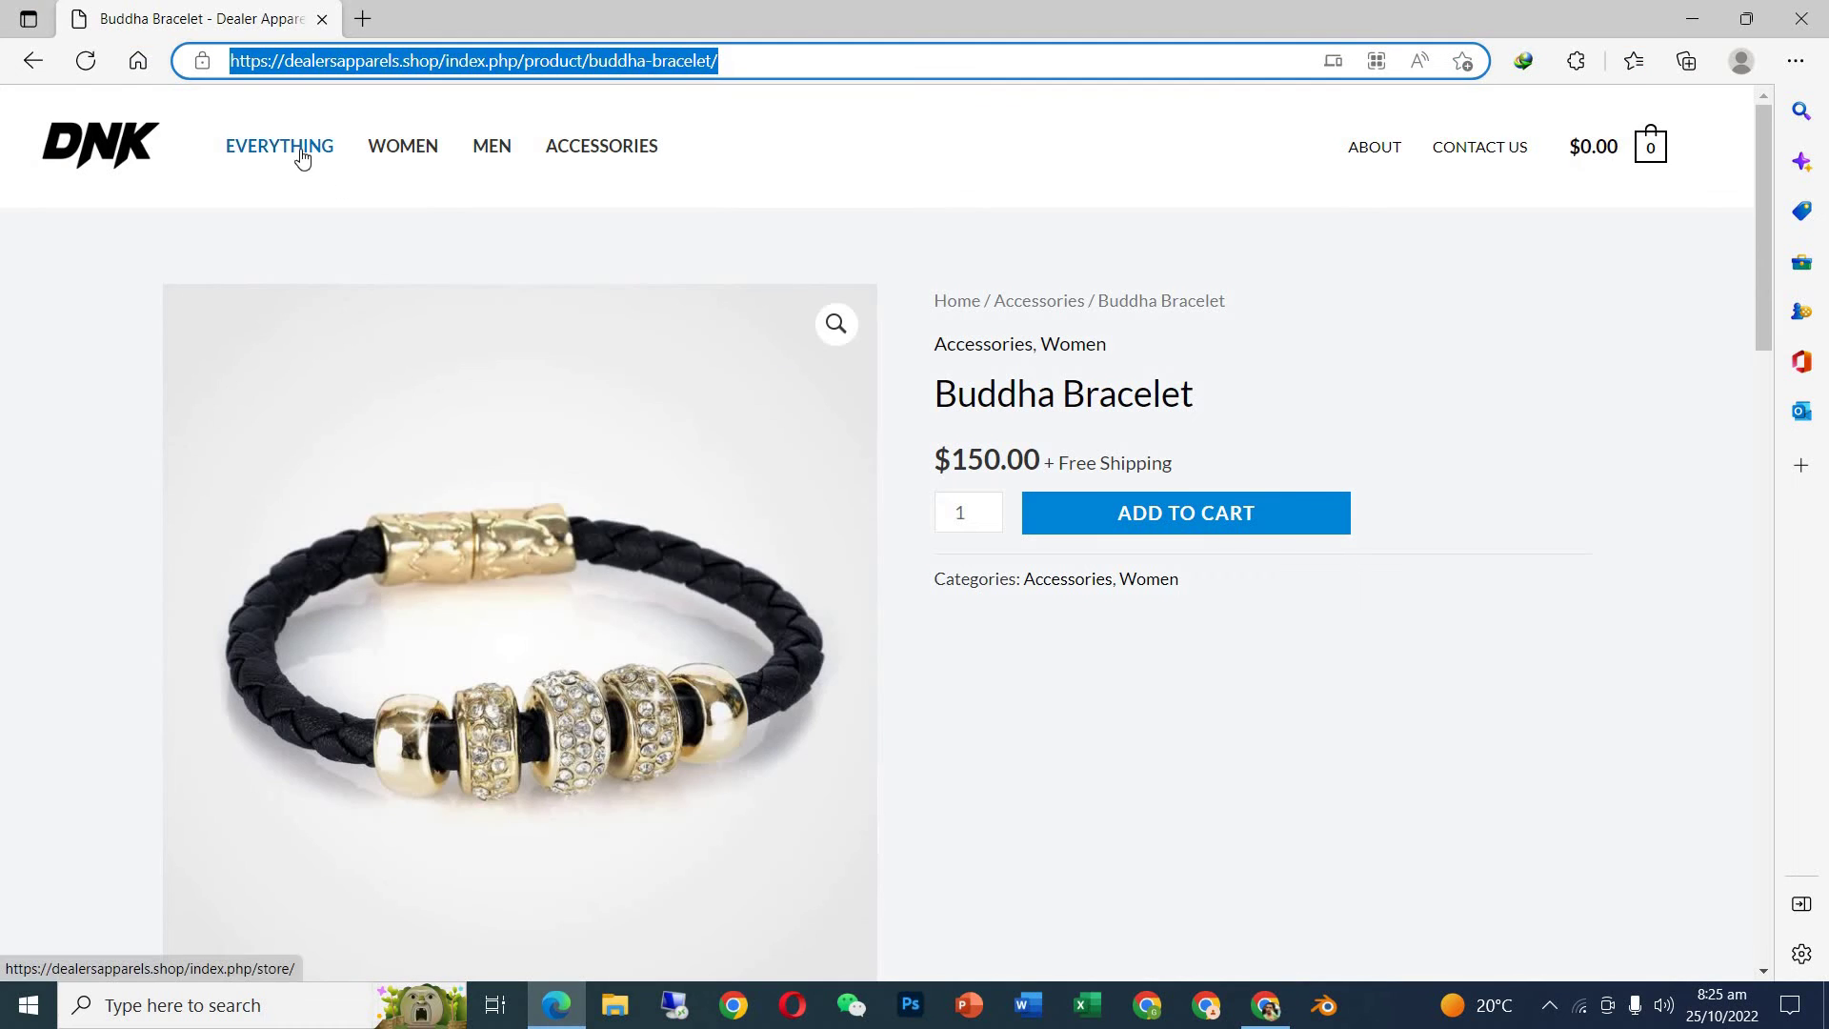
click(132, 150)
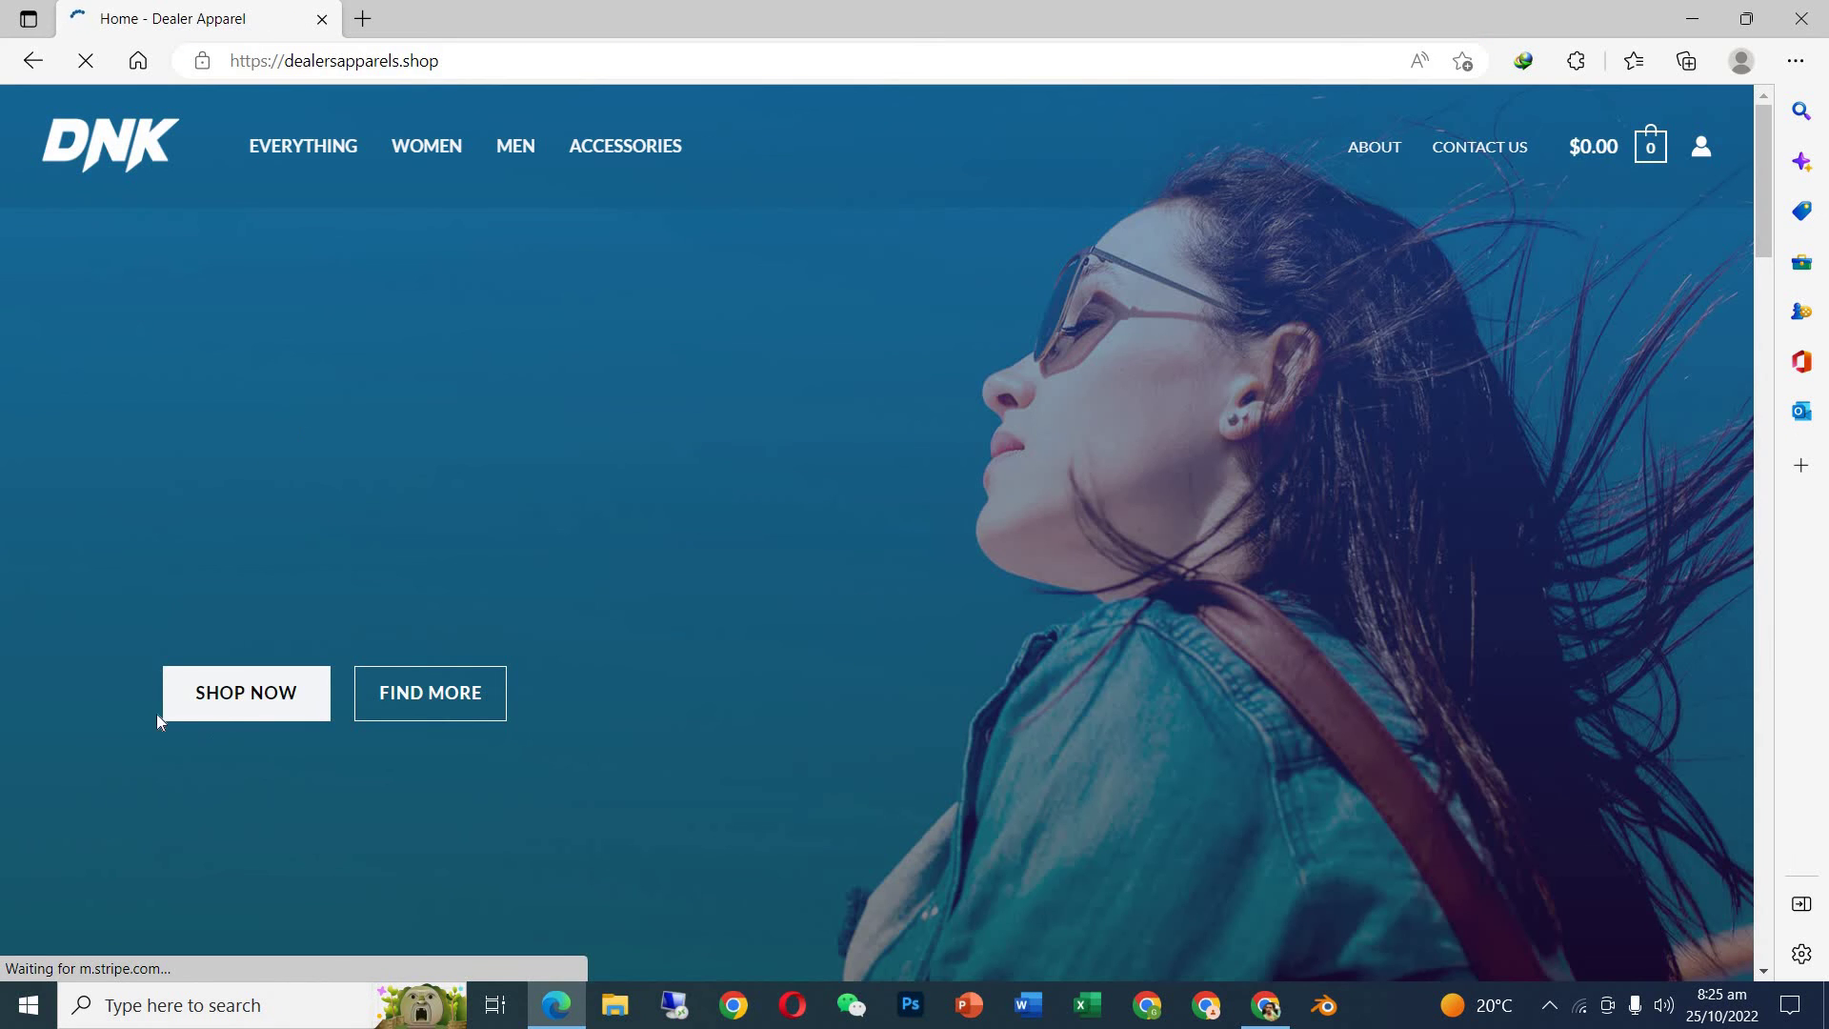
click(233, 703)
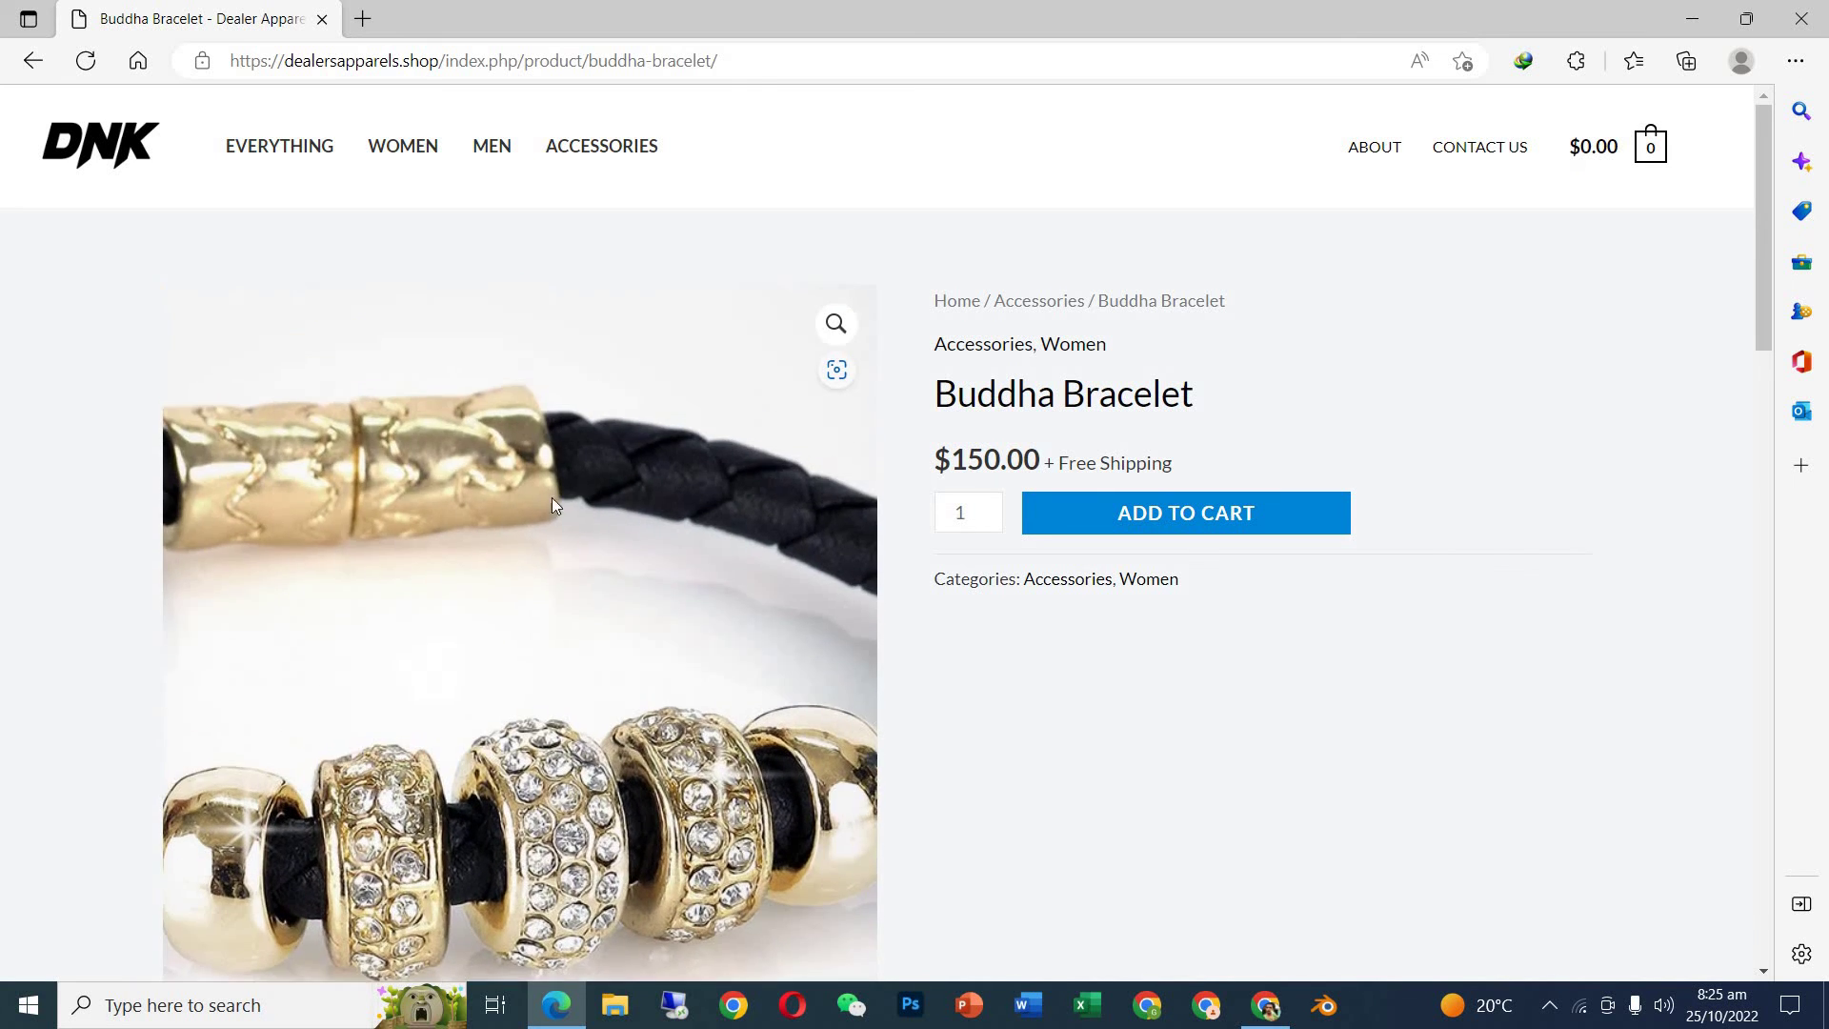
Open the Accessories category and review its product listing down to the footer.
click(570, 160)
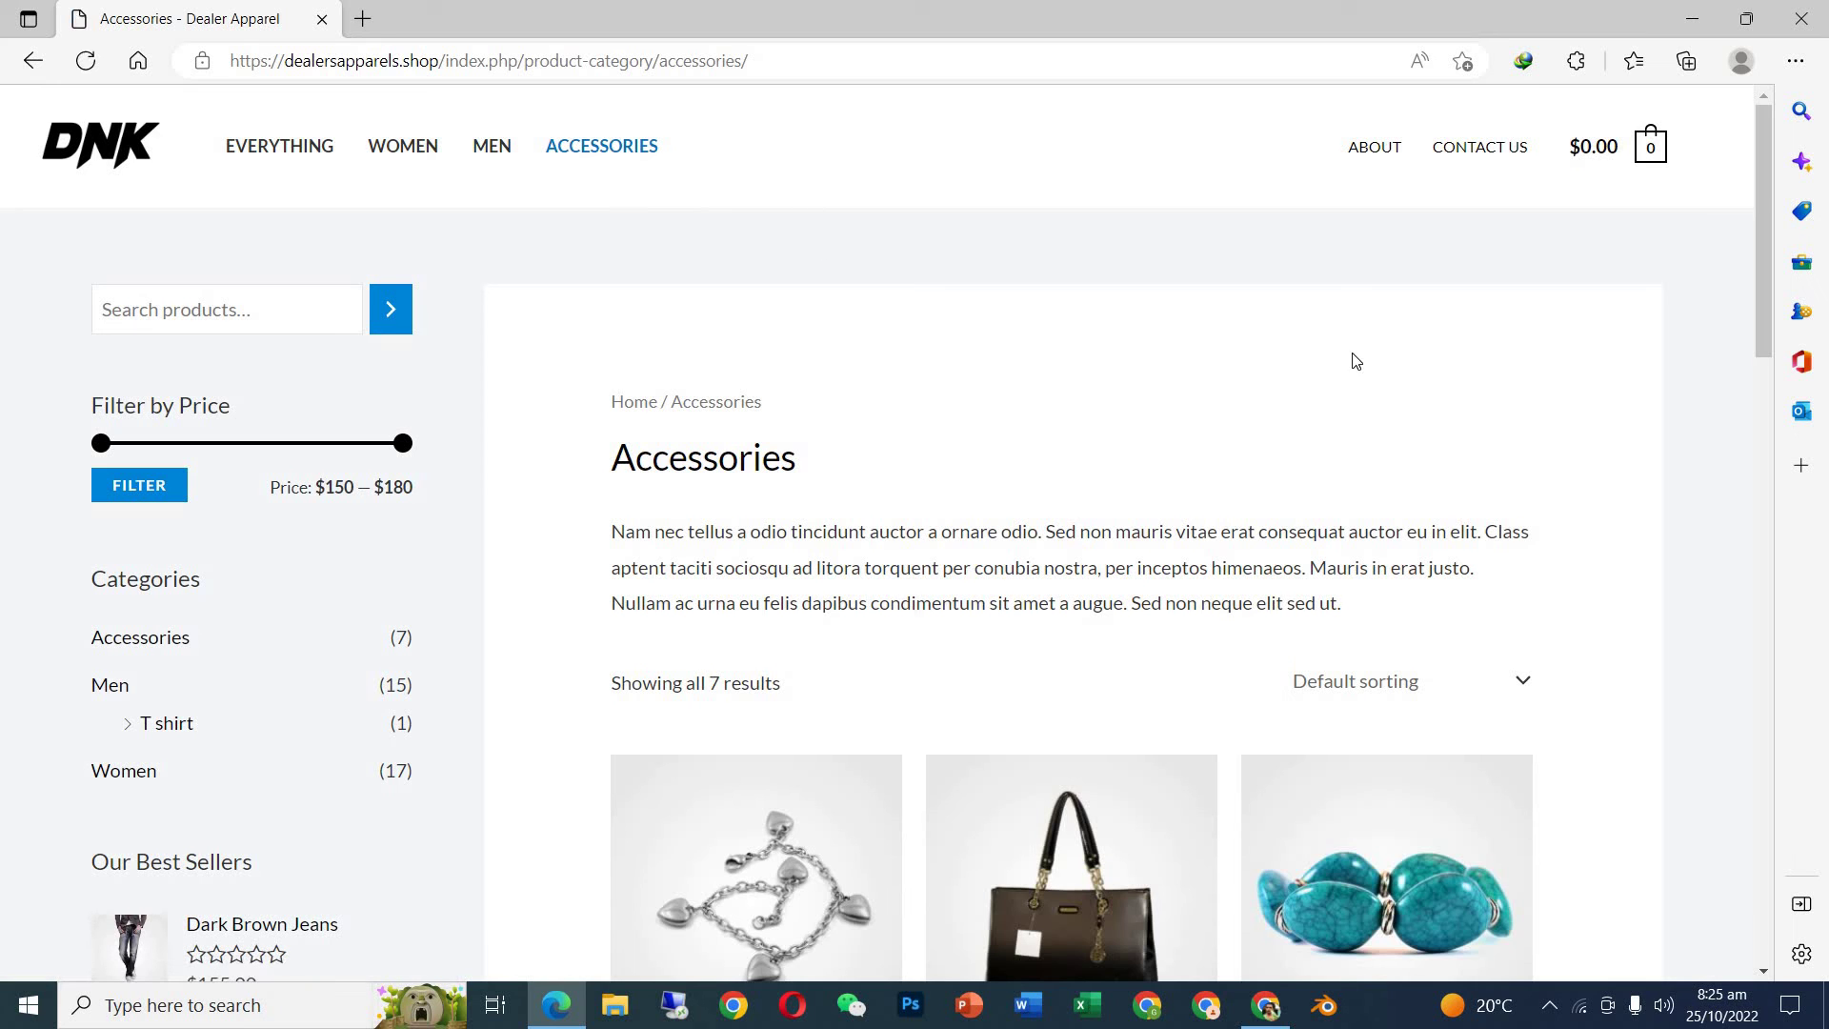
scroll(1778, 342, down, 2)
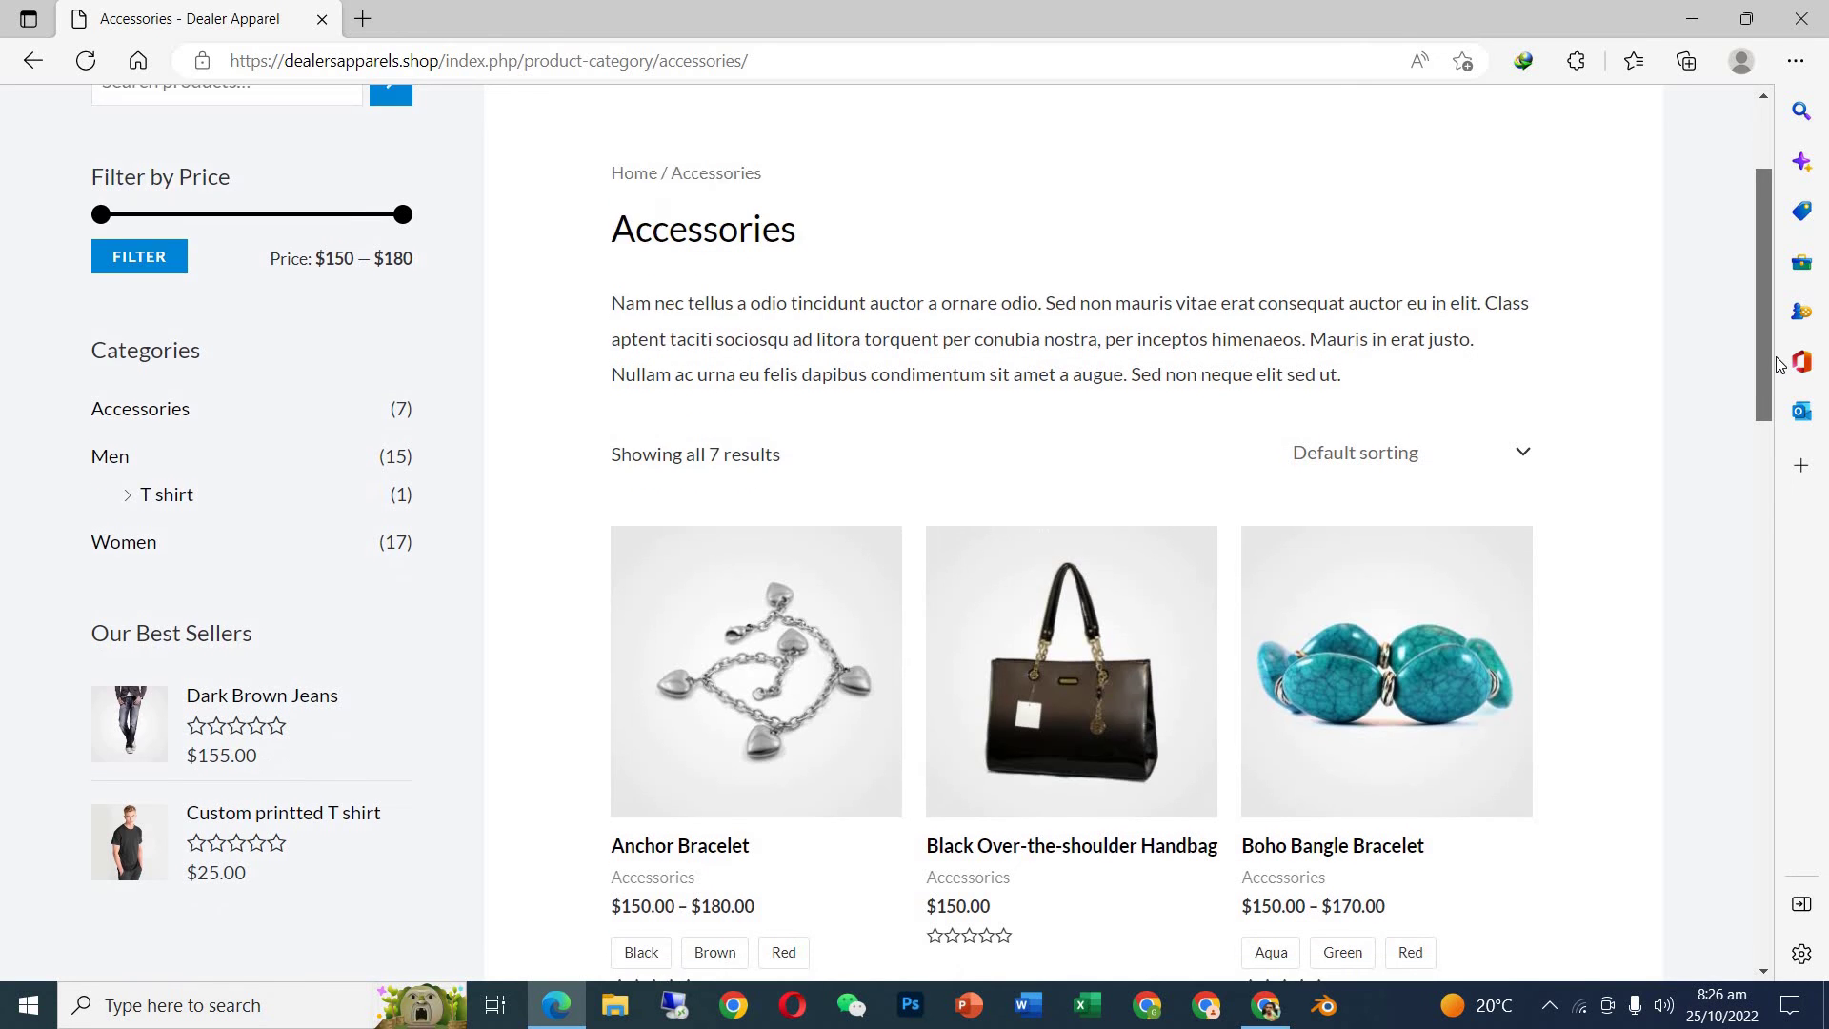
scroll(1778, 341, down, 10)
scroll(1827, 688, down, 10)
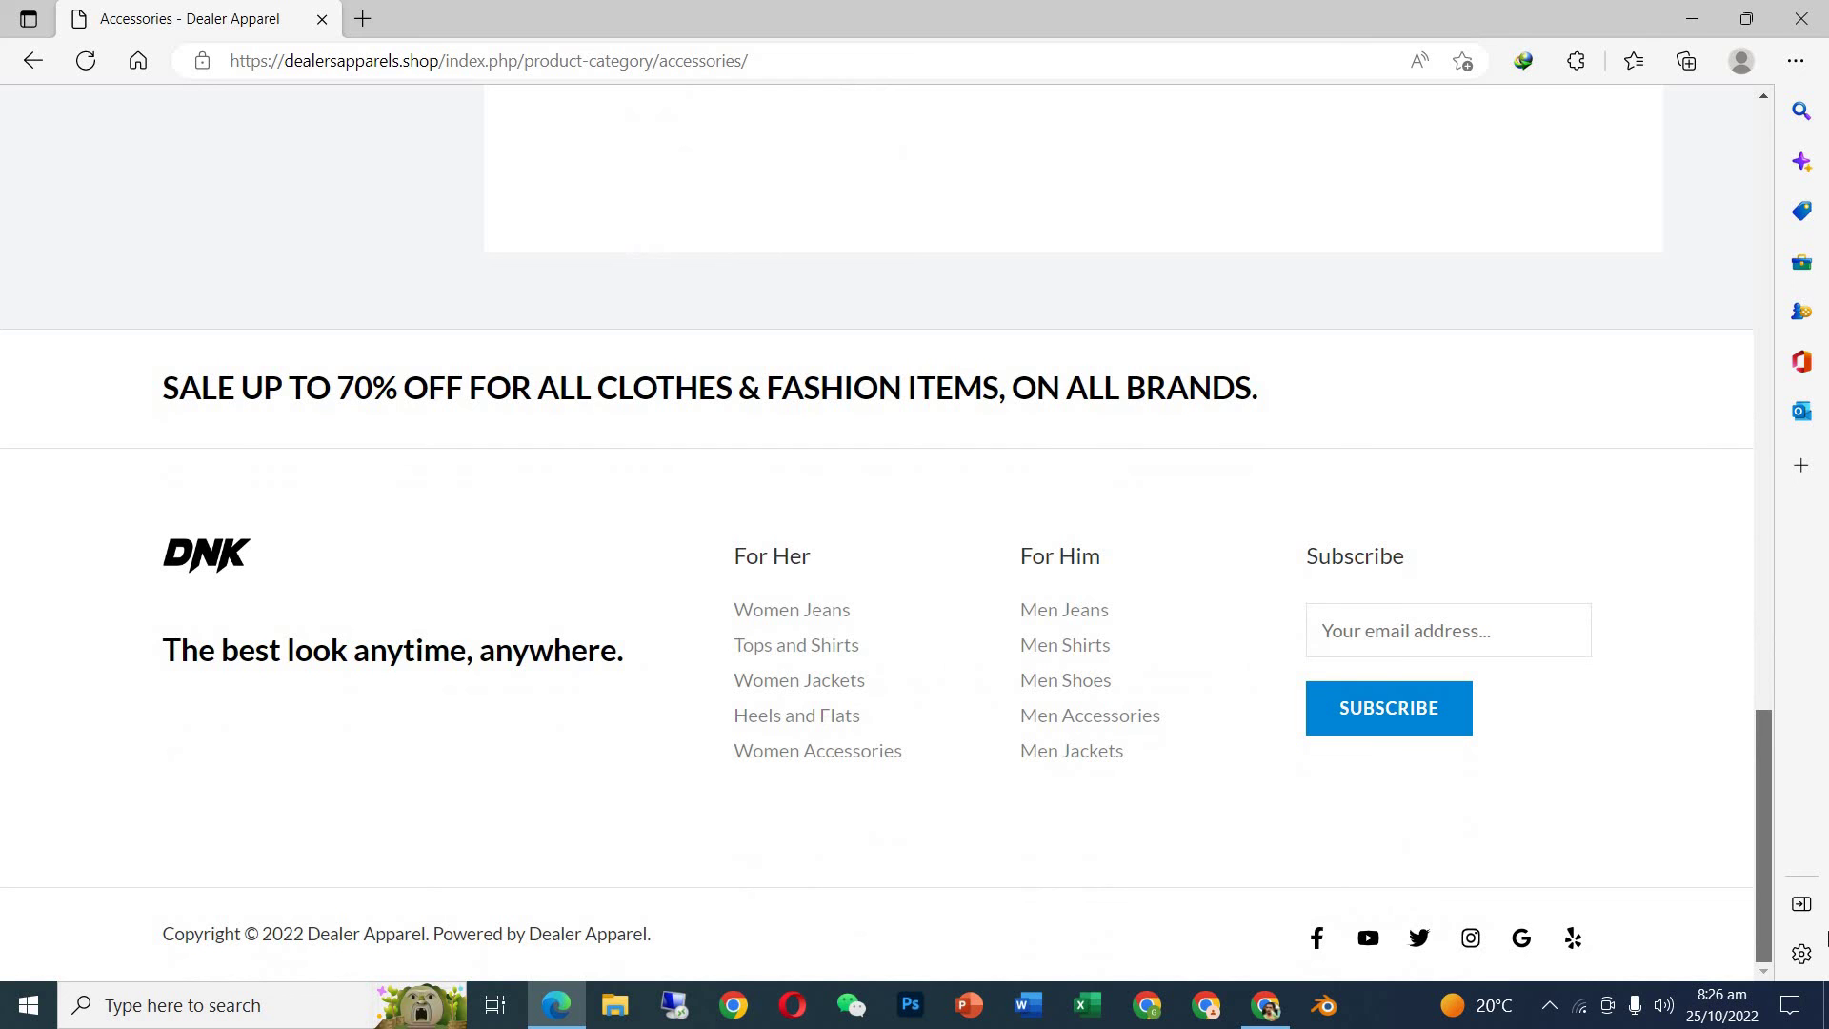
Switch back to Elementor in Chrome, close the Navigator, and review the homepage's promotional banners and Featured Products section.
click(1267, 1008)
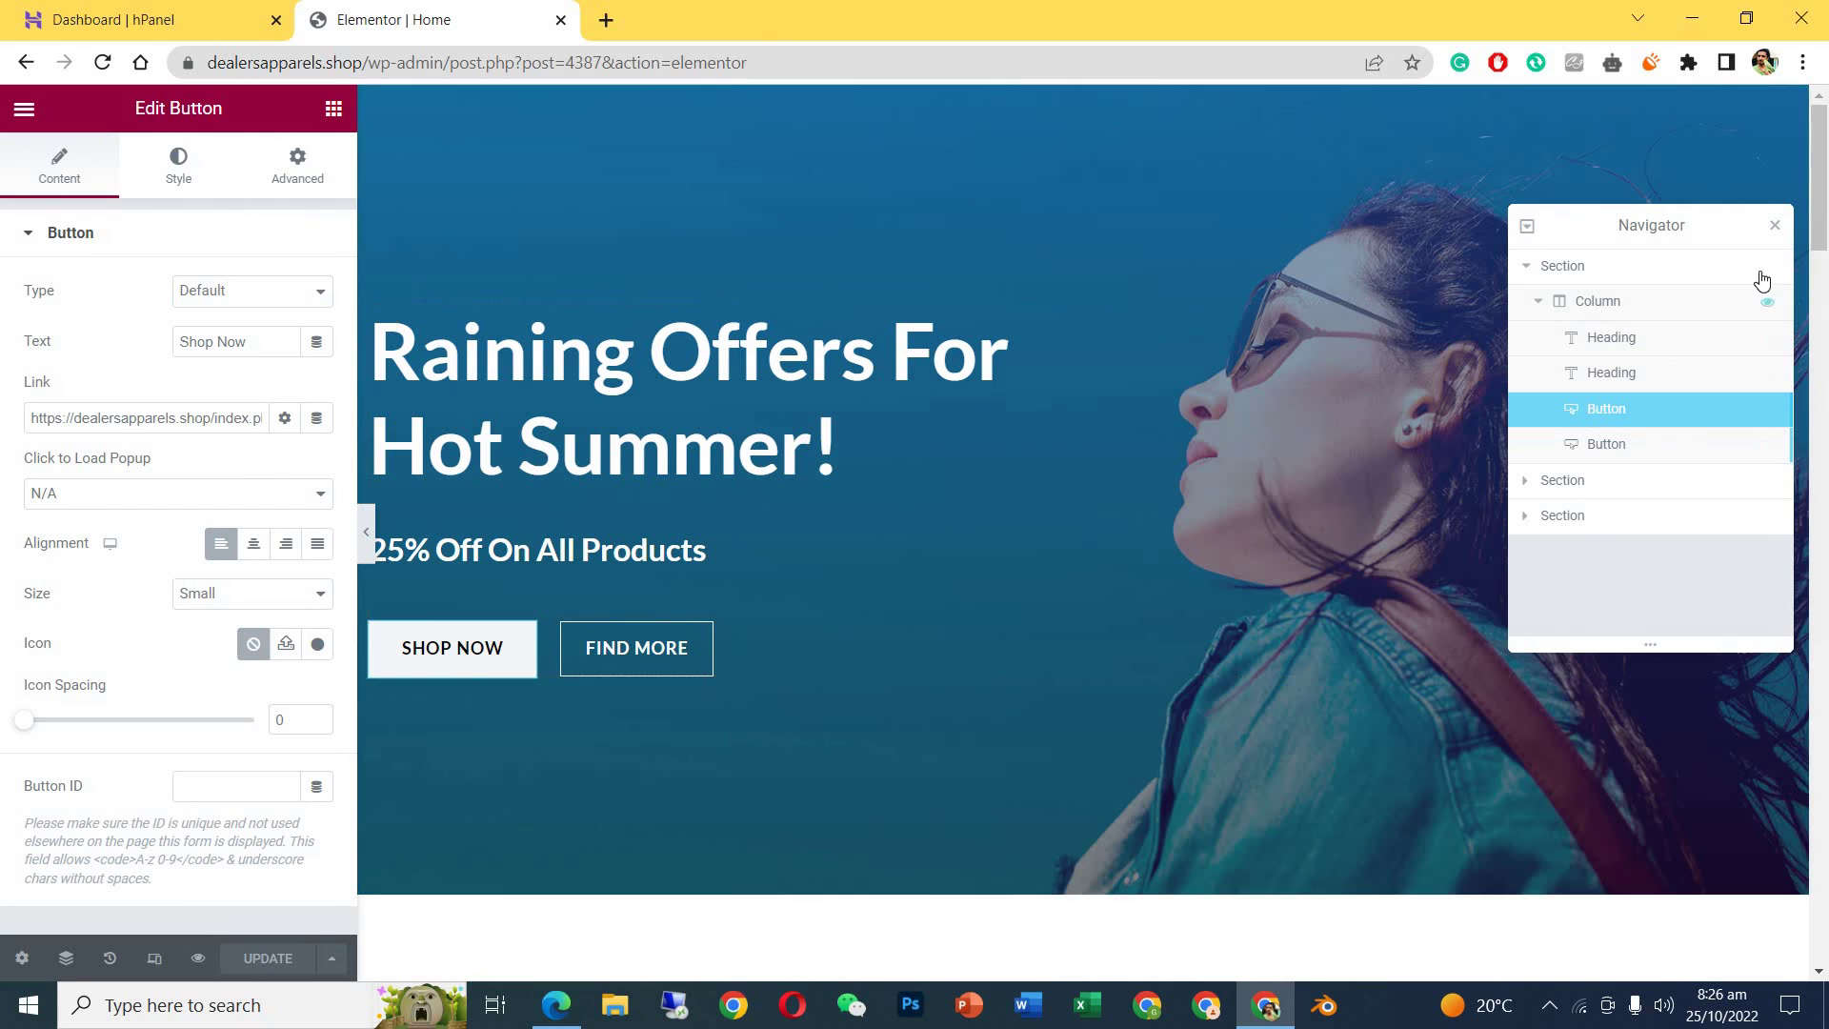
scroll(1772, 334, down, 10)
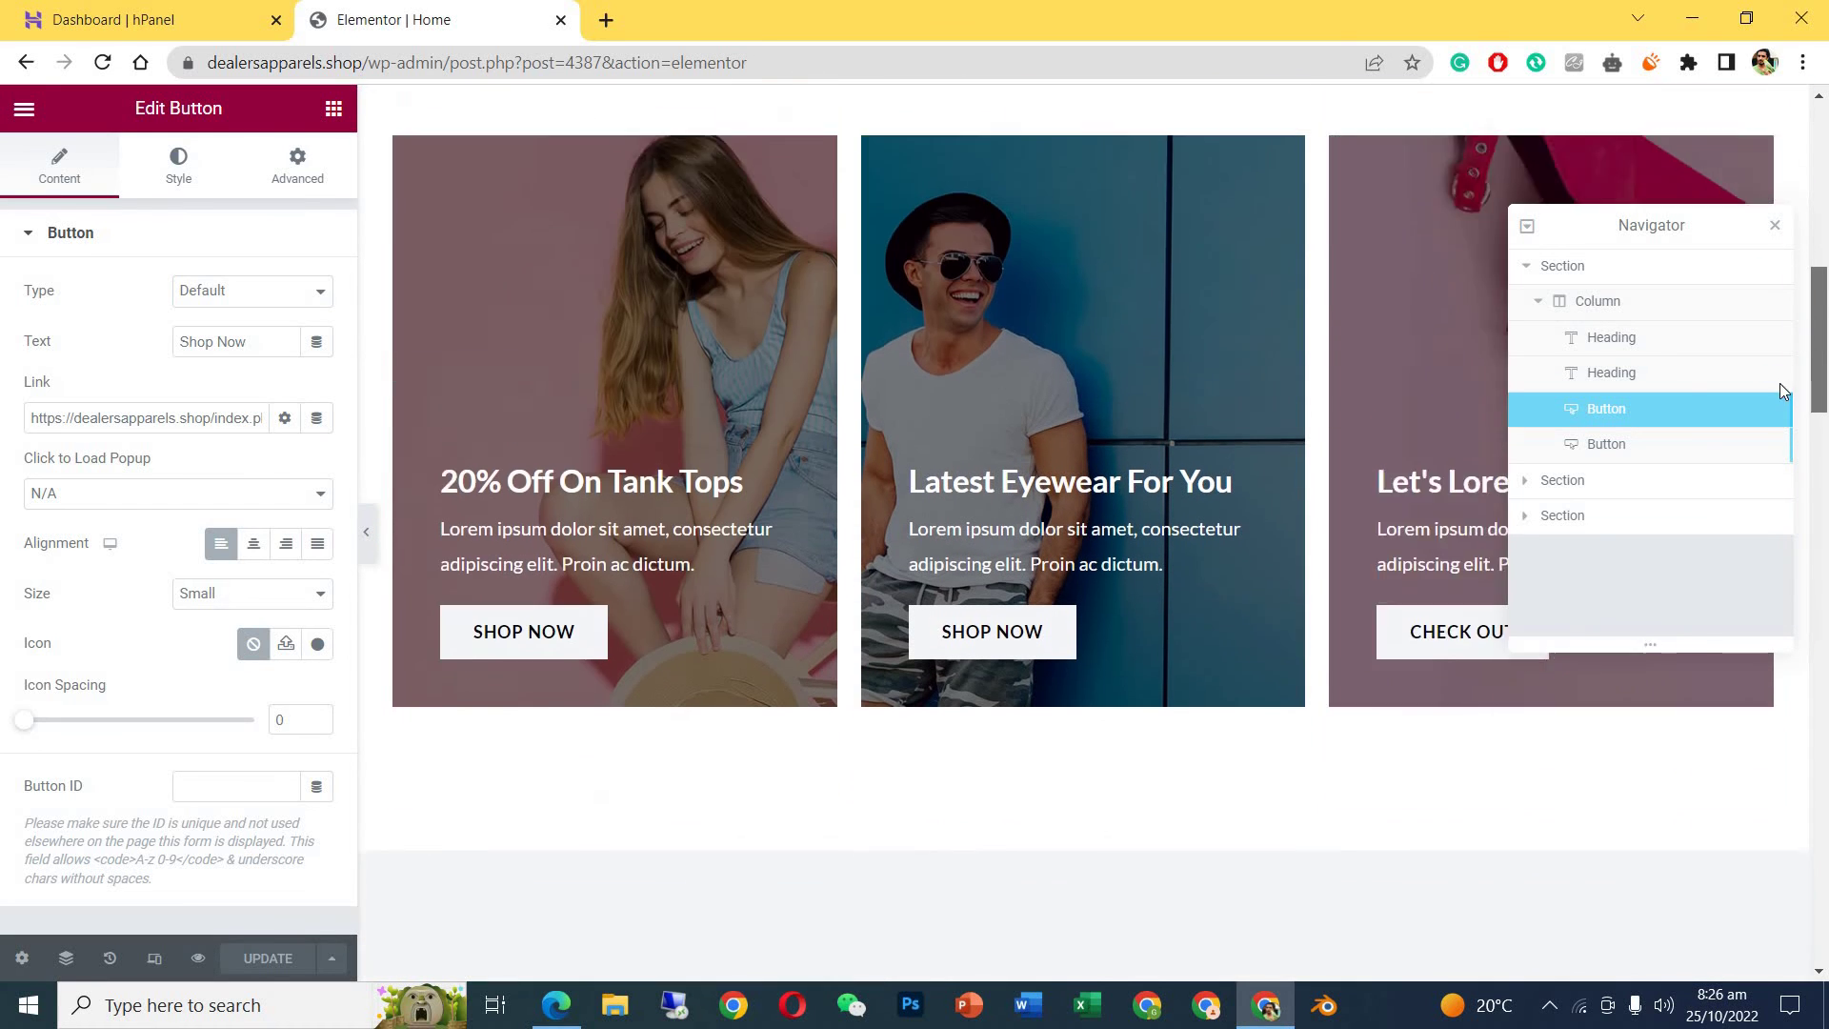
scroll(1784, 390, down, 1)
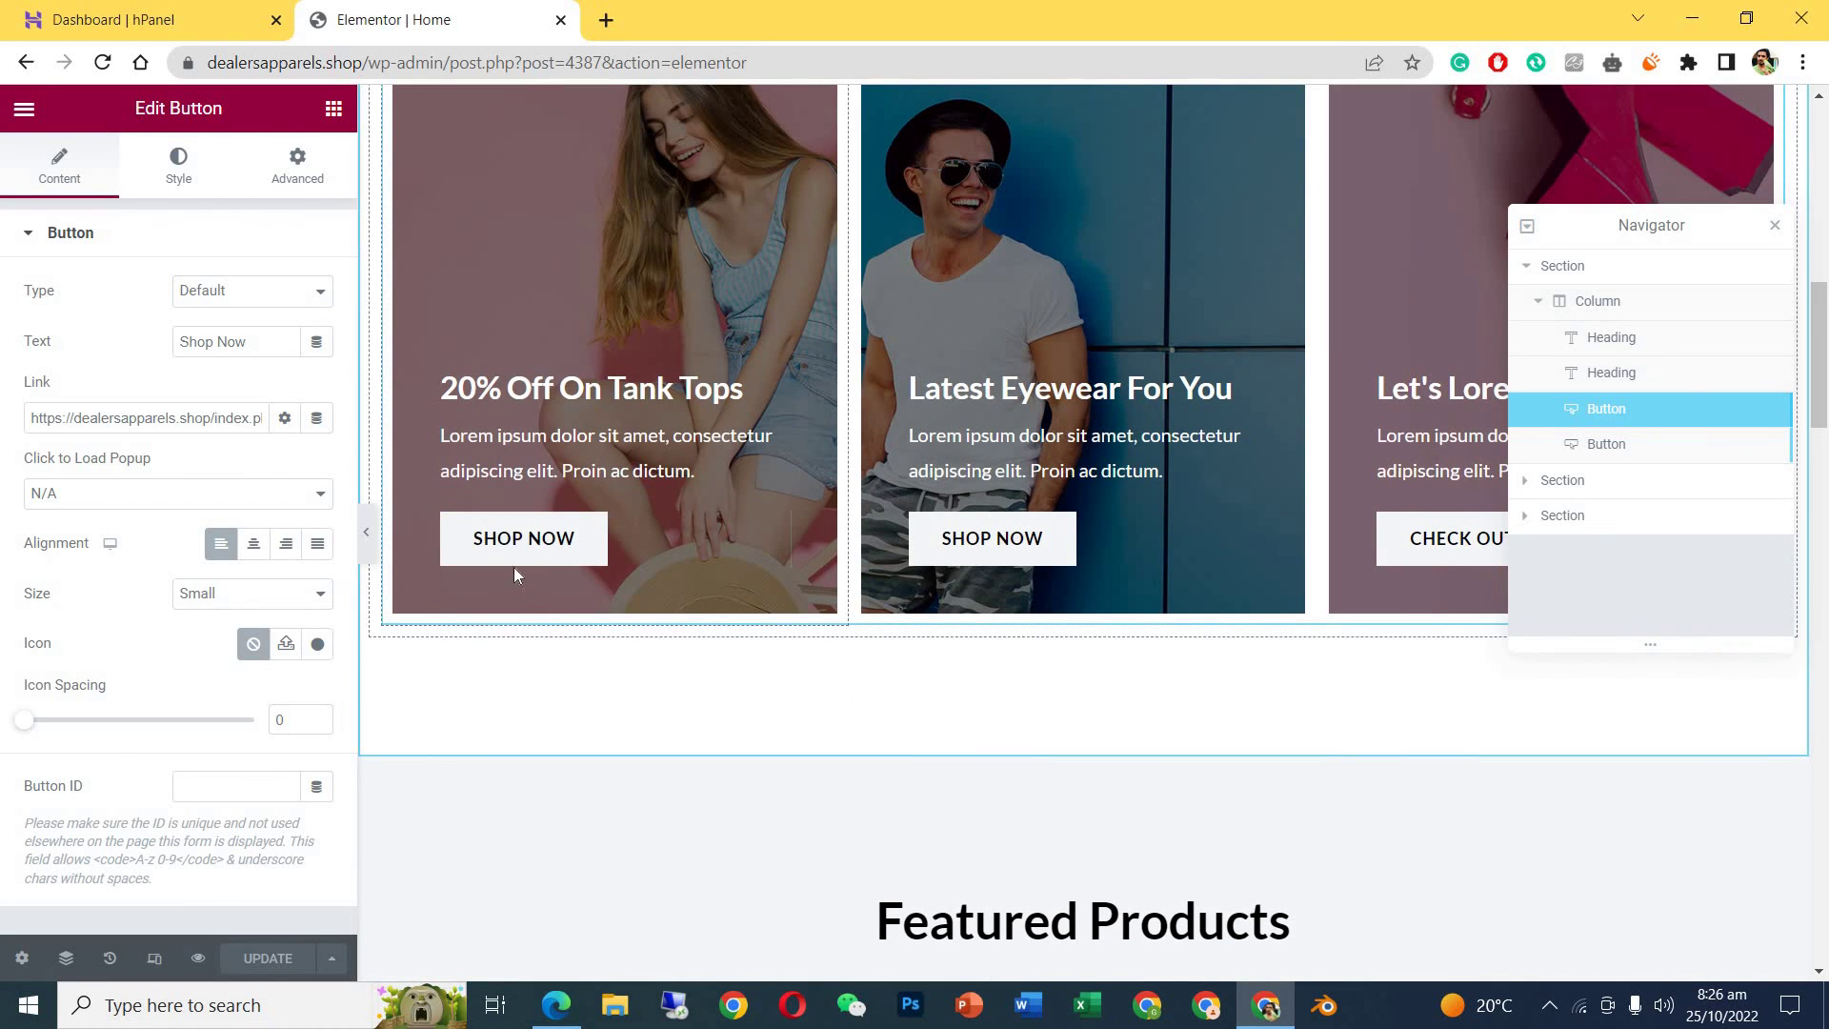
click(1775, 228)
scroll(1801, 412, down, 7)
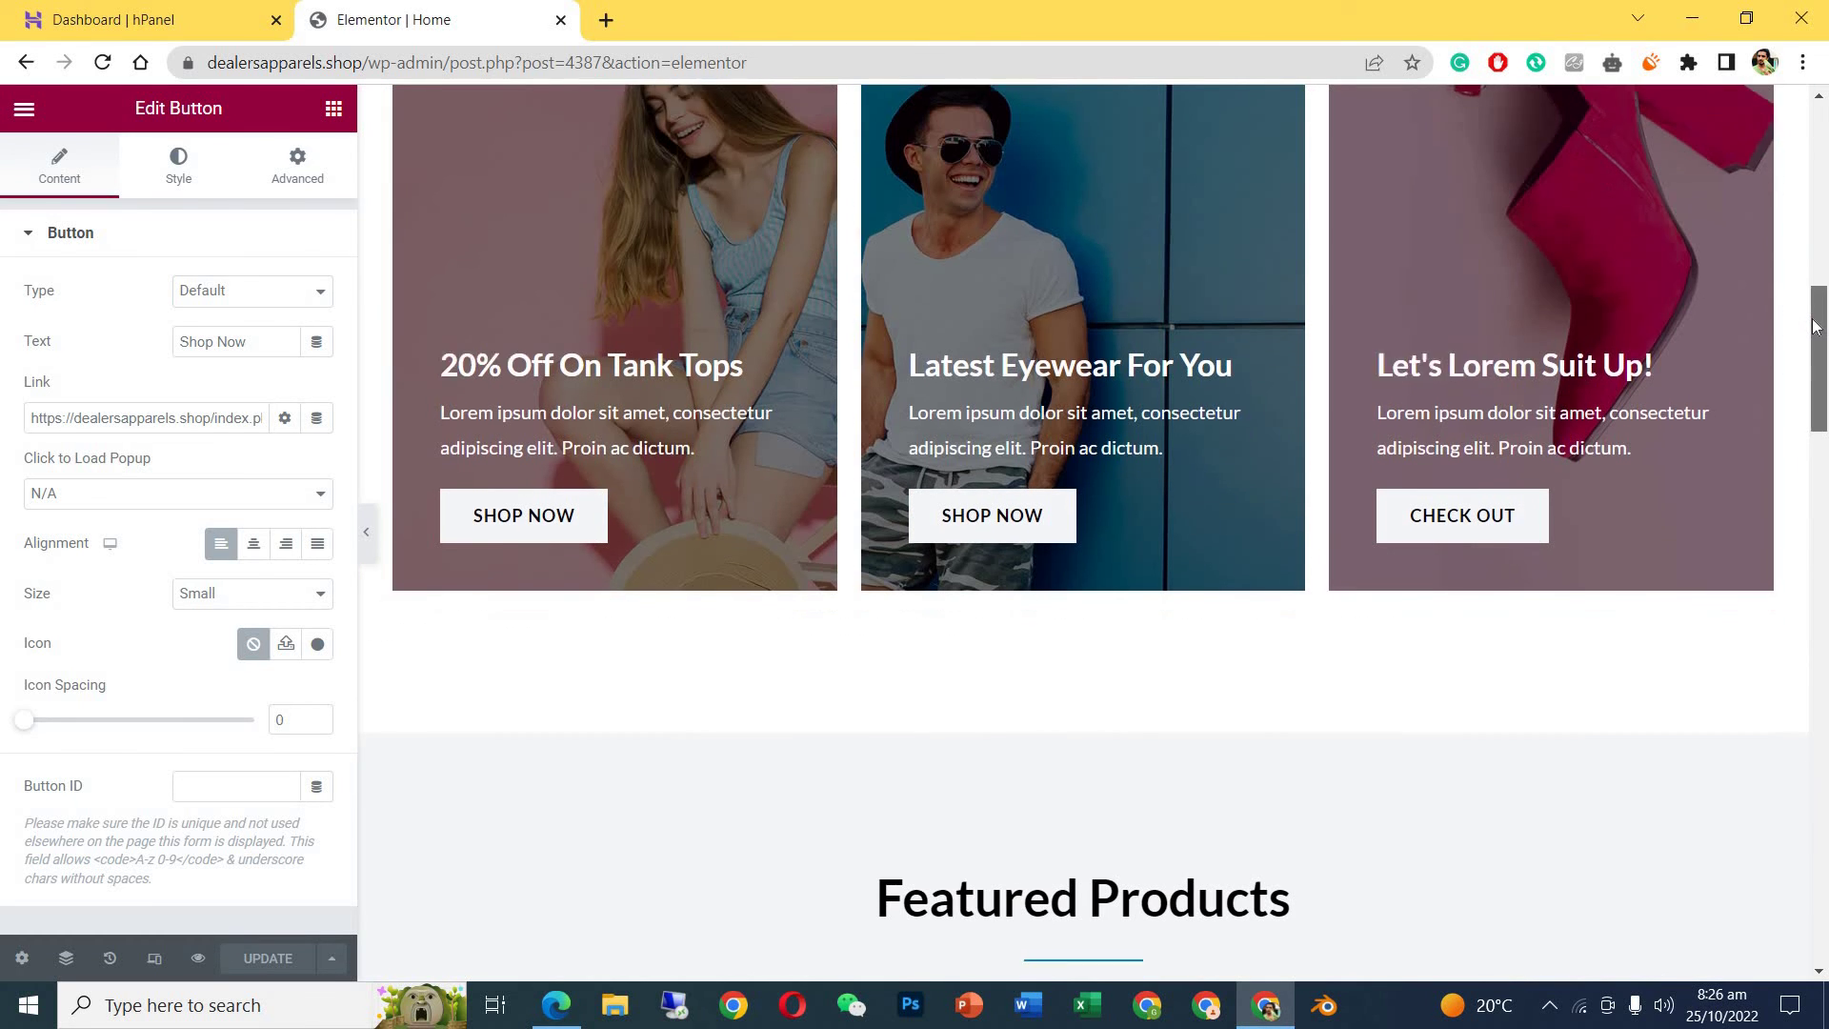
scroll(1800, 412, down, 1)
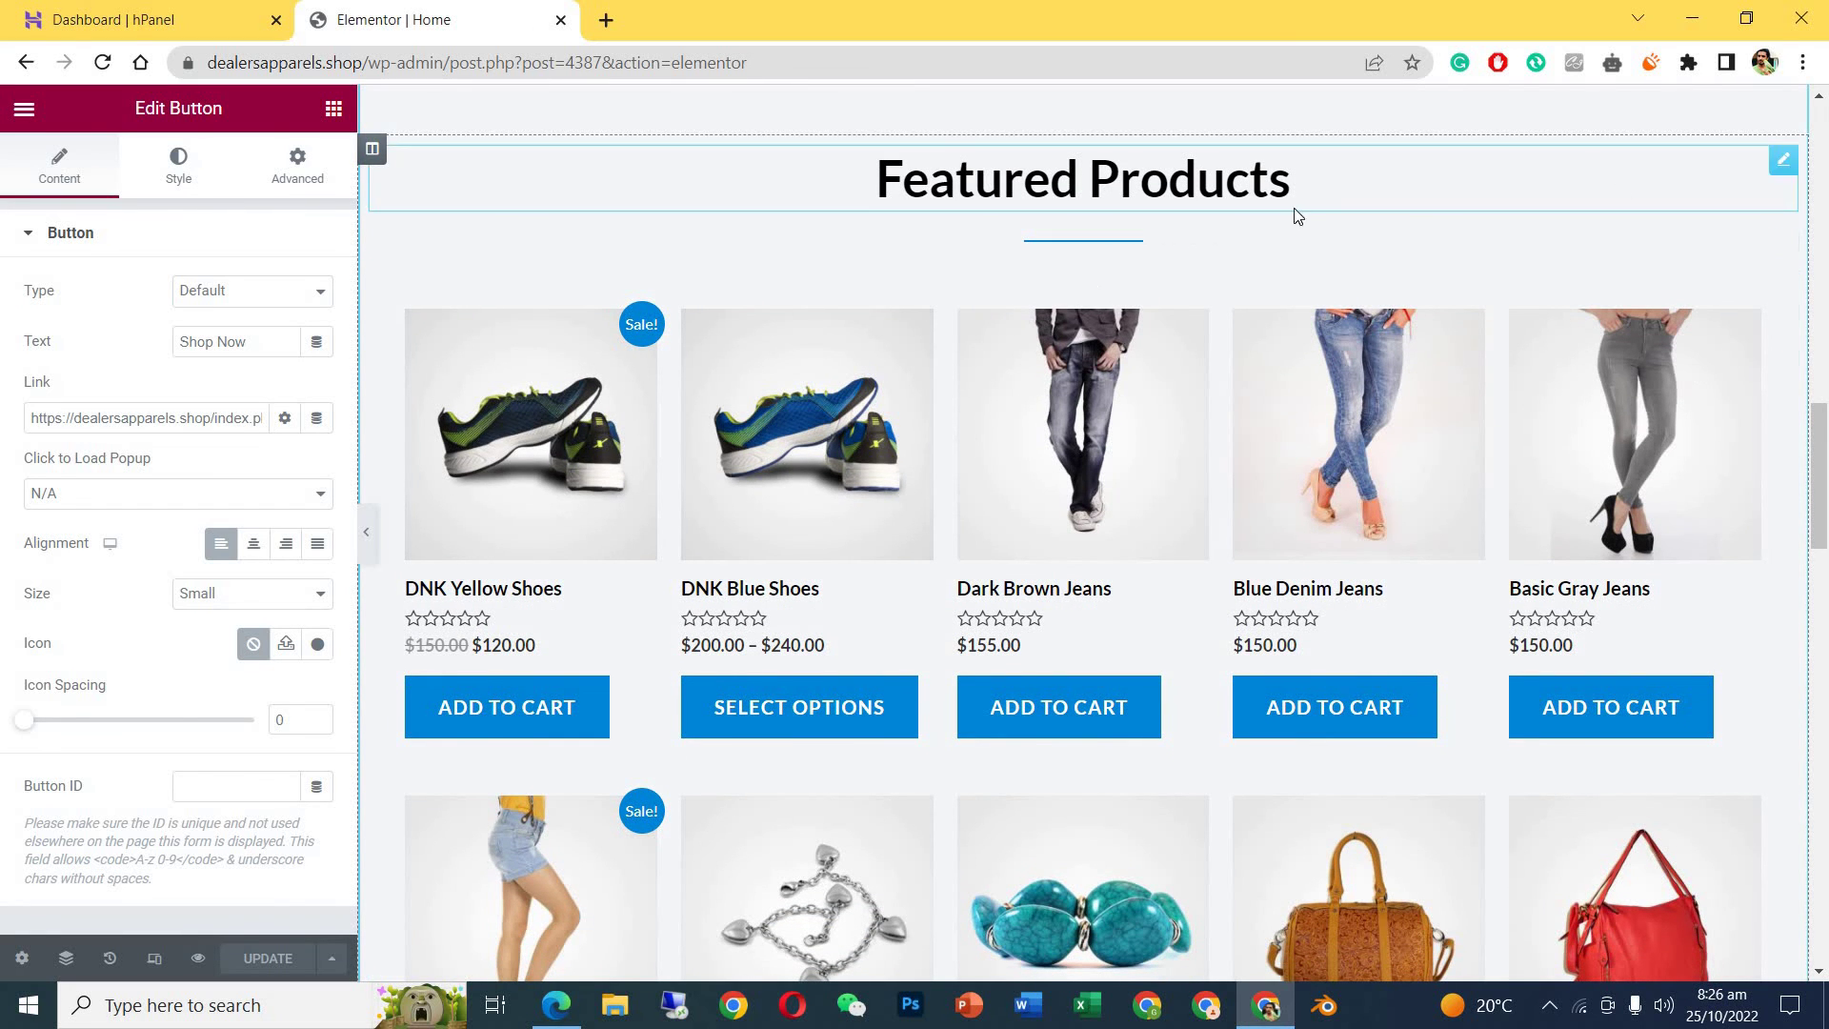
scroll(1820, 424, down, 2)
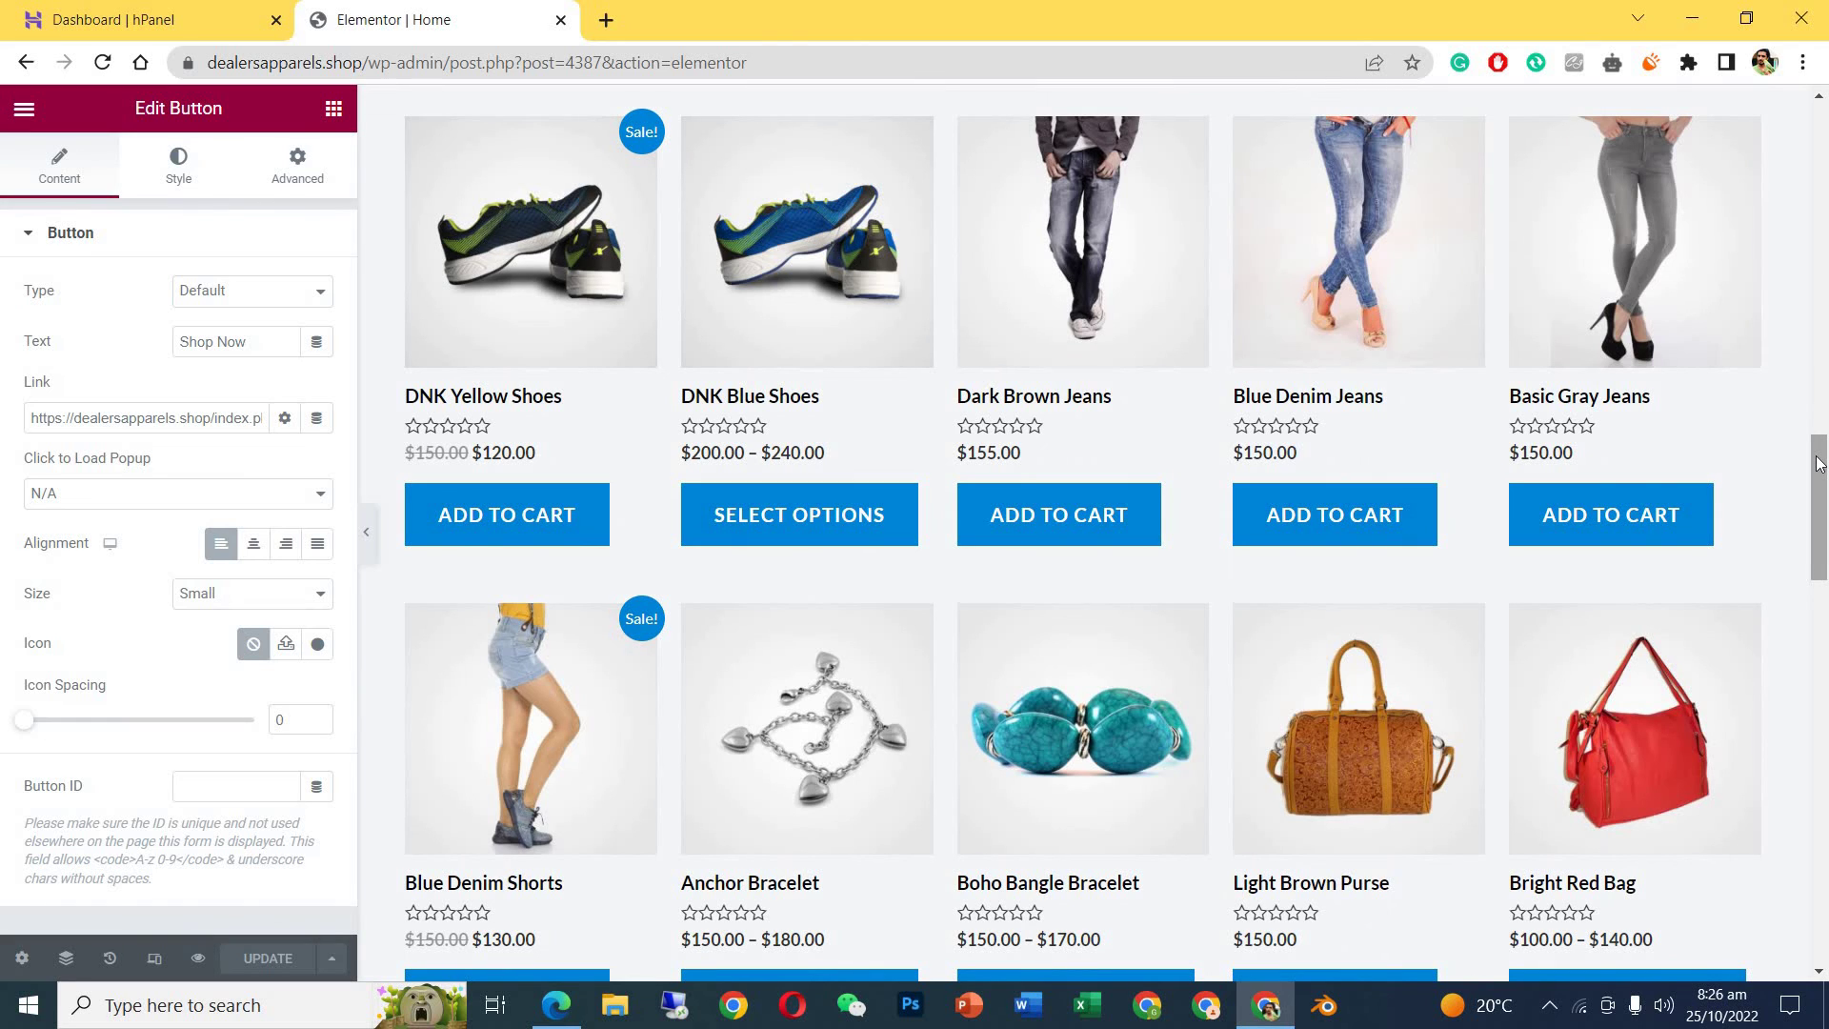
Inspect the Featured Products shortcode and the Special Edition banner's Shop Now button settings, and check the Women Jackets link in the footer.
click(476, 518)
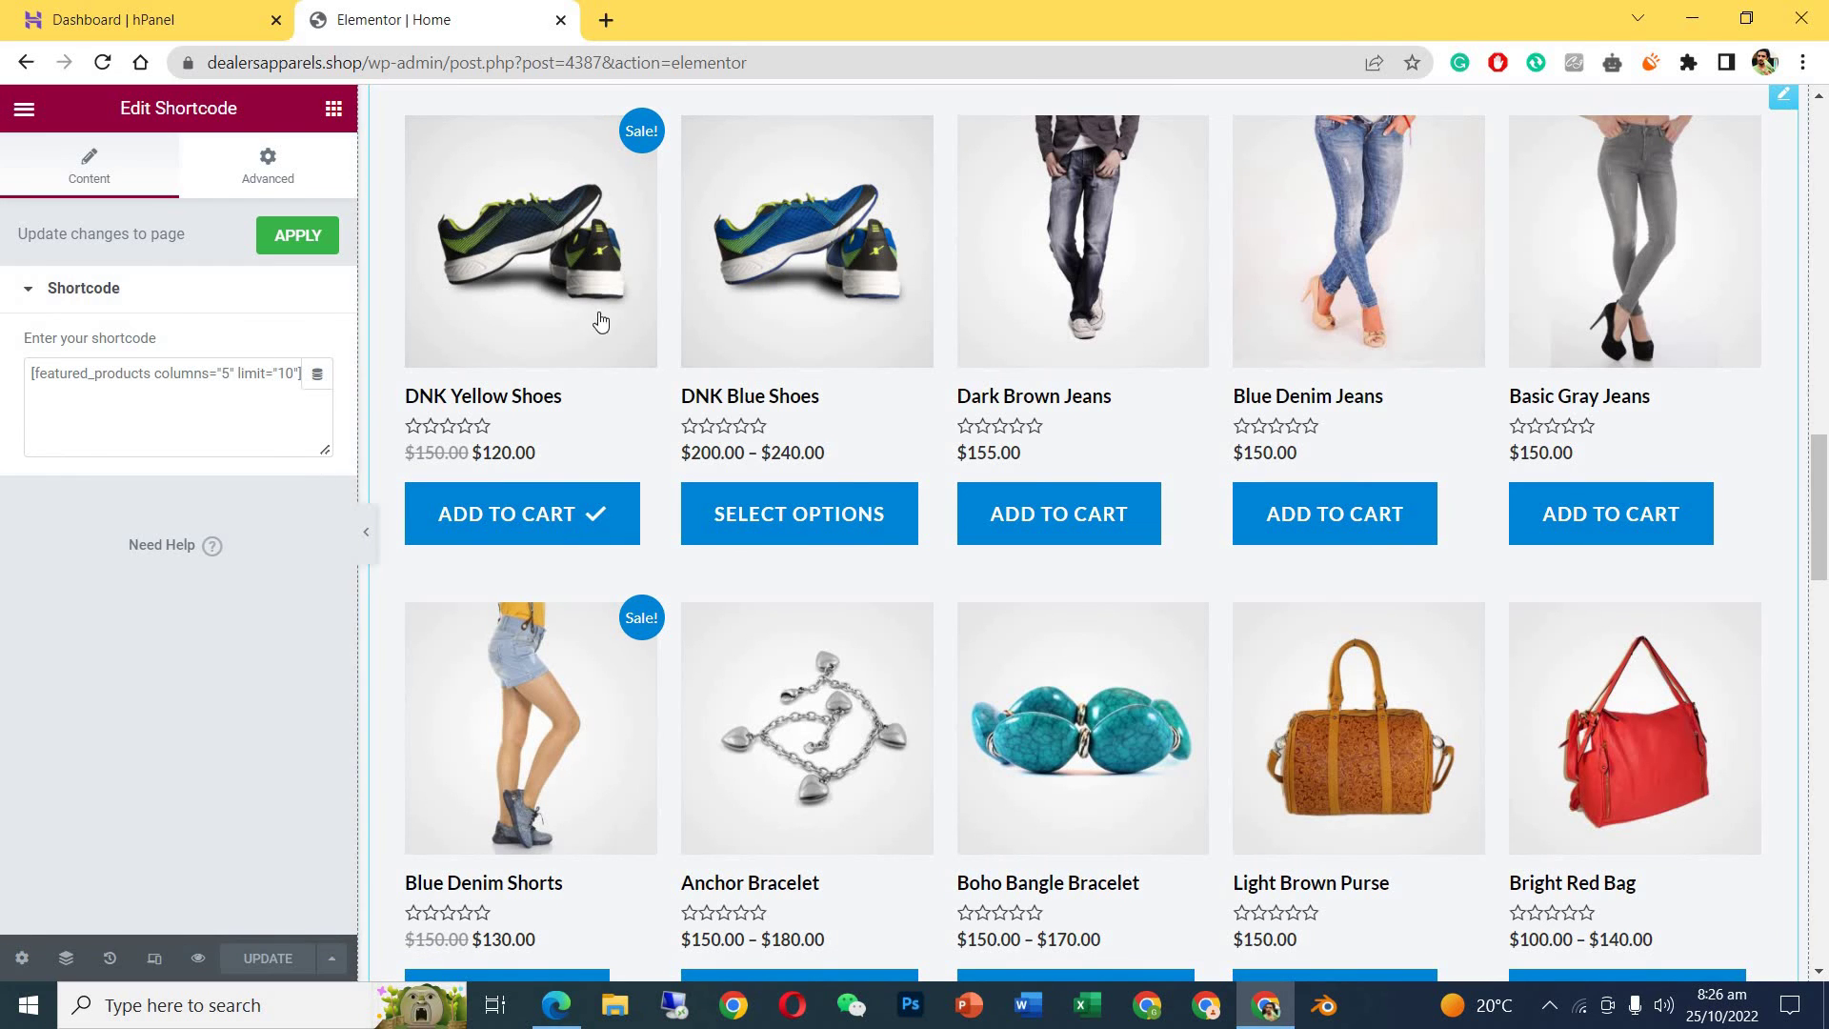
drag(1818, 514, 1820, 697)
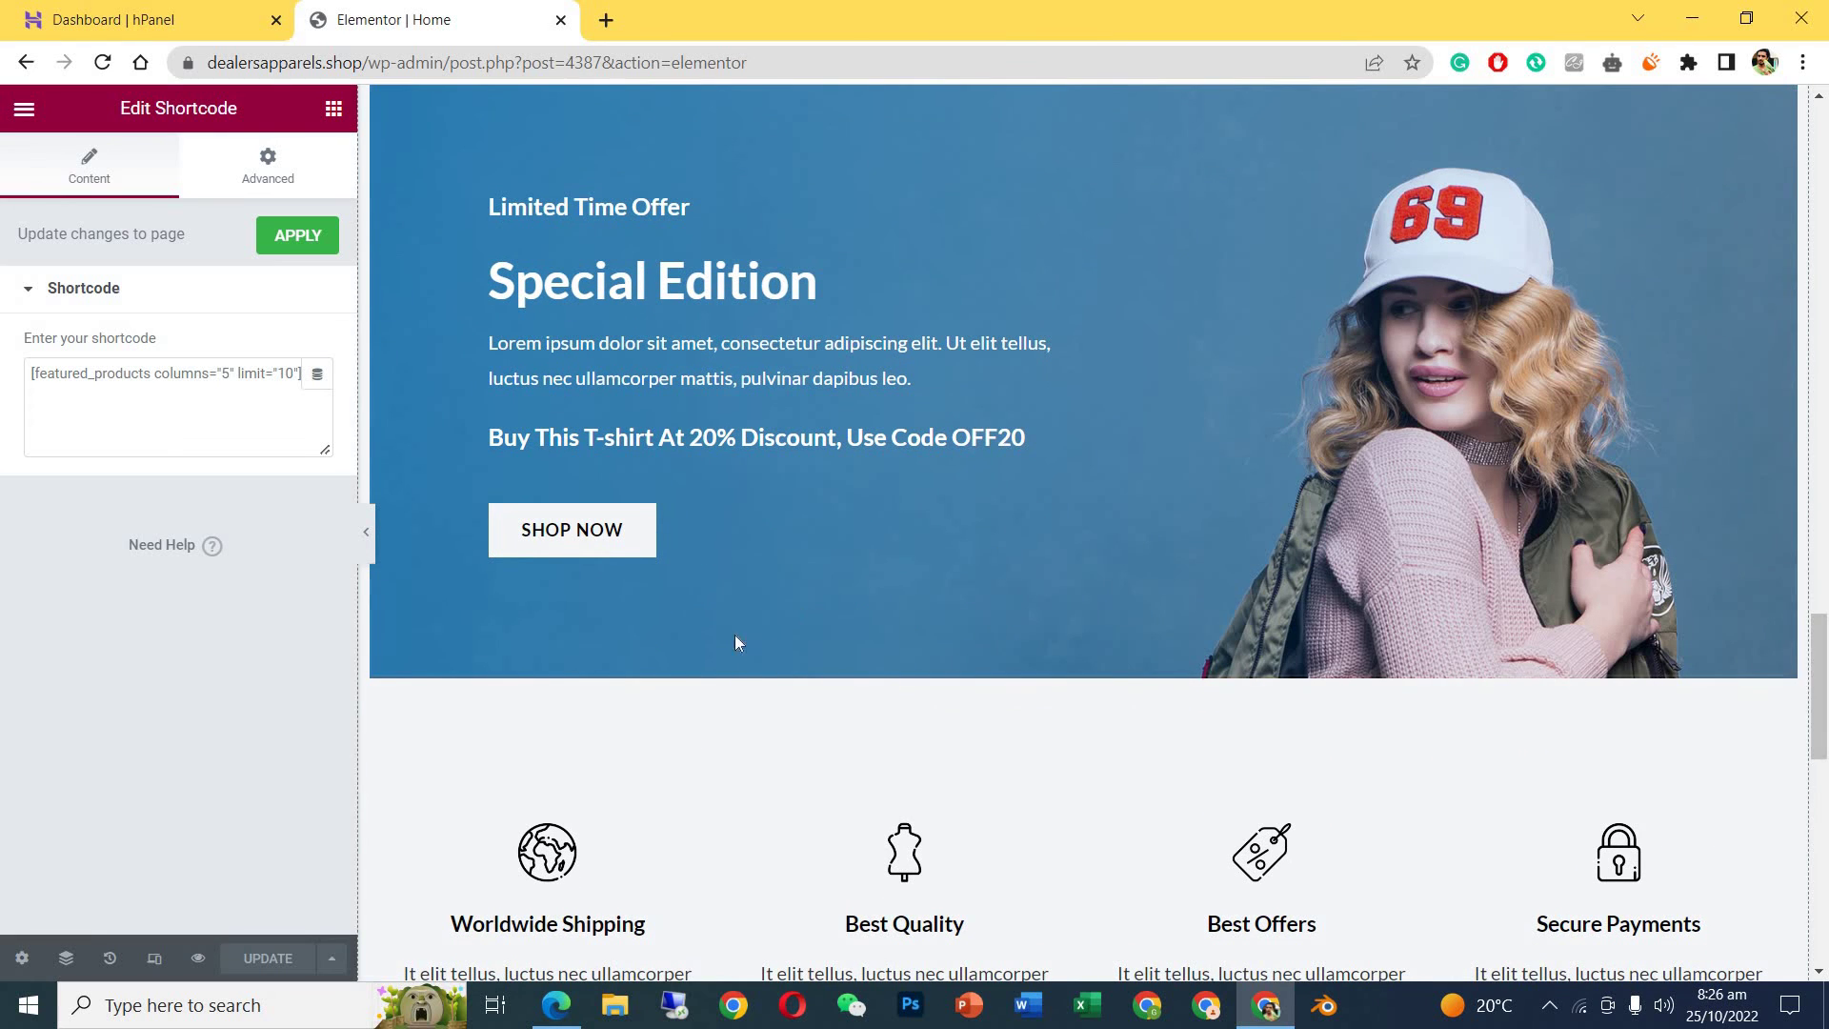
click(603, 551)
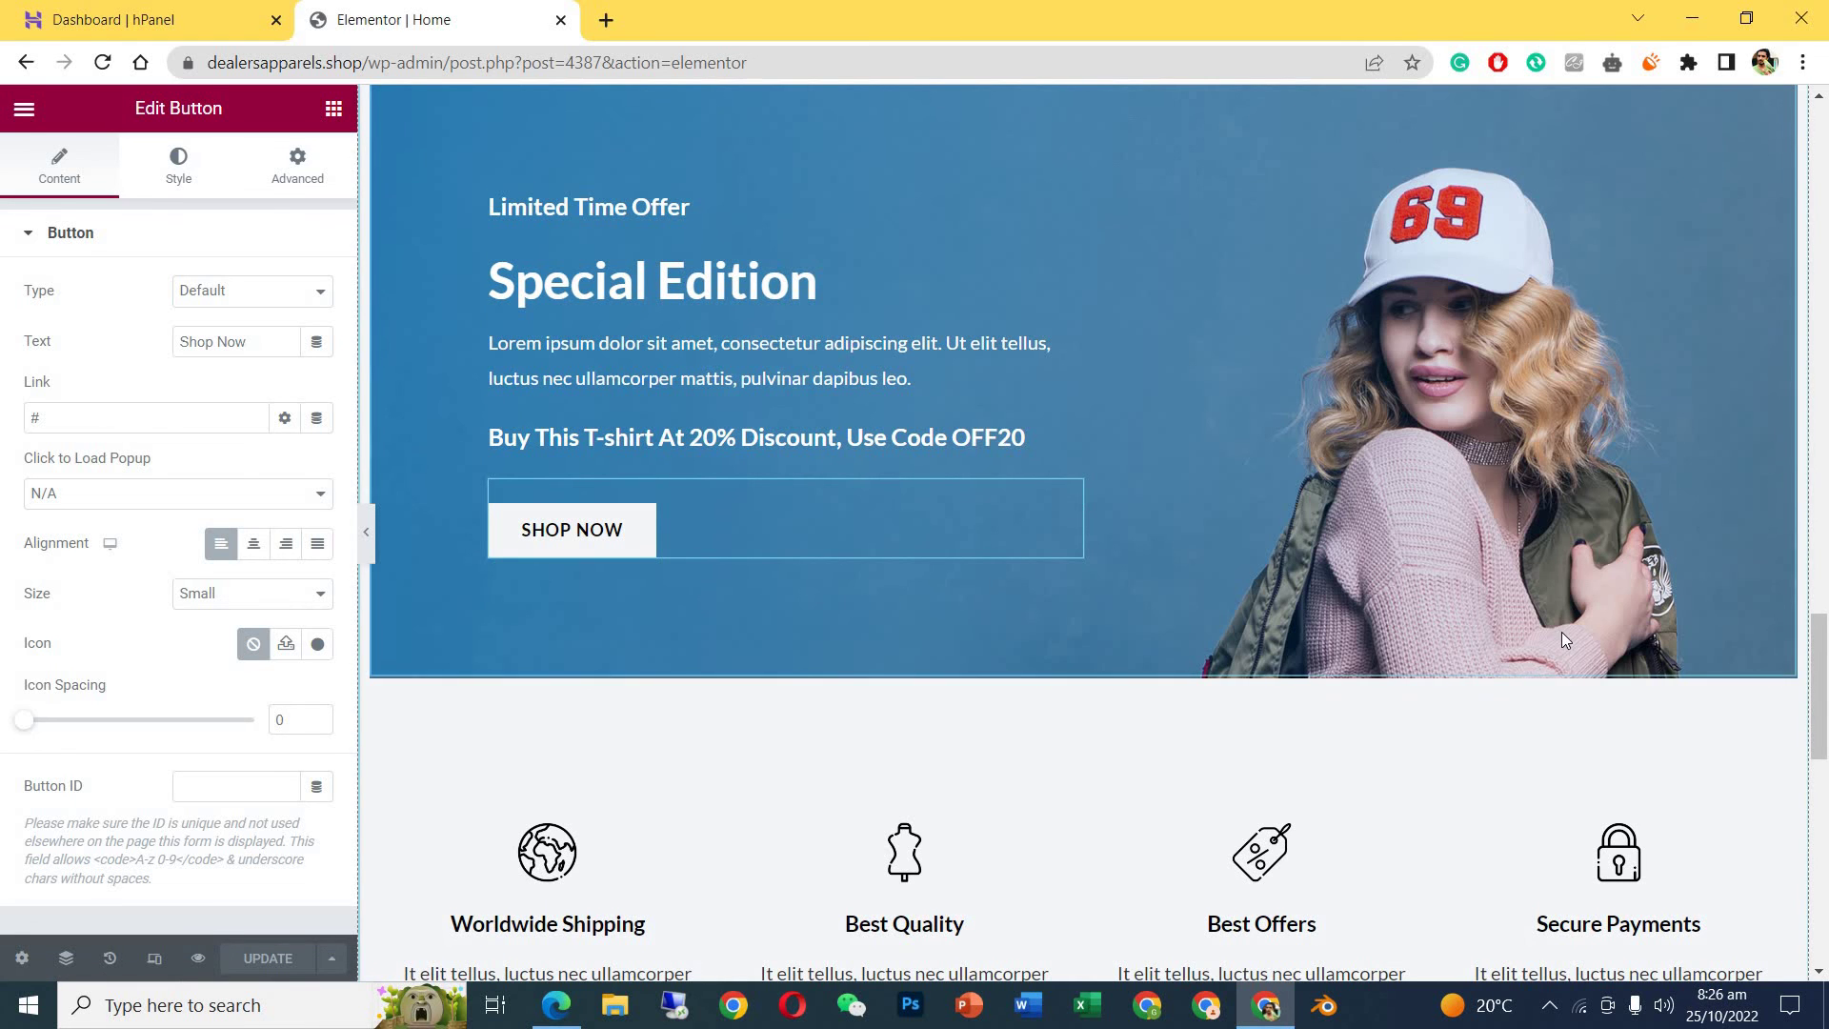
drag(1824, 728, 1823, 958)
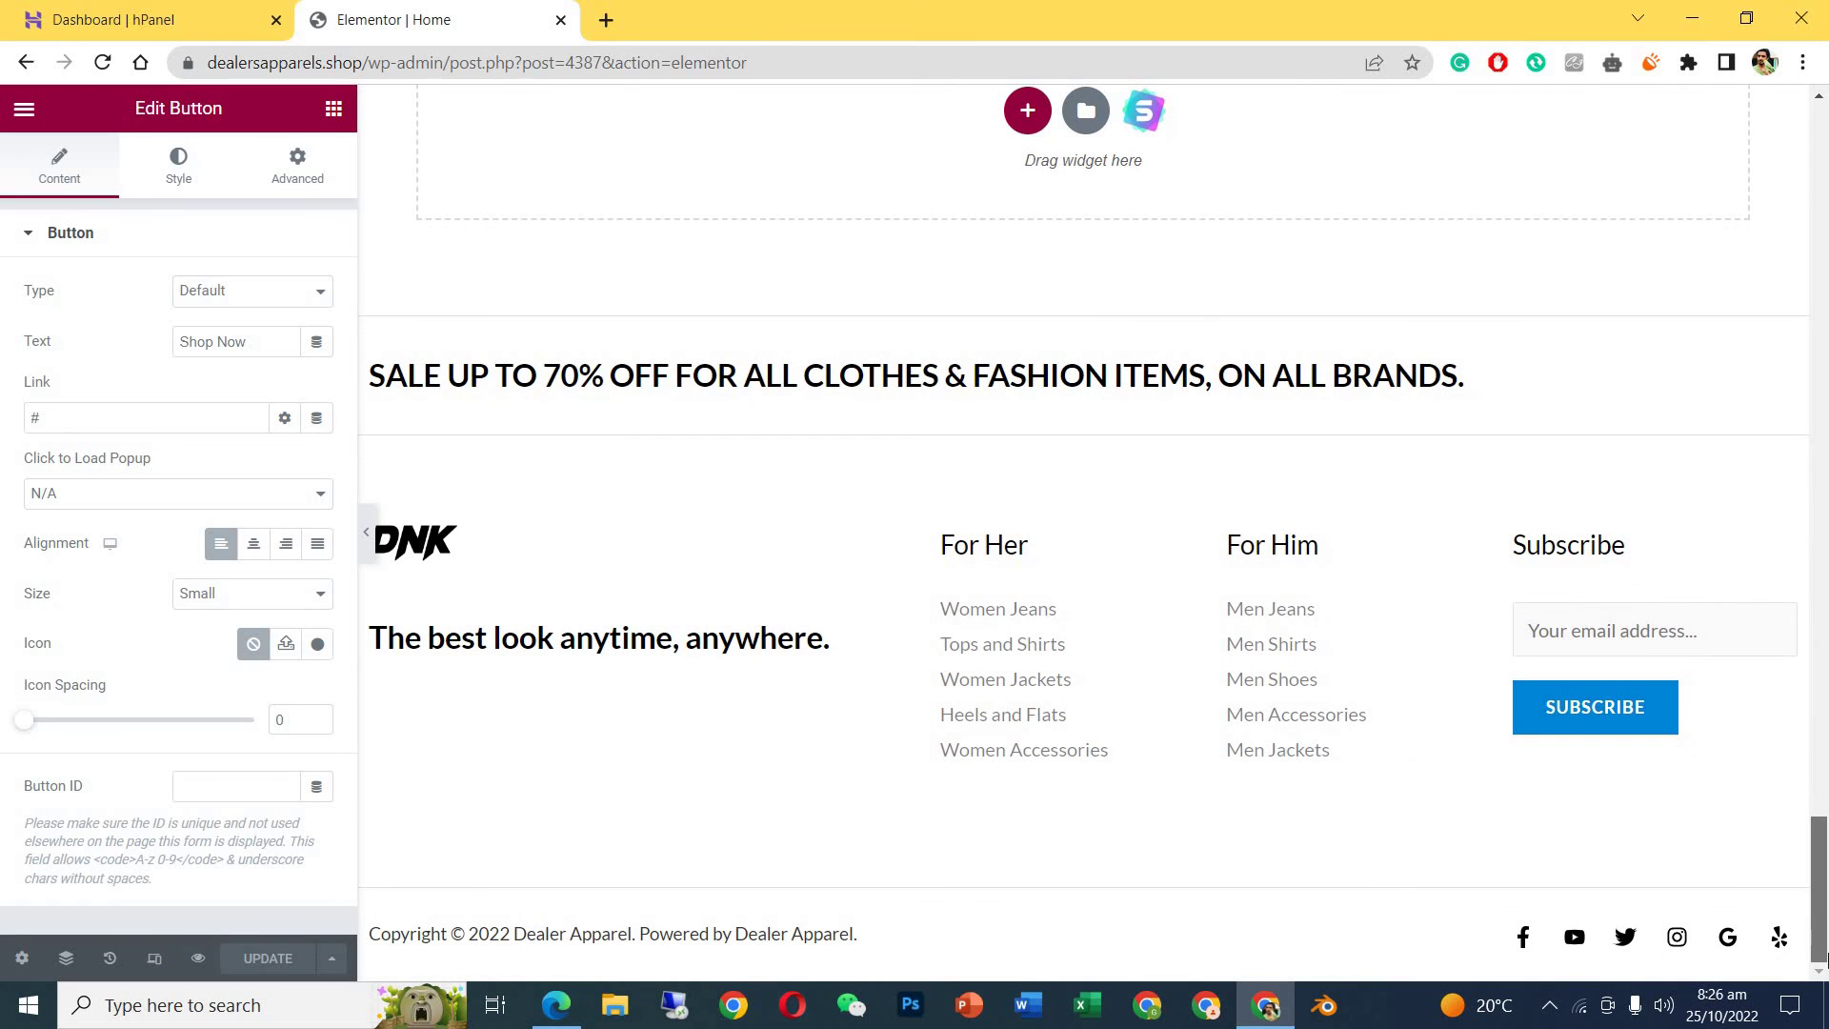
click(1047, 684)
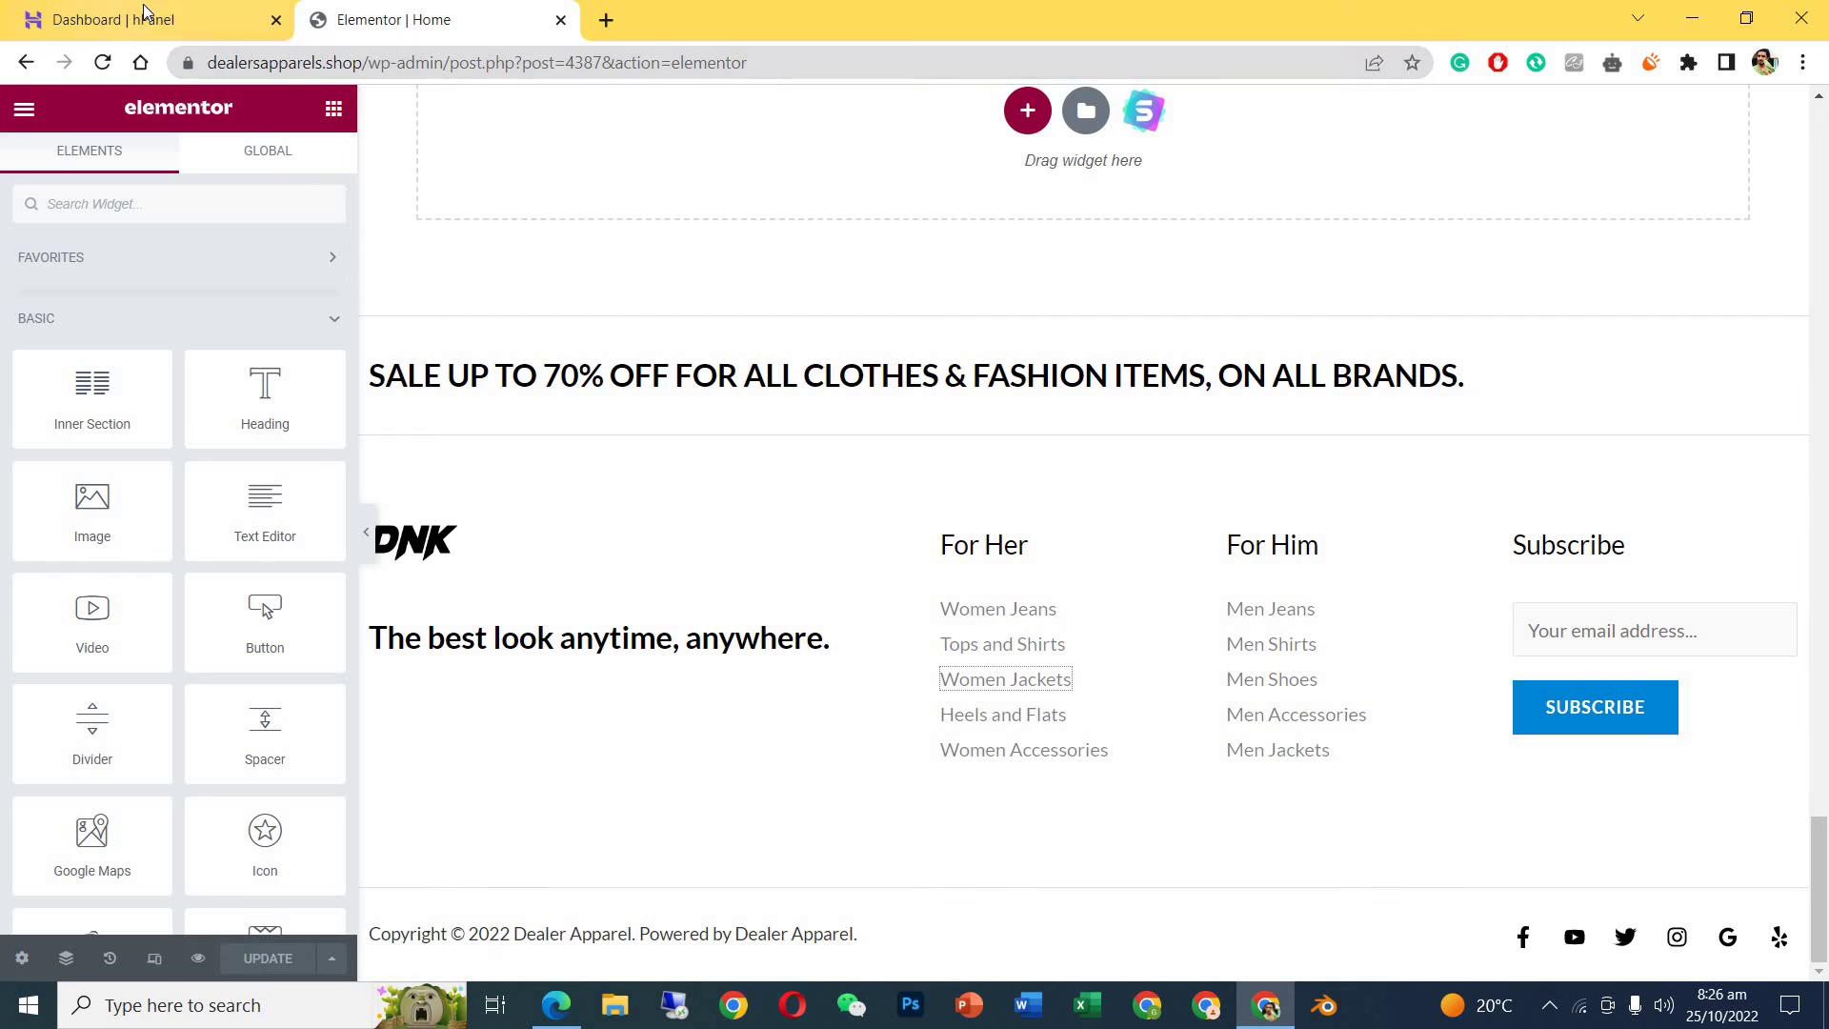
Leave Elementor for the live homepage and open the Site Title & Logo settings in the Customizer's Header Builder.
click(25, 71)
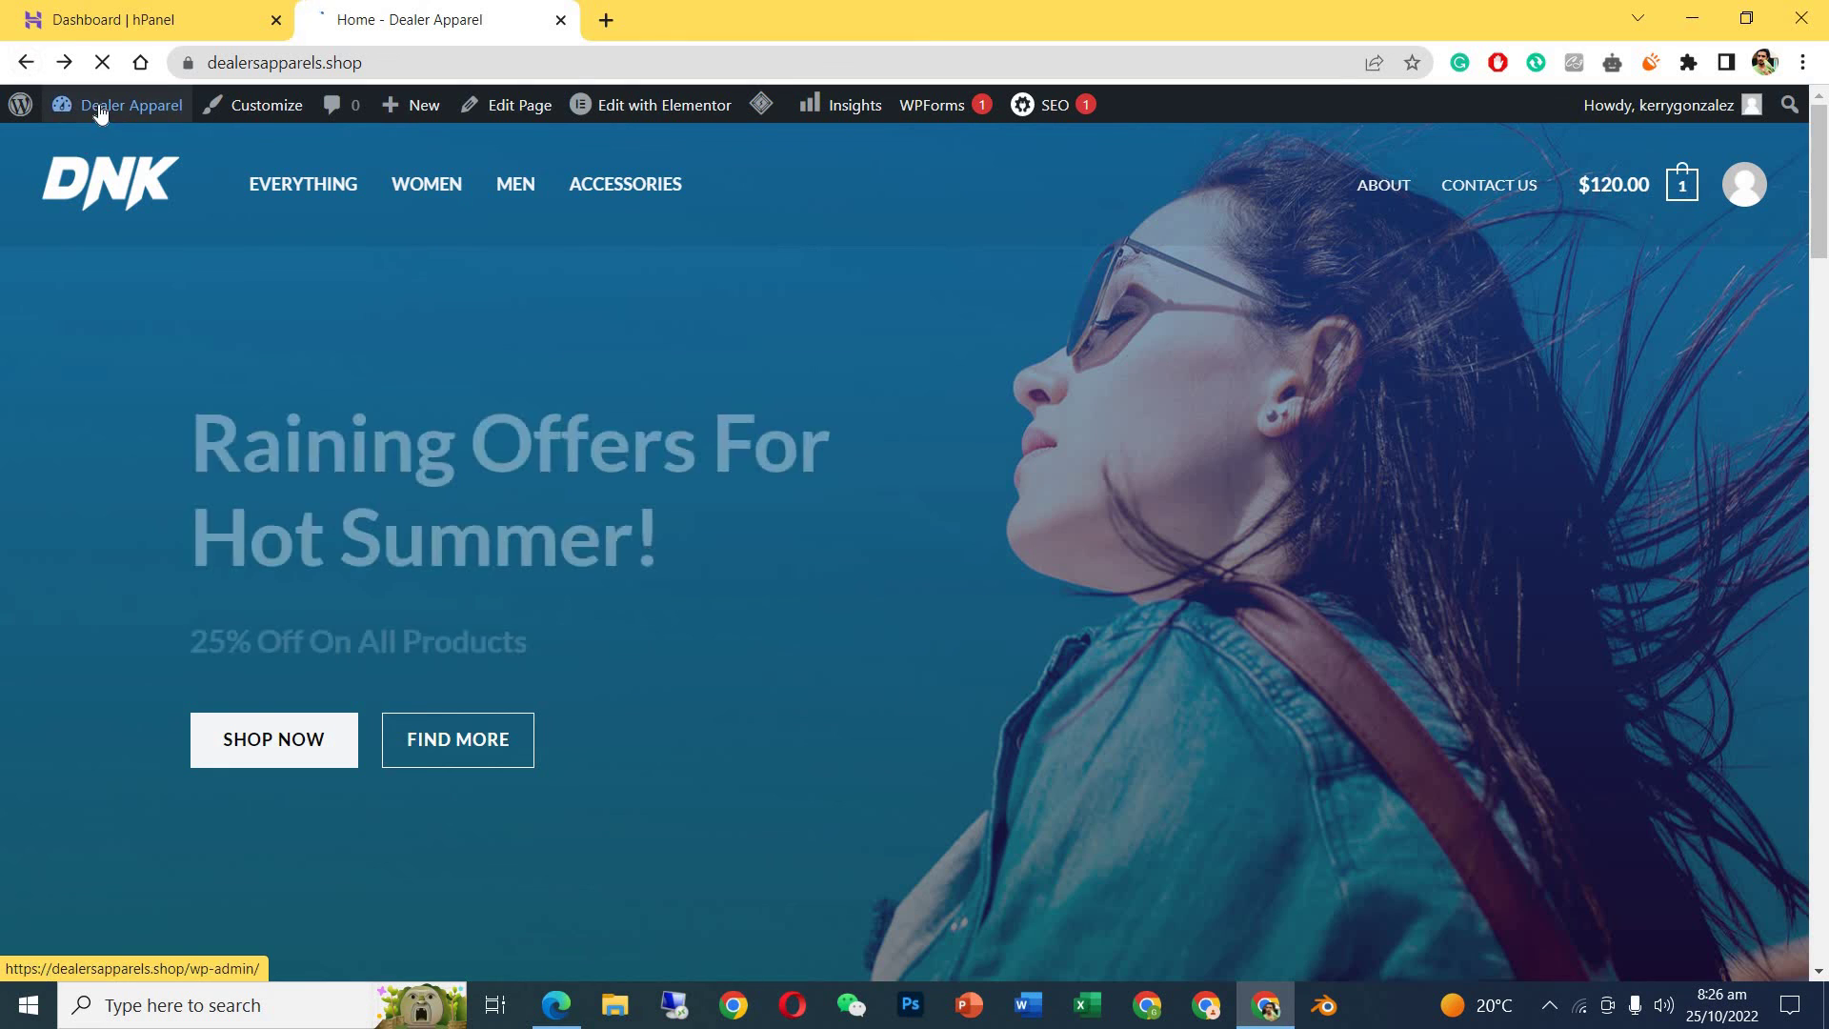
mouse_move(100, 113)
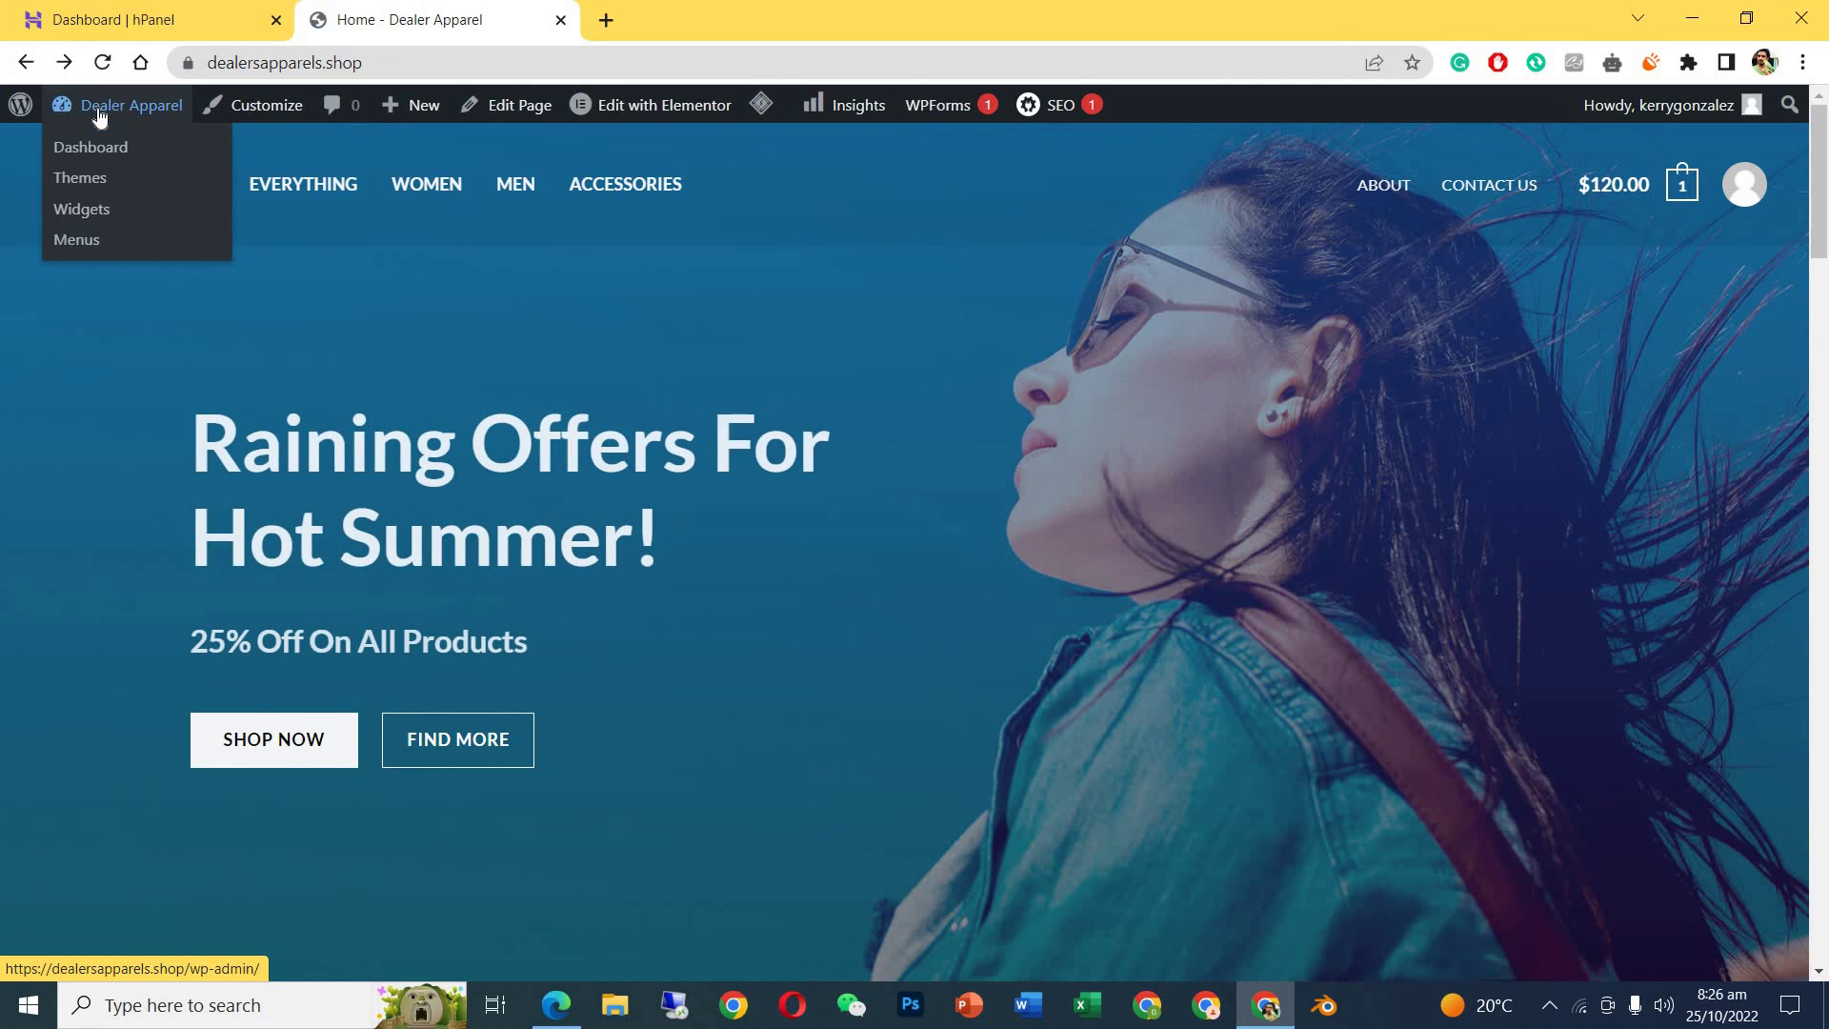
click(268, 107)
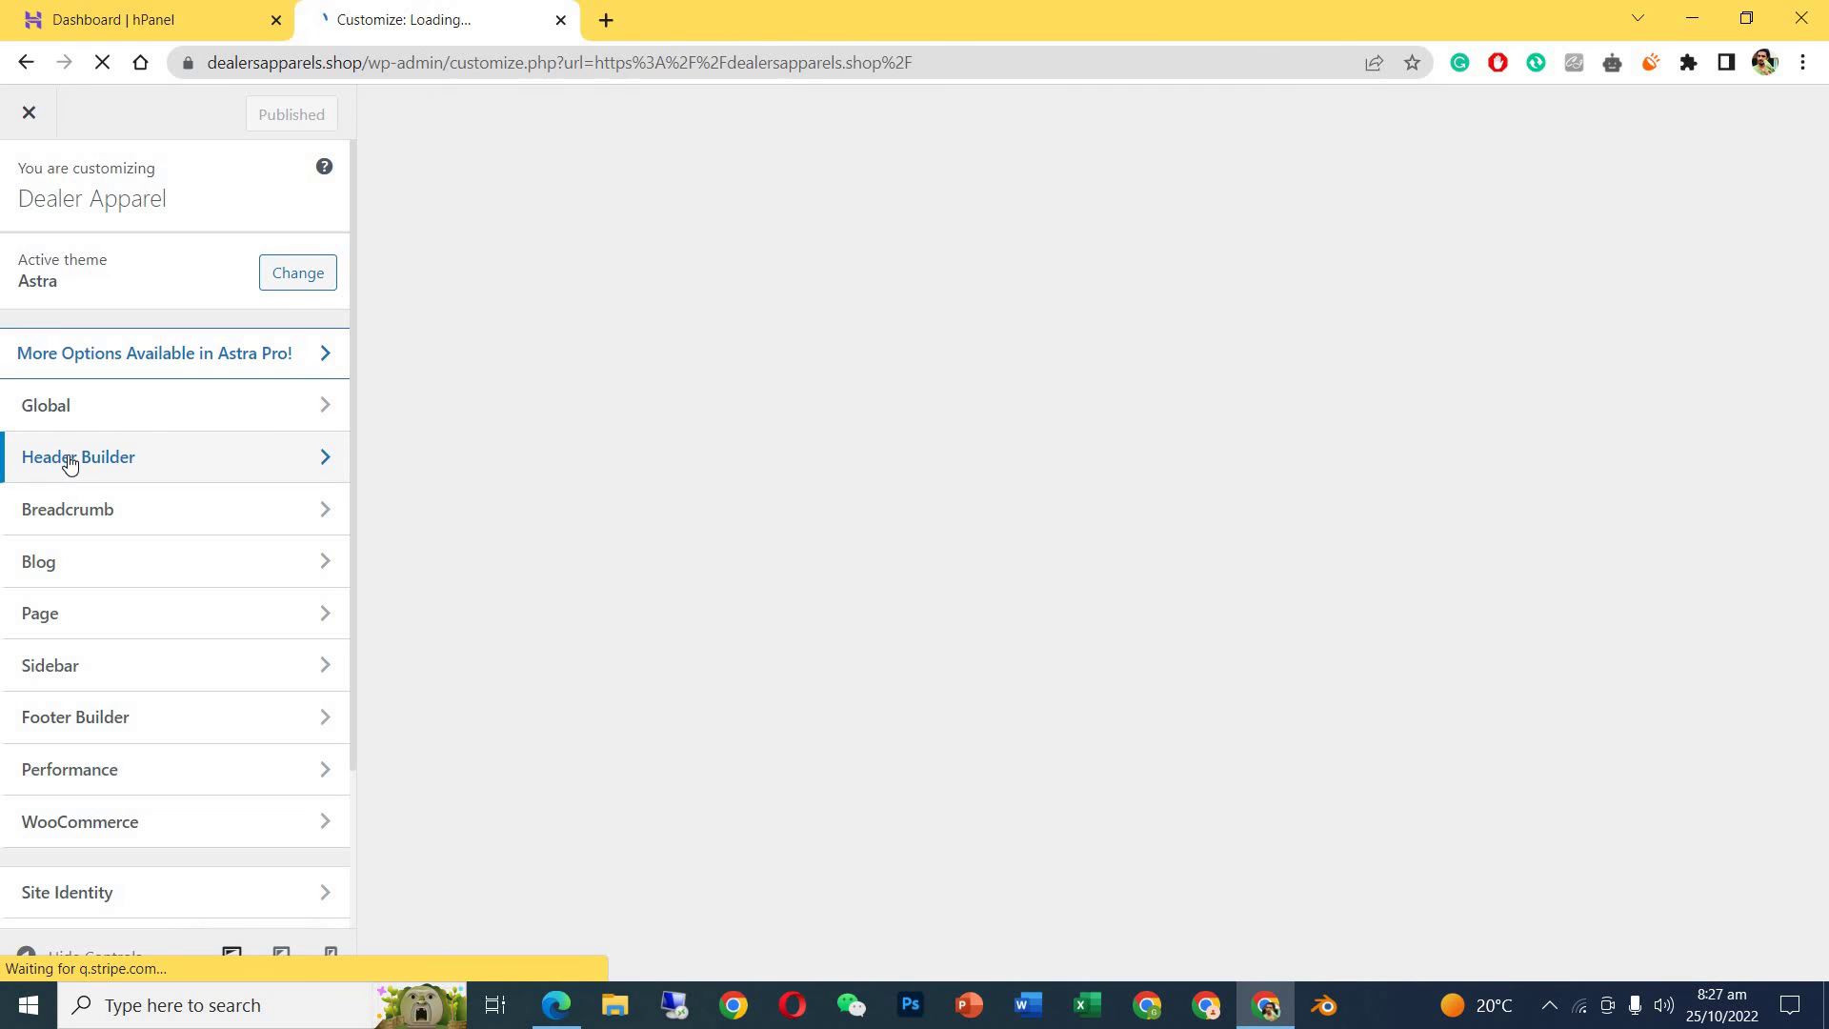
click(69, 461)
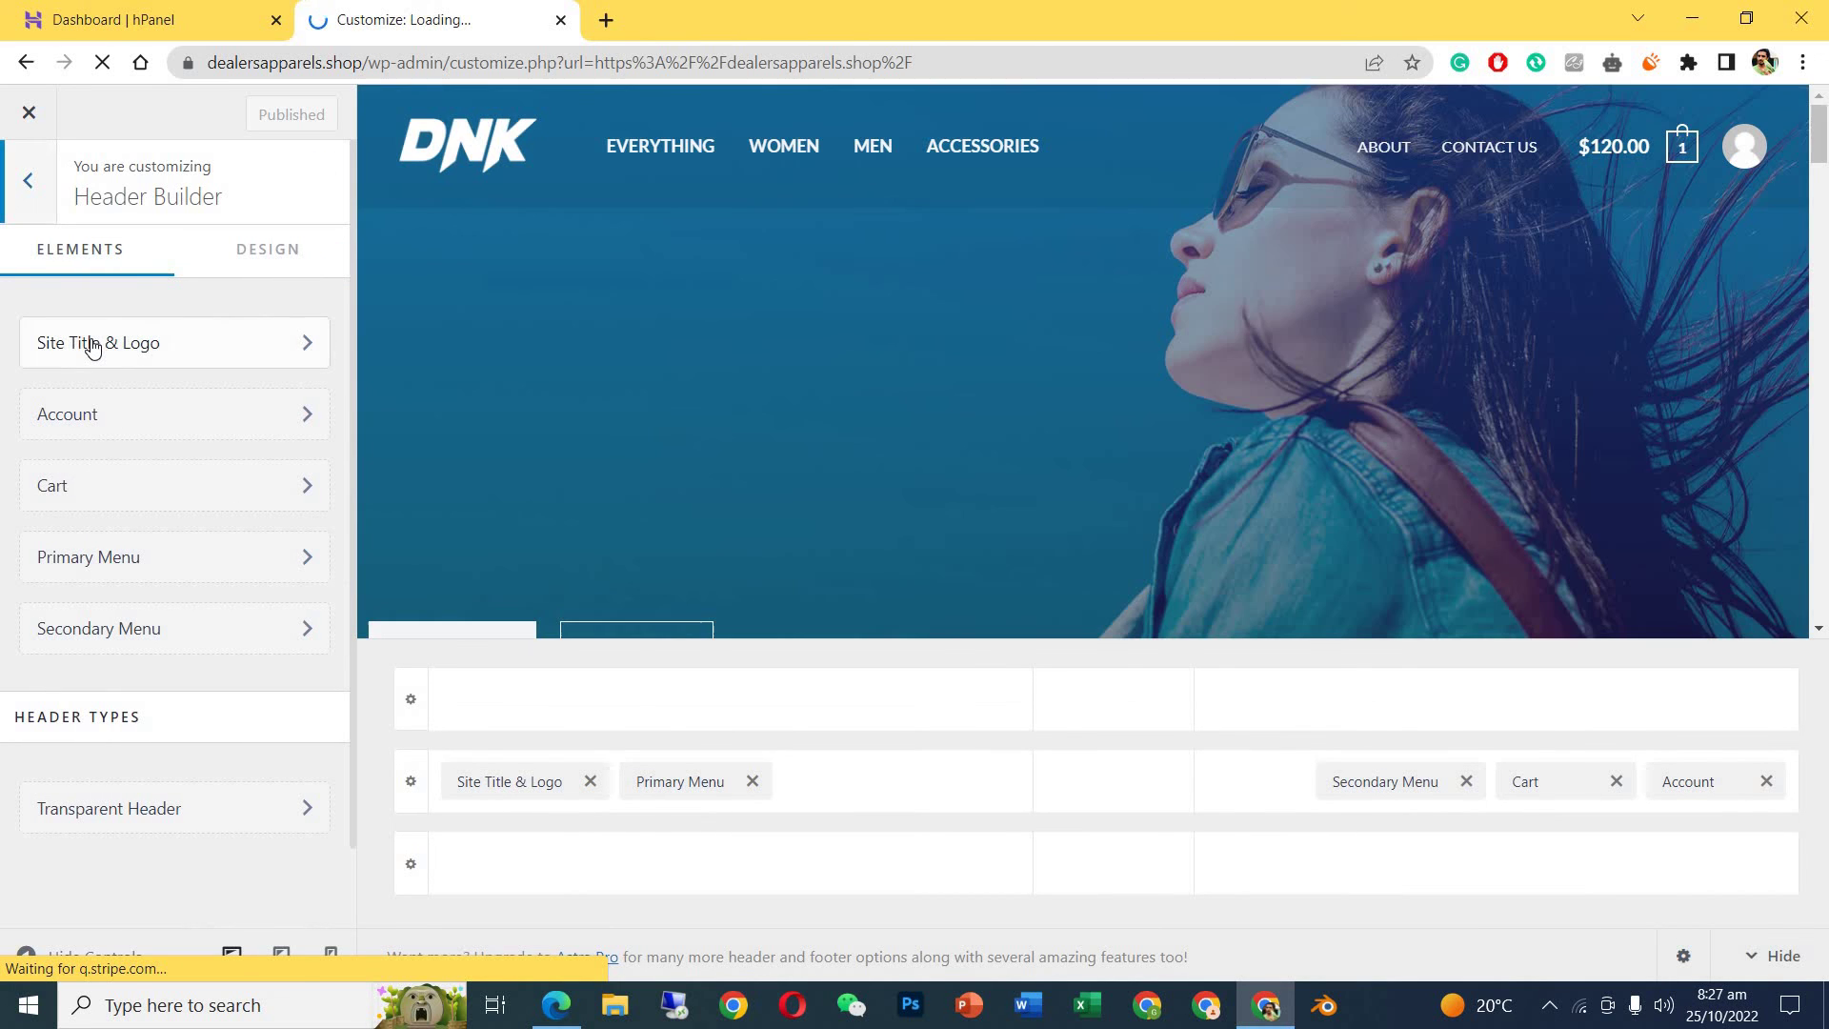
click(92, 345)
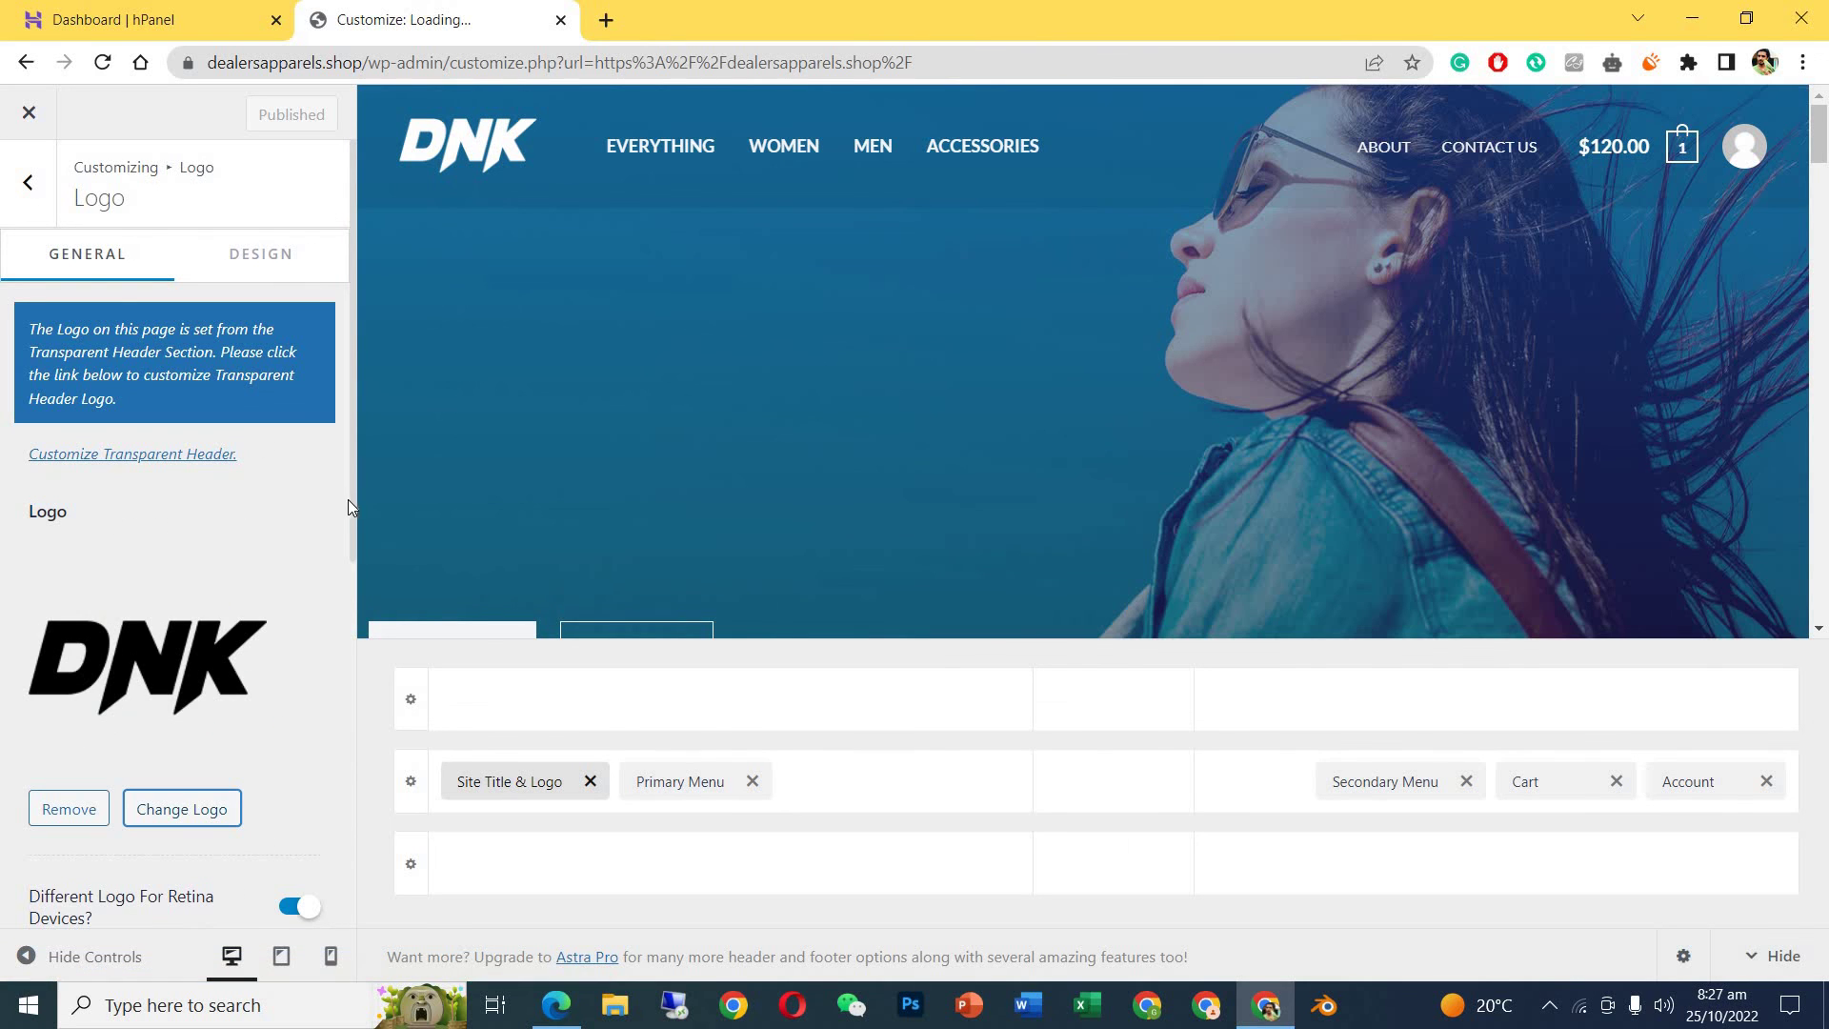
Enable Display Site Title so Dealer Apparel shows with the logo in the desktop header.
scroll(340, 580, down, 7)
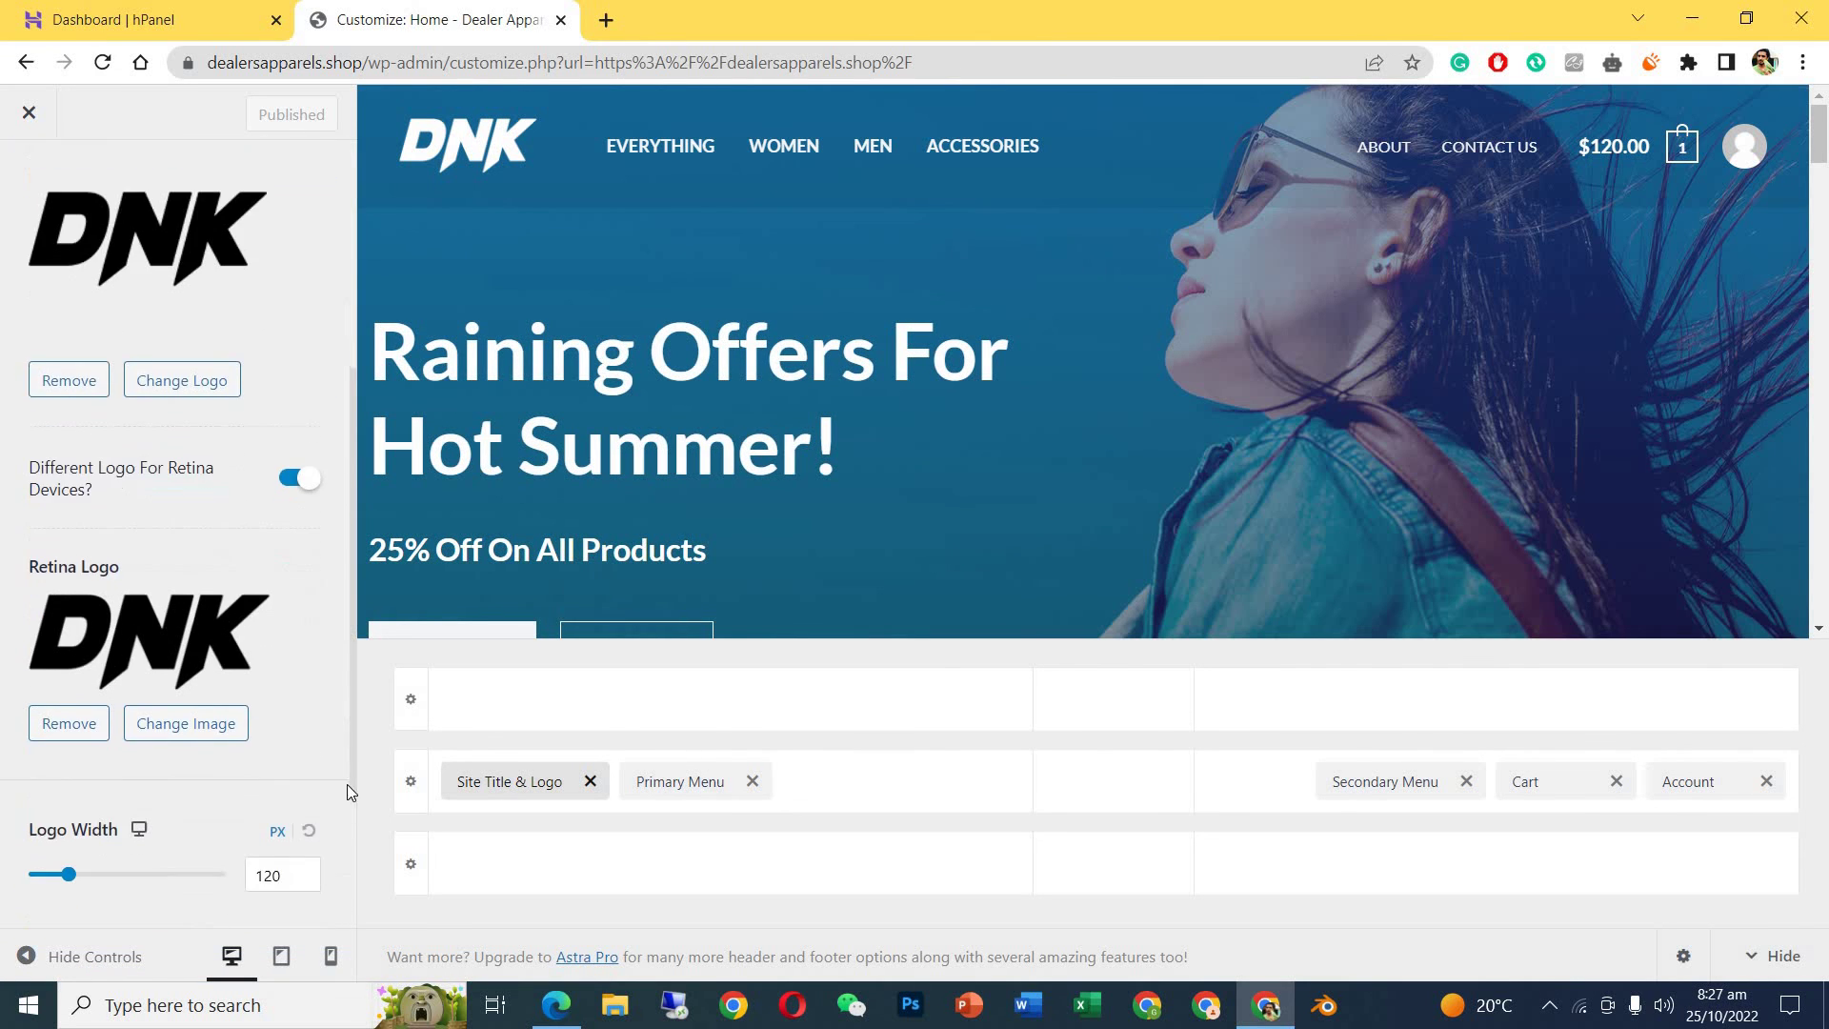
scroll(341, 917, down, 1)
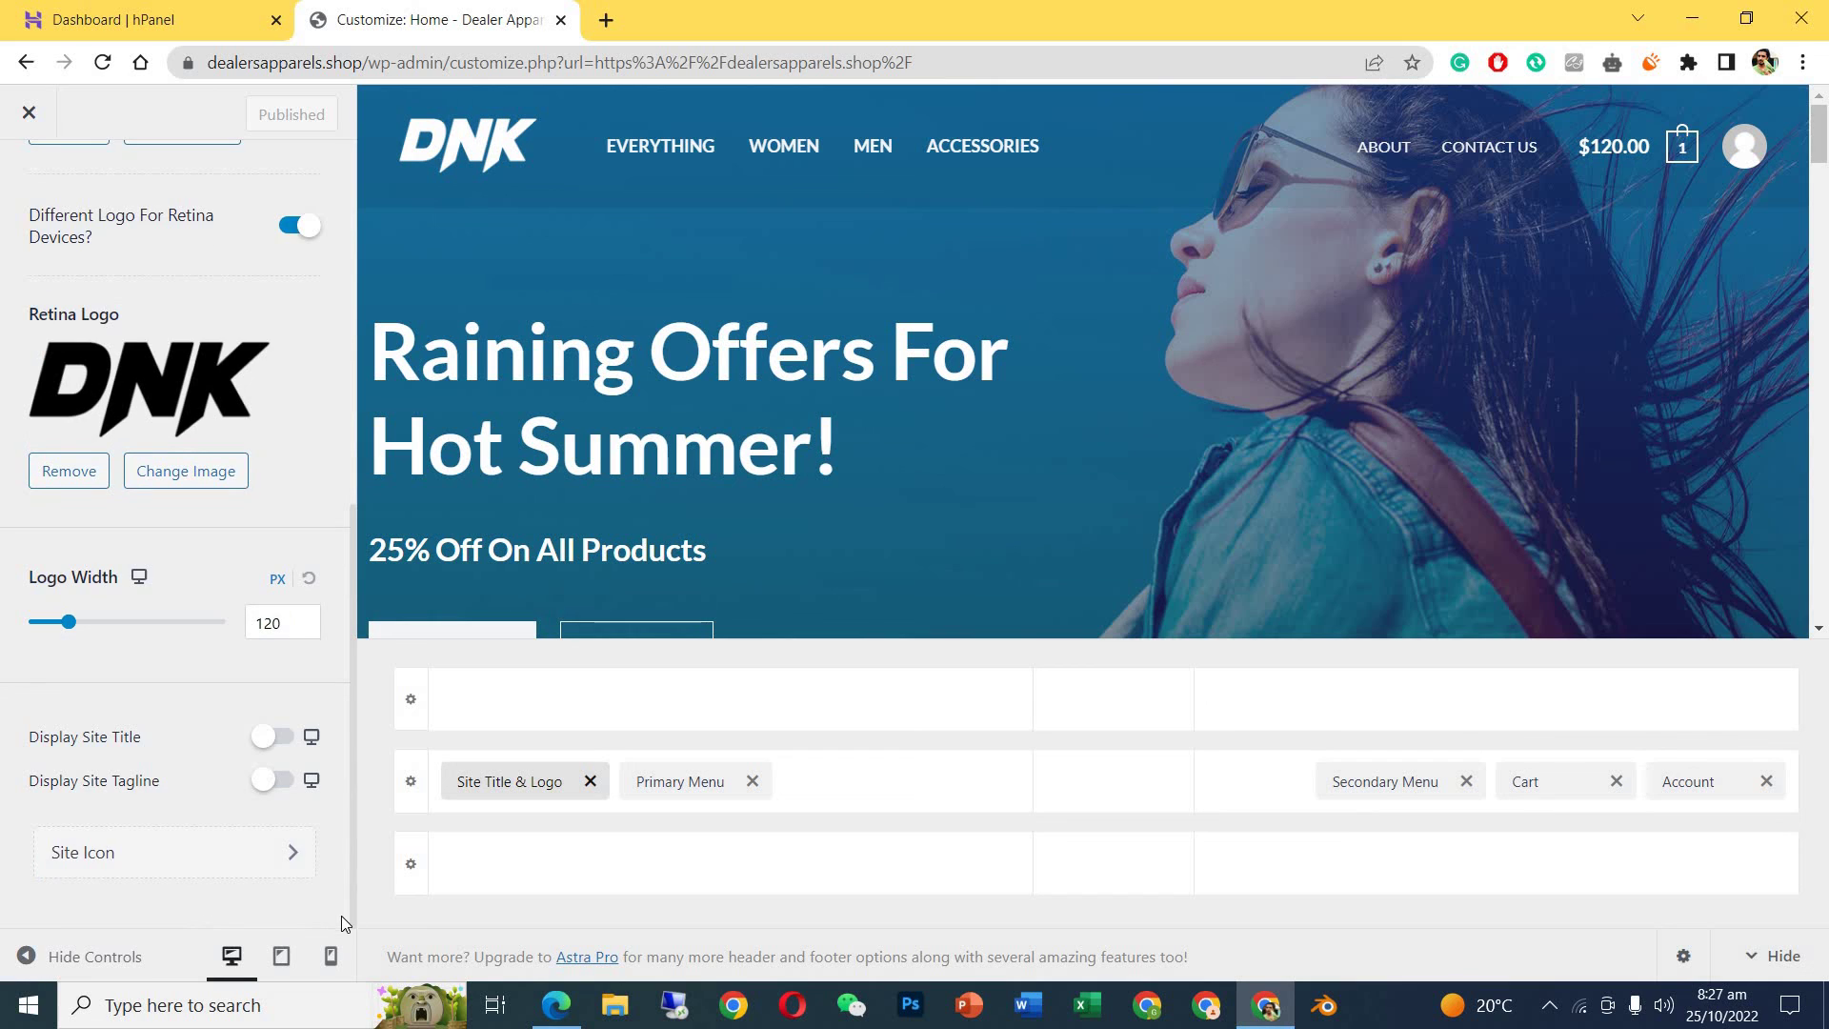
click(281, 742)
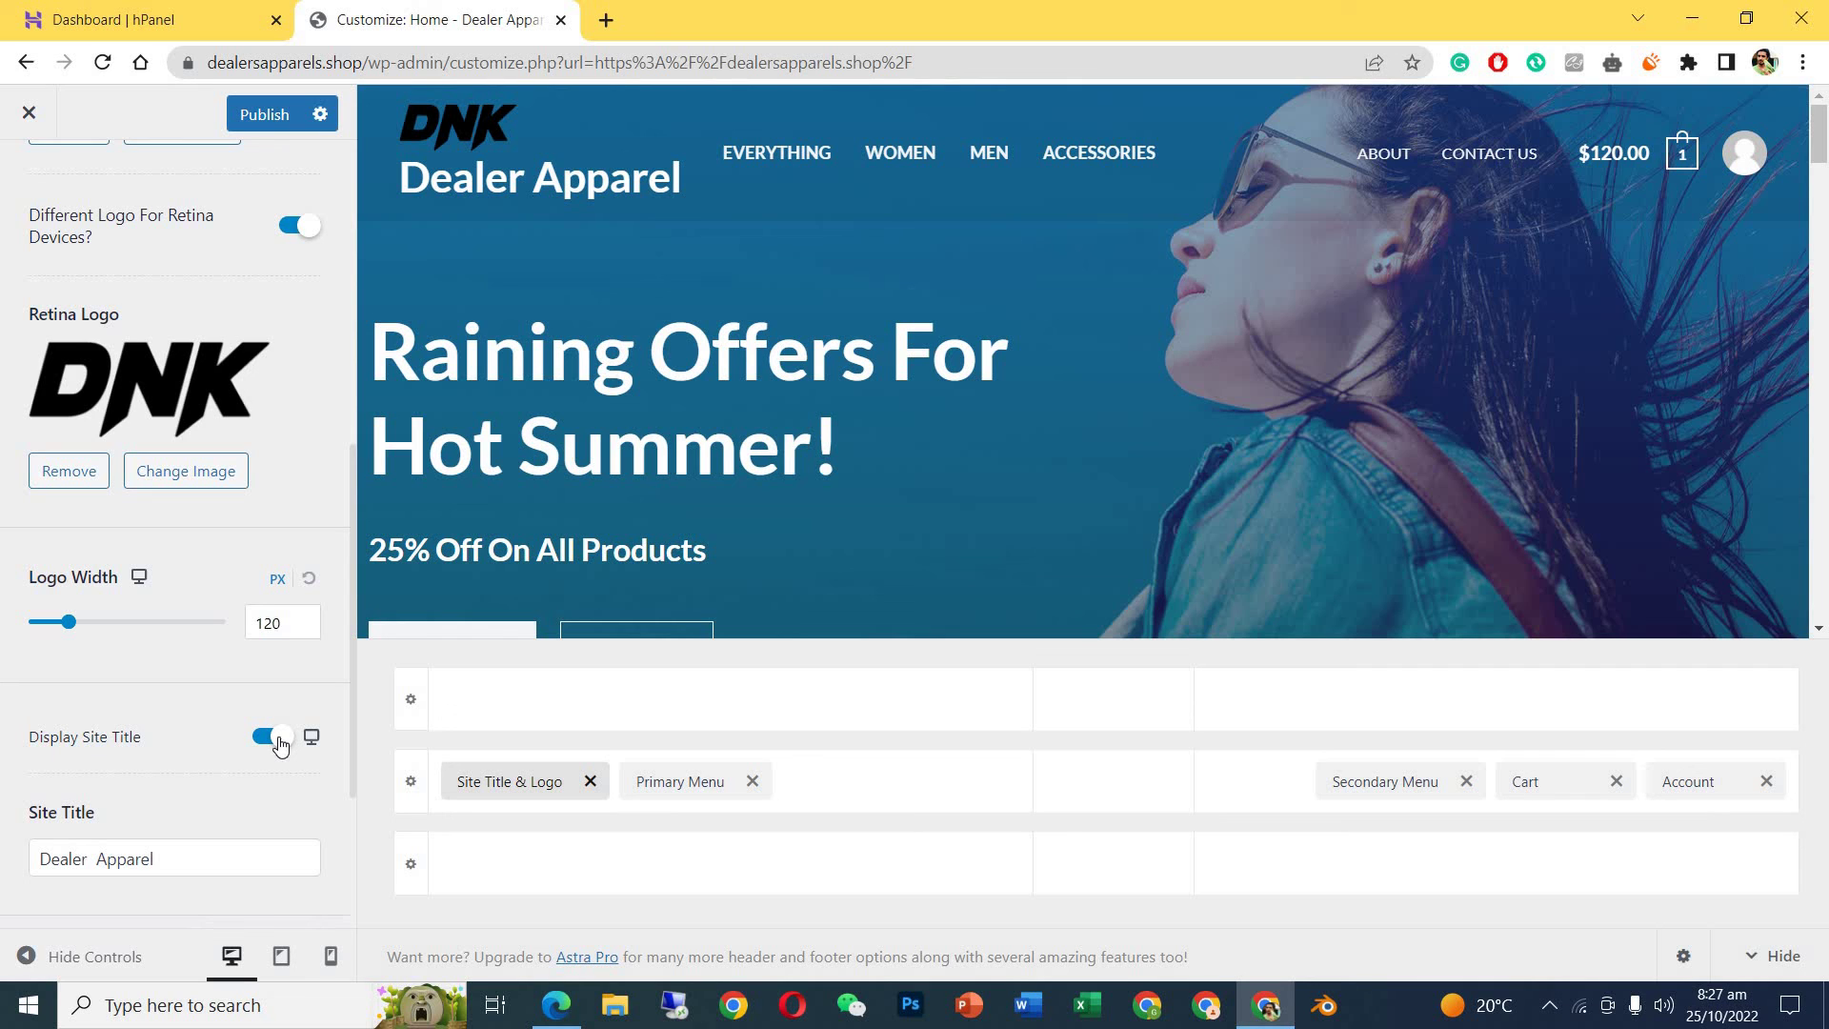
click(280, 742)
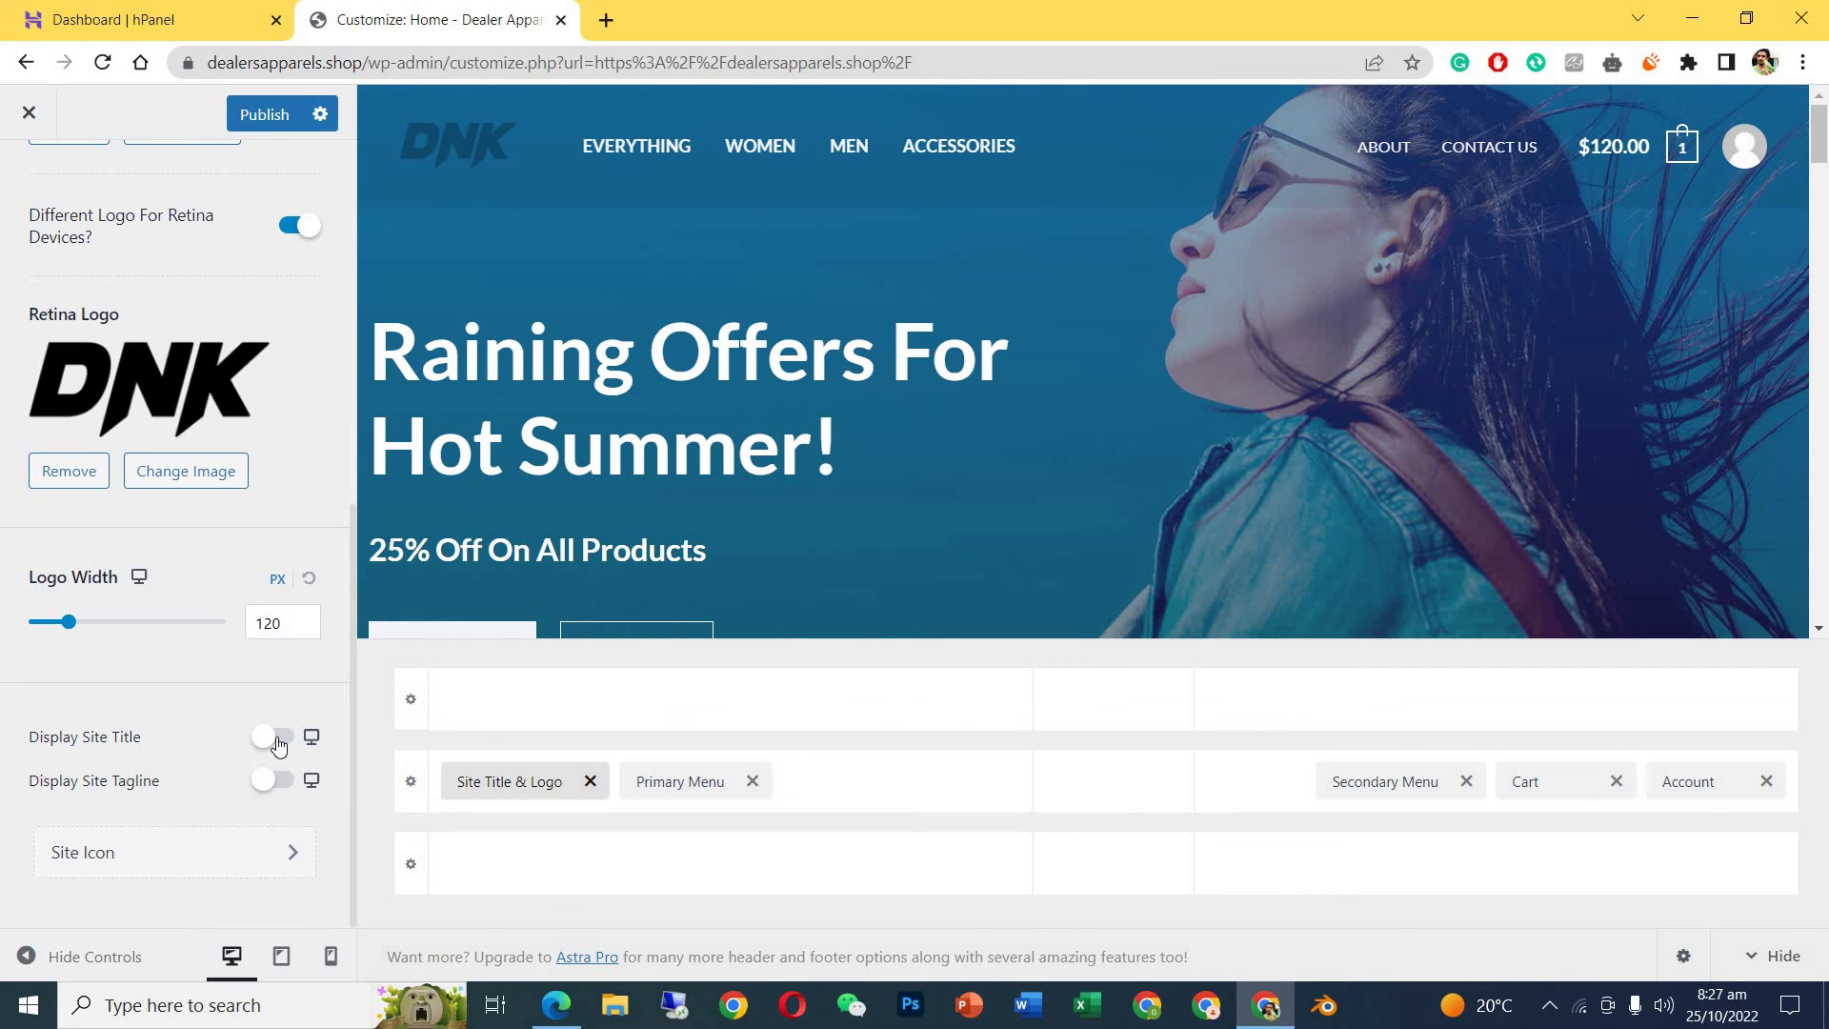
click(279, 742)
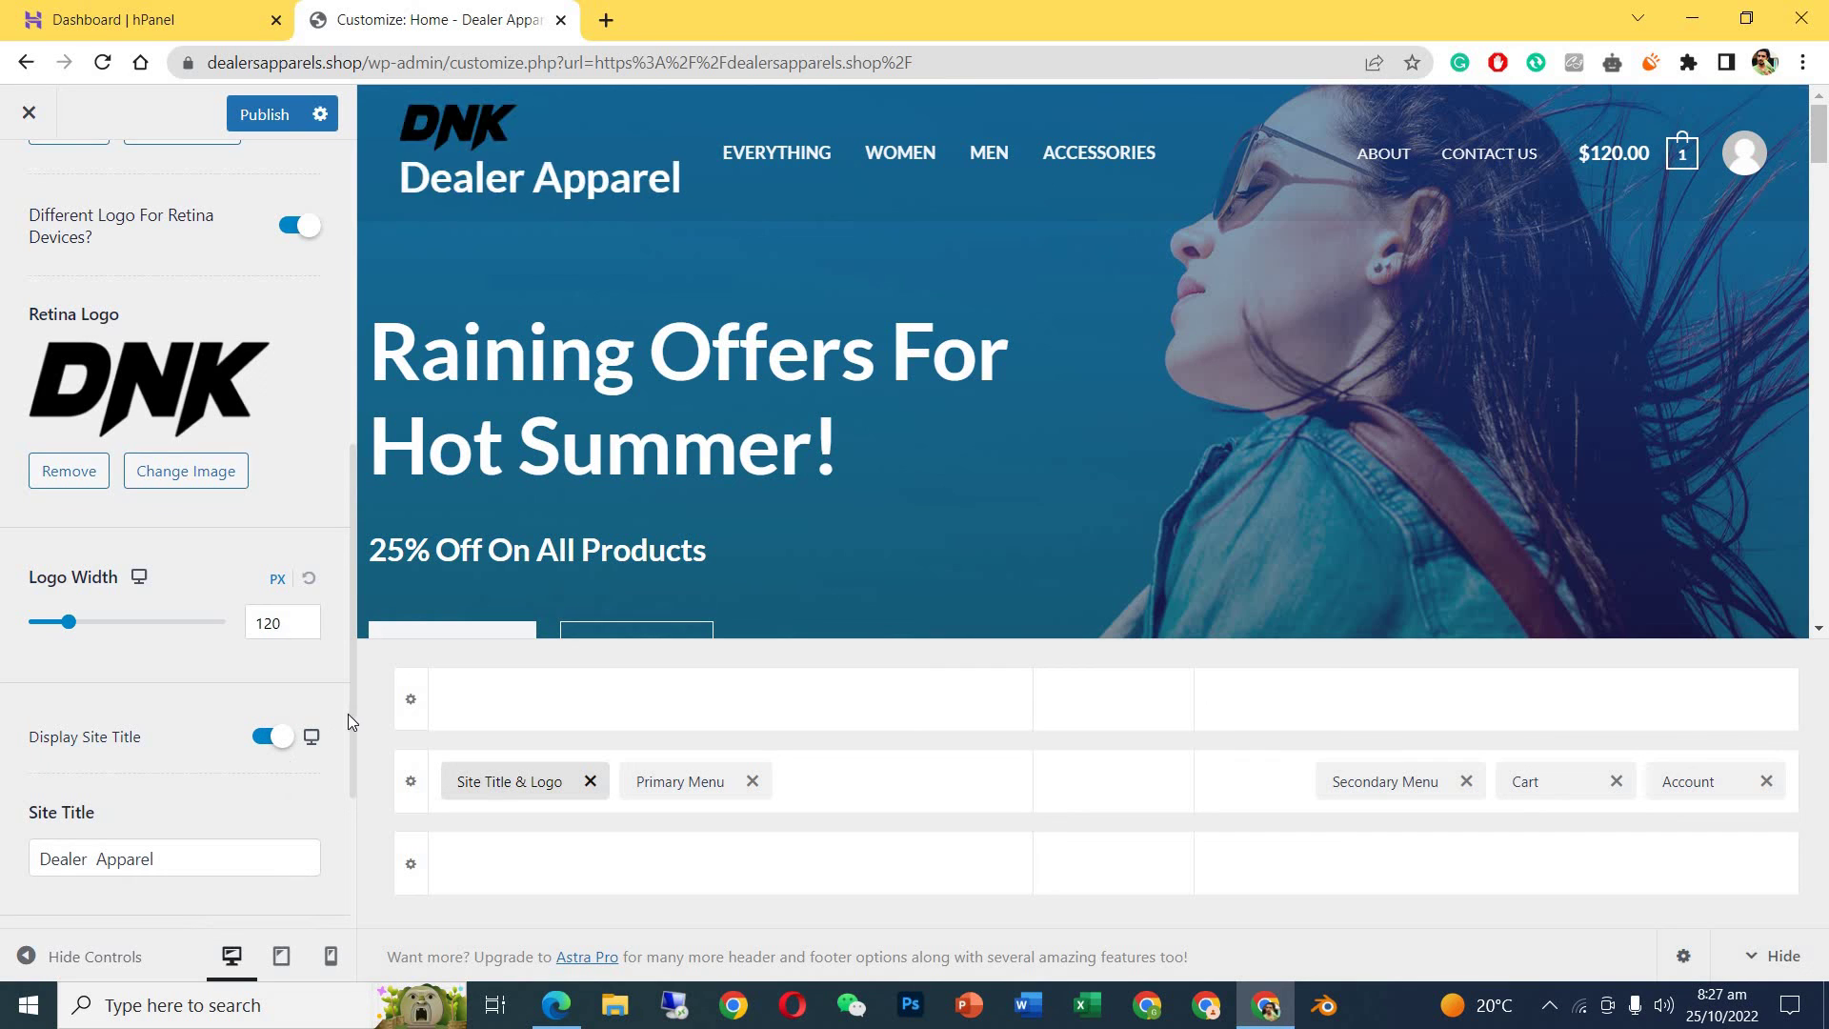
scroll(352, 791, down, 2)
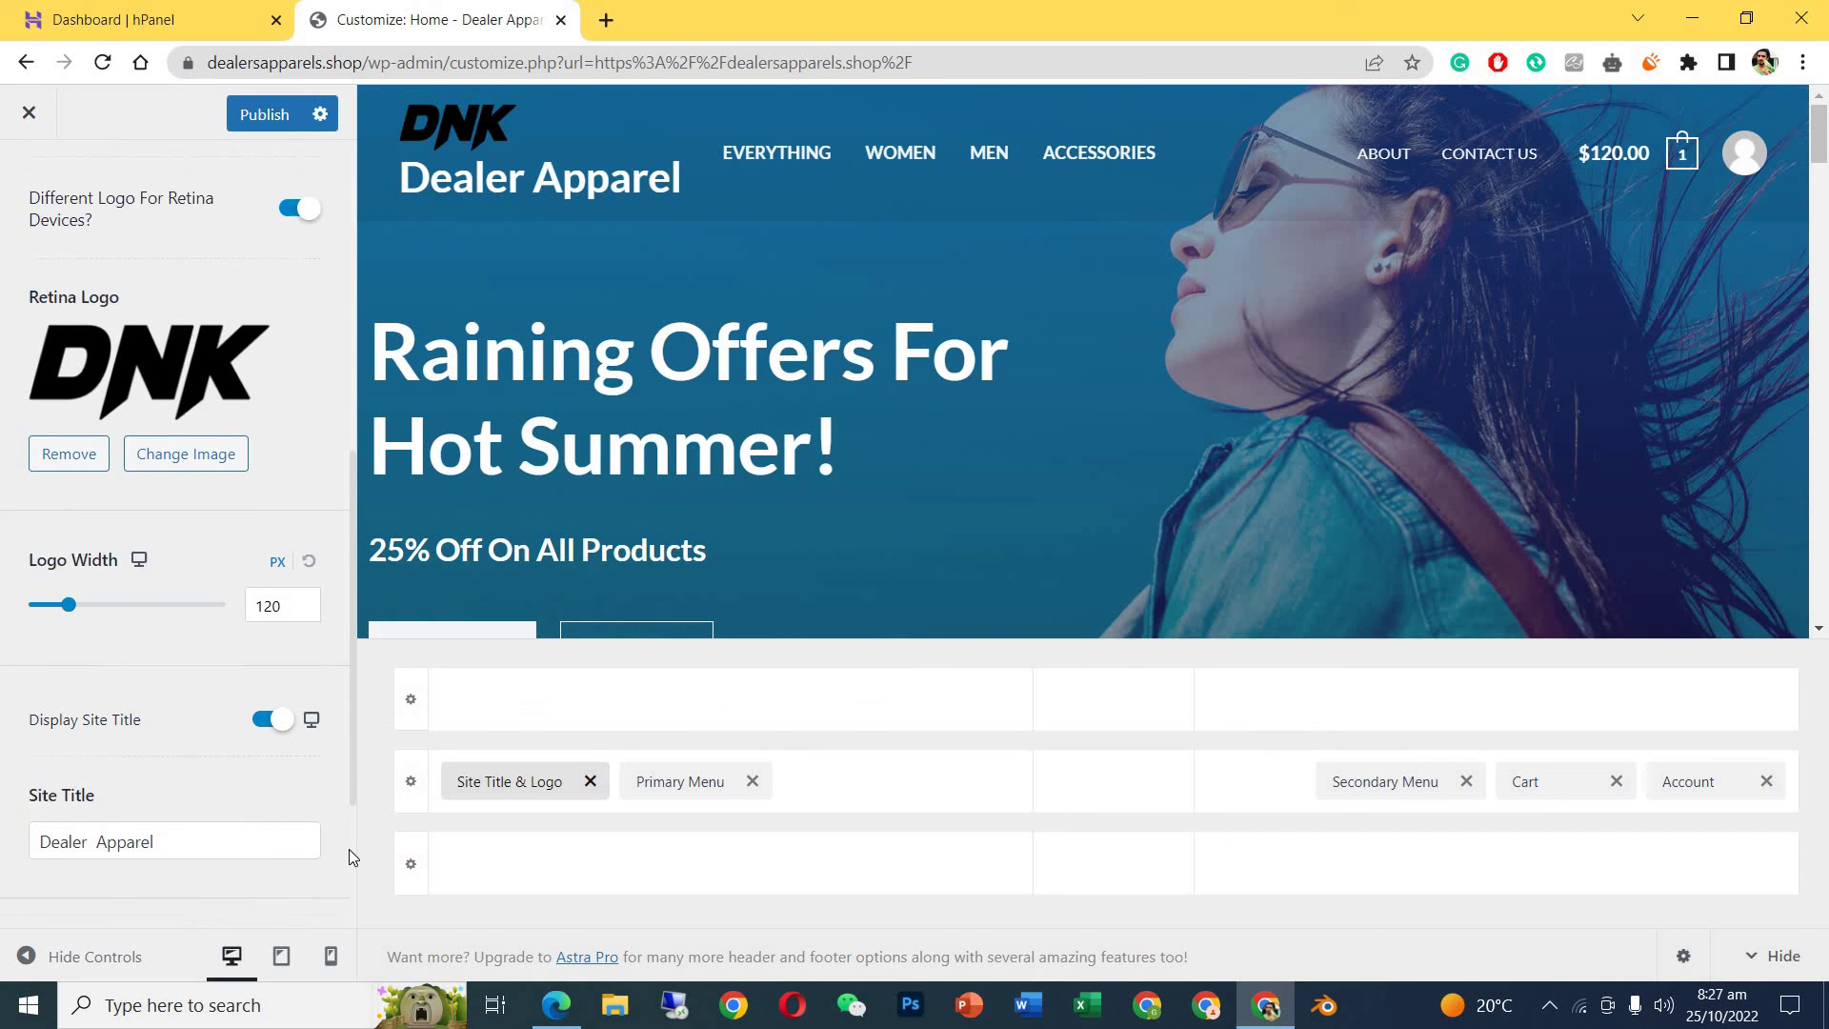
Try the Inline Logo & Site Title and Display Site Tagline options, switching each back off.
click(303, 770)
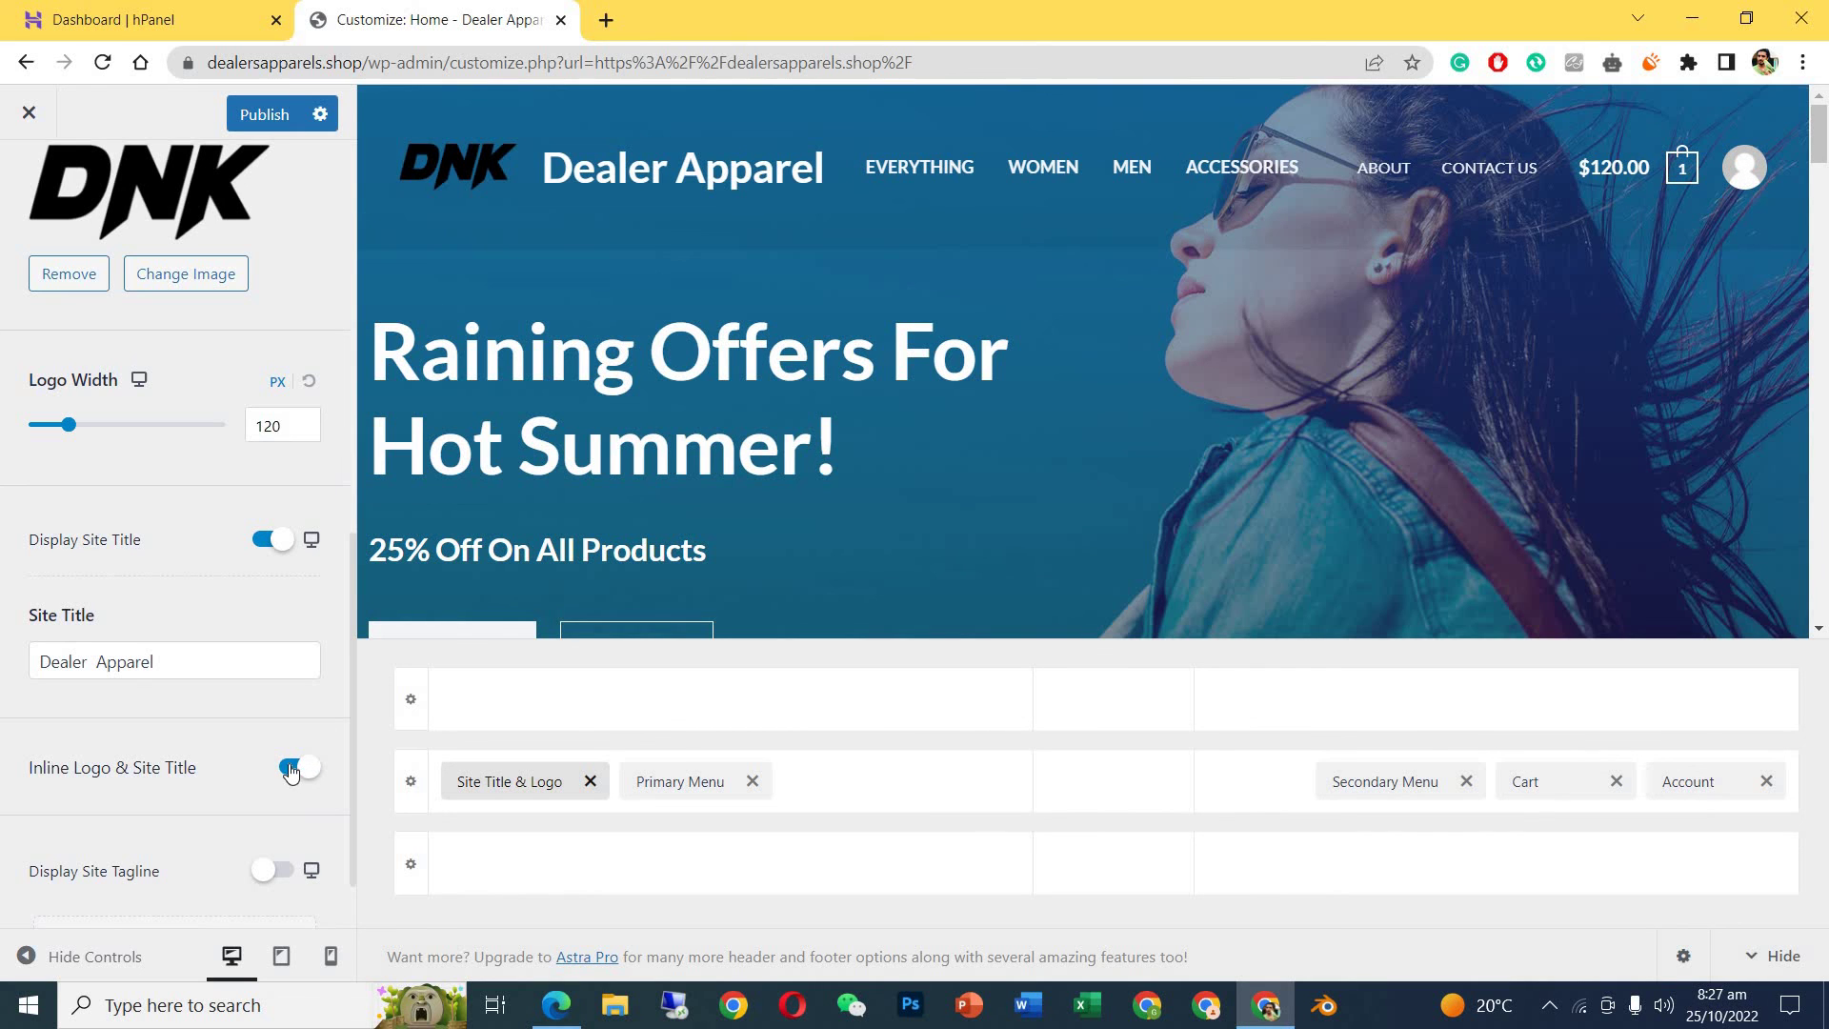
click(291, 770)
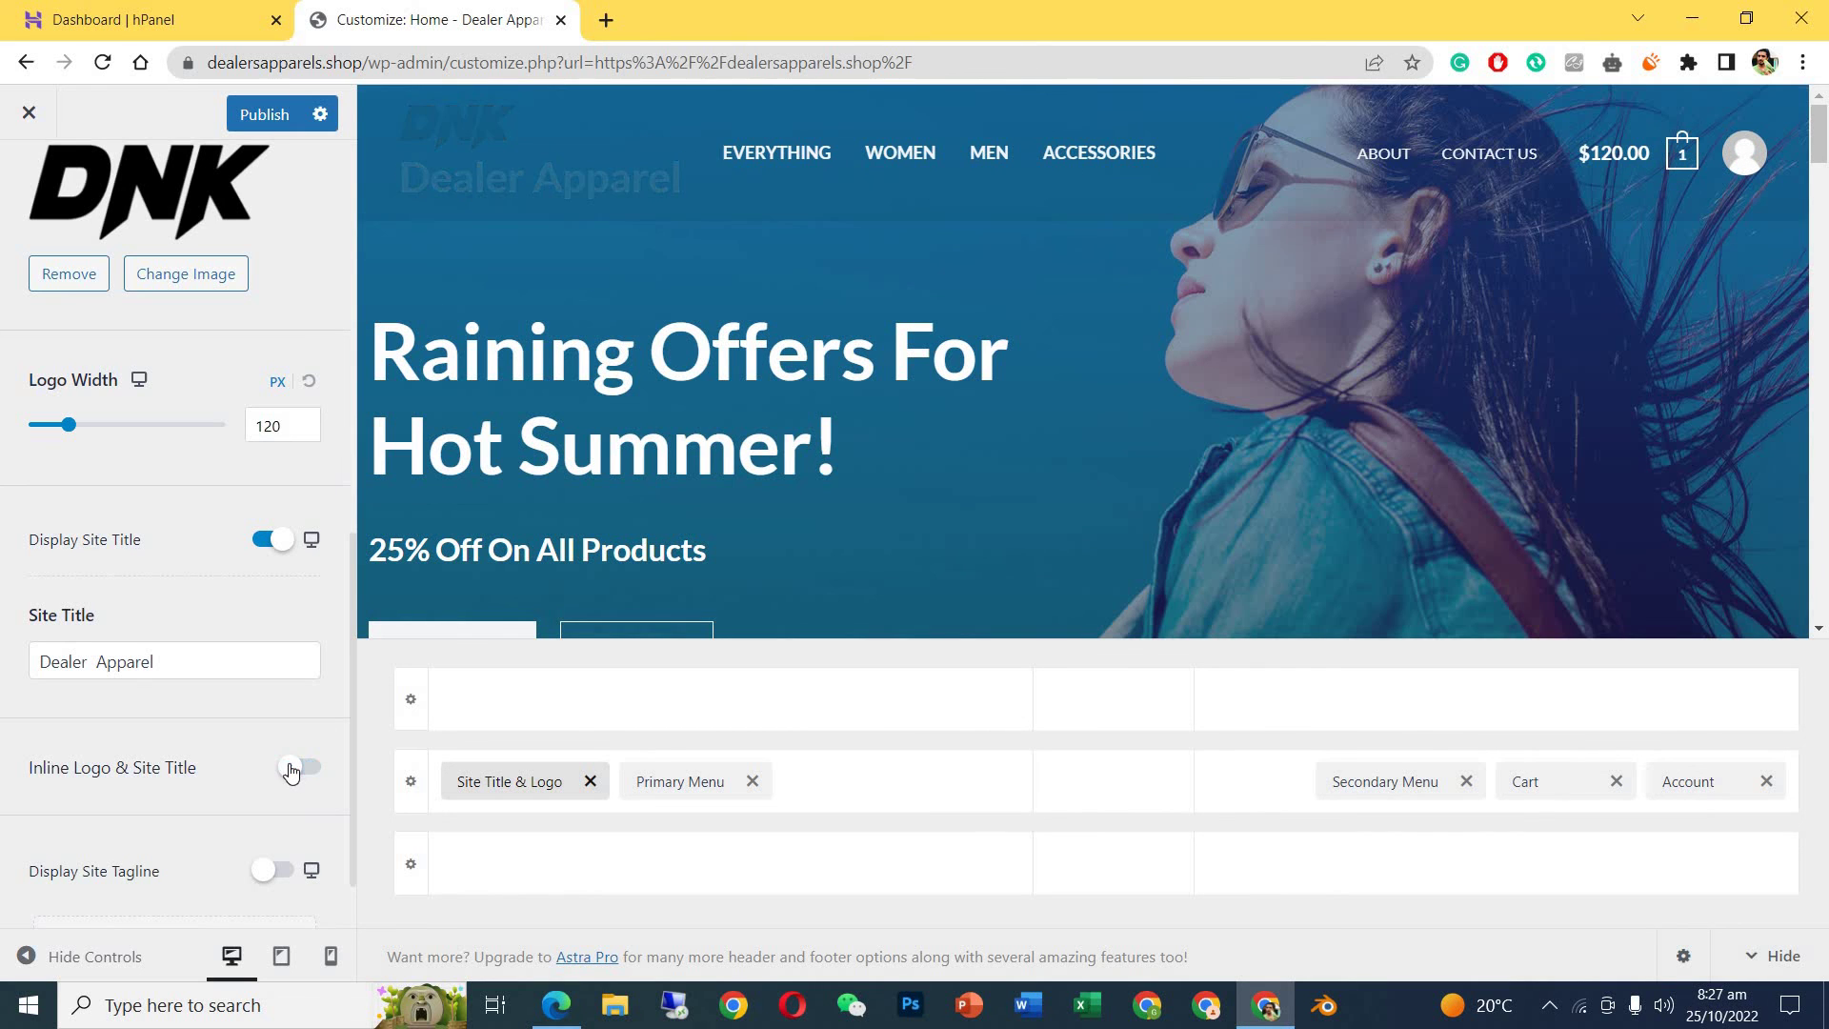
click(276, 871)
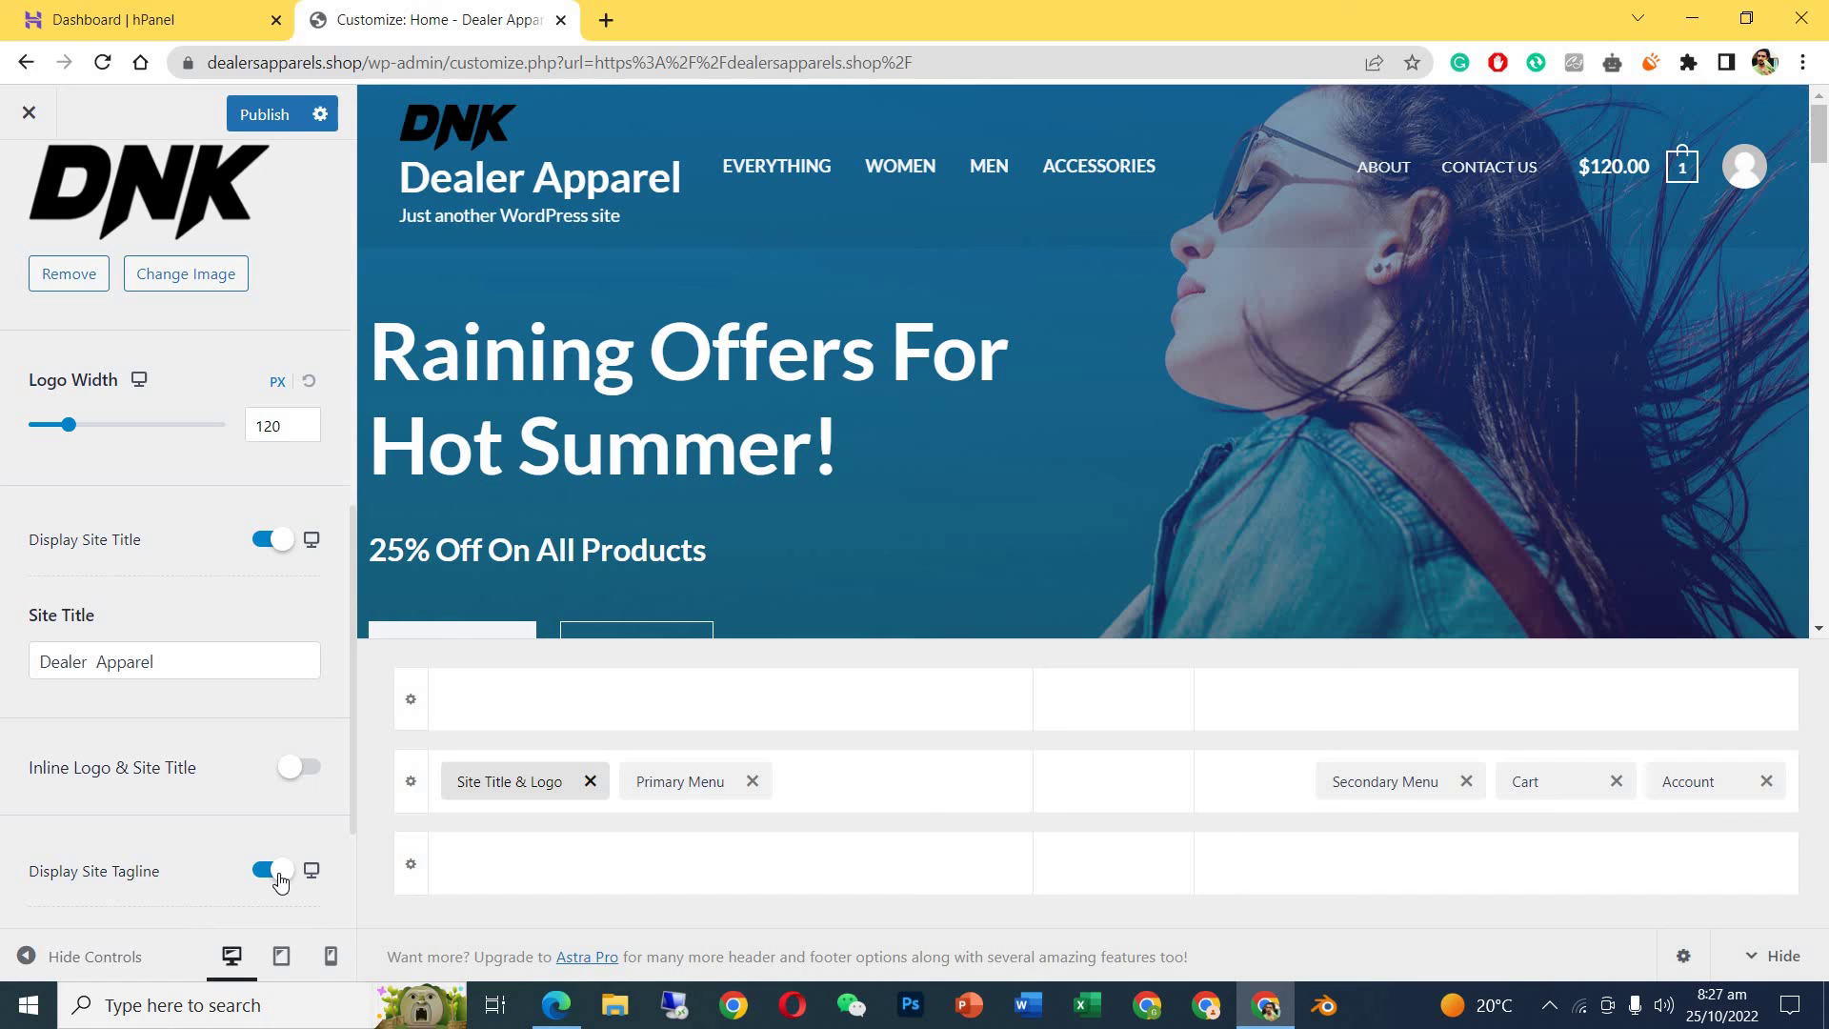
click(276, 871)
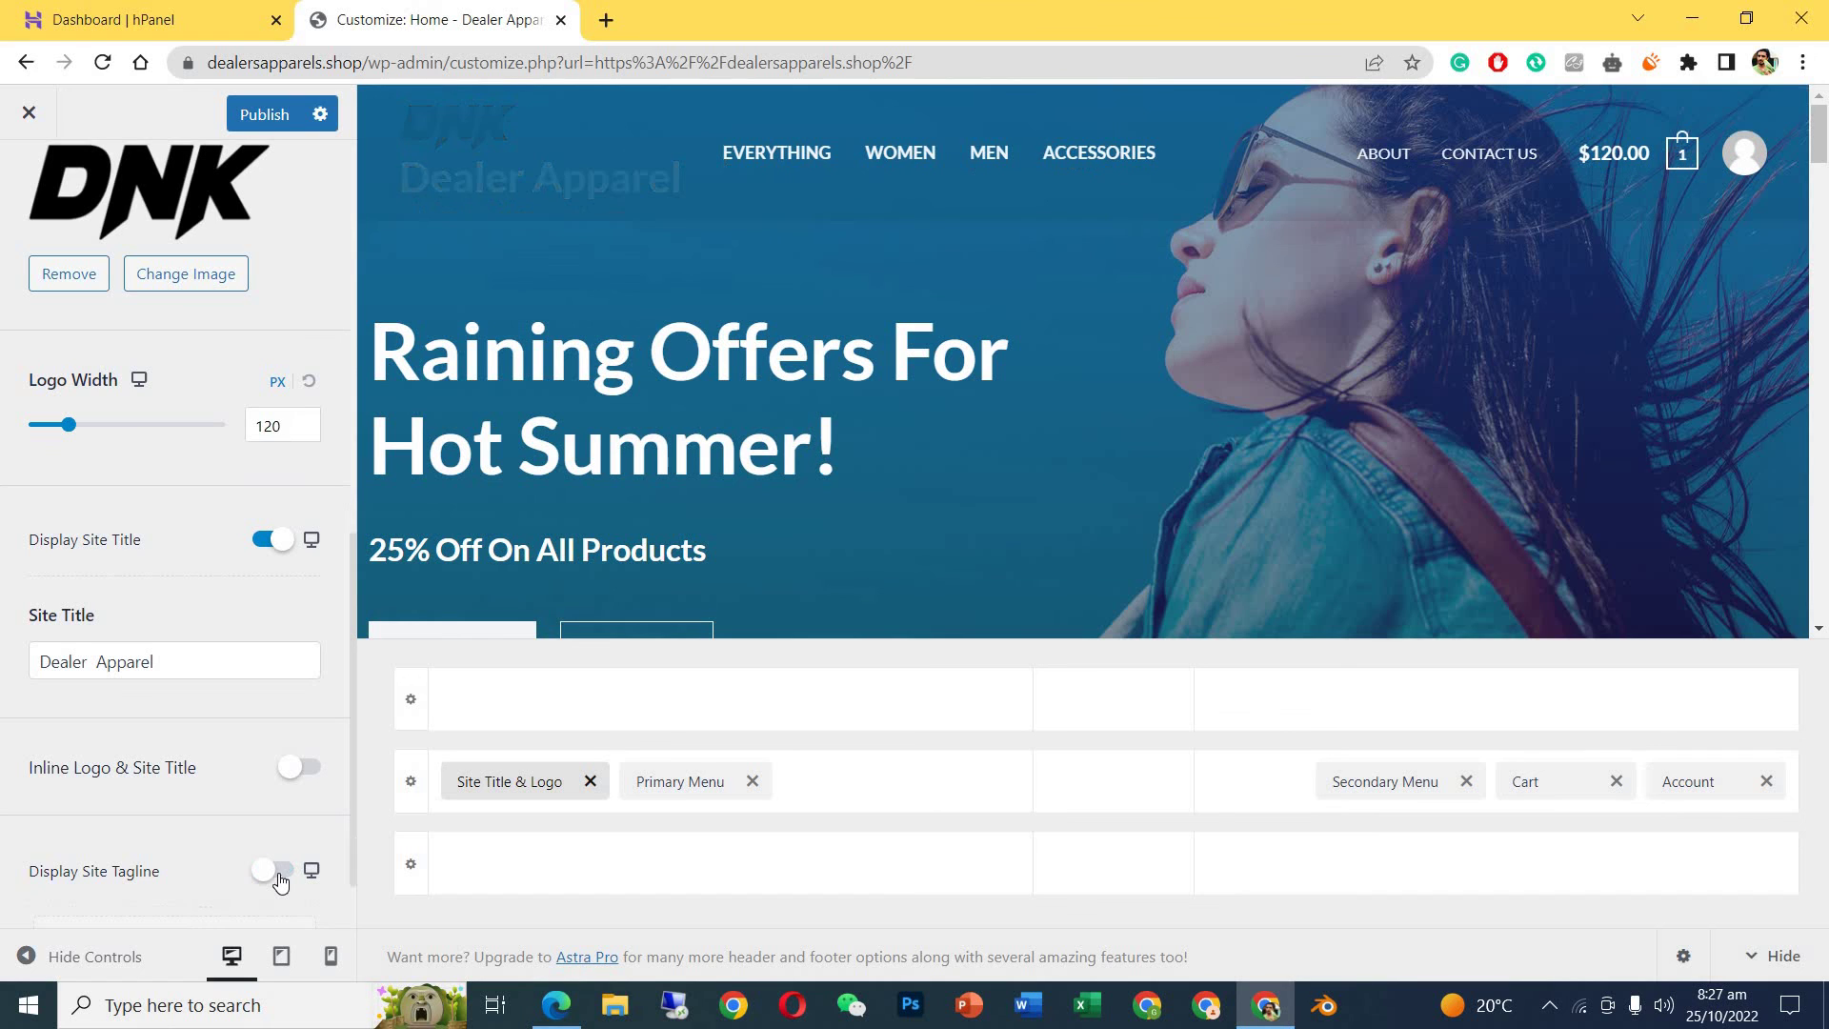
Preview the homepage in tablet view and review it down to the footer and back up to the header.
click(283, 957)
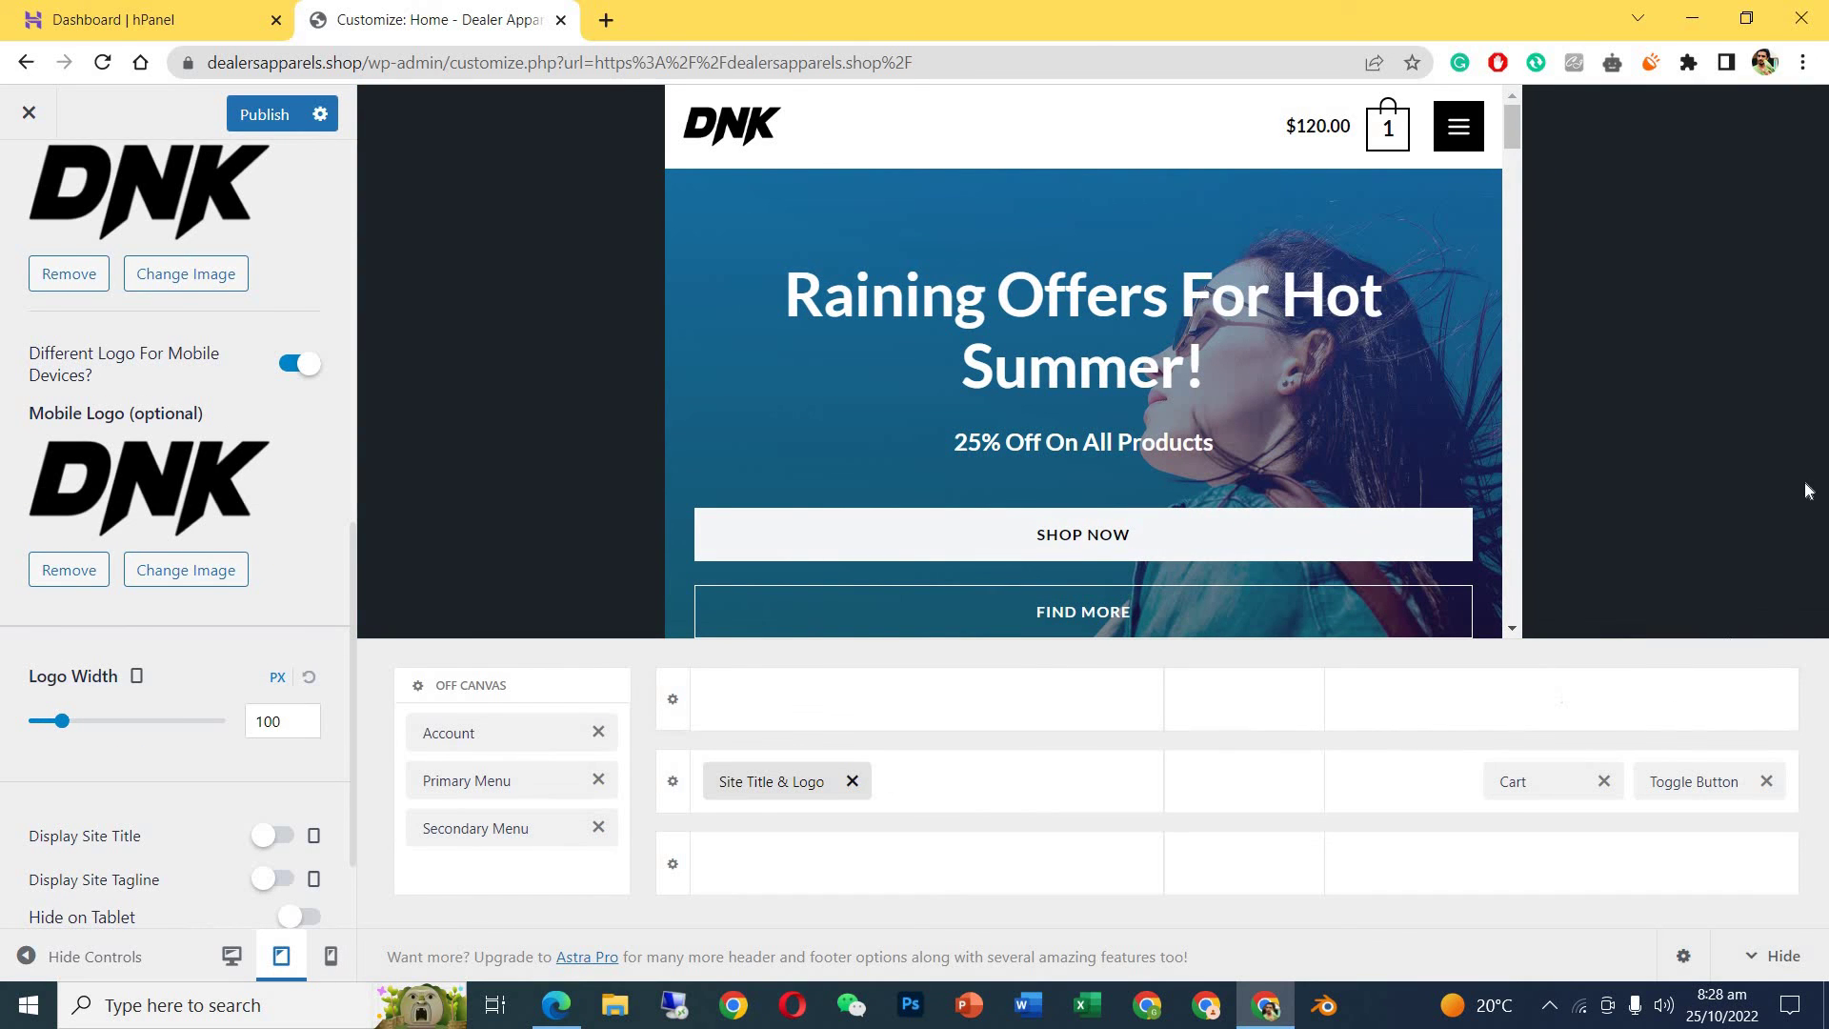
drag(1506, 125, 1501, 356)
scroll(1502, 361, down, 15)
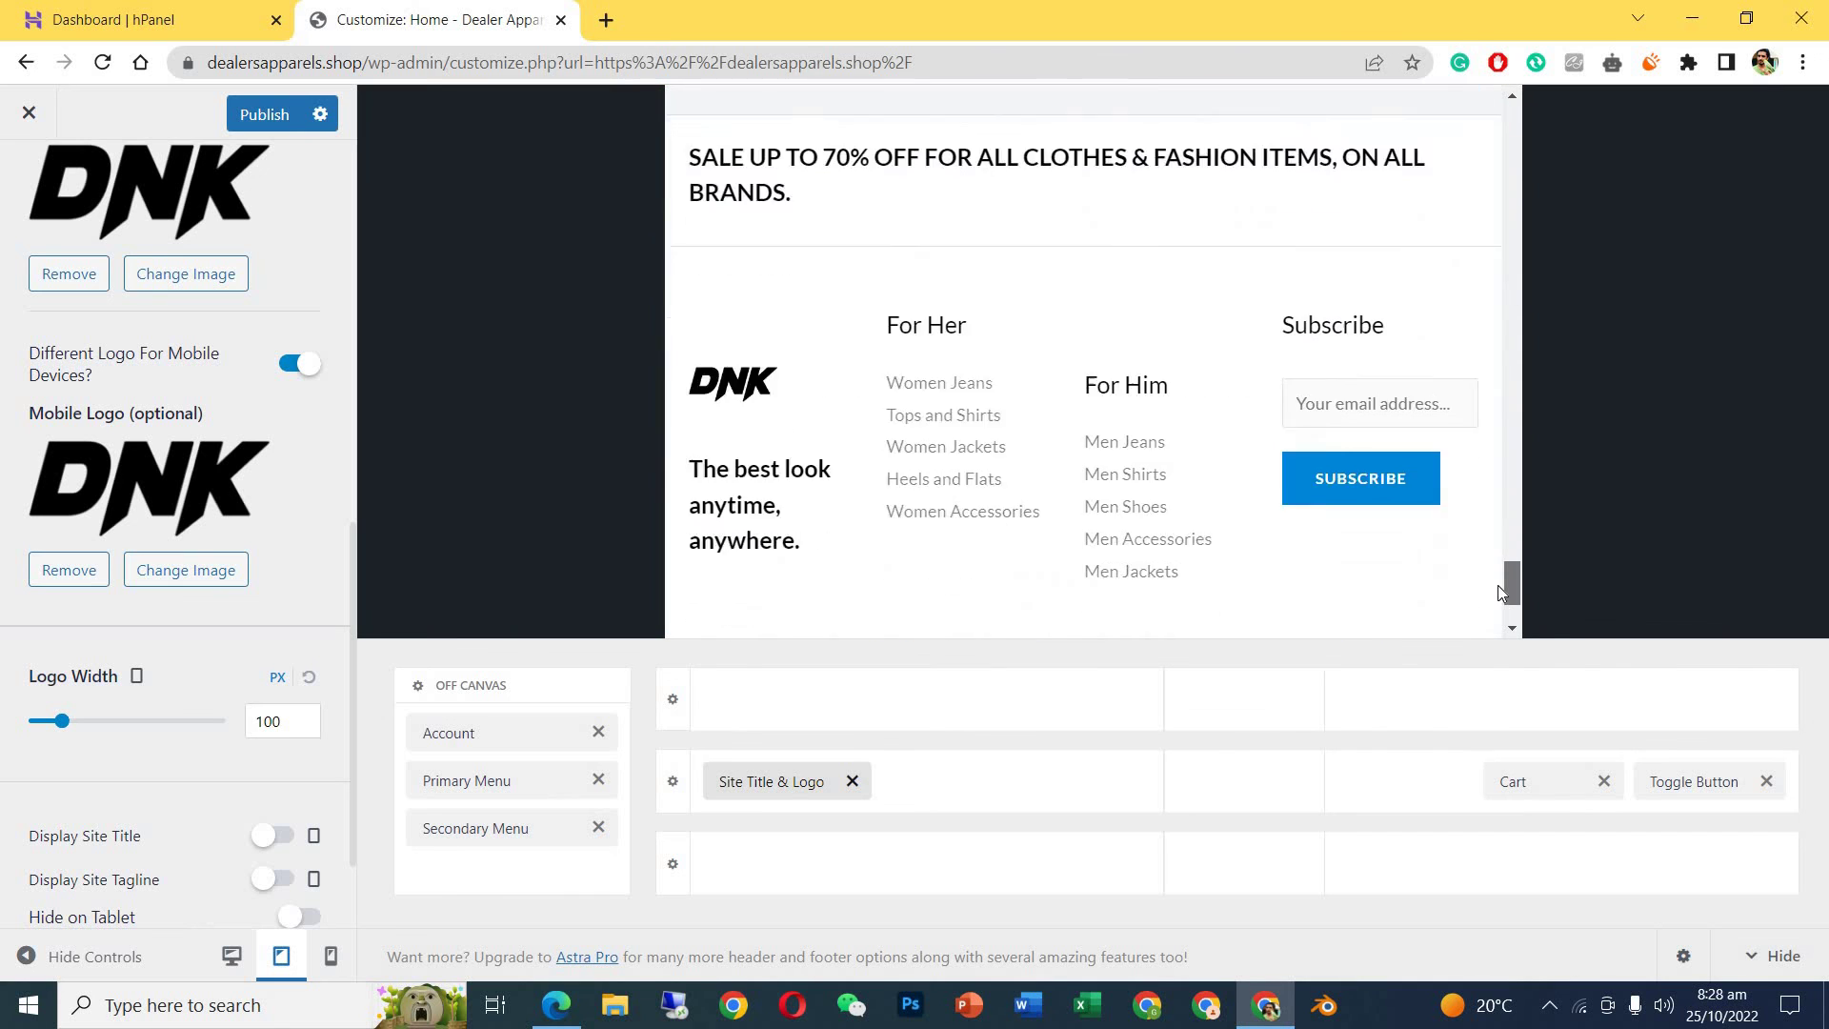
scroll(1514, 393, up, 20)
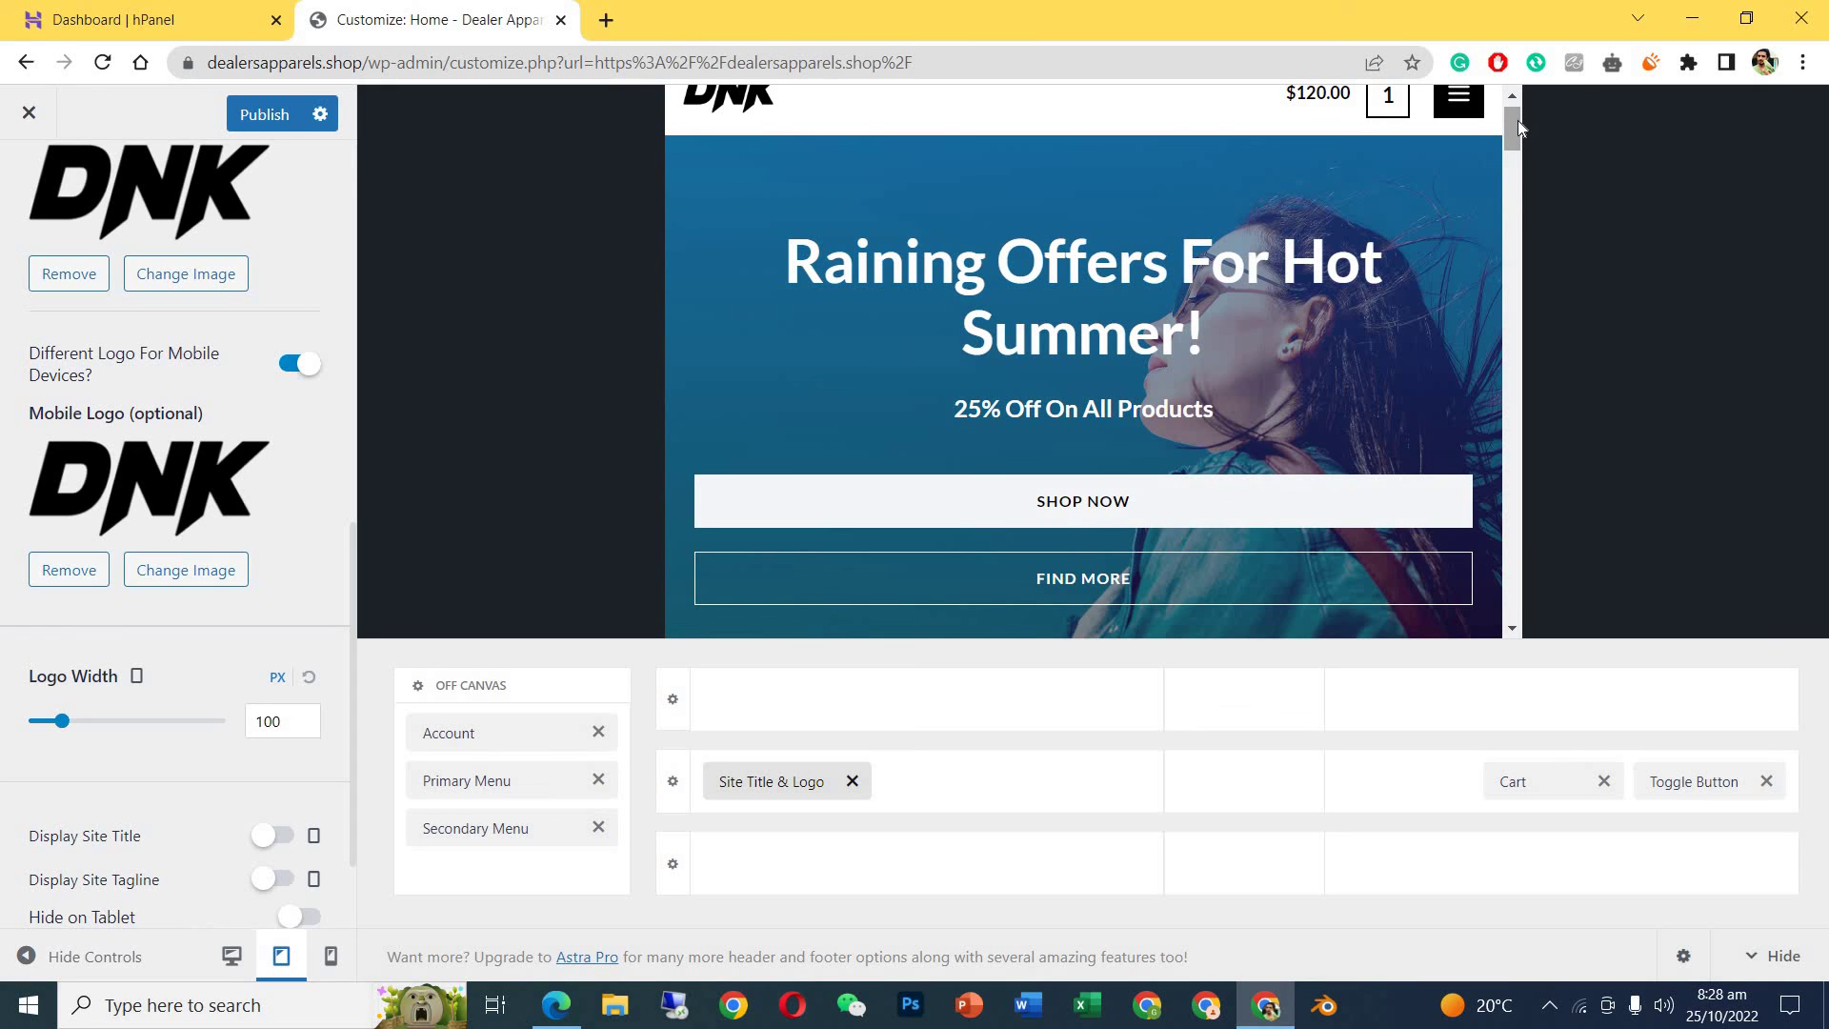
Publish the header changes, return the preview to desktop view, and close the Customizer to the live homepage.
drag(1513, 126, 1505, 208)
click(293, 126)
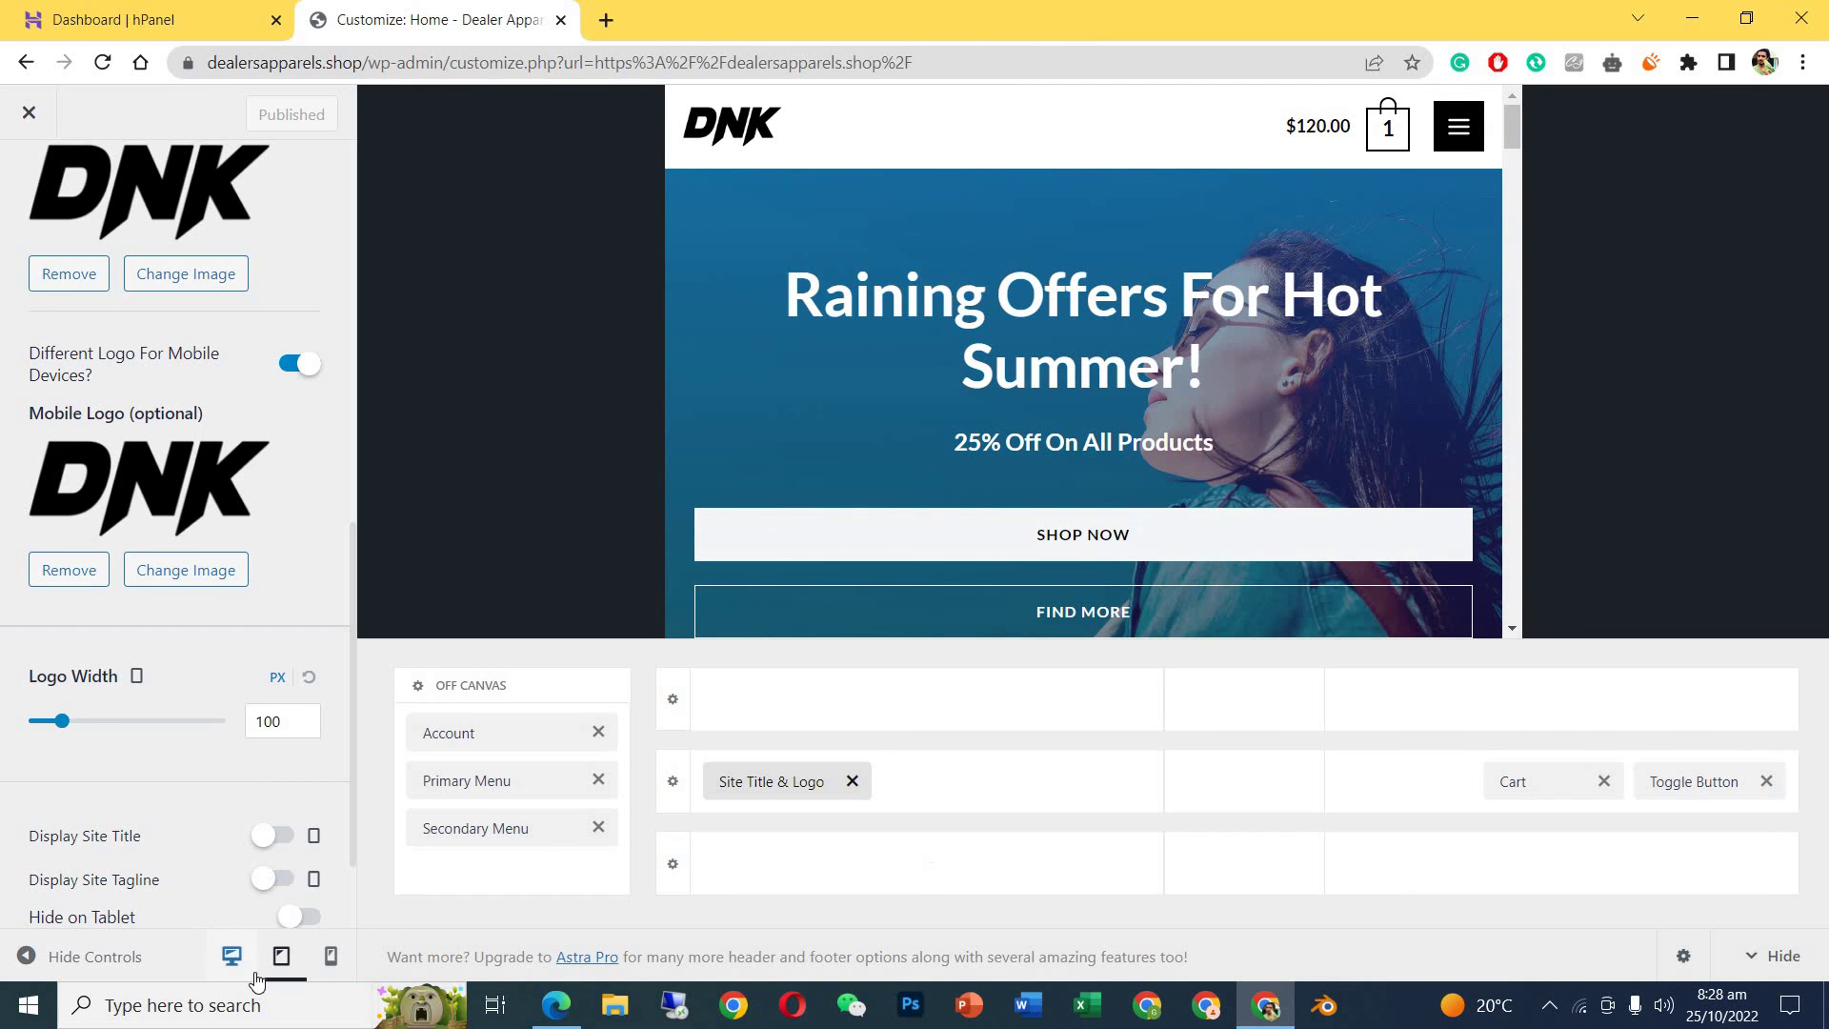
click(231, 958)
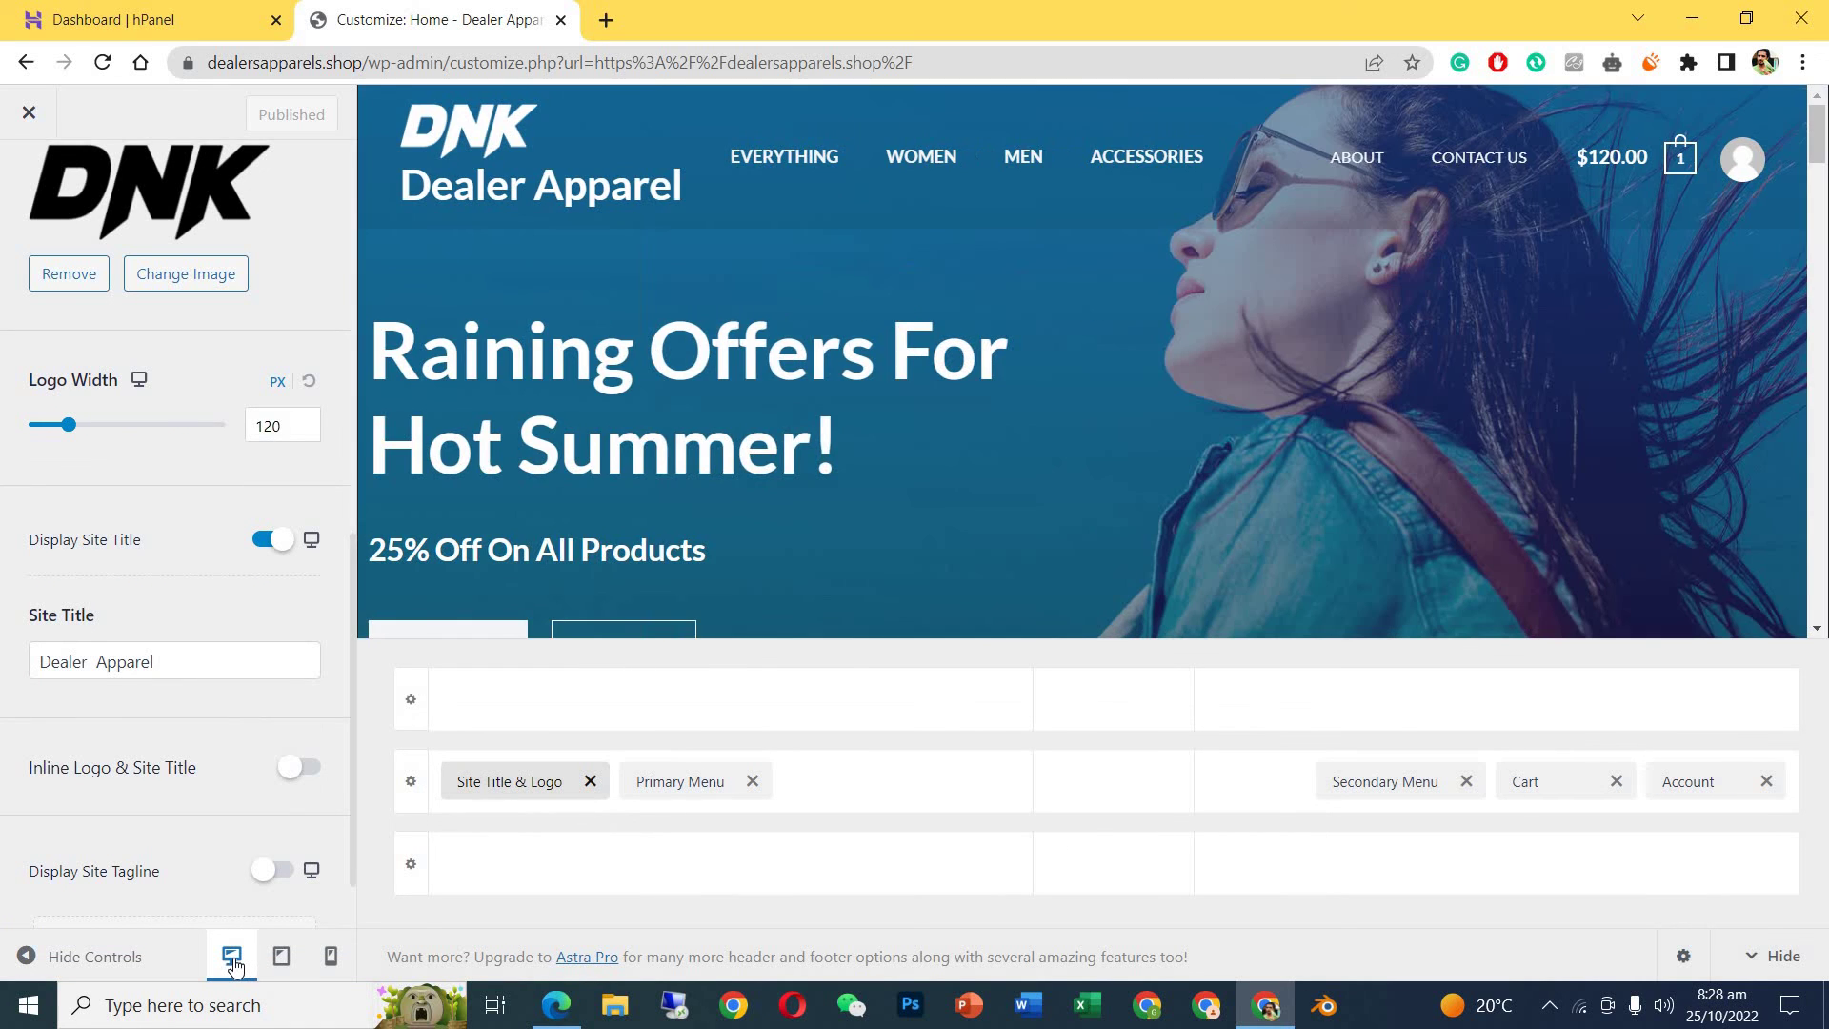
click(30, 122)
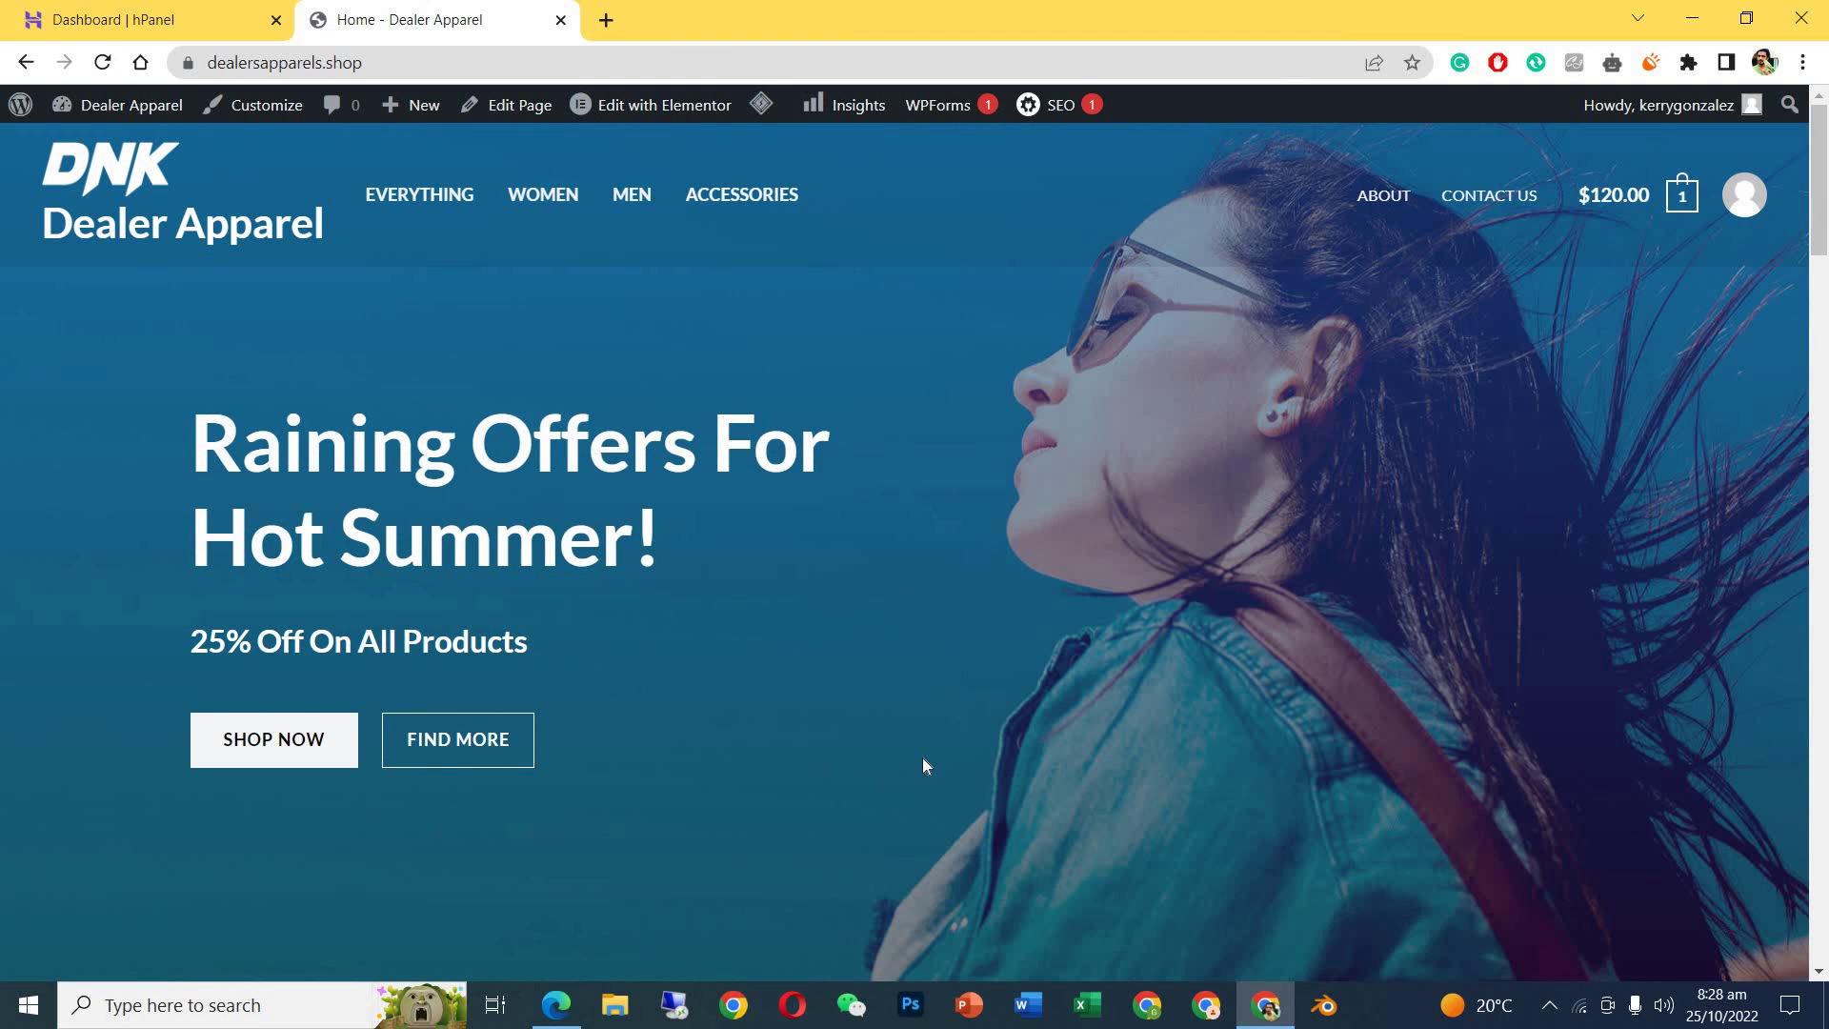
Test the Find More button on the live homepage and review the page down to the footer and back up.
click(443, 763)
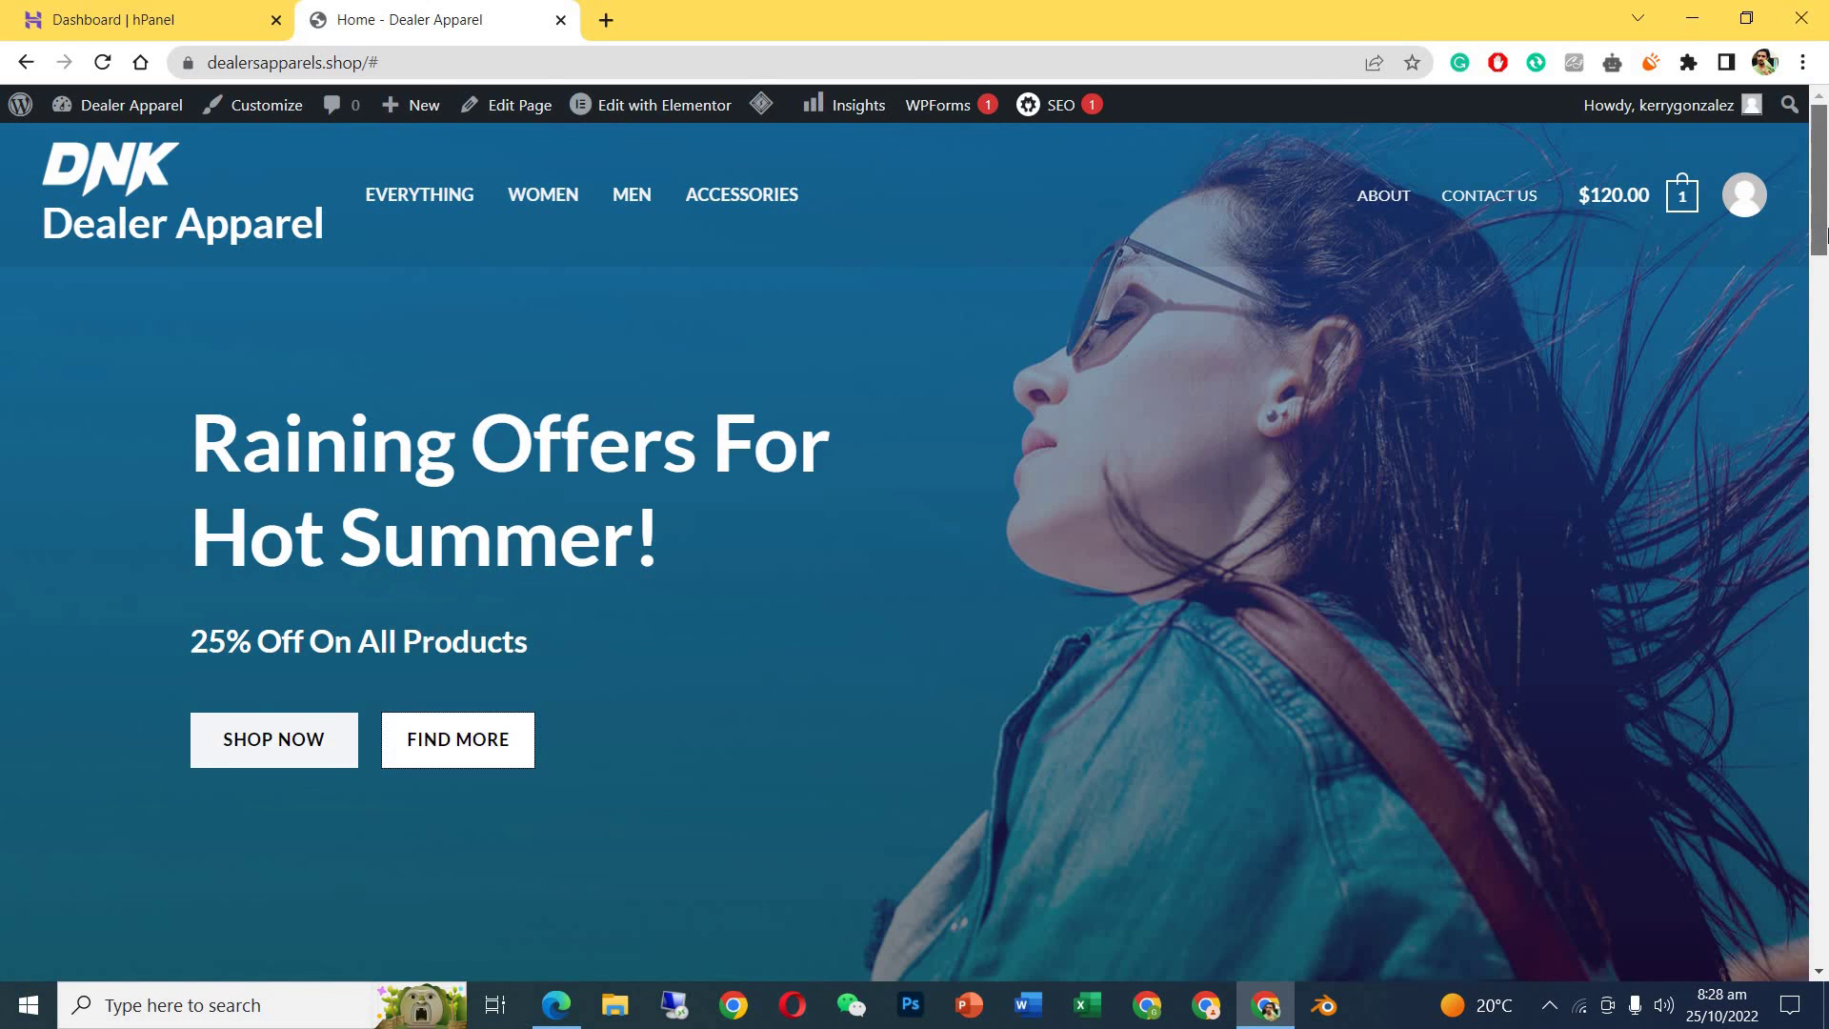
drag(1820, 229, 1826, 957)
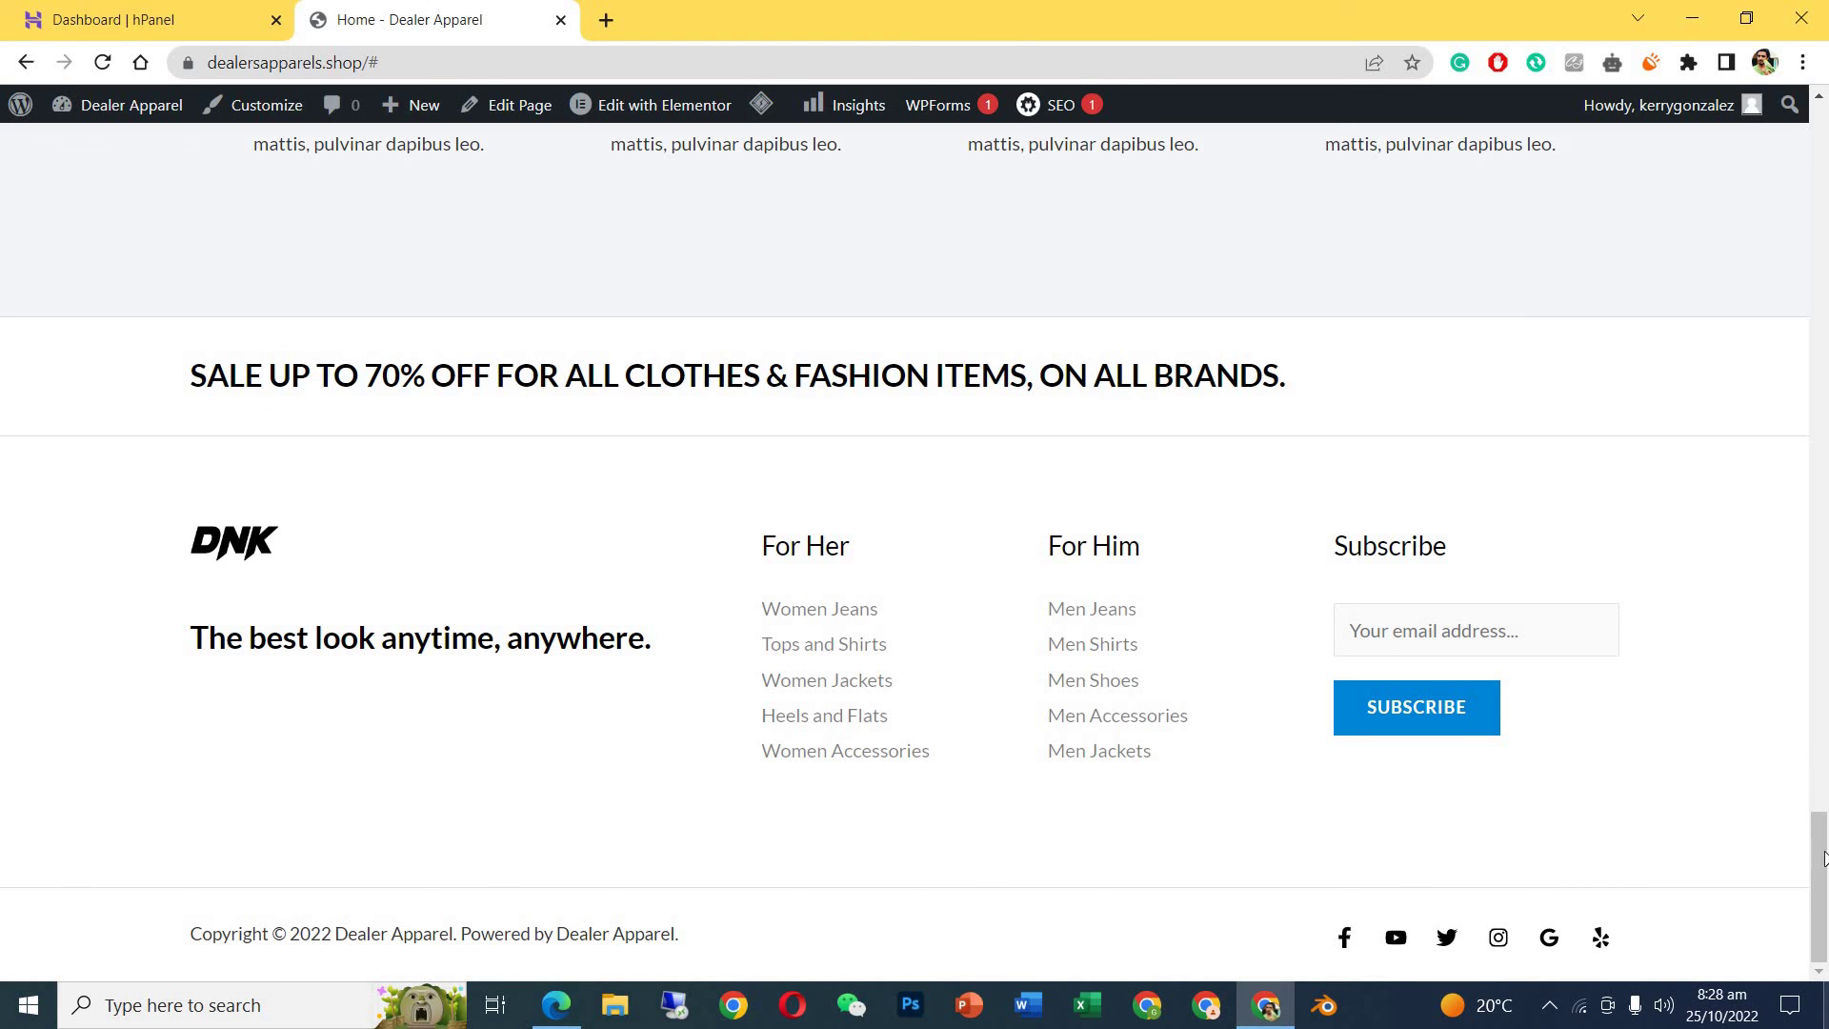
click(1825, 379)
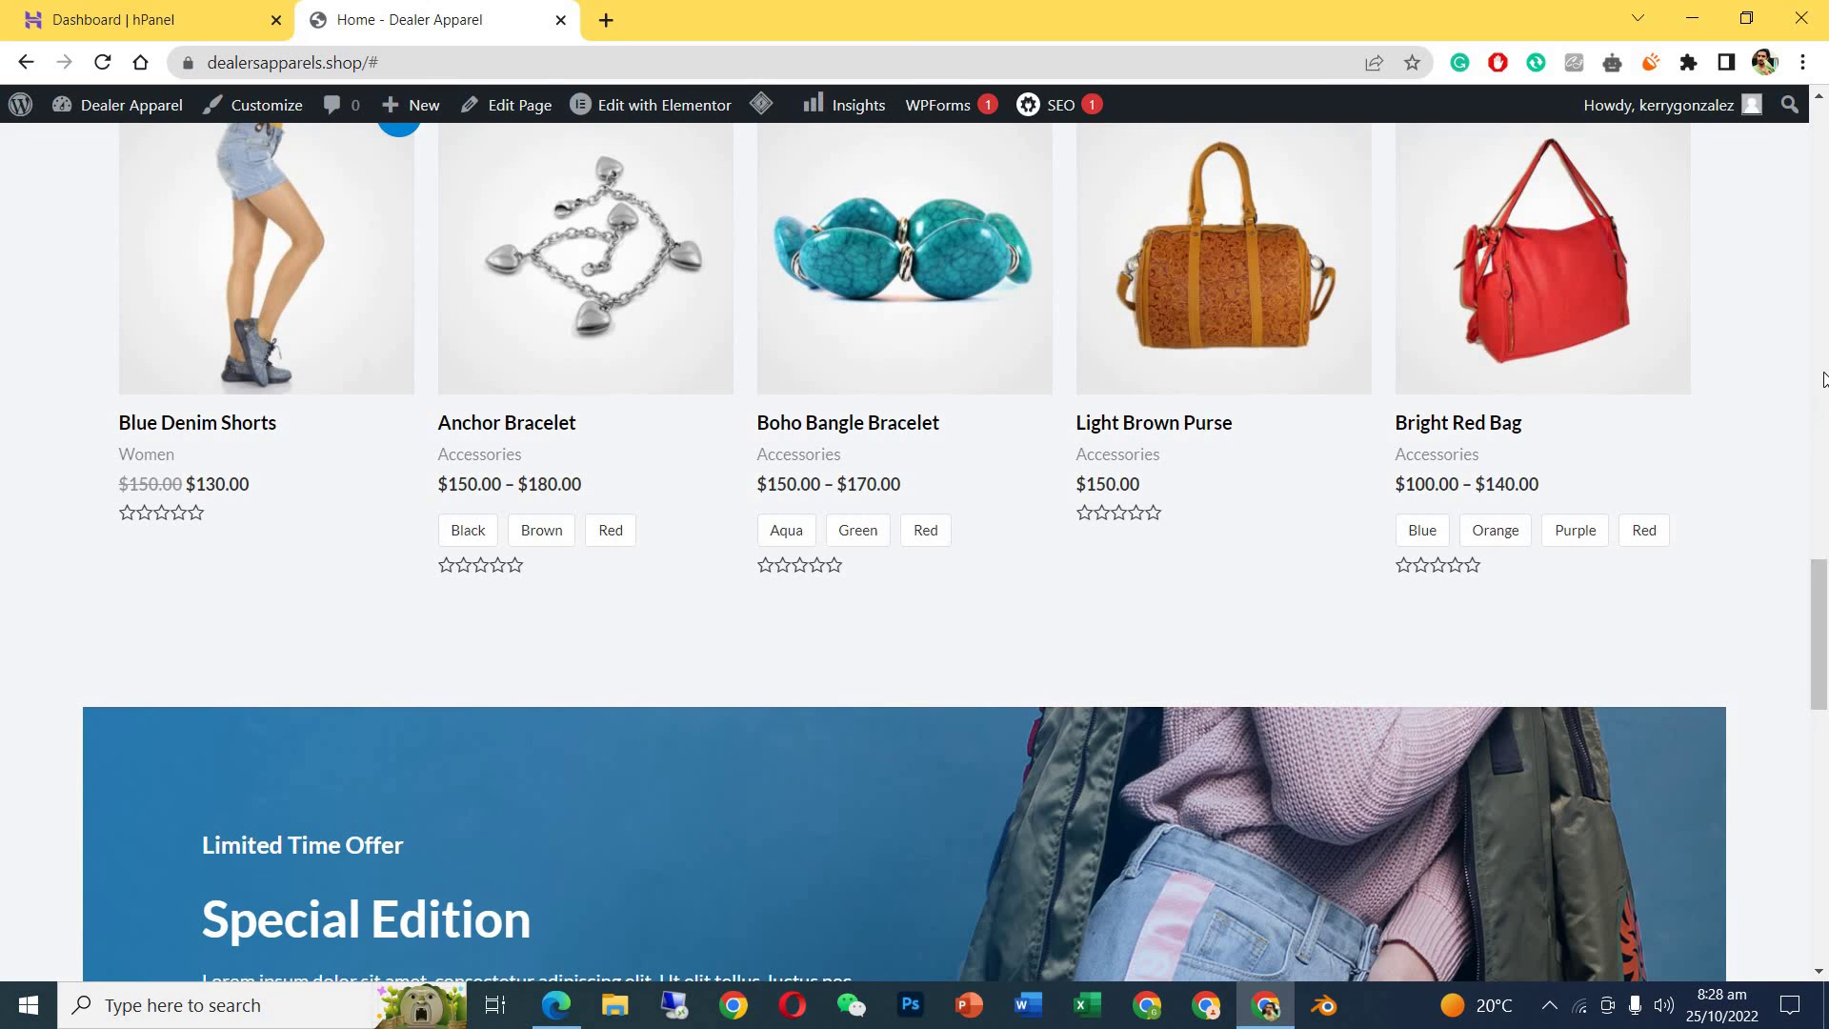
click(1825, 379)
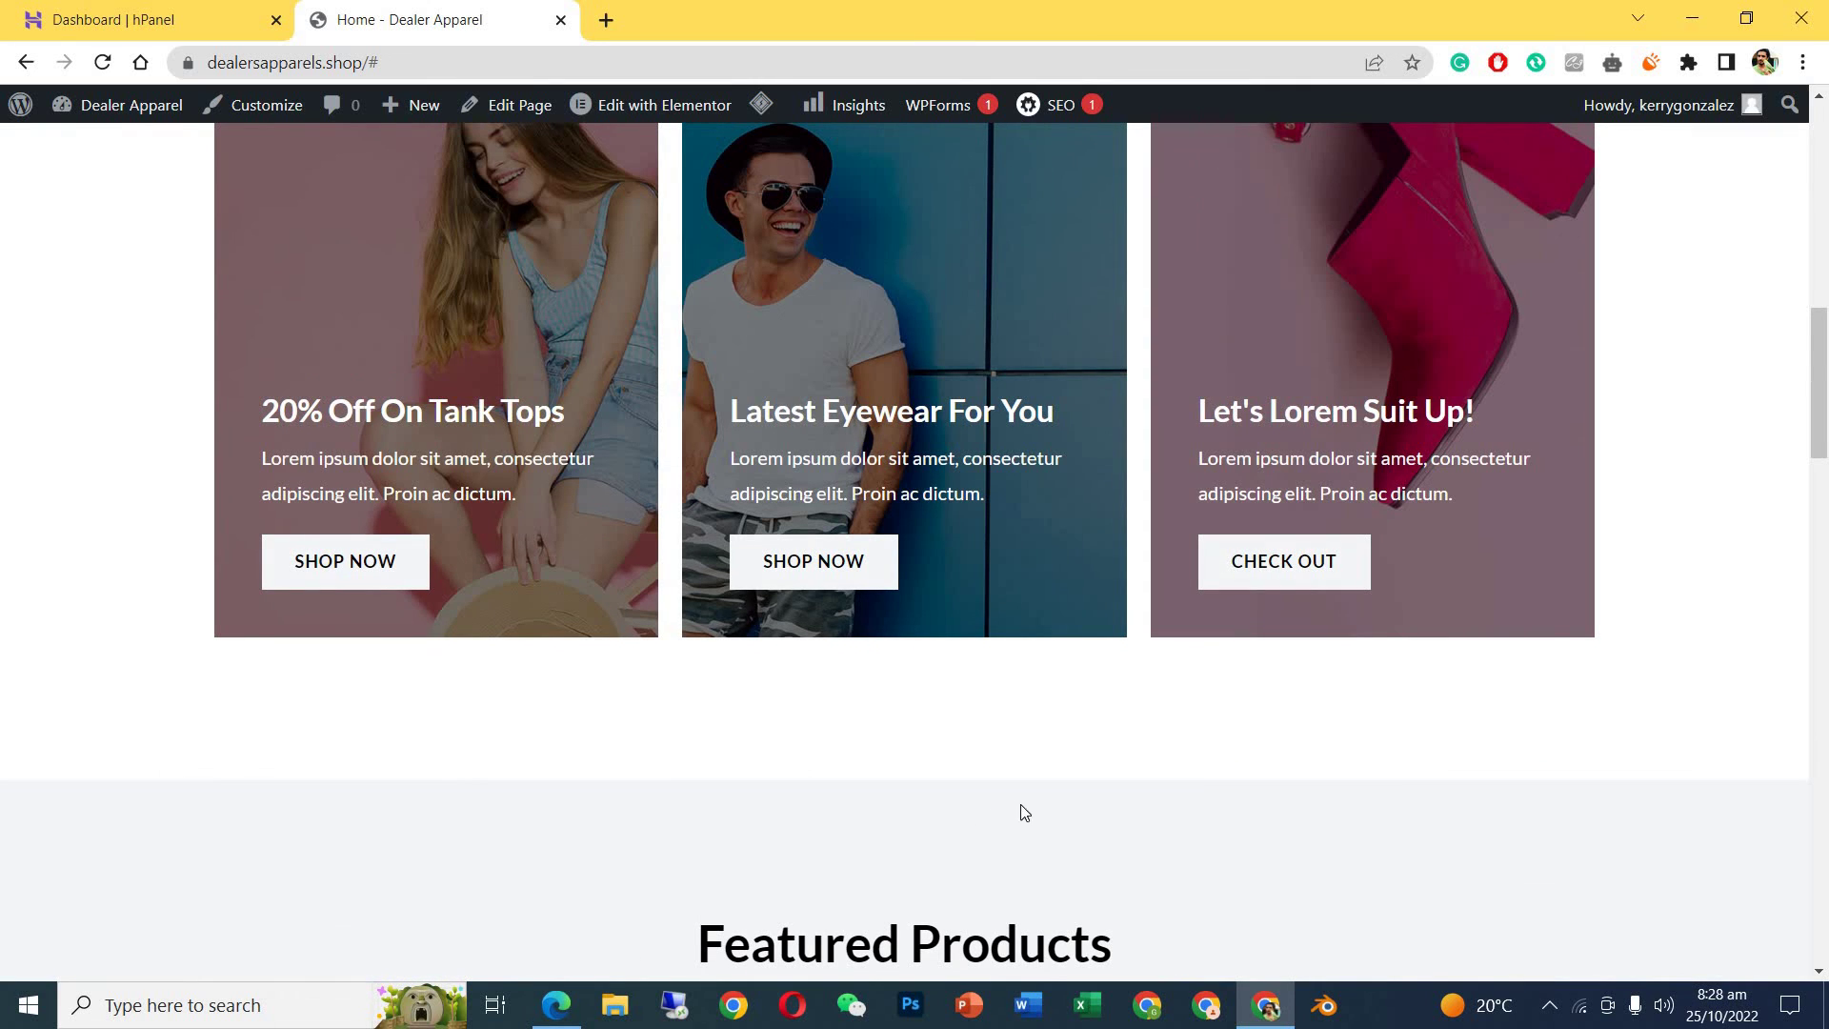
click(1549, 1007)
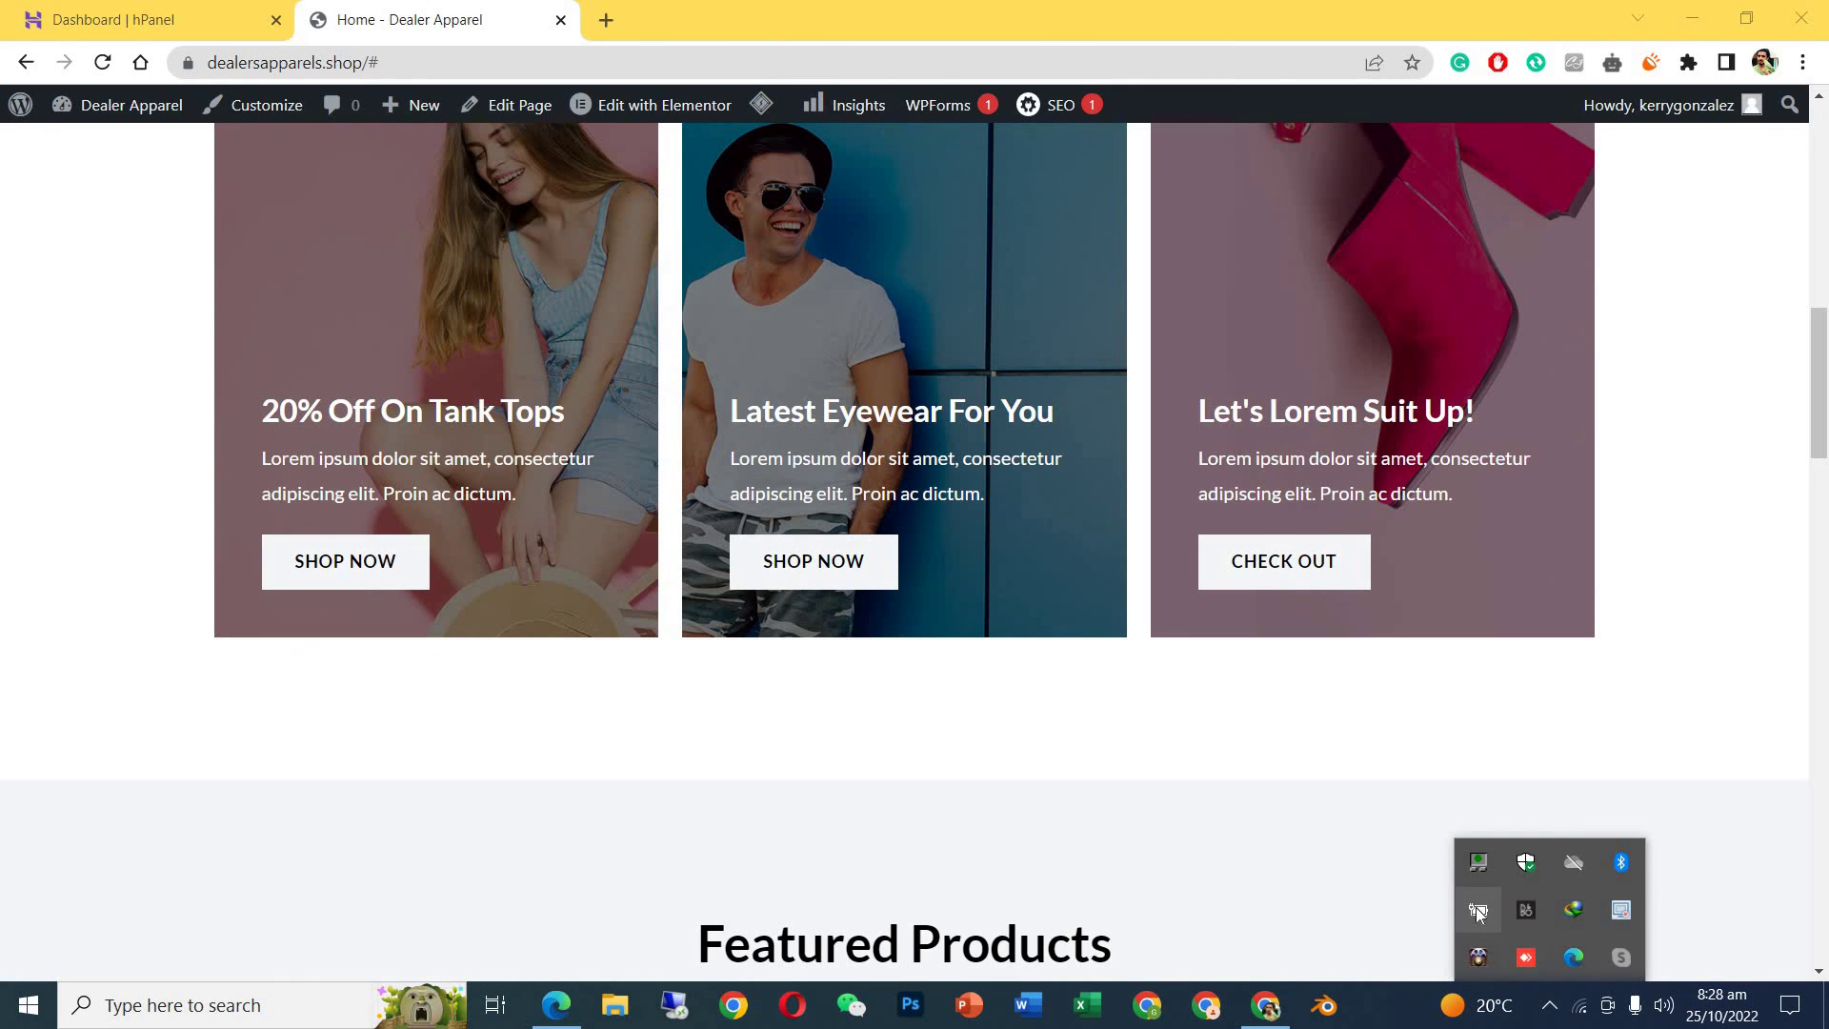
right_click(1619, 915)
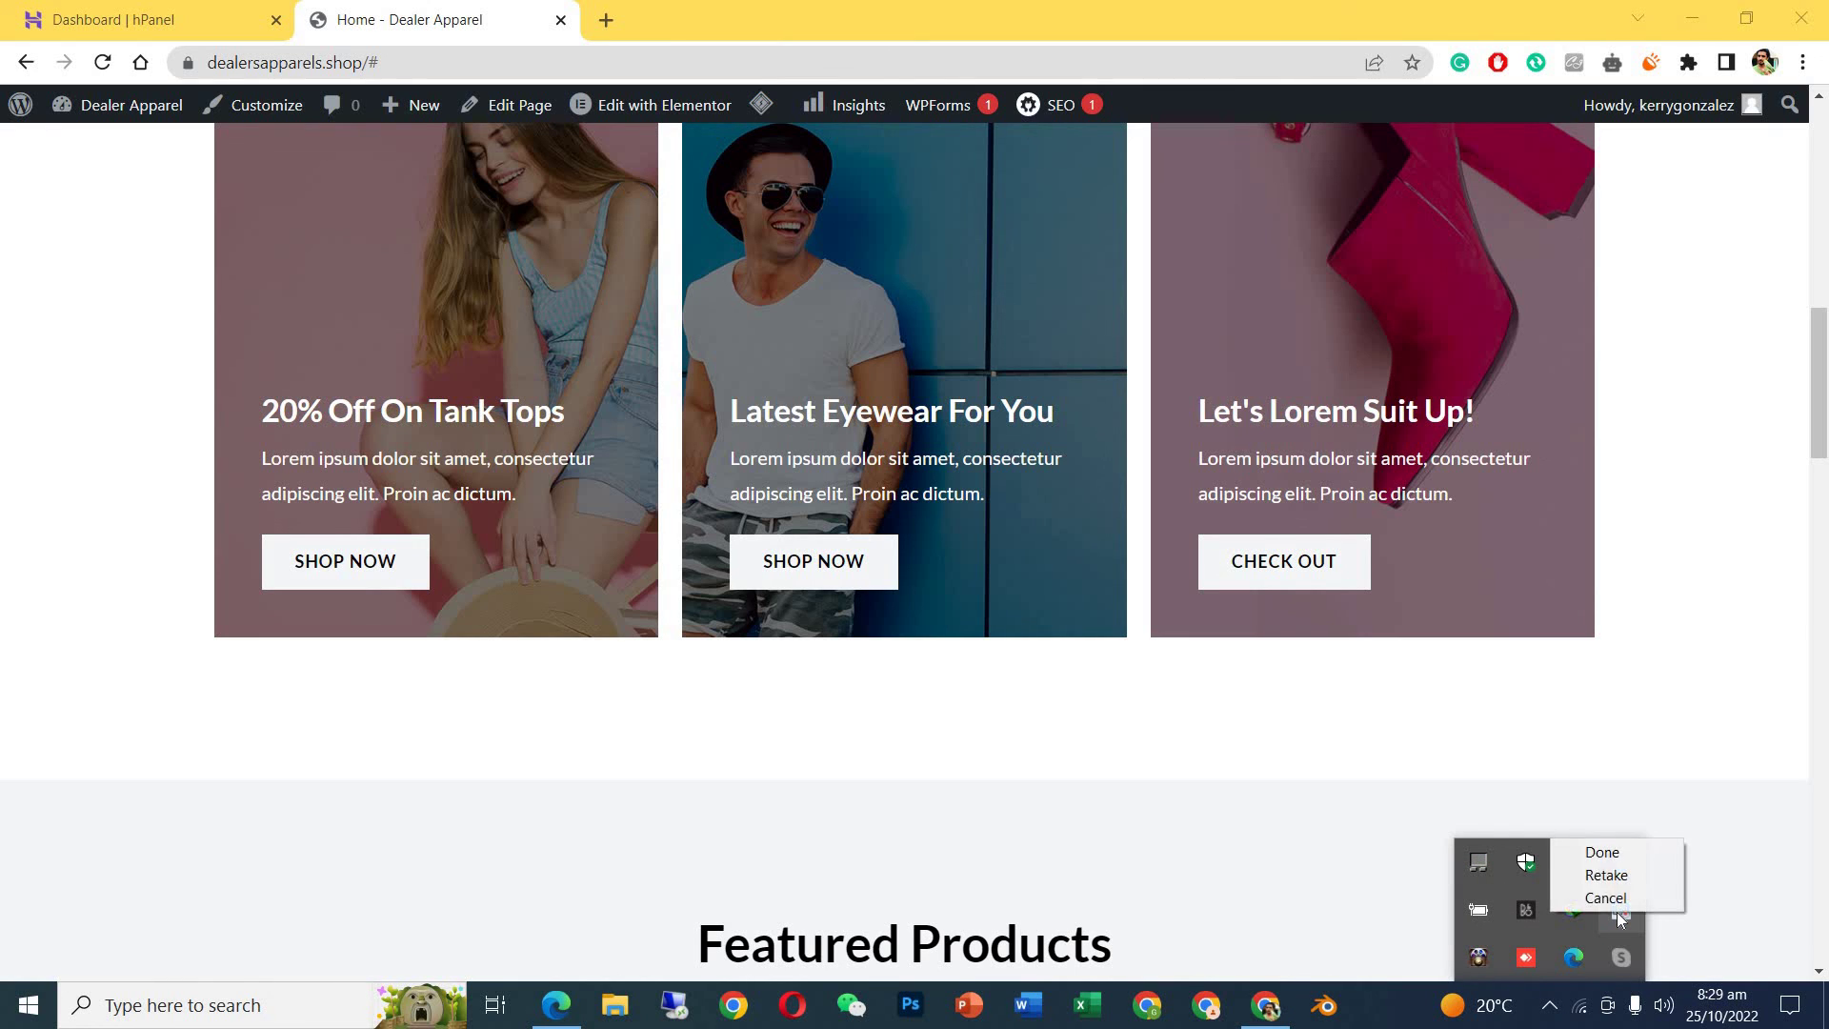